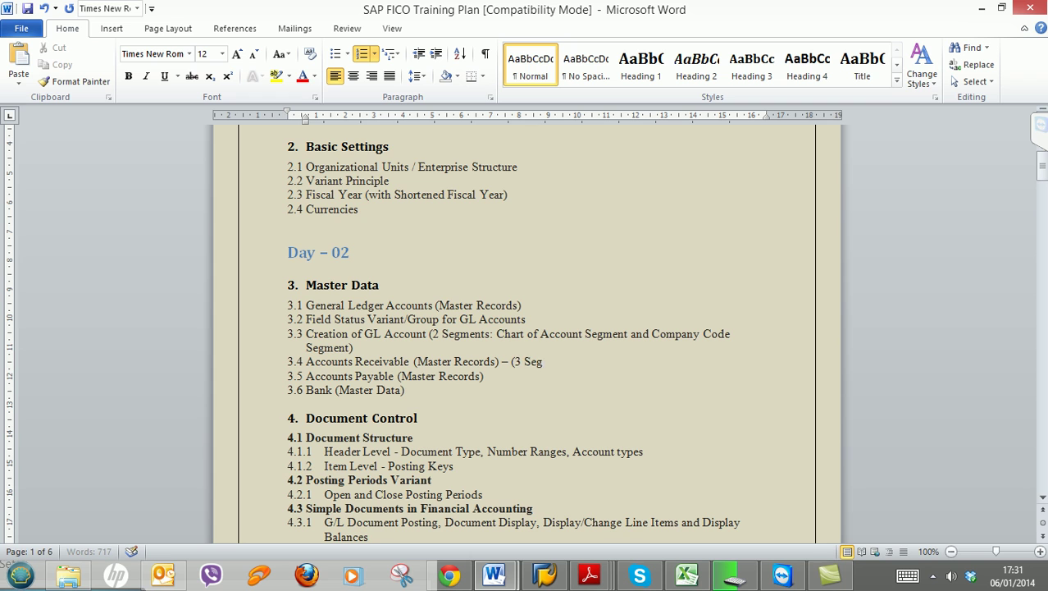
Complete item 3.4 Accounts Receivable with the segment list "General data, Company Code Segment and Sales Area Segment)"
type("General")
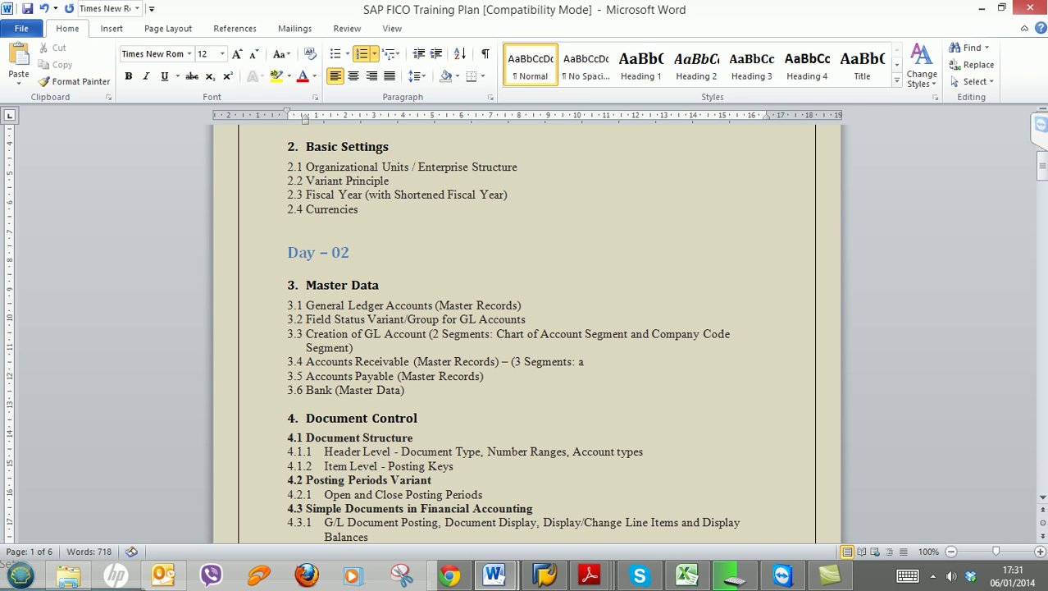
type(" dat")
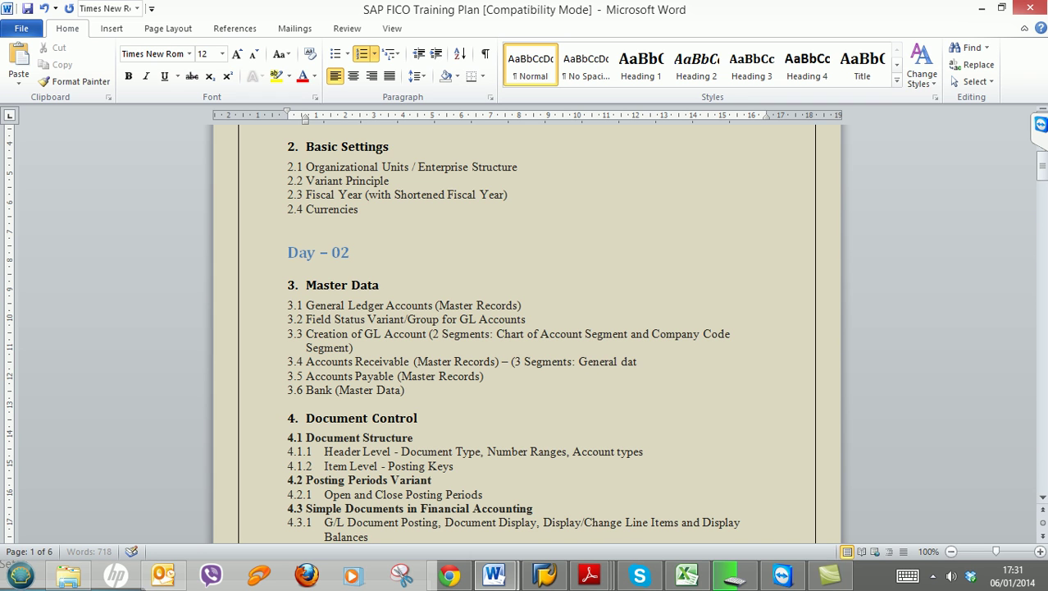
type("a, Company Cod")
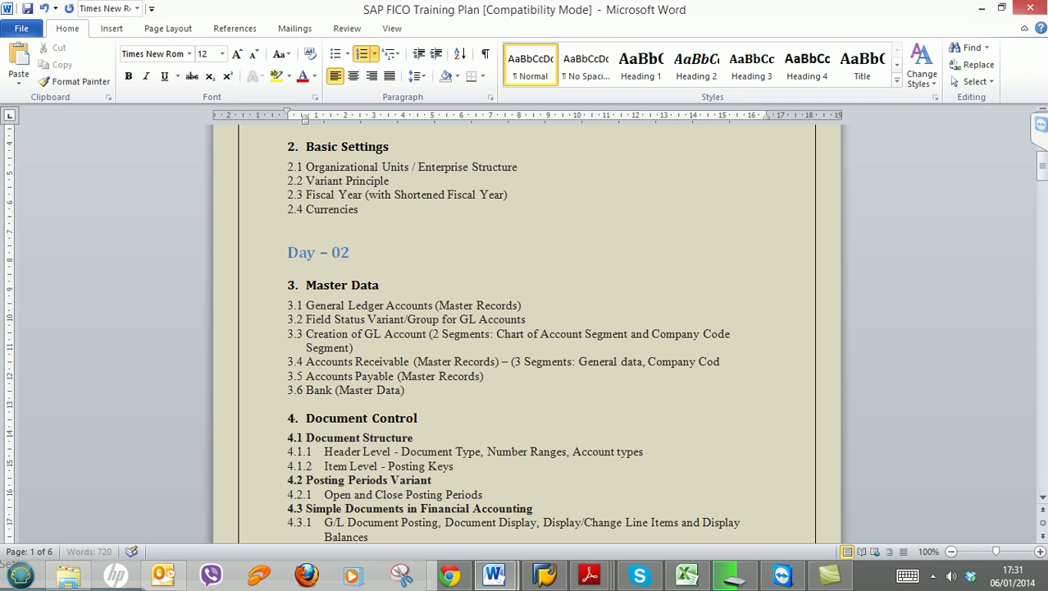
type("e Segment,")
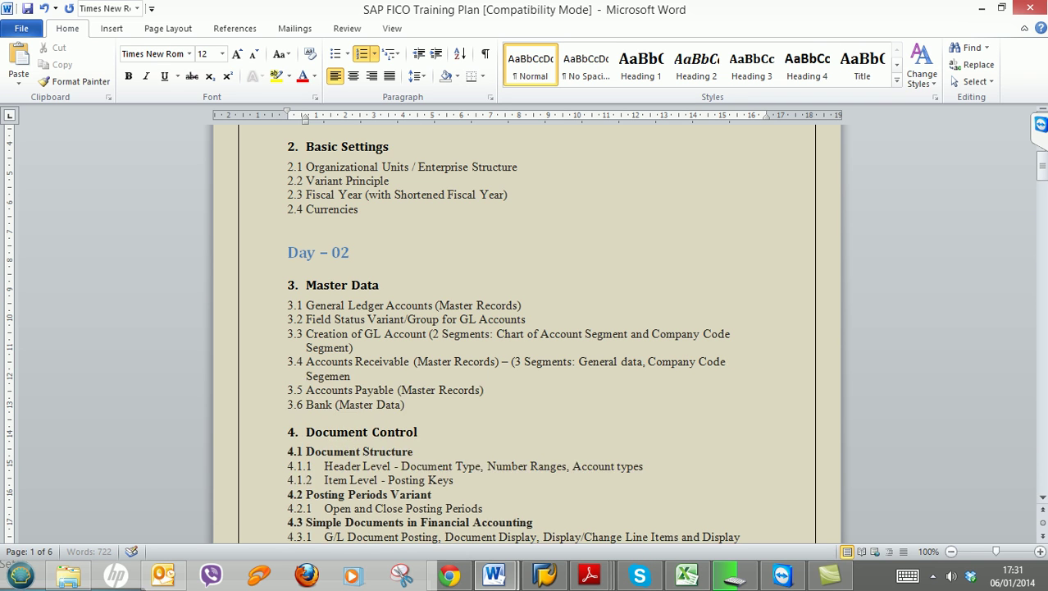
key("BackSpace")
type("and Sales")
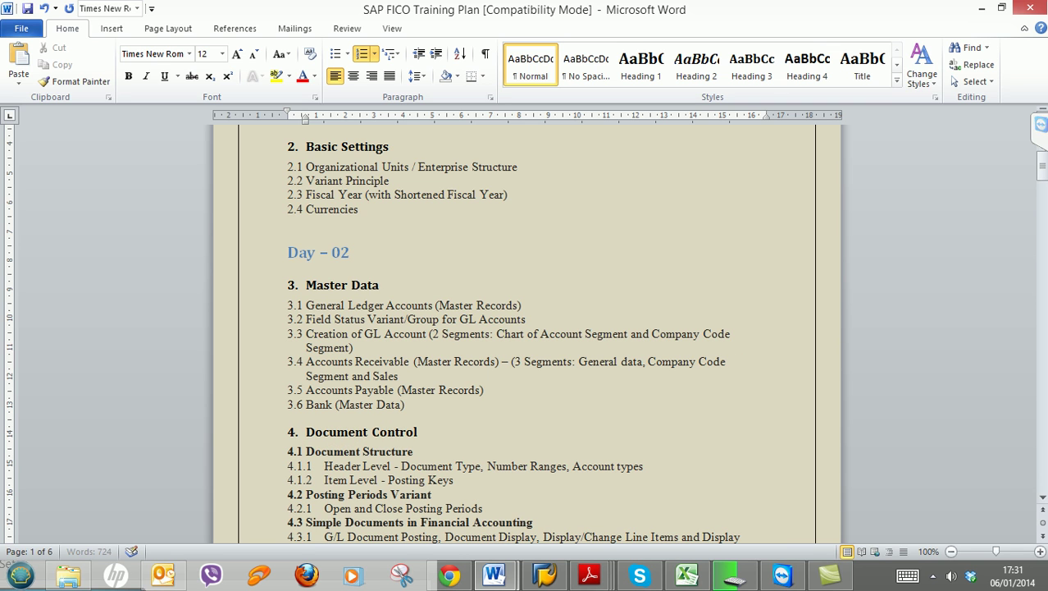
type(" Area Segment)")
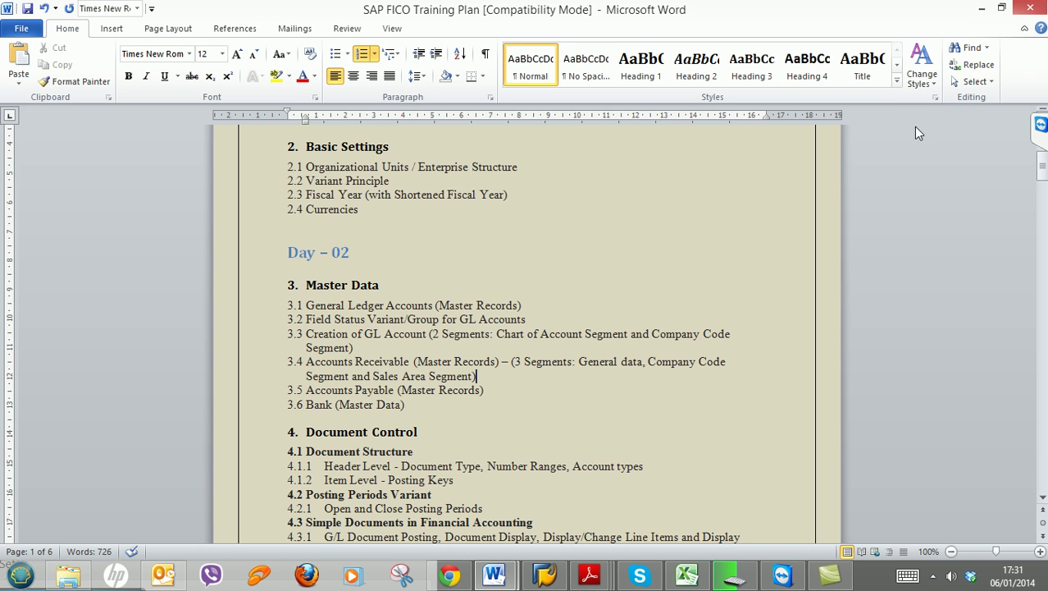
Switch to SAP, run transaction spro and display the SAP Reference IMG
left_click(985, 9)
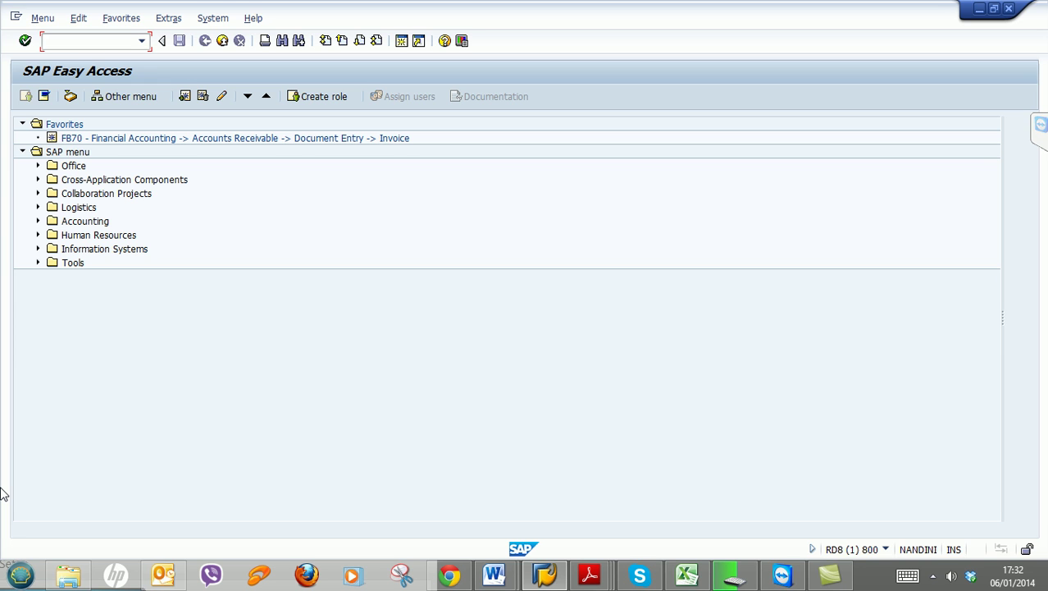
type("spro")
key("Return")
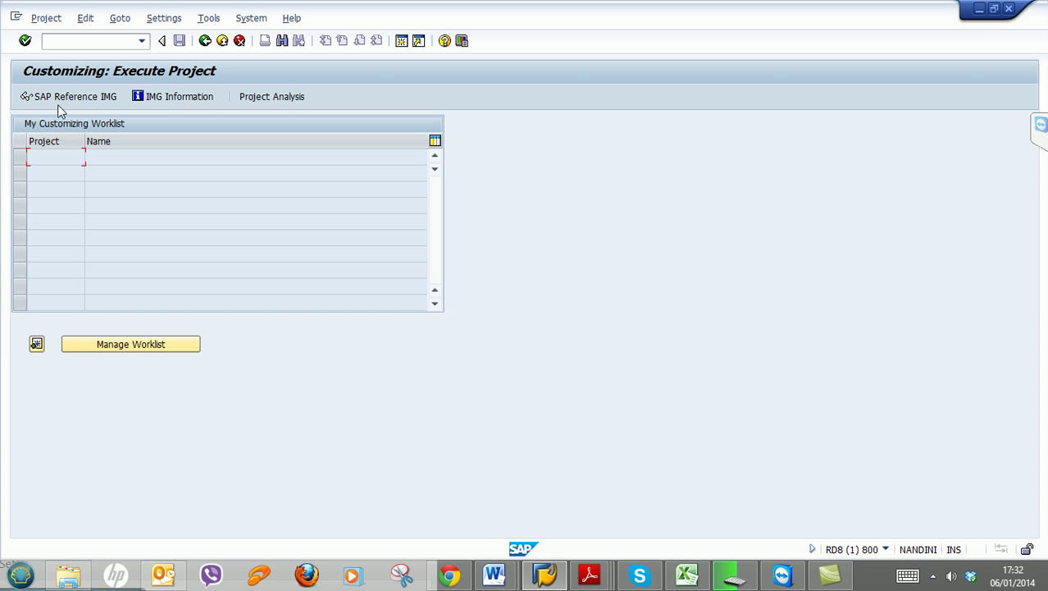
left_click(79, 97)
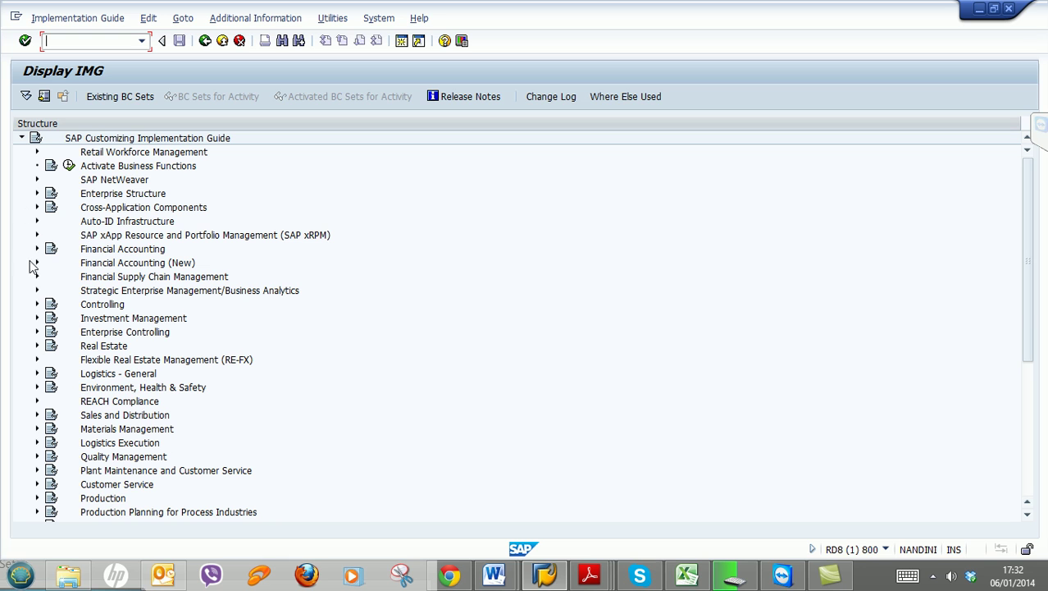
Open Define Account Groups with Screen Layout (Customers) under Financial Accounting, Accounts Receivable and Accounts Payable, Customer Accounts, Master Data, Preparations for Creating Customer Master Data
left_click(34, 250)
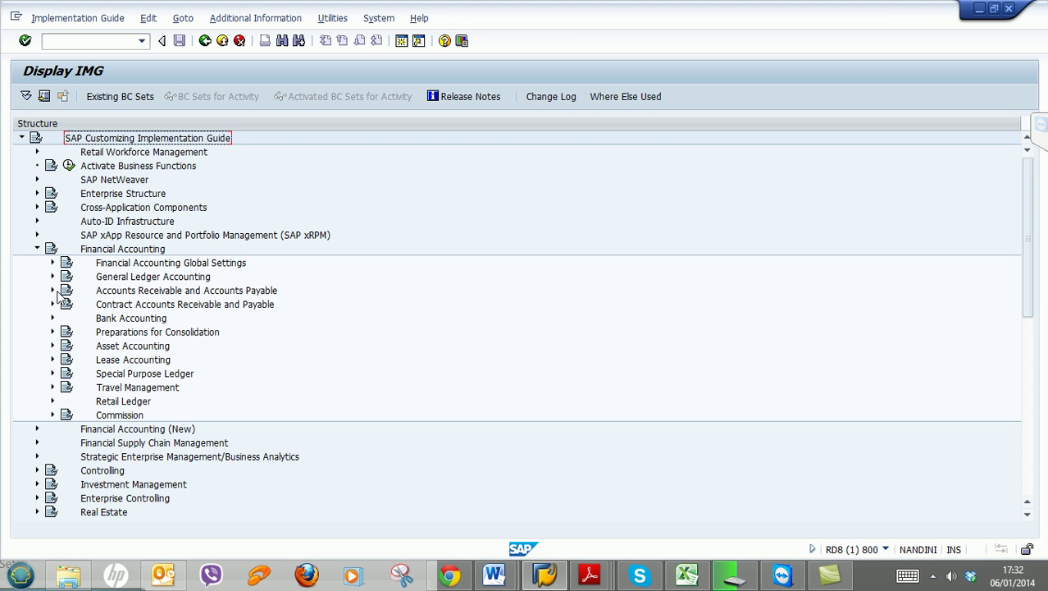
left_click(51, 292)
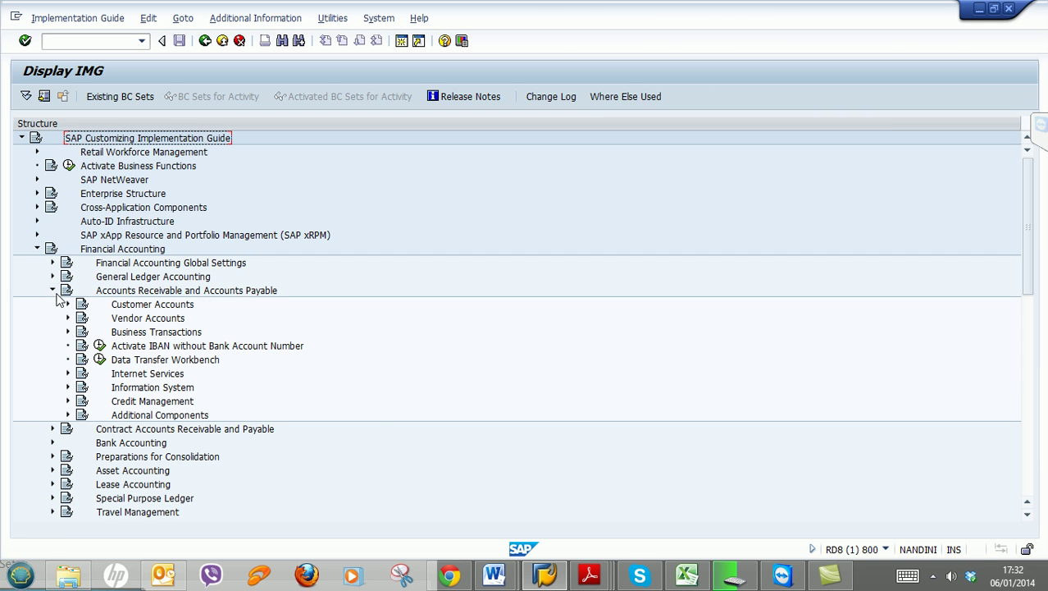
left_click(68, 304)
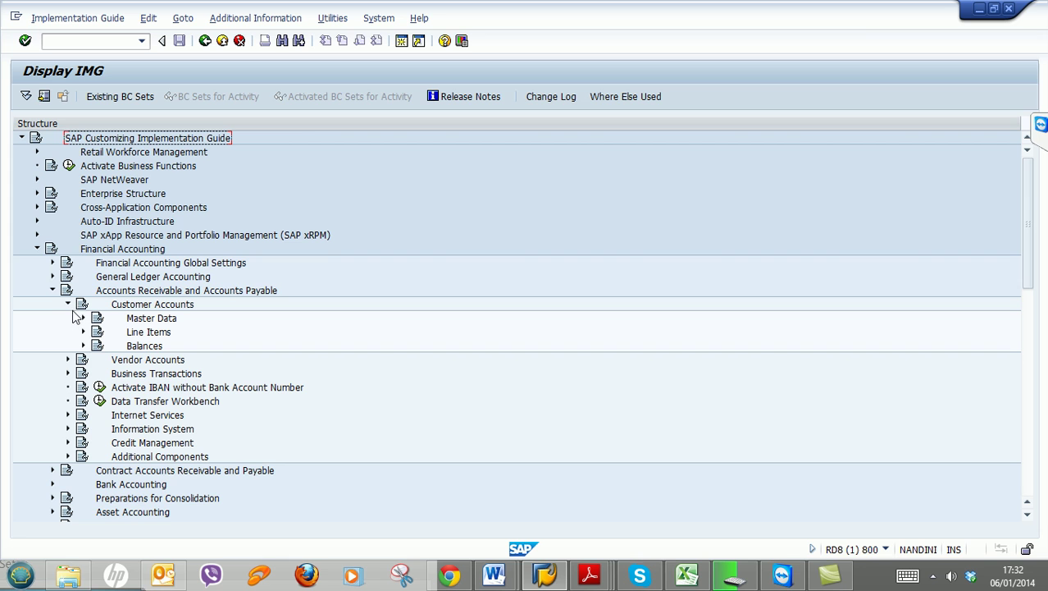
left_click(83, 318)
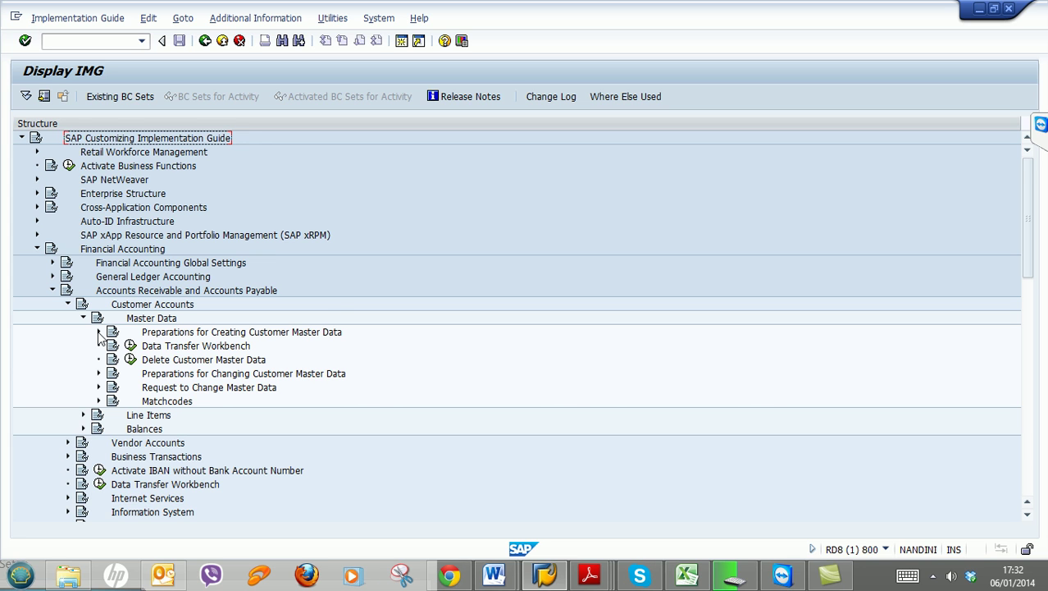
left_click(99, 331)
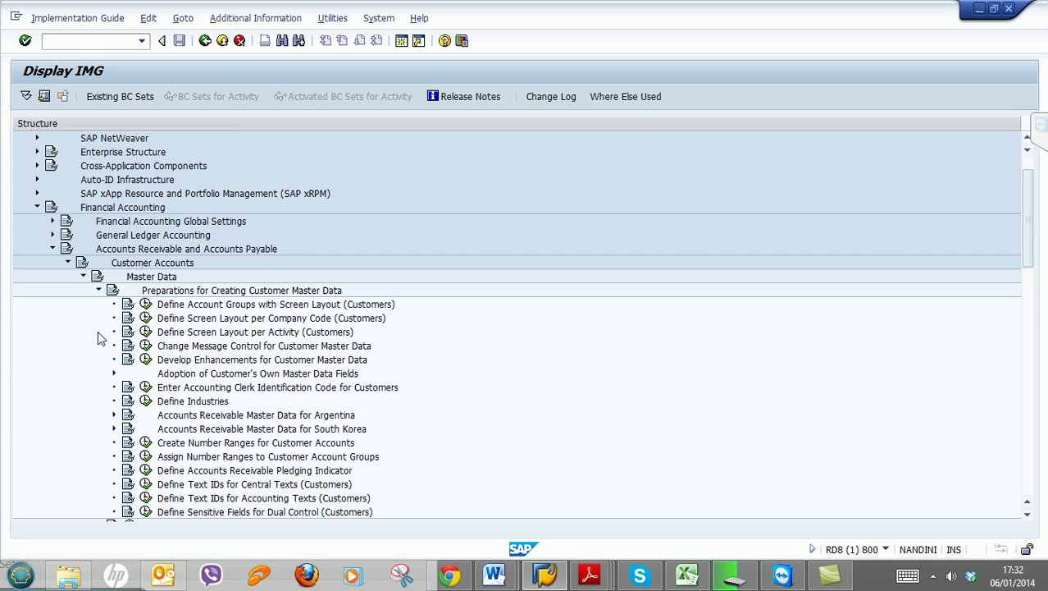
left_click(232, 306)
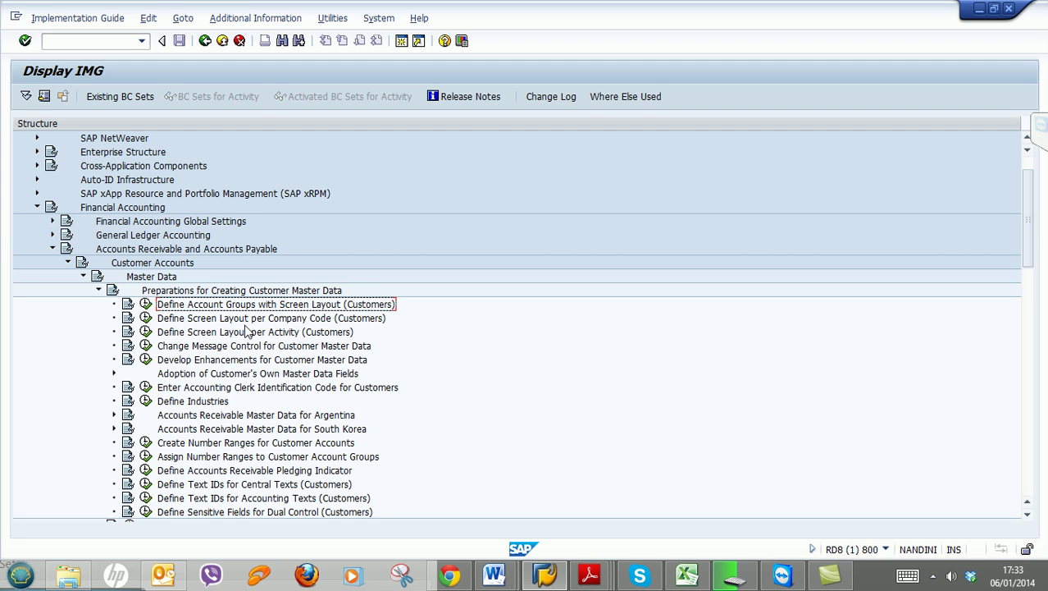
left_click(144, 305)
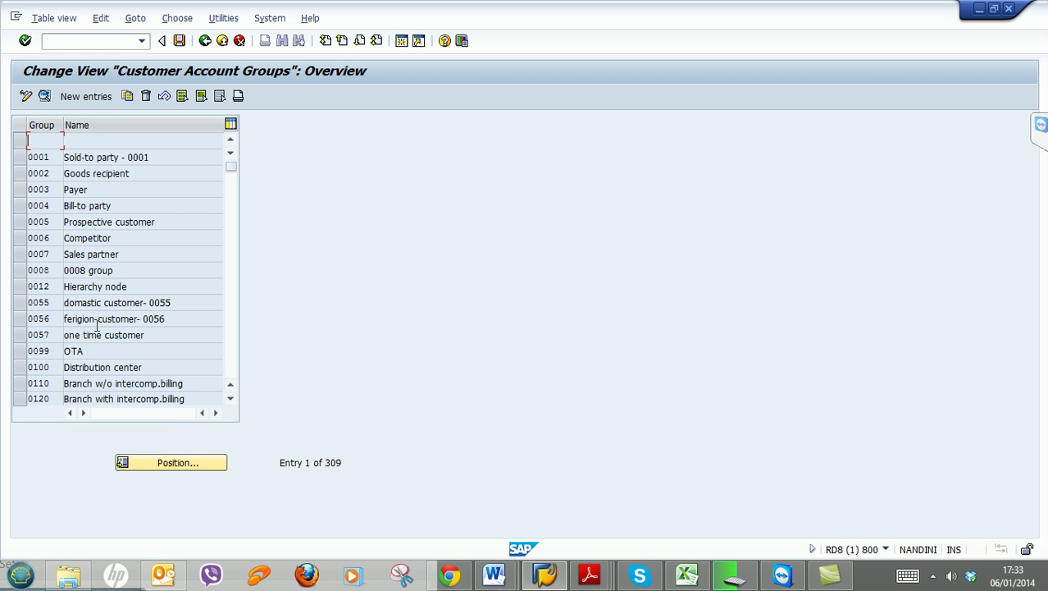
Examine the existing domestic, foreign and one-time customer account groups, and return to the IMG structure
left_click_drag(65, 305, 178, 315)
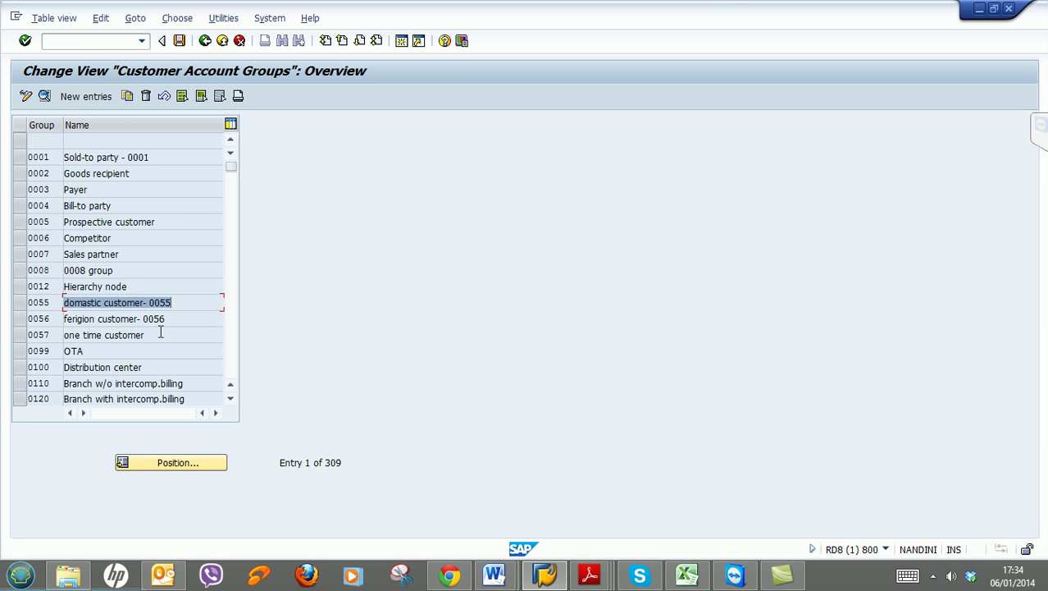
scroll(160, 331, "down", 1)
left_click(230, 359)
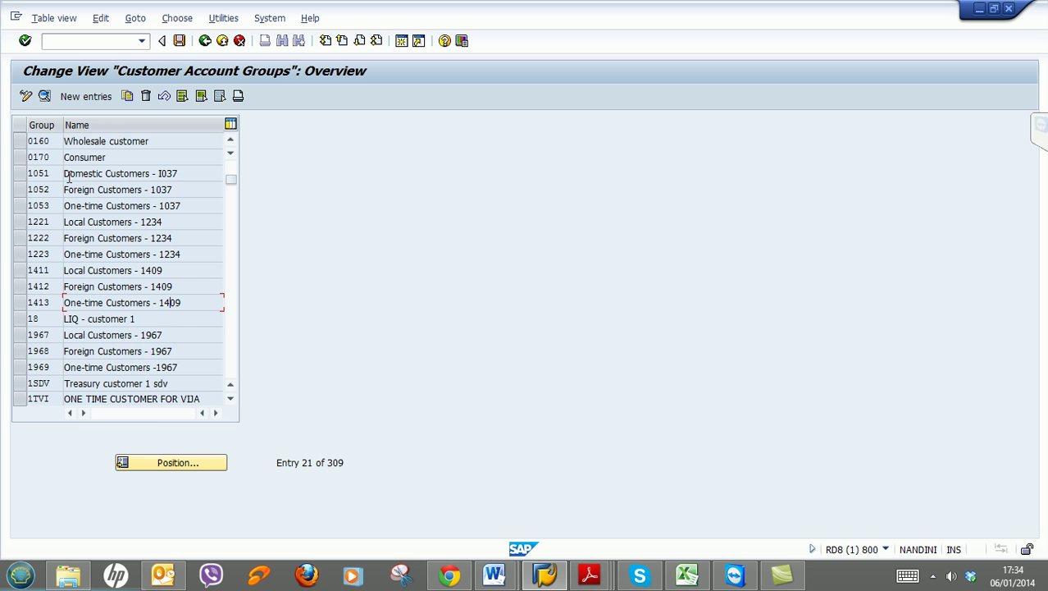
left_click_drag(232, 183, 235, 165)
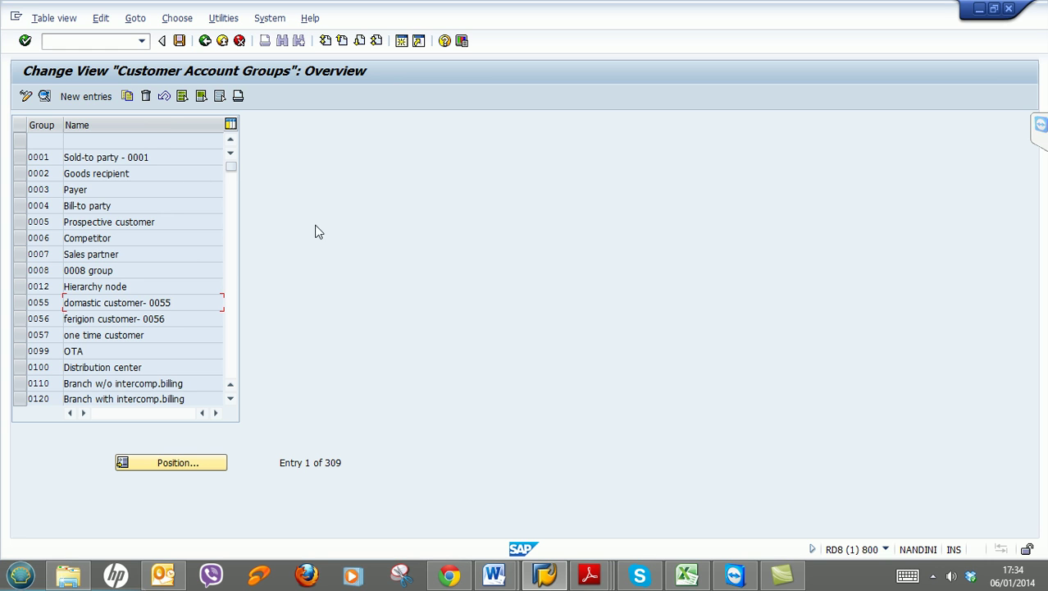
left_click(206, 41)
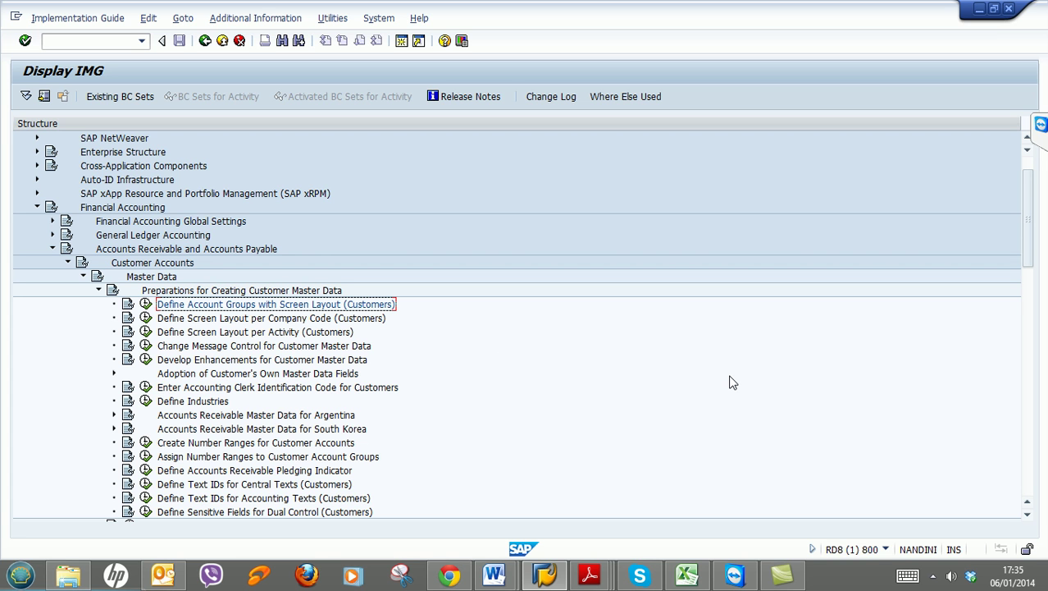
Review item 3.2 on field status for GL accounts in the SAP FICO Training Plan in Word, and return to SAP
left_click(493, 575)
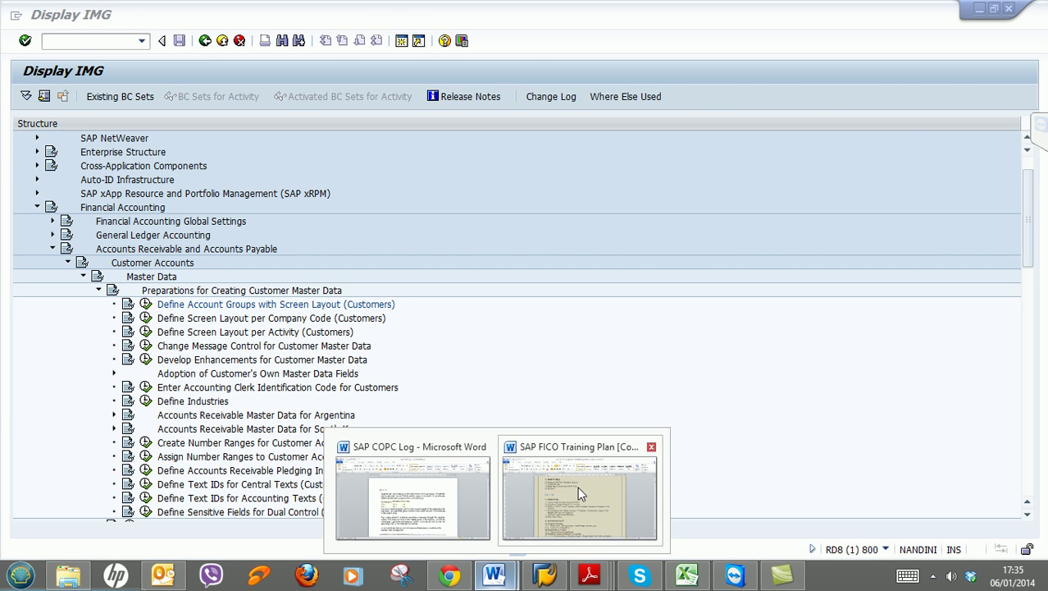
left_click(578, 492)
left_click_drag(308, 319, 526, 319)
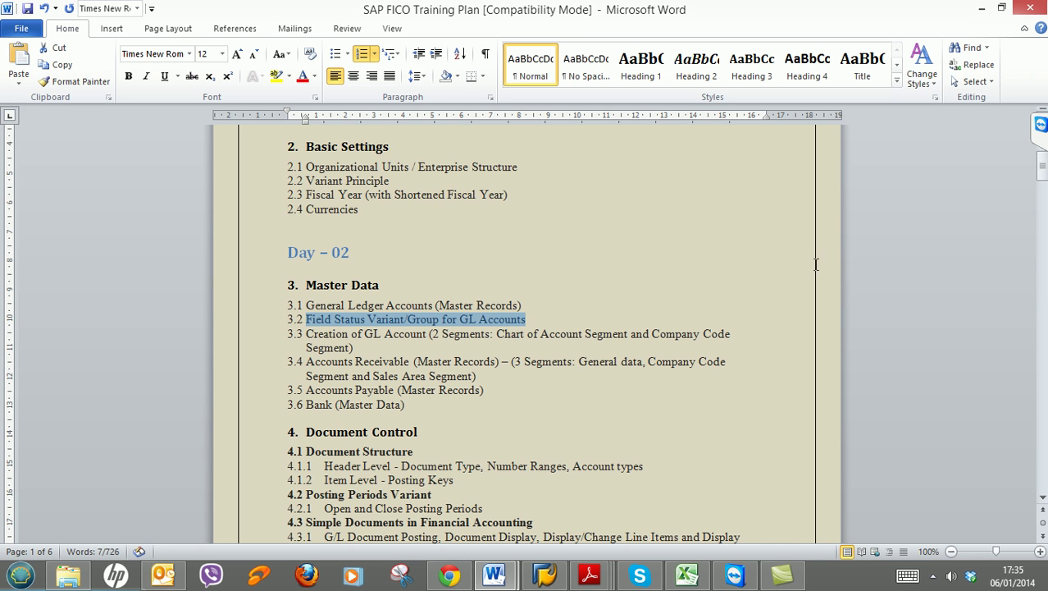
left_click(982, 8)
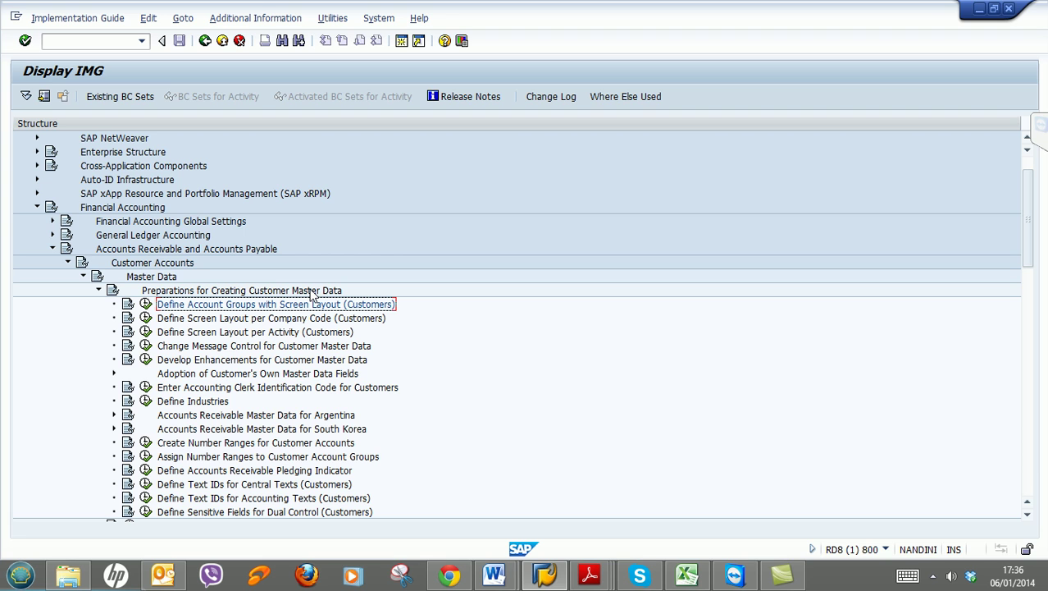
Reopen the customer account groups and start a new entry with account group FO51
left_click(271, 444)
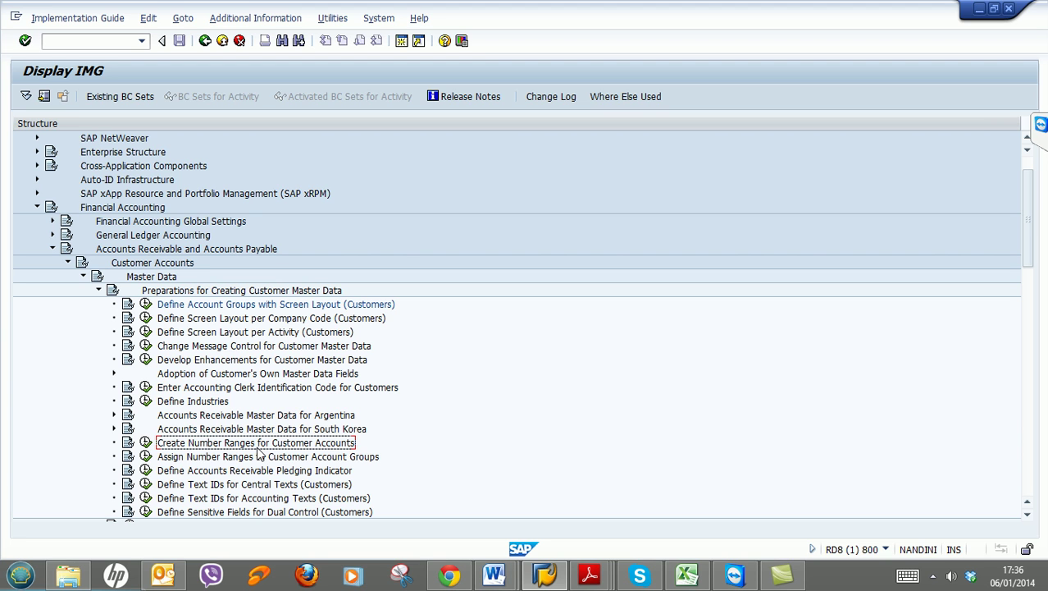
left_click(146, 305)
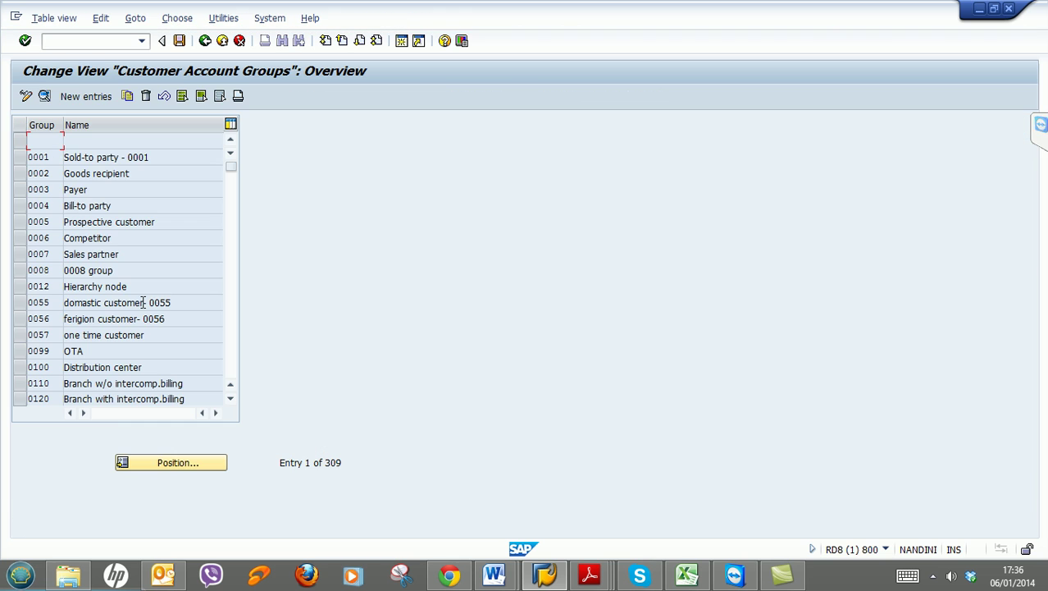
left_click(99, 100)
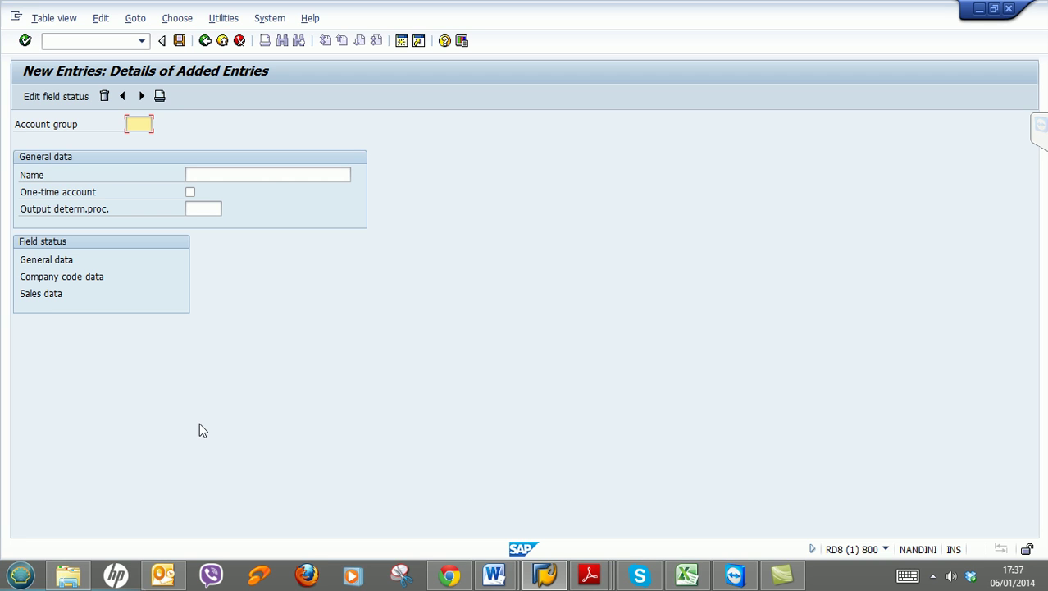
type("FO51")
Name the new account group "Domestic Customers - FO01", adapting a previously used name
left_click(309, 178)
type("Dome")
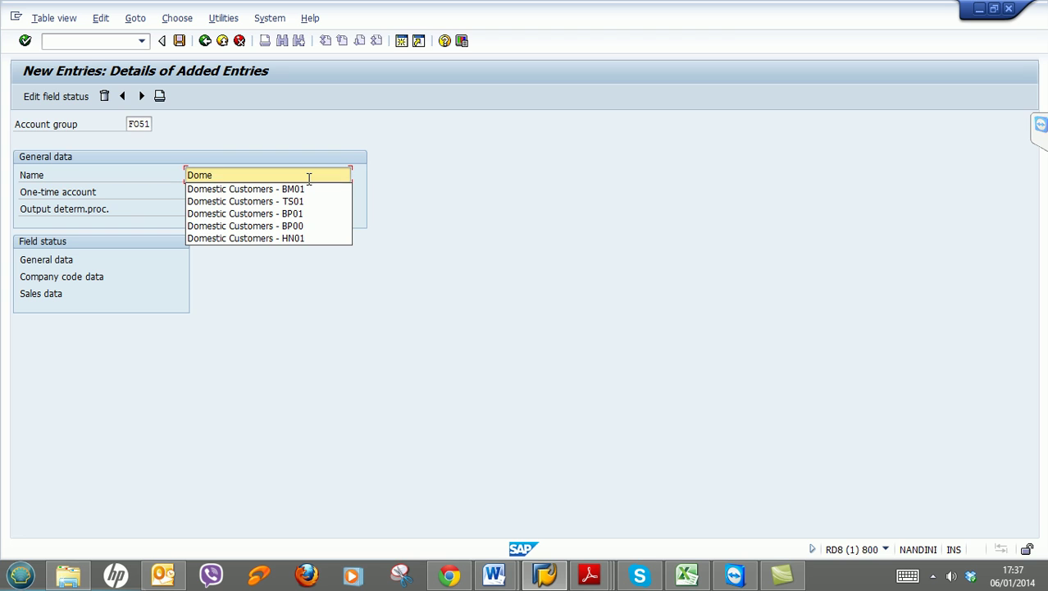
key("Down")
key("Return")
key("BackSpace")
key("BackSpace")
key("BackSpace")
key("BackSpace")
type("FO01")
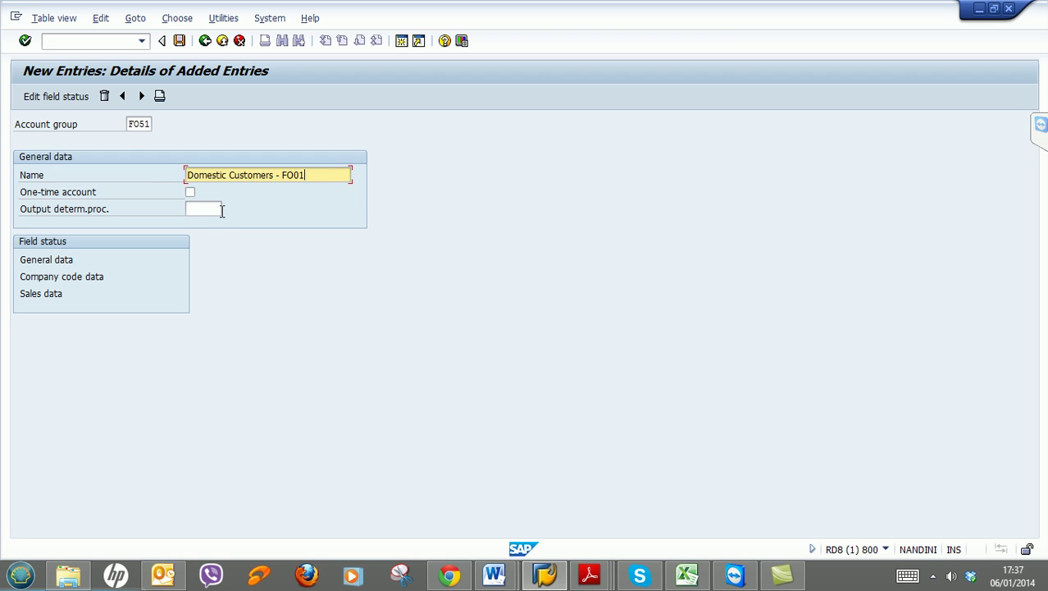
Open the General data field status of account group FO51
left_click(59, 260)
left_click(57, 277)
left_click(45, 297)
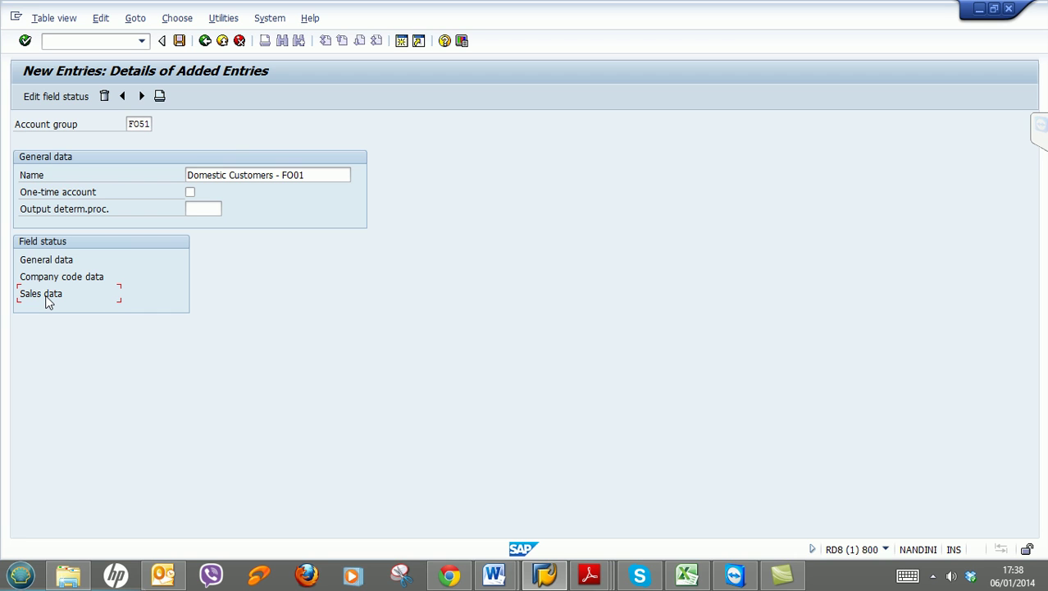
double_click(48, 260)
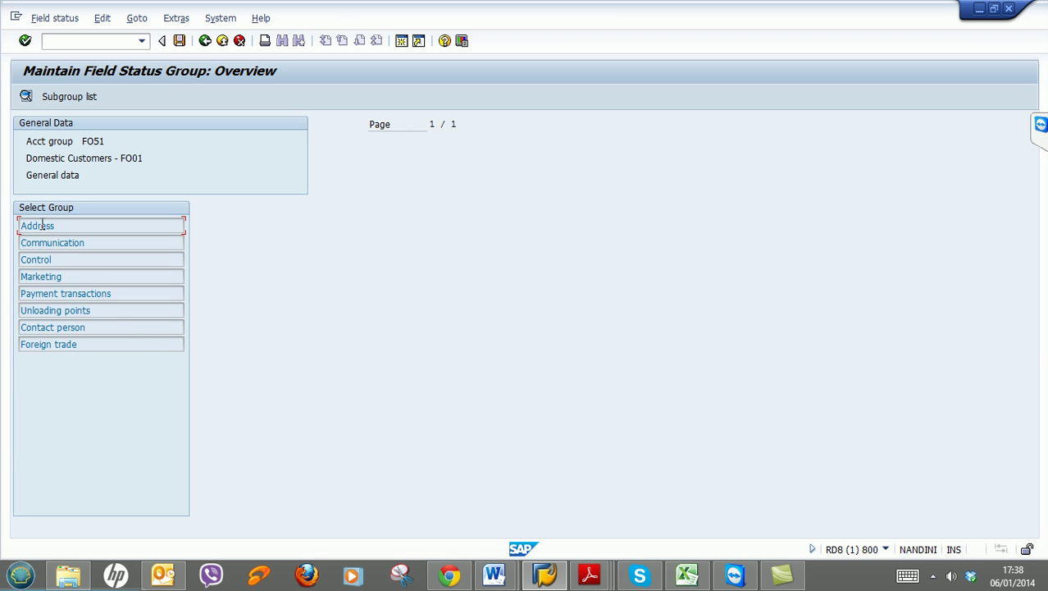
Open the Address group and examine its field statuses through to the second page
left_click_drag(61, 225, 19, 226)
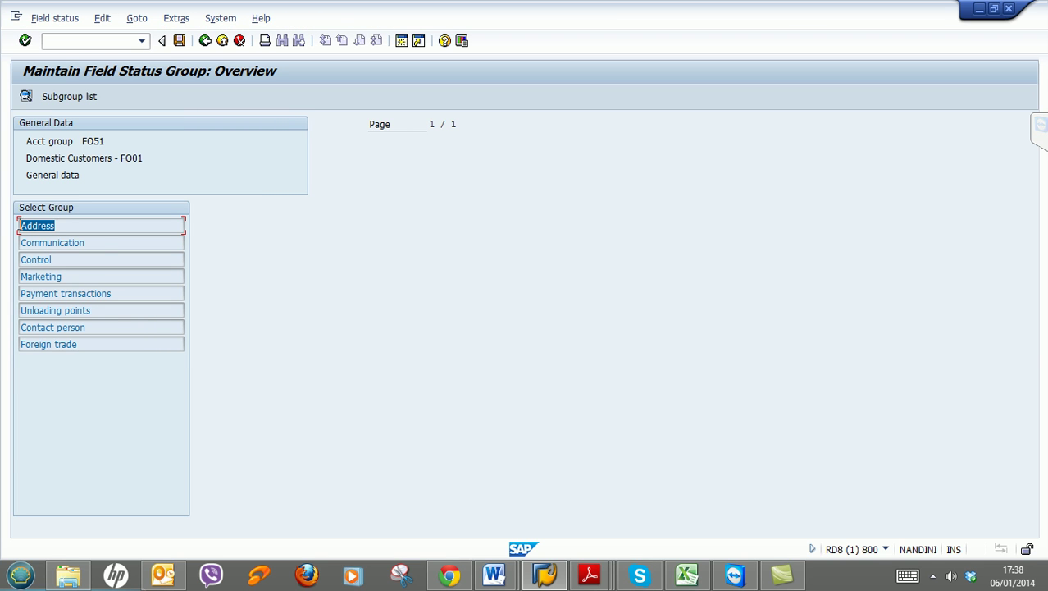
left_click_drag(88, 243, 31, 243)
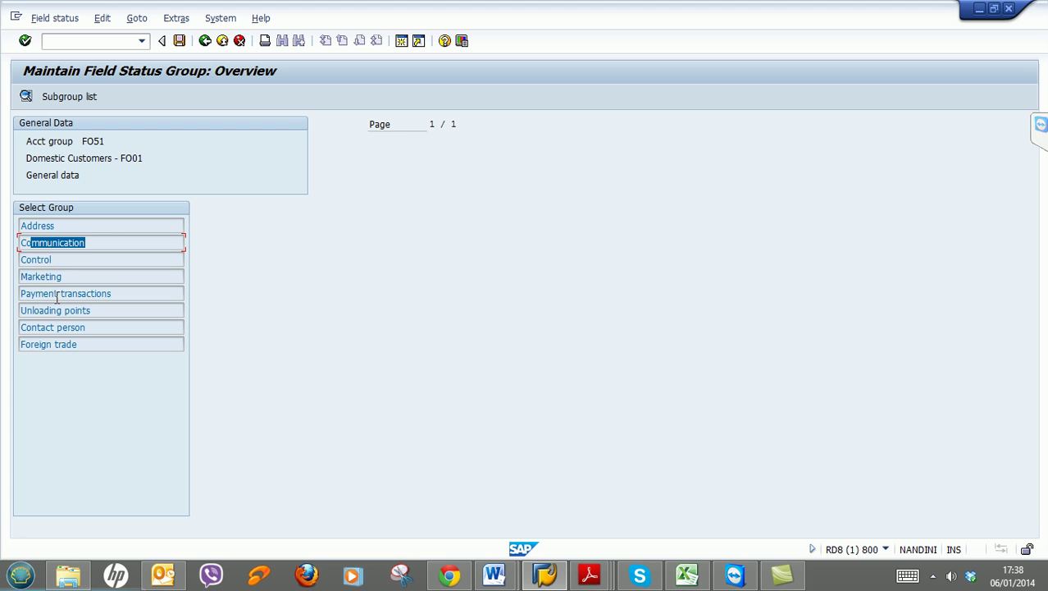
double_click(45, 226)
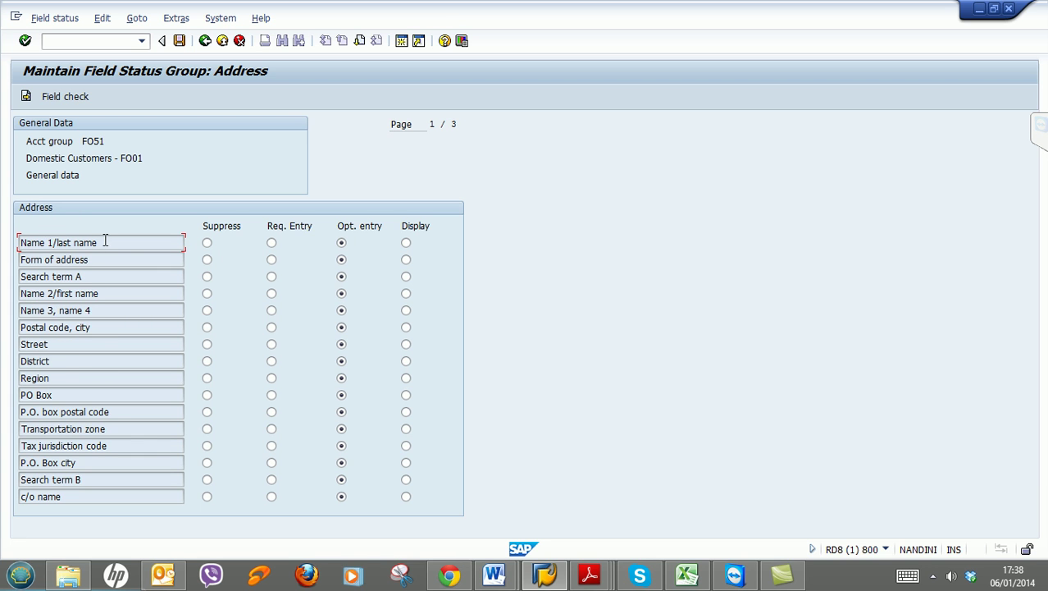
left_click_drag(105, 241, 34, 230)
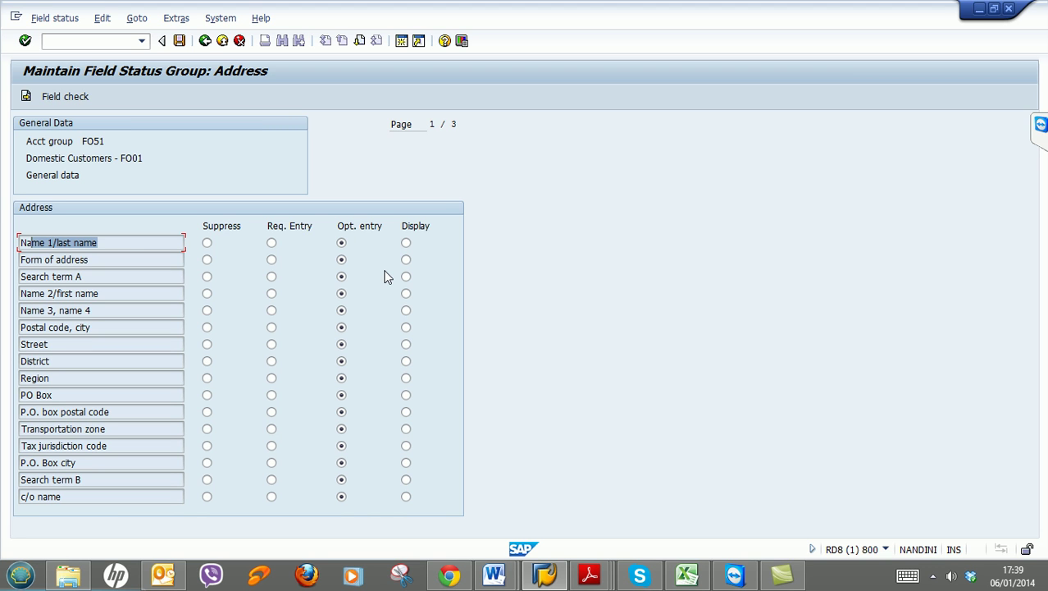
left_click(359, 41)
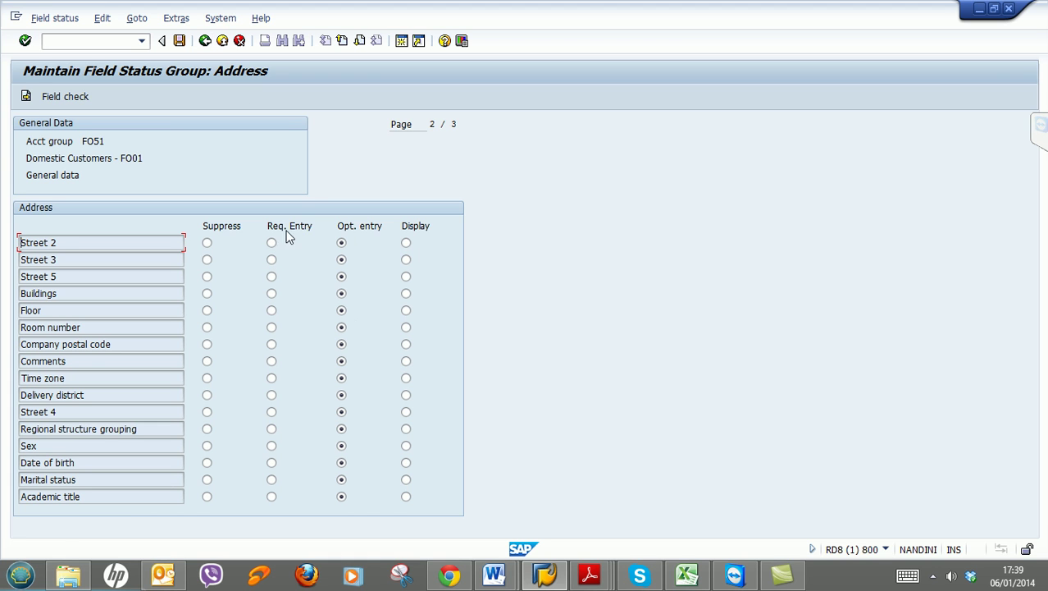
Leave the Address group and examine the Account management field statuses under account group FO51's Company code data
left_click(205, 41)
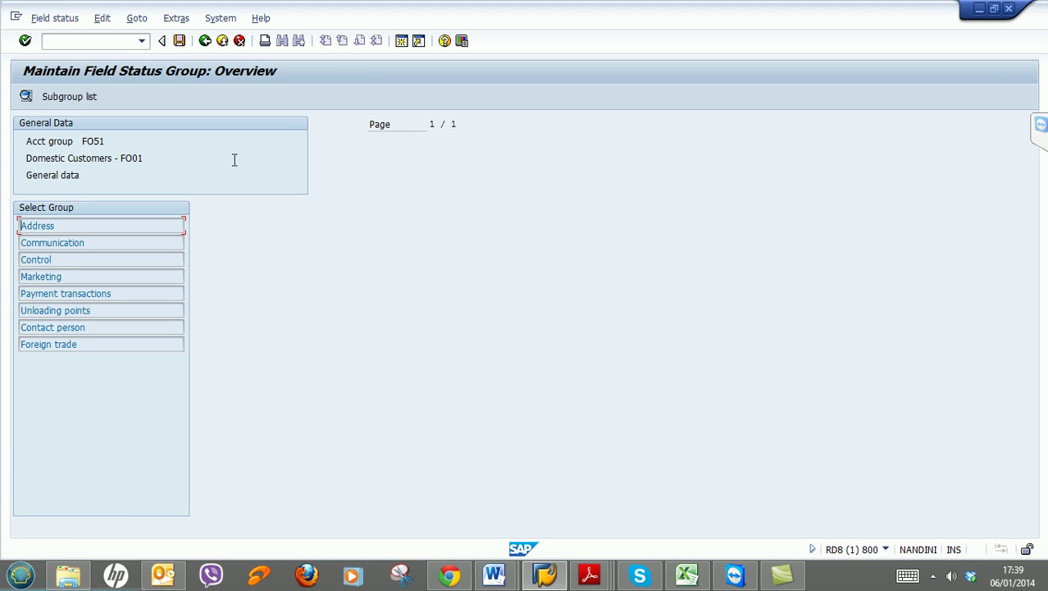
left_click(204, 41)
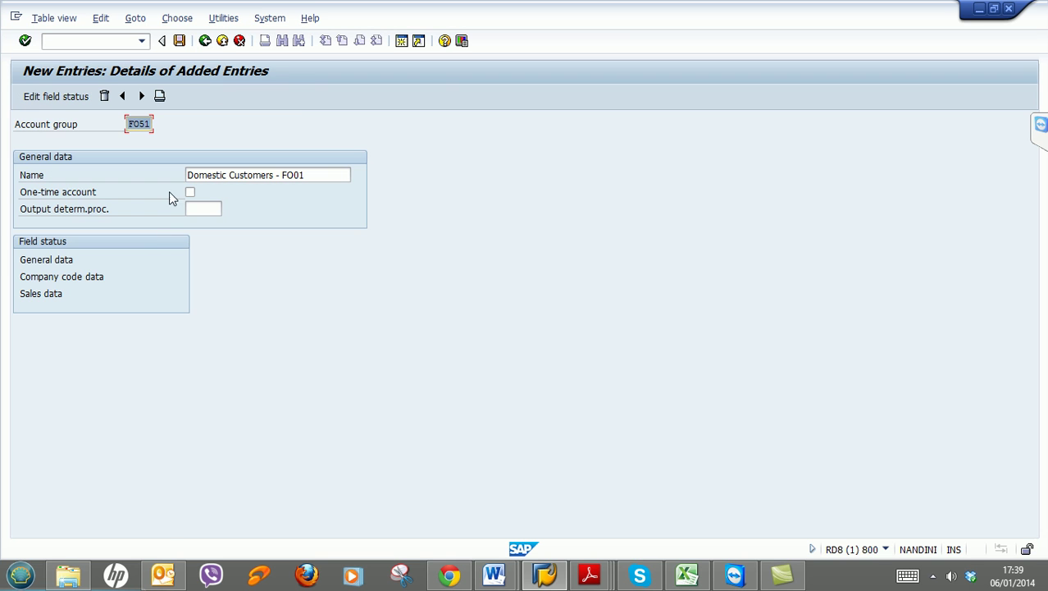
double_click(87, 276)
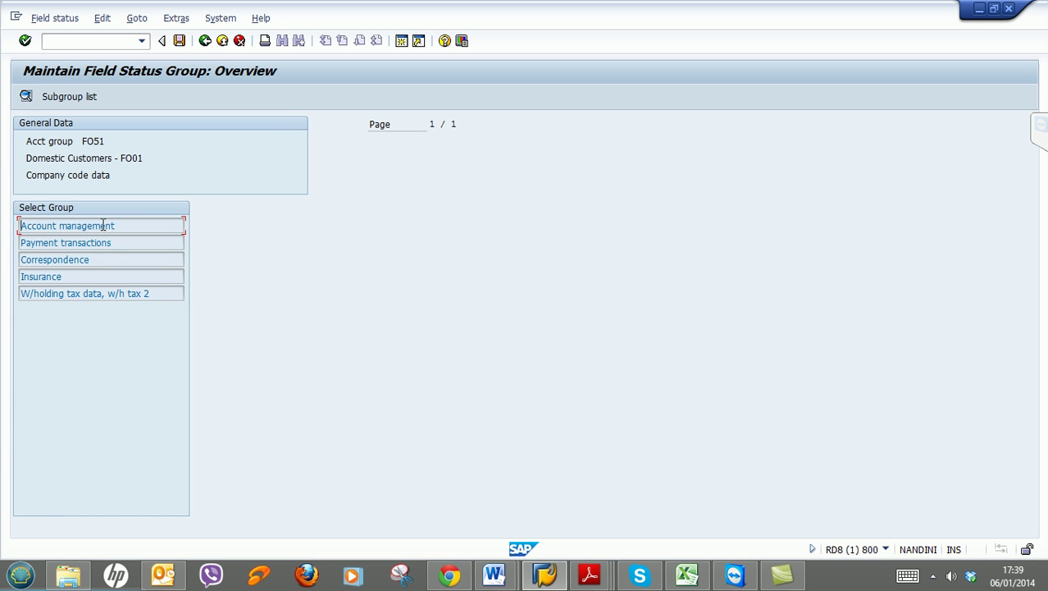
double_click(110, 225)
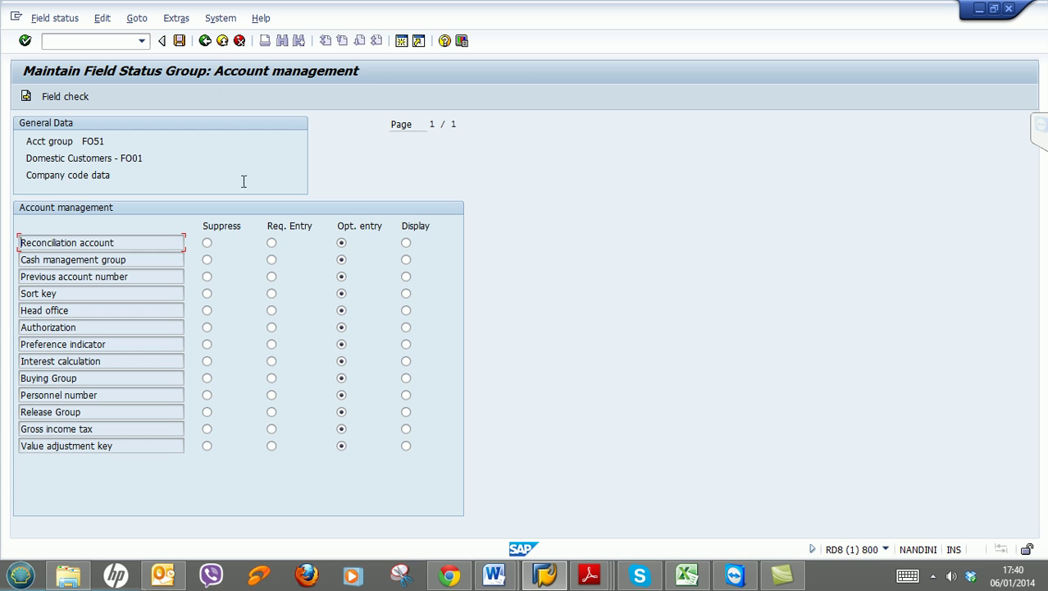
left_click(205, 41)
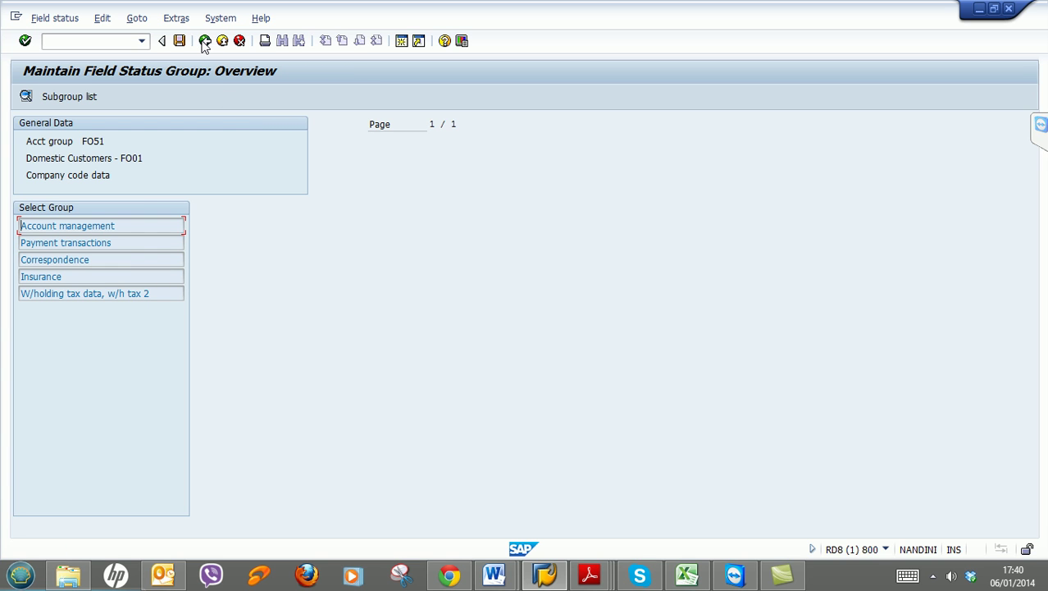
left_click(205, 41)
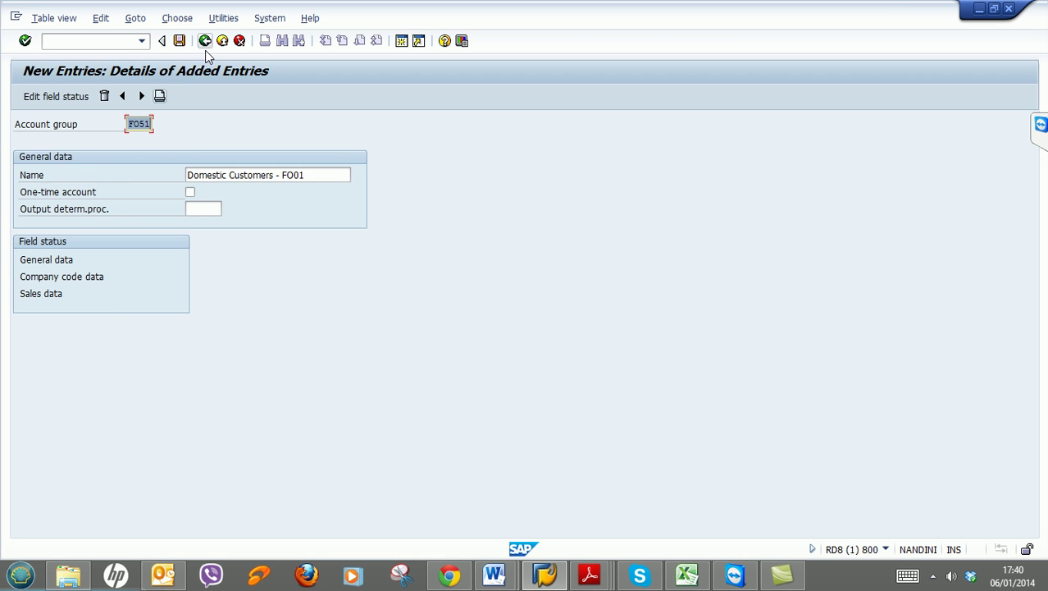
Save account group FO51 under customizing request RD8K902222, "Customization for the Company Code - FO01"
left_click(179, 41)
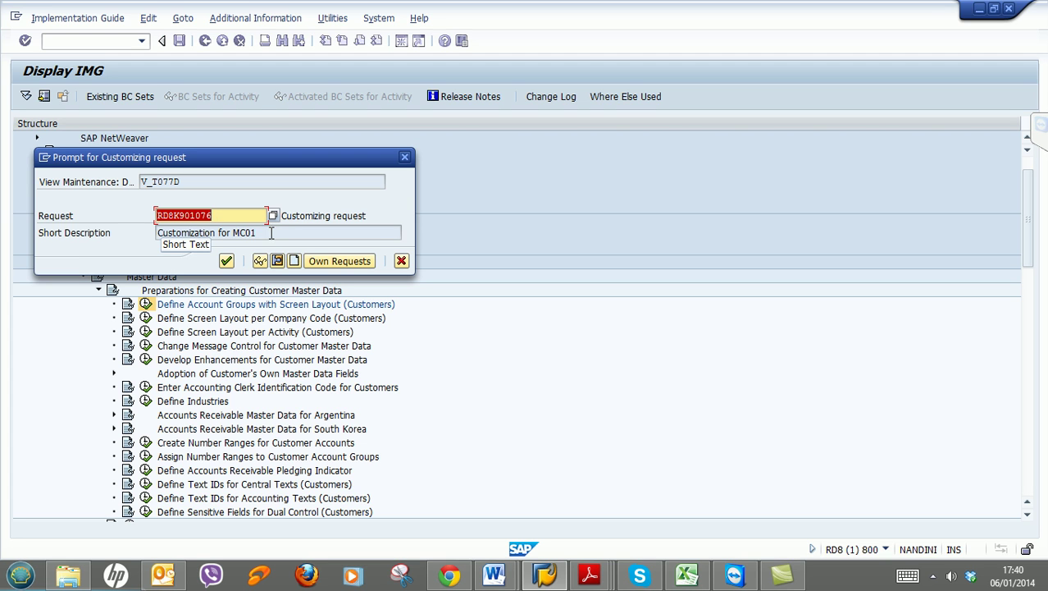
left_click_drag(267, 233, 117, 232)
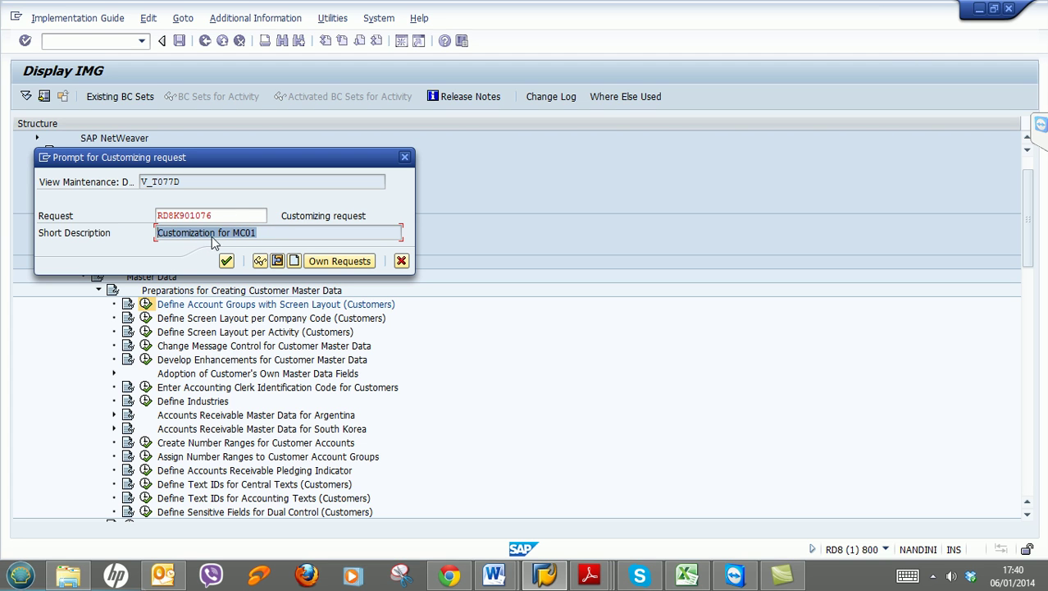
left_click(235, 214)
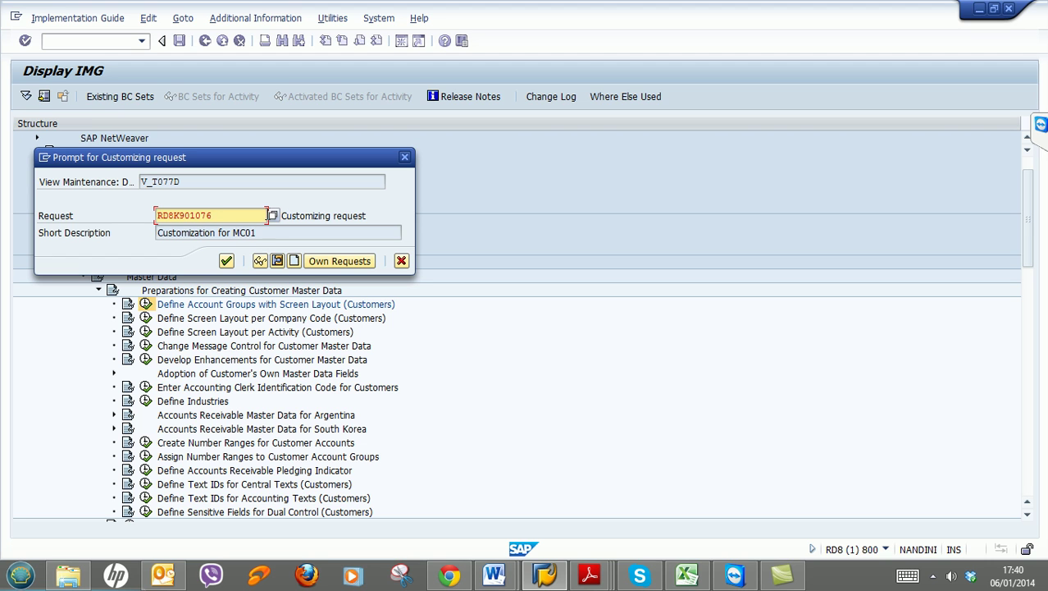
left_click(273, 215)
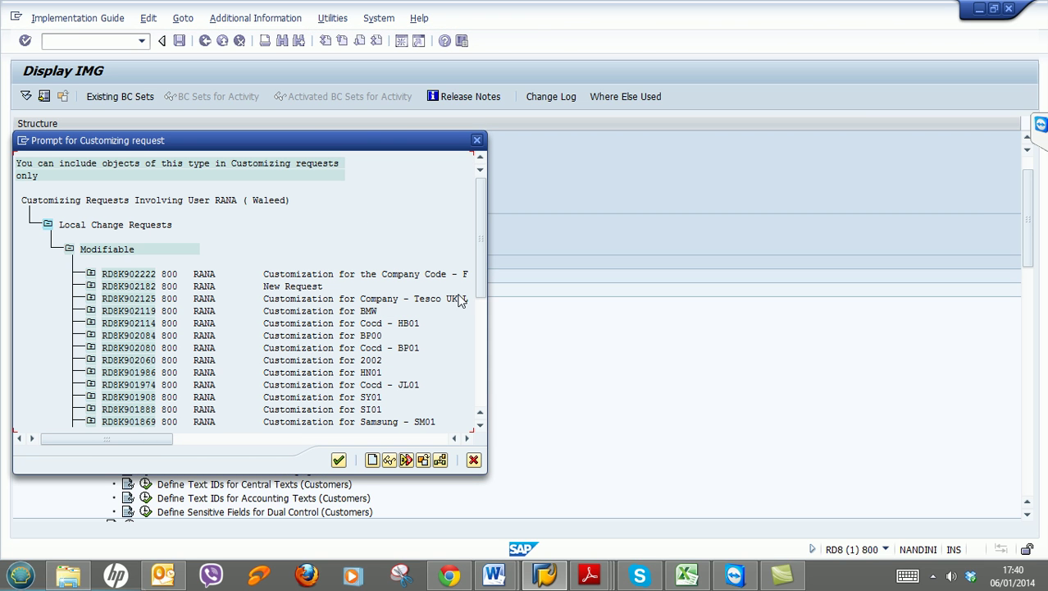
left_click_drag(441, 275, 432, 275)
left_click(339, 459)
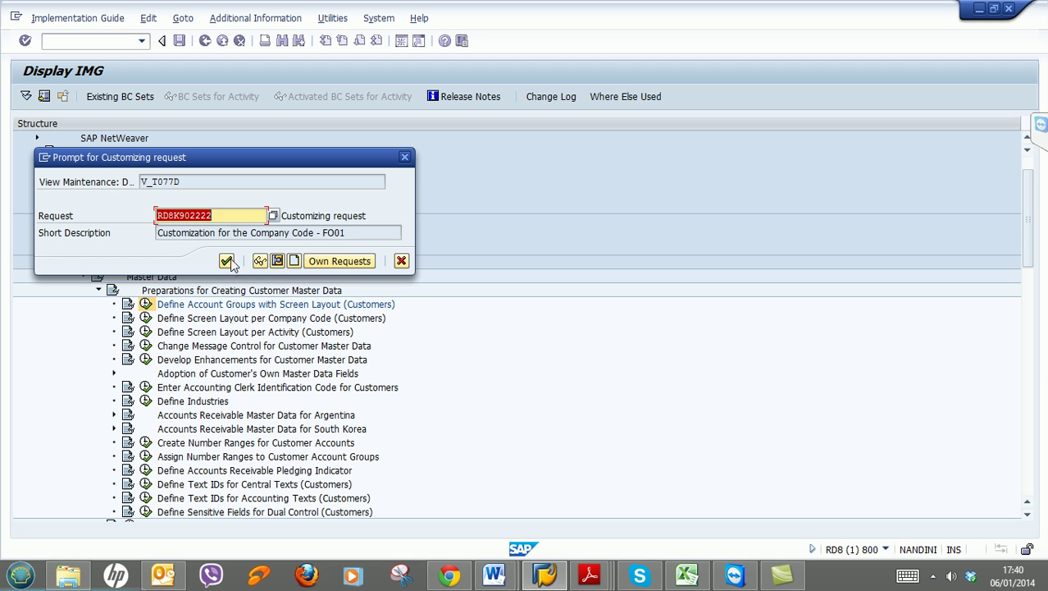
left_click(229, 264)
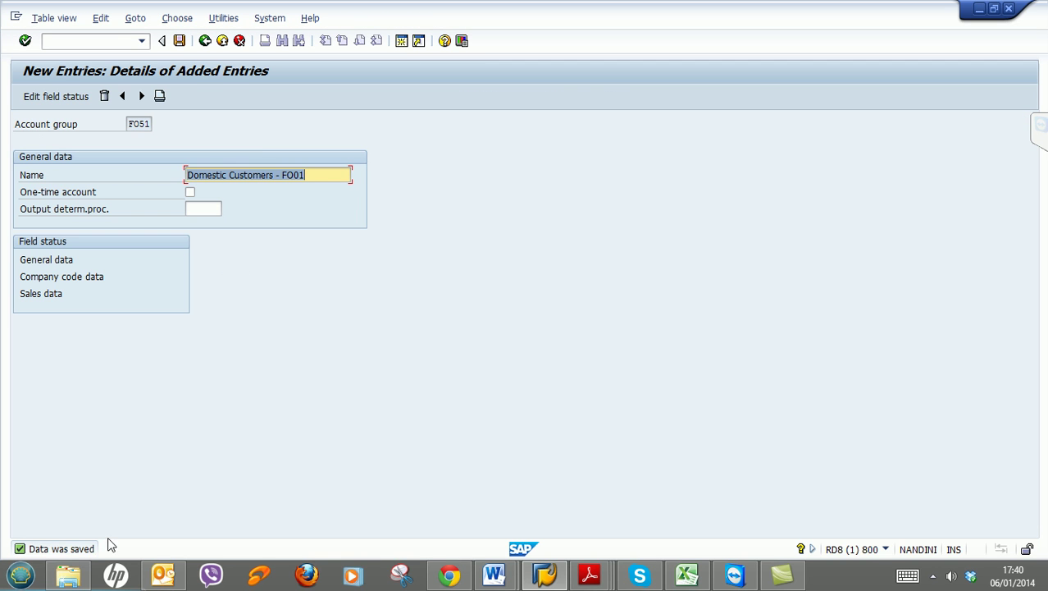
Return to the customer account groups and start a new entry with account group FO52
left_click(204, 41)
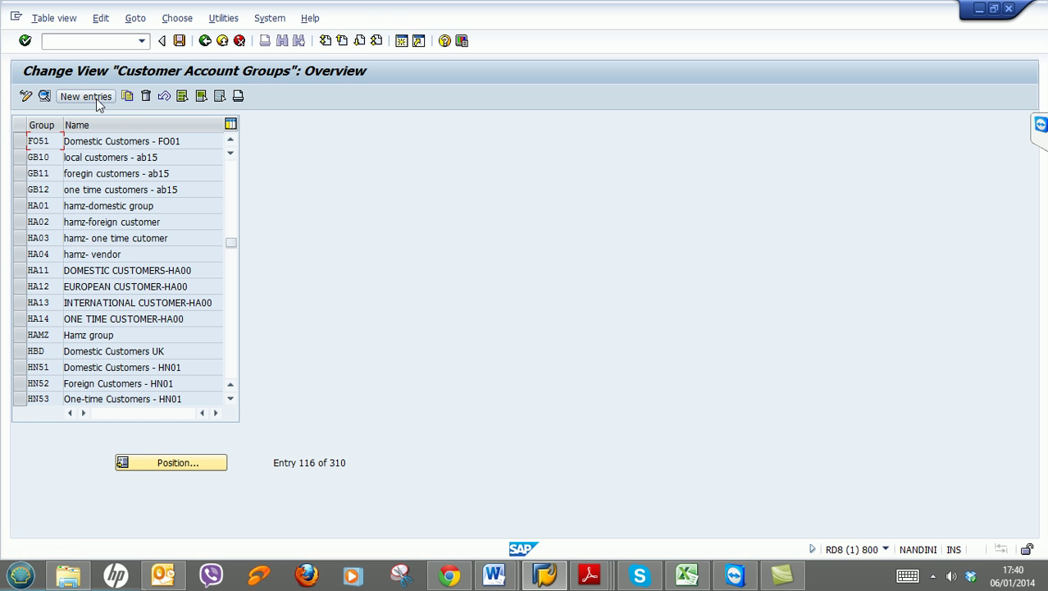
left_click(96, 96)
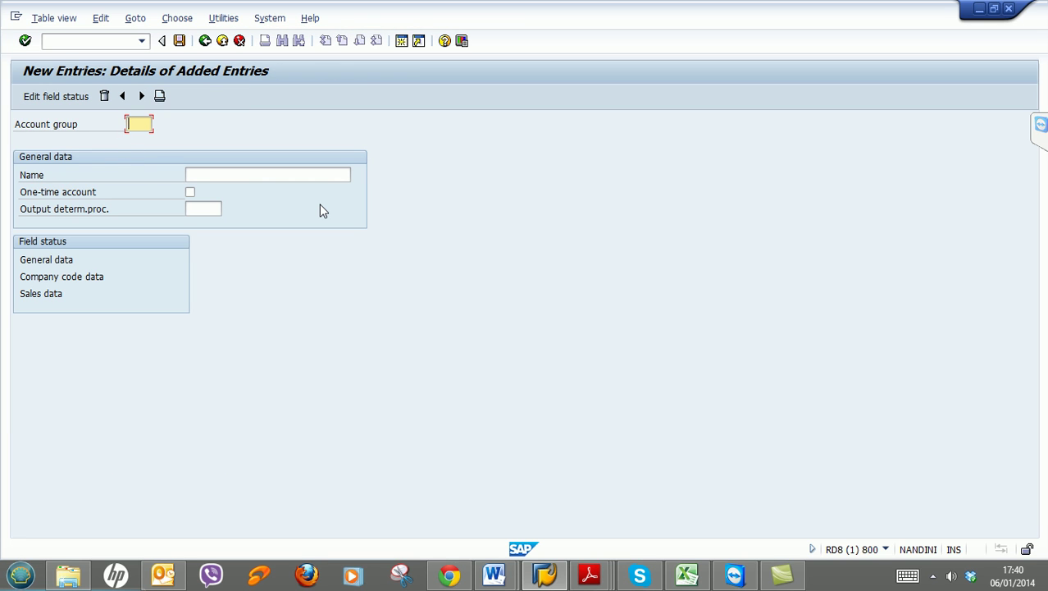
type("F")
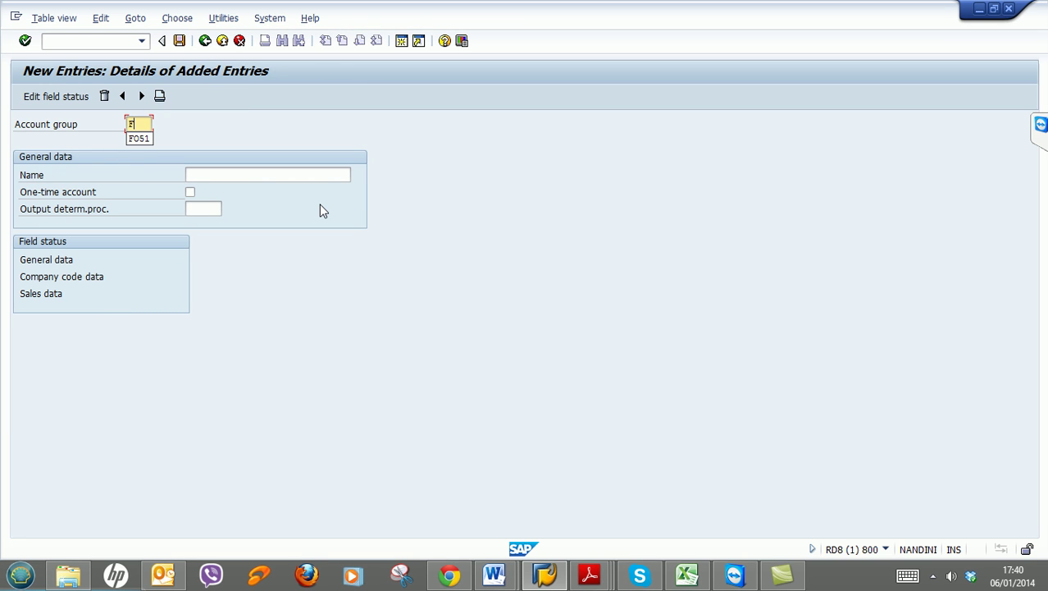
type("052")
key("Tab")
Name account group FO52 "Foreign Customers - FO01", adapting a previously used name, and save it
type("F")
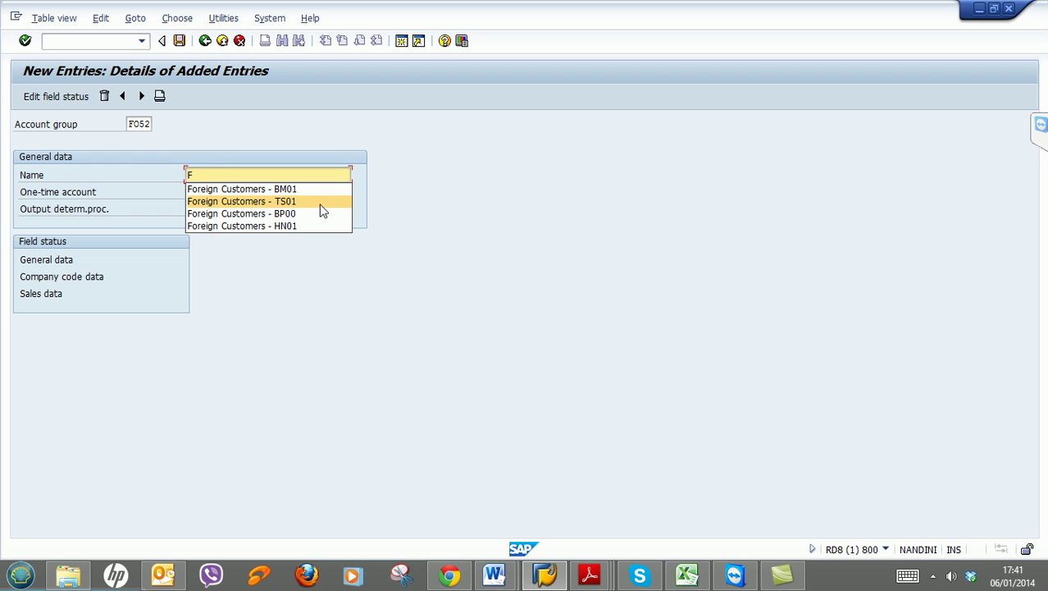
key("Down")
key("Return")
key("BackSpace")
key("BackSpace")
key("BackSpace")
key("BackSpace")
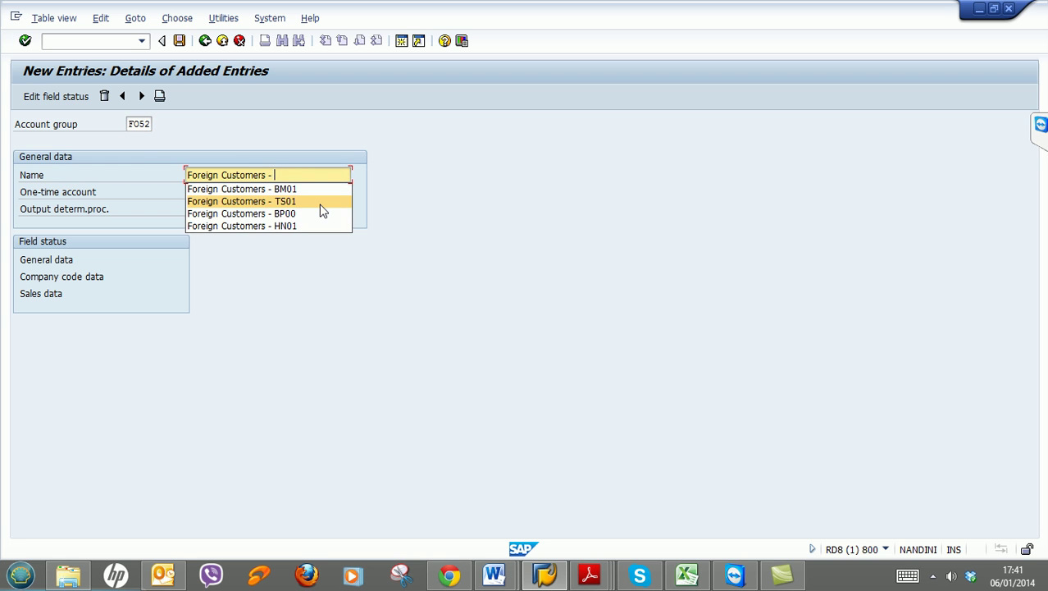
type("FO01")
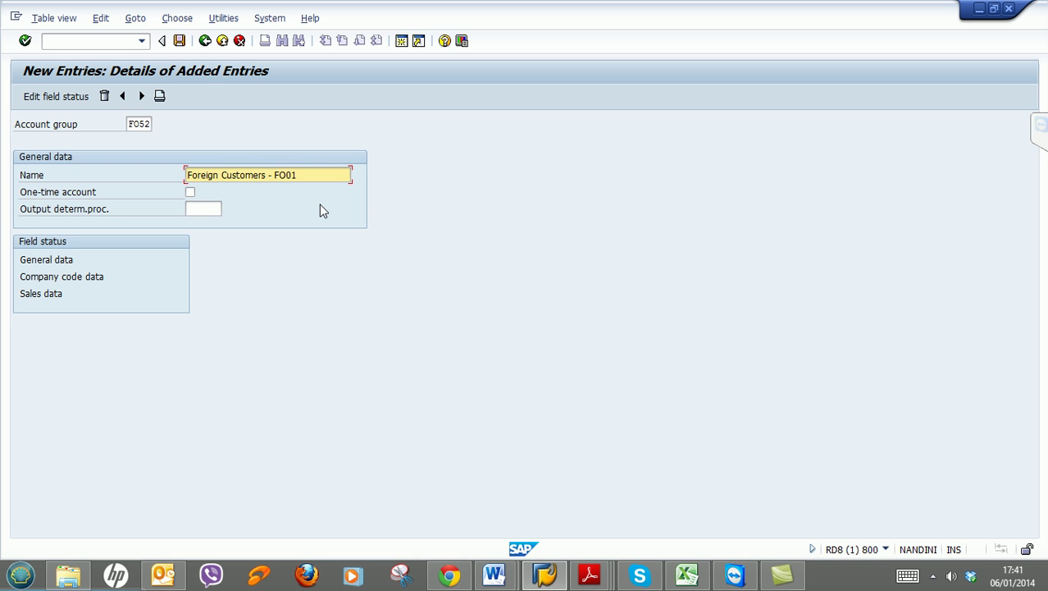
left_click(179, 40)
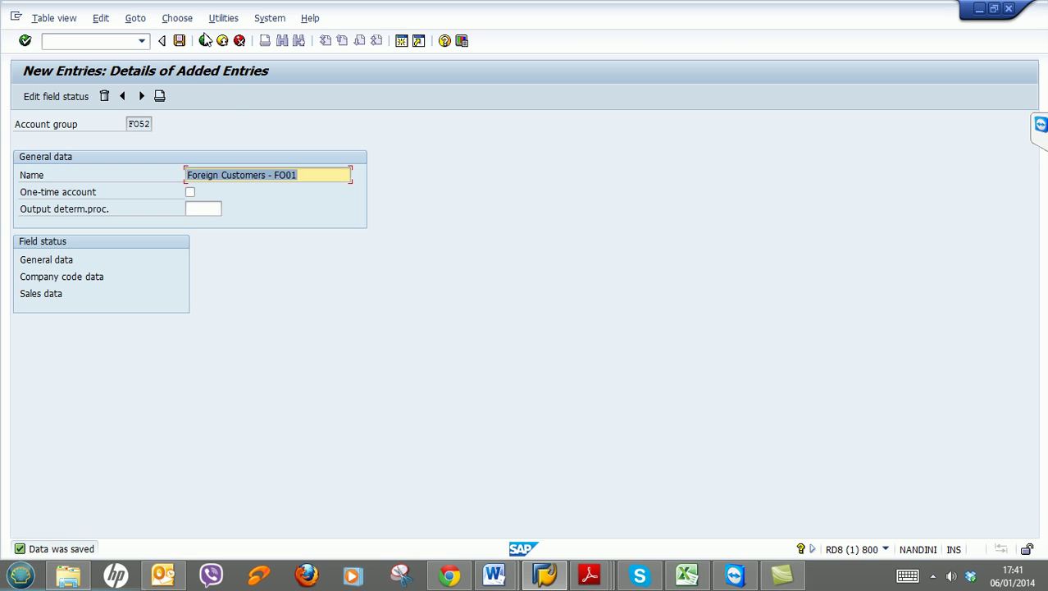
Return to the account group overview and start a new entry with account group FO53
left_click(205, 41)
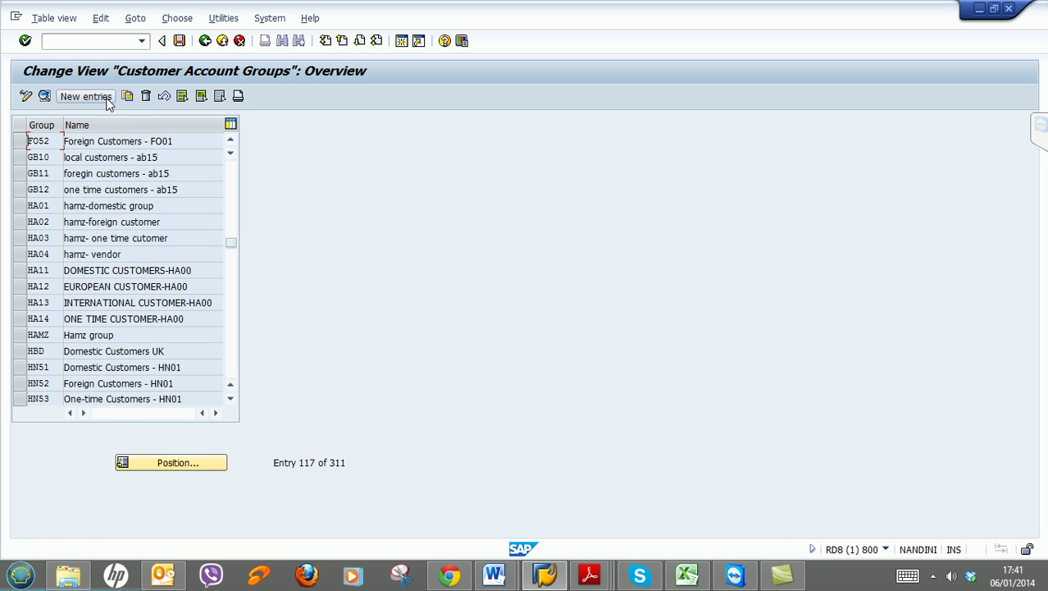
left_click(107, 100)
type("FO53")
key("Tab")
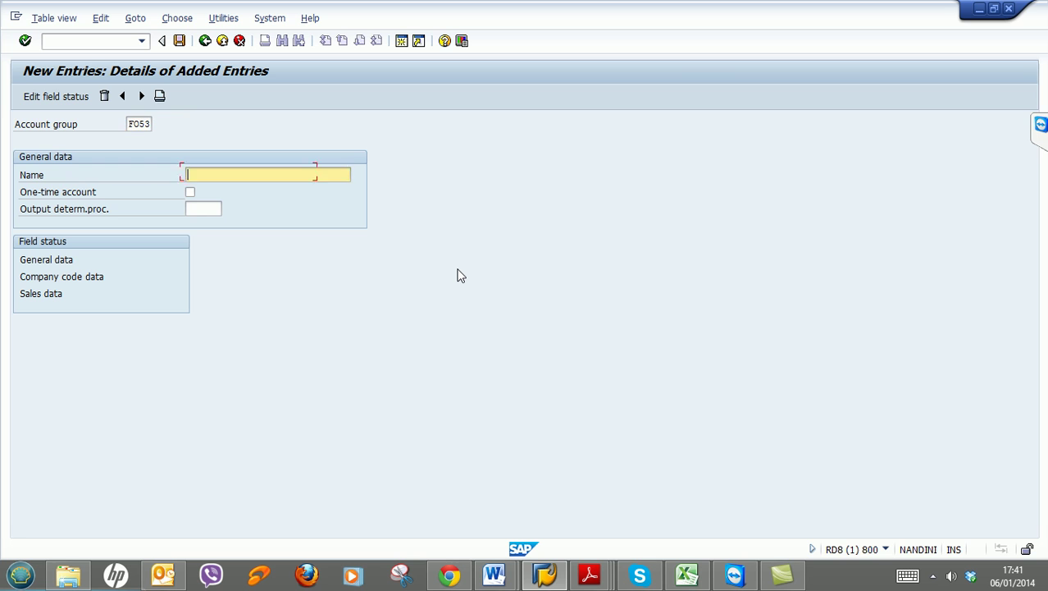
Name account group FO53 "One-time Customers - FO01", adapting a previously used name
type("O")
key("Down")
key("Return")
key("BackSpace")
key("BackSpace")
key("BackSpace")
key("BackSpace")
type("FO01")
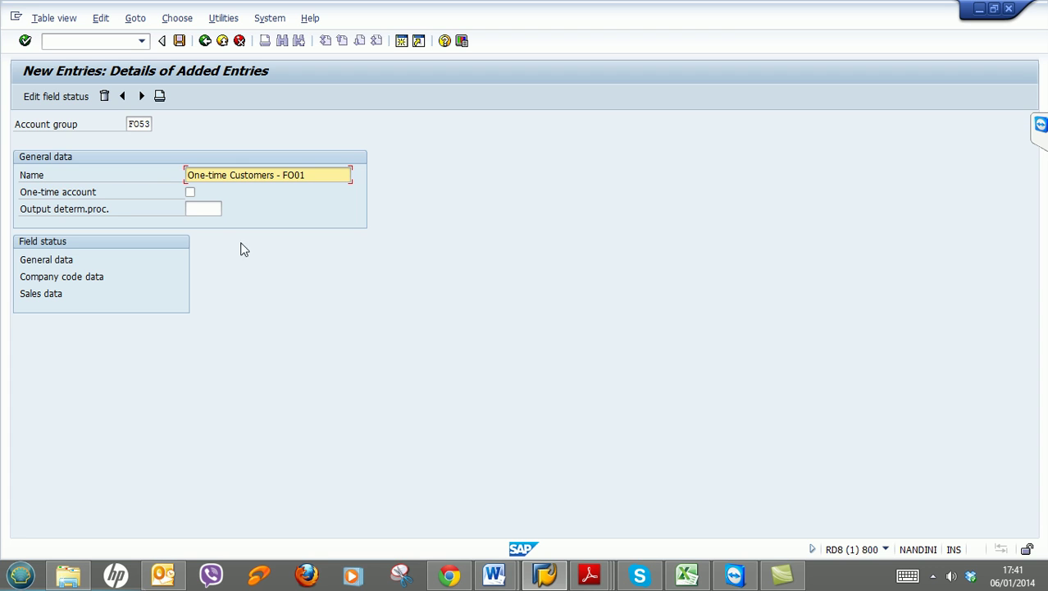
Mark account group FO53 as a one-time account, save it and return to the overview
left_click(190, 194)
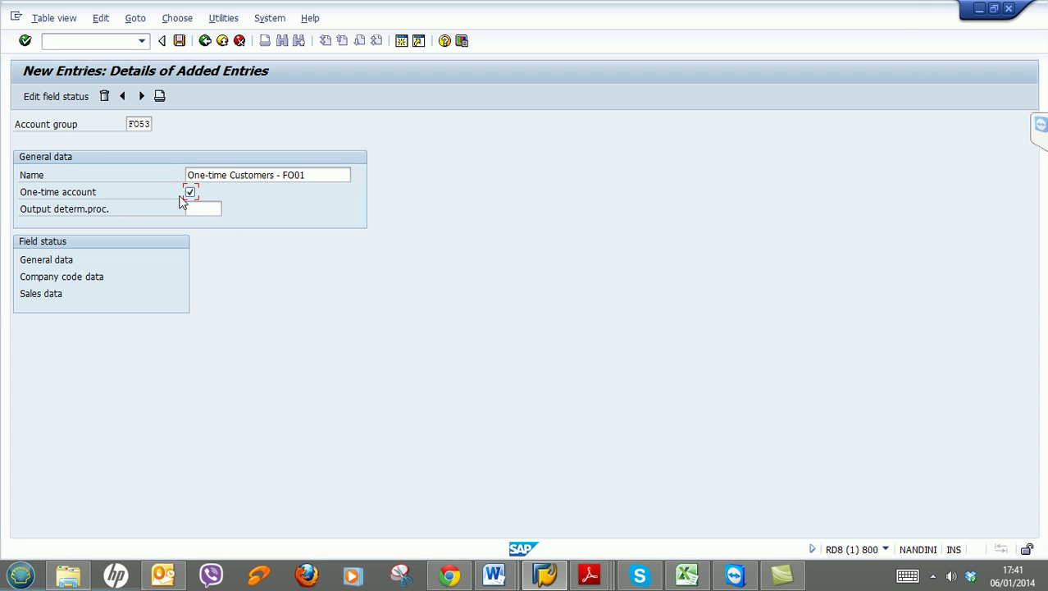
left_click(177, 41)
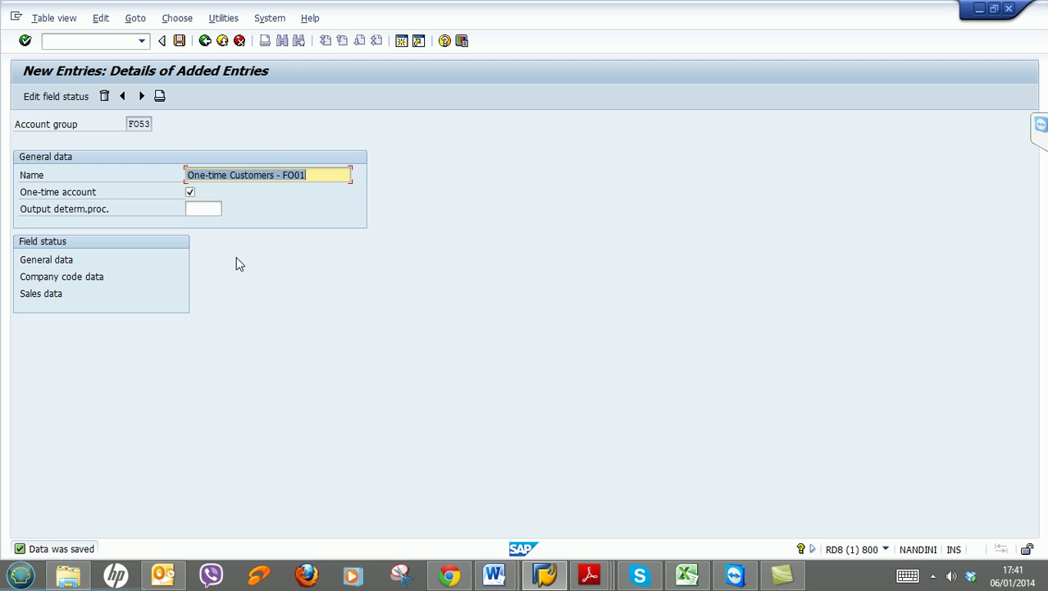
left_click(203, 45)
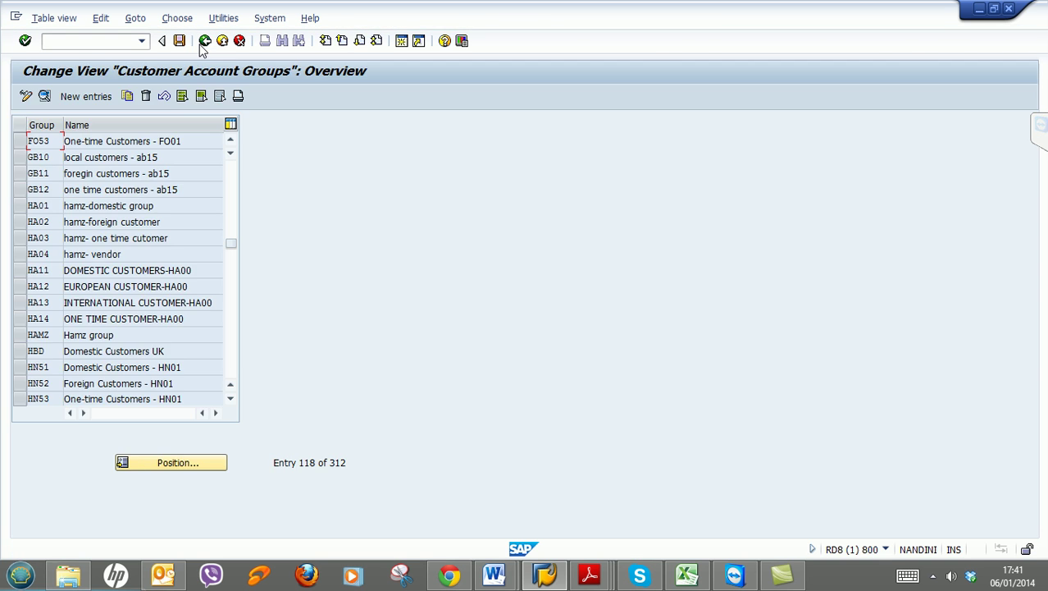
Open Create Number Ranges for Customer Accounts in the implementation guide and open its intervals for changing
left_click(205, 42)
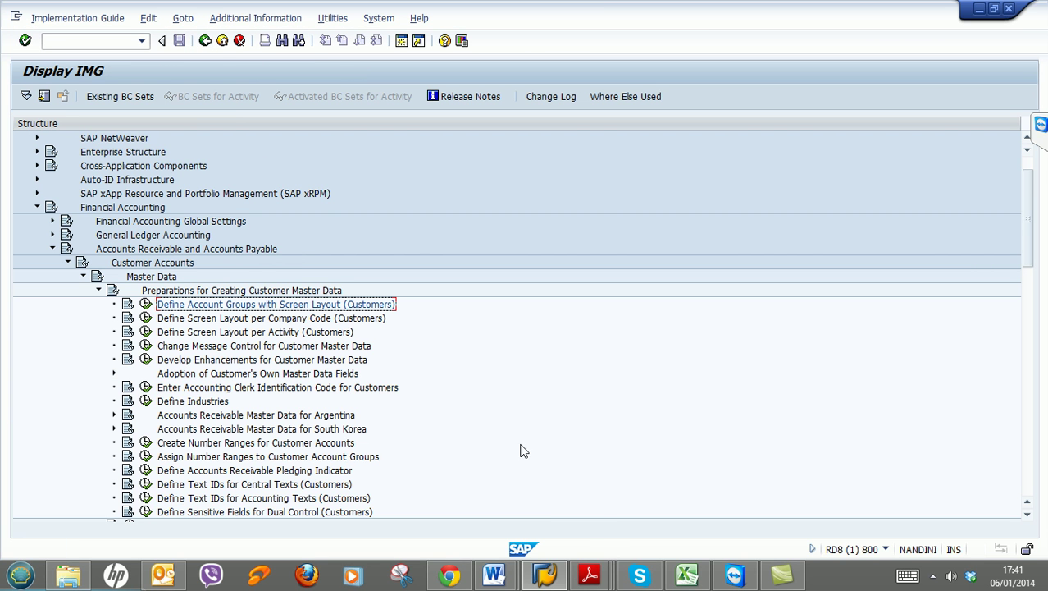
scroll(515, 434, "down", 2)
left_click(253, 415)
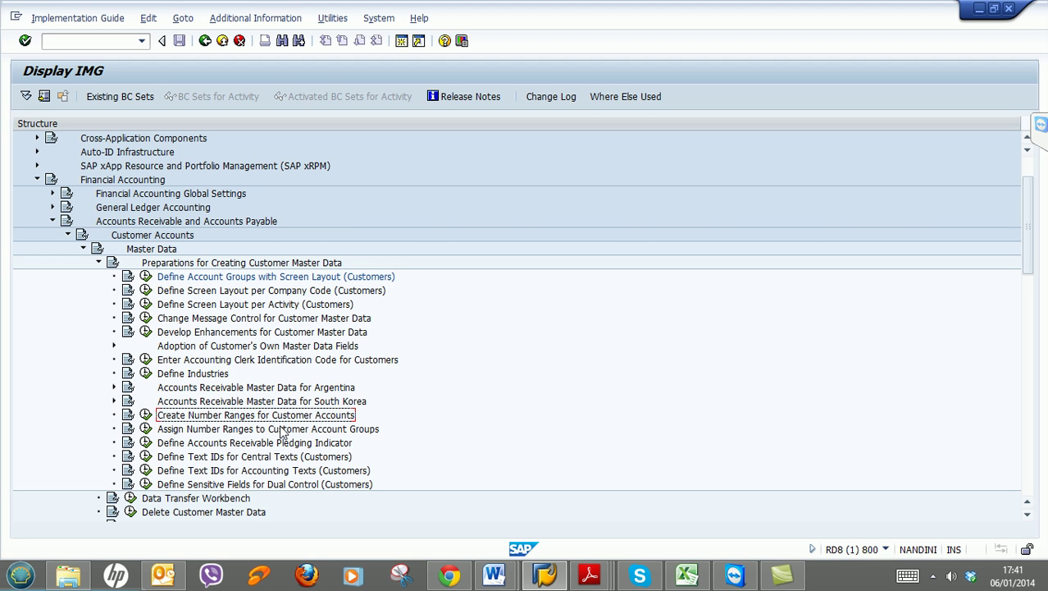
left_click(146, 415)
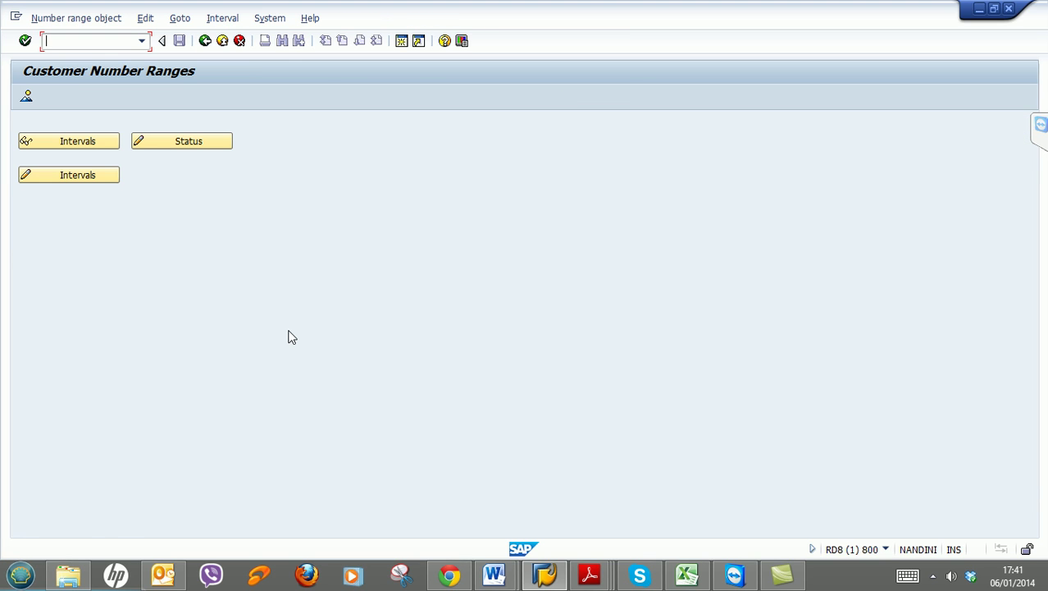
left_click(92, 184)
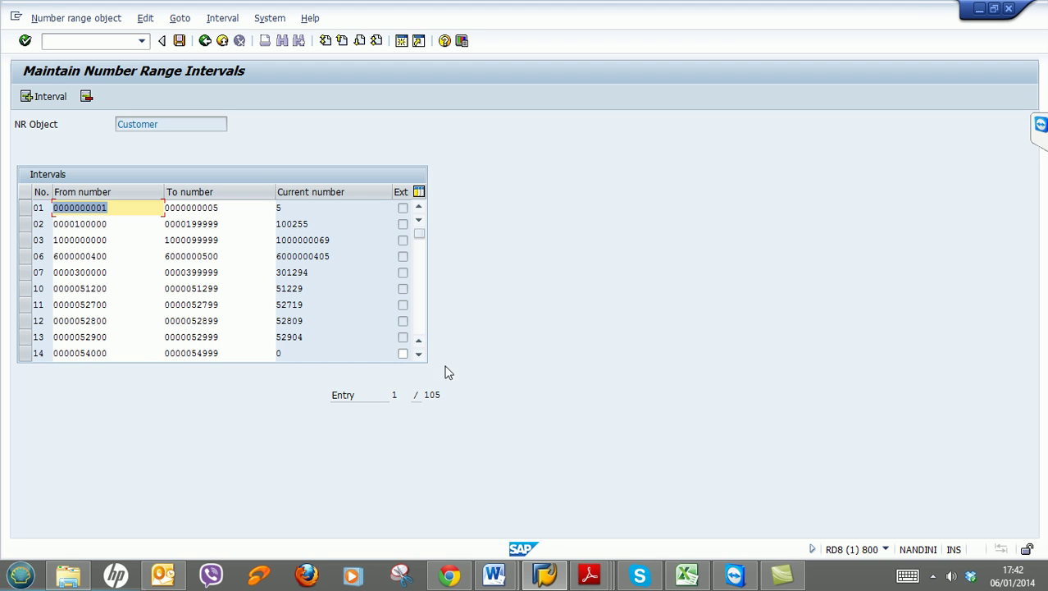
Try to insert a customer number range interval 15 from 500101 to 500500
left_click(419, 355)
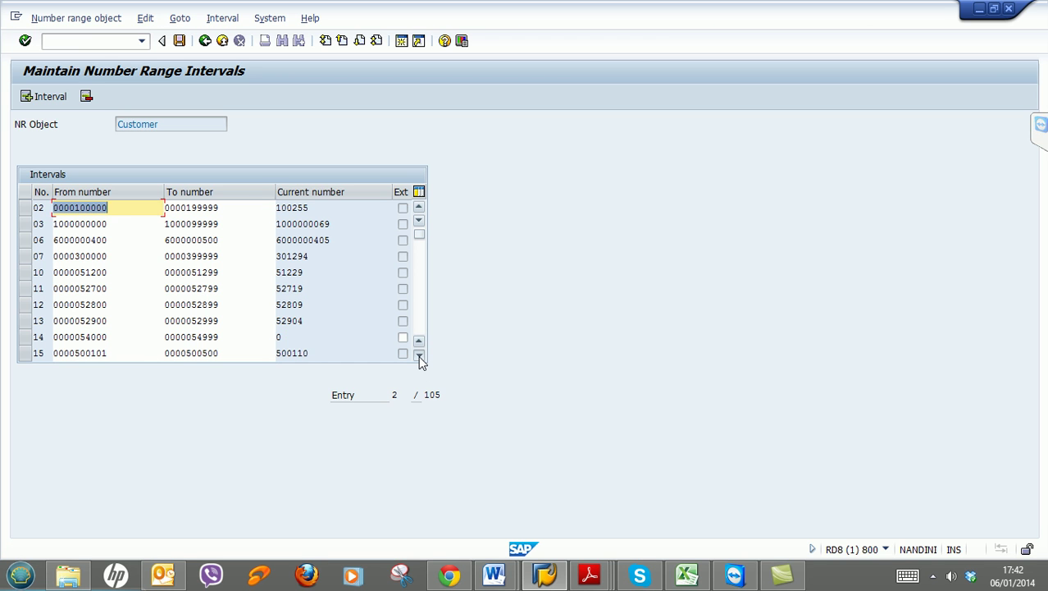
left_click(418, 355)
left_click(419, 355)
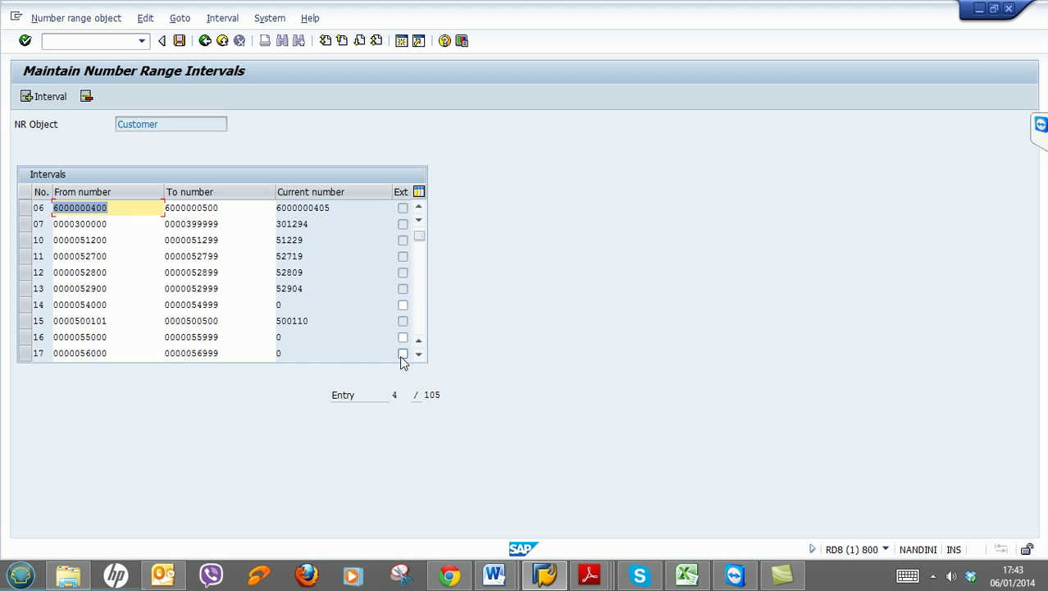
left_click(418, 355)
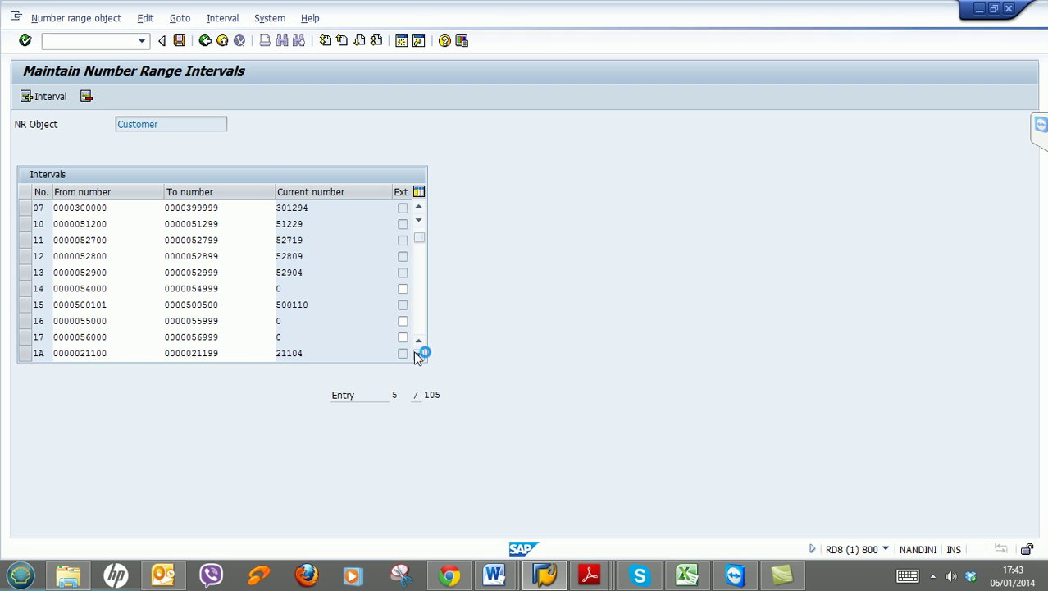
left_click(417, 355)
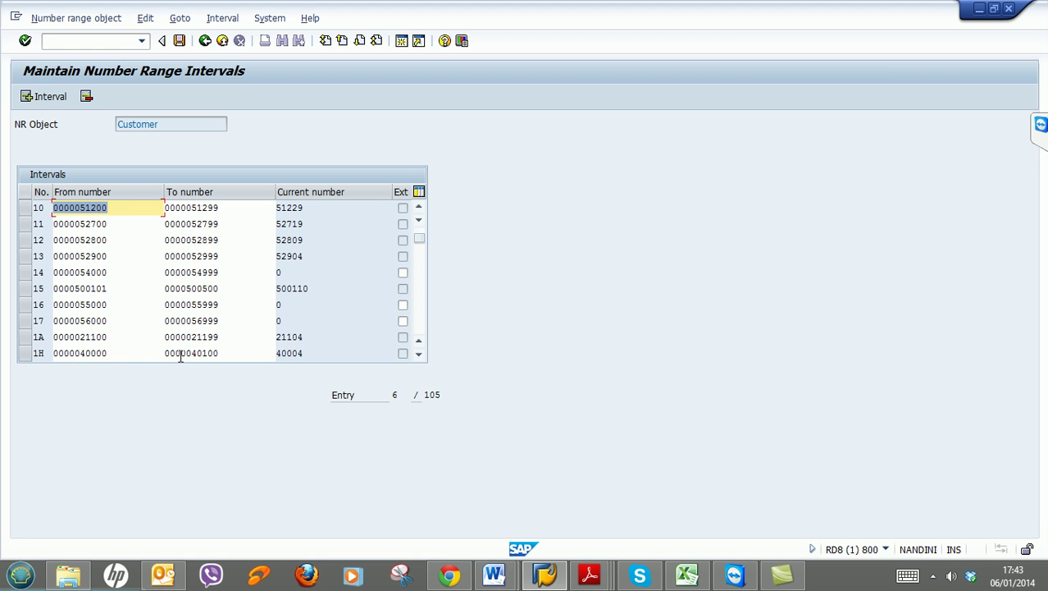
left_click(47, 98)
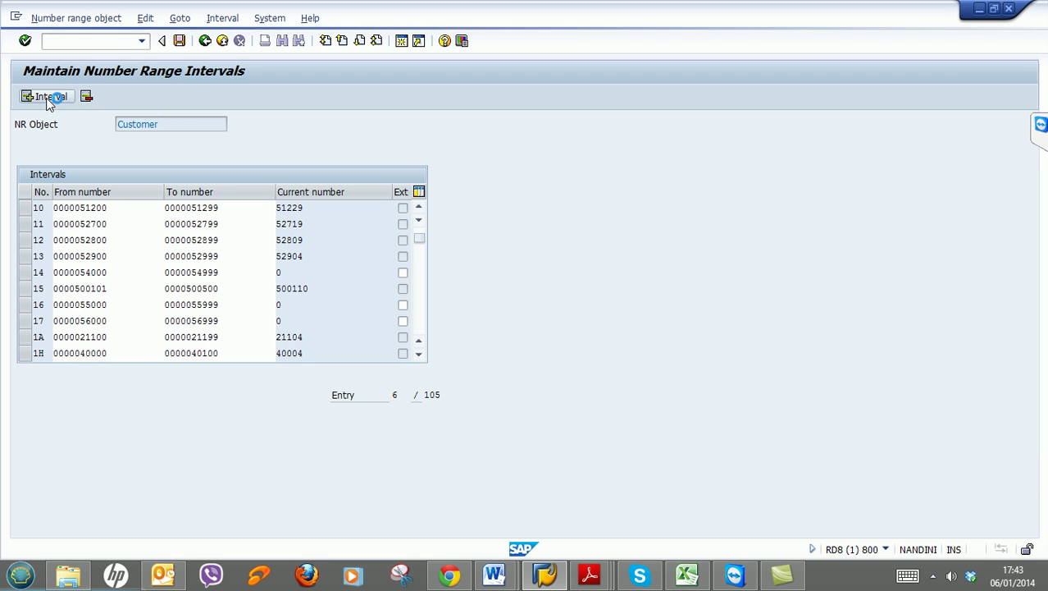
left_click_drag(175, 164, 617, 157)
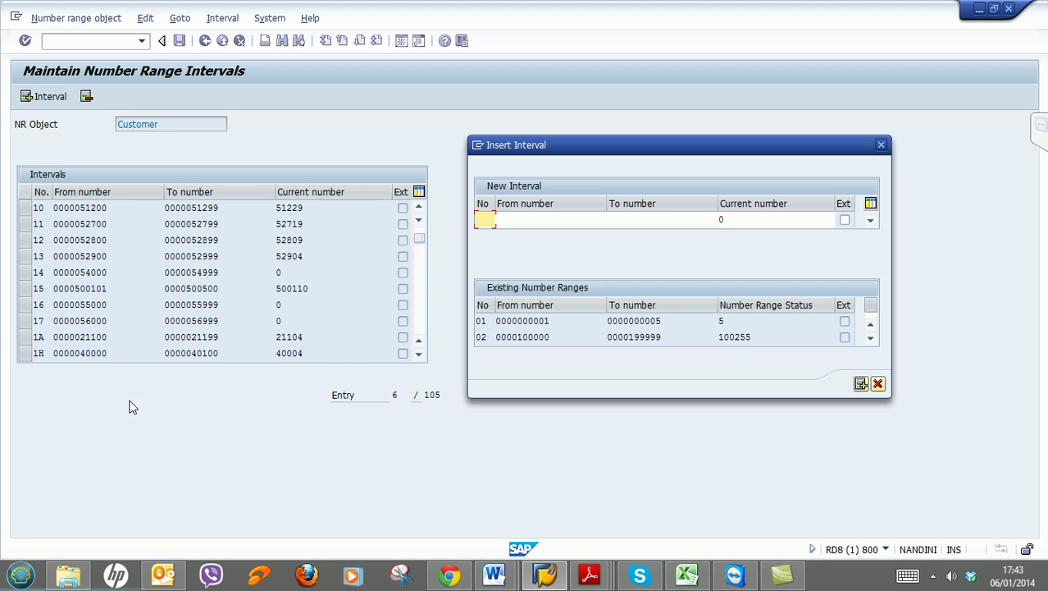
type("15")
key("Tab")
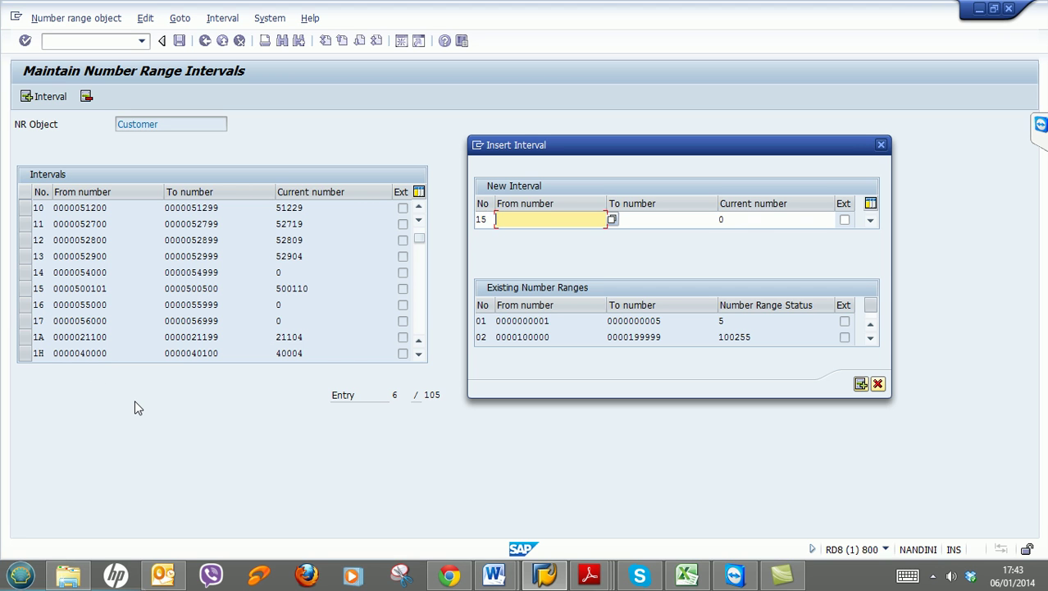
type("500101")
key("Tab")
type("5")
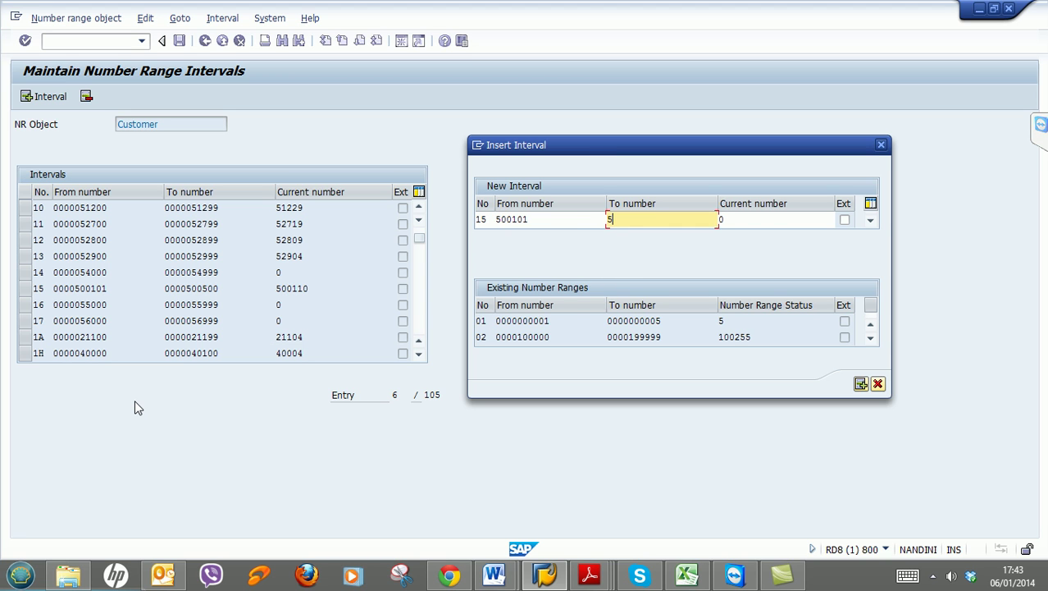
type("00500")
key("Return")
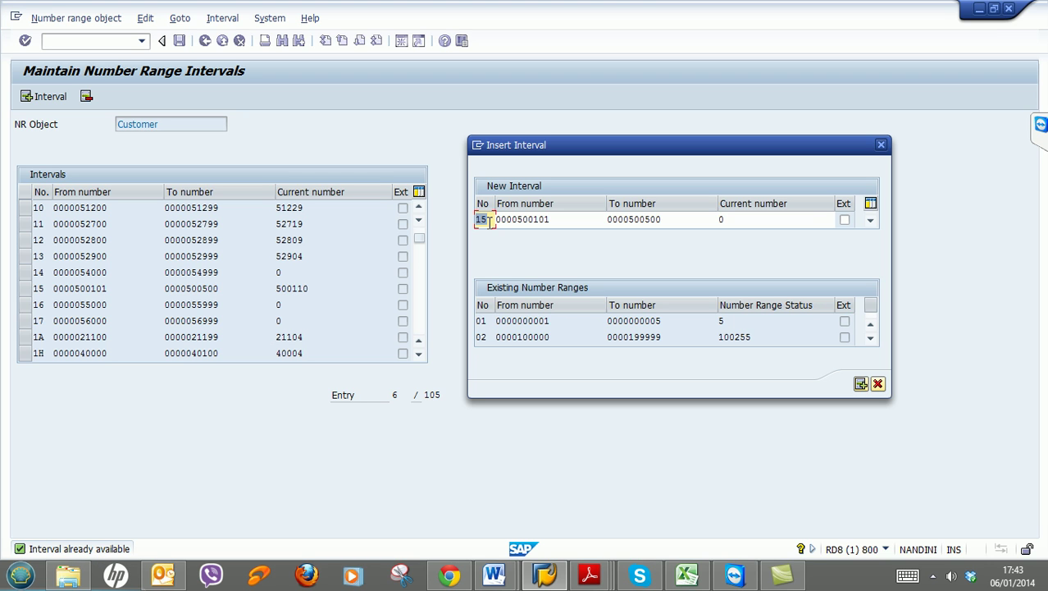
Try interval number 67 for the same 500101 to 500500 range and close the new interval entry
type("67")
key("Return")
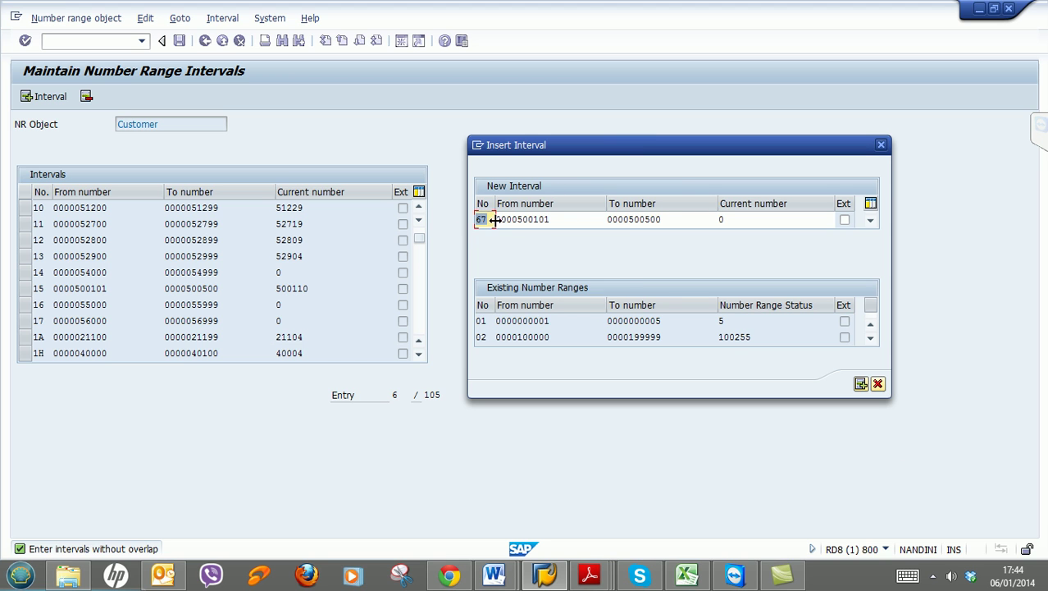
left_click(860, 384)
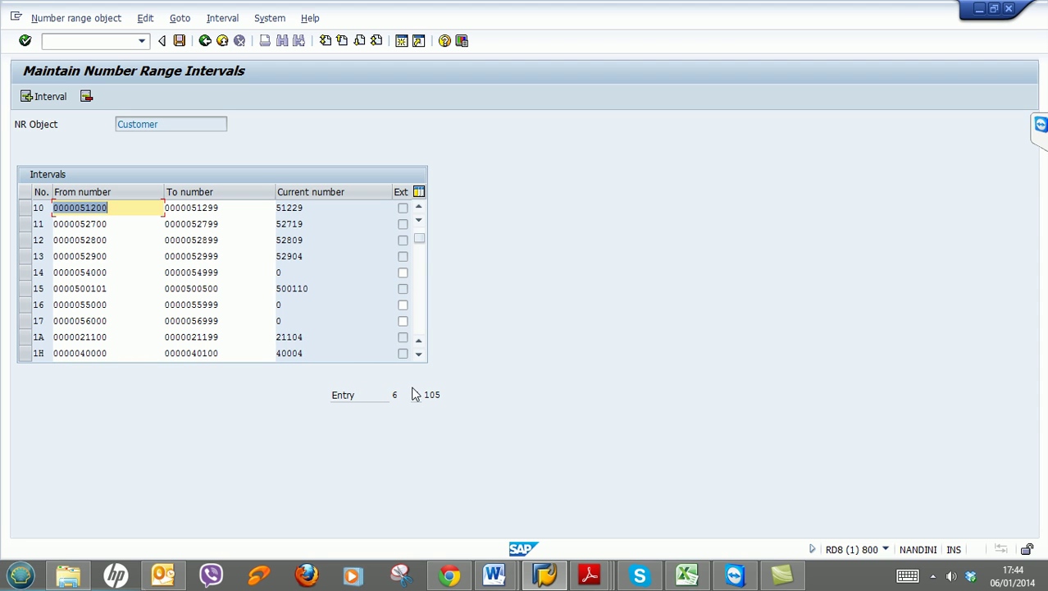
Locate intervals A1, A2 and A3 in the customer number ranges and select all three rows
left_click(418, 353)
left_click(419, 353)
left_click(423, 323)
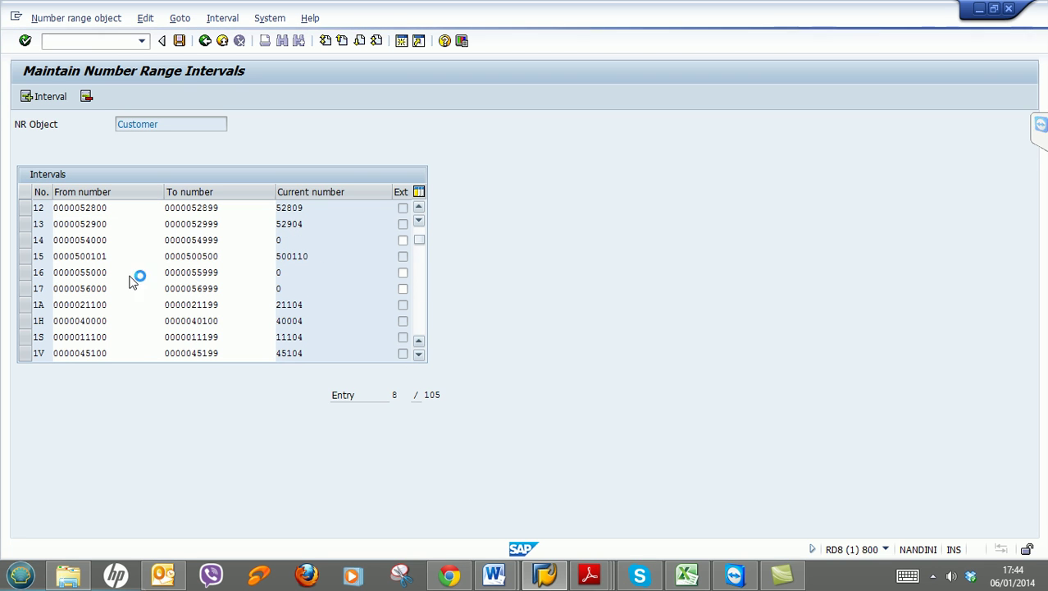
left_click(421, 234)
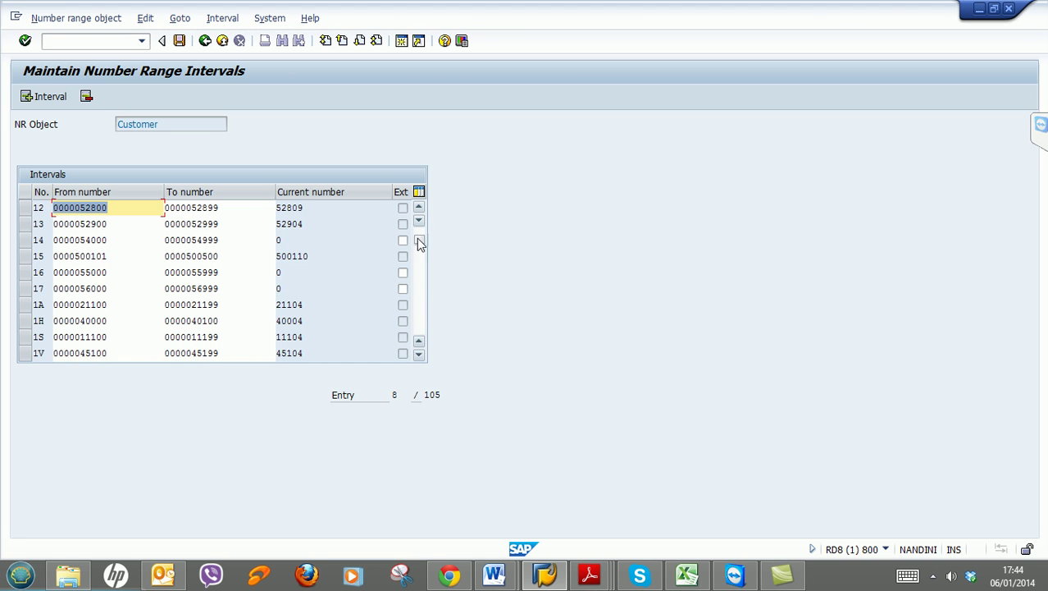
left_click(424, 328)
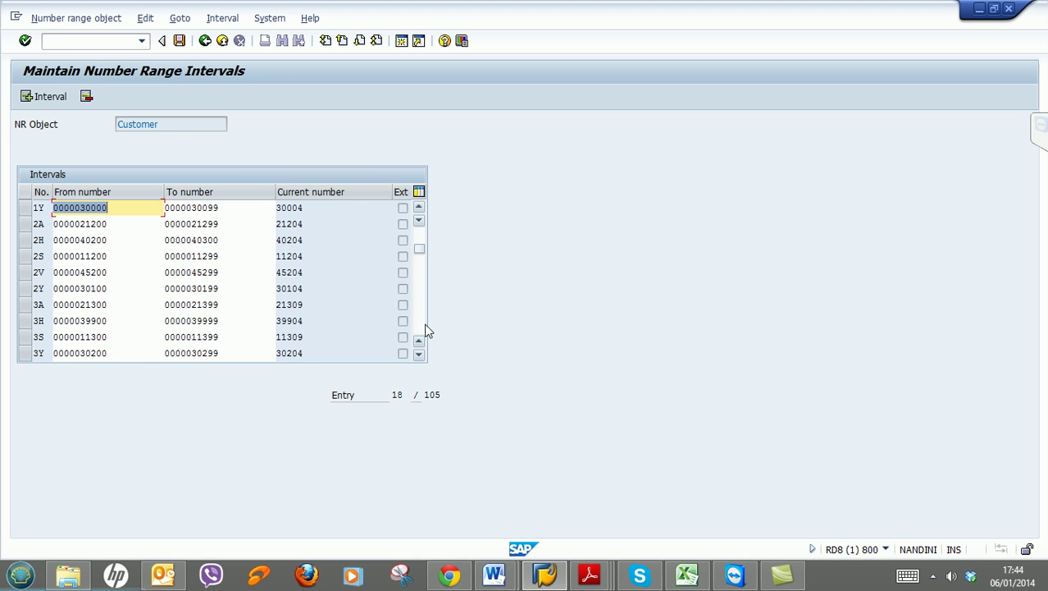
left_click(426, 330)
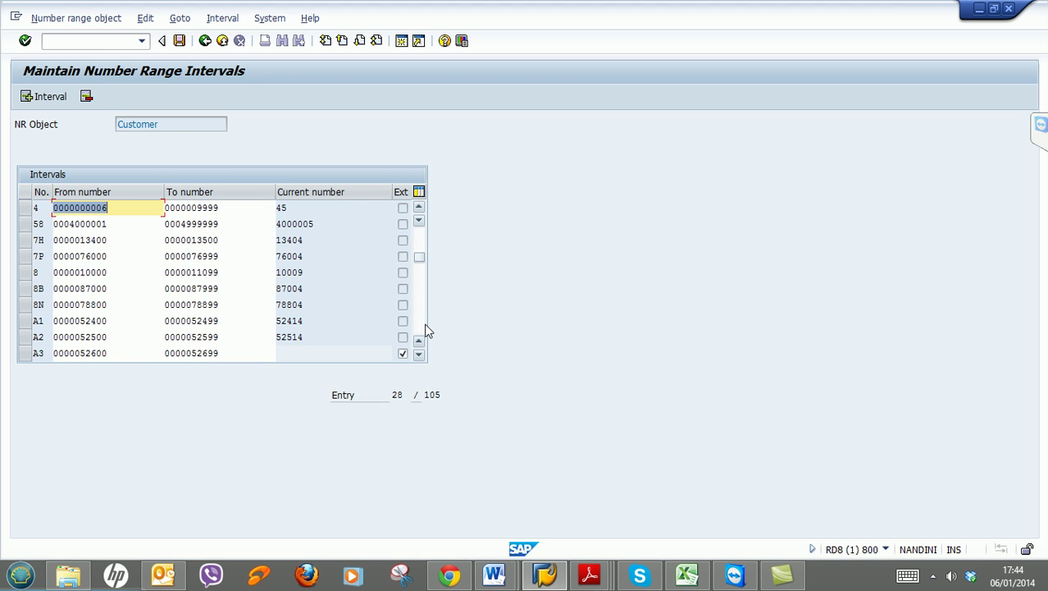
left_click(418, 354)
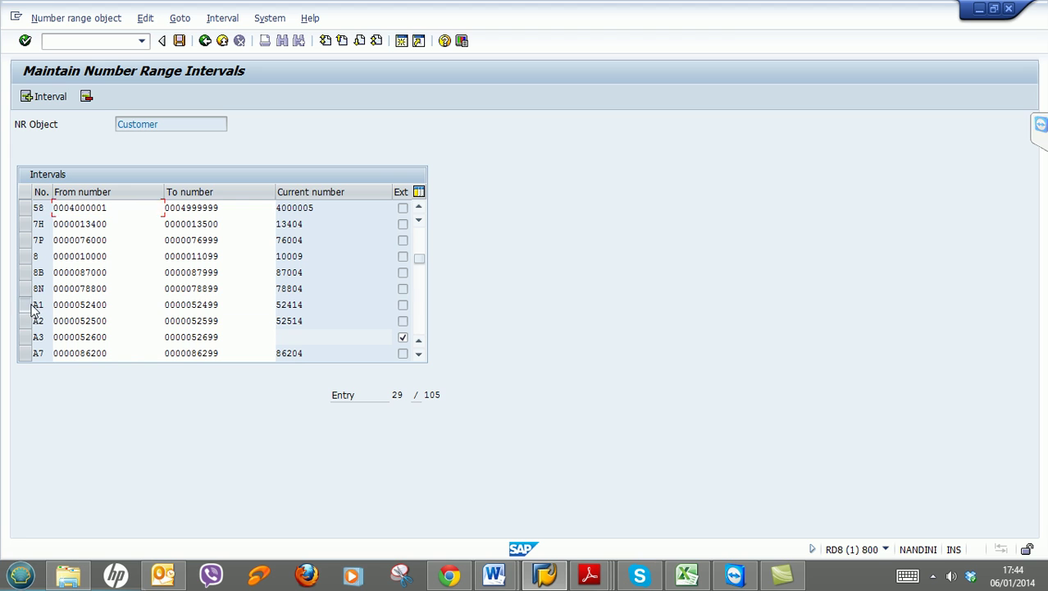
left_click(26, 304)
left_click(25, 322, "shift")
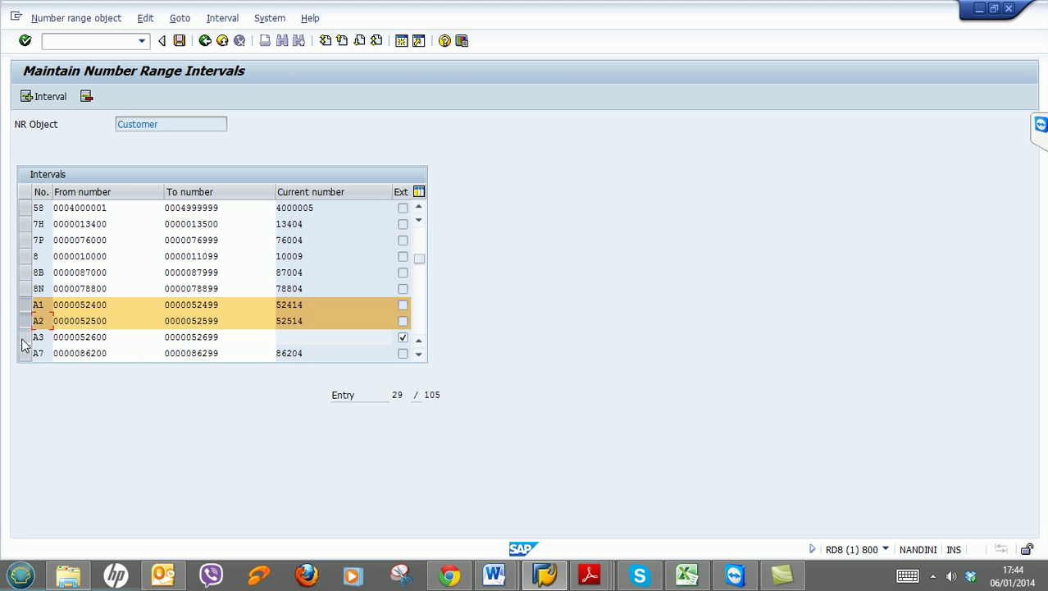
left_click(24, 337, "shift")
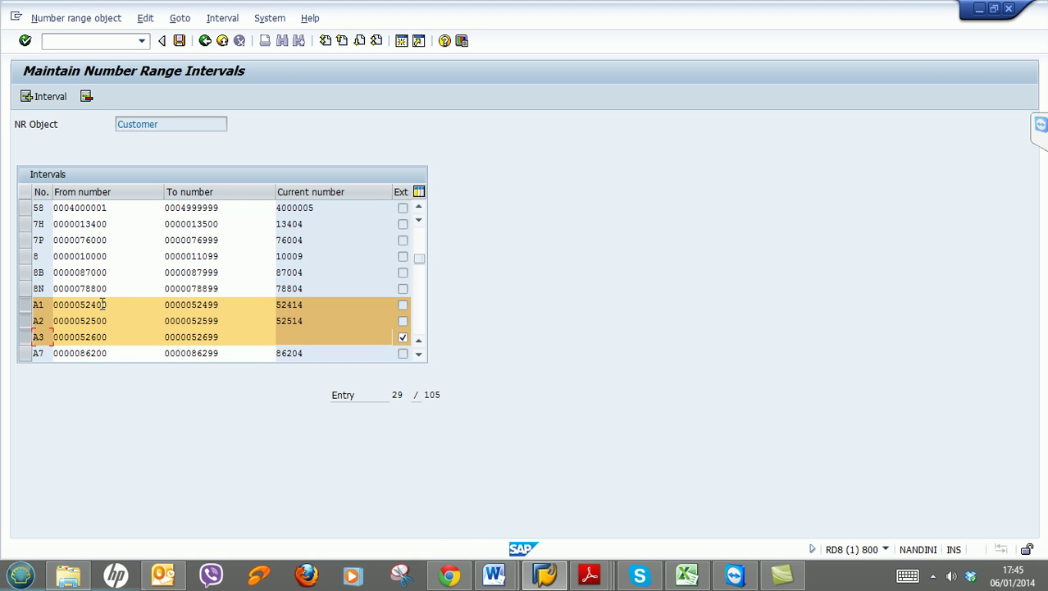
Examine the starting number of interval A1 and the number limits and external assignment of interval A3
left_click_drag(110, 306, 81, 308)
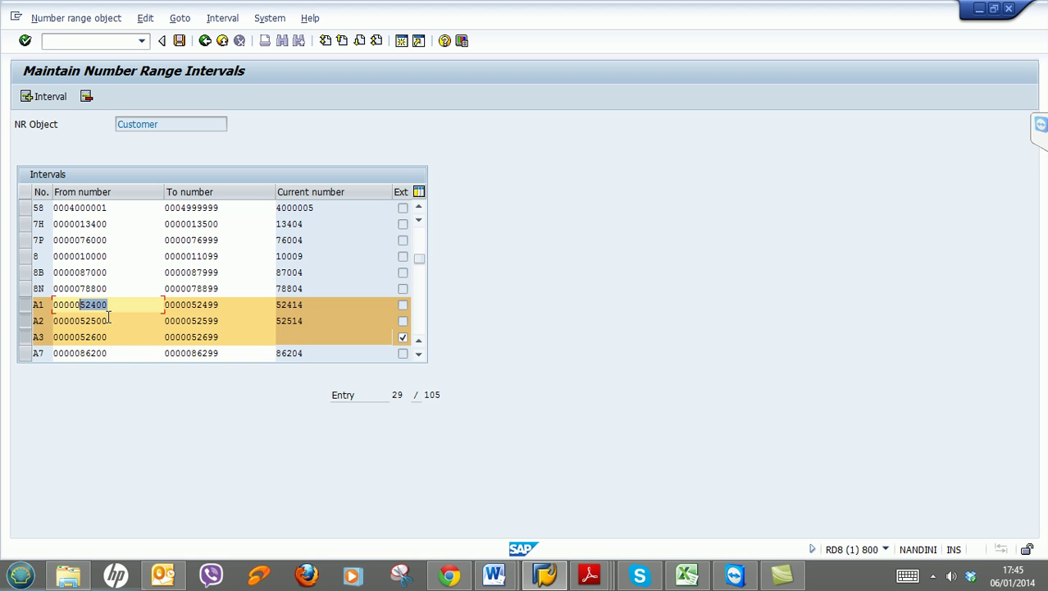
left_click(402, 336)
left_click_drag(80, 336, 109, 336)
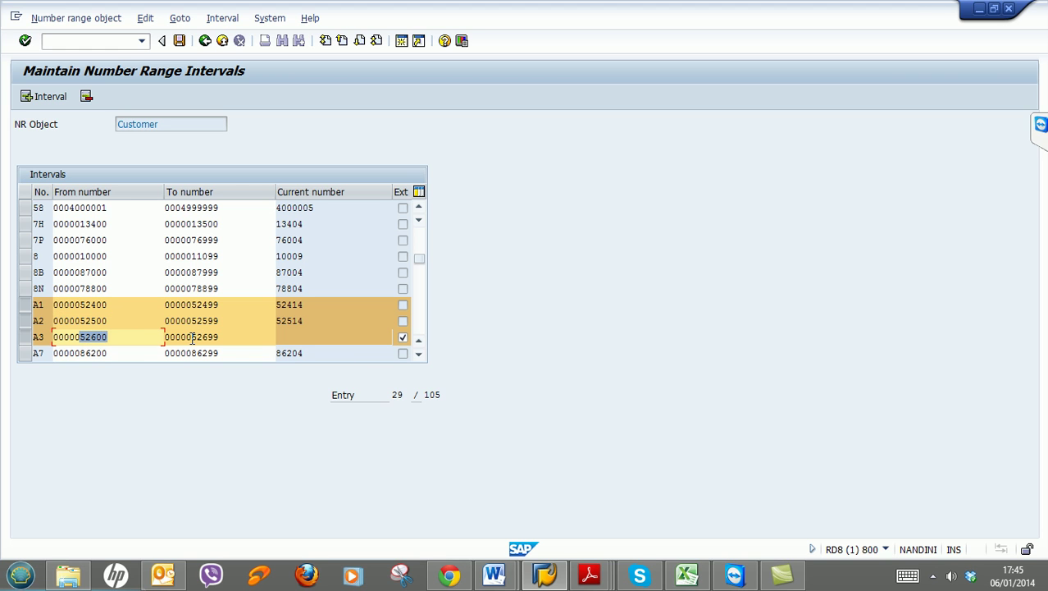
left_click_drag(191, 336, 219, 337)
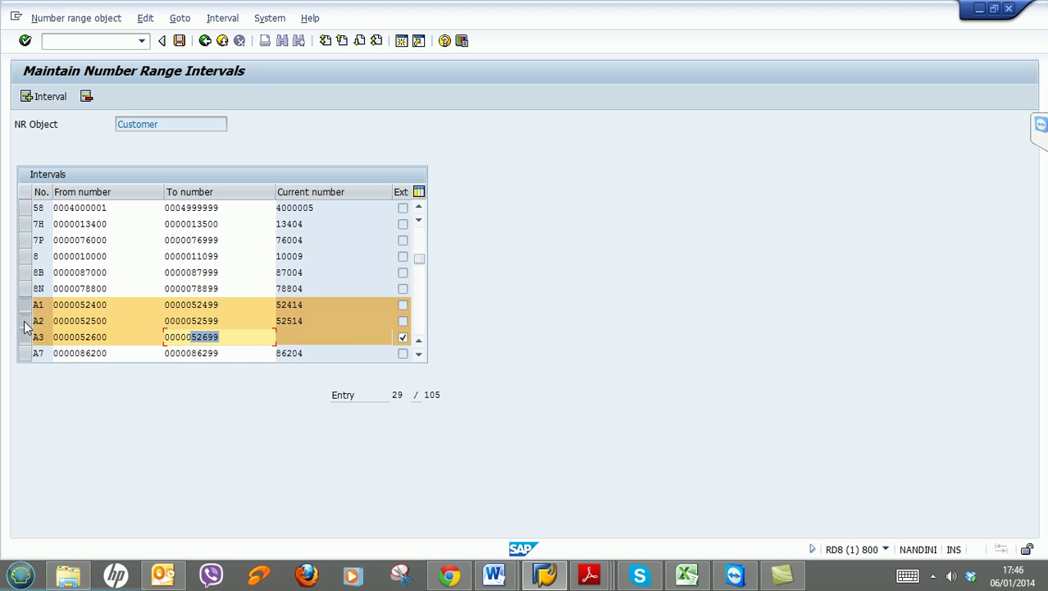
Examine the alphanumeric interval XX near the end of the list, including its external assignment setting
left_click(417, 330)
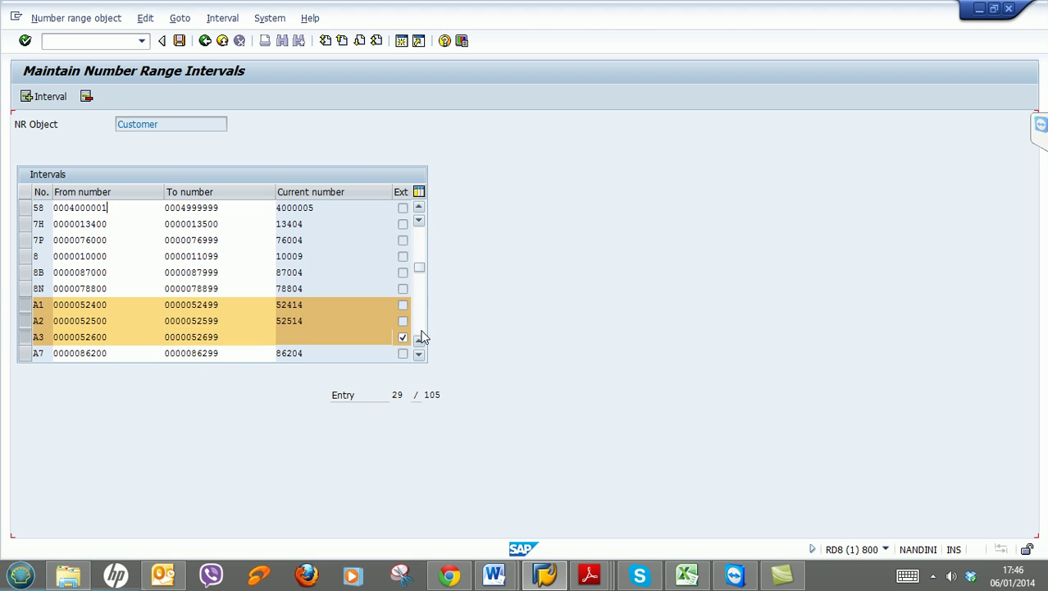
left_click_drag(417, 268, 420, 343)
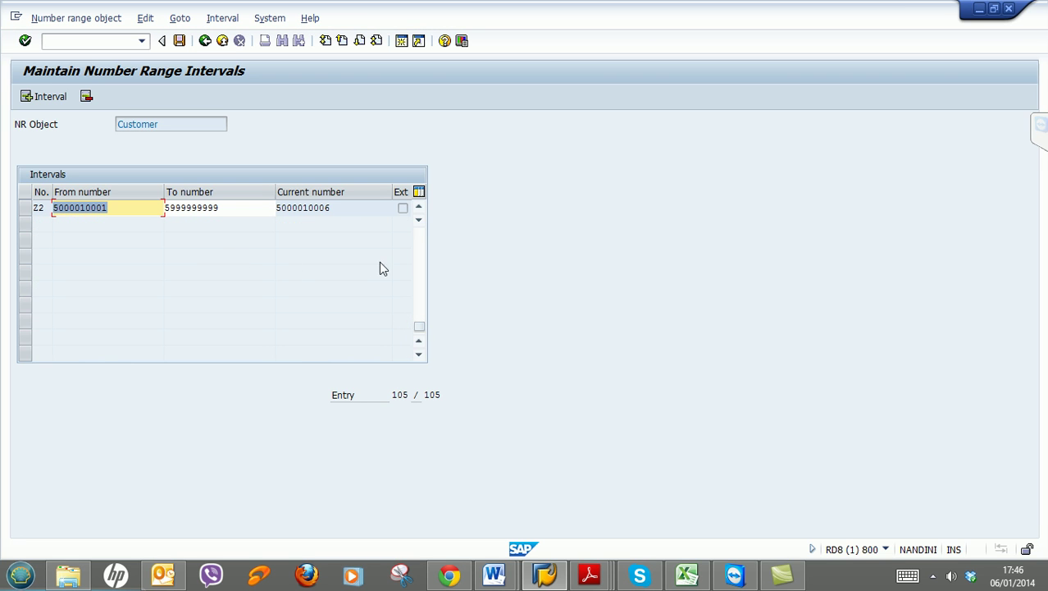
left_click(419, 258)
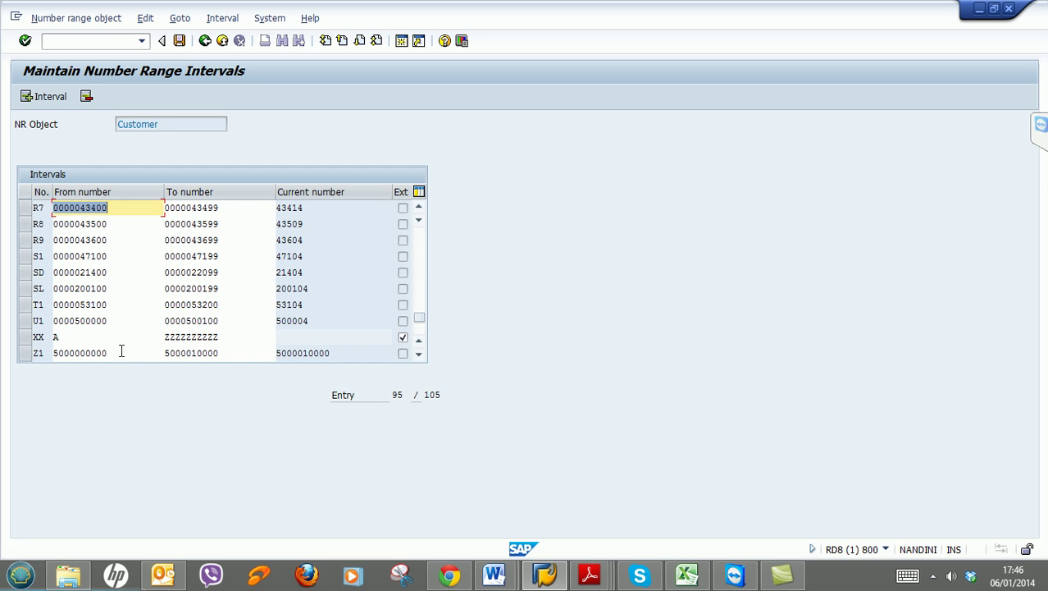
left_click(82, 337)
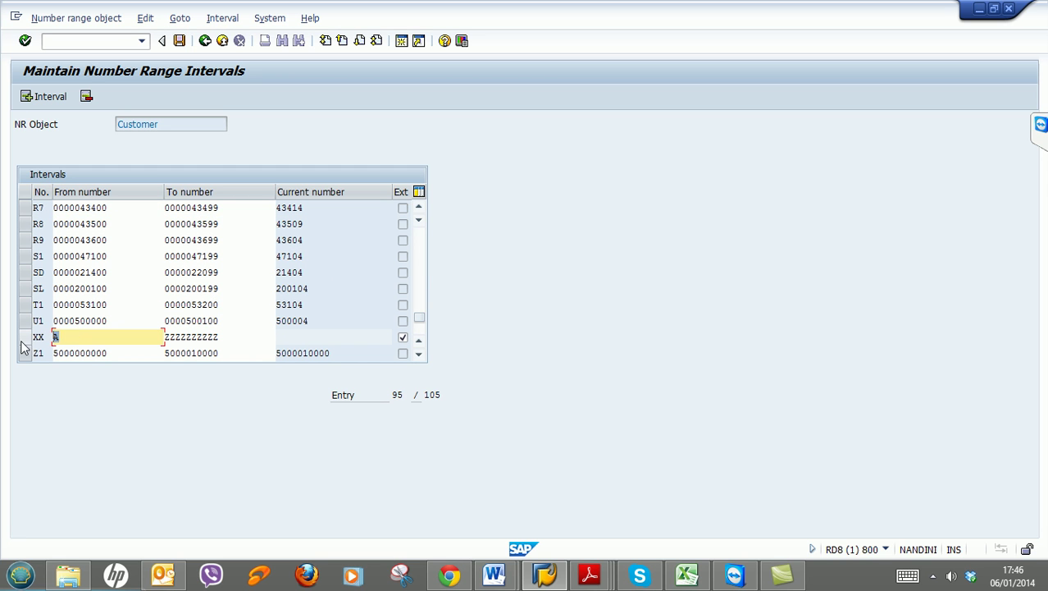
left_click(25, 338)
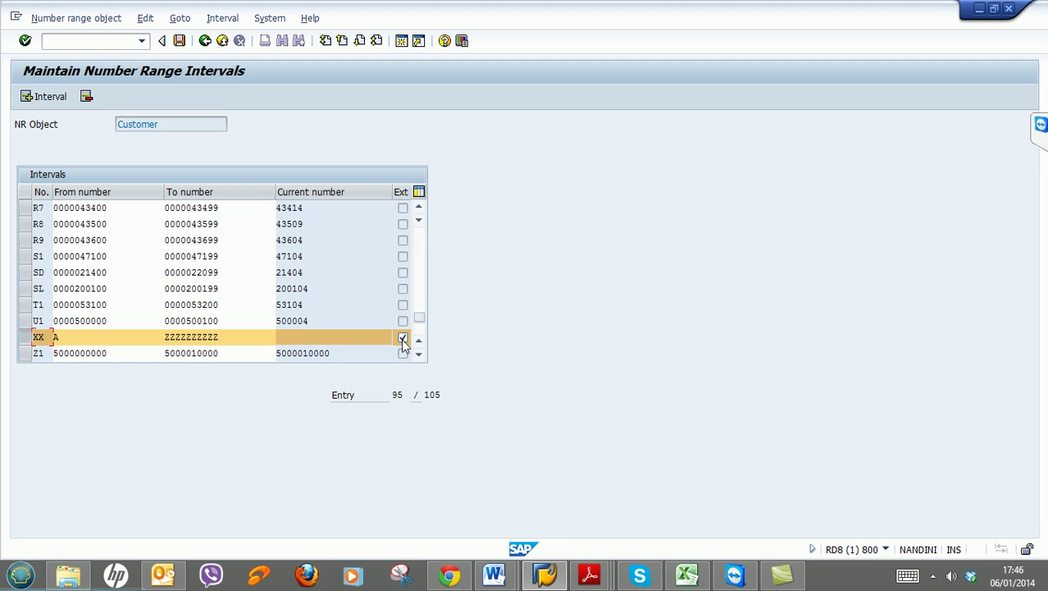
left_click(24, 337)
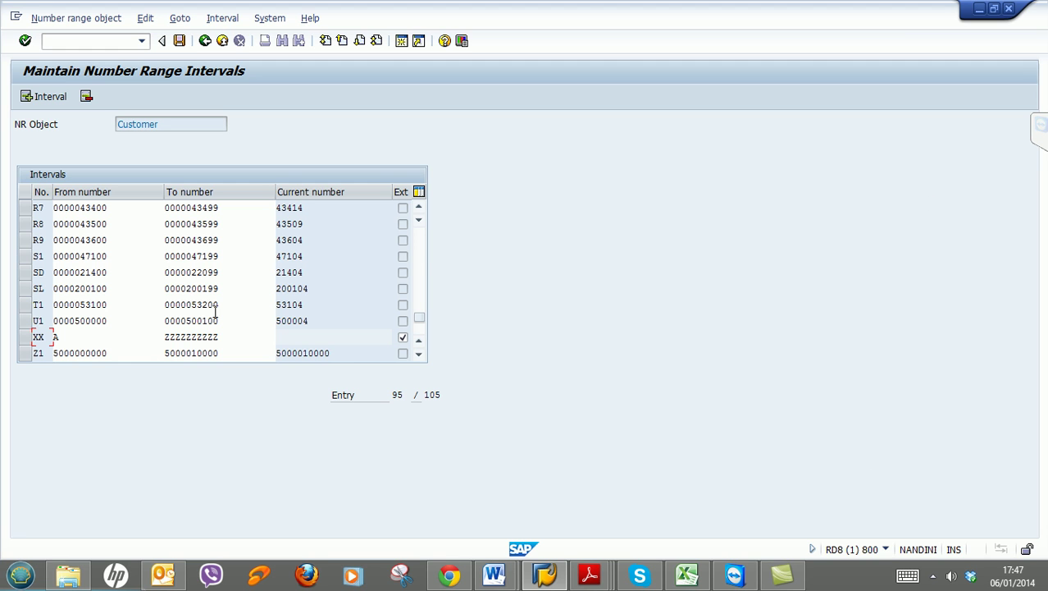
Return to intervals A1 to A3 and deselect A1 and A2, leaving only A3 selected
left_click(419, 239)
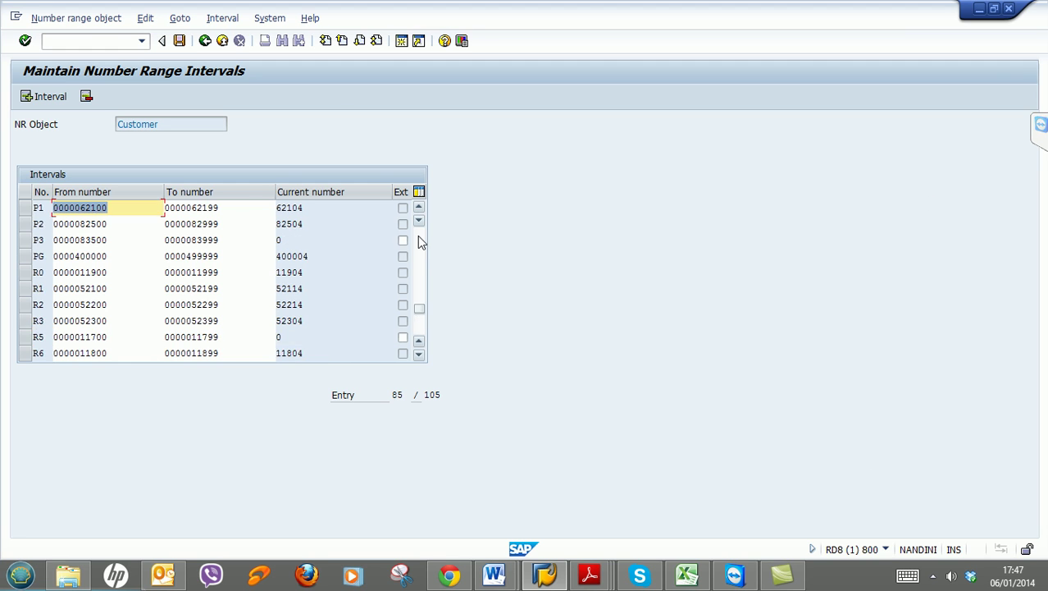
left_click(418, 237)
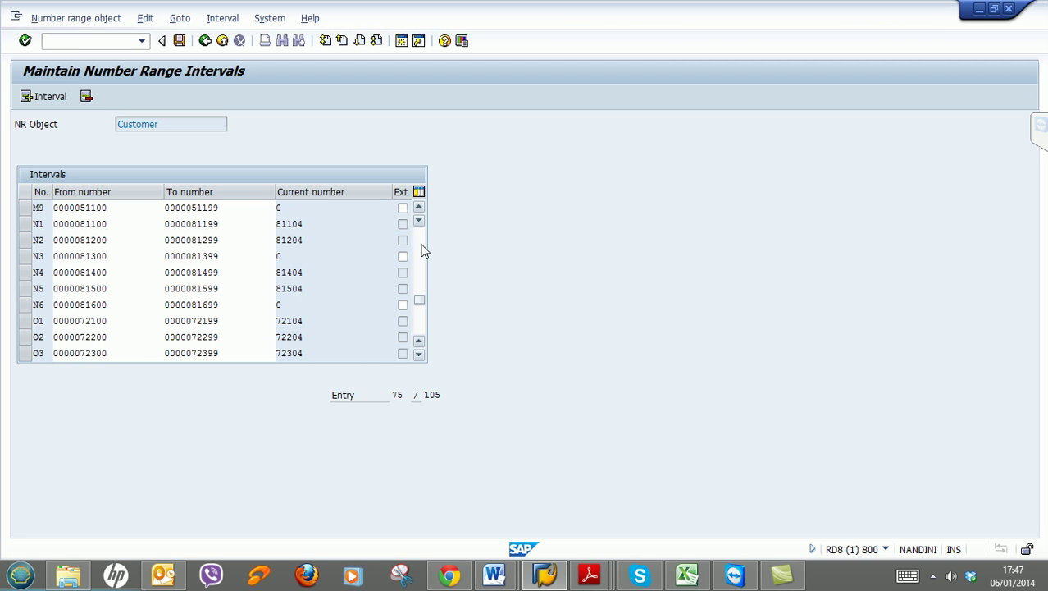
left_click(420, 248)
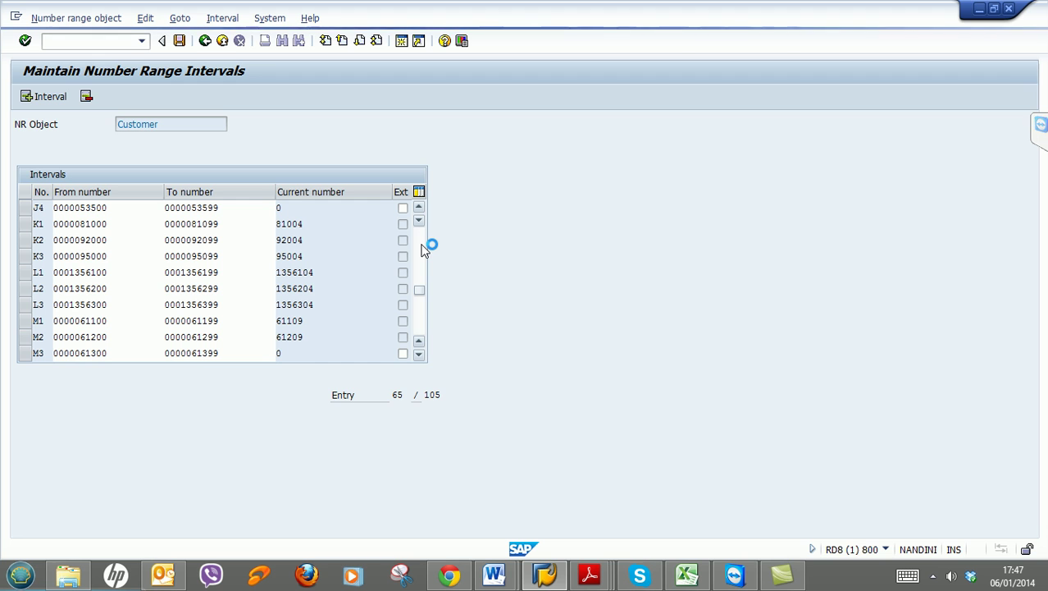
left_click(421, 248)
left_click(421, 248)
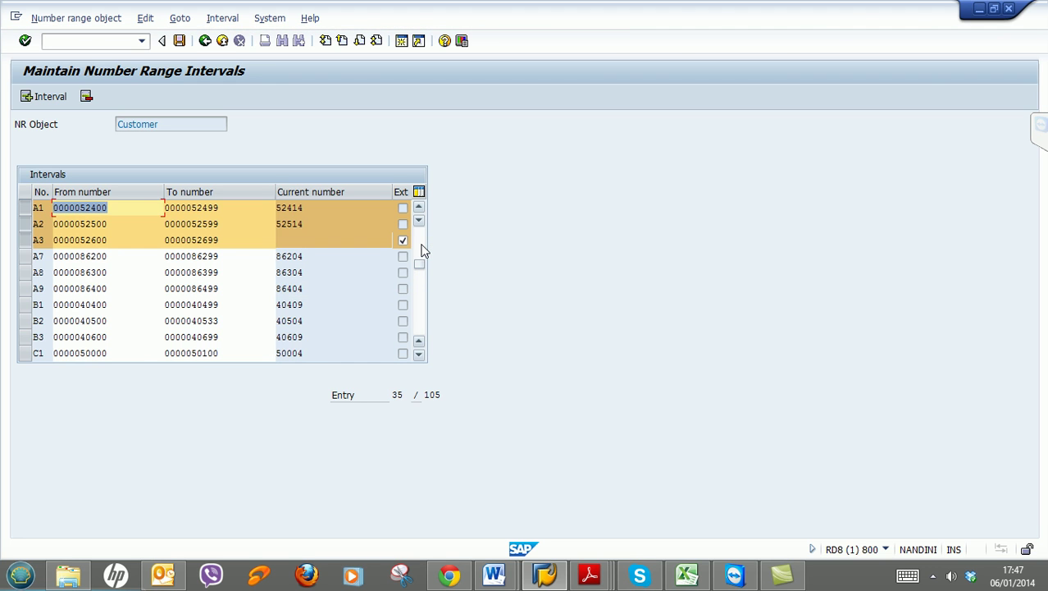
left_click(26, 221)
left_click(28, 209)
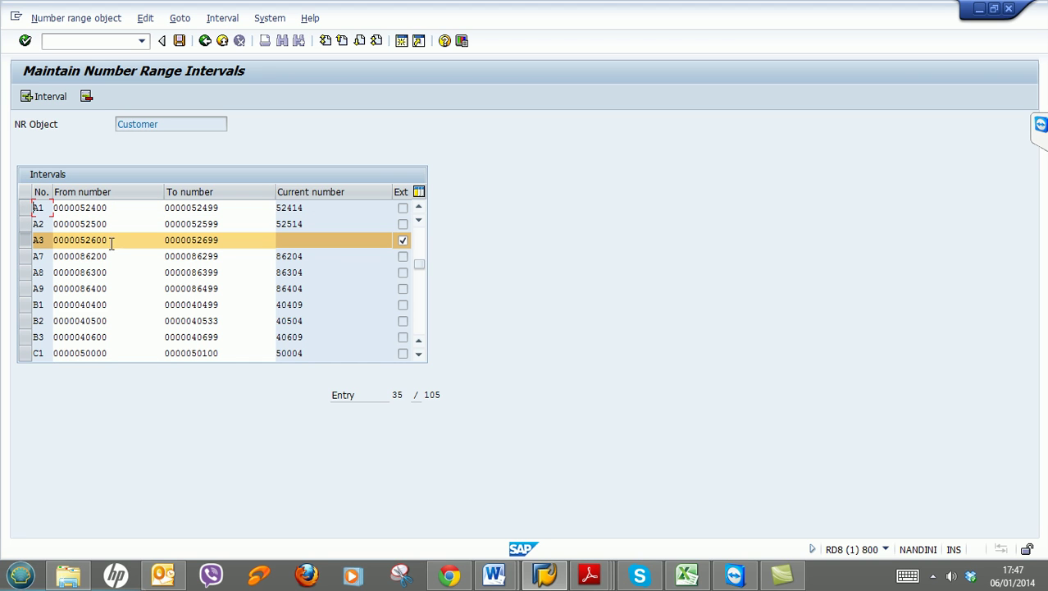
Deselect interval A3, save the interval changes while leaving interval maintenance, and return to the implementation guide
left_click_drag(81, 240, 109, 240)
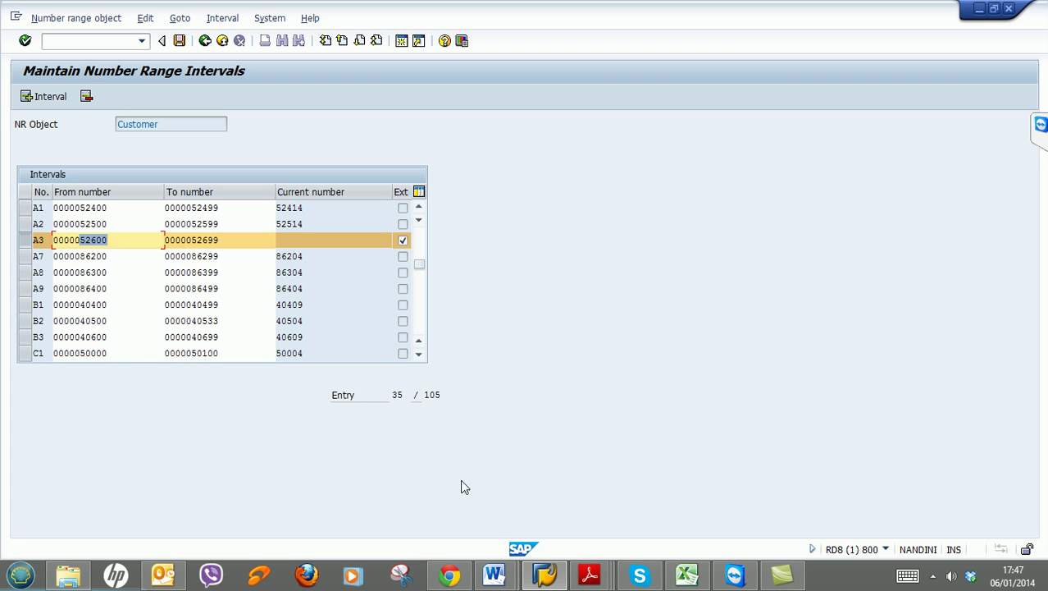
left_click(26, 246)
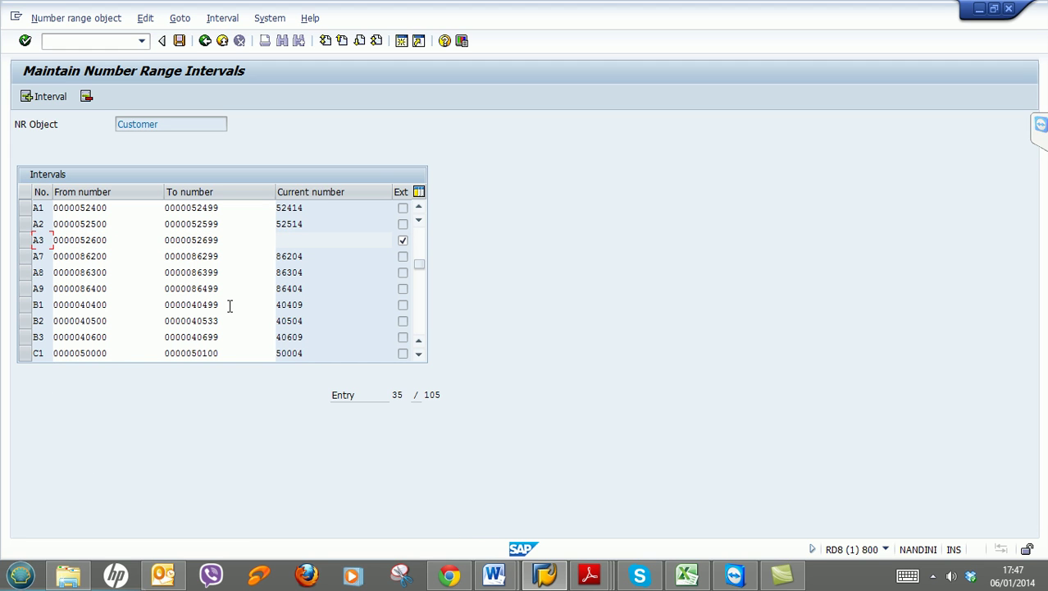
left_click(41, 207)
left_click(207, 41)
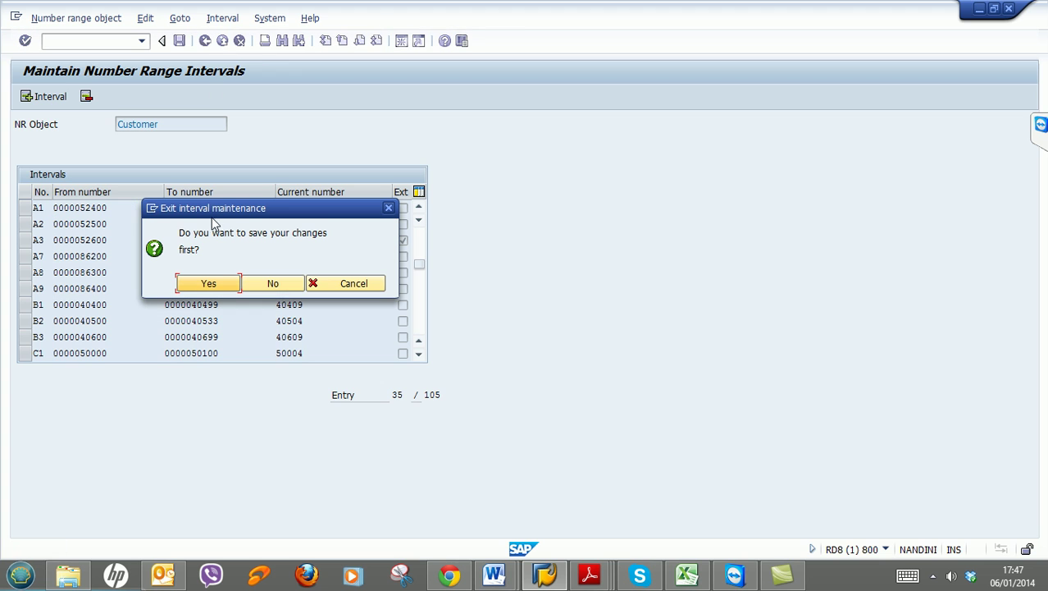
left_click(226, 284)
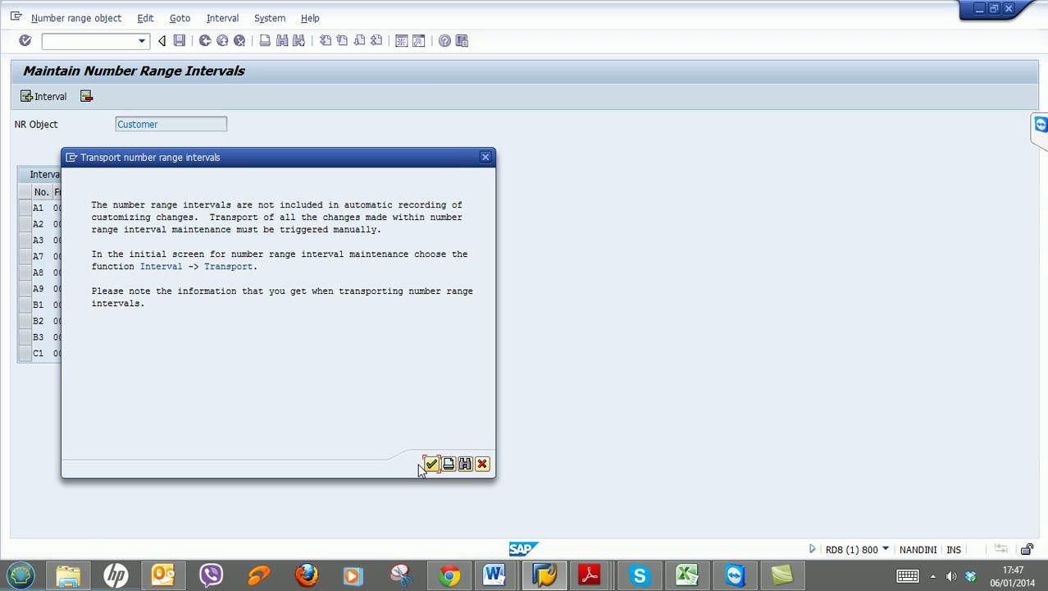
left_click(431, 463)
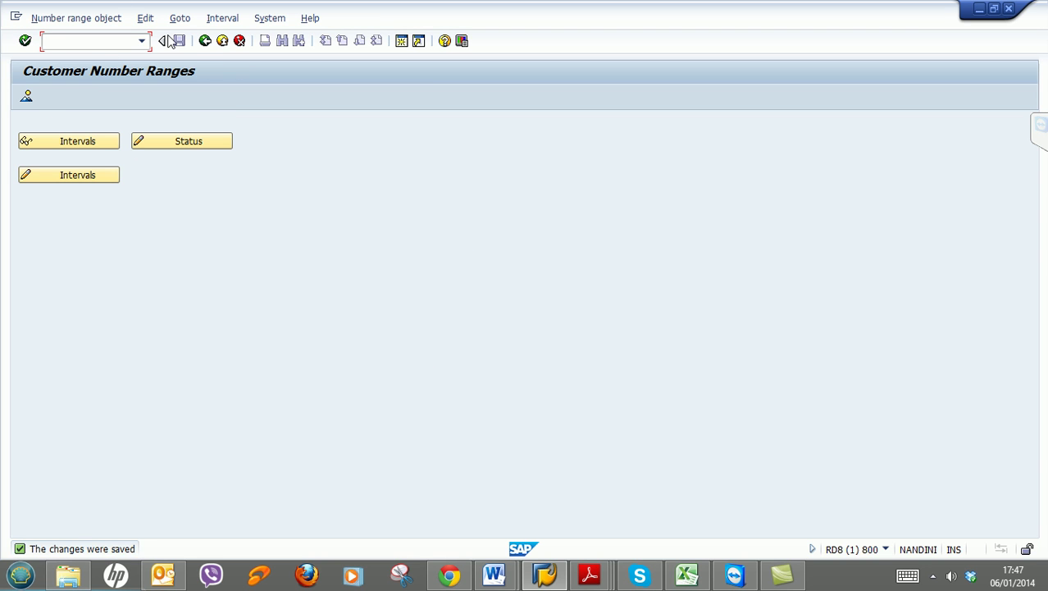
left_click(202, 43)
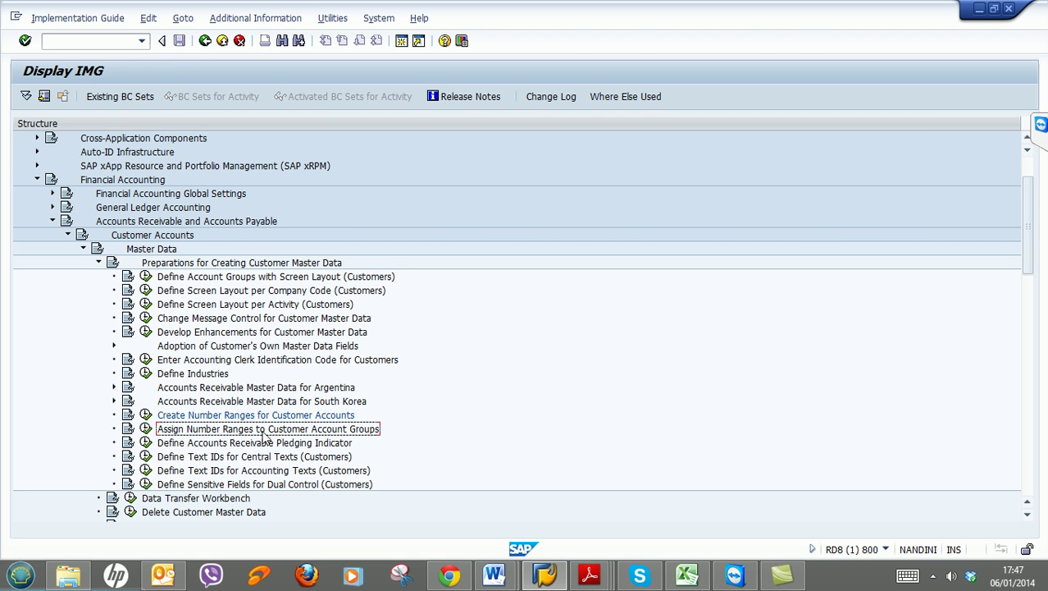
Open the assignment of number ranges to customer account groups and position the list at the groups beginning with FO
left_click(145, 429)
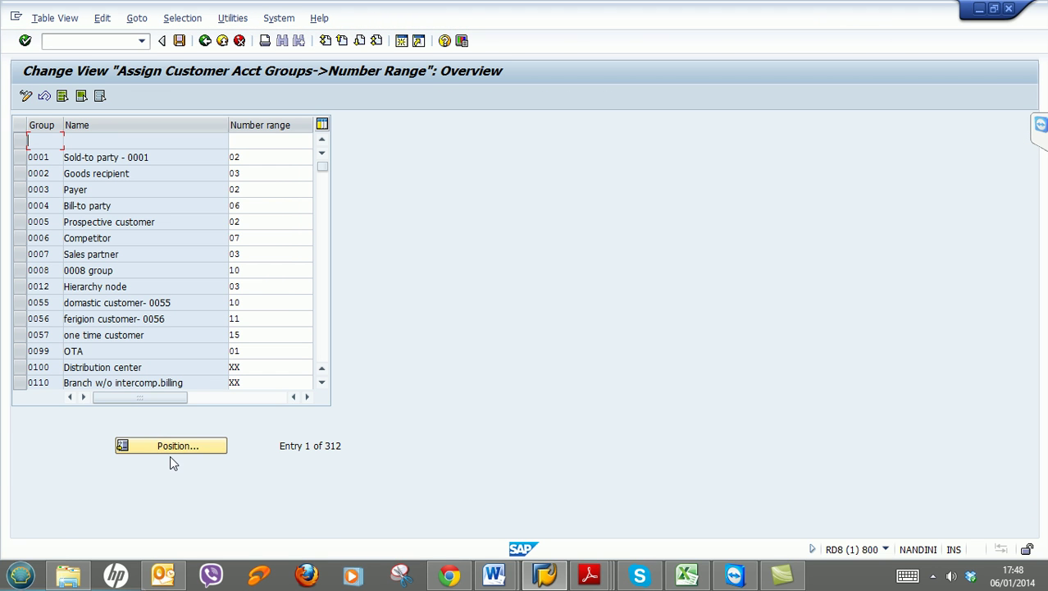
left_click(171, 452)
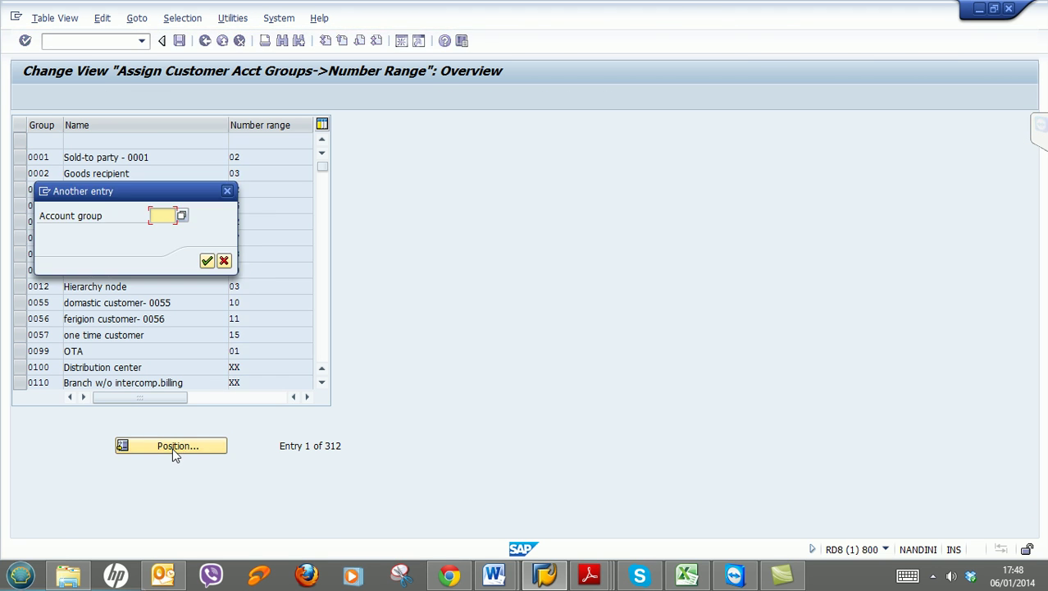
type("F001")
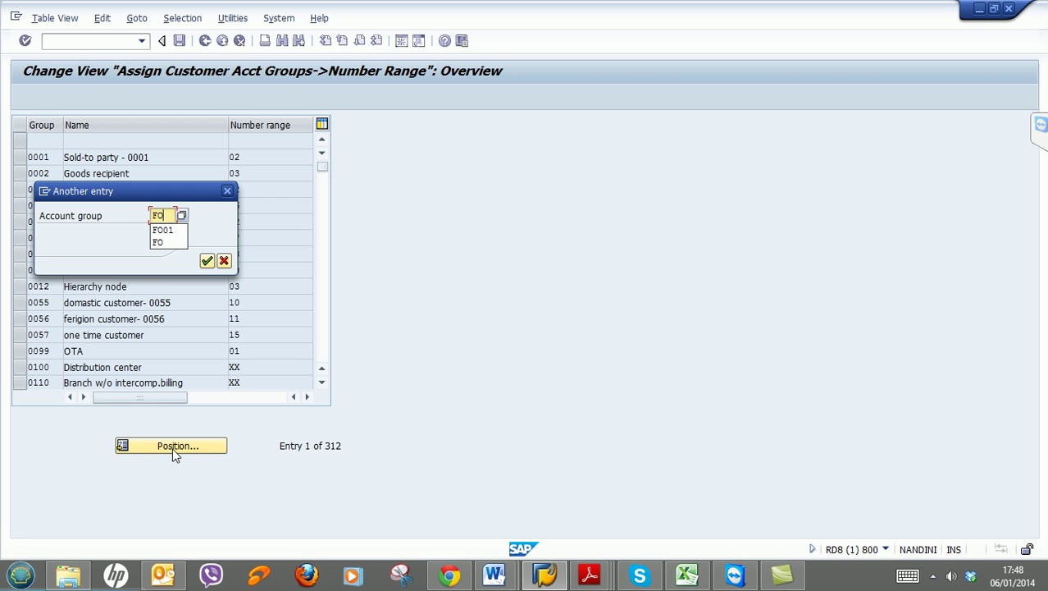
key("Return")
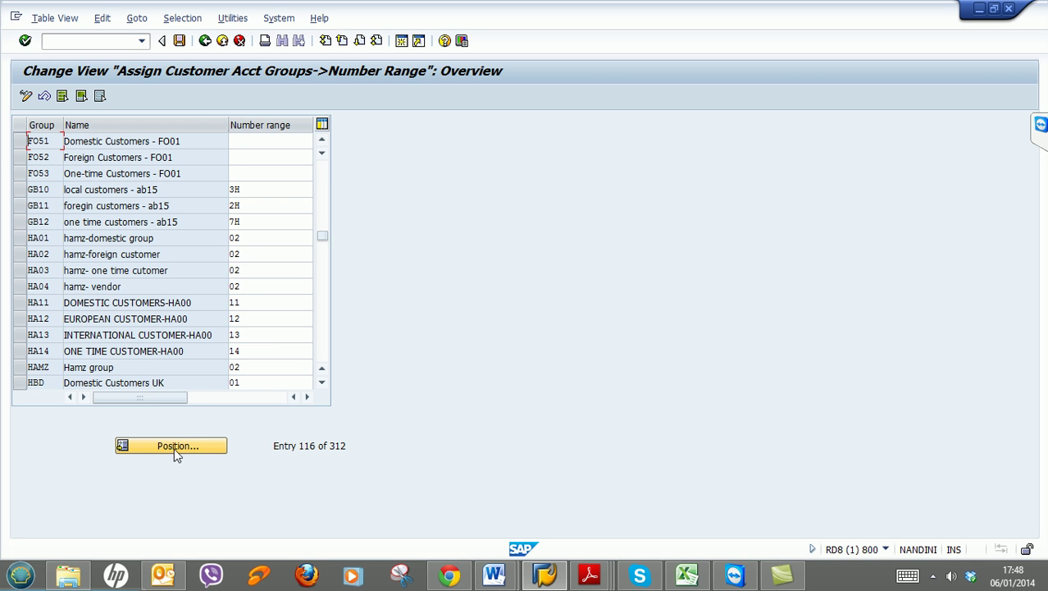
Select account groups FO51, FO52 and FO53 and assign them number ranges A1, A2 and A3 respectively
left_click(18, 142)
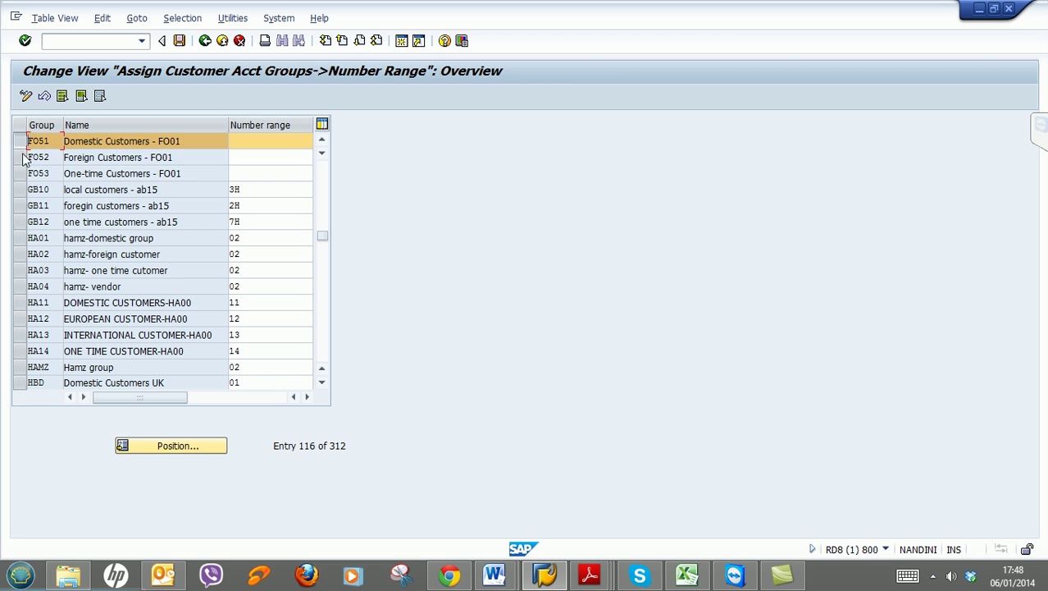
left_click(23, 158)
left_click(24, 174)
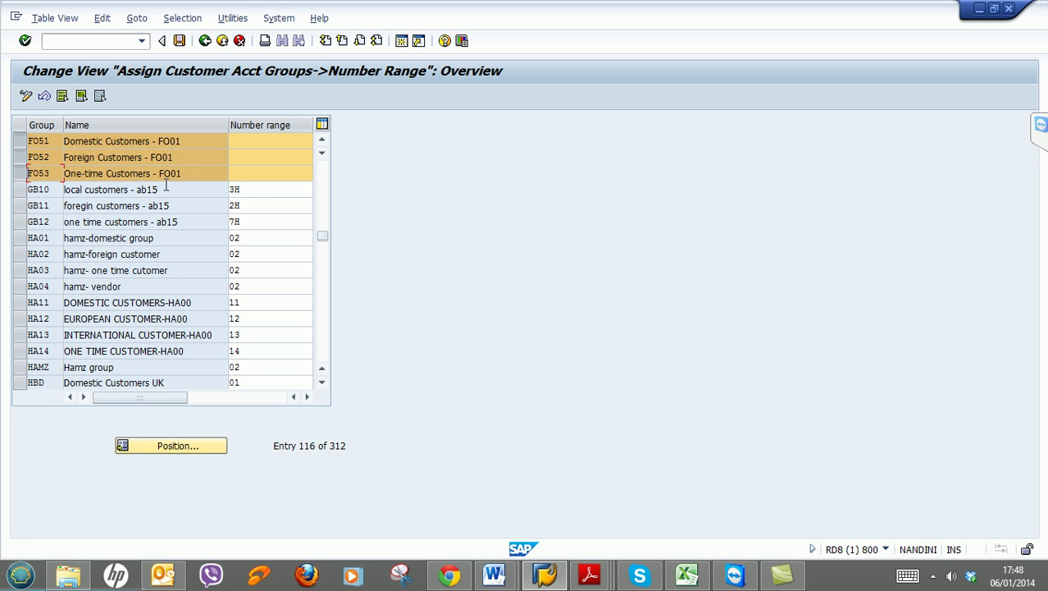
left_click(272, 140)
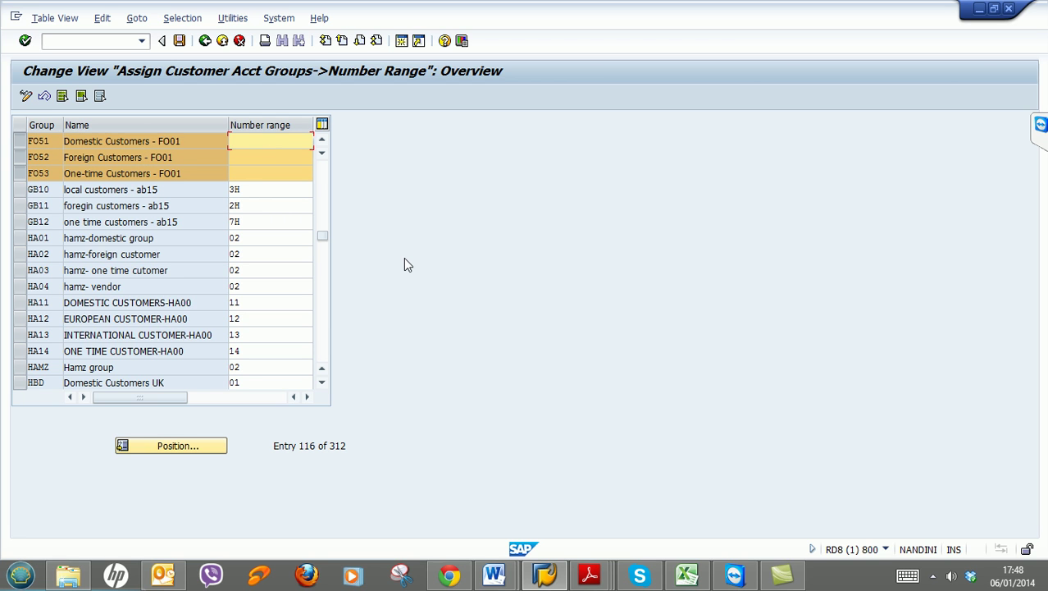
type("A1")
key("Tab")
type("A2")
key("Tab")
type("A3")
key("Return")
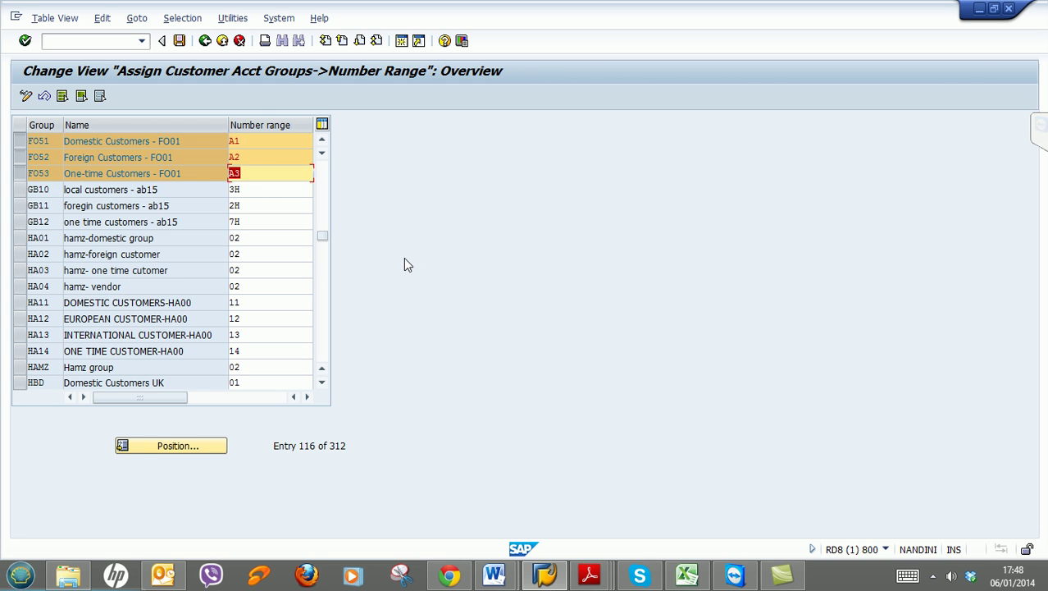
Save the number range assignments in the FO01 customizing request, deselect the three groups and return to the implementation guide
left_click(179, 41)
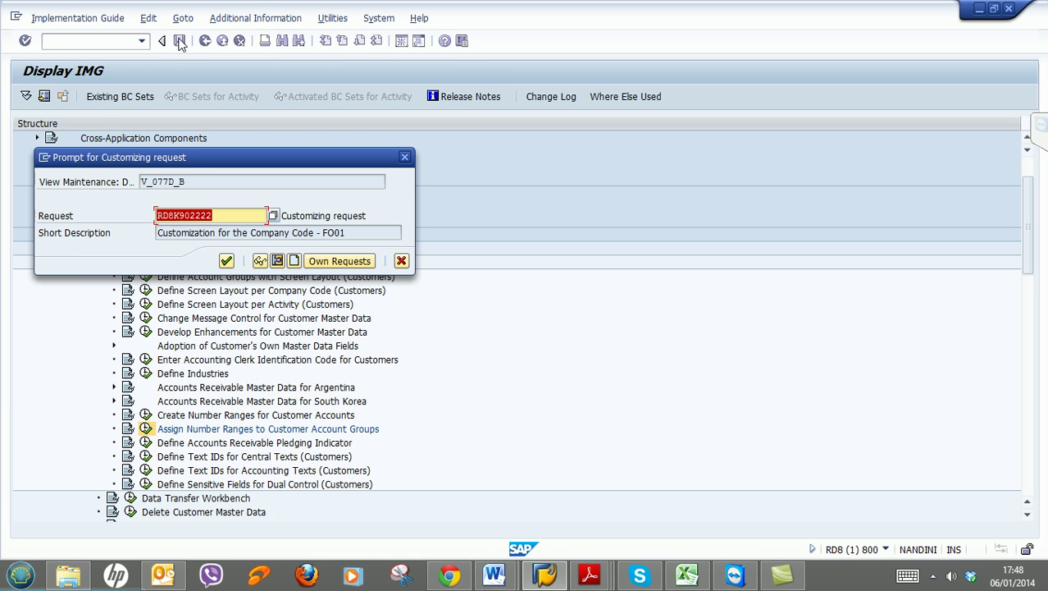
left_click(226, 261)
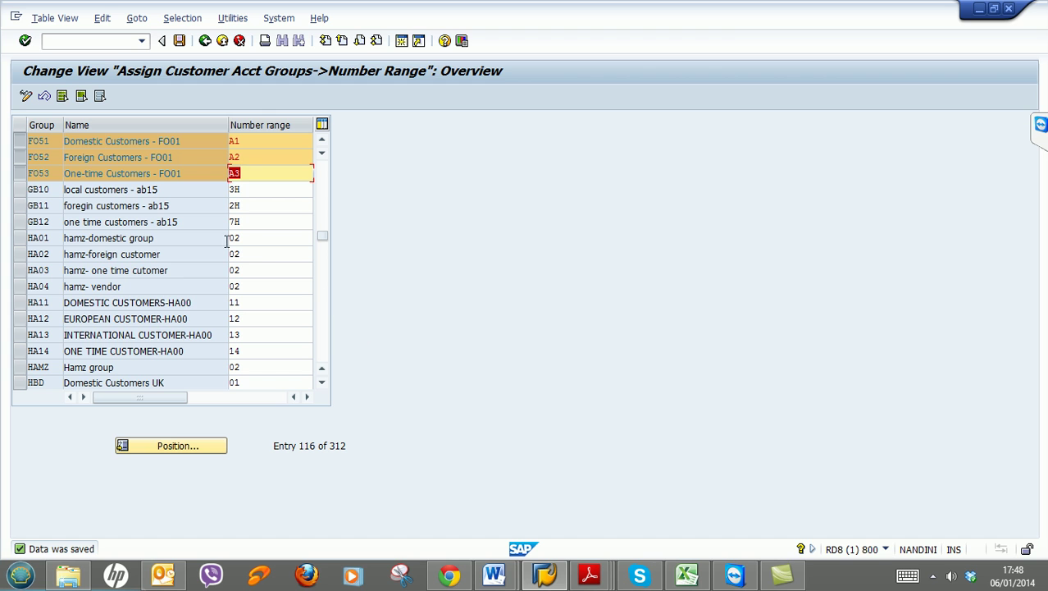
left_click(20, 174)
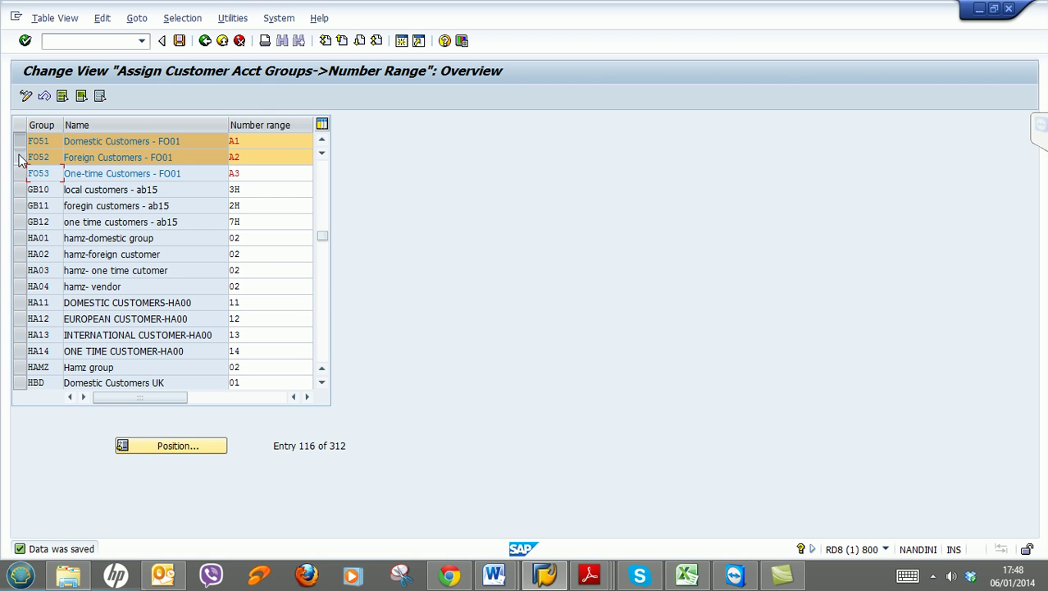
left_click(19, 158)
left_click(19, 141)
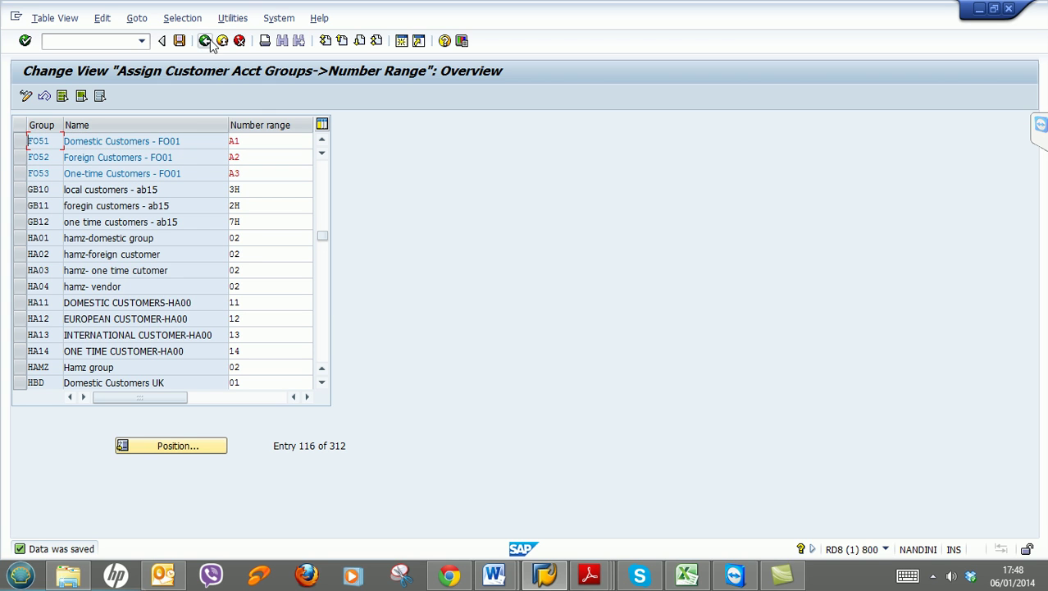
left_click(206, 41)
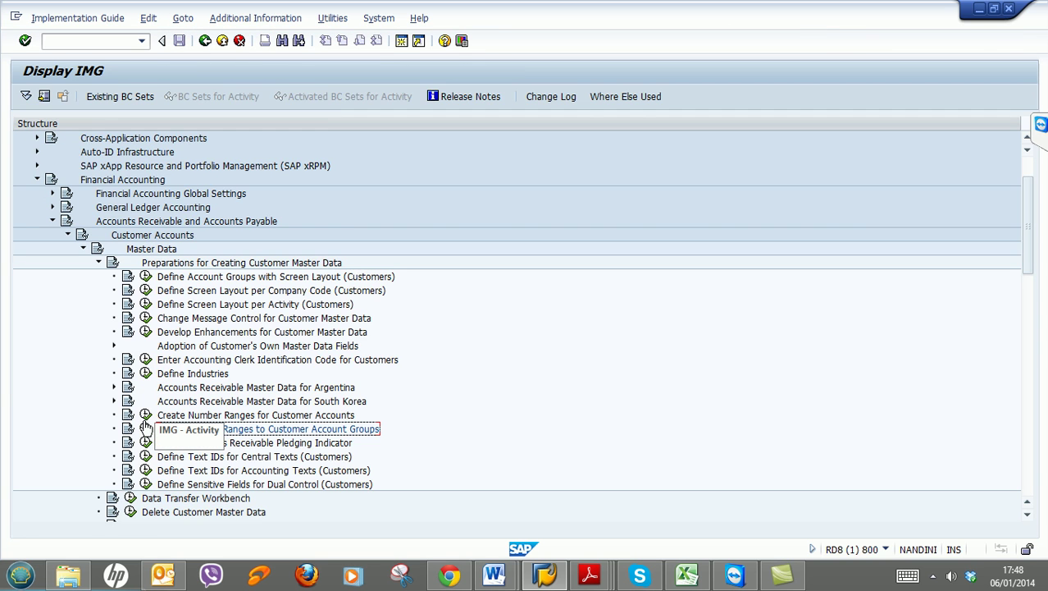
Reopen the customer number range intervals, examine the current number of interval A1, and mark rows A1, A2 and A3
left_click(146, 414)
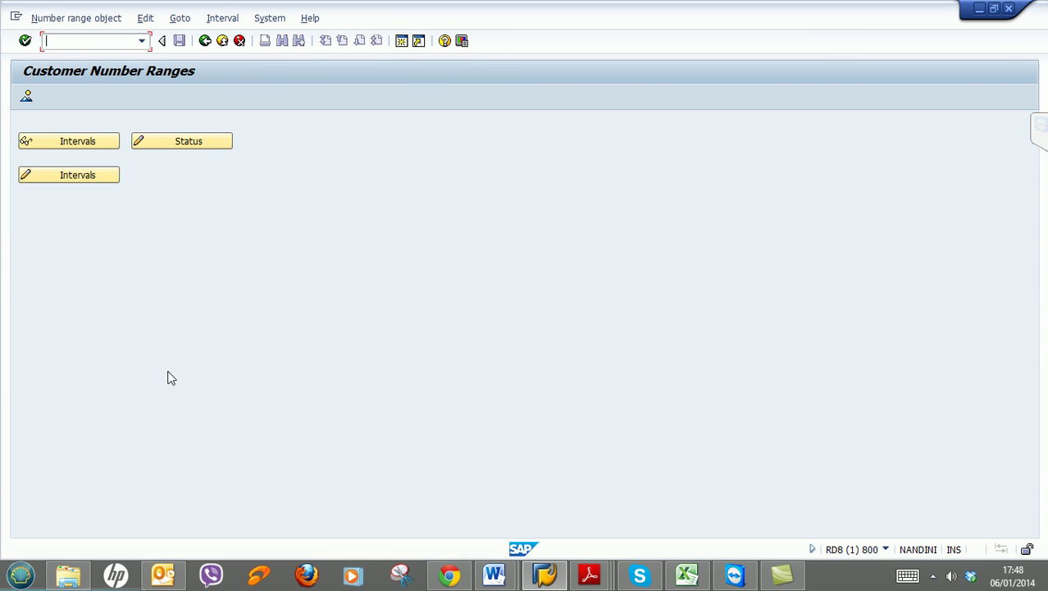
left_click(98, 175)
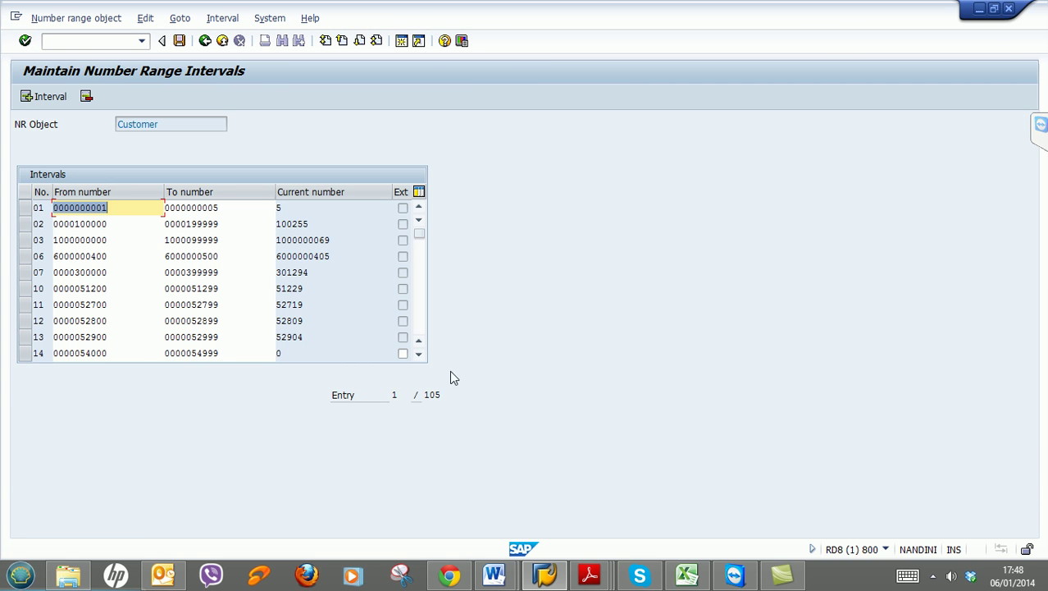
left_click(423, 328)
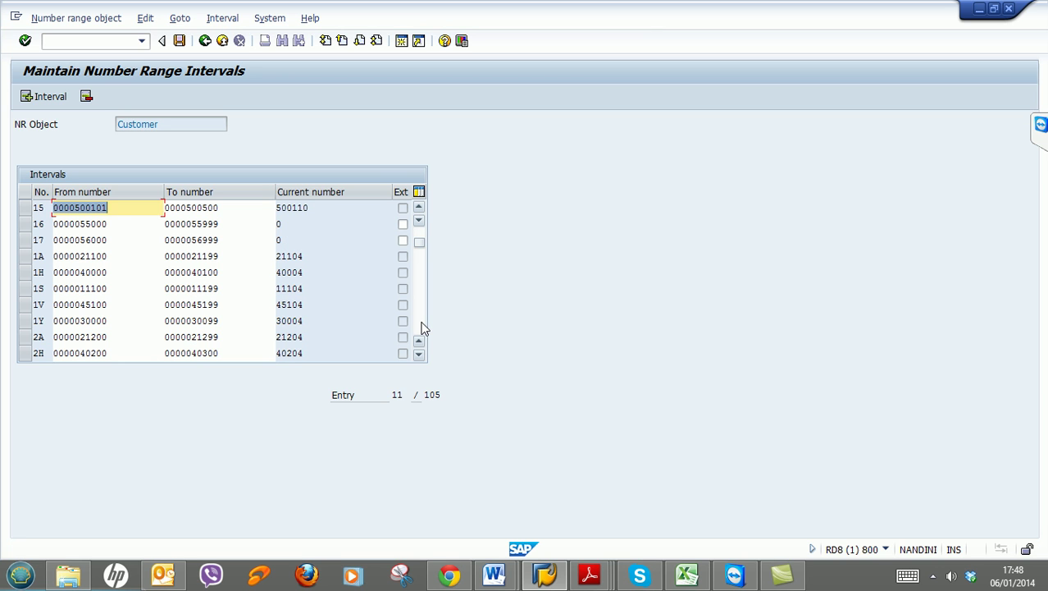
left_click(422, 328)
left_click(426, 316)
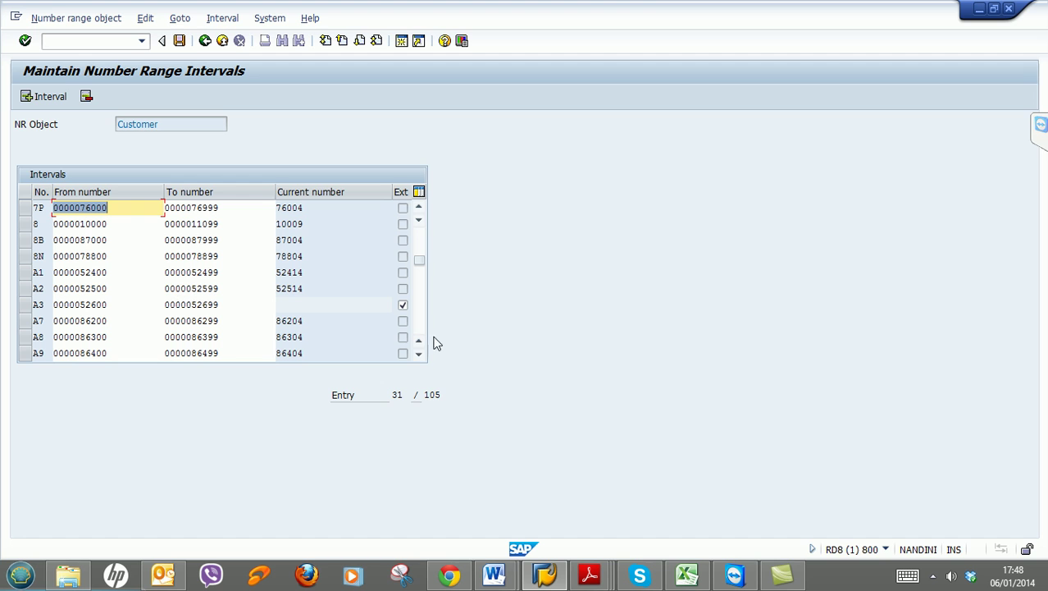
left_click(300, 271)
left_click_drag(300, 271, 273, 273)
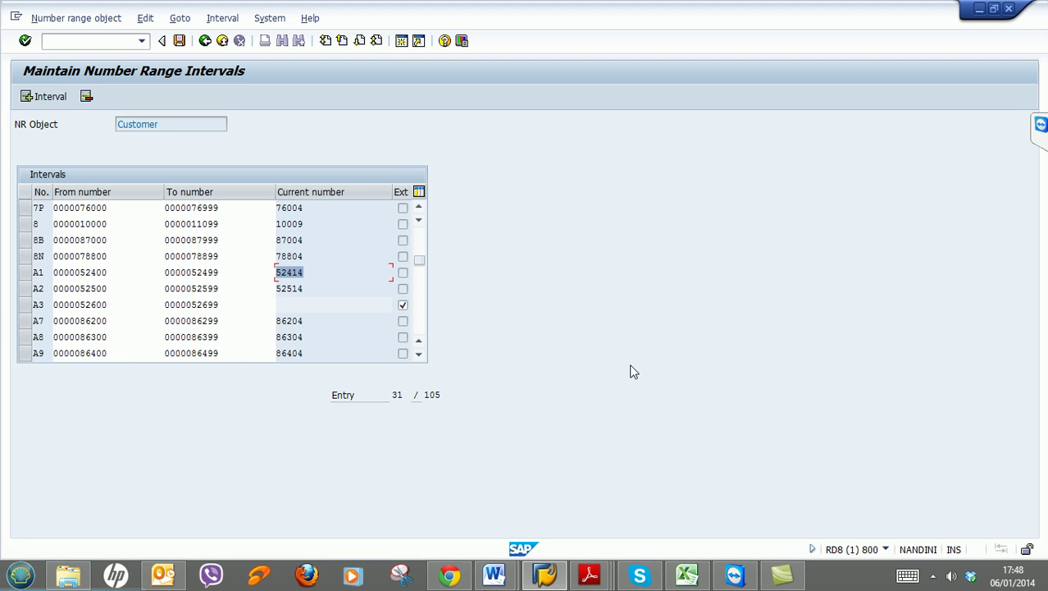
left_click(23, 274)
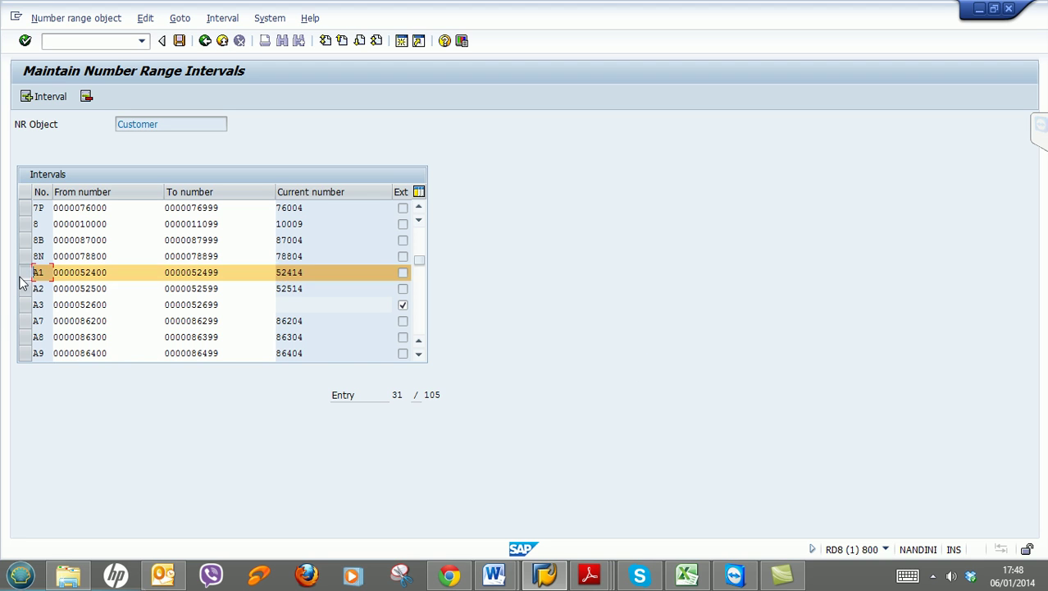
left_click(24, 289)
left_click(24, 305)
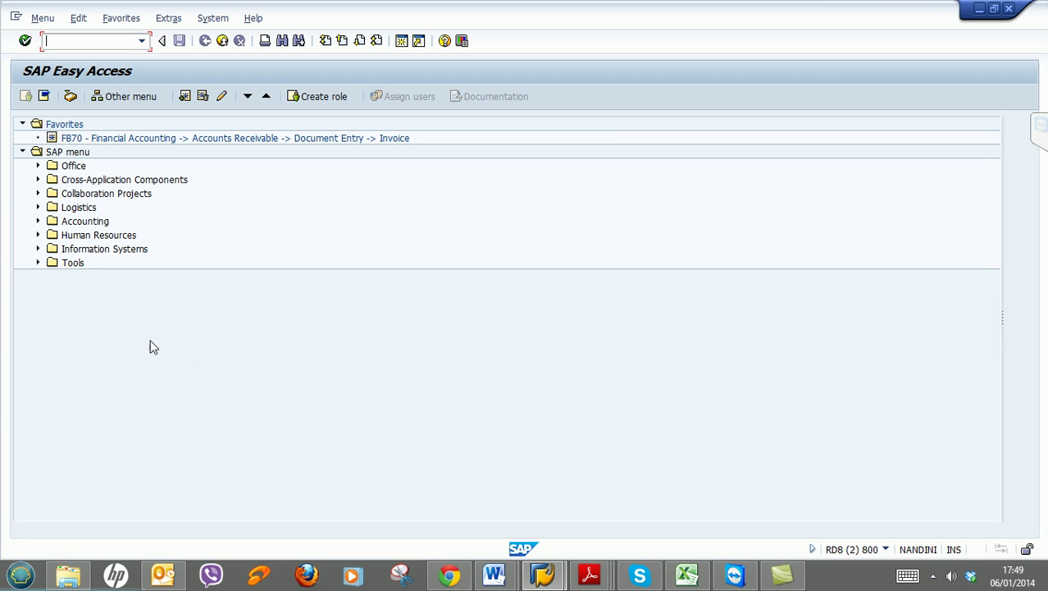
Start customer creation (FD01) from the Accounts Receivable master records under Accounting, Financial Accounting
left_click(38, 221)
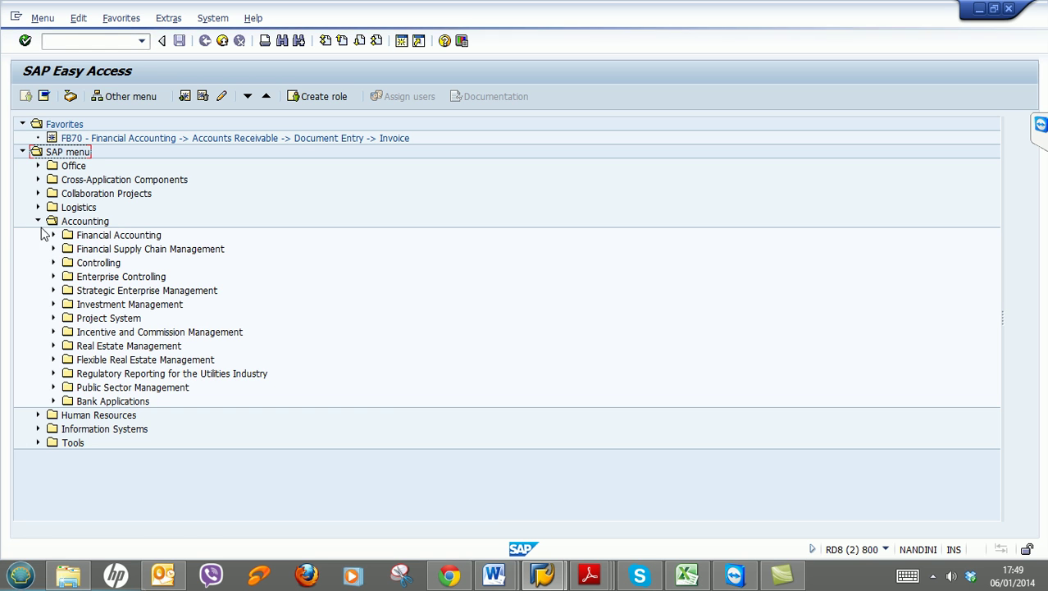
left_click(52, 235)
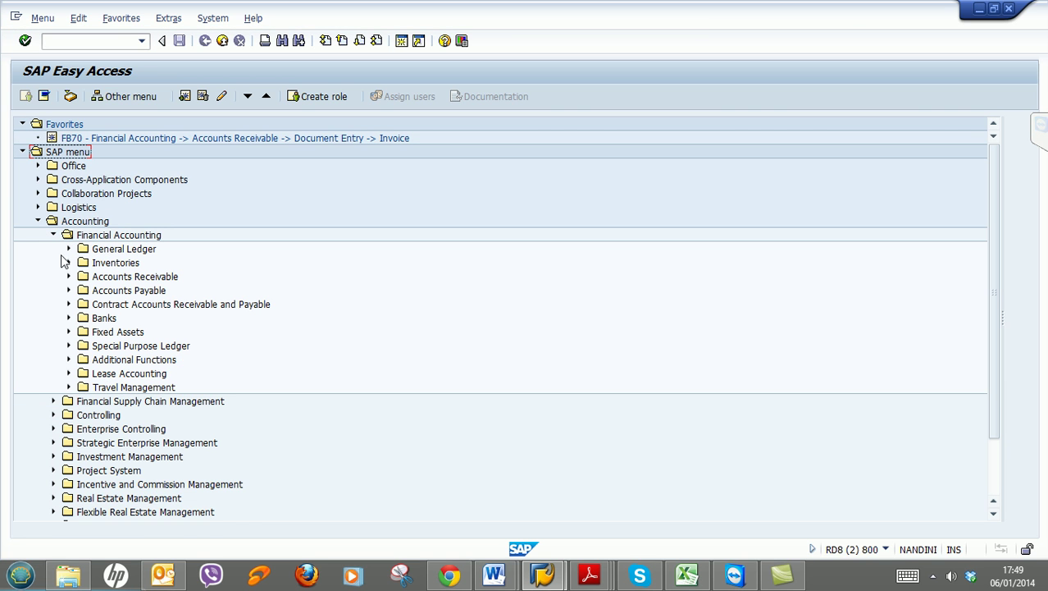
left_click(69, 277)
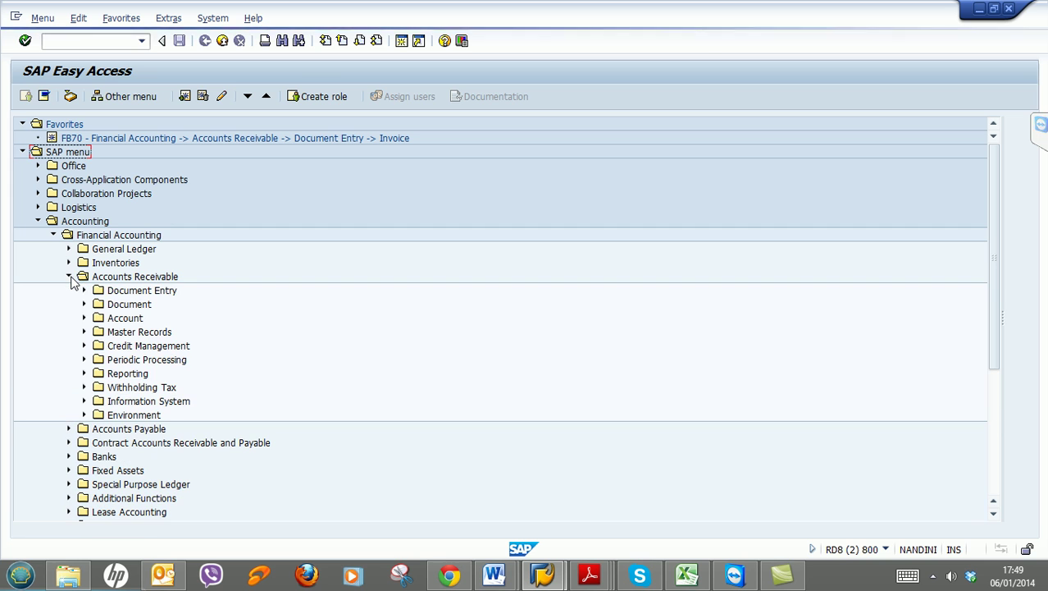
left_click(123, 333)
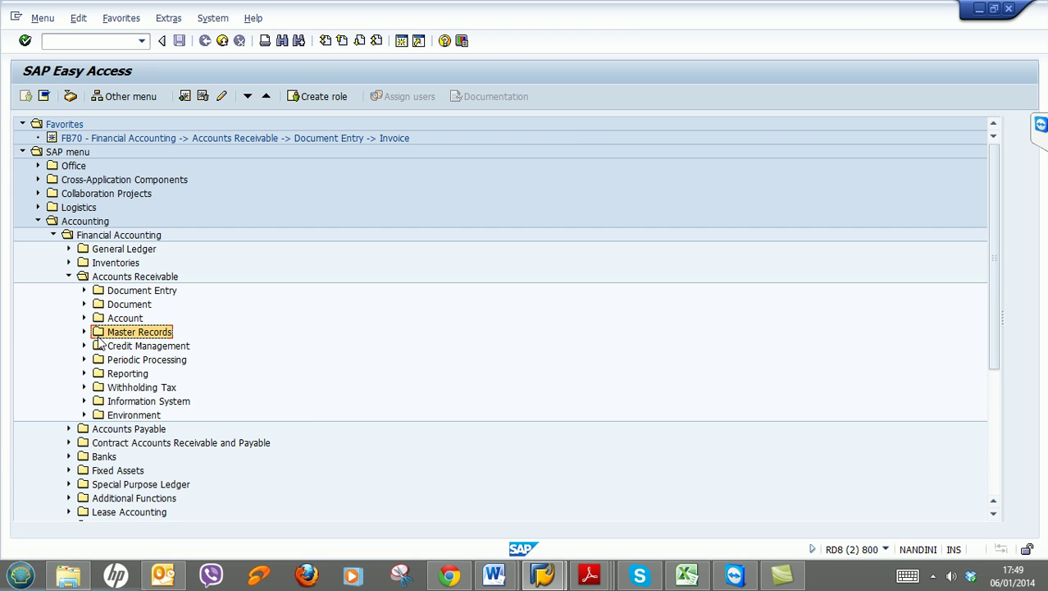
left_click(85, 332)
left_click(131, 351)
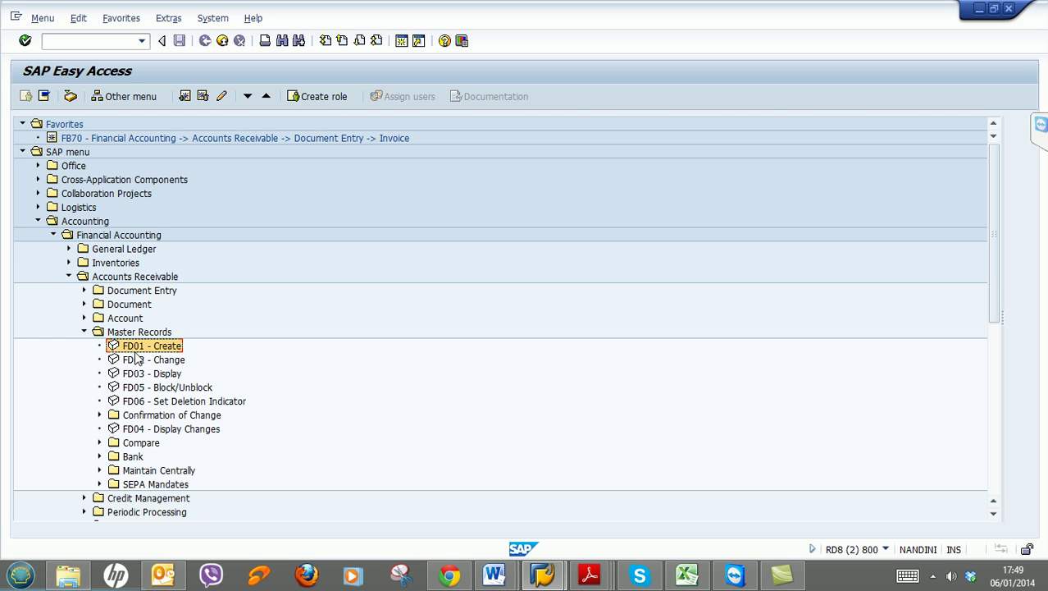
double_click(146, 348)
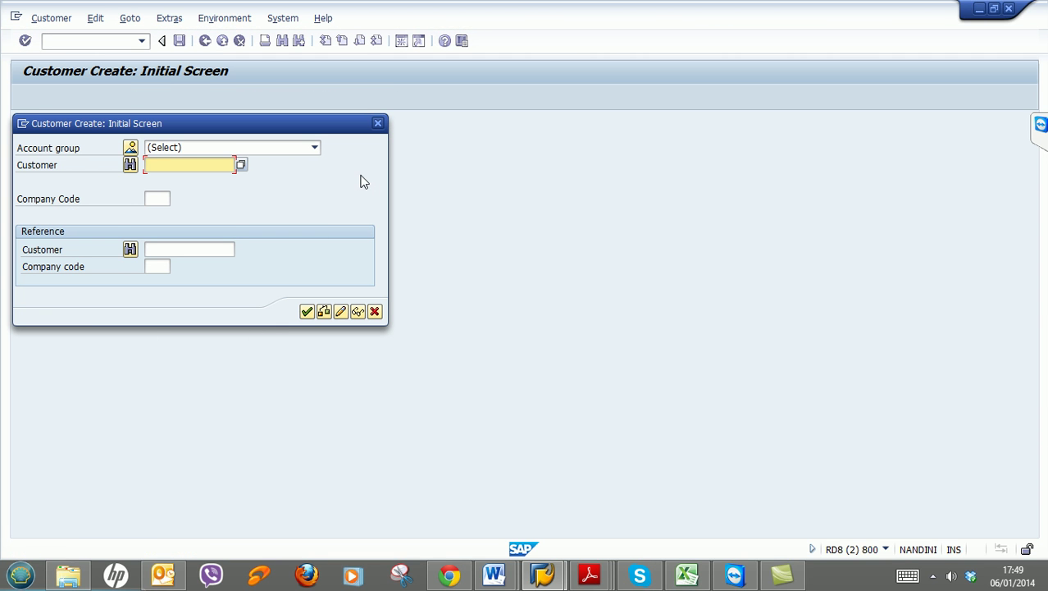
Choose Domestic Customers - FO01 as the account group for the new customer
left_click(316, 147)
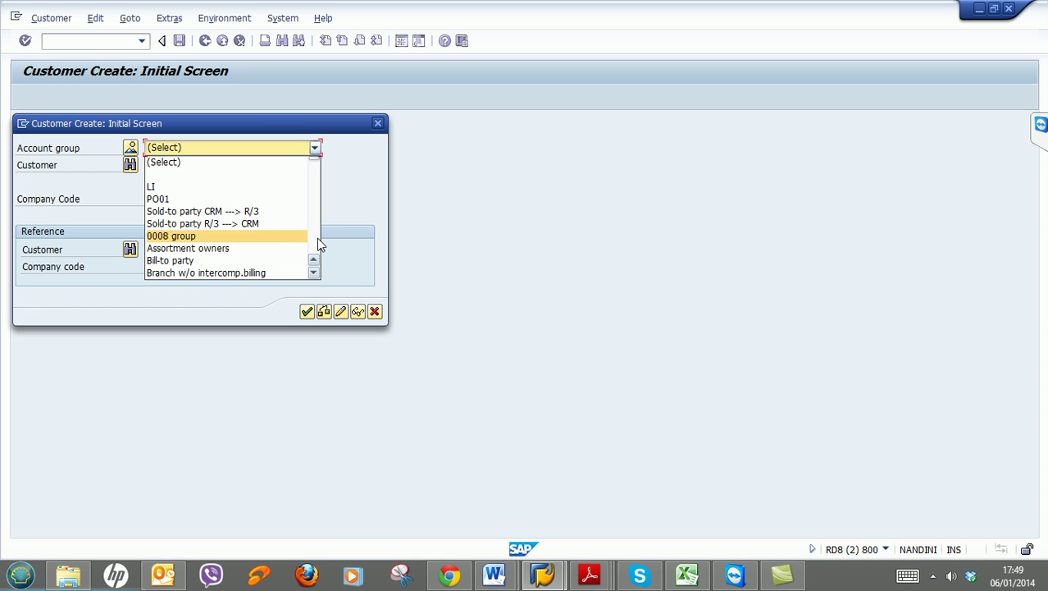
scroll(319, 244, "down", 6)
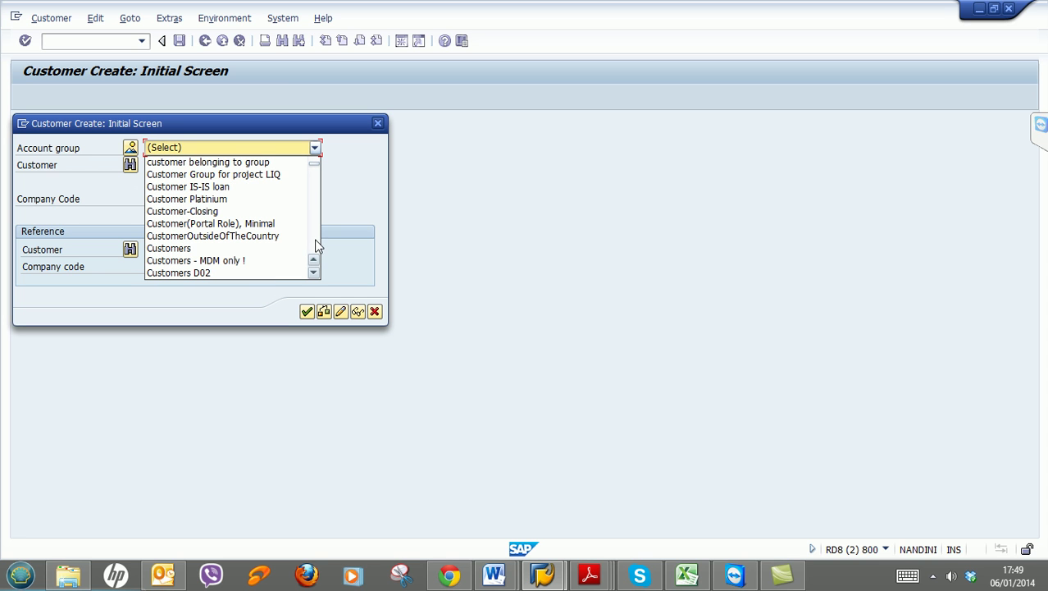
key("d")
key("d")
key("d")
key("d")
key("d")
key("d")
key("d")
key("d")
key("d")
key("d")
key("d")
key("d")
key("d")
key("d")
key("d")
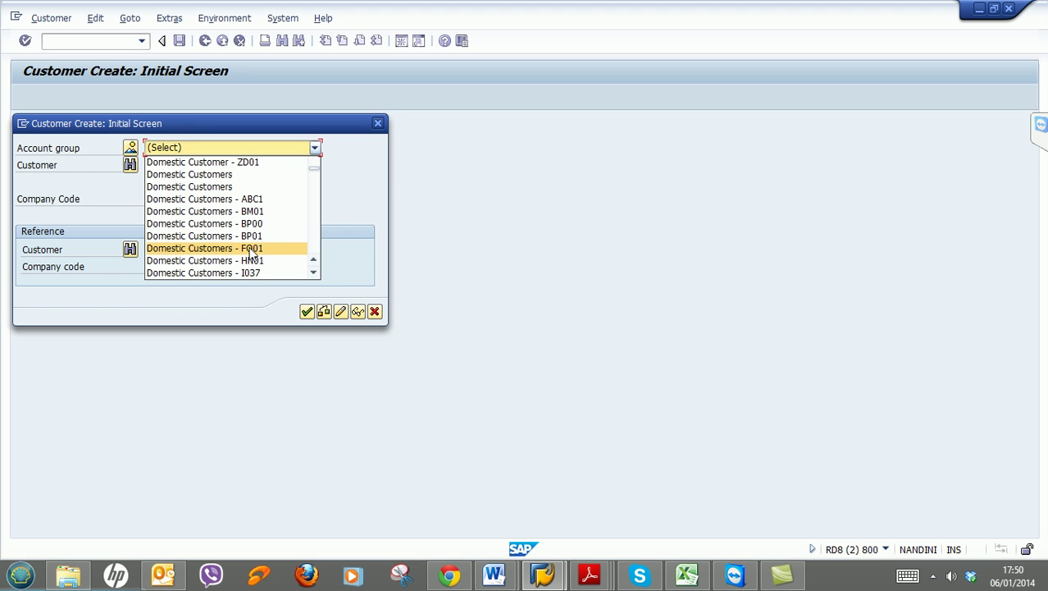
left_click(246, 250)
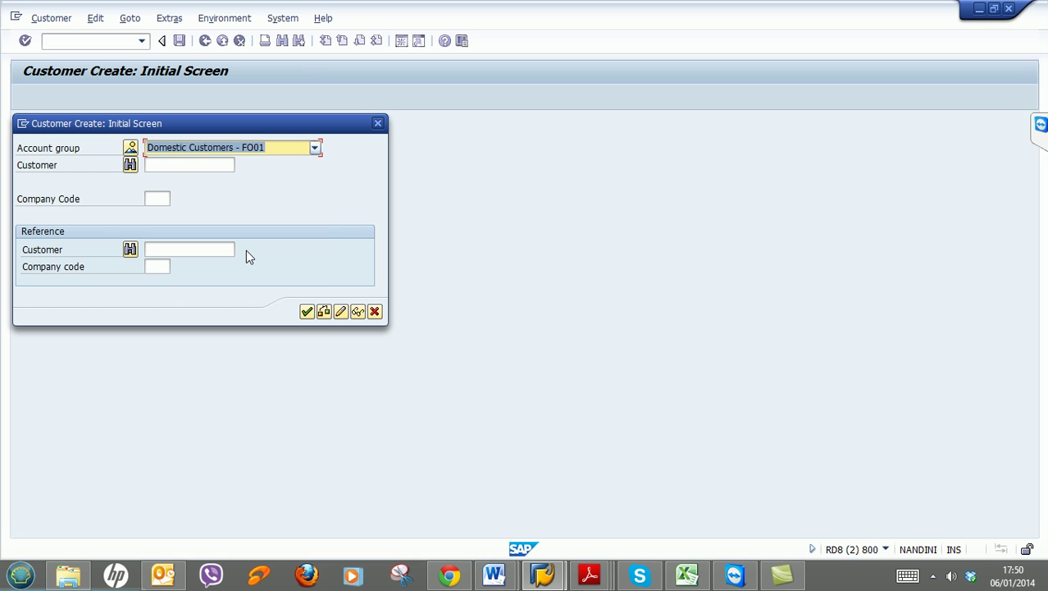
Enter company code FO01 and continue to the customer's general data
left_click(161, 198)
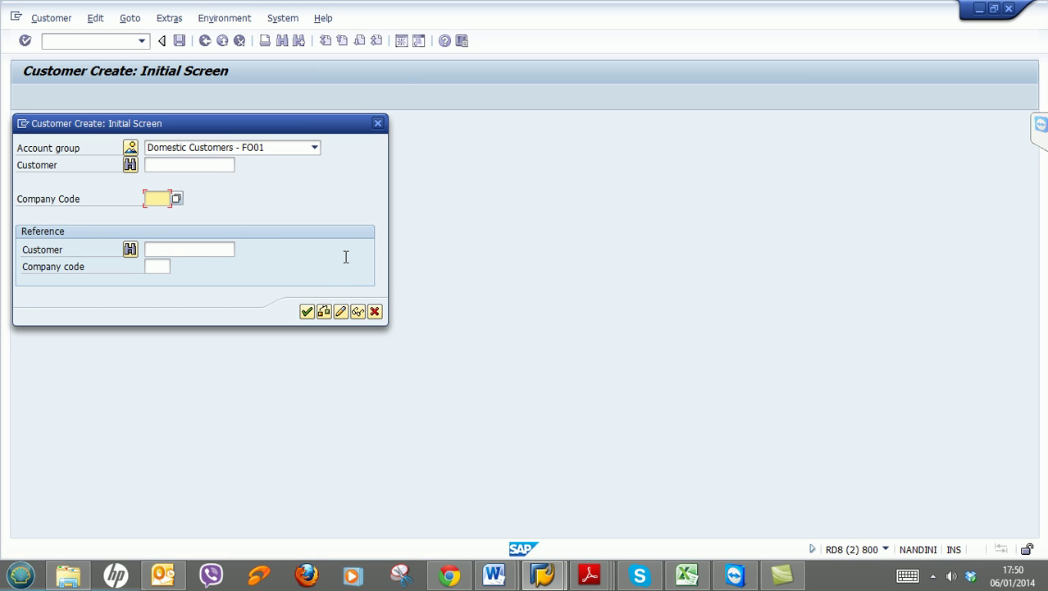
type("F001")
left_click(307, 313)
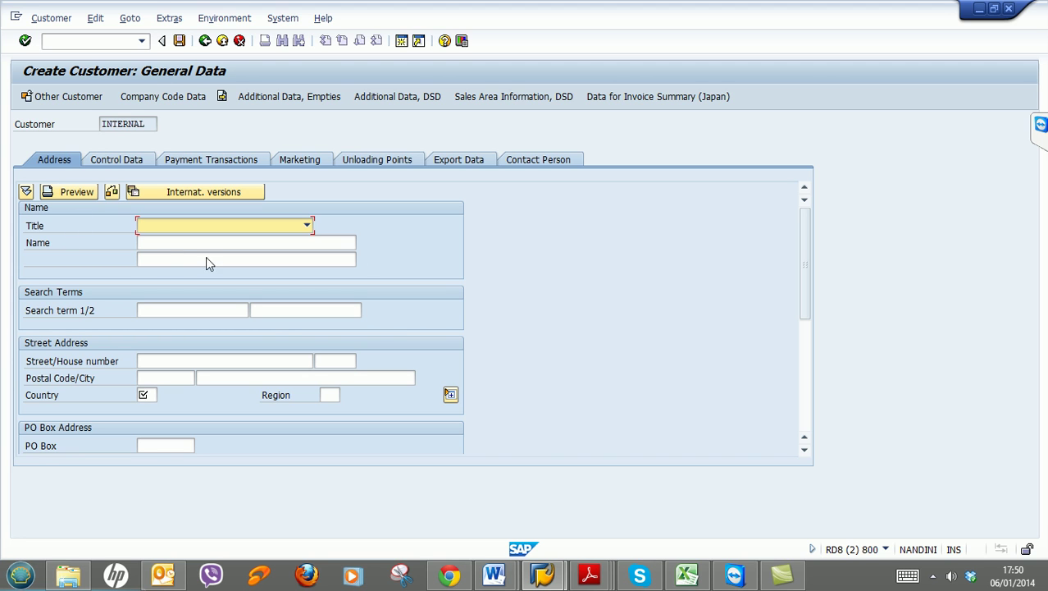
Set the customer's title to Company, the name to A1 Motors UK and the first search term to A1
left_click(306, 226)
left_click(293, 240)
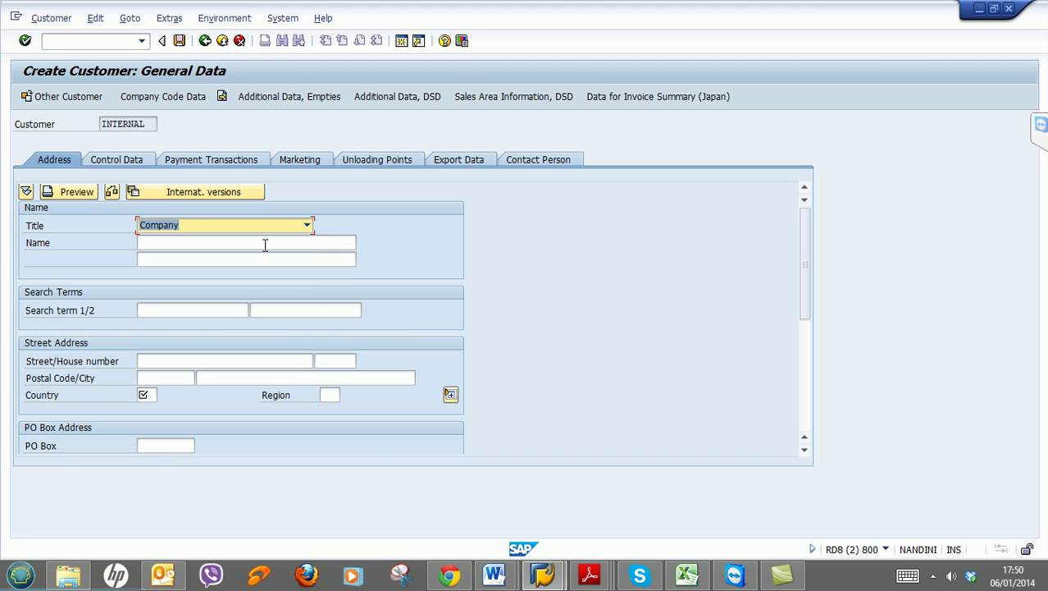
left_click(266, 244)
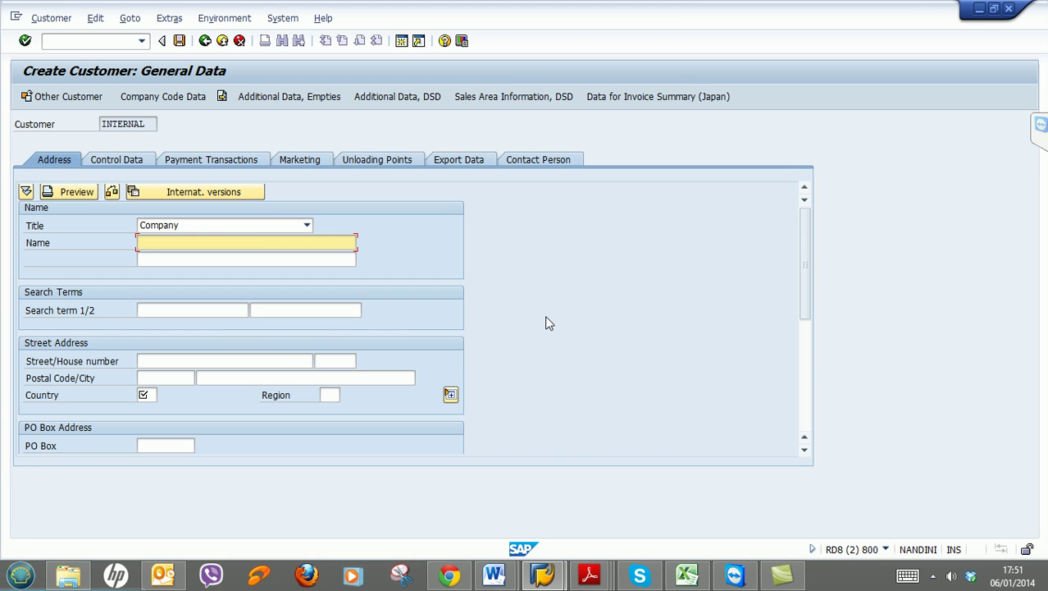
type("A1 Motors")
left_click(164, 310)
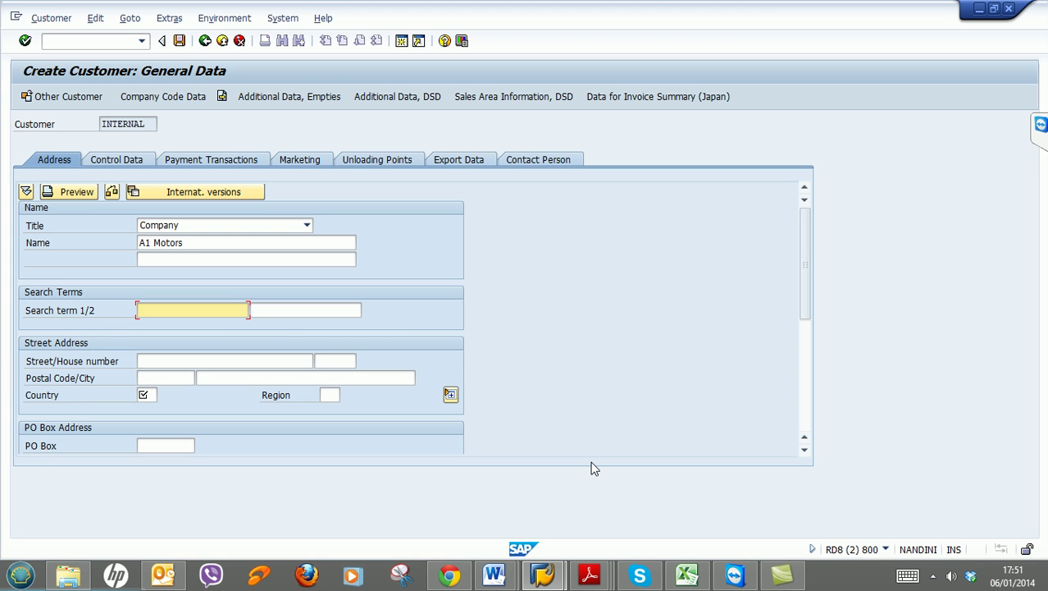
type("1")
left_click(264, 240)
type("UK")
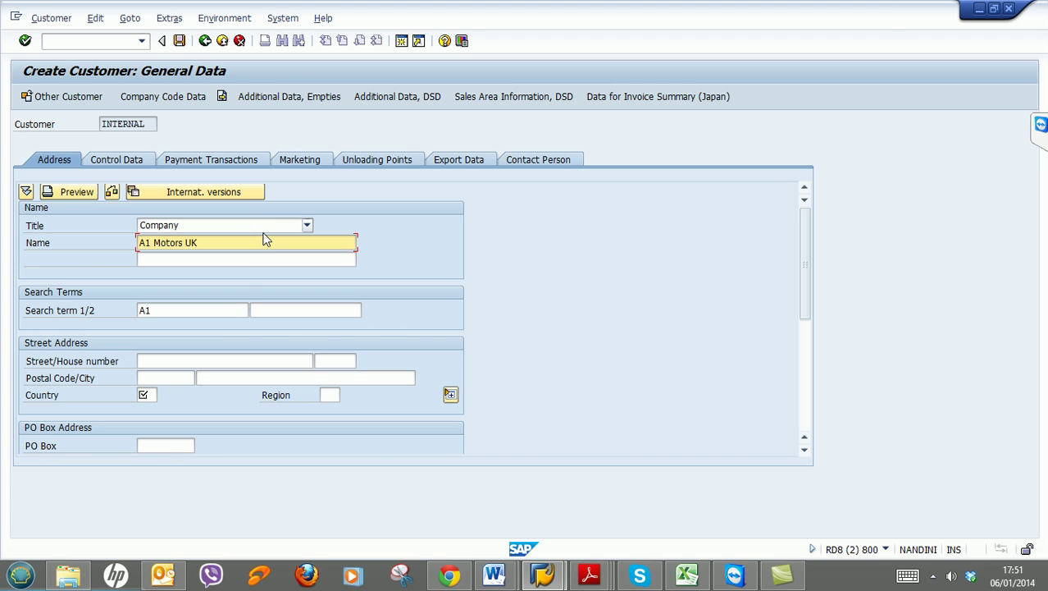
Fill in the customer's street, house number, postal code and city, with GB as the country
left_click(236, 361)
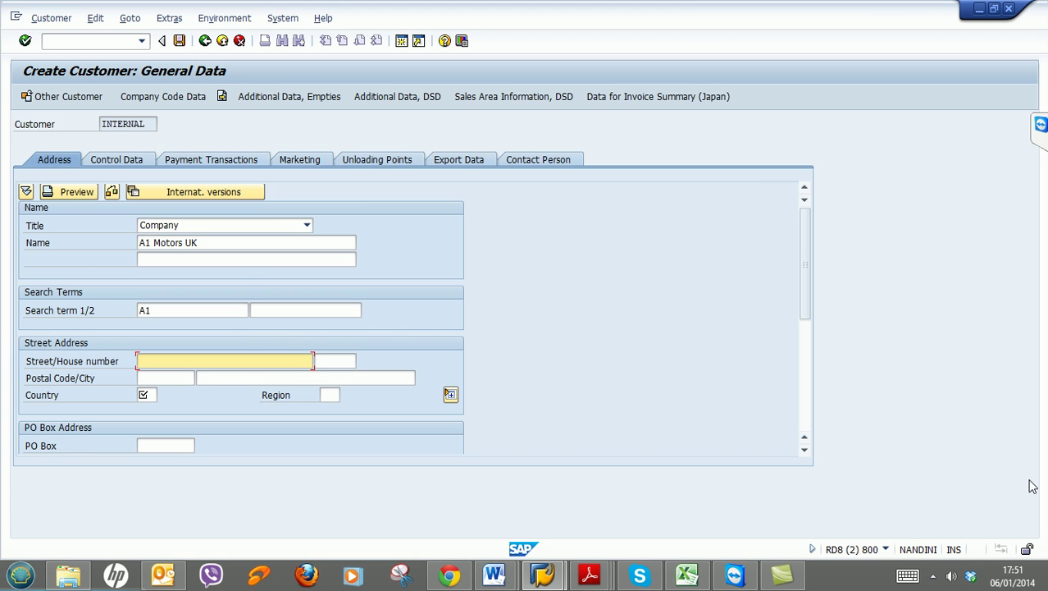
type("Romford Road")
key("Tab")
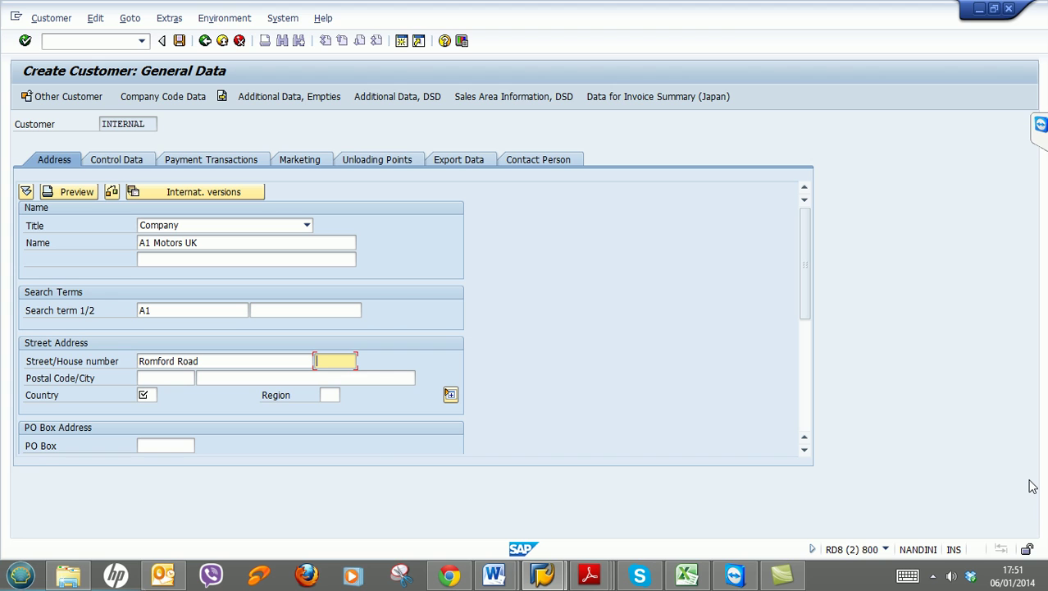
type("50")
key("Tab")
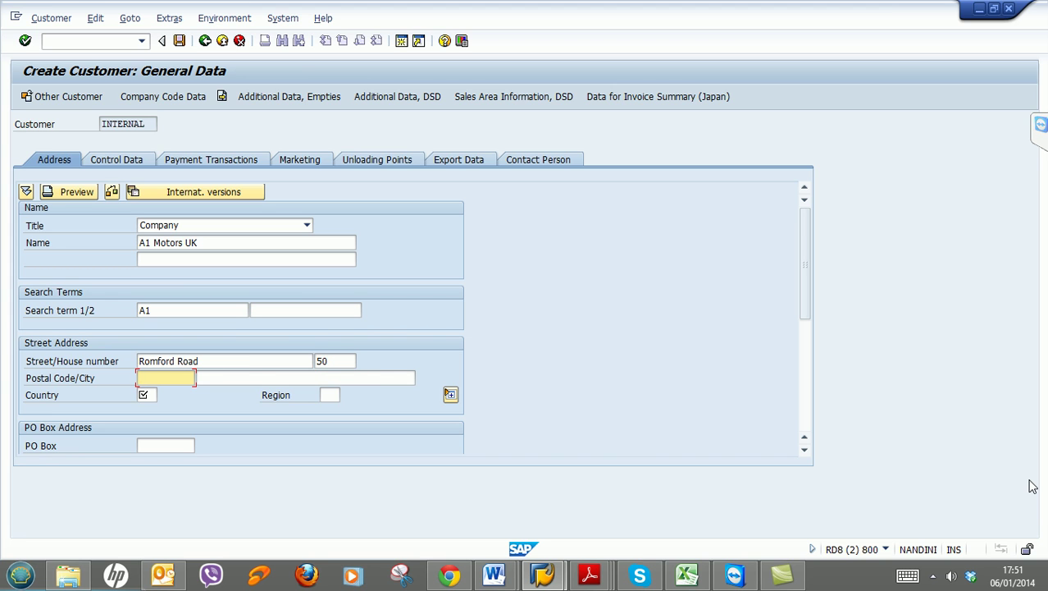
type("IG")
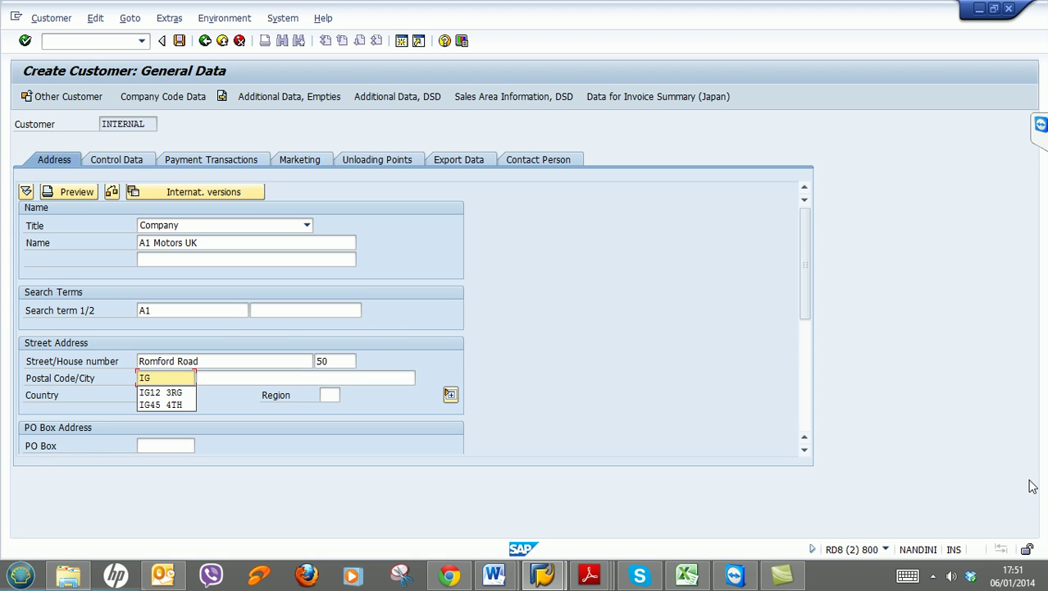
type("15 3RF")
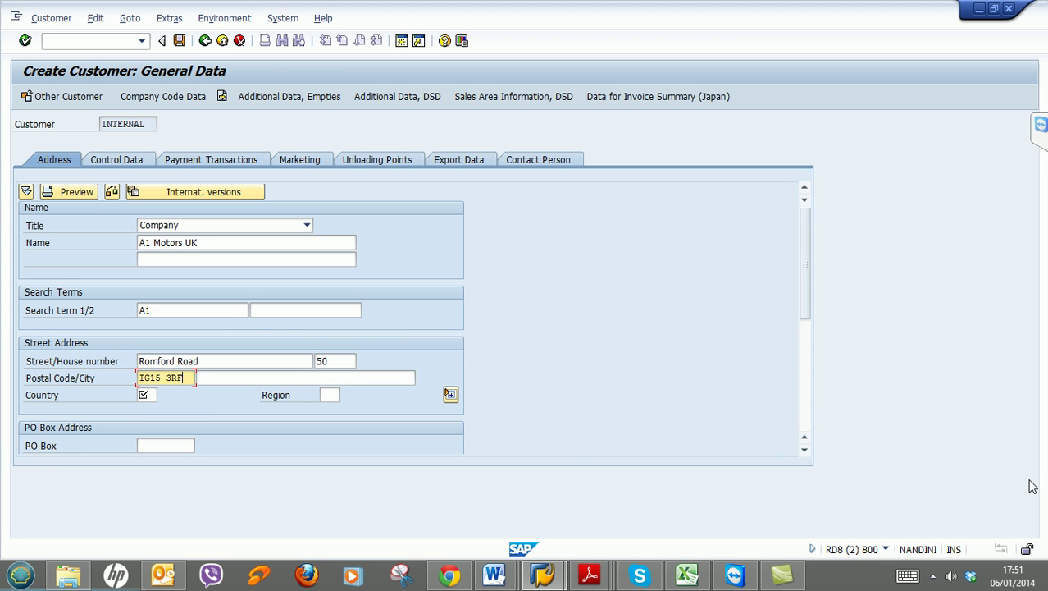
key("Tab")
type("London")
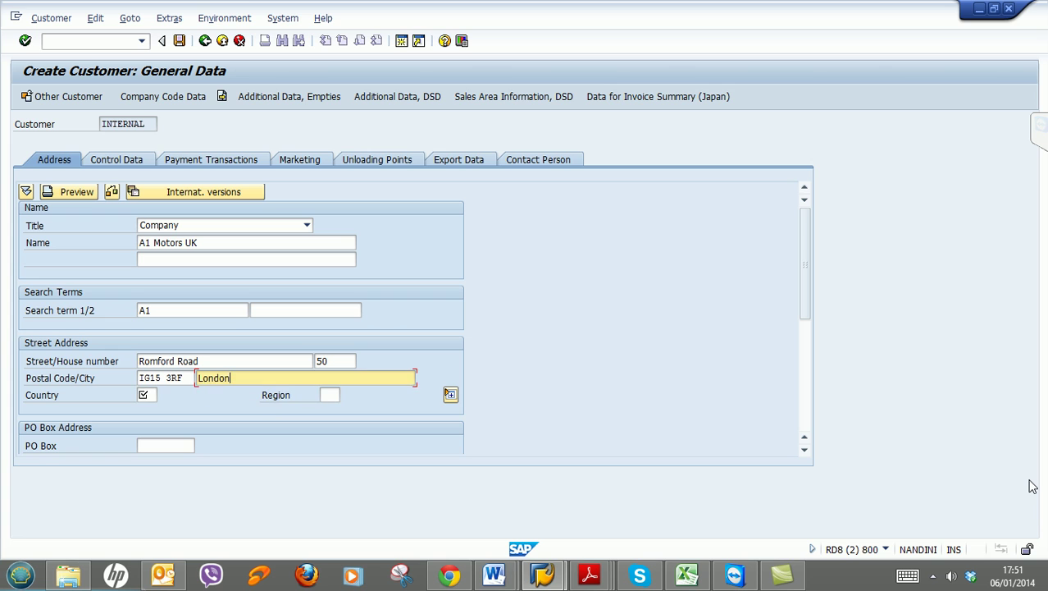
key("Tab")
type("GB")
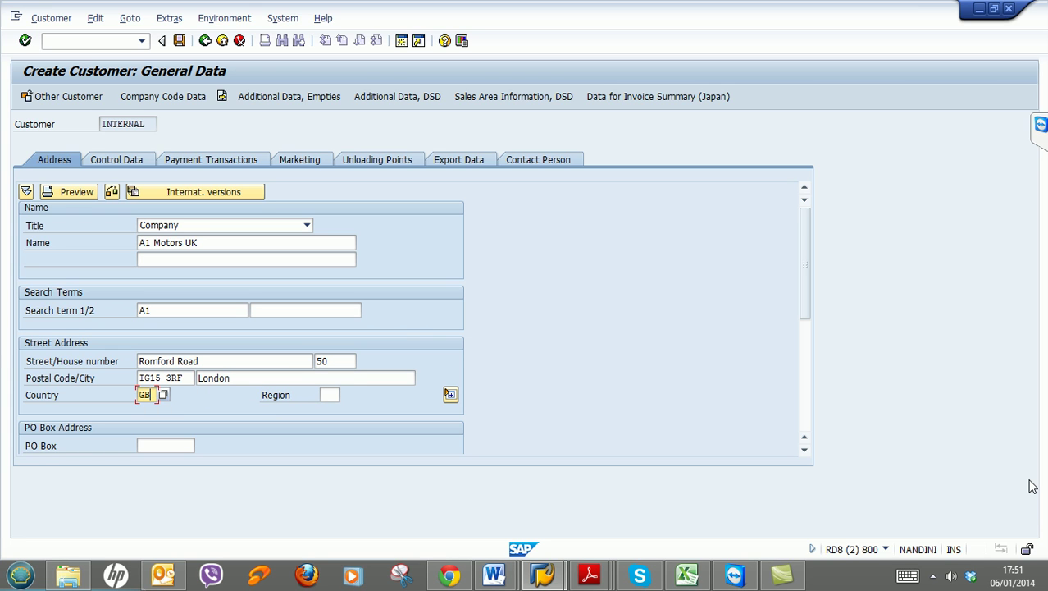
key("Tab")
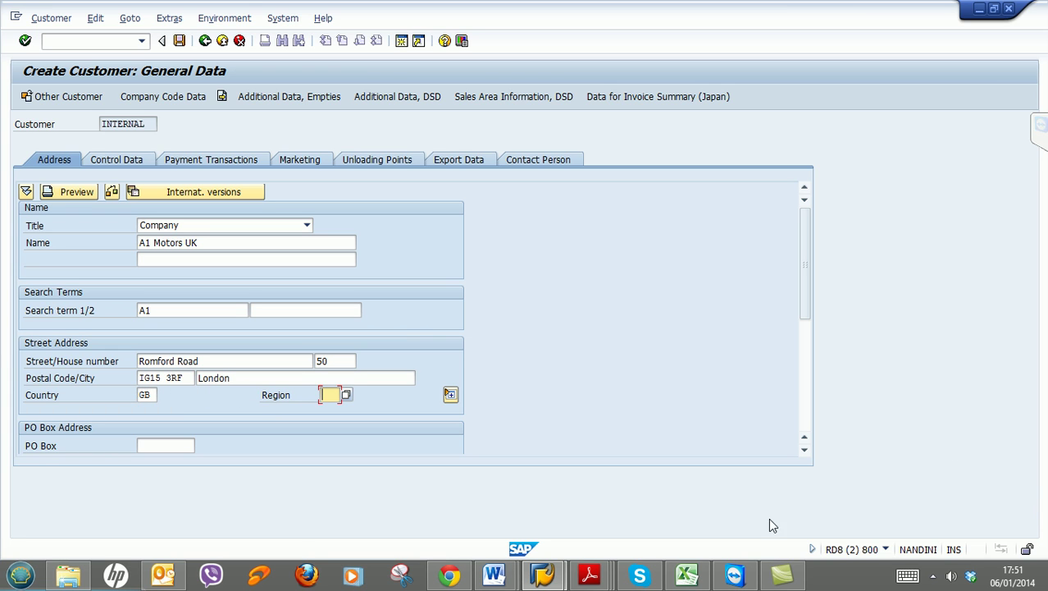
Look up the GB regions and assign LO (Greater London) as the customer's region
left_click(346, 395)
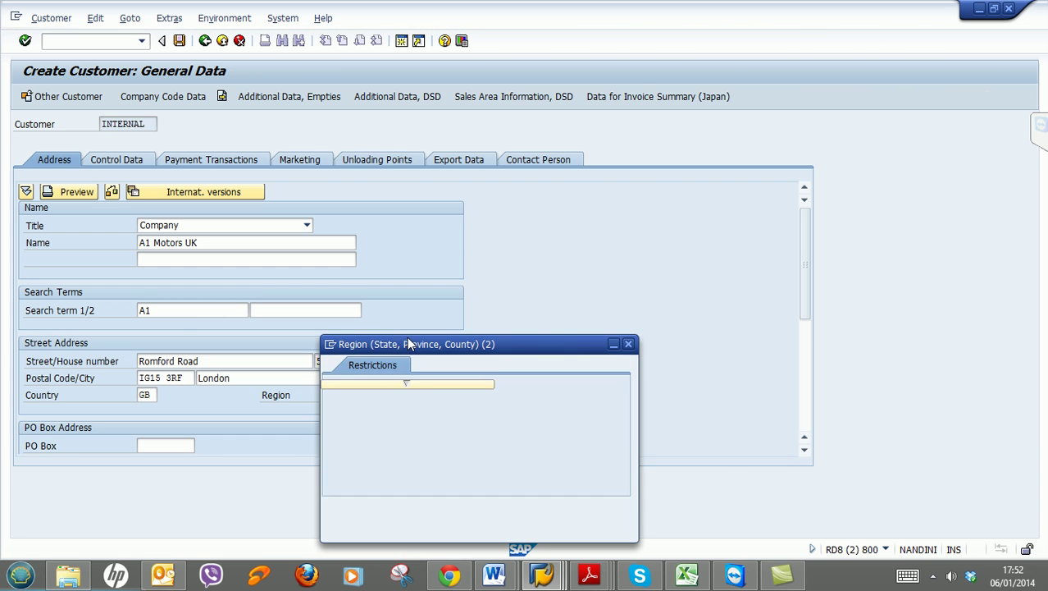
scroll(484, 384, "down", 9)
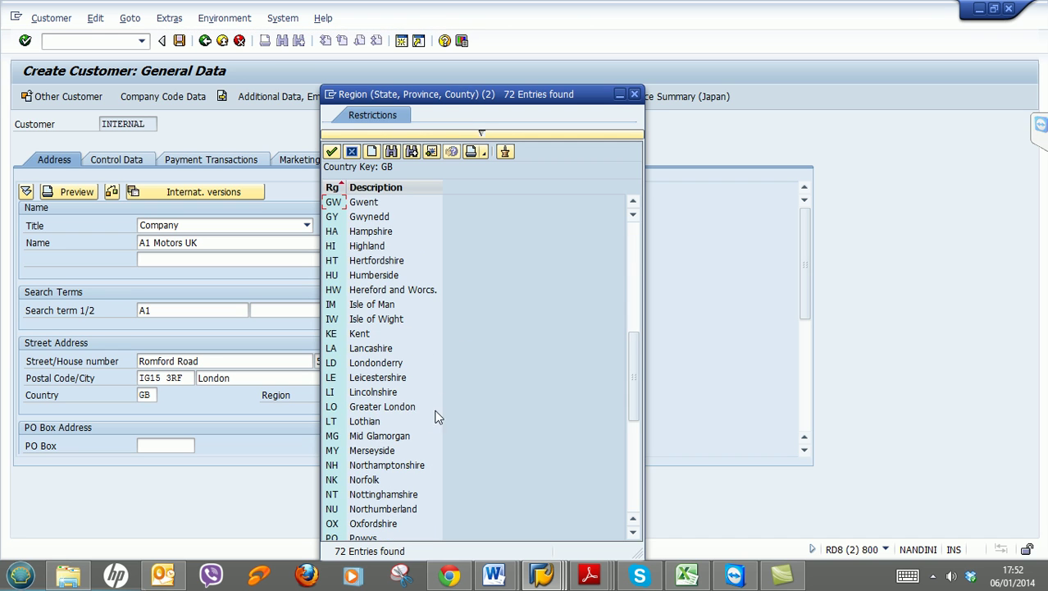
double_click(371, 408)
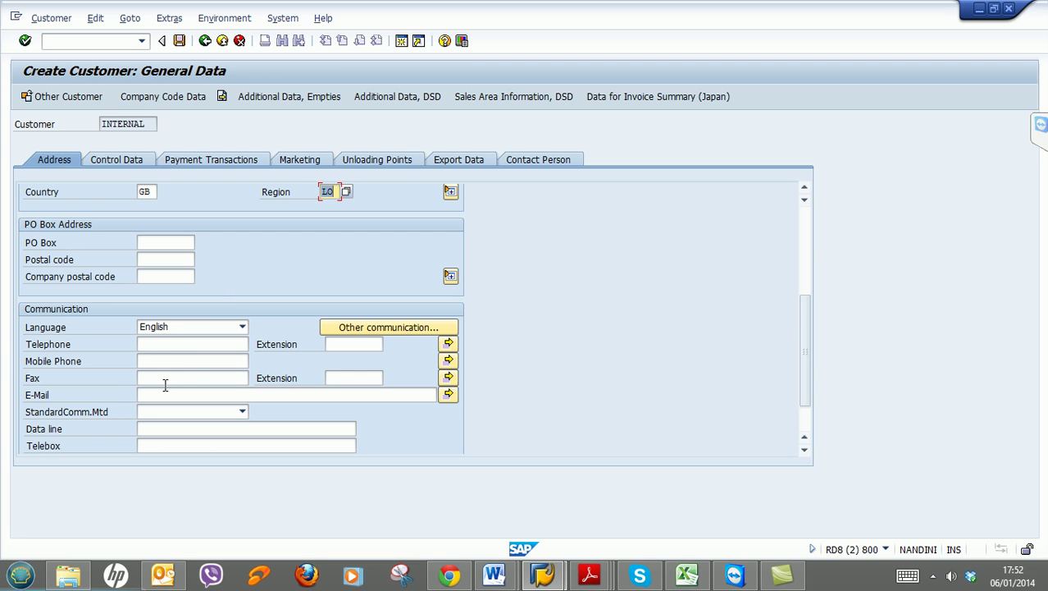
scroll(593, 370, "up", 4)
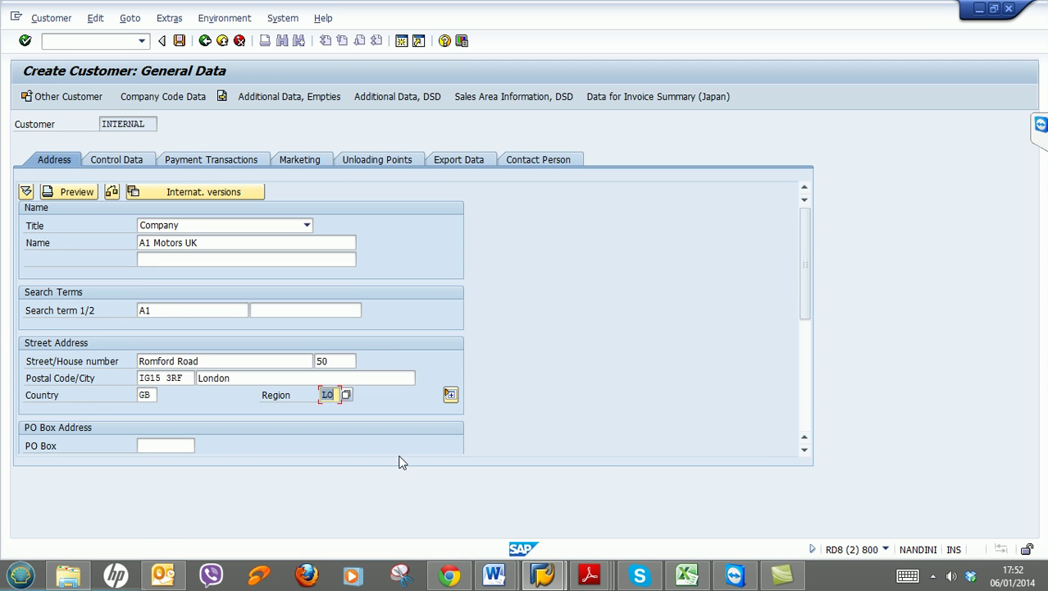
Look through the control data and payment transactions, and set the Nielsen ID in the marketing data to B1 (East London)
left_click(124, 161)
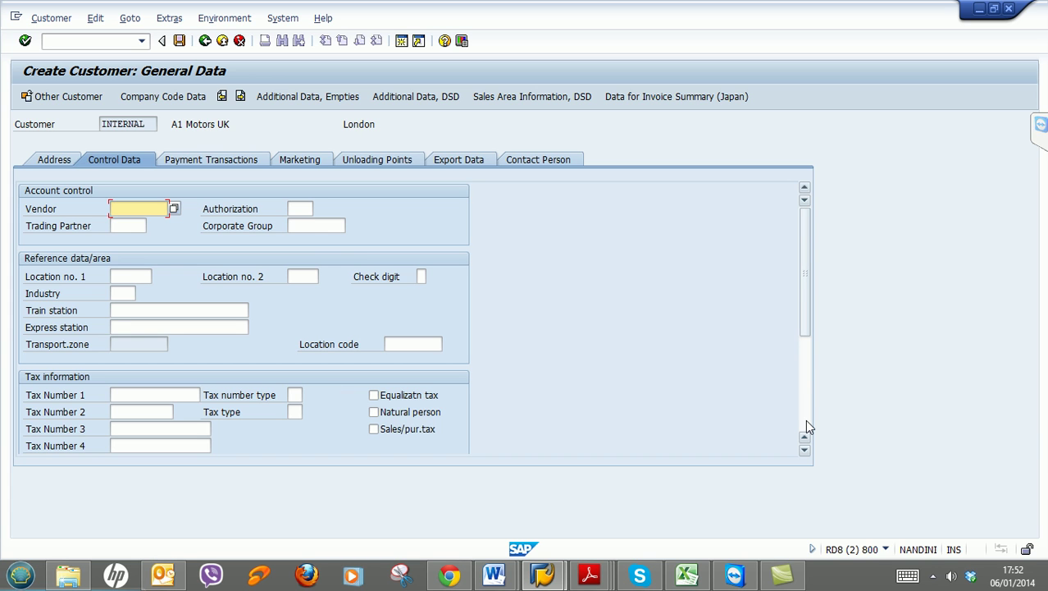
left_click_drag(808, 285, 800, 419)
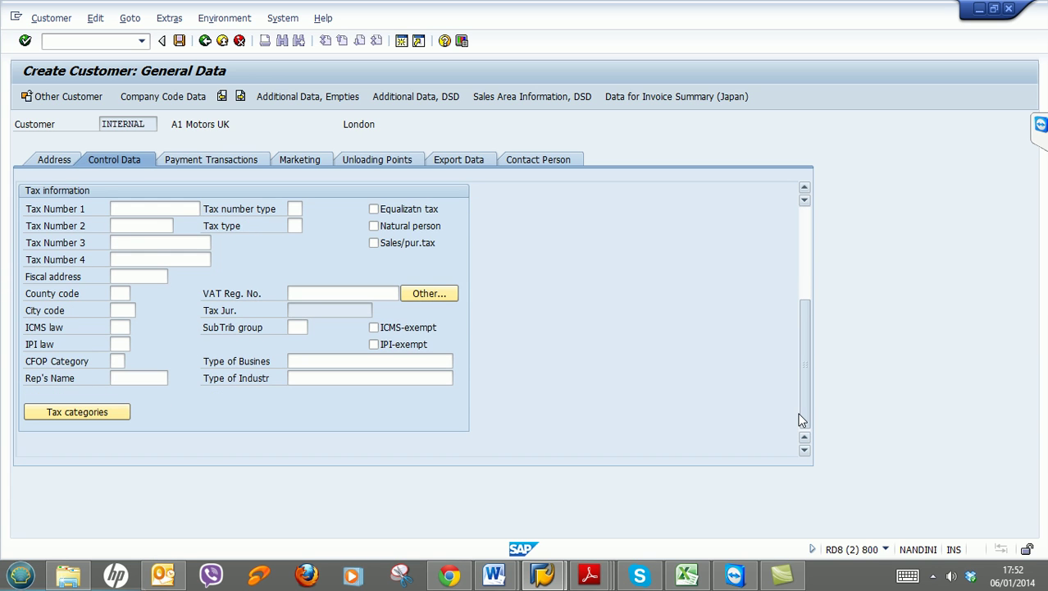
left_click(208, 161)
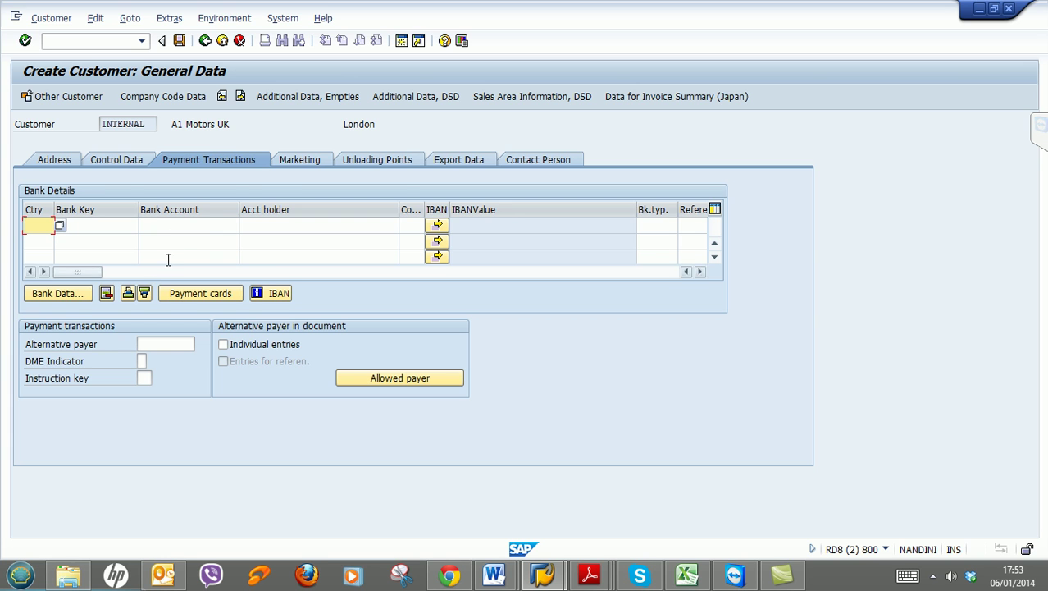
left_click(296, 160)
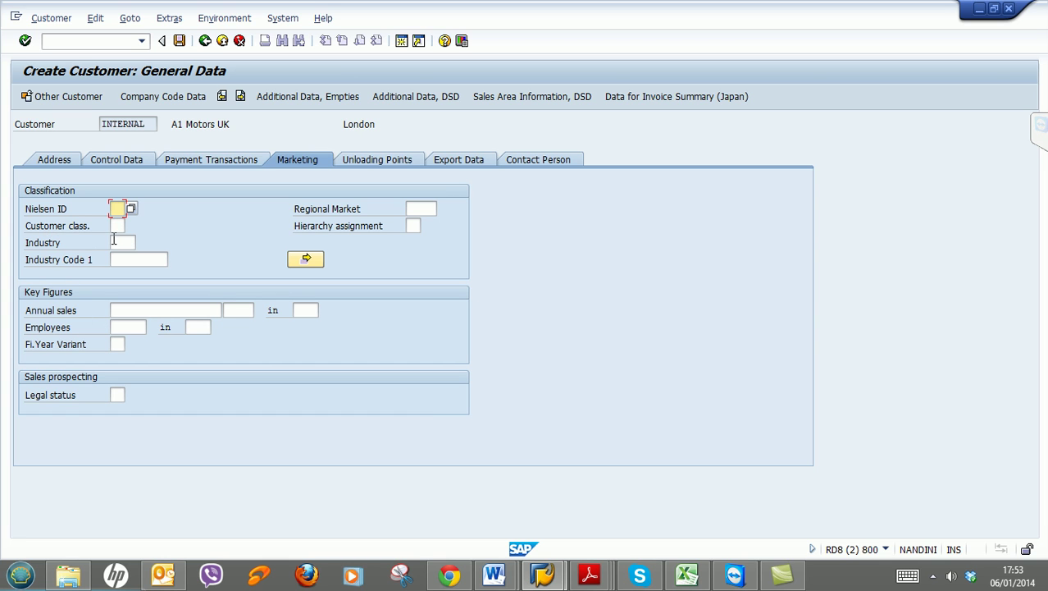
left_click(130, 208)
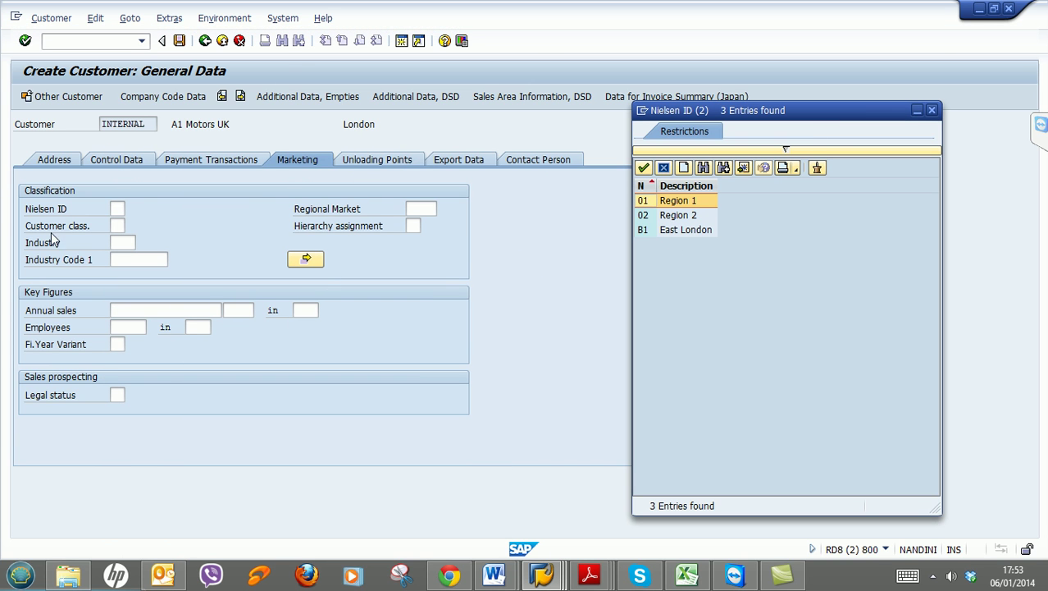
double_click(679, 231)
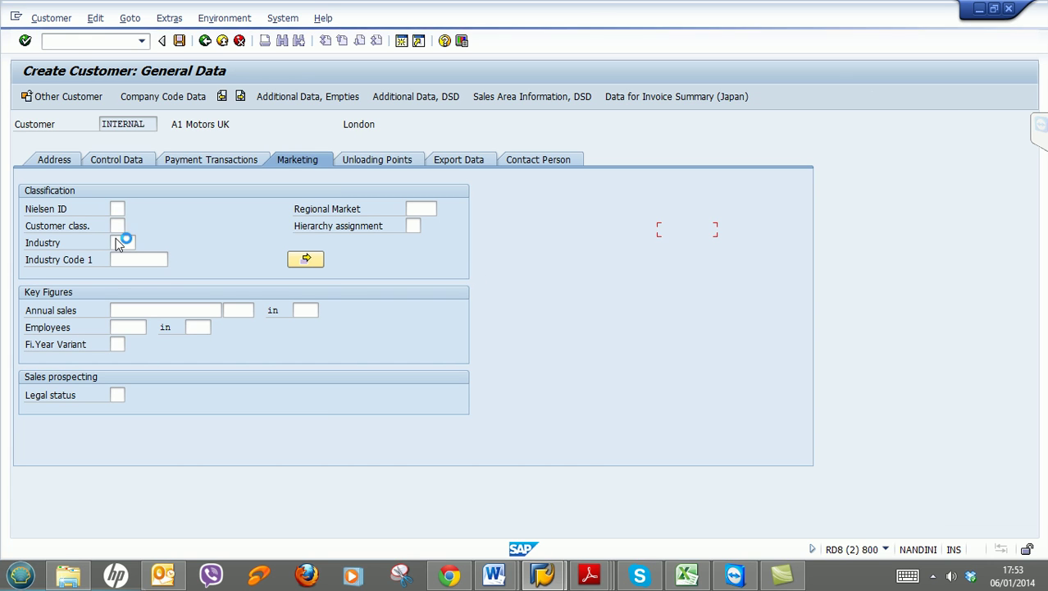
Set the customer classification to 02 (Btw. 0,5 - 1,5 mil.) from its value list
left_click(116, 226)
left_click(131, 226)
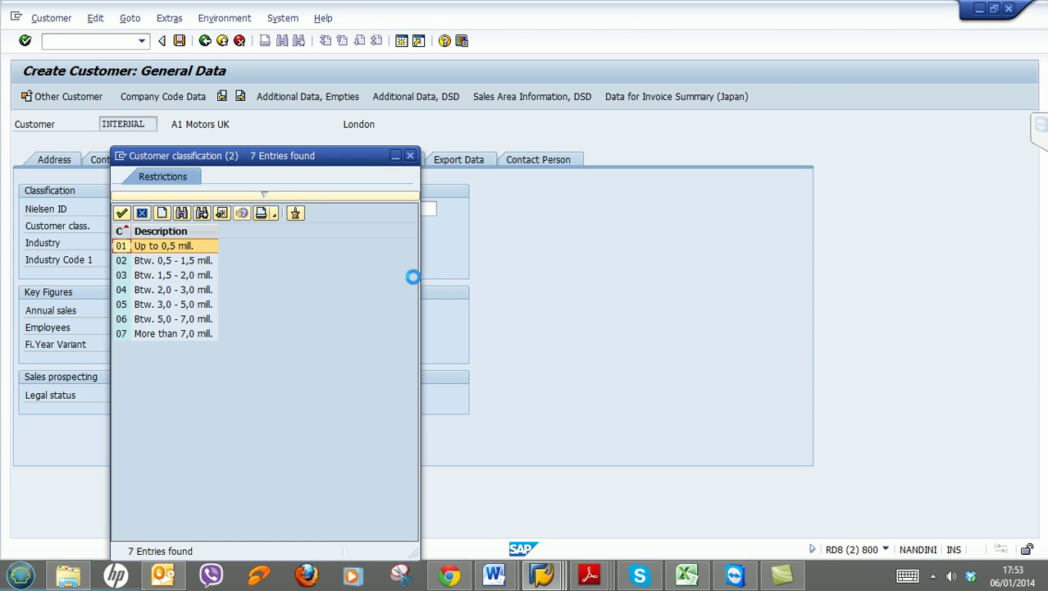
left_click_drag(311, 156, 653, 110)
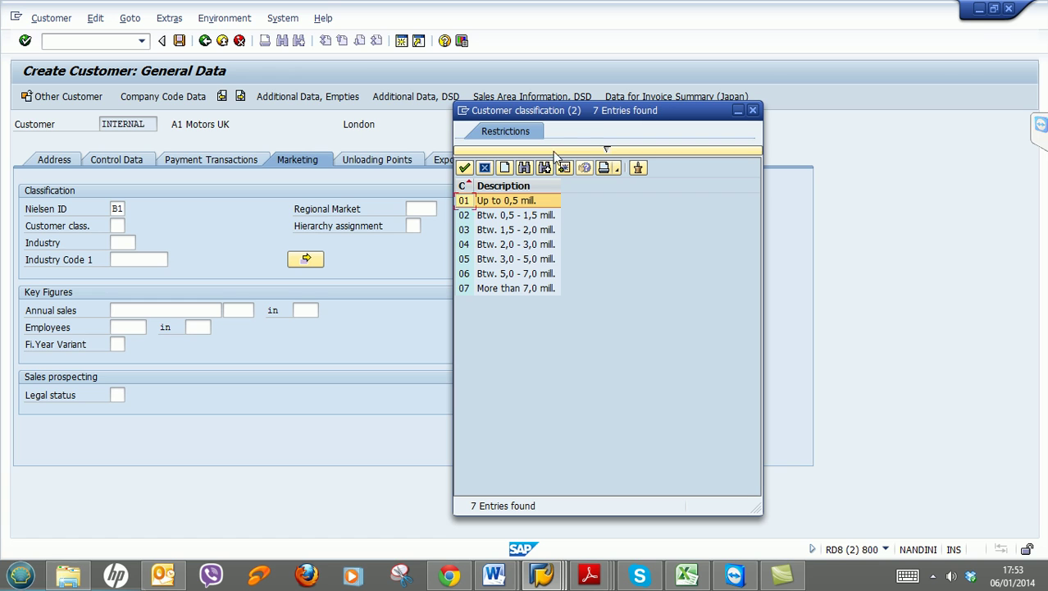
left_click(473, 216)
double_click(472, 217)
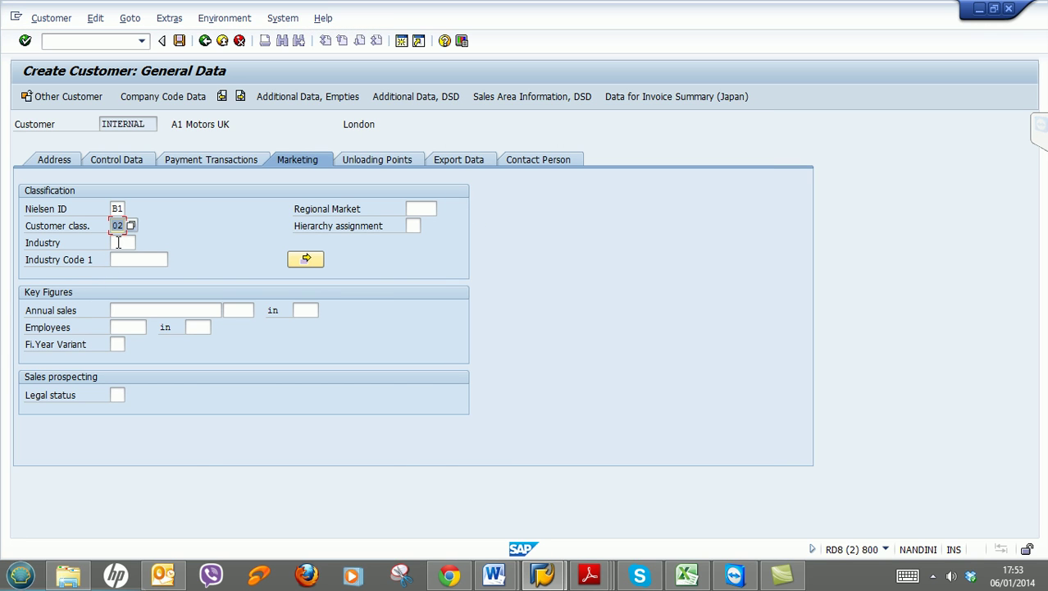
Look through the industry key value list and set the customer's industry to RETL (Retail)
left_click(119, 243)
left_click(141, 243)
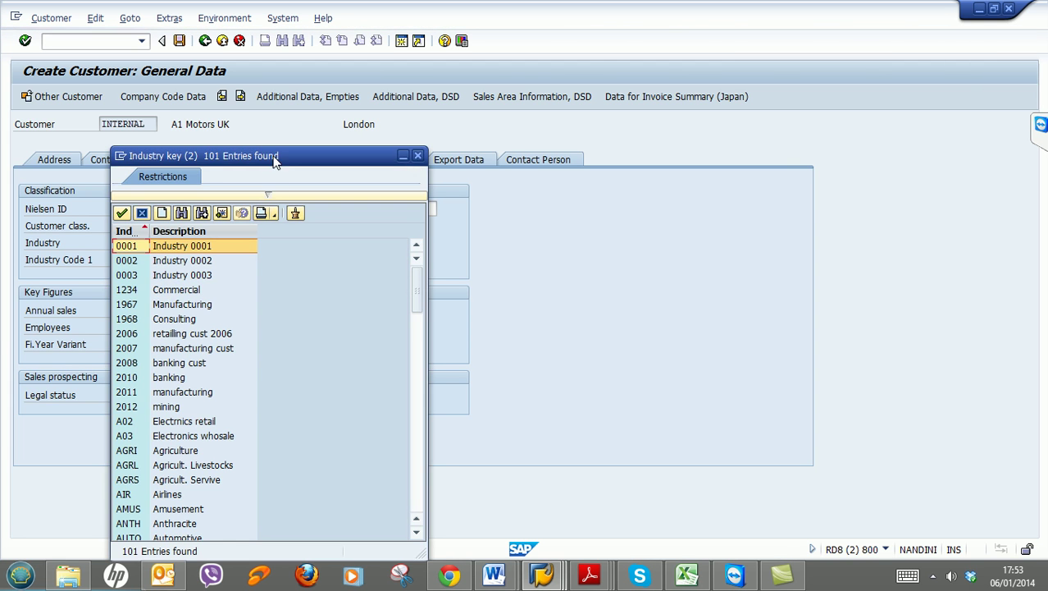
left_click_drag(310, 151, 877, 115)
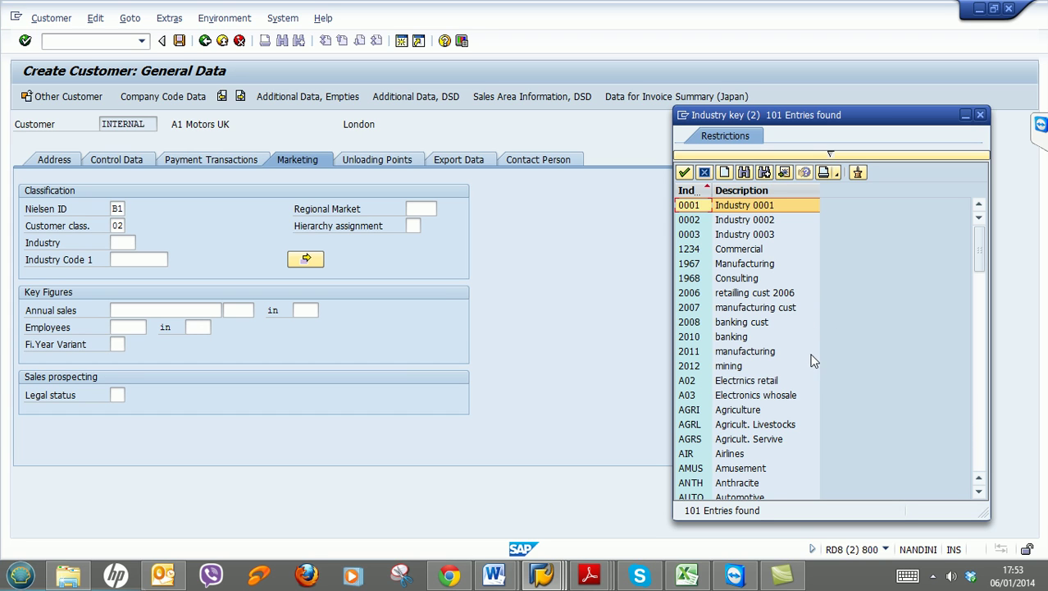
scroll(812, 365, "down", 4)
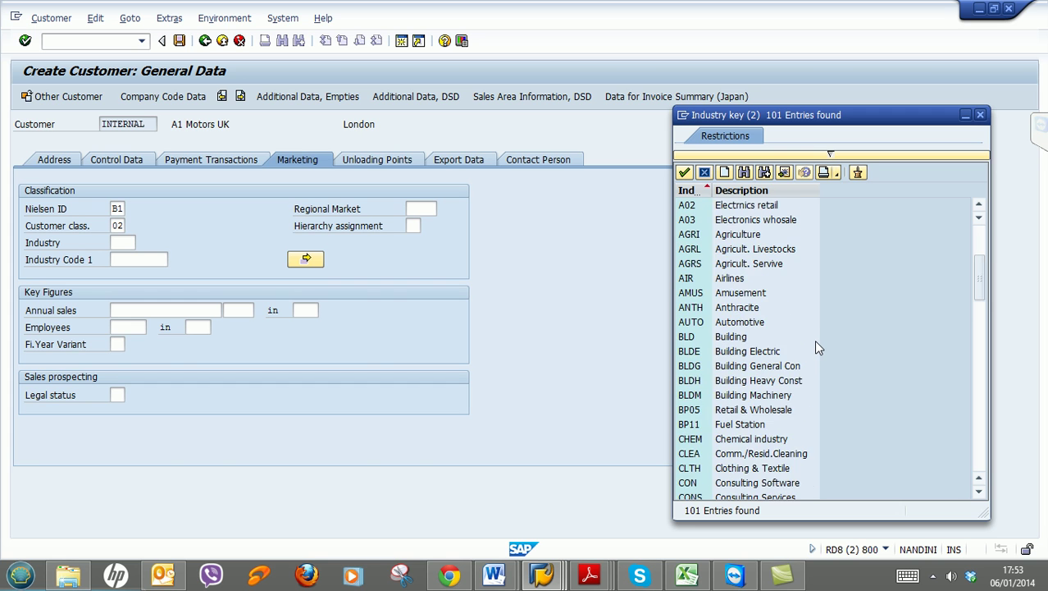
scroll(814, 340, "down", 5)
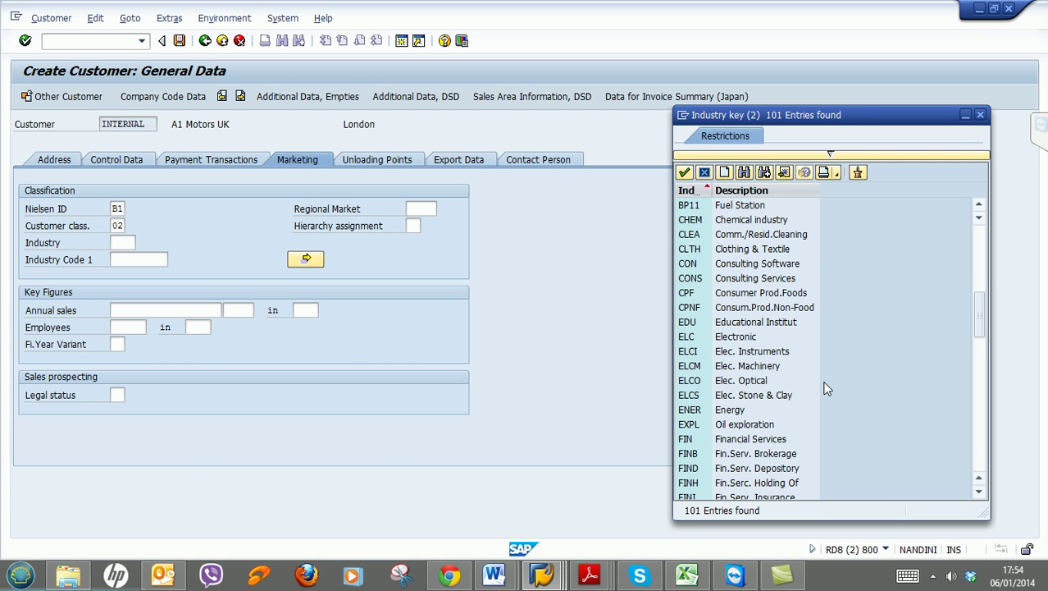
scroll(827, 390, "down", 1)
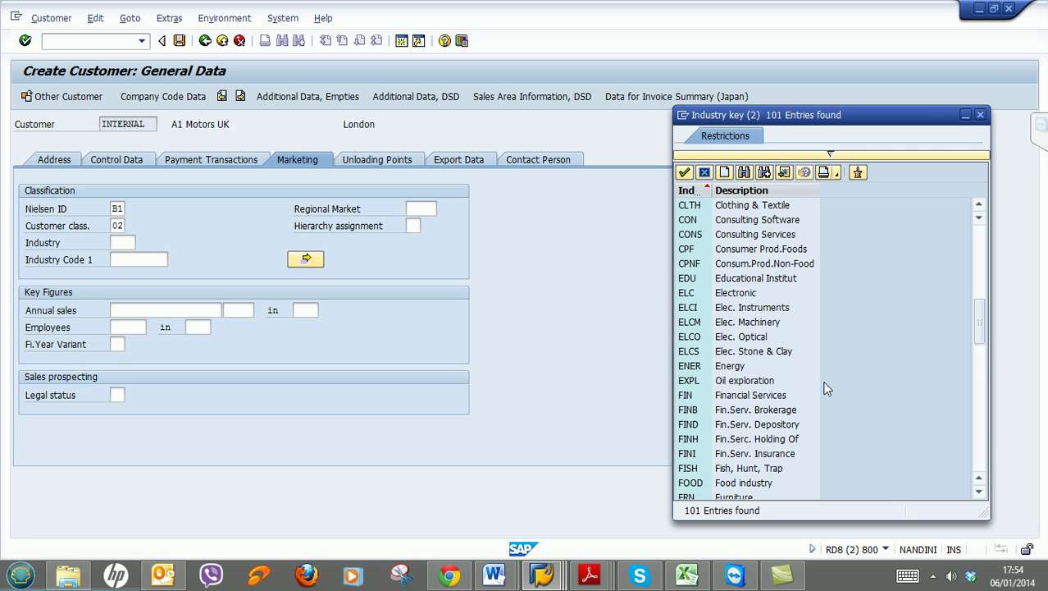
scroll(827, 389, "down", 3)
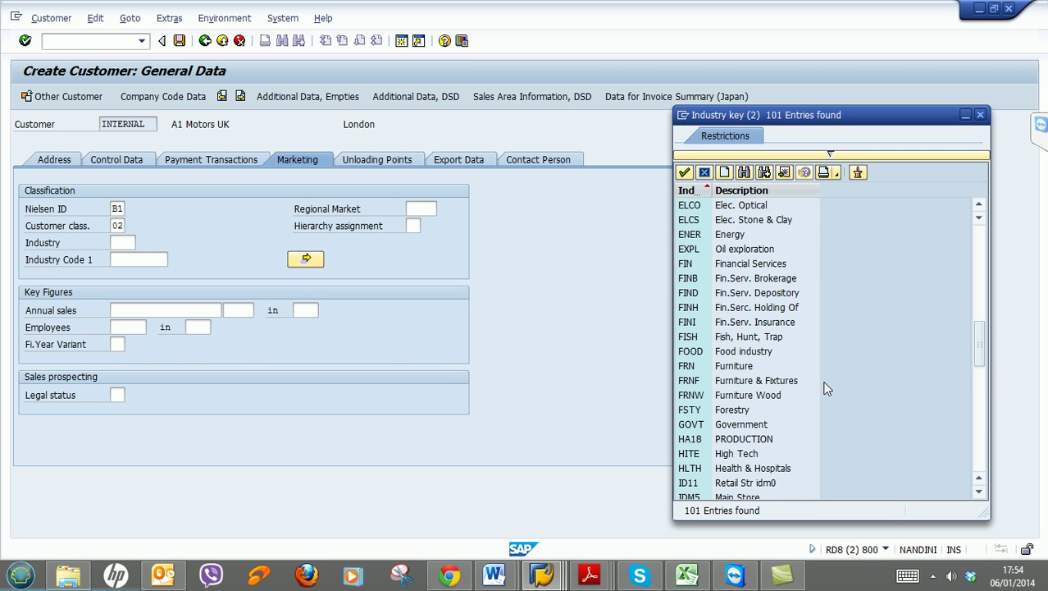
scroll(826, 390, "down", 2)
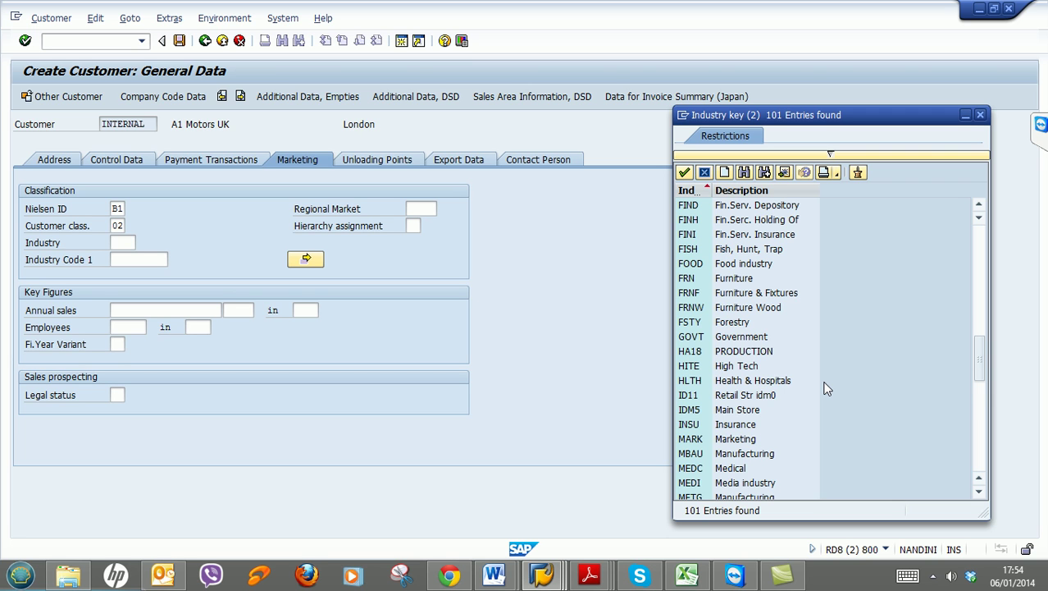
scroll(827, 390, "down", 2)
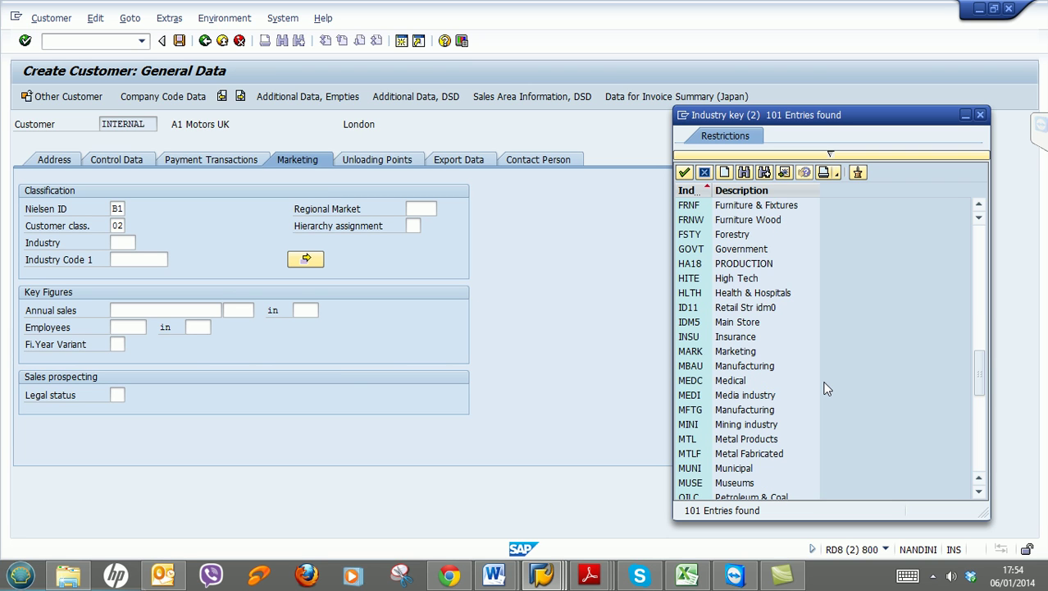
scroll(827, 390, "down", 2)
scroll(826, 390, "down", 1)
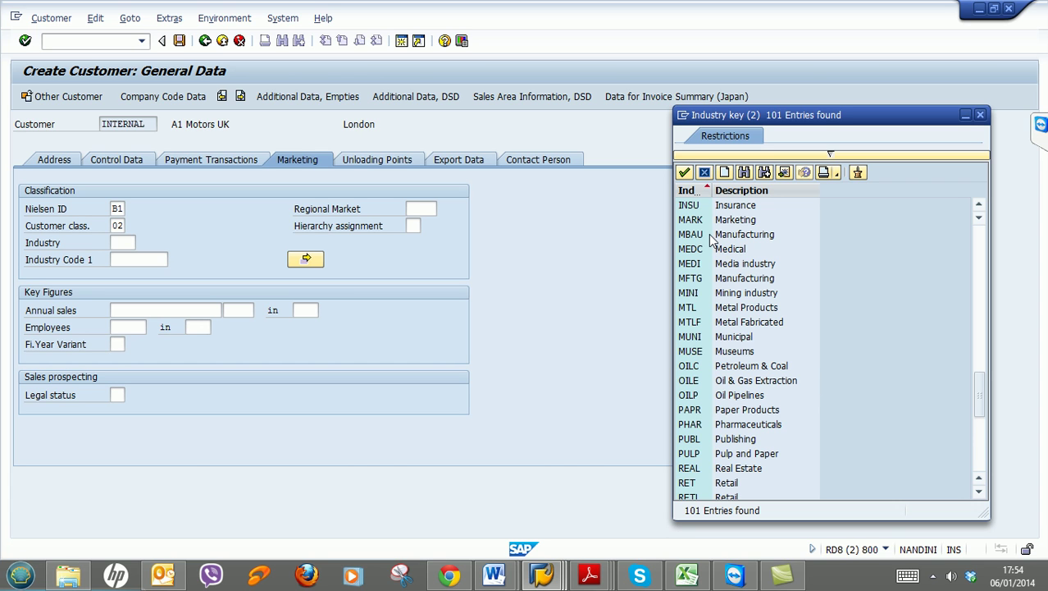
scroll(840, 420, "down", 2)
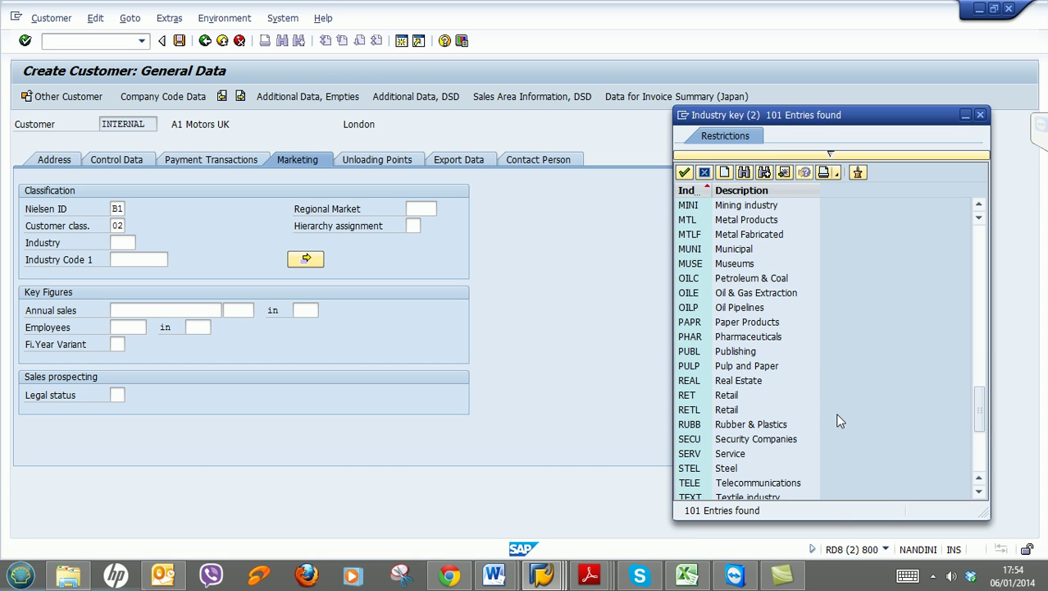
left_click(712, 398)
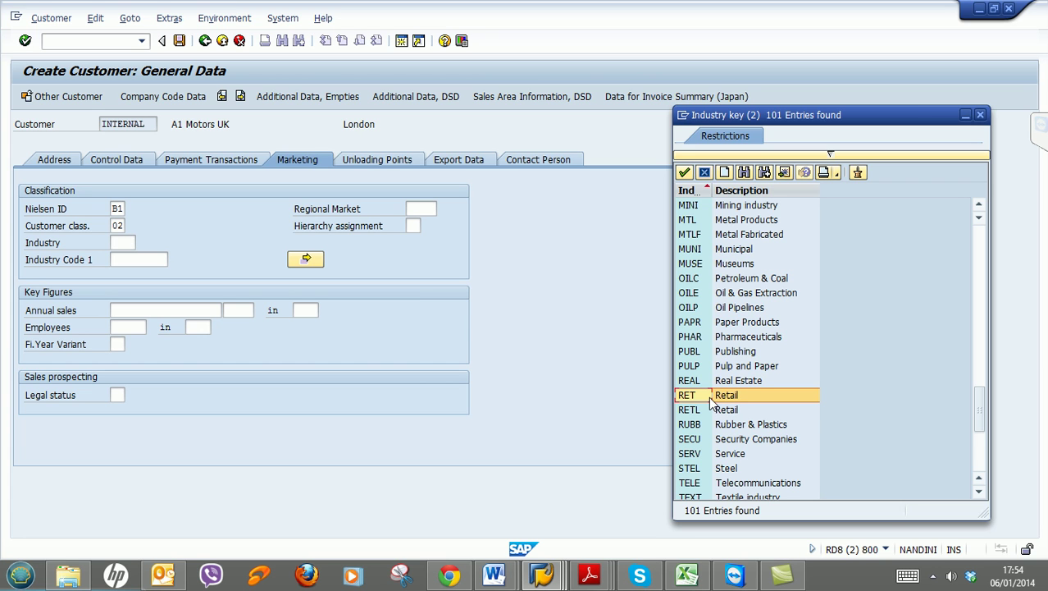
double_click(707, 408)
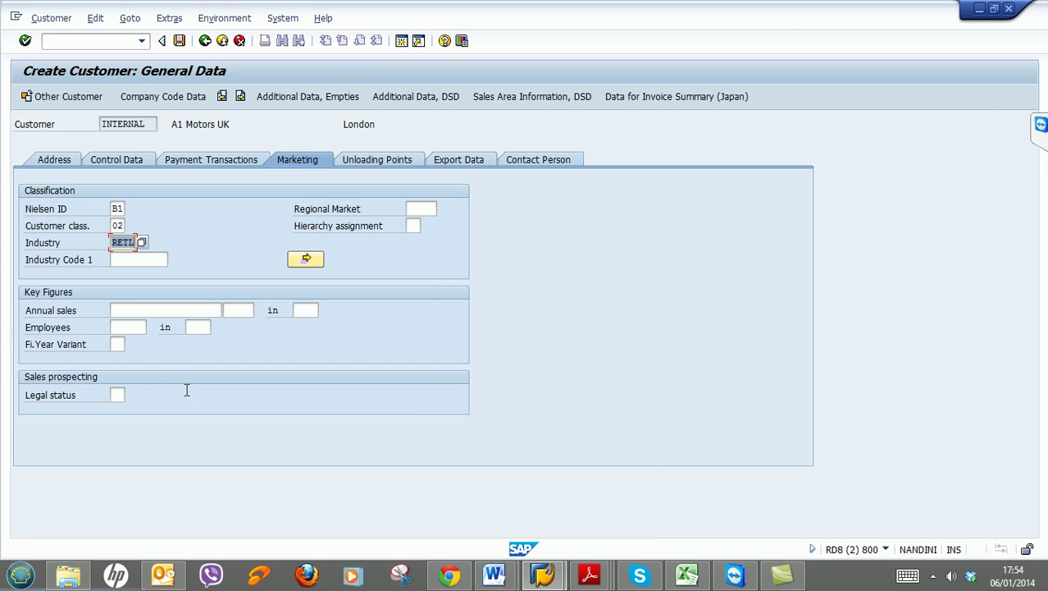
Enter annual sales of 100000 GBP for the year 2012 in the customer's key figures
left_click(163, 309)
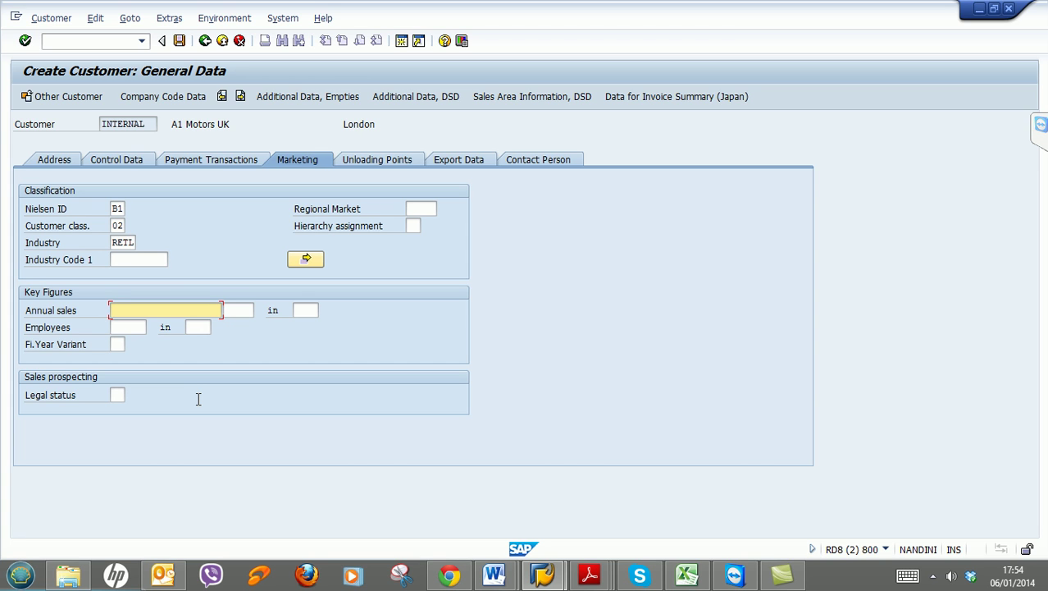
type("100000")
key("Tab")
type("GBP")
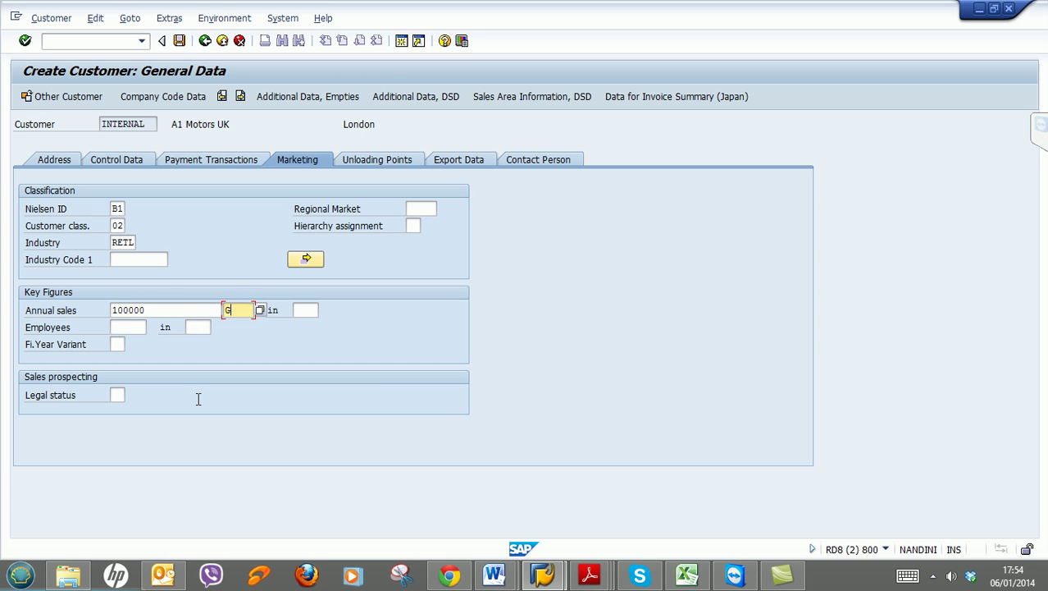
key("BackSpace")
type("P")
key("Tab")
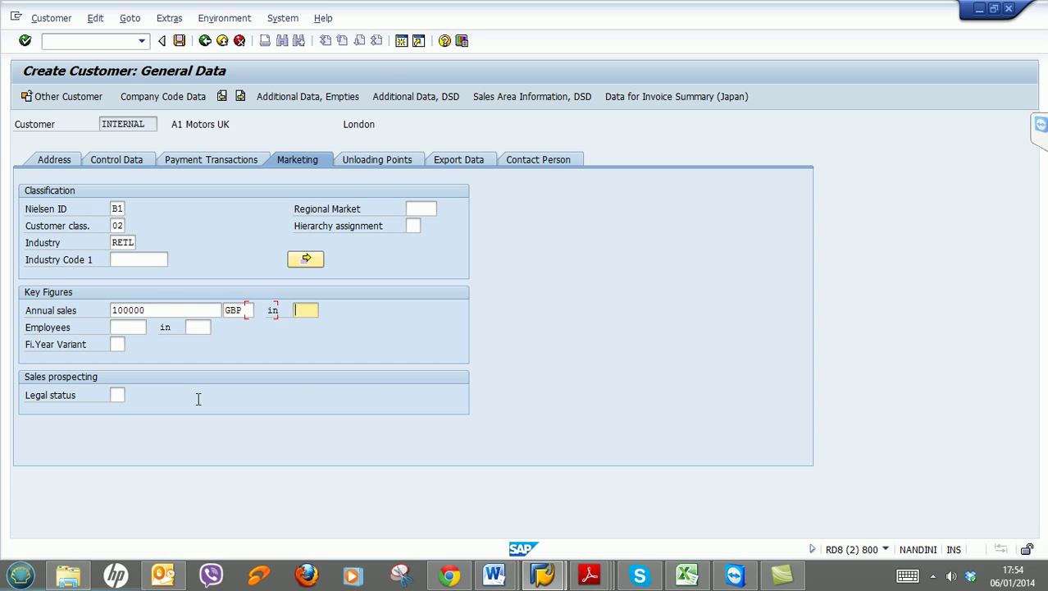
type("2012")
key("Tab")
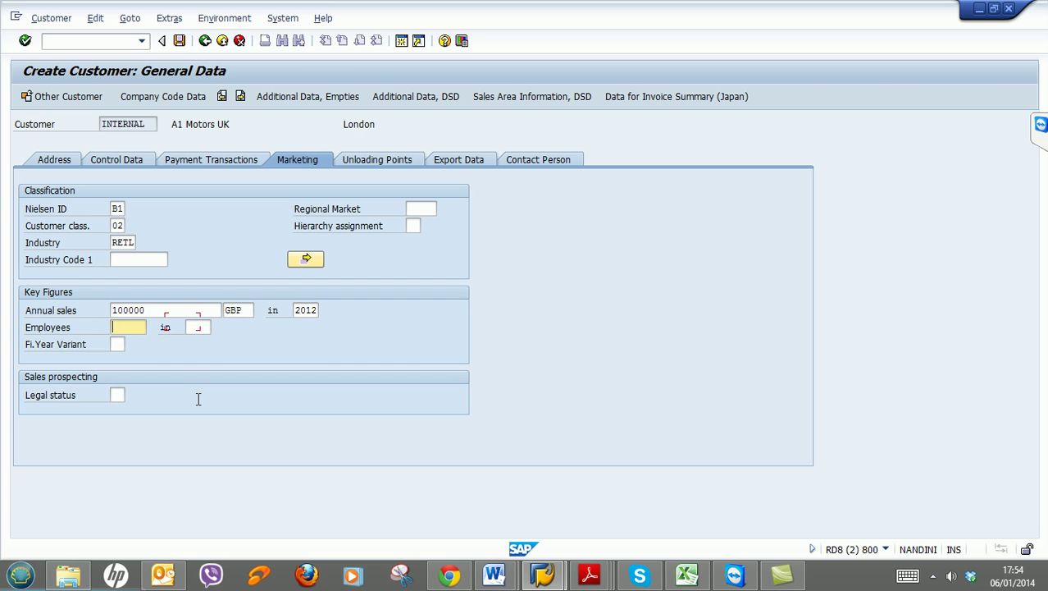
Enter 1000 employees for 2012 and set the customer's legal status to 02 (Ltd)
type("1000")
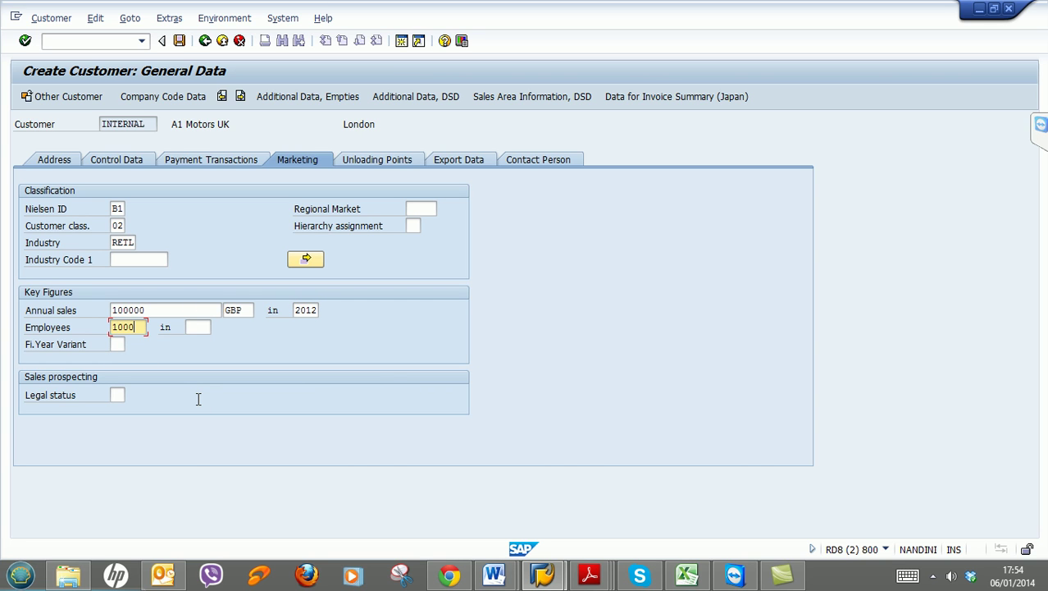
key("Tab")
type("2012")
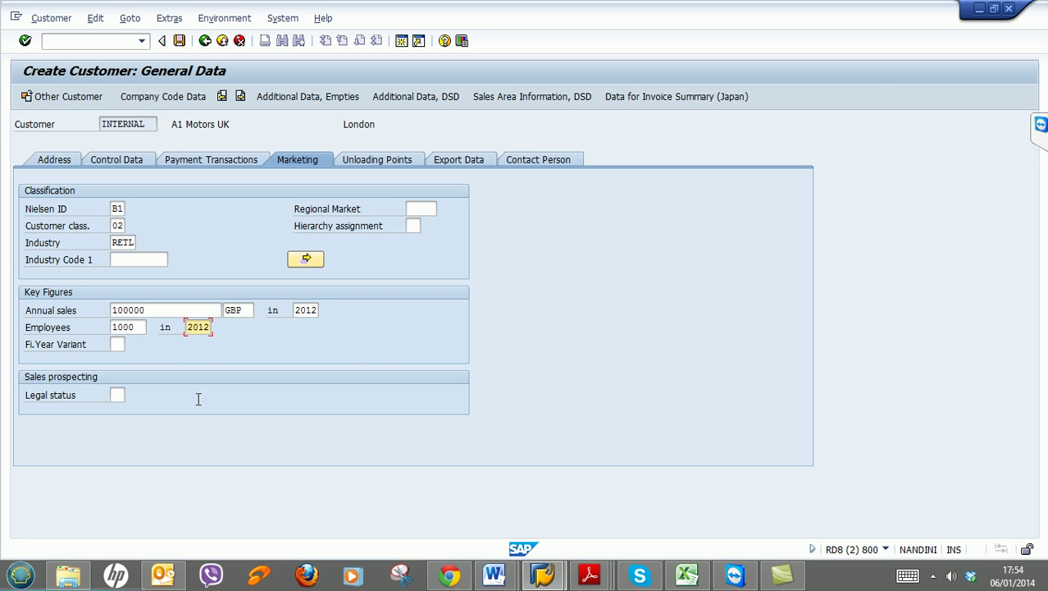
left_click(119, 396)
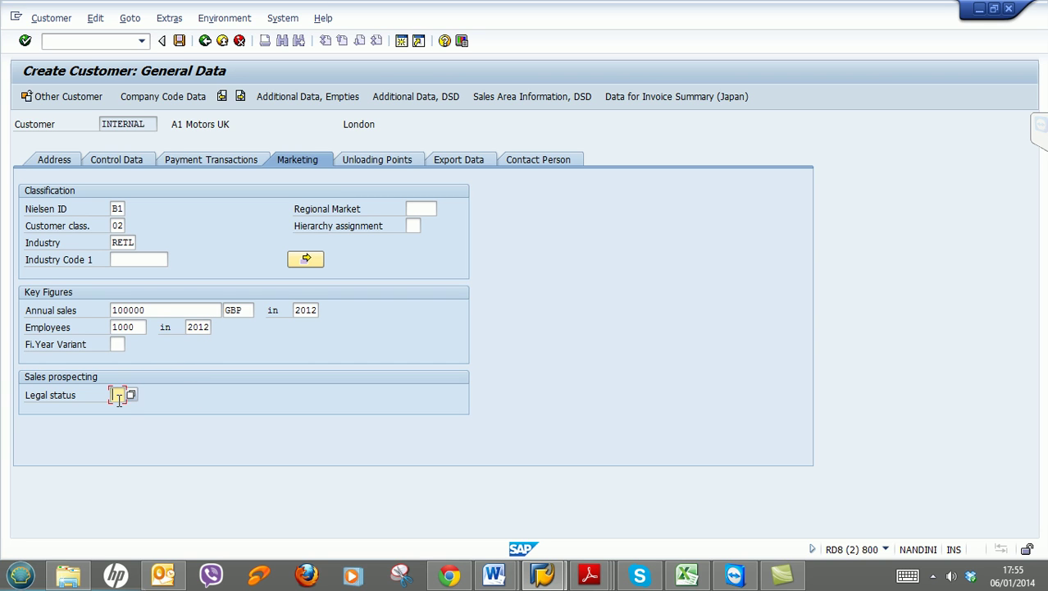
left_click(130, 396)
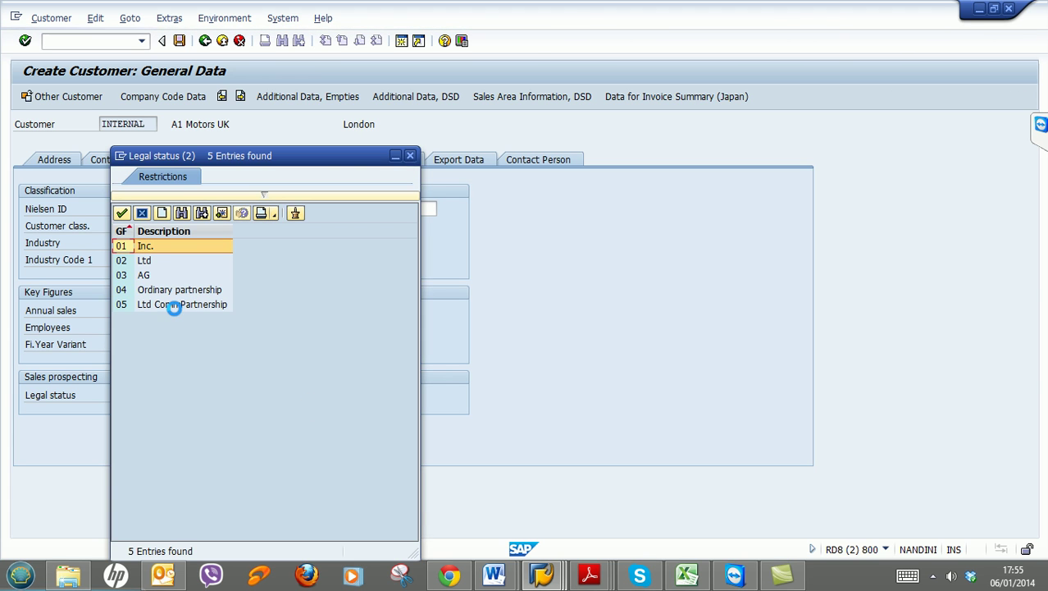
double_click(127, 263)
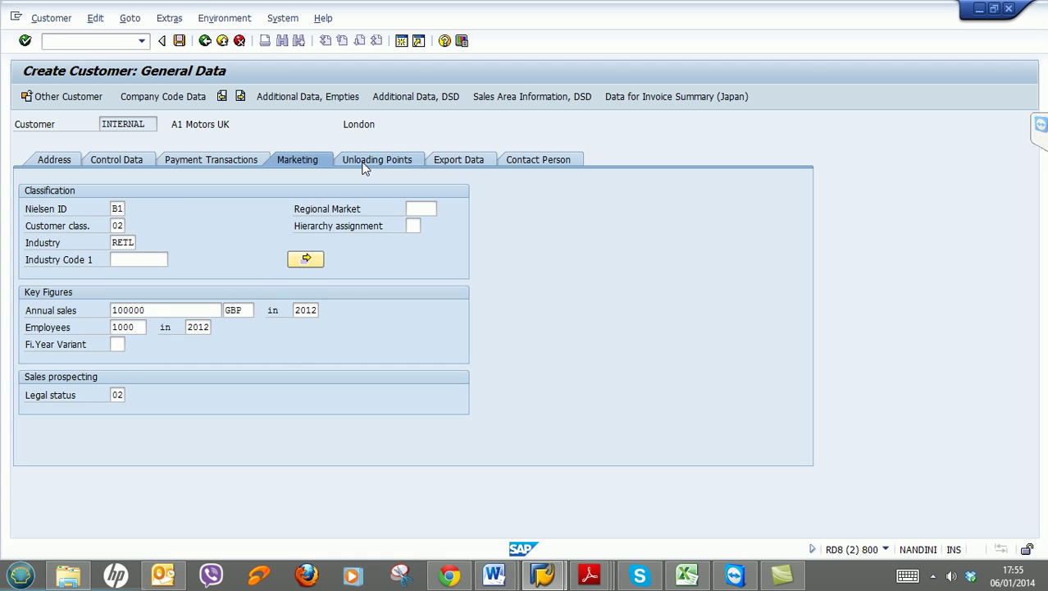
Look through the unloading points and export data, and enter the contact person's name and first name in the first contact row
left_click(365, 165)
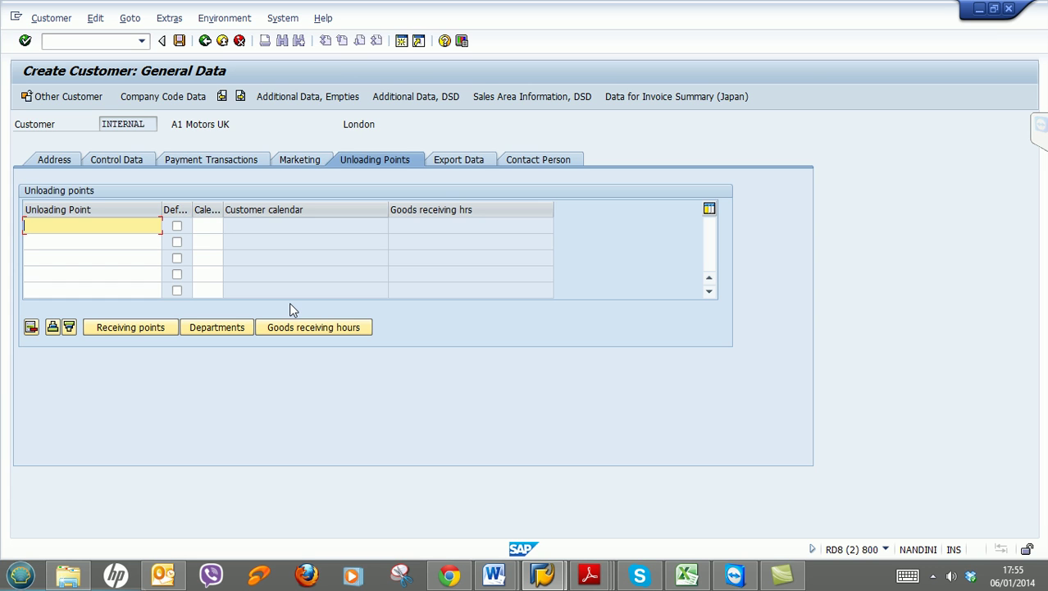
left_click(453, 161)
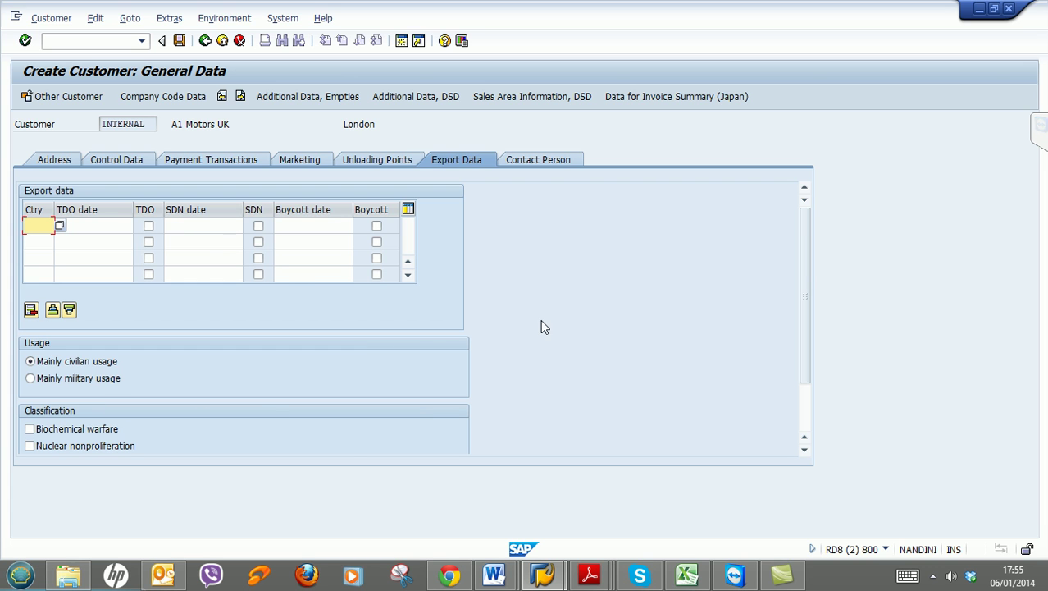
left_click(550, 165)
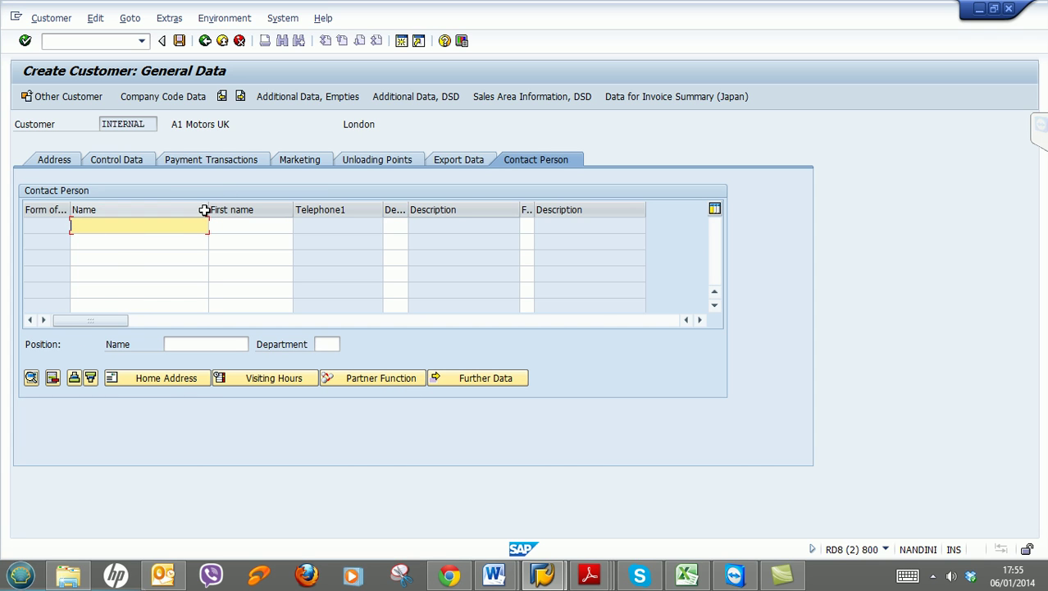
left_click_drag(113, 203, 146, 203)
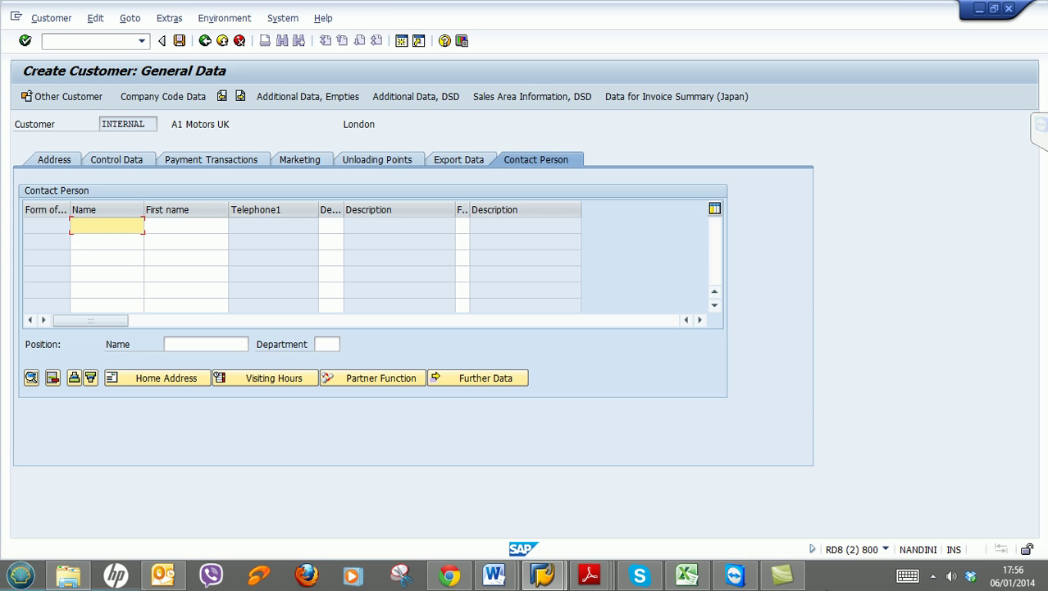
type("William")
key("Tab")
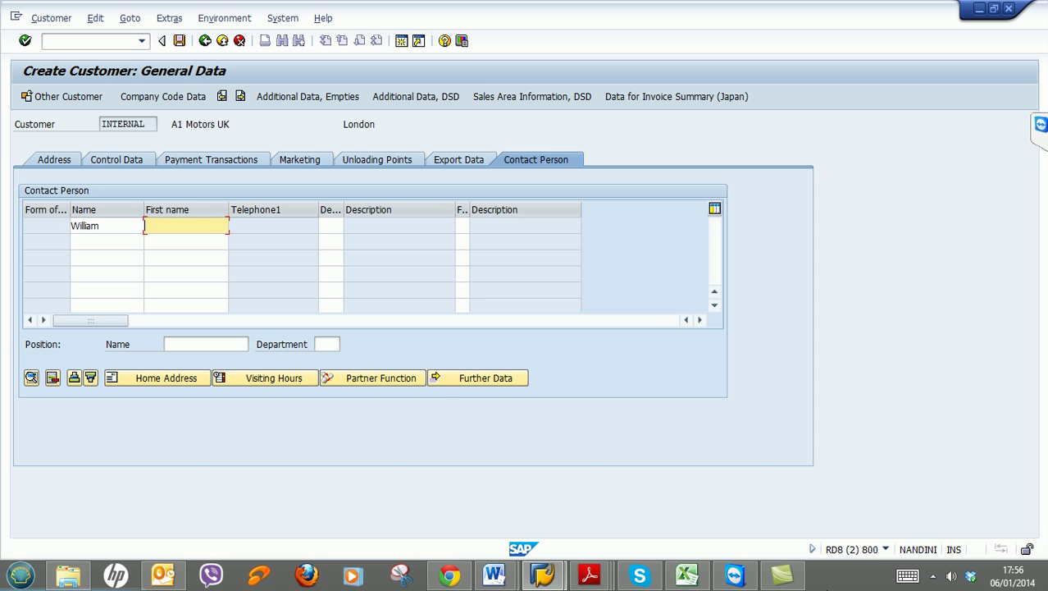
type("Mckenzie")
key("Tab")
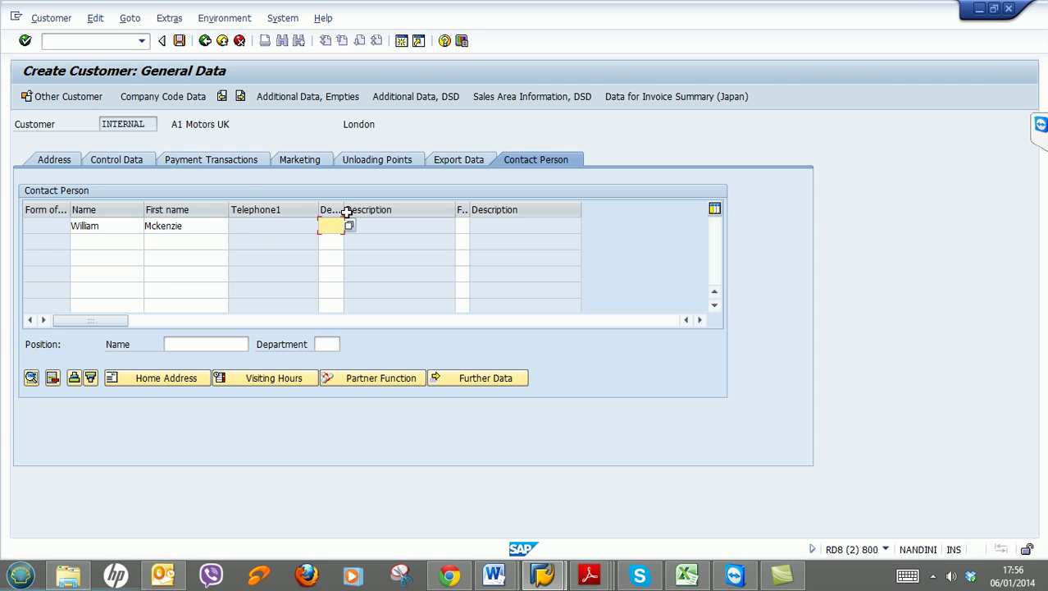
Widen the department column and set the contact person's department to 0002 (Purchasing) from its value list
left_click_drag(344, 209, 388, 207)
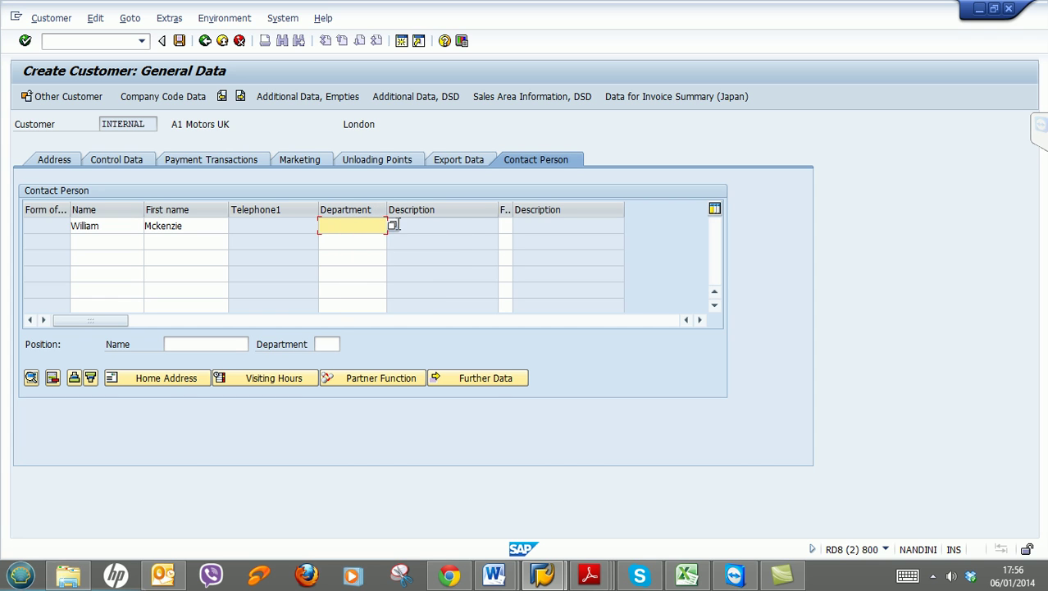
left_click(390, 228)
left_click(365, 228)
left_click(392, 225)
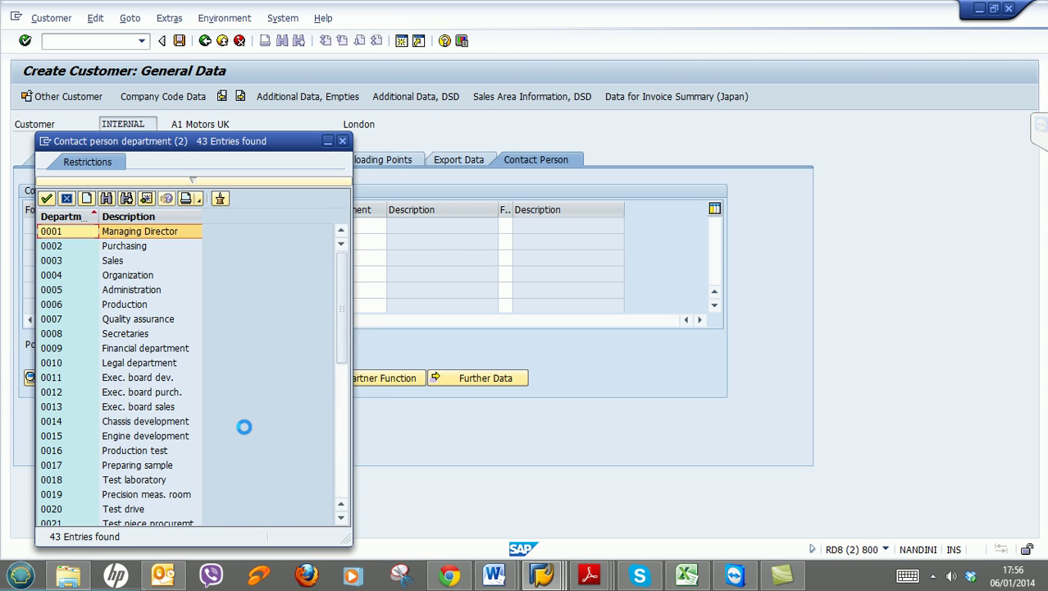
left_click_drag(213, 141, 863, 51)
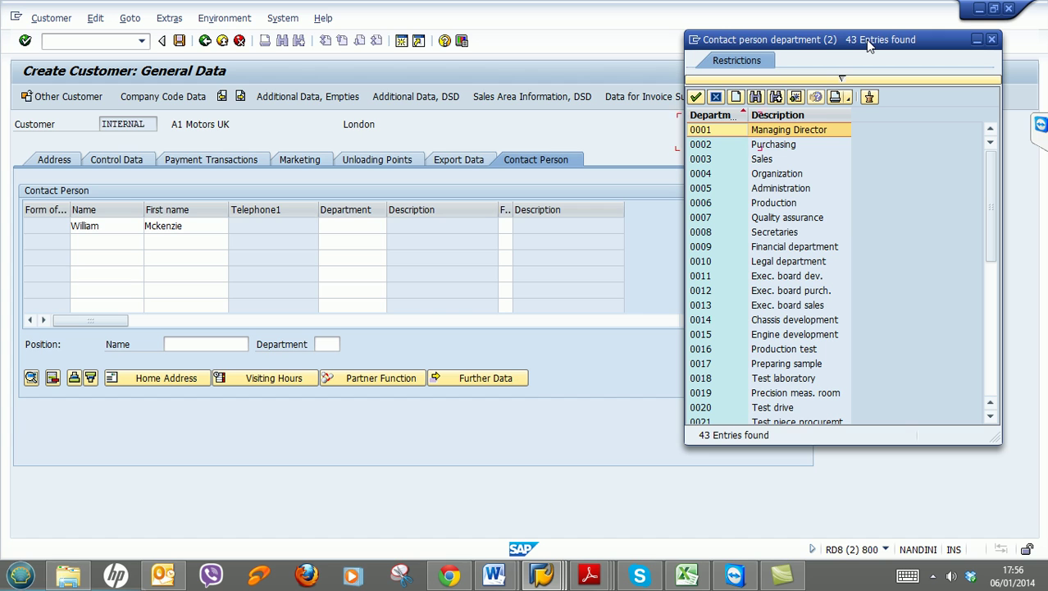
left_click(718, 158)
left_click(717, 145)
left_click(717, 159)
left_click(717, 148)
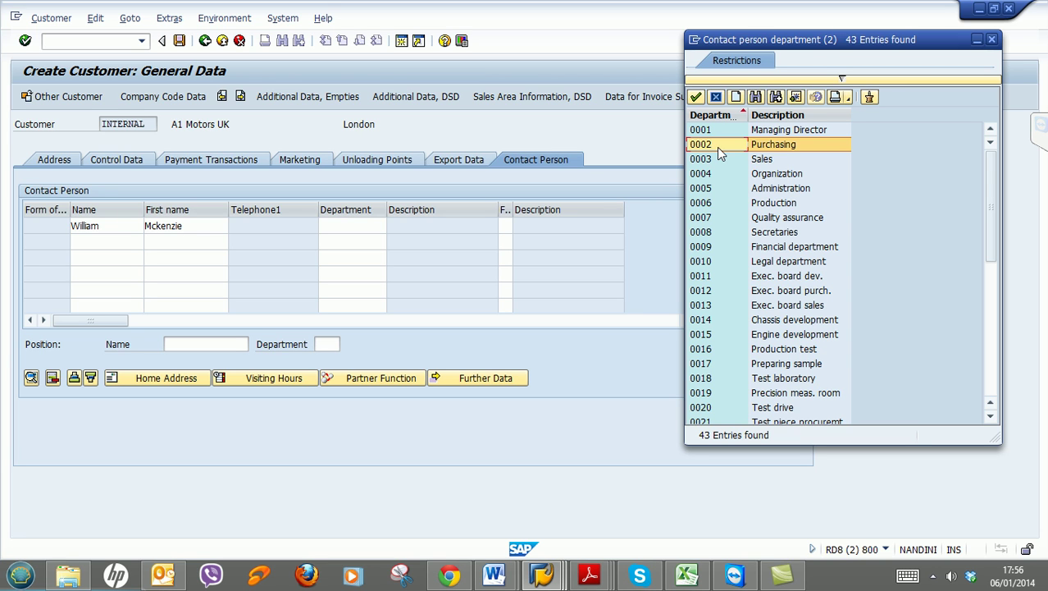
left_click(718, 158)
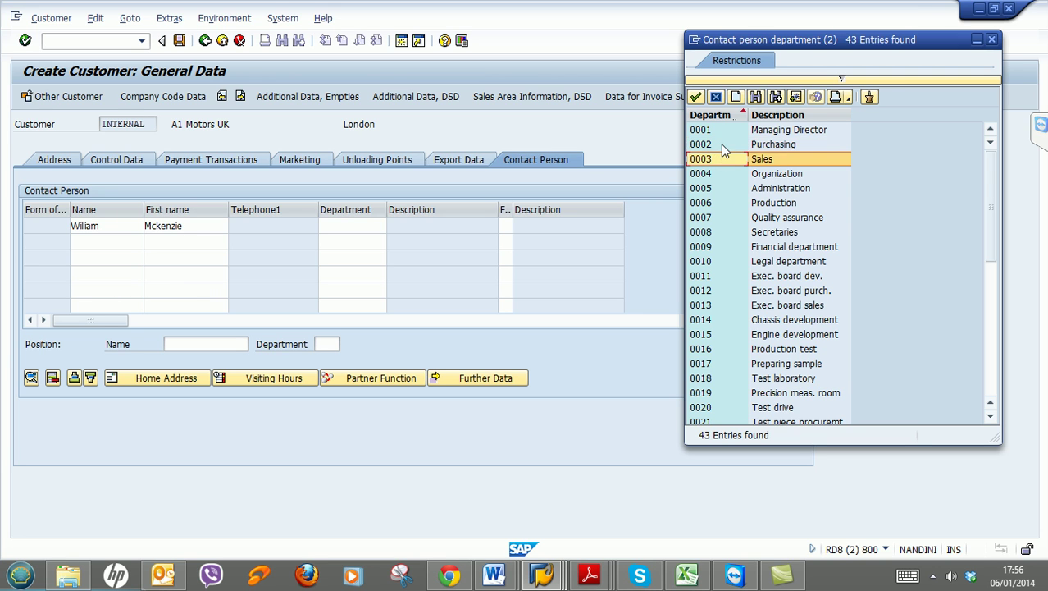
left_click(724, 145)
left_click(718, 160)
double_click(718, 144)
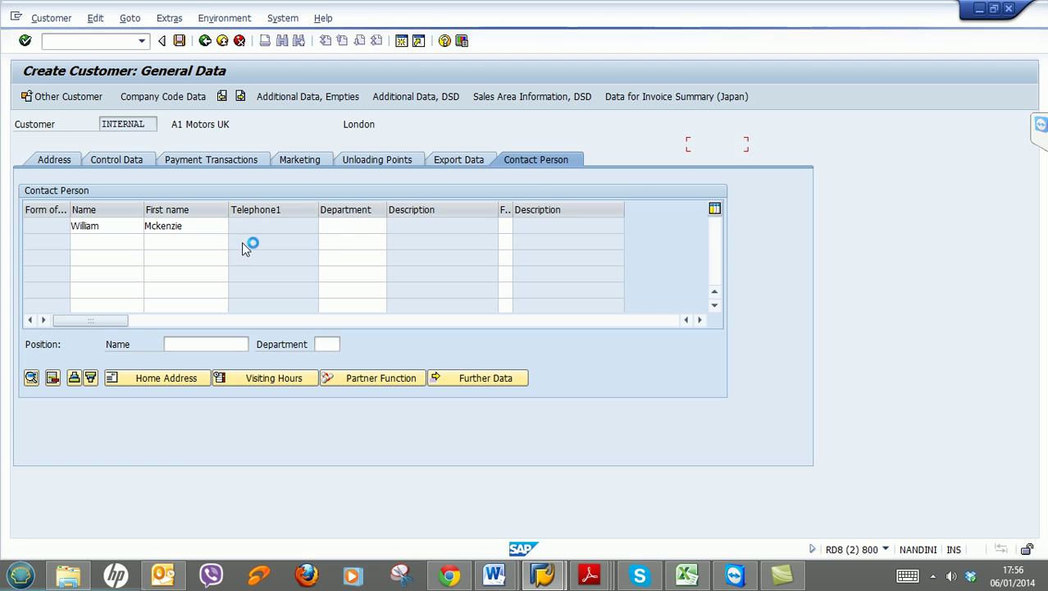
Widen the function column and set the contact person's function to 02 (Head of purchasing) from its value list
left_click_drag(512, 210, 572, 209)
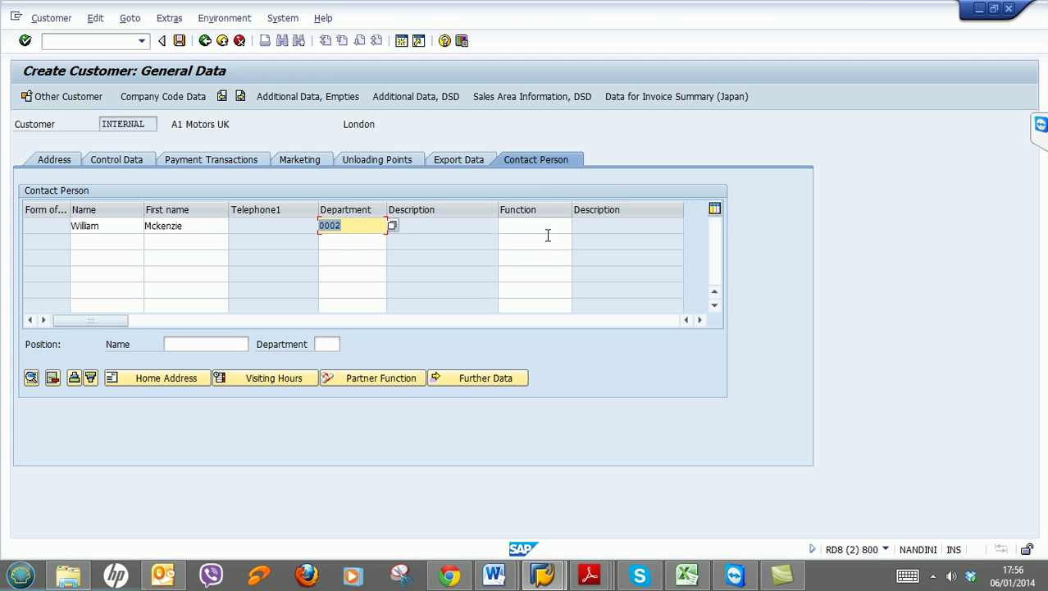
left_click(547, 233)
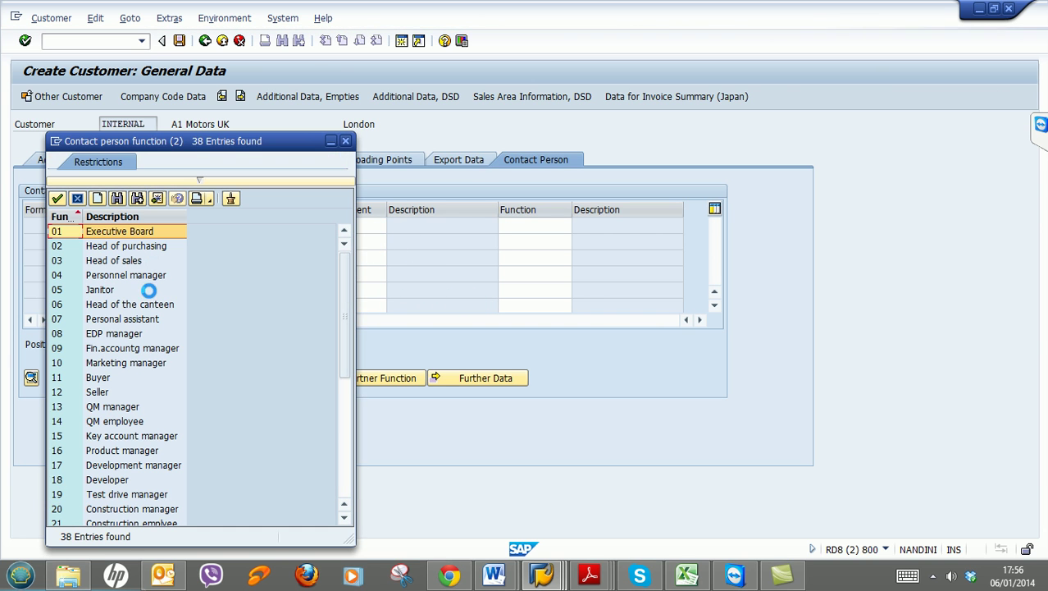
left_click(68, 248)
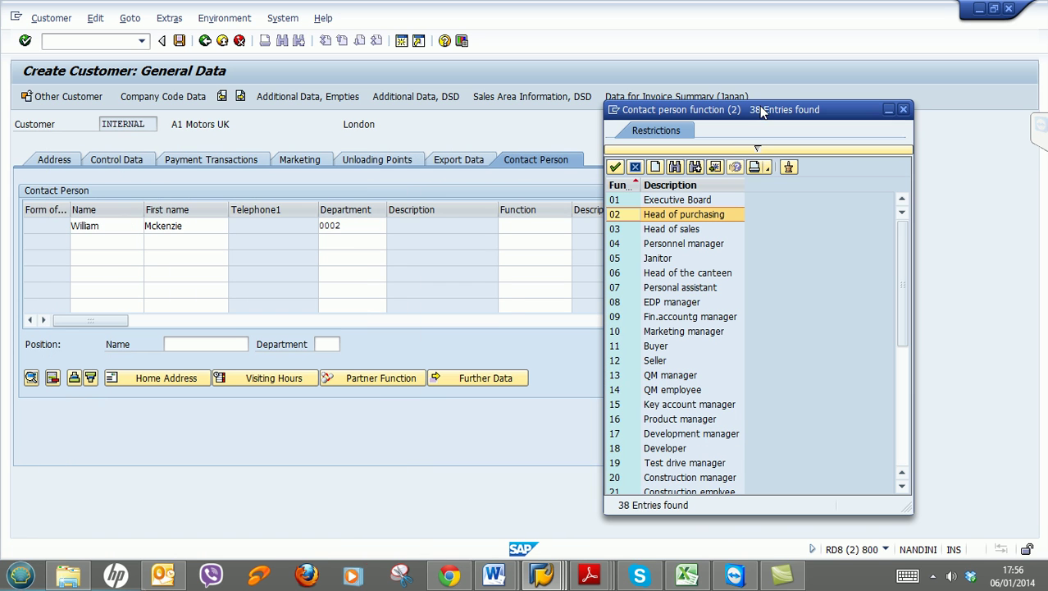
left_click_drag(205, 144, 763, 111)
double_click(632, 215)
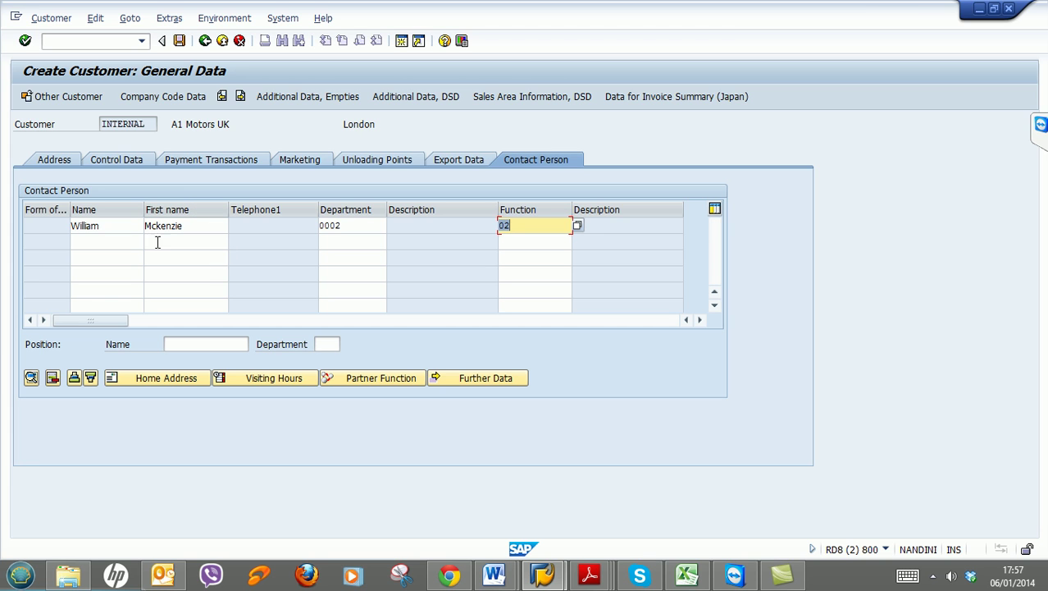
Return to the address data, then open the company code data and set the reconciliation account to 1500 (Customer Reconciliation A/C)
left_click(74, 161)
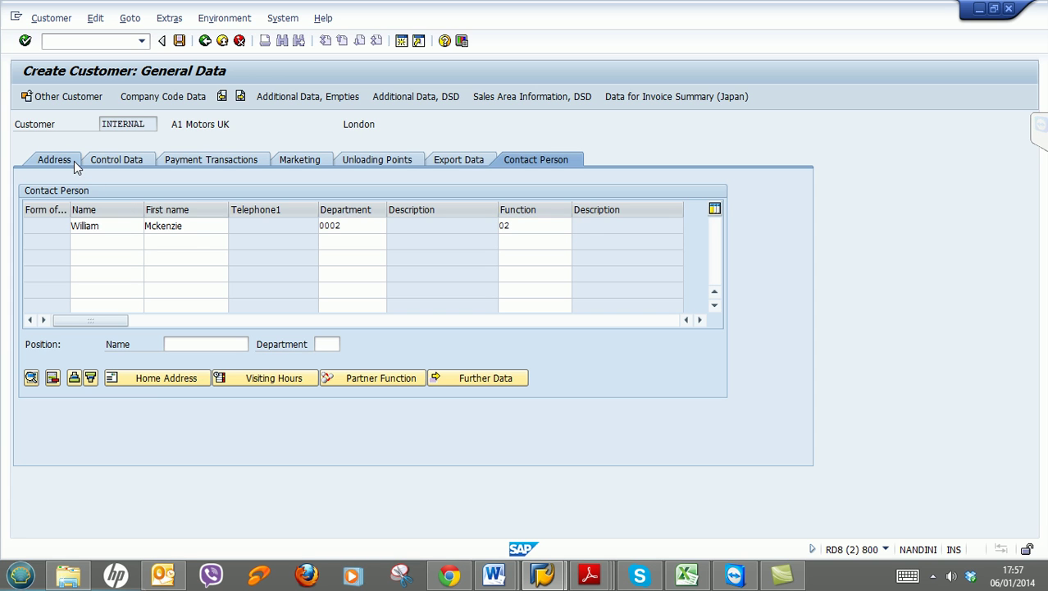
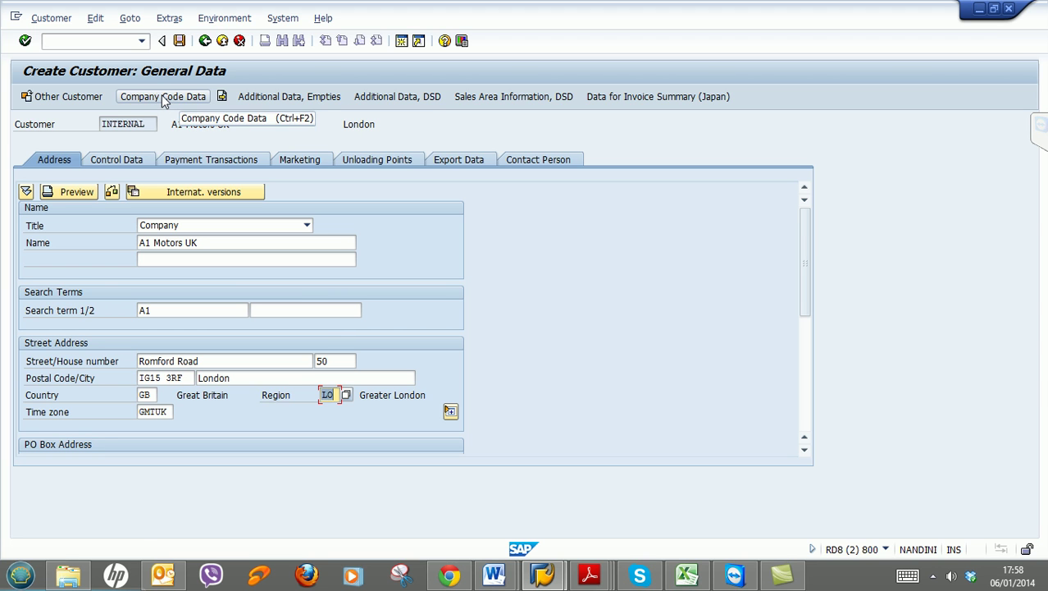
left_click(163, 97)
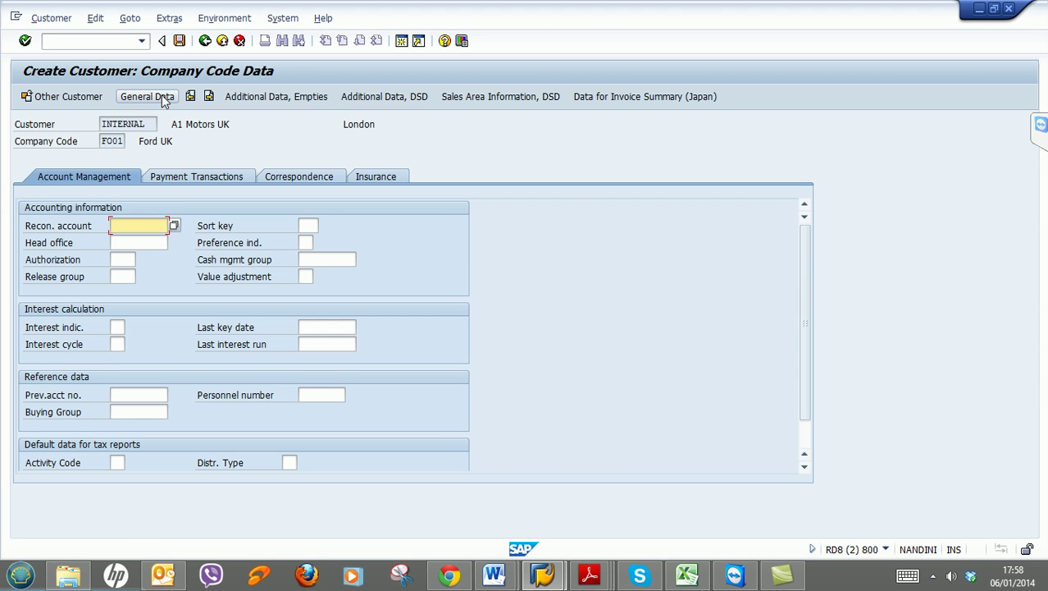
left_click(173, 226)
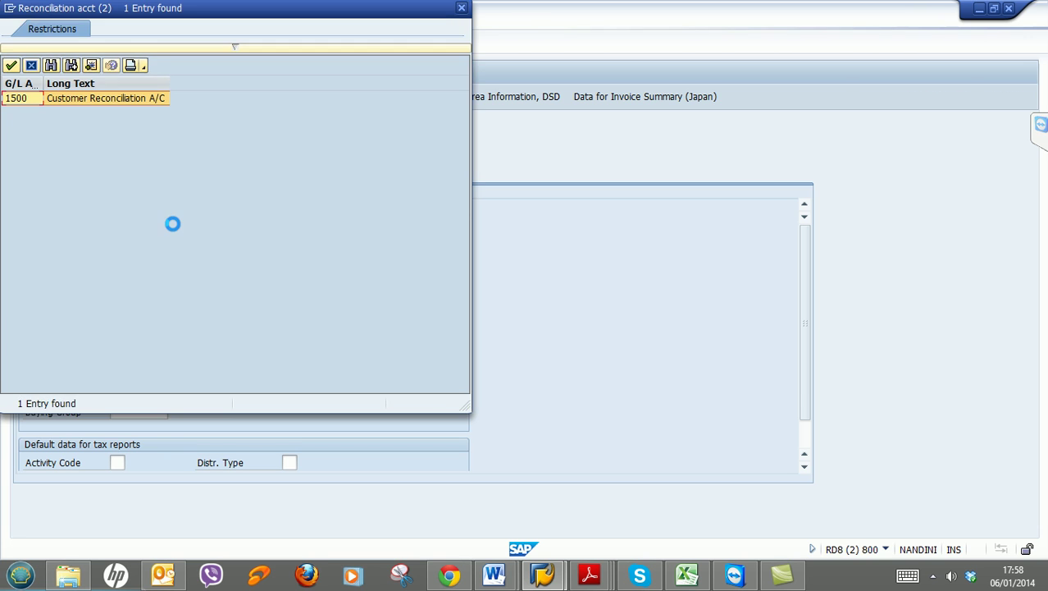
left_click_drag(277, 12, 948, 133)
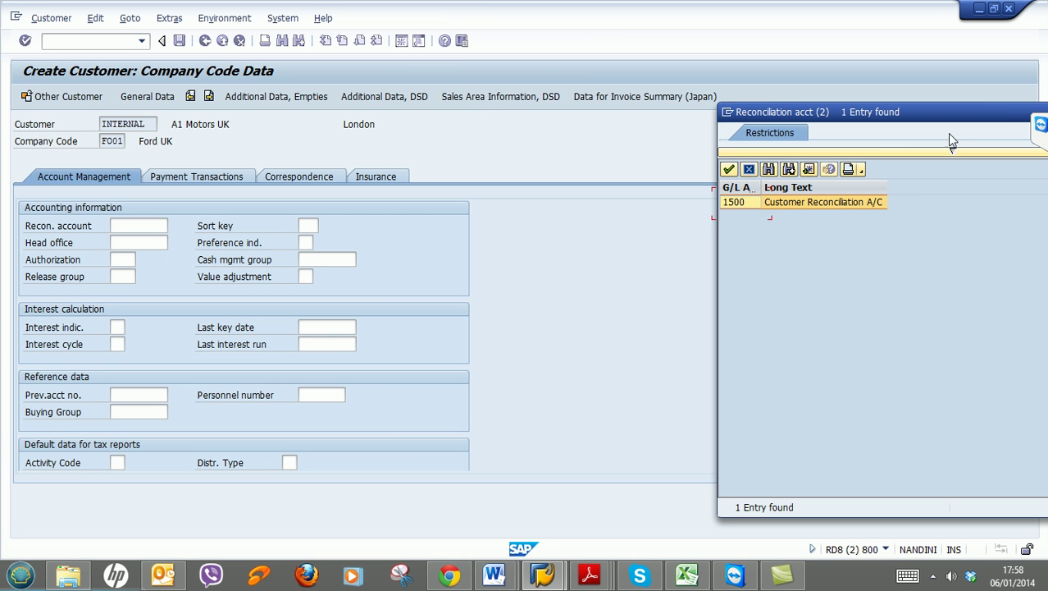
double_click(752, 205)
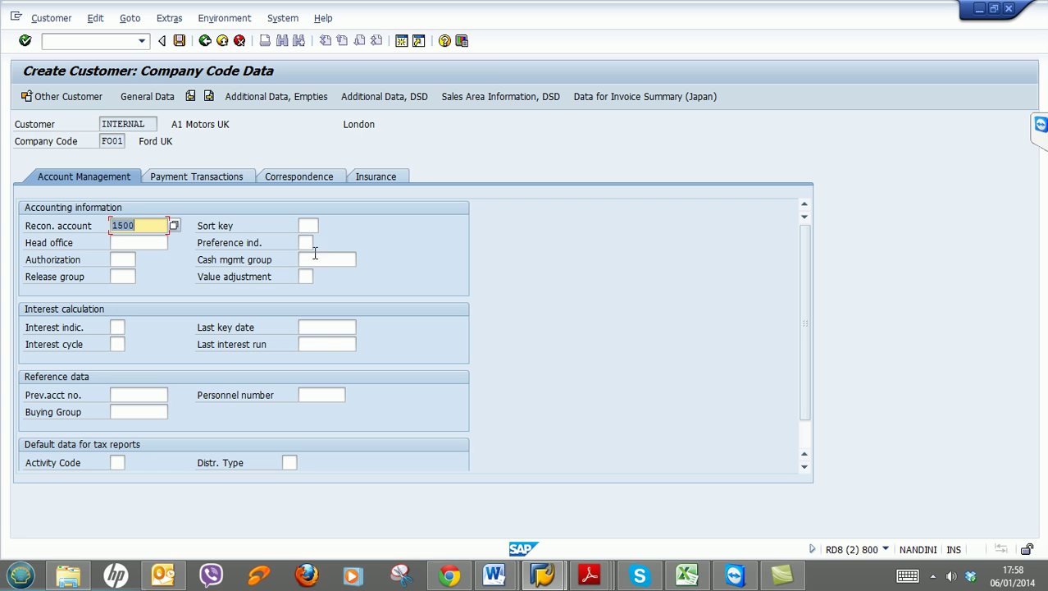
Look through the customer's payment transactions and correspondence data for the company code, and save the customer
left_click(212, 174)
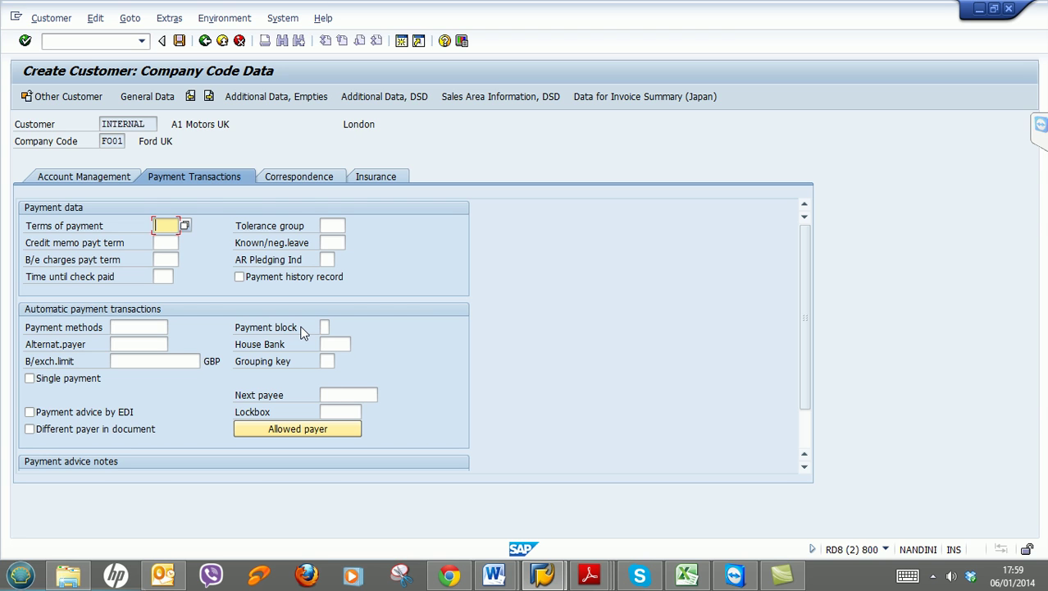
left_click(307, 177)
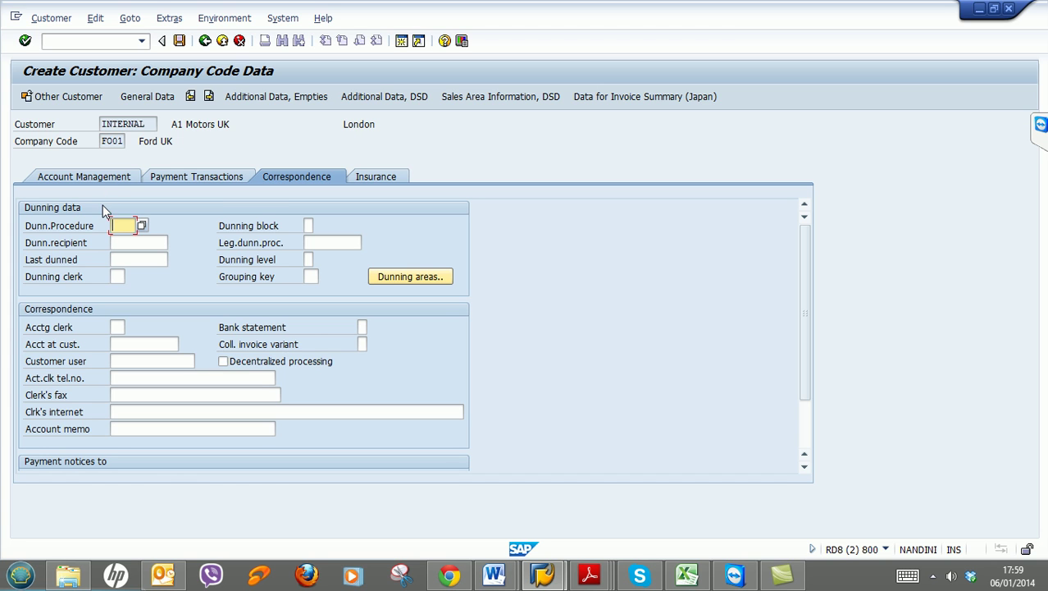
left_click(179, 41)
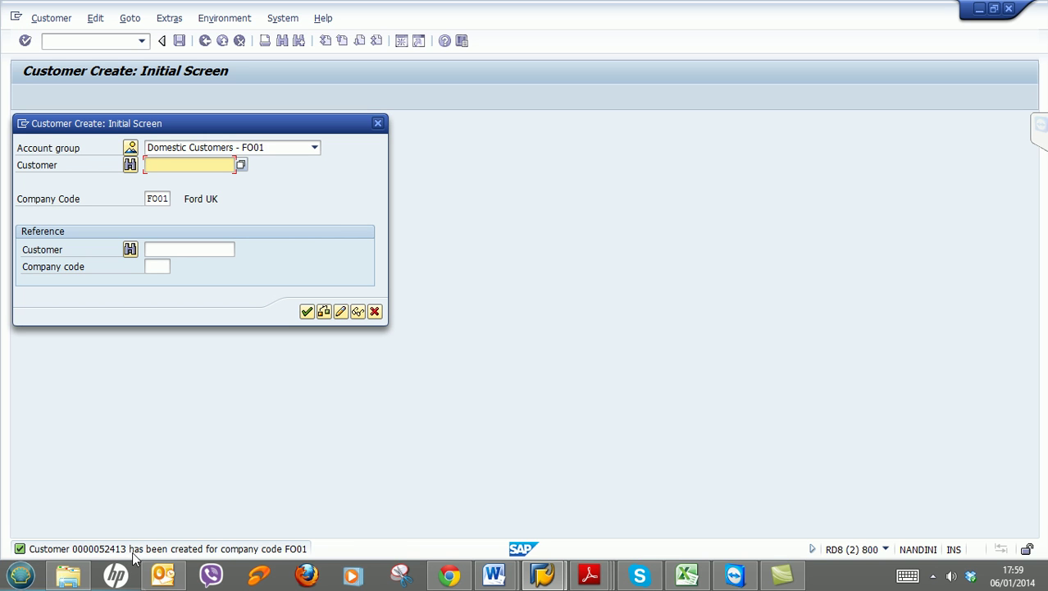
Check the current number of interval A1 in the number range session and return to the customer creation session
left_click(562, 581)
left_click(484, 519)
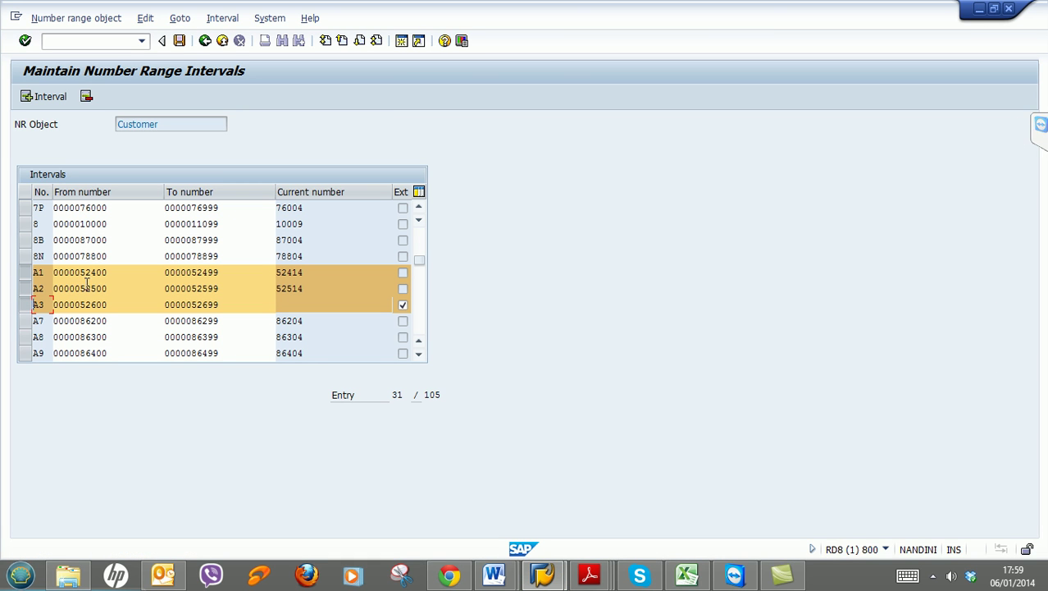
left_click_drag(307, 276, 278, 276)
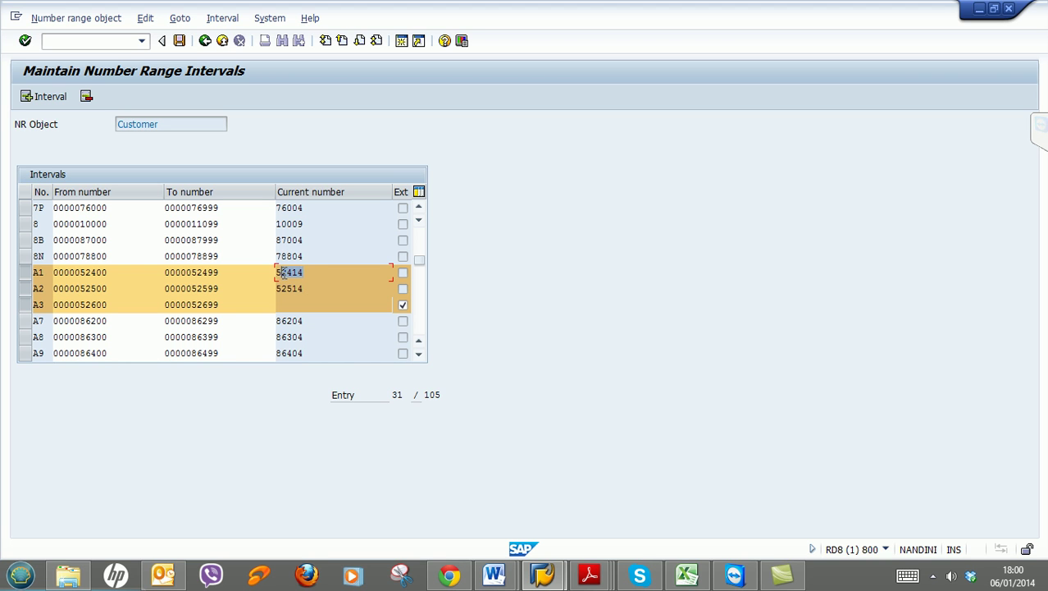
left_click(563, 578)
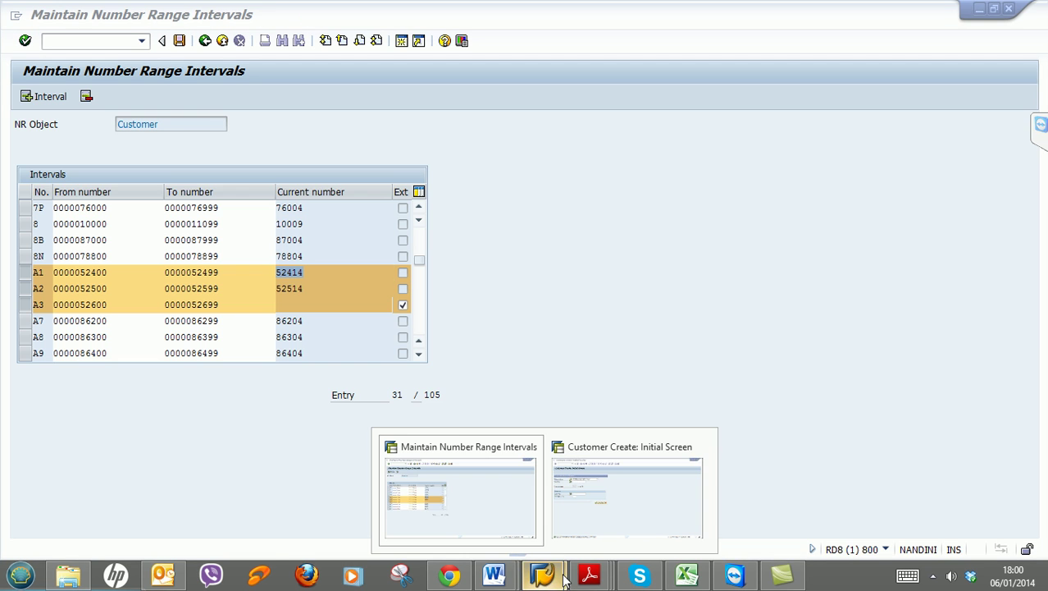
left_click(628, 493)
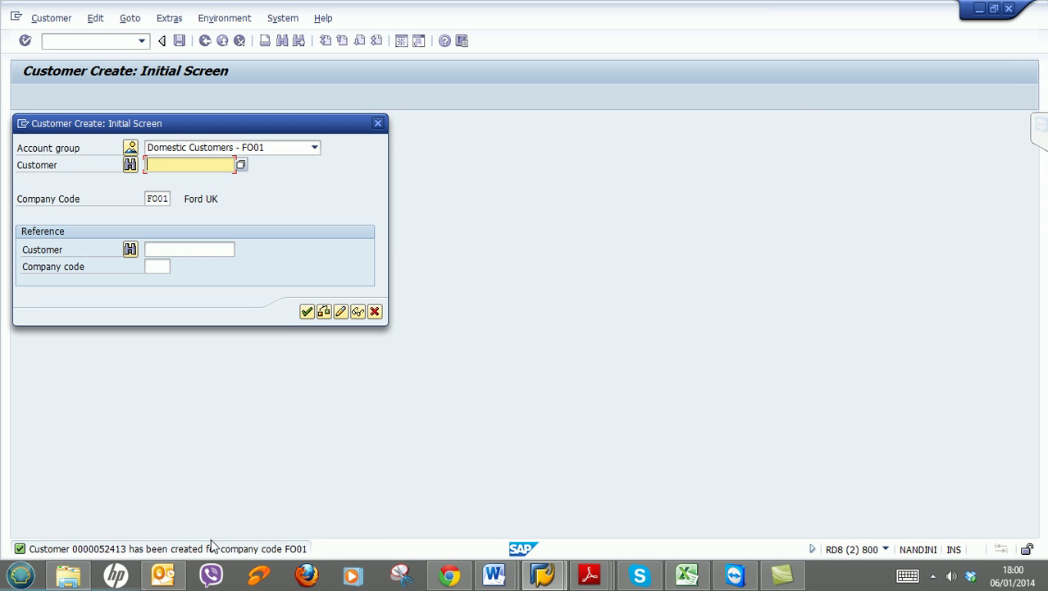
Reopen the number range intervals, leave only interval A1 selected, and return to the customer creation session
left_click(552, 581)
left_click(512, 525)
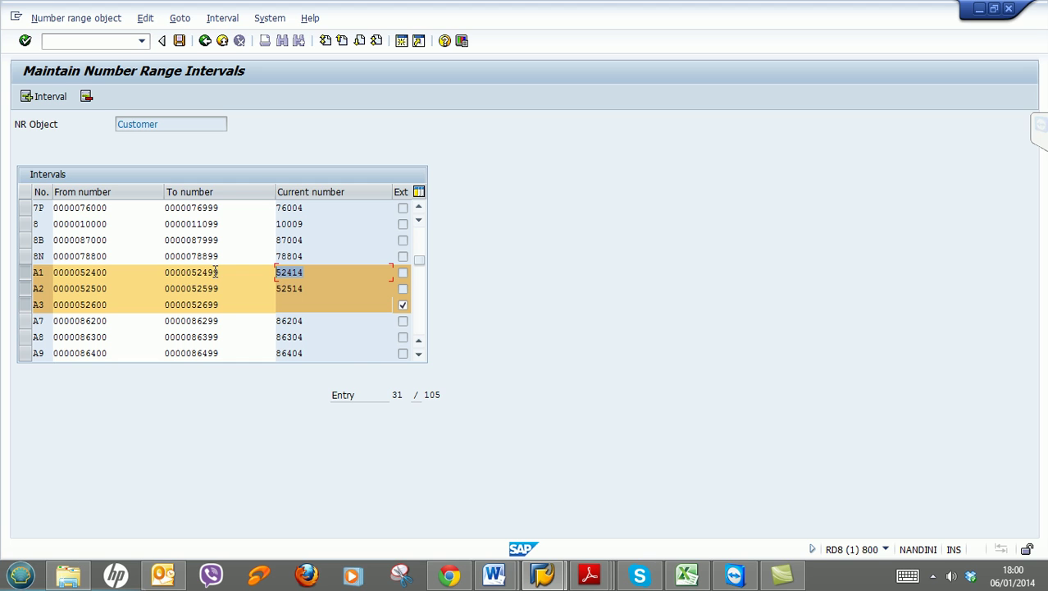
left_click(26, 272)
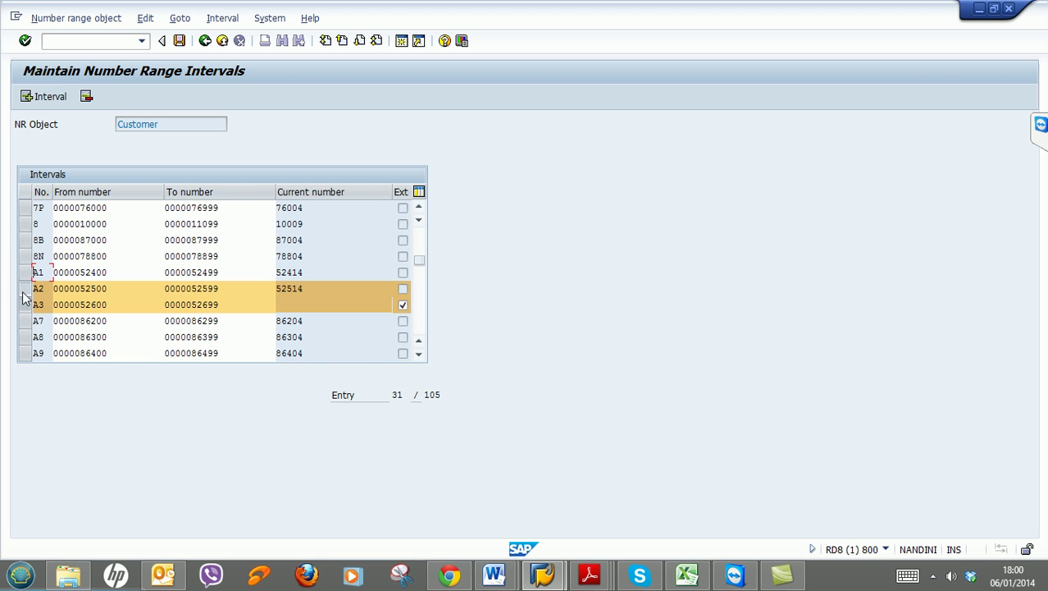
left_click(25, 291)
left_click(27, 306)
left_click(30, 276)
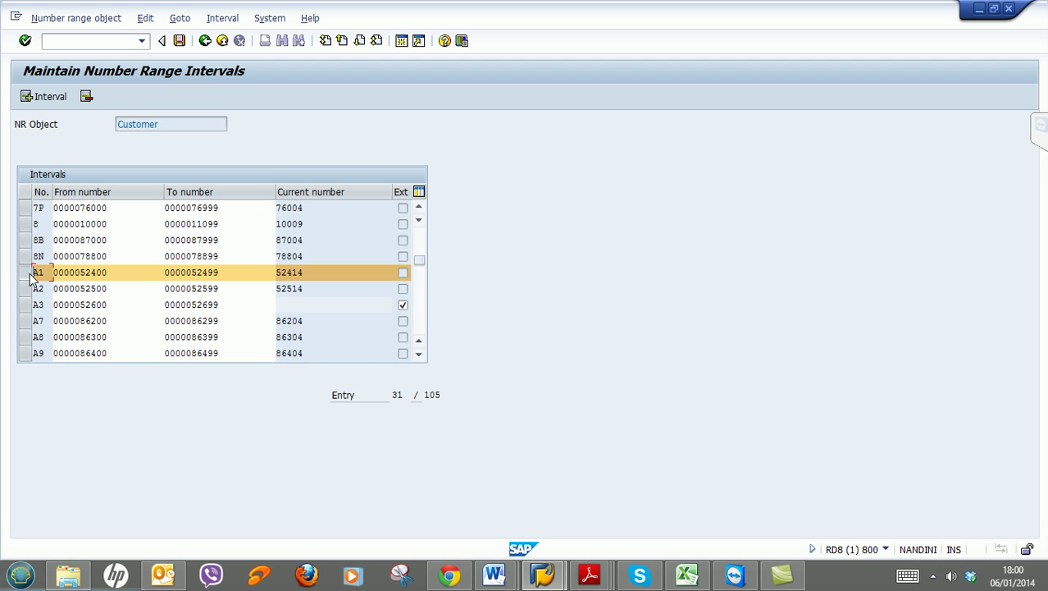
left_click(979, 9)
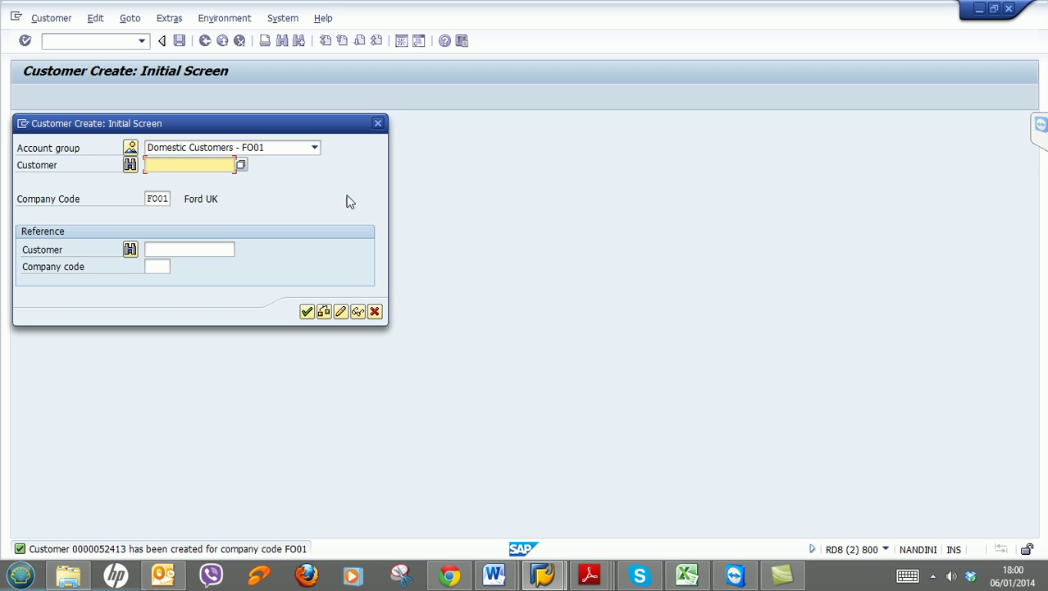
Start a new customer in company code FO01 with the account group Foreign Customers - FO01
left_click(315, 149)
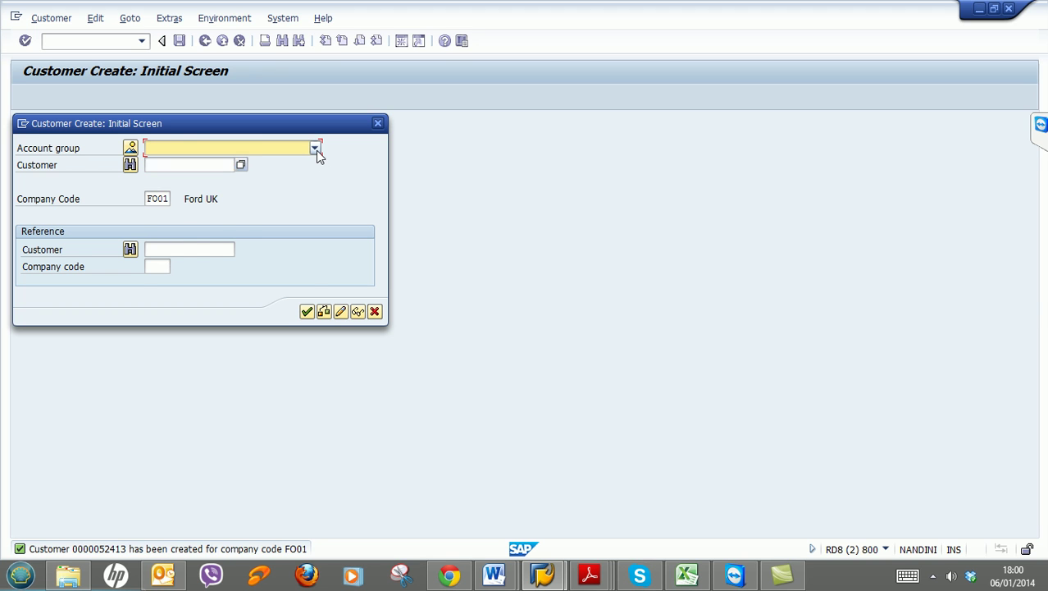
key("Down")
key("Down")
key("Down")
key("Down")
key("Down")
key("Down")
key("Down")
key("Down")
key("Down")
key("Down")
key("Down")
key("Down")
key("Down")
key("Down")
key("Down")
key("Down")
key("Down")
key("Down")
key("Down")
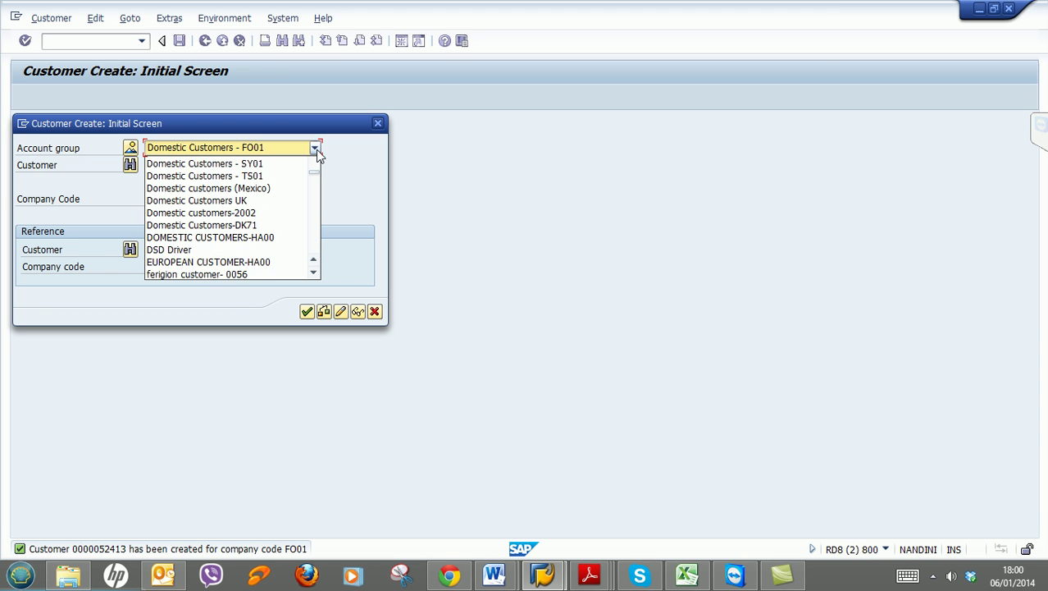
key("Down")
key("Down")
key("Down")
key("Down")
key("Down")
key("Down")
key("Down")
key("Down")
key("Down")
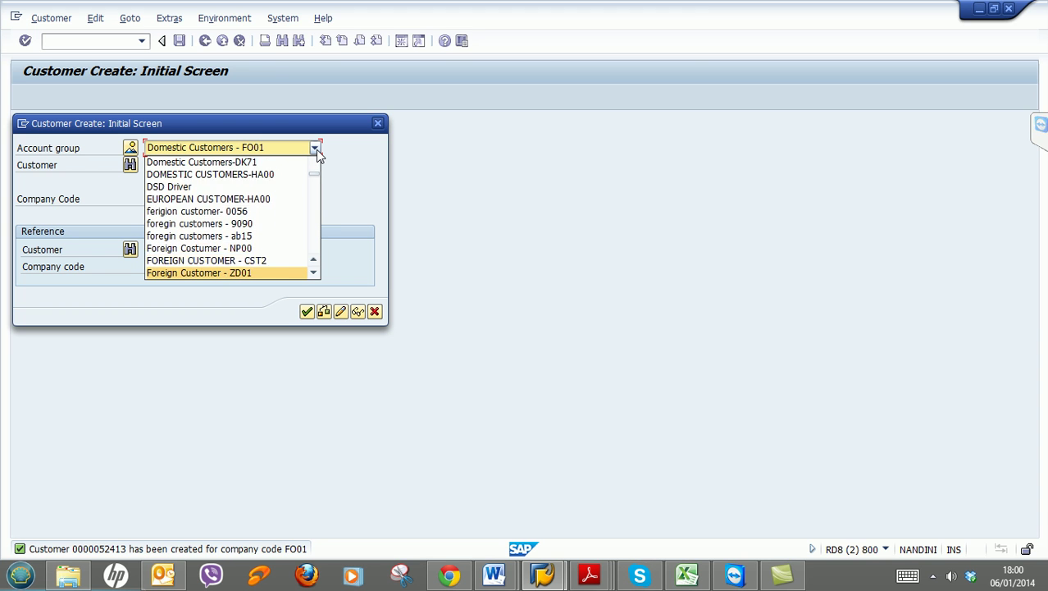
key("Down")
key("Down")
key("Down")
key("Down")
key("Down")
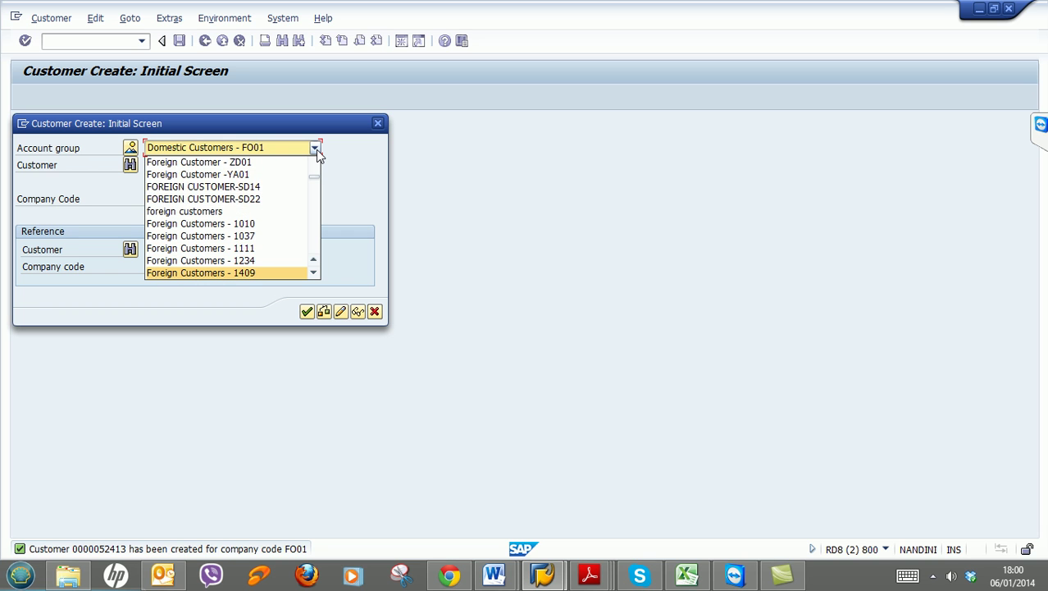
key("Down")
key("Down")
key("Down")
key("Down")
key("Down")
key("Down")
key("Down")
key("Down")
key("Down")
key("Down")
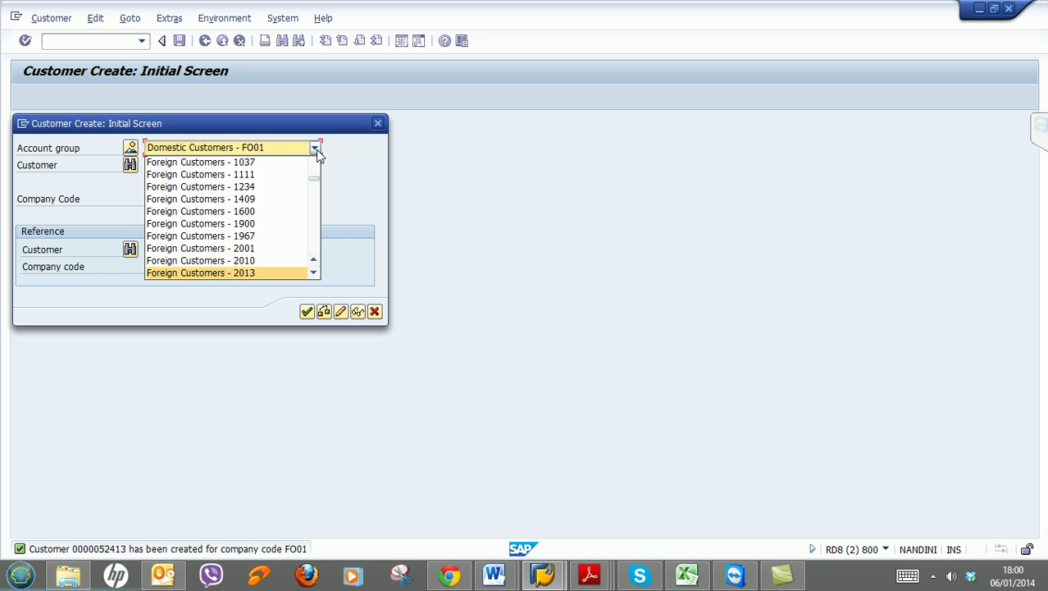
key("Down")
key("Down")
key("Down")
key("Down")
key("Down")
key("Down")
key("Down")
key("Down")
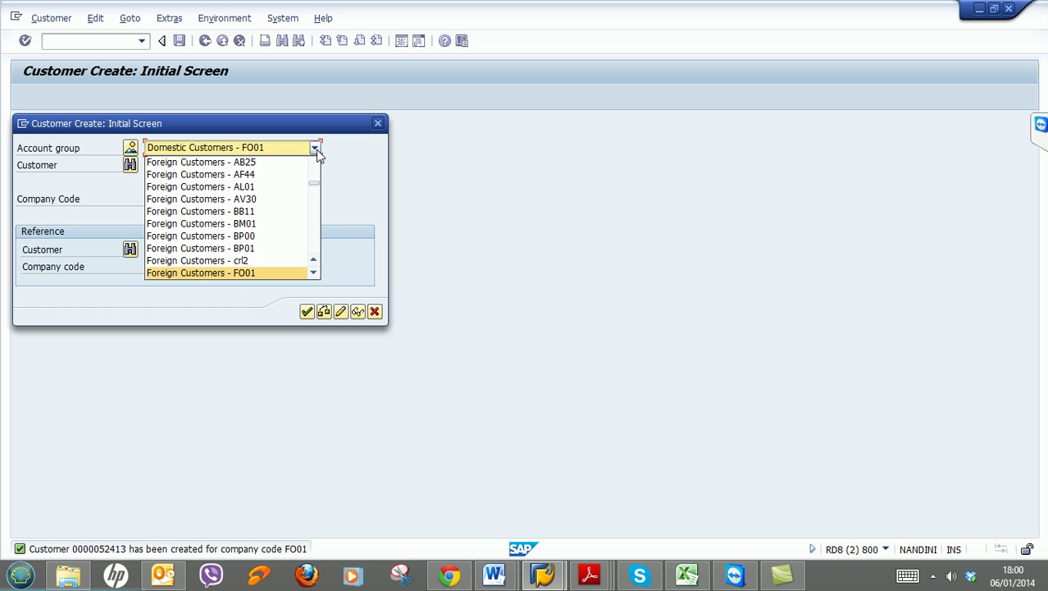
left_click(258, 273)
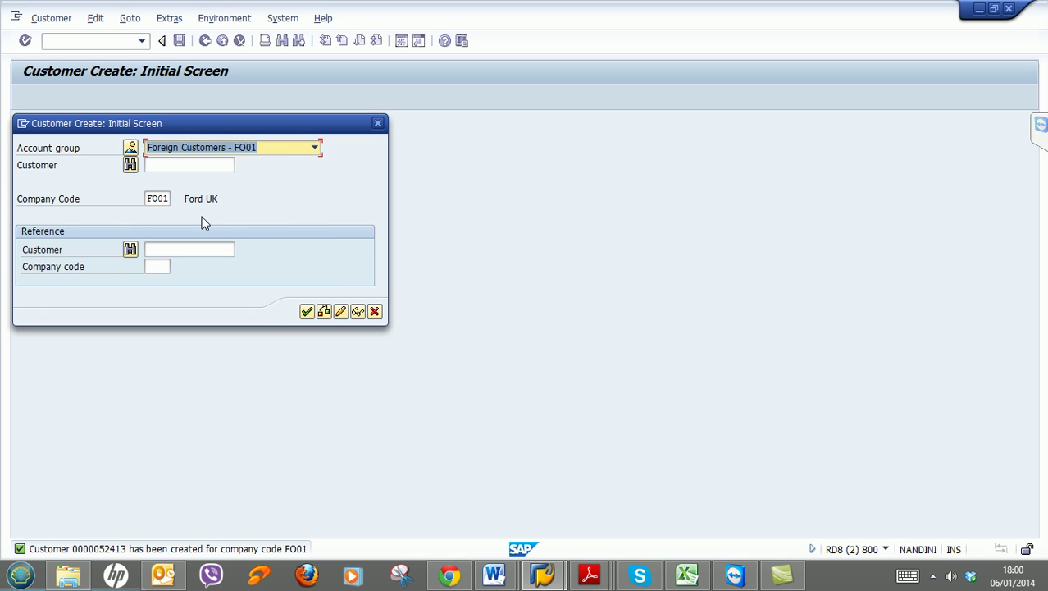
left_click(306, 313)
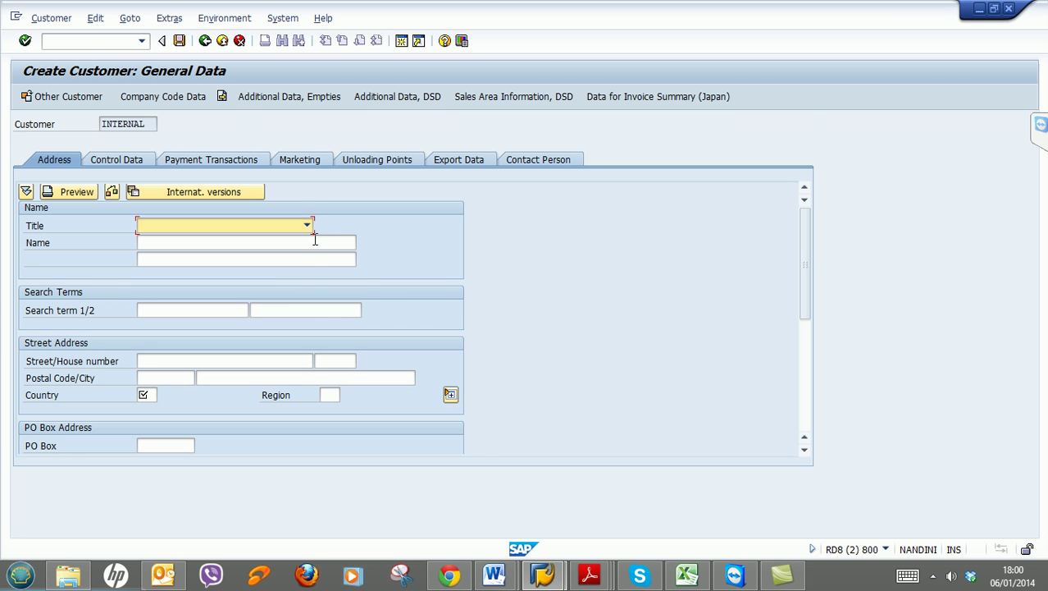
Set the customer's title to Company, the name to German Motors and the first search term to German
left_click(306, 225)
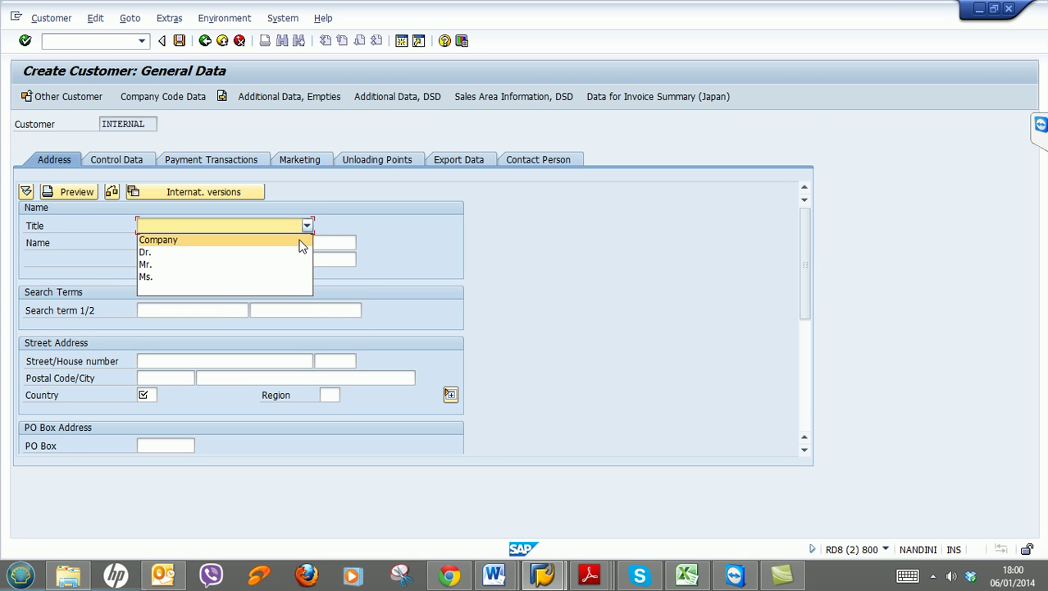
left_click(299, 240)
left_click(267, 242)
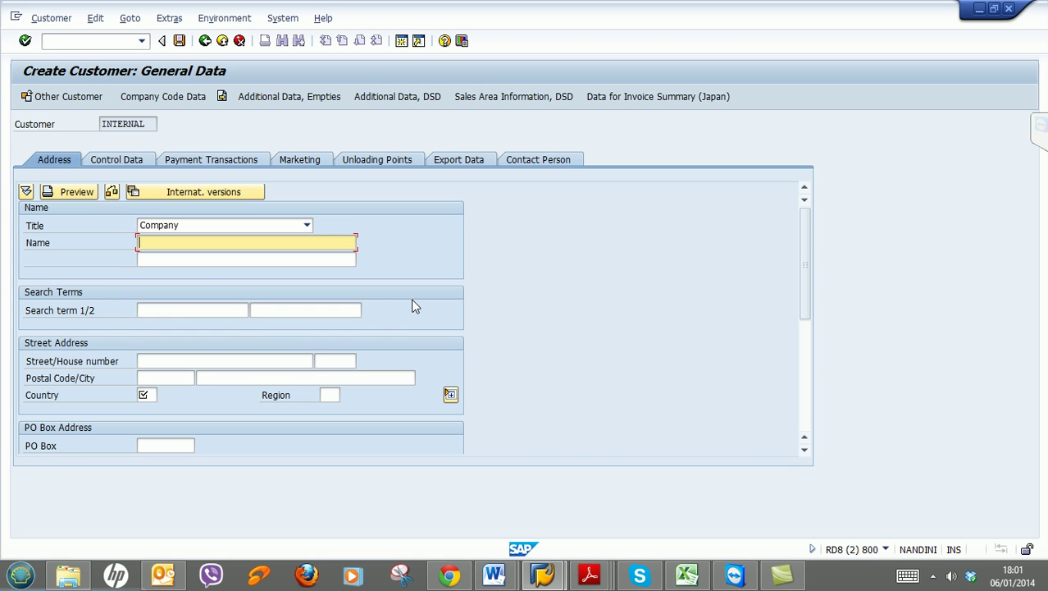
type("German Motors")
key("Tab")
key("Tab")
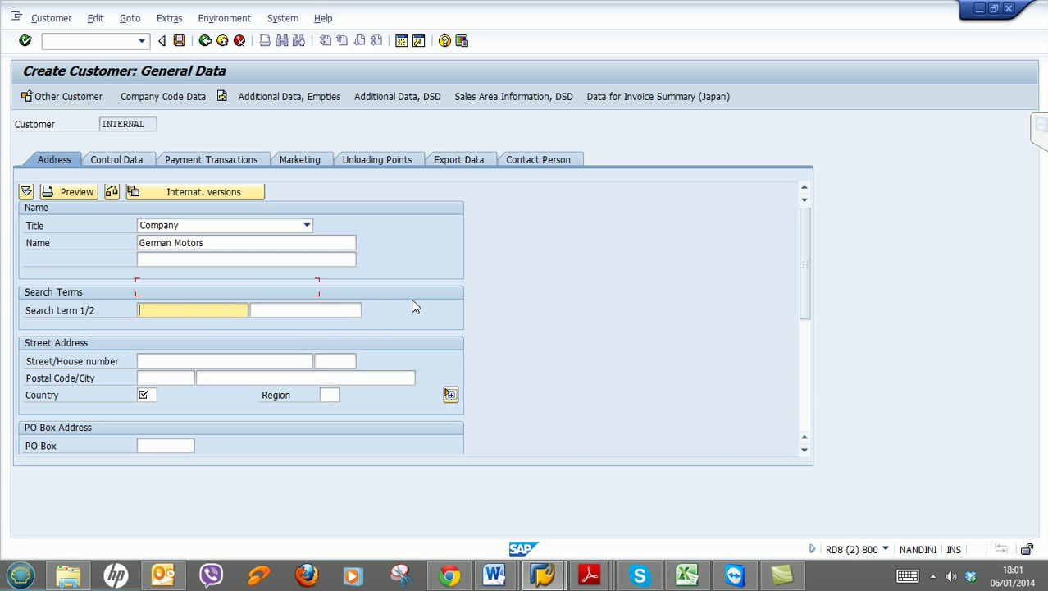
type("German")
Enter the customer's street, house number and city in the street address
left_click(276, 359)
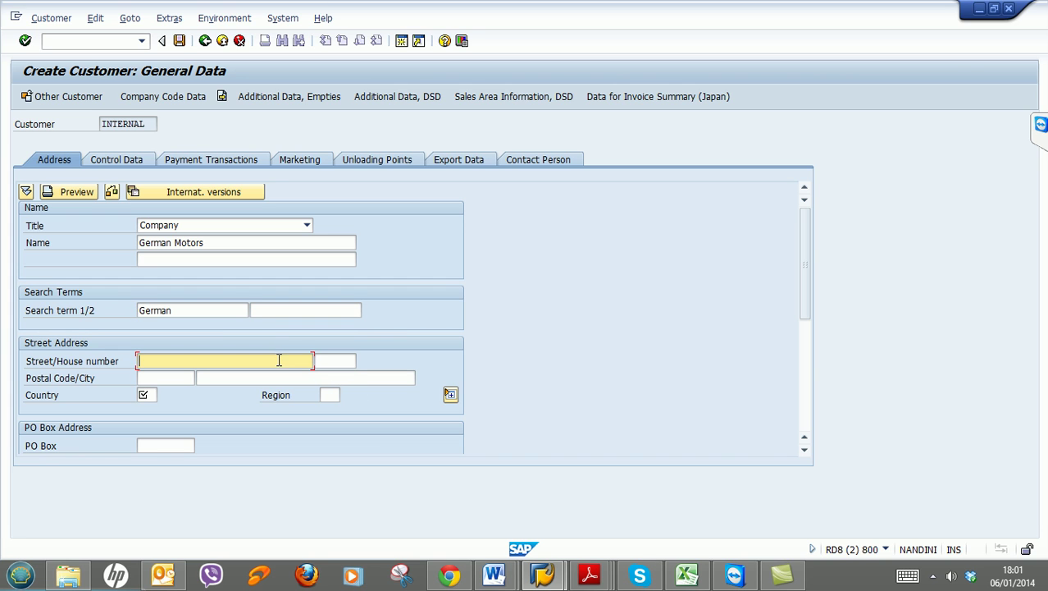
type("erlin Road")
key("Tab")
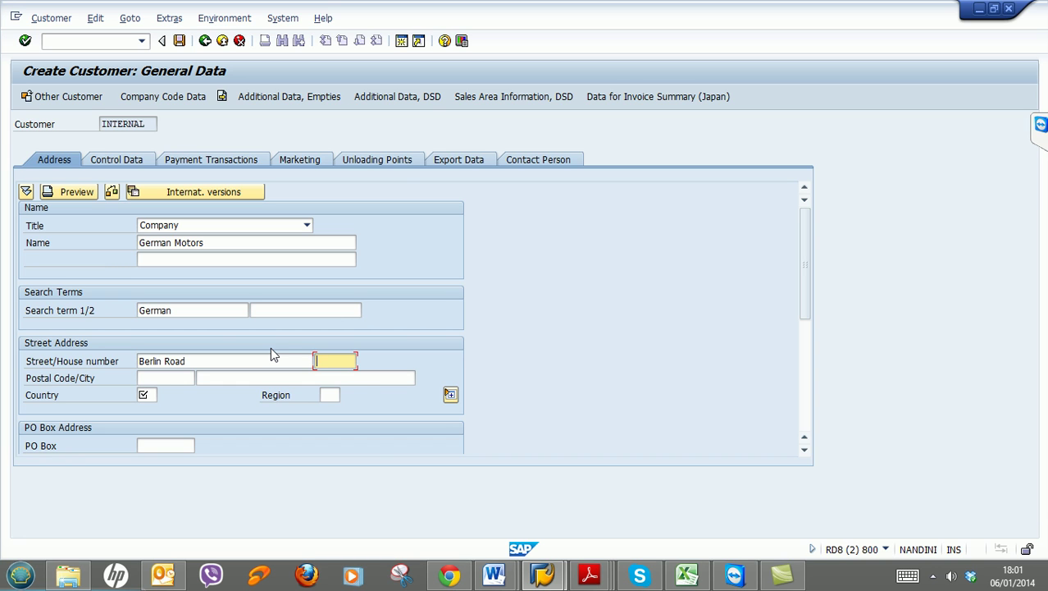
type("80")
key("Tab")
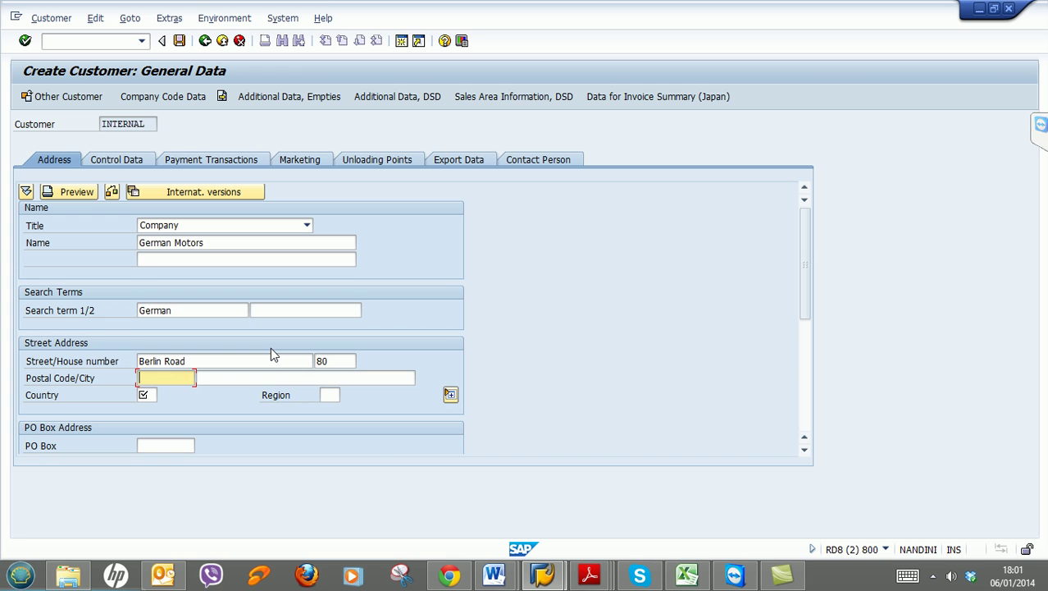
key("Tab")
type("Berlin")
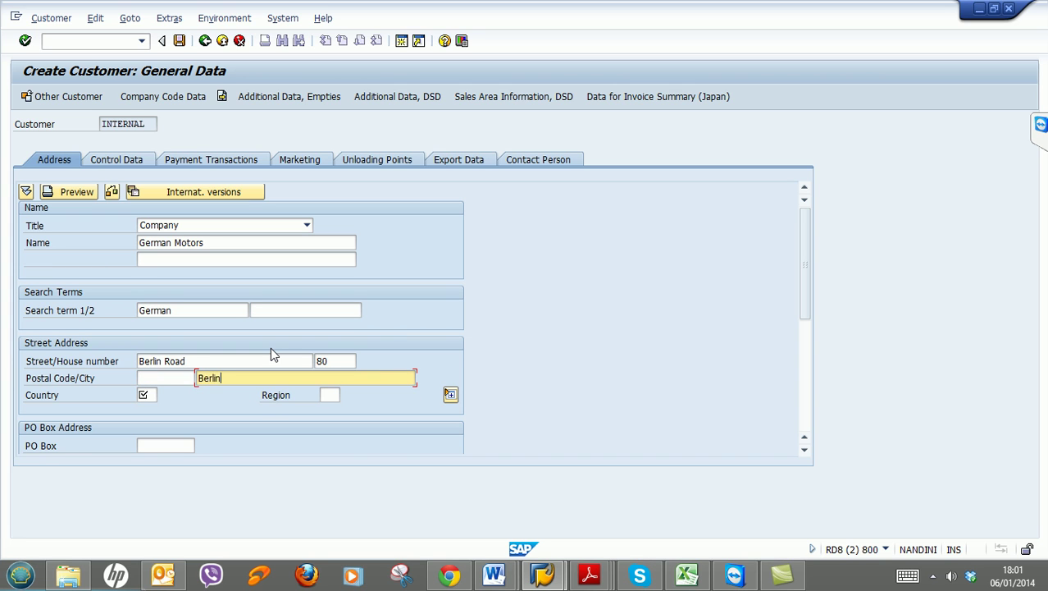
Set the customer's country to Germany (DE) from the list of country keys
key("Tab")
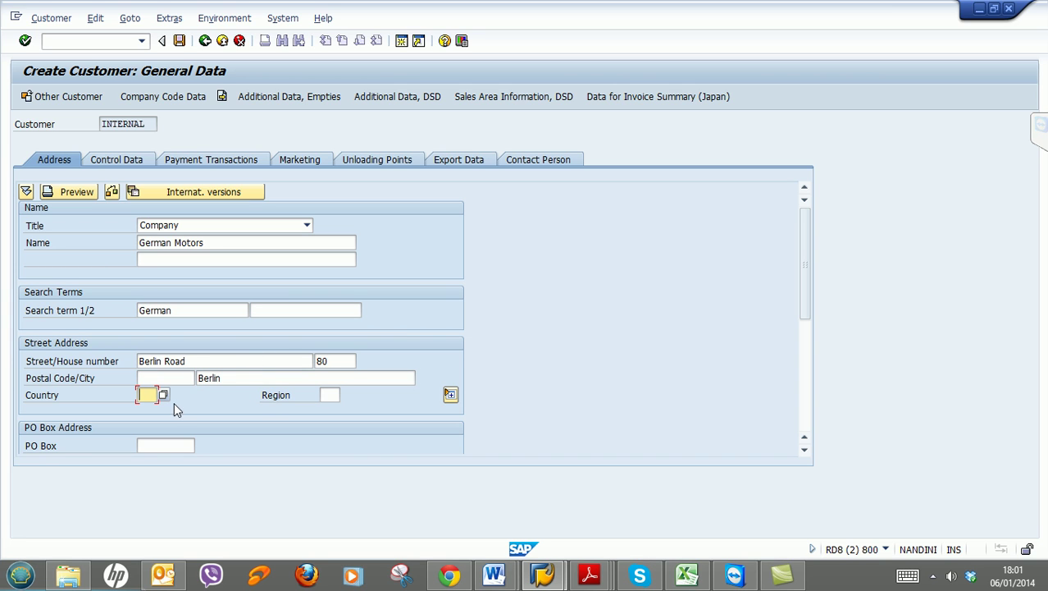
left_click(163, 396)
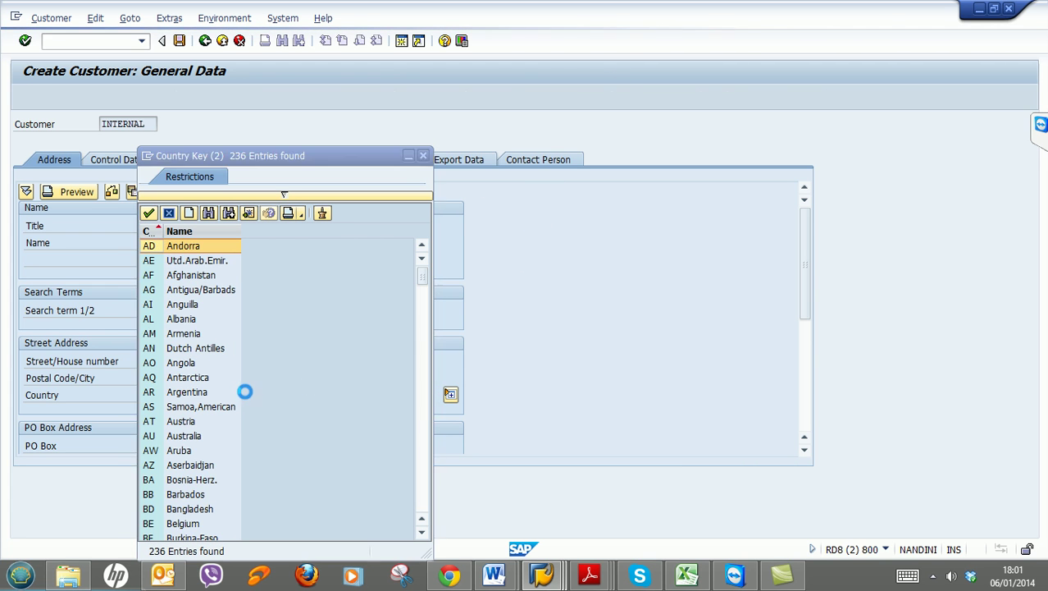
scroll(247, 384, "down", 1)
scroll(294, 353, "down", 10)
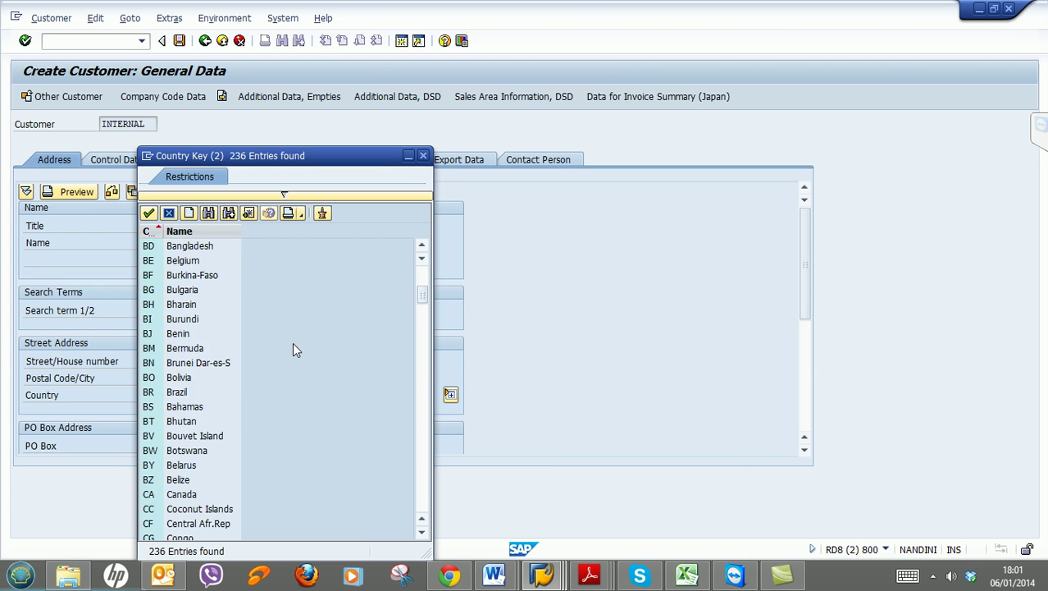
scroll(302, 342, "down", 4)
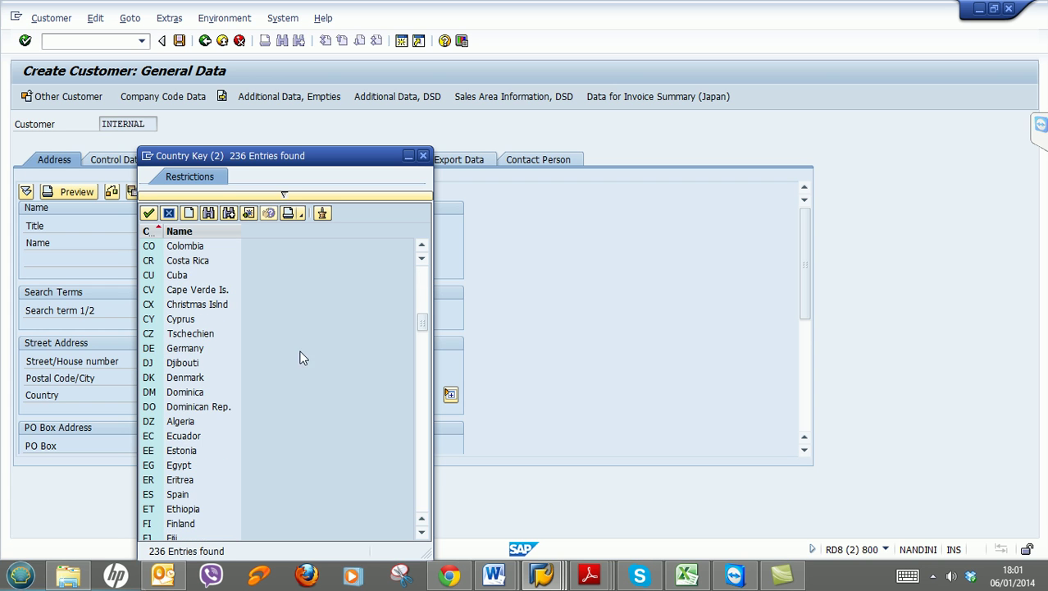
left_click(153, 348)
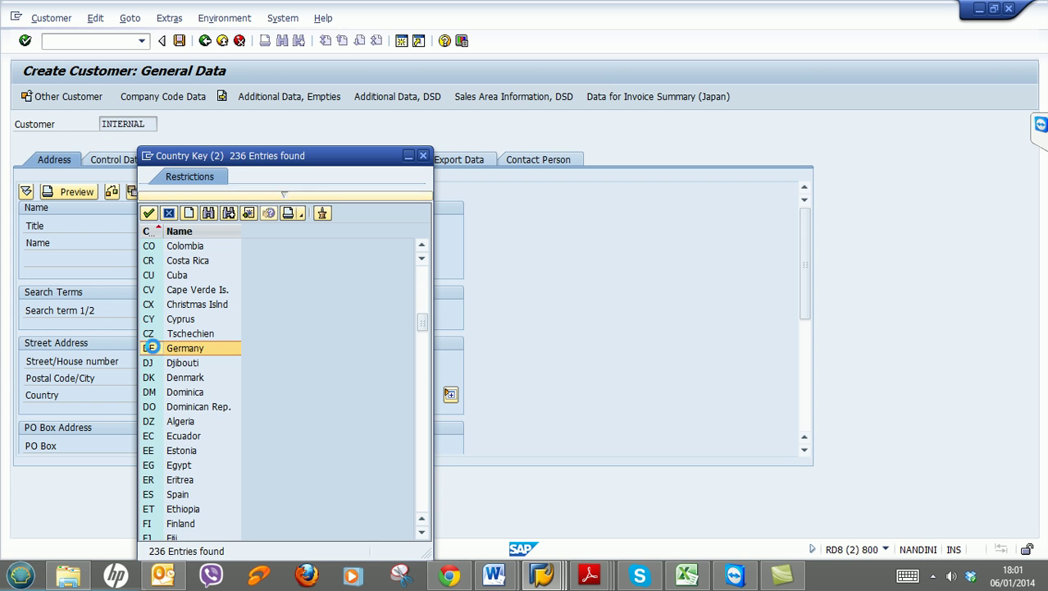
left_click(153, 348)
Set the customer's region to 11 from Germany's region list and fill in the postal code
left_click(331, 395)
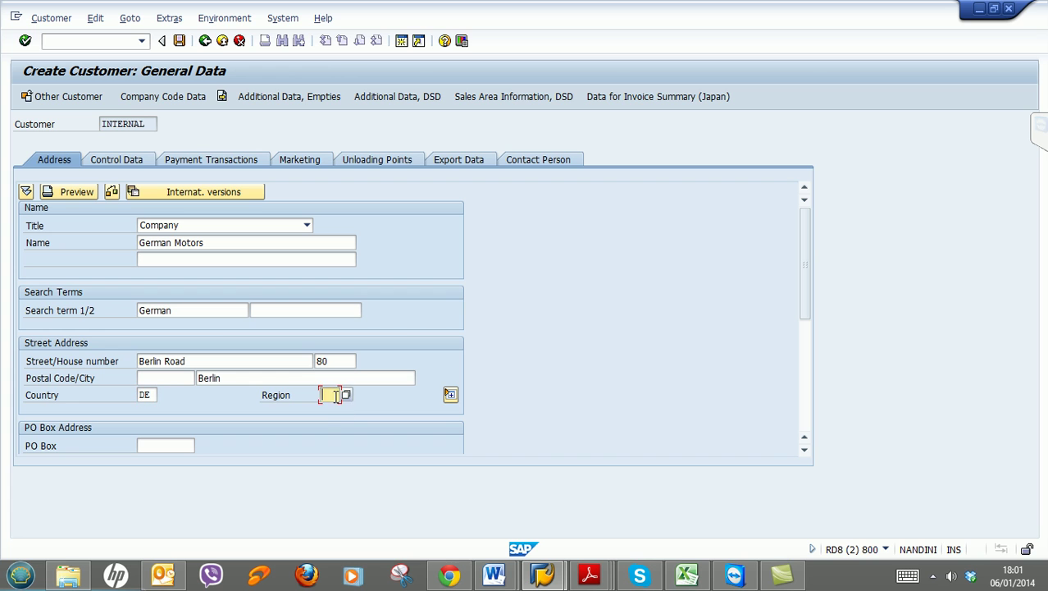
left_click(345, 394)
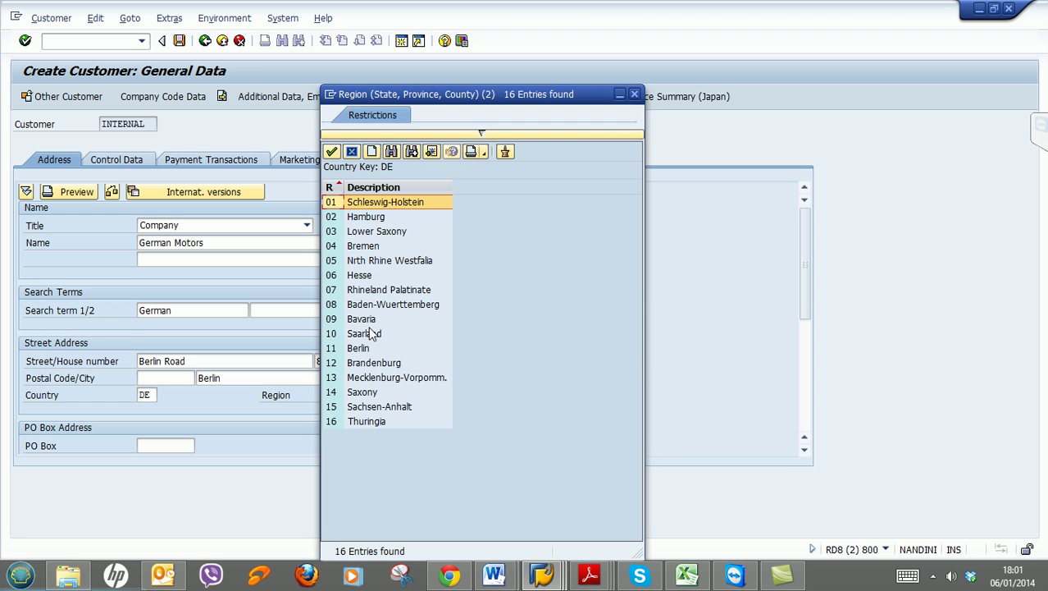
left_click(349, 350)
double_click(348, 350)
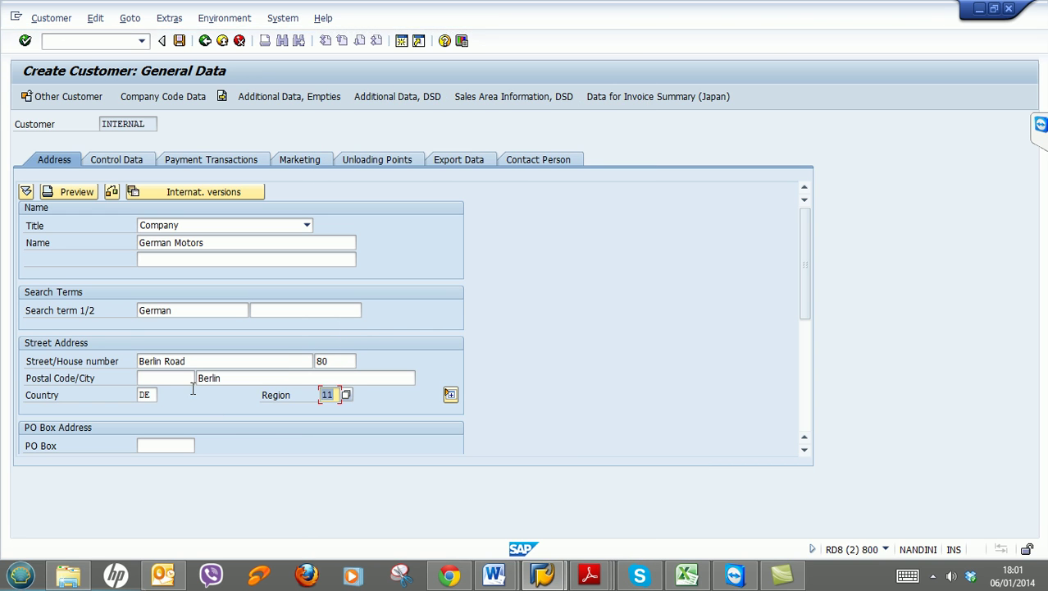
left_click(188, 377)
type("11")
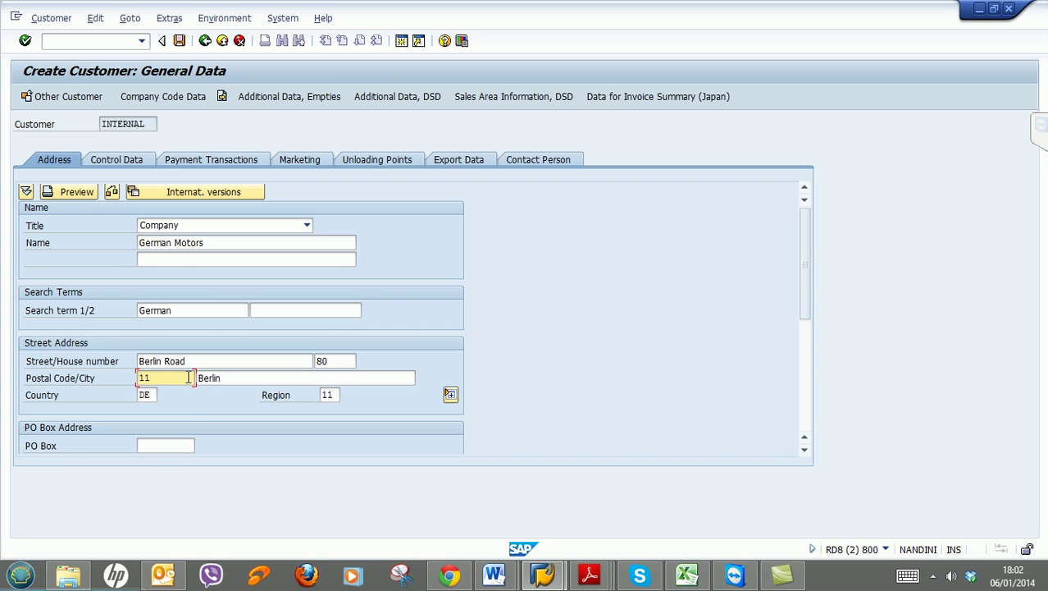
type("883")
key("Return")
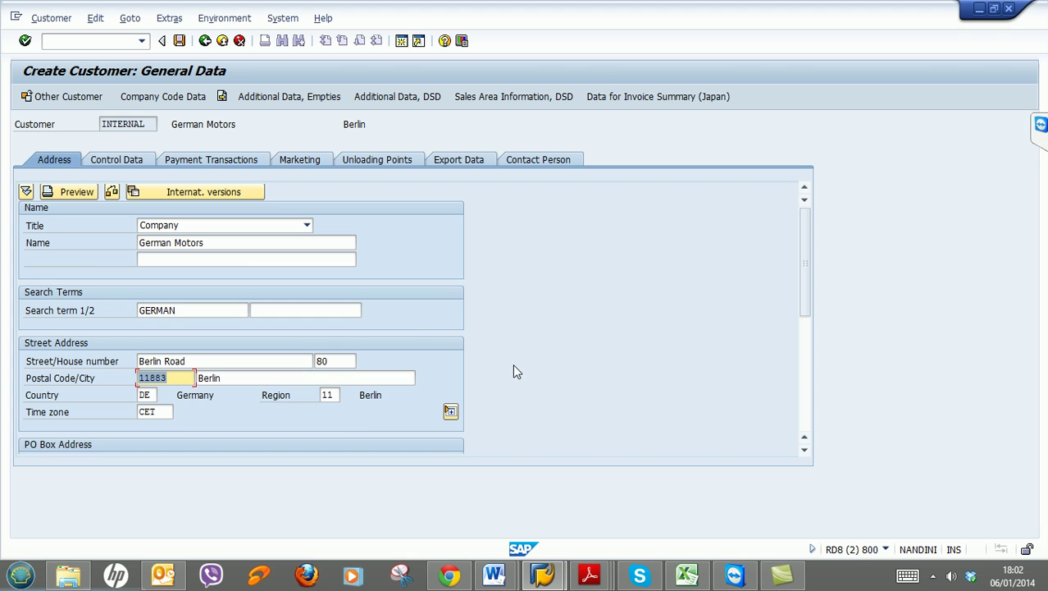
scroll(541, 312, "down", 3)
scroll(546, 292, "up", 3)
Assign reconciliation account 1500 in the customer's company code data and save the customer
left_click(163, 97)
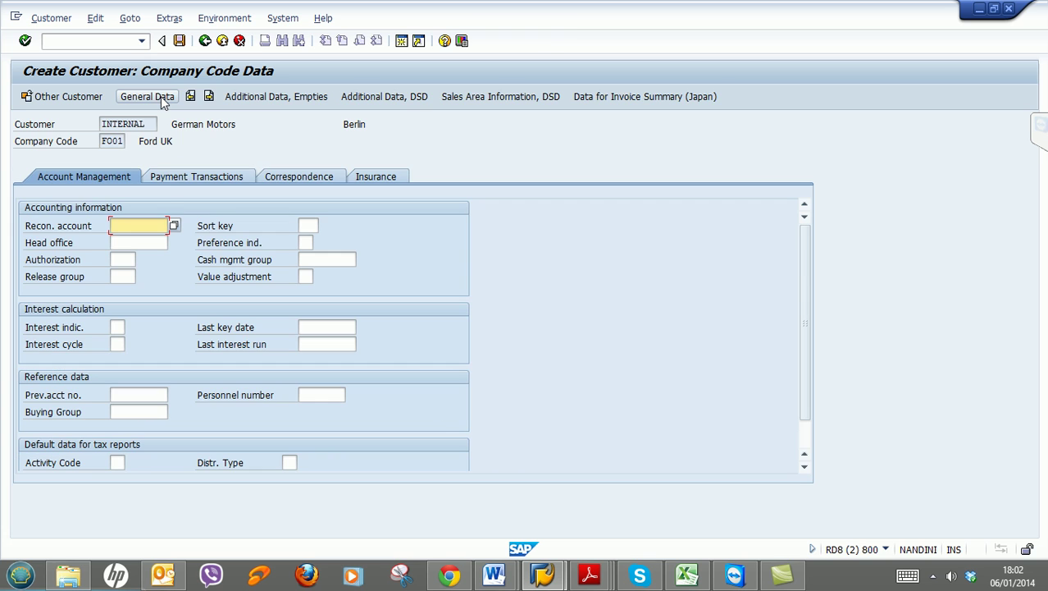
left_click(173, 225)
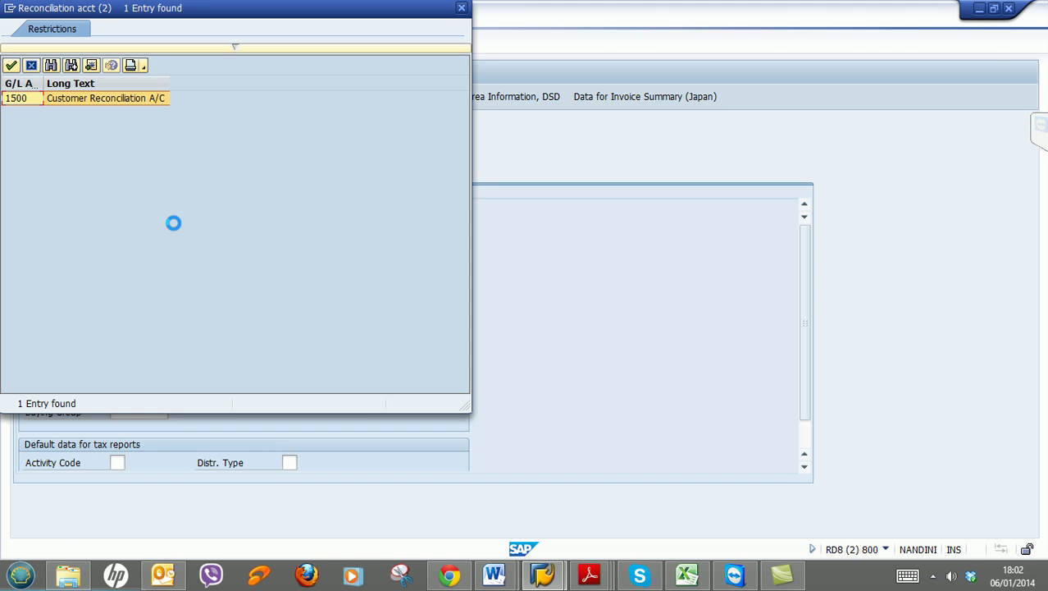
double_click(25, 97)
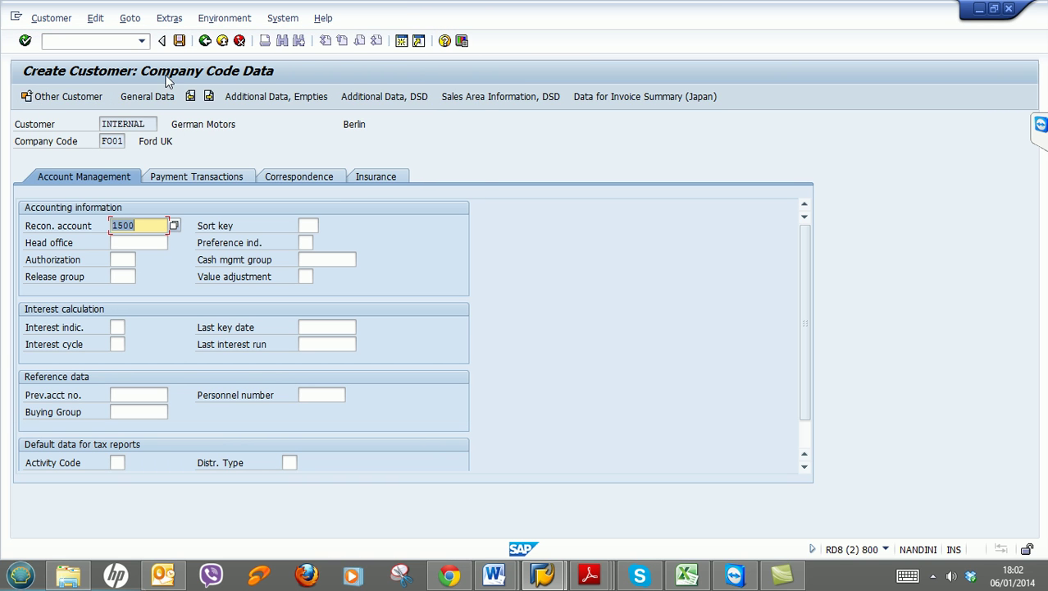
left_click(179, 41)
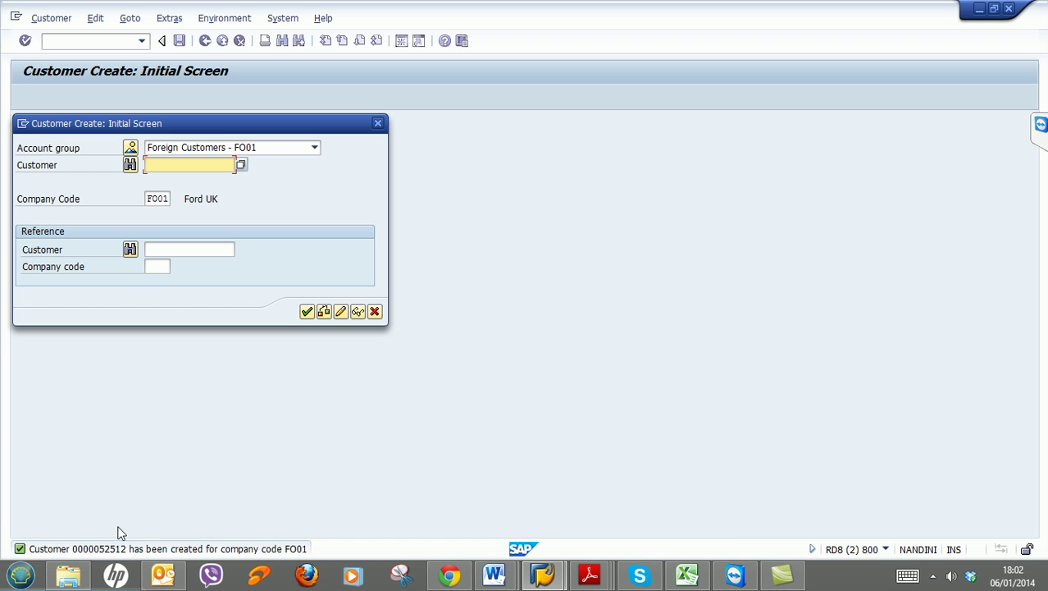
Check interval A2's current number in the number range session, select interval A3 and return to the customer creation session
mouse_move(561, 581)
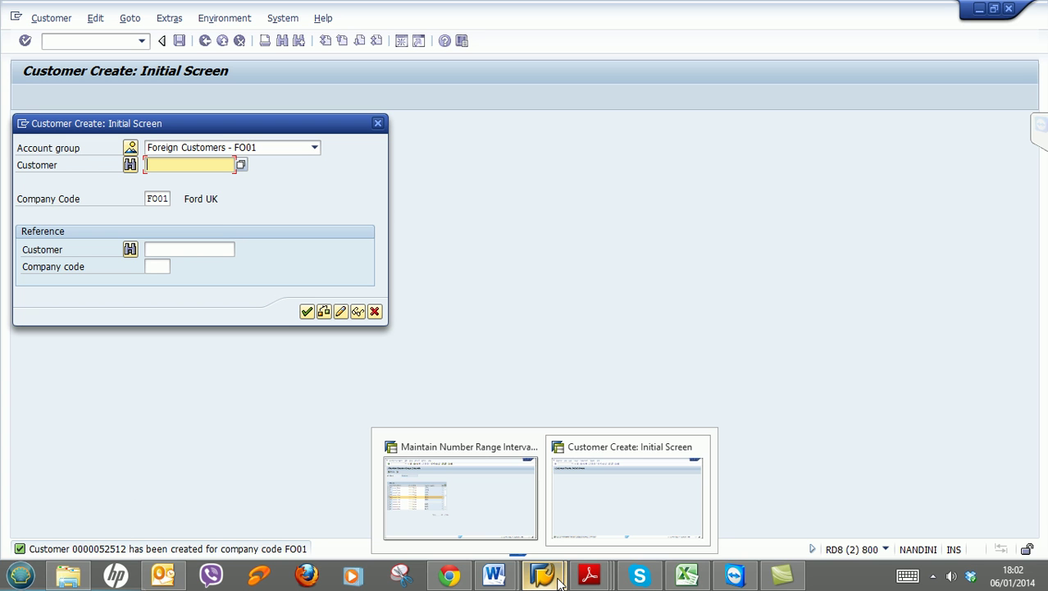
left_click(512, 530)
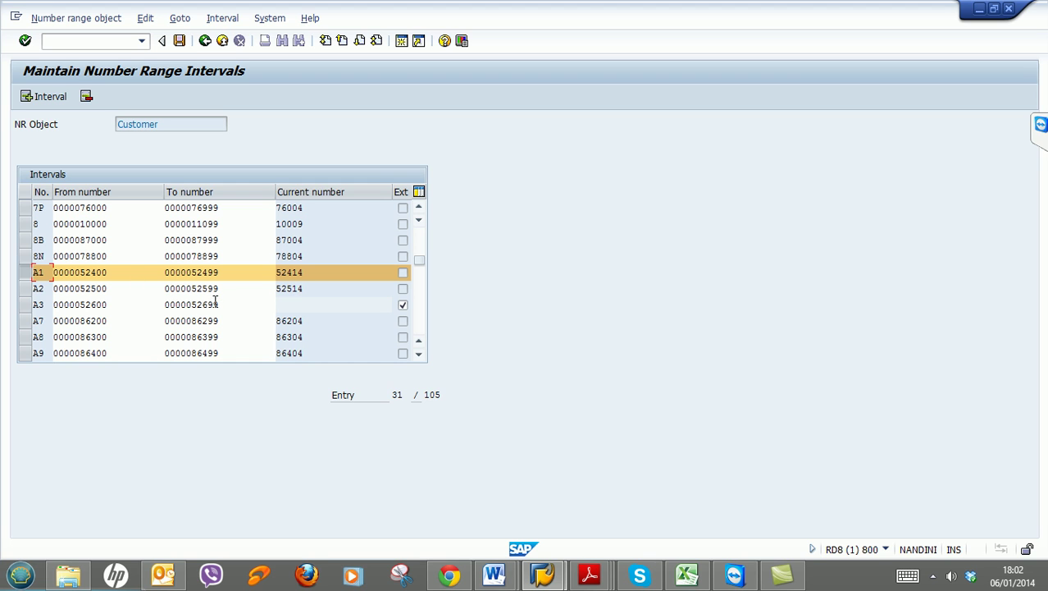
left_click(27, 276)
left_click(27, 289)
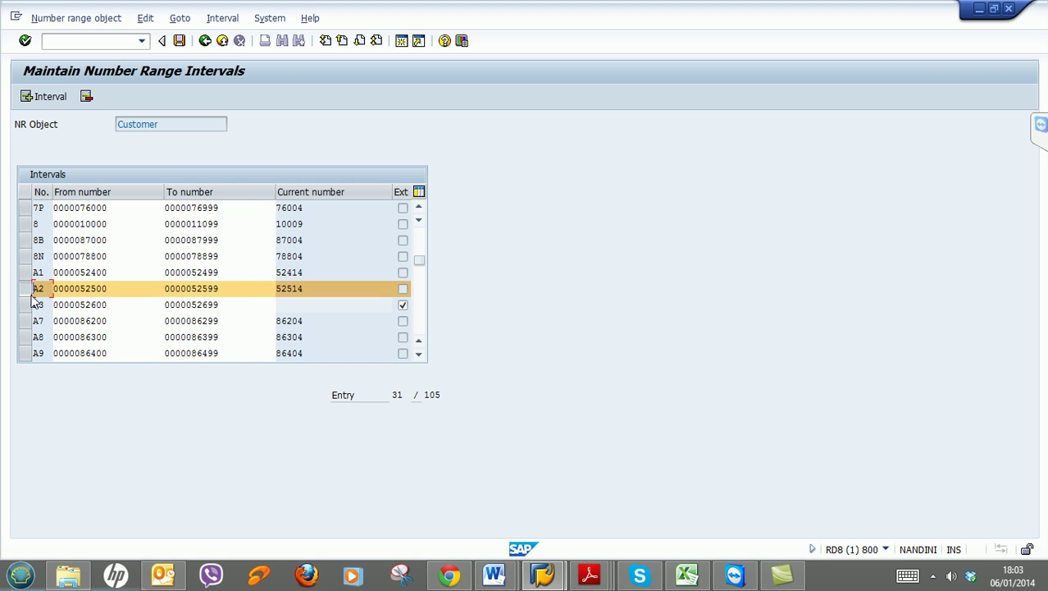
left_click_drag(313, 288, 275, 297)
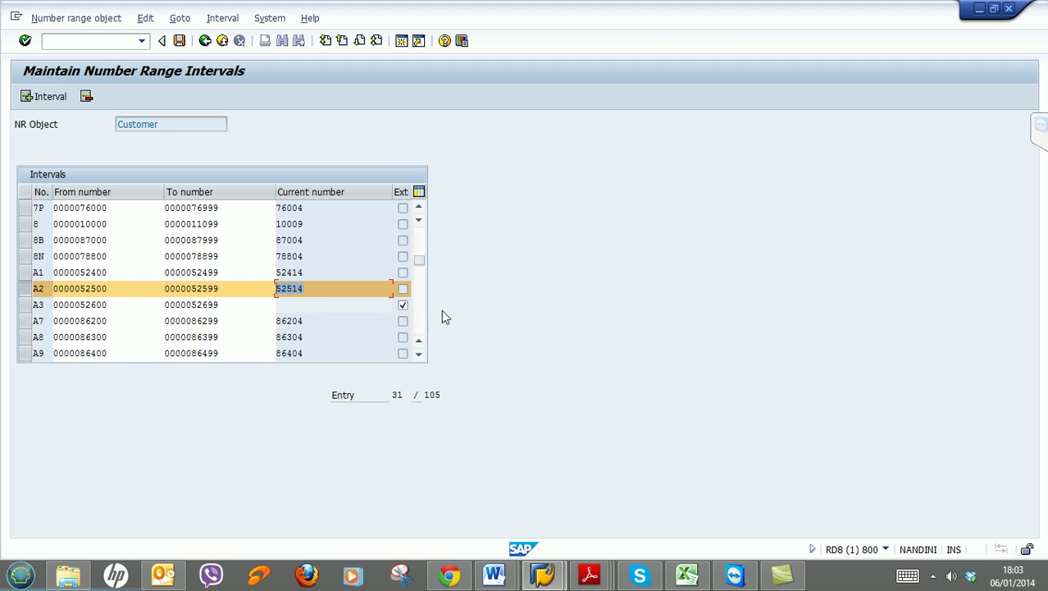
left_click(26, 290)
left_click(25, 305)
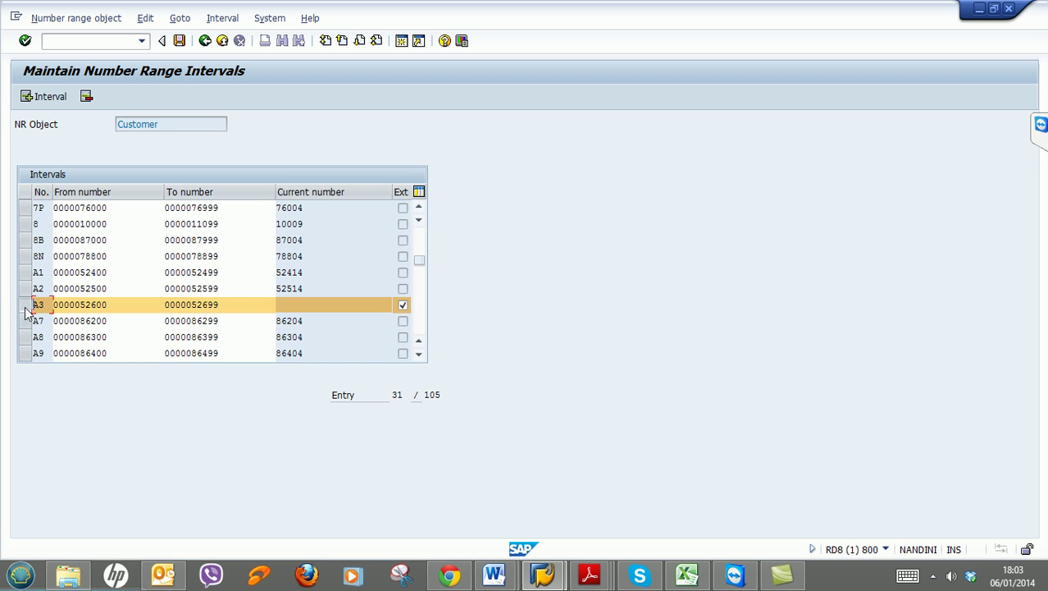
left_click(978, 8)
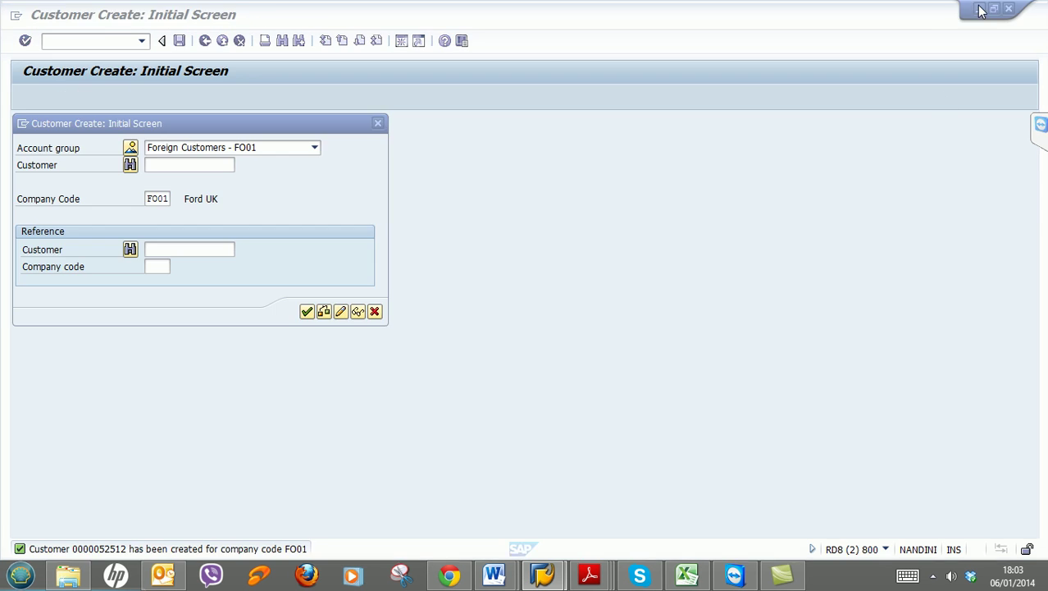
Choose the account group One-time Customers - FO01 and try to start the new customer without an account number
left_click(314, 148)
key("o")
key("o")
key("o")
key("o")
key("o")
key("o")
key("o")
key("o")
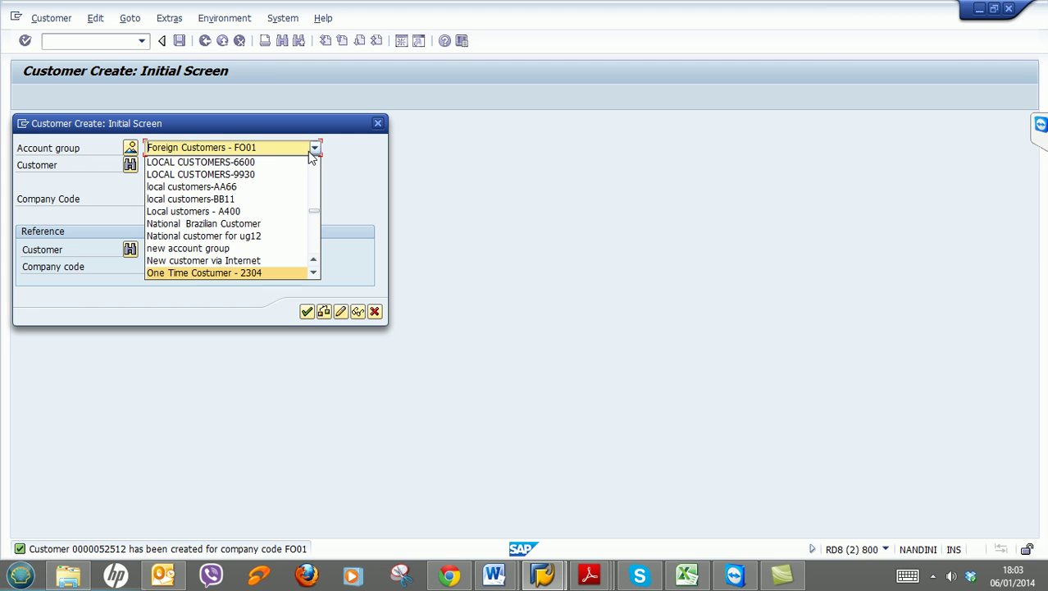
key("o")
key("o")
key("o")
key("o")
key("o")
key("o")
key("o")
key("o")
key("o")
key("o")
key("o")
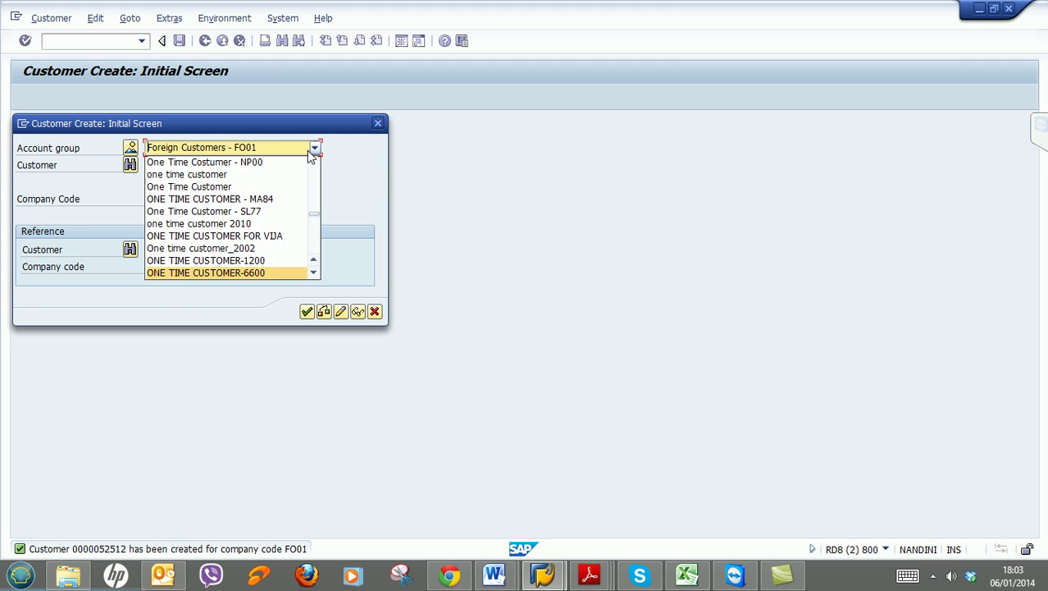
key("o")
key("o")
key("o")
key("o")
key("o")
key("o")
key("o")
key("o")
key("o")
key("o")
key("o")
key("o")
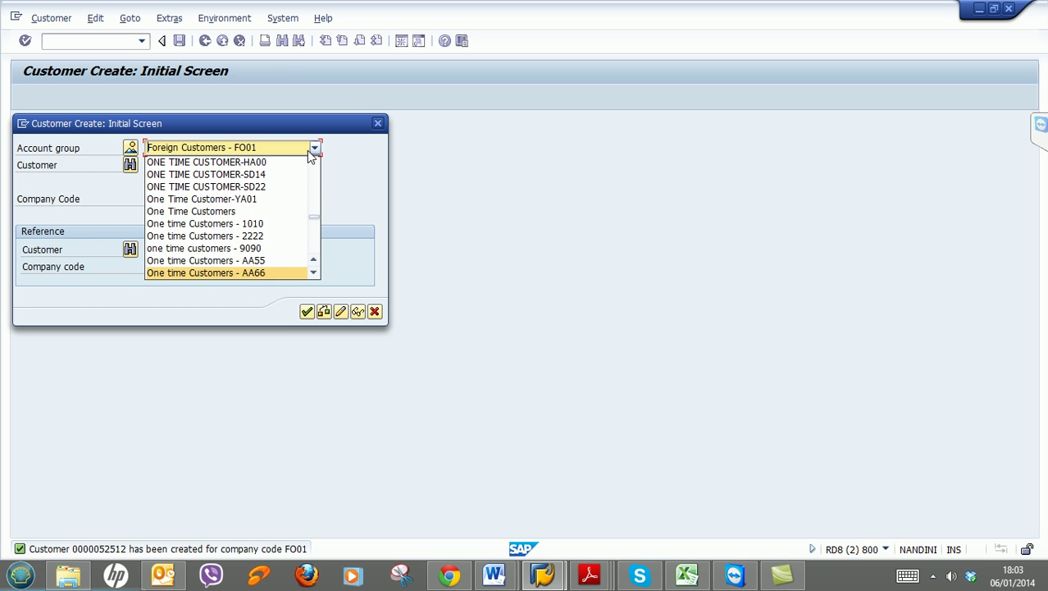
key("o")
key("o")
key("o")
key("o")
key("o")
key("o")
key("o")
key("o")
key("o")
key("o")
key("o")
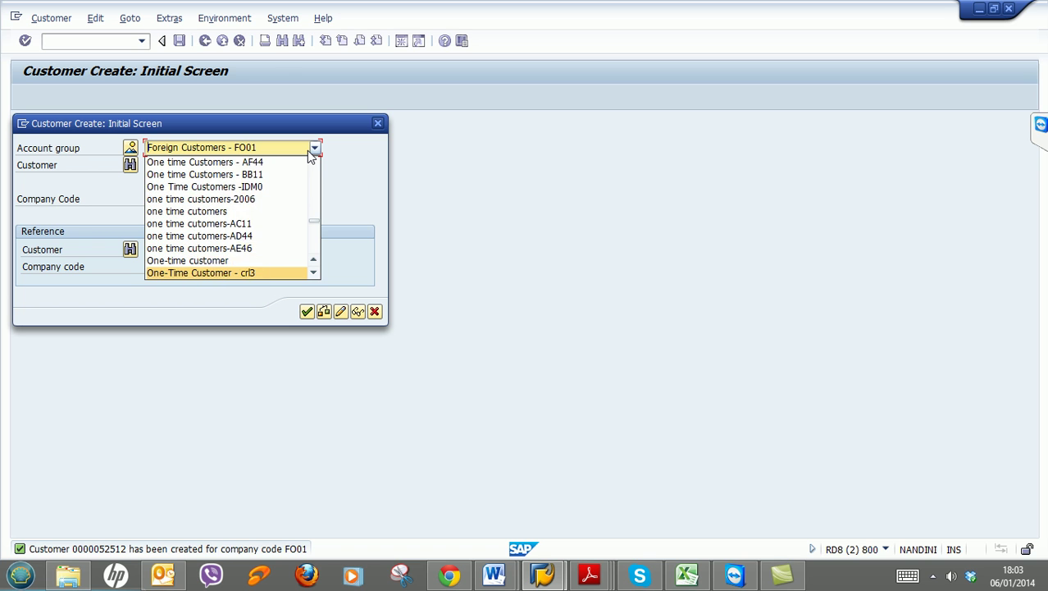
key("o")
key("o")
key("o")
key("o")
key("o")
key("o")
key("o")
key("o")
key("o")
key("o")
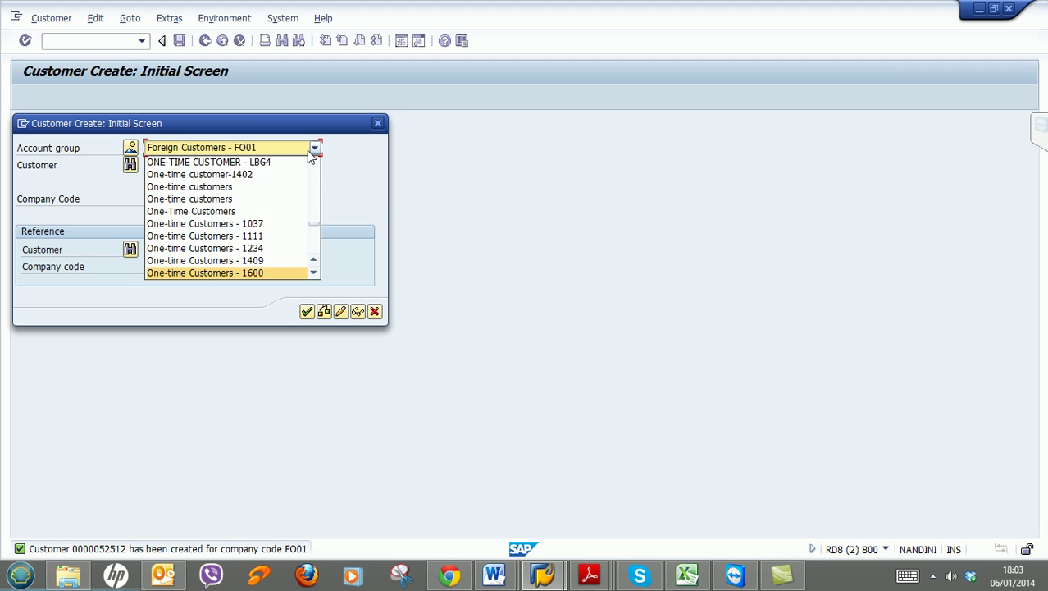
key("o")
key("o")
key("o")
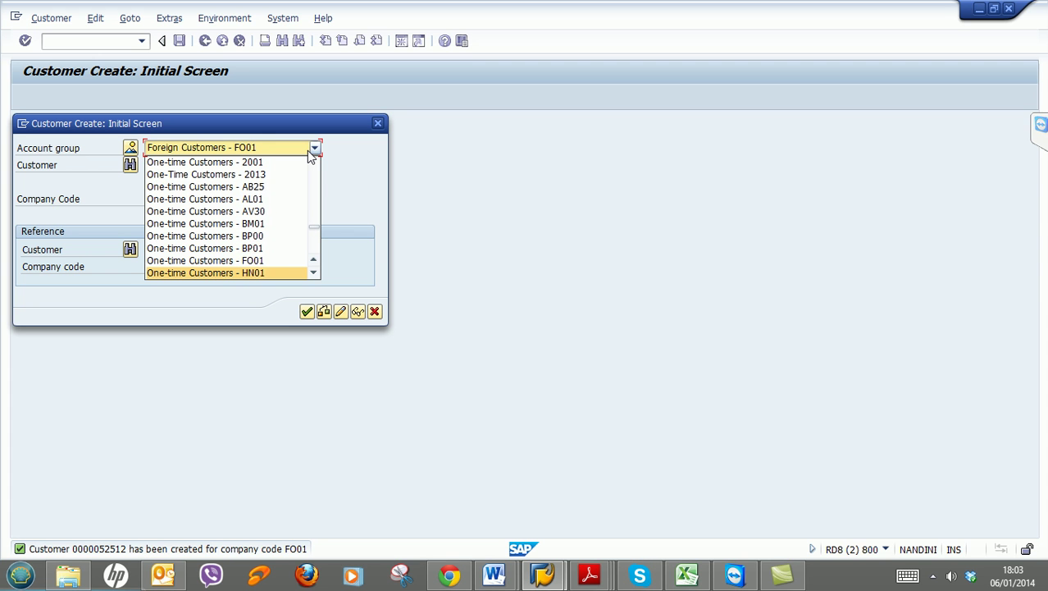
left_click(256, 246)
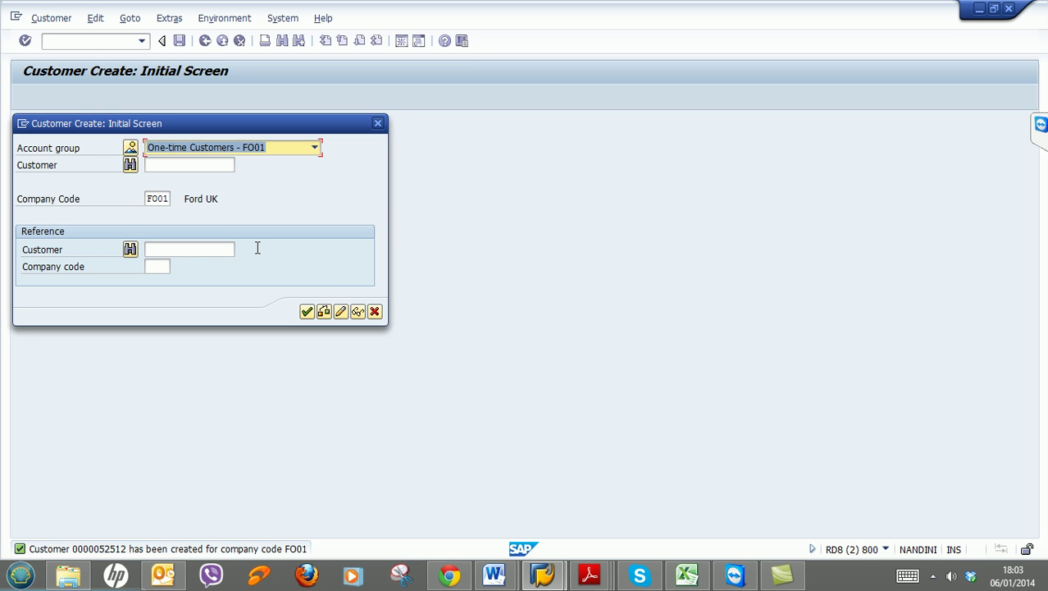
left_click(191, 164)
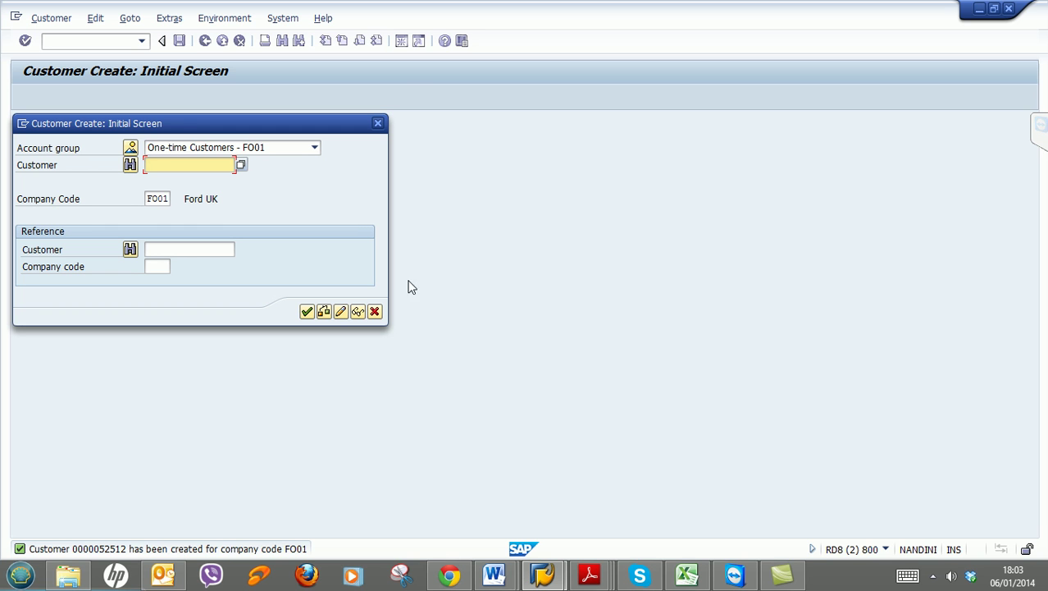
left_click(303, 317)
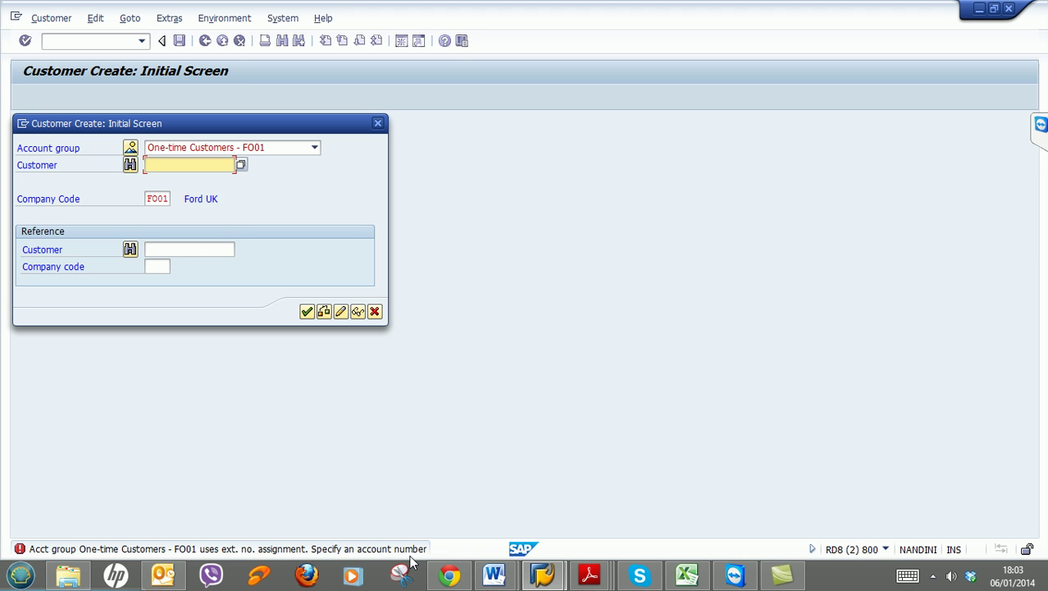
Switch back to the number range session to check the number limits of interval A3
left_click(570, 584)
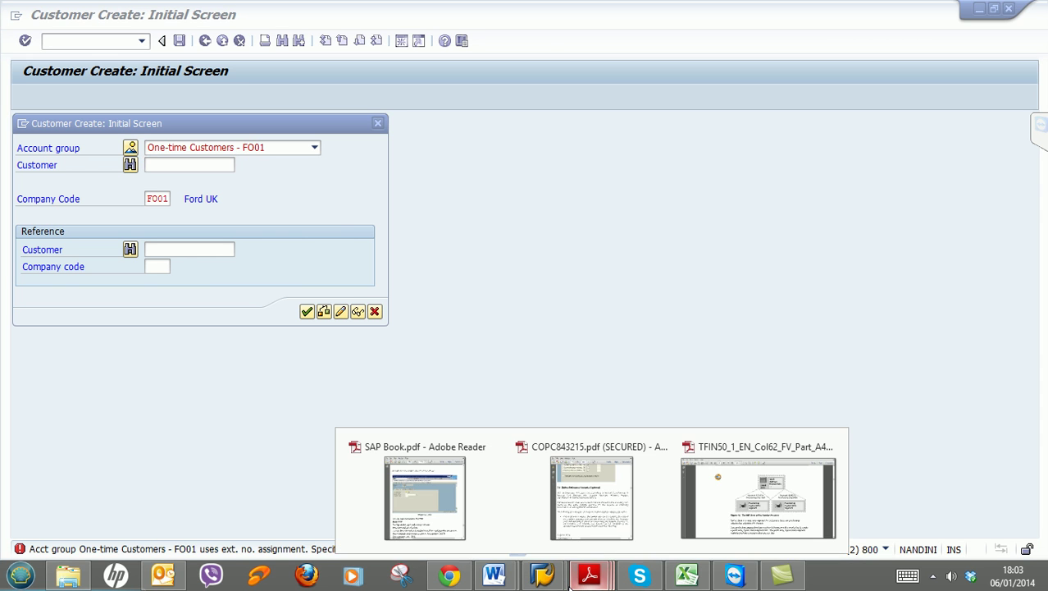
mouse_move(541, 576)
left_click(465, 513)
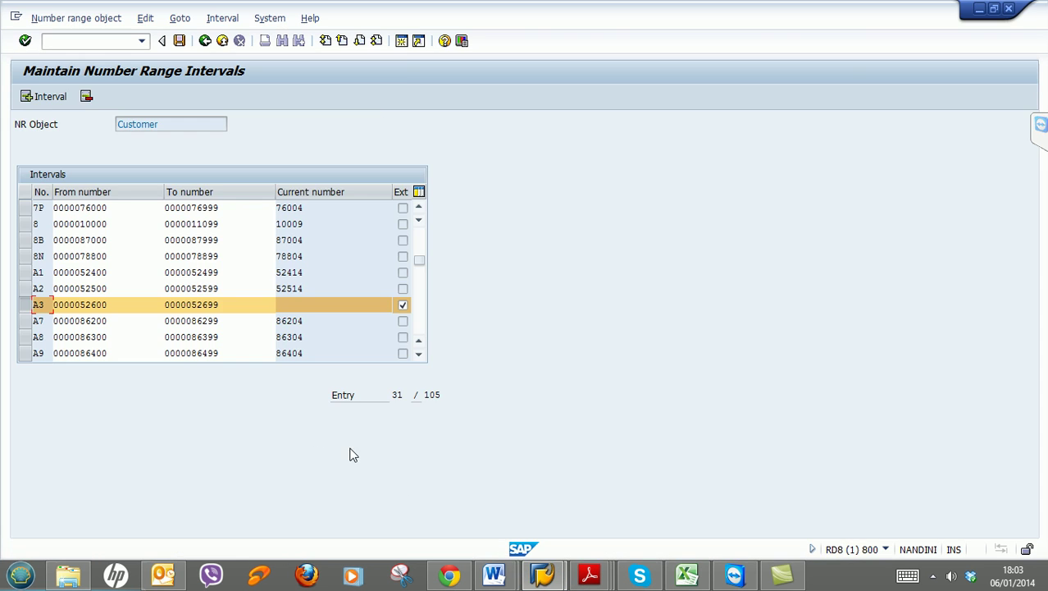
Check the lower and upper number limits of interval A3 and return to the customer creation session
left_click(82, 304)
left_click_drag(80, 303, 107, 306)
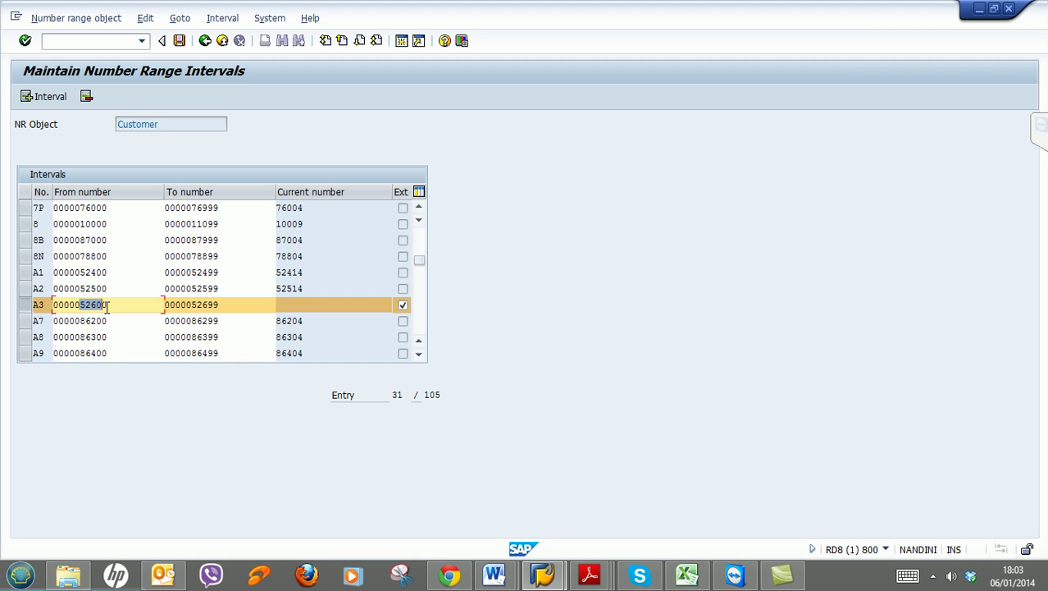
left_click(193, 305)
left_click_drag(192, 304, 223, 307)
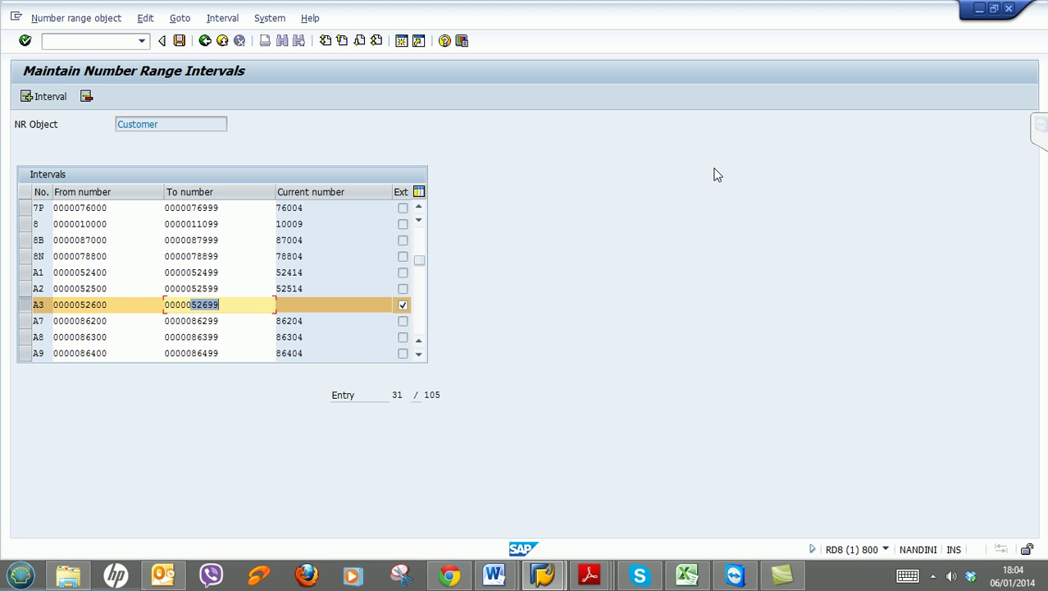
left_click(979, 8)
Try to start the one-time customer in FO01 with a customer number from interval A3
type("526")
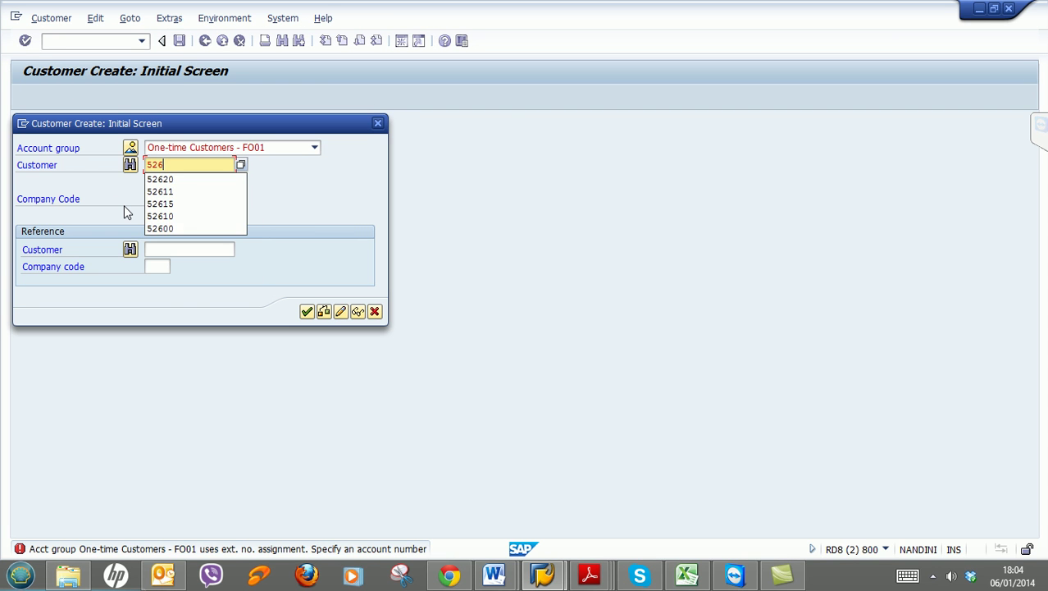
key("BackSpace")
type("20")
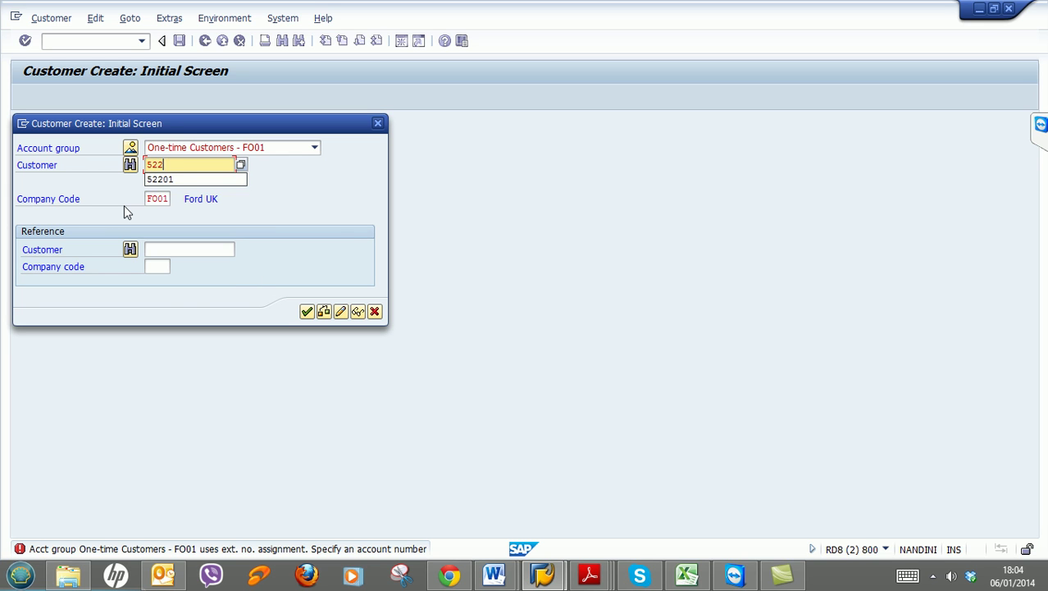
key("BackSpace")
key("BackSpace")
type("6")
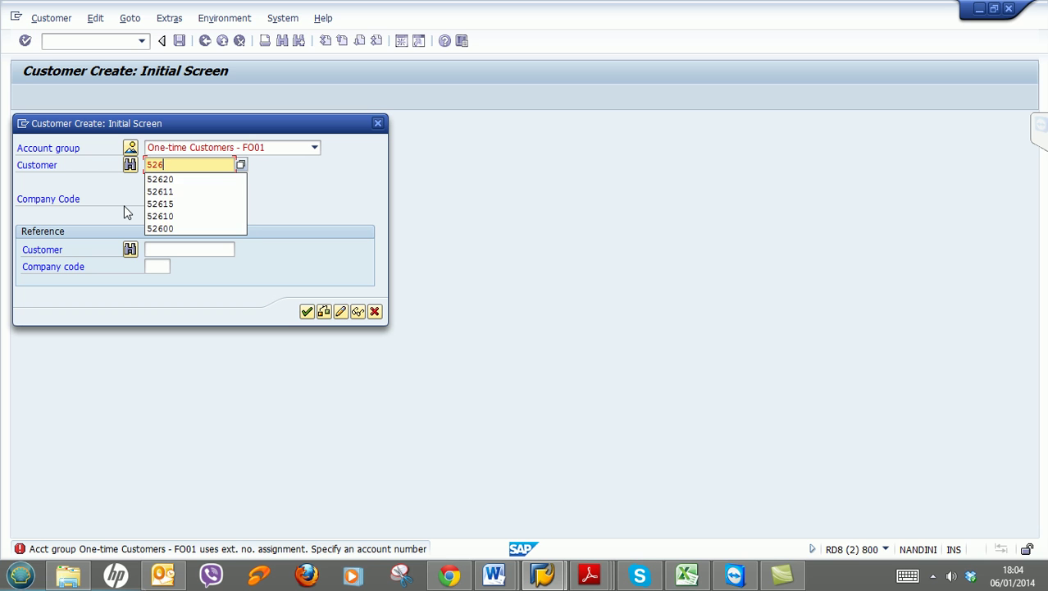
type("20")
key("Return")
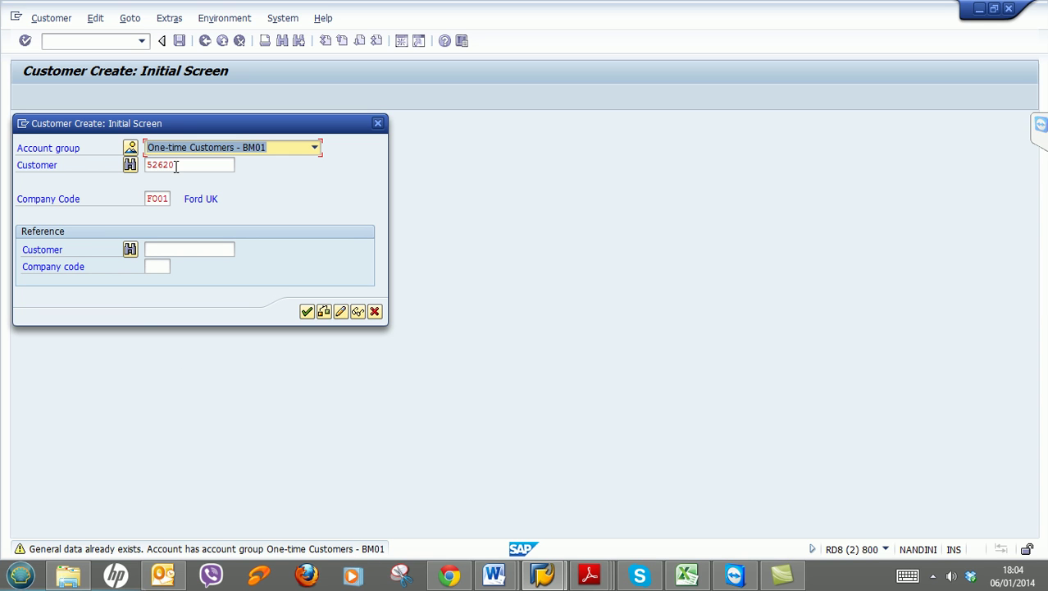
Choose the account group One-time Customers - FO01 again and start the customer with a different number from interval A3
left_click(314, 150)
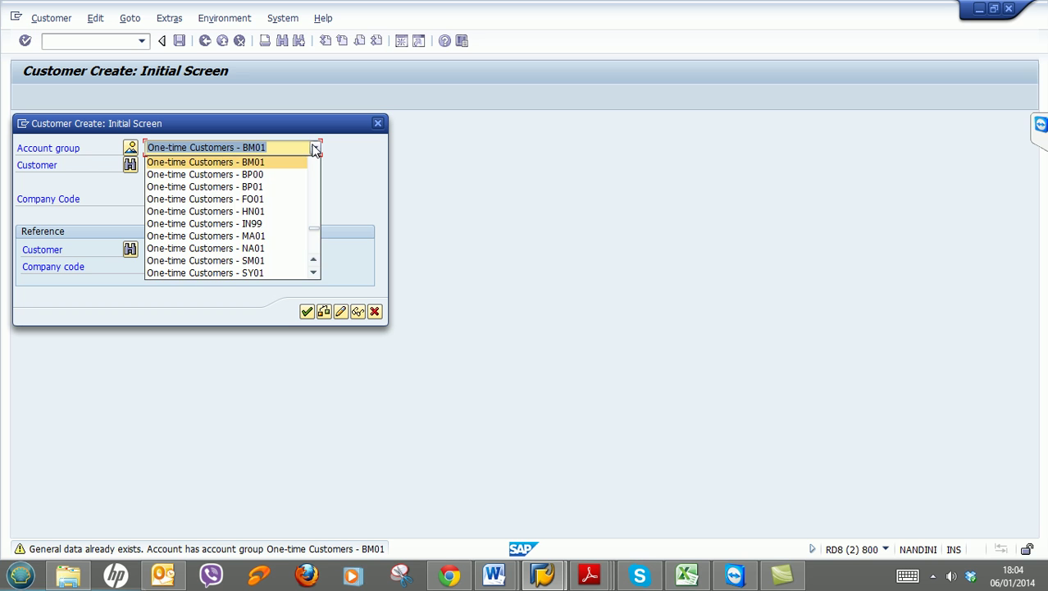
left_click(285, 200)
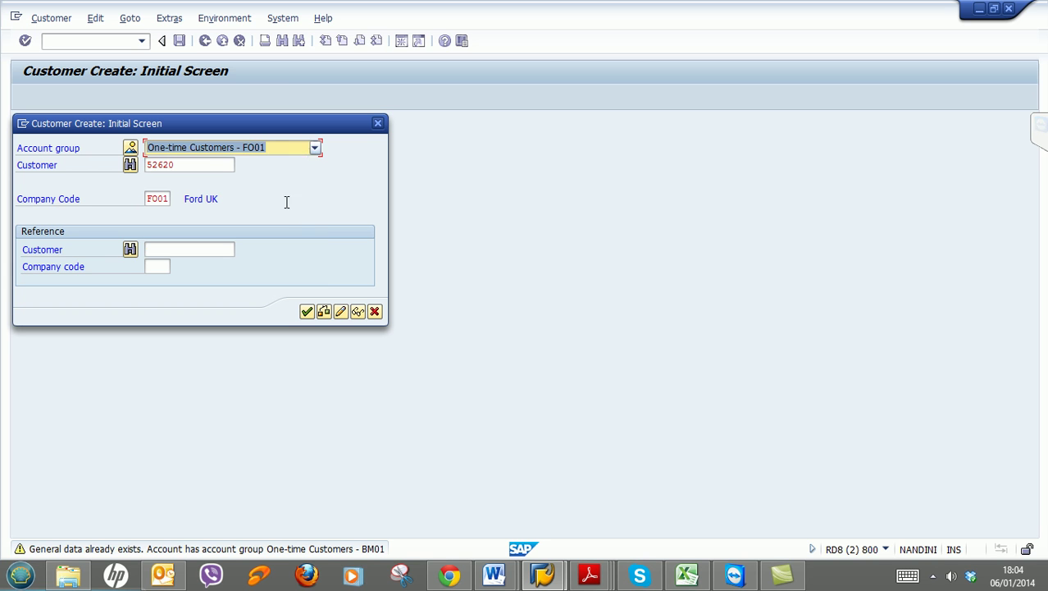
left_click(188, 165)
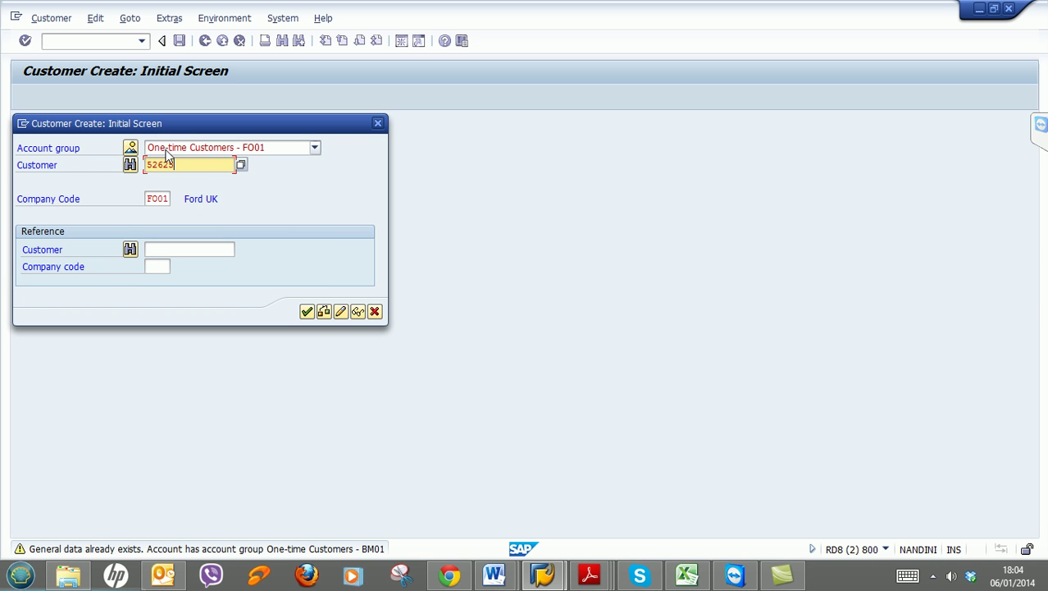
key("Return")
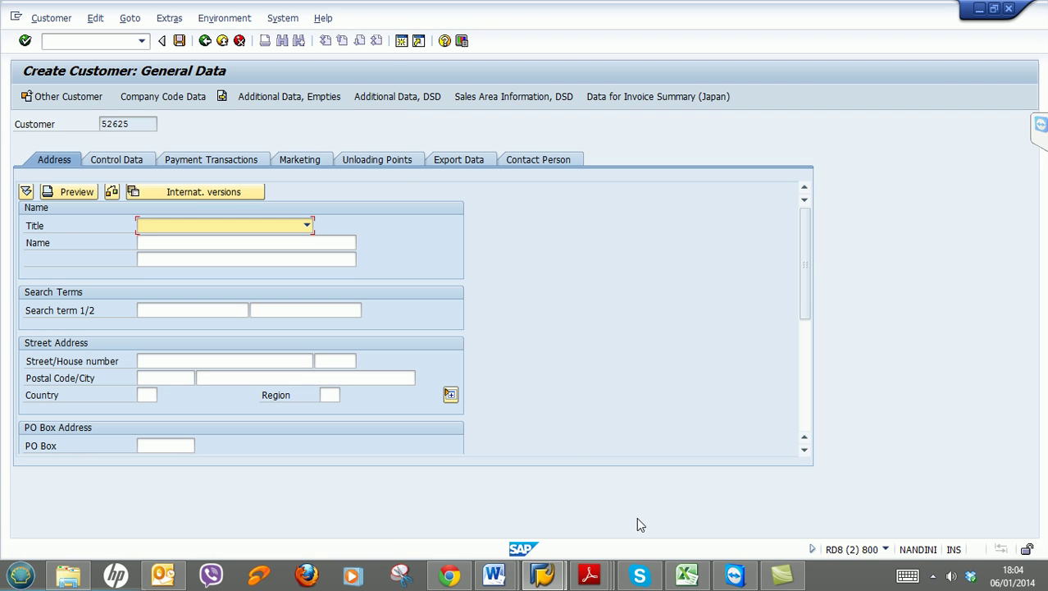
Set the one-time customer's country to GB and go to its company code data
left_click(149, 394)
type("GB")
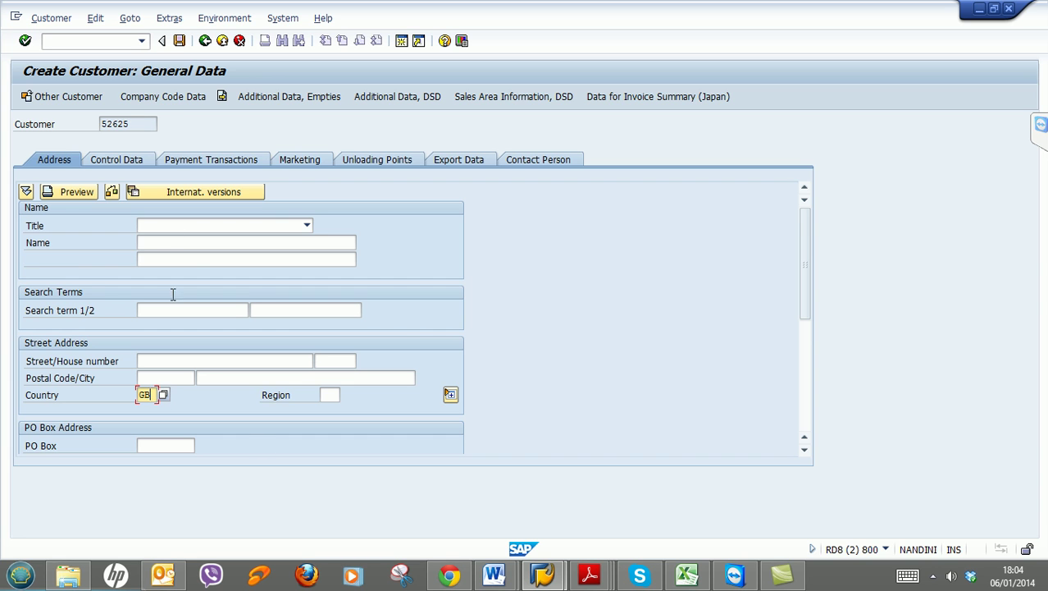
left_click(167, 101)
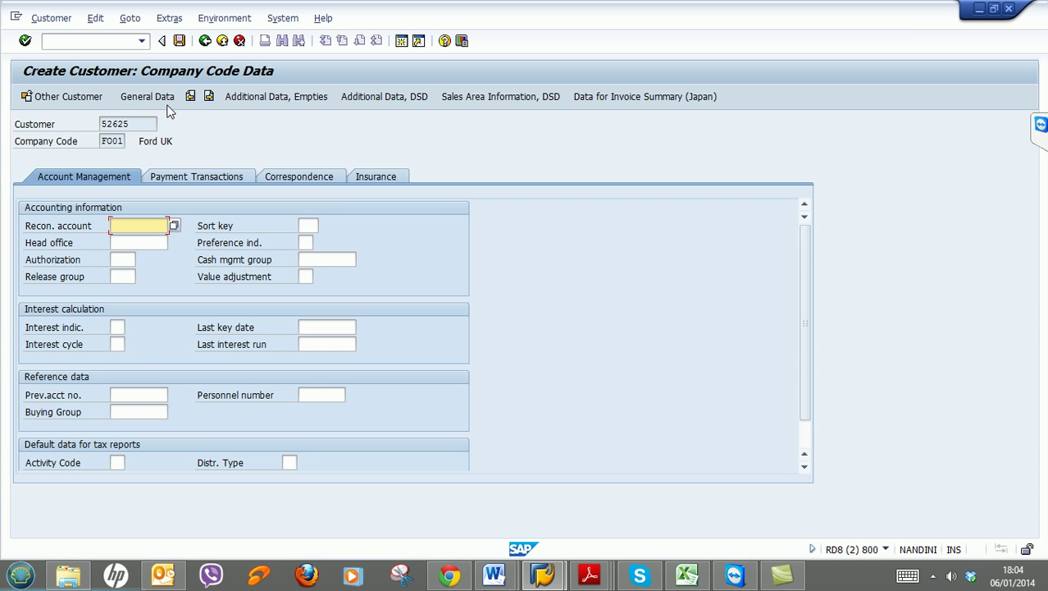
Enter reconciliation account 1500 for the one-time customer, save the record and leave customer creation
type("1")
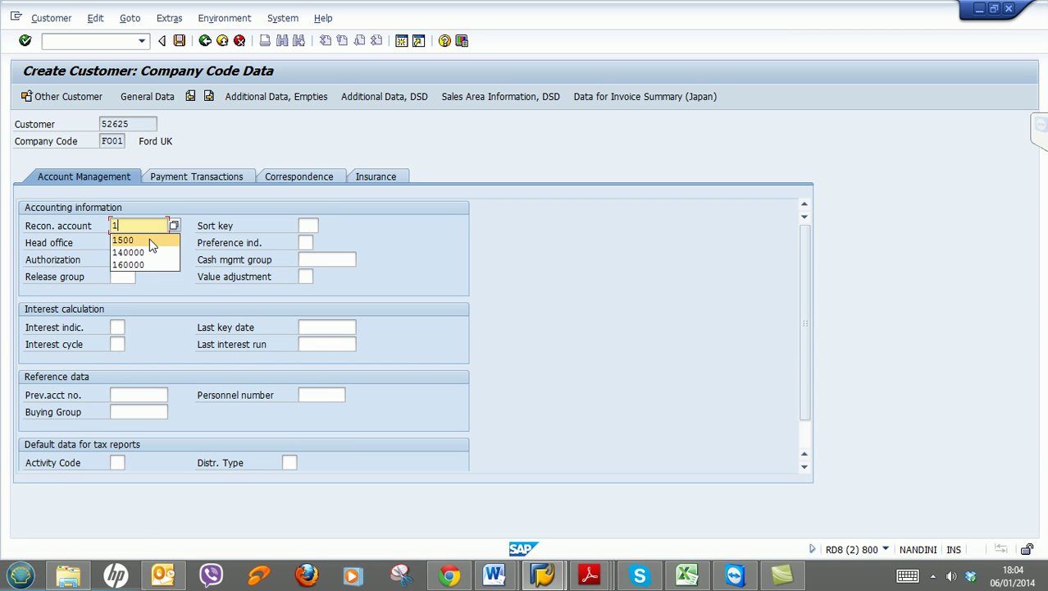
key("BackSpace")
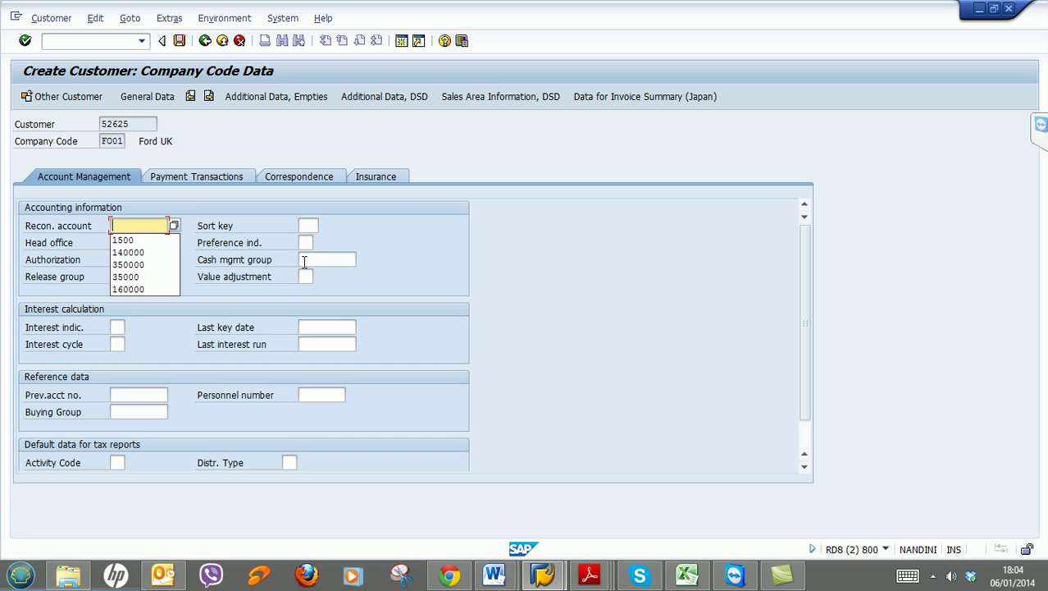
left_click(325, 266)
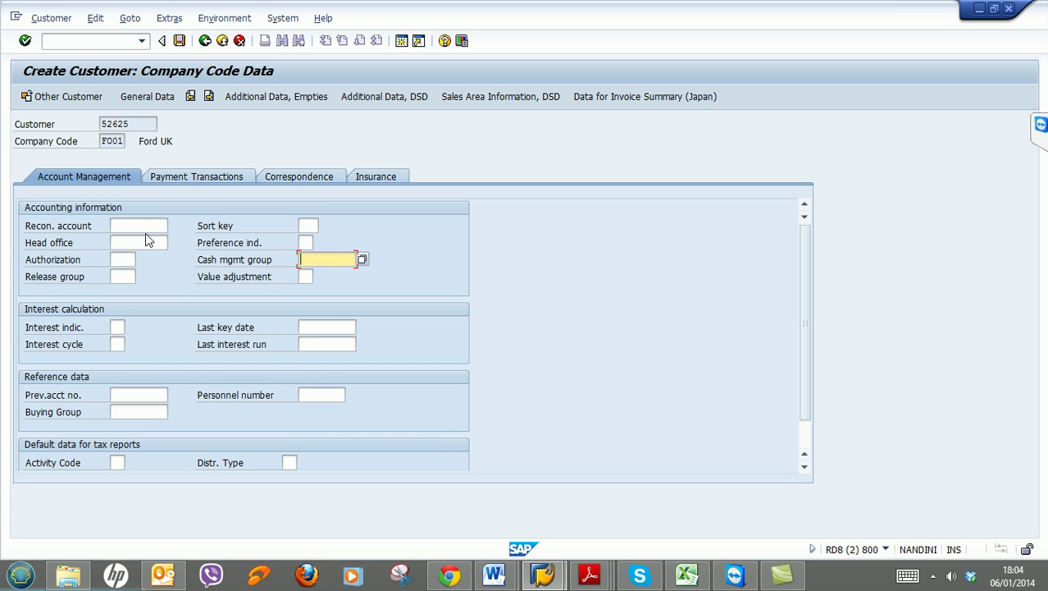
left_click(153, 225)
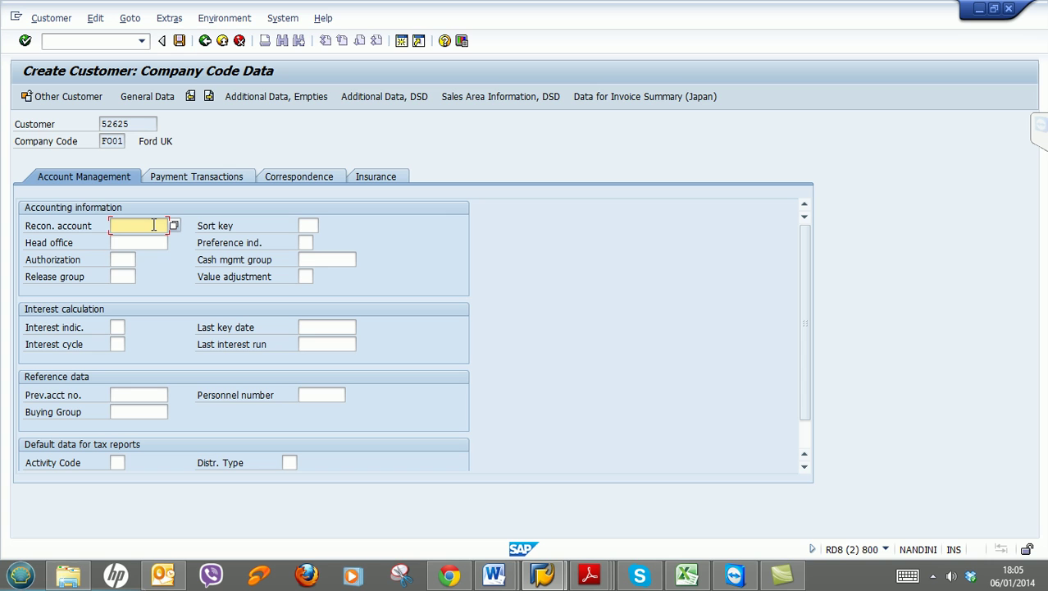
type("1500")
key("Return")
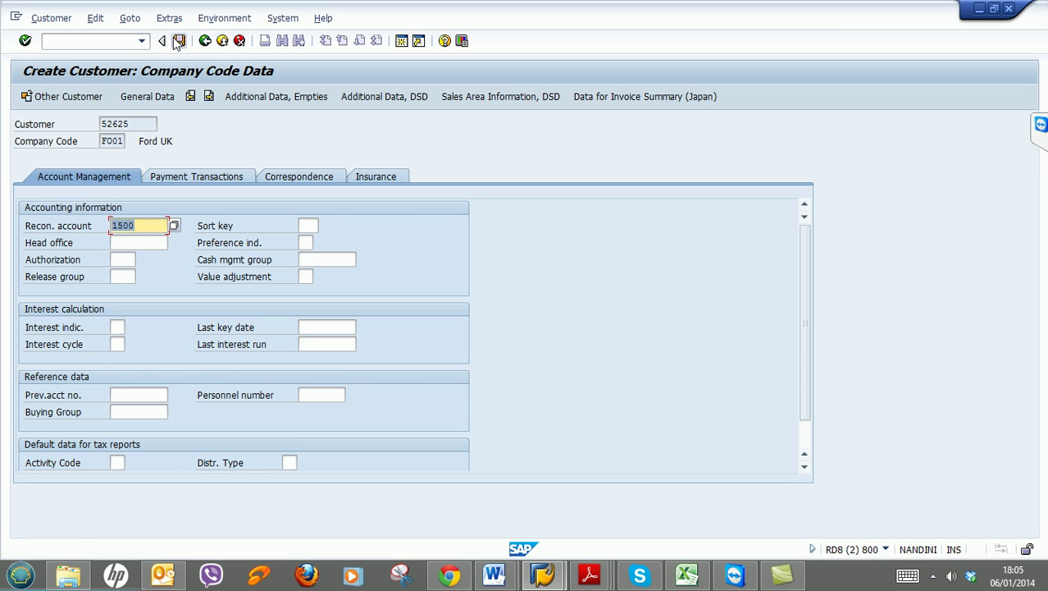
left_click(179, 40)
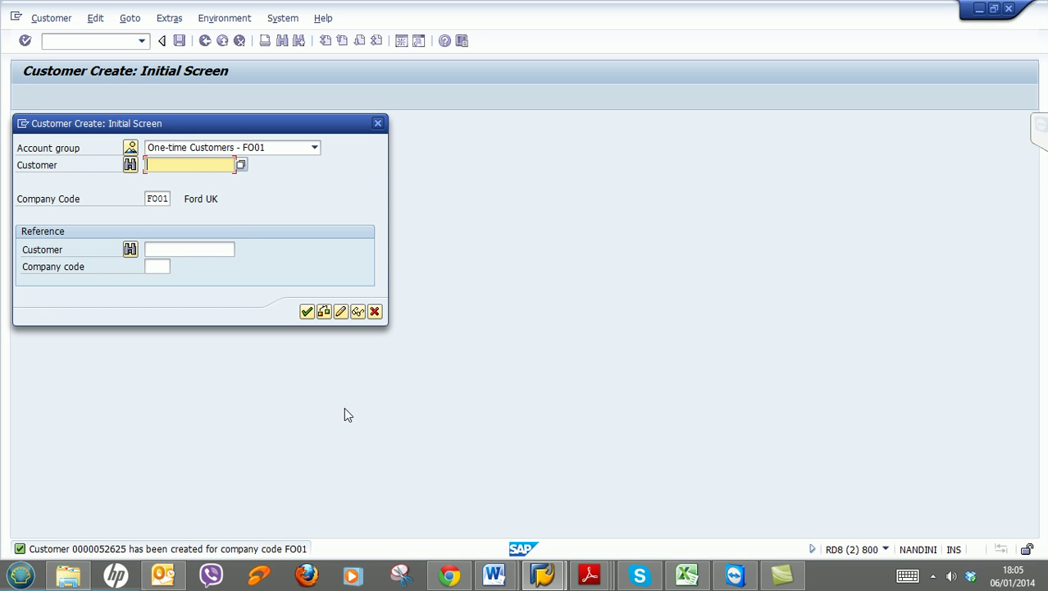
left_click(374, 312)
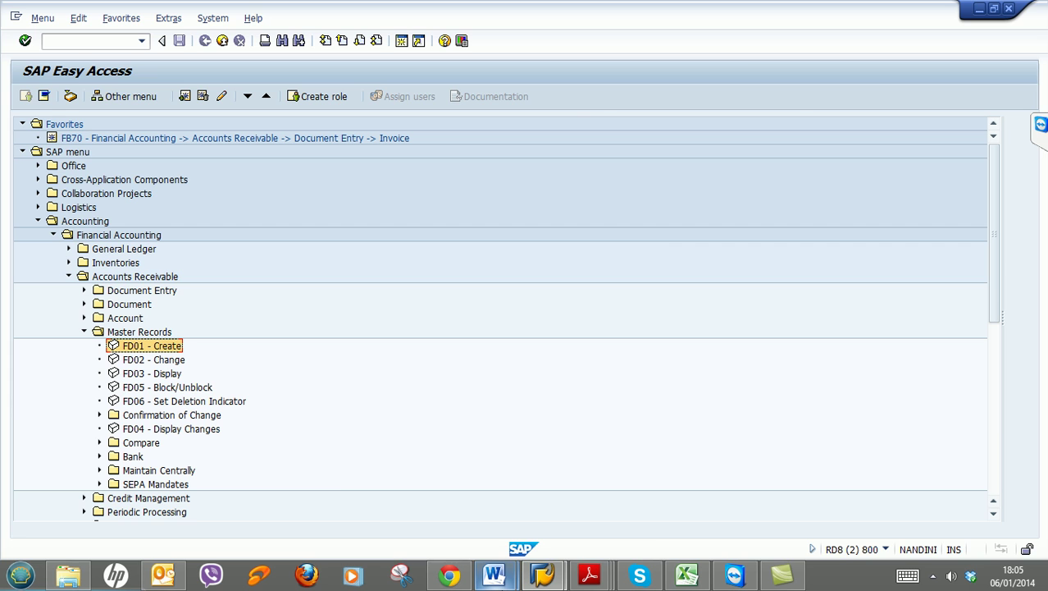
Switch to the SAP FICO Training Plan in Word and review item 3.4 on Accounts Receivable master records
mouse_move(494, 574)
left_click(575, 520)
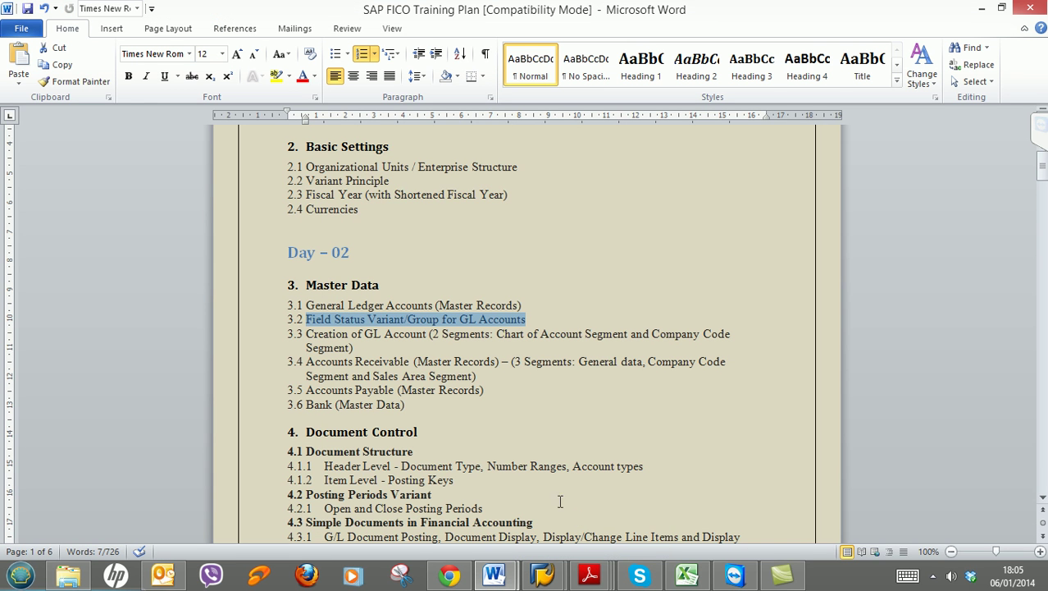
left_click_drag(479, 376, 306, 362)
left_click(665, 407)
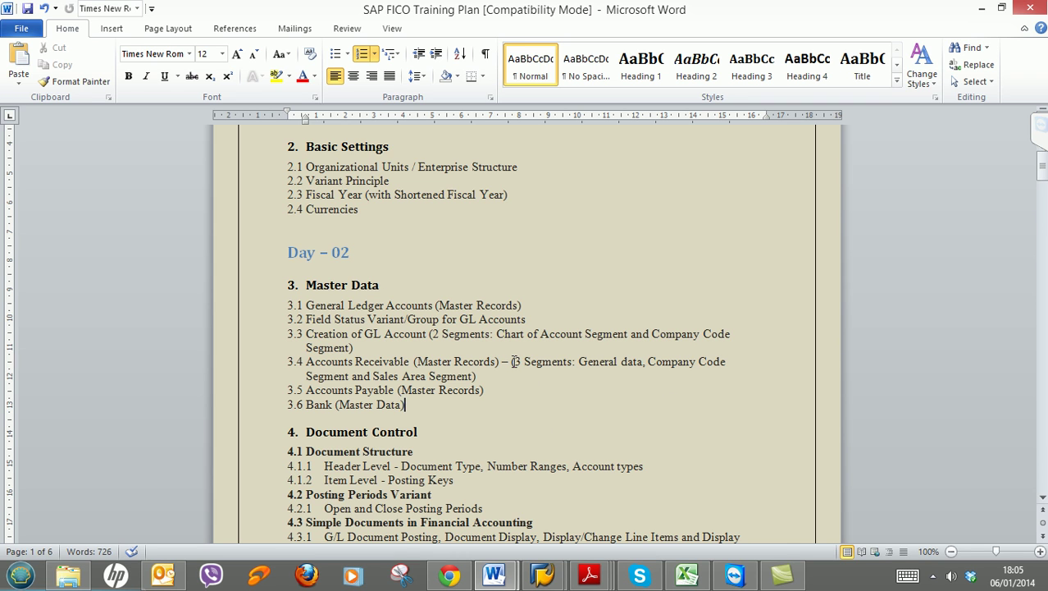
Copy the three-segments note from item 3.4 to the end of item 3.5 after a hyphen, without an extra list item
left_click_drag(514, 361, 512, 375)
key("ctrl+c")
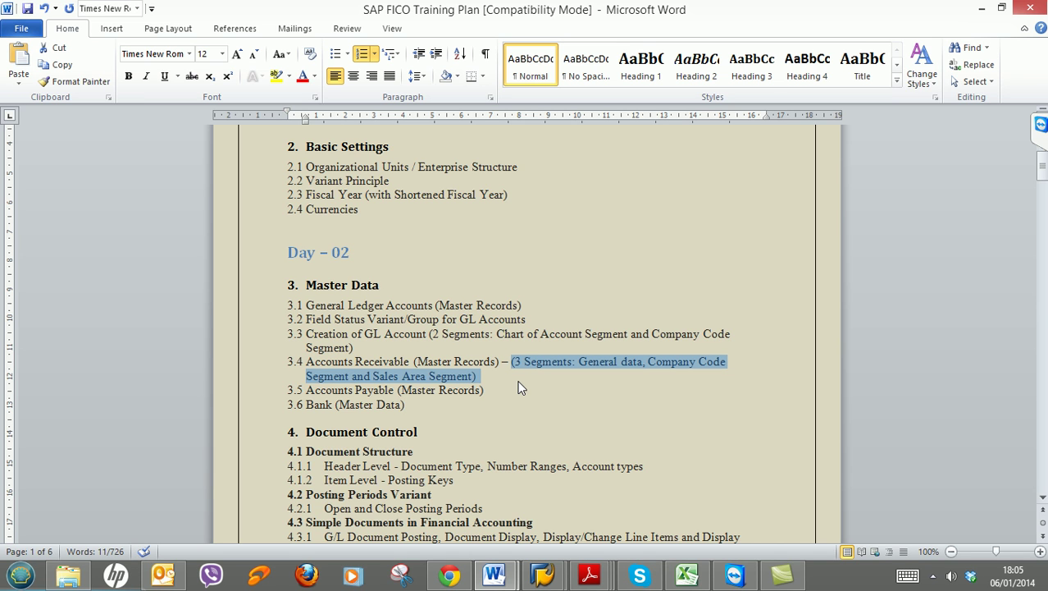
left_click(524, 390)
type("-")
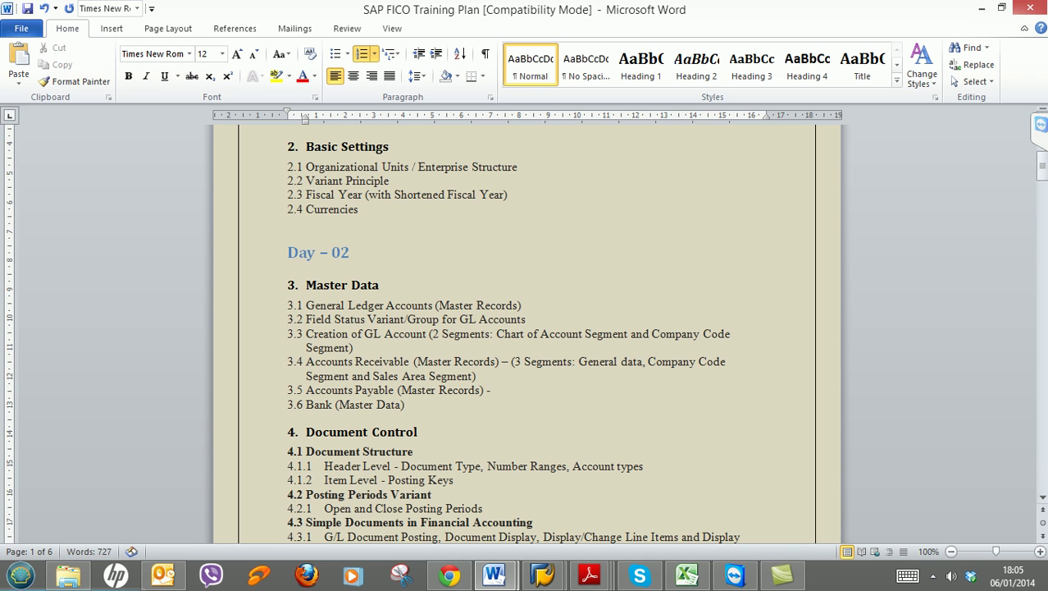
key("ctrl+v")
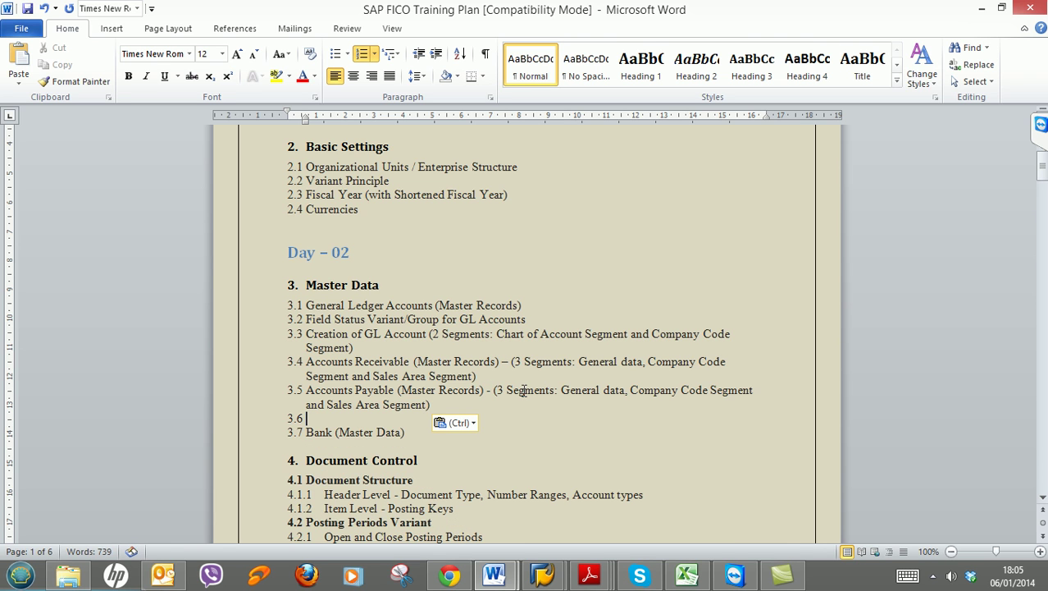
key("Delete")
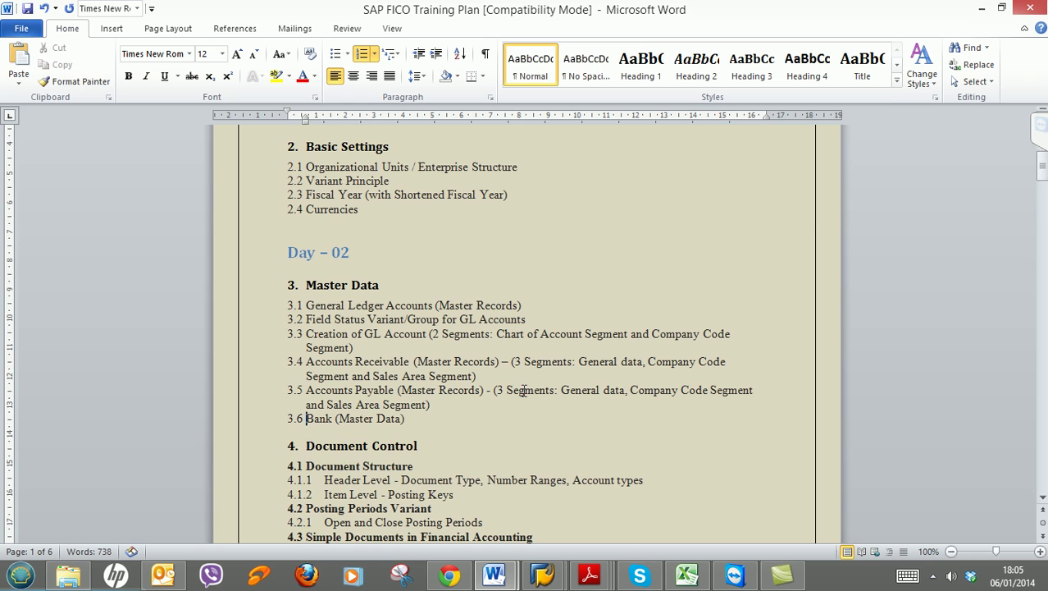
Replace "Sales" with "Purchasing" in the segment note of item 3.5 and save the training plan
left_click(354, 404)
key("BackSpace")
key("BackSpace")
key("BackSpace")
key("BackSpace")
key("BackSpace")
key("BackSpace")
type("Purch ")
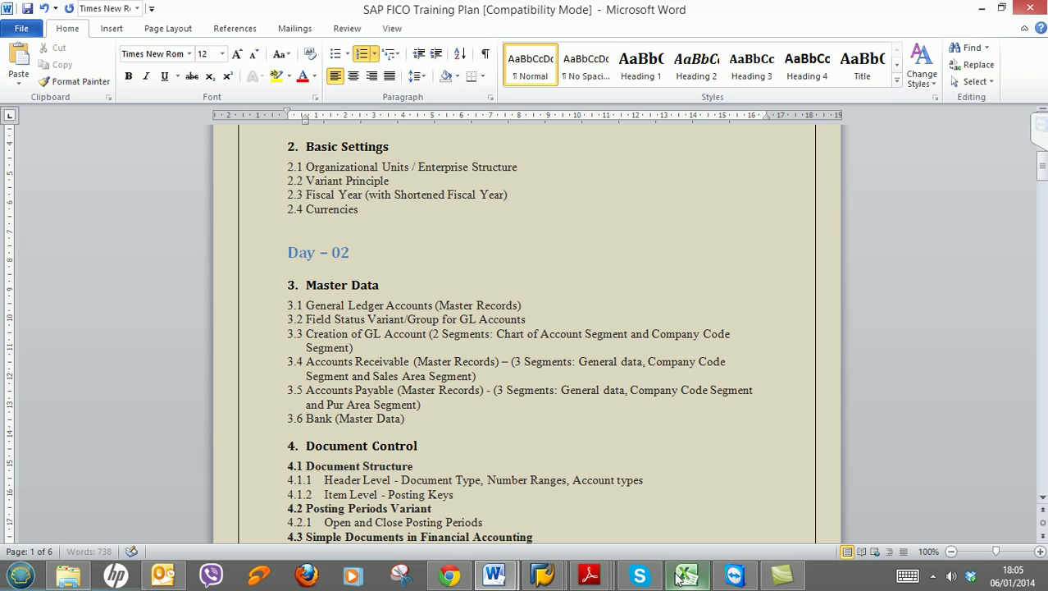
type("asing")
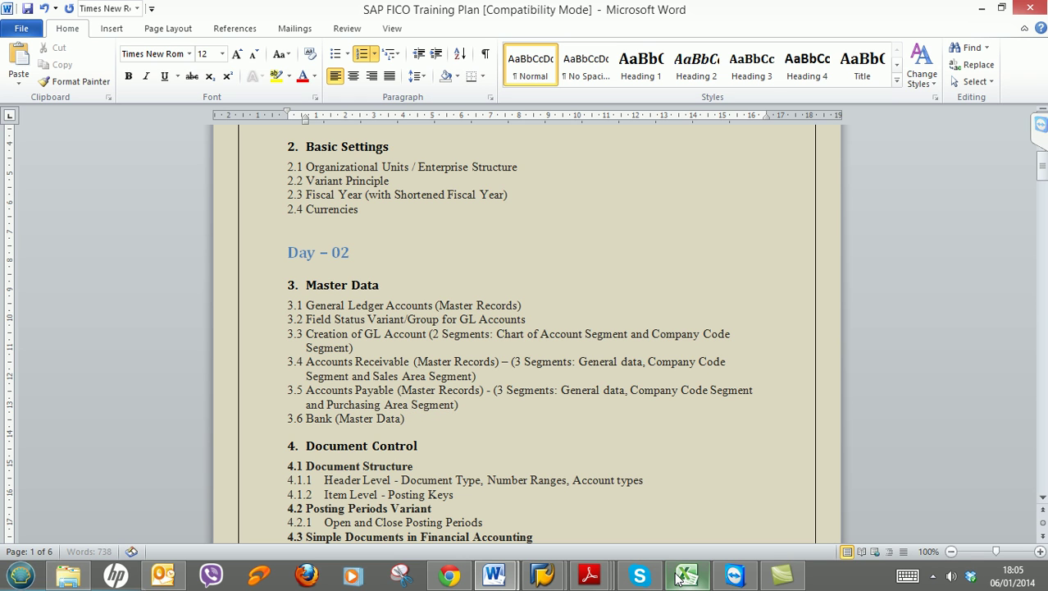
left_click(28, 9)
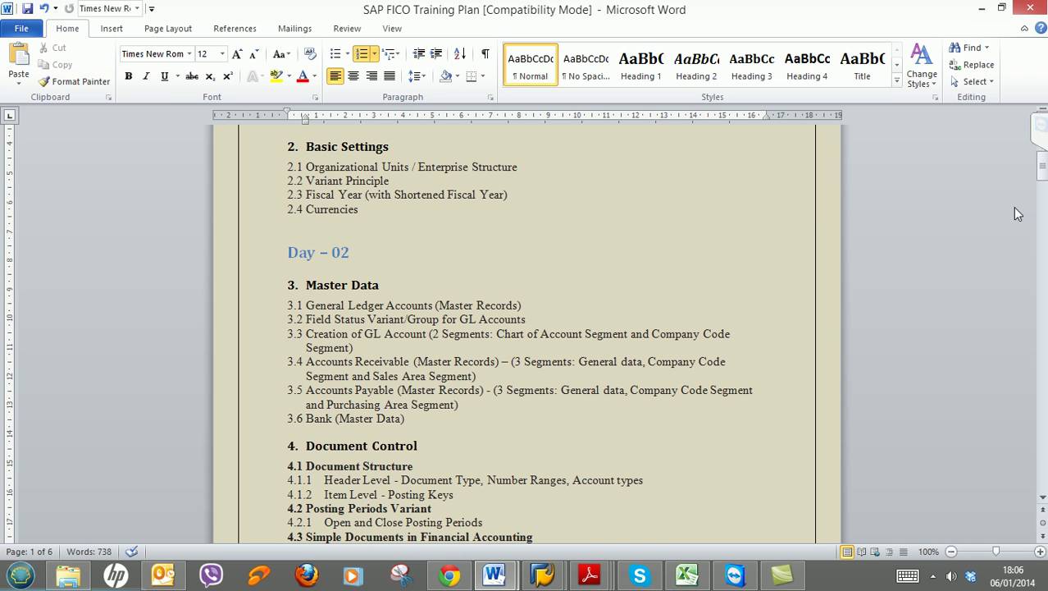
Return to the SAP session and open the SAP Reference IMG through transaction SPRO
left_click(979, 9)
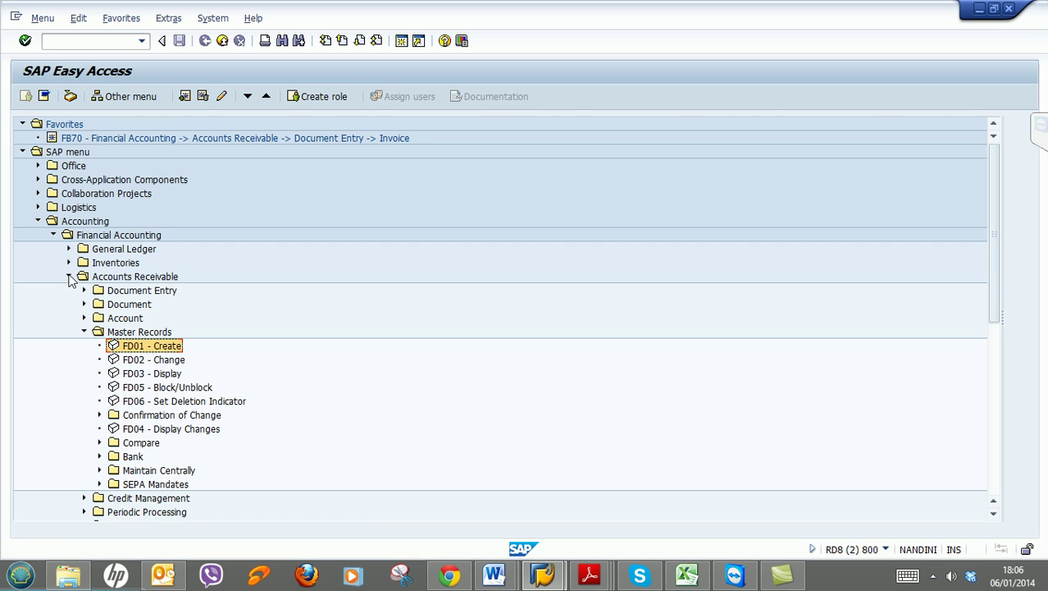
left_click(129, 39)
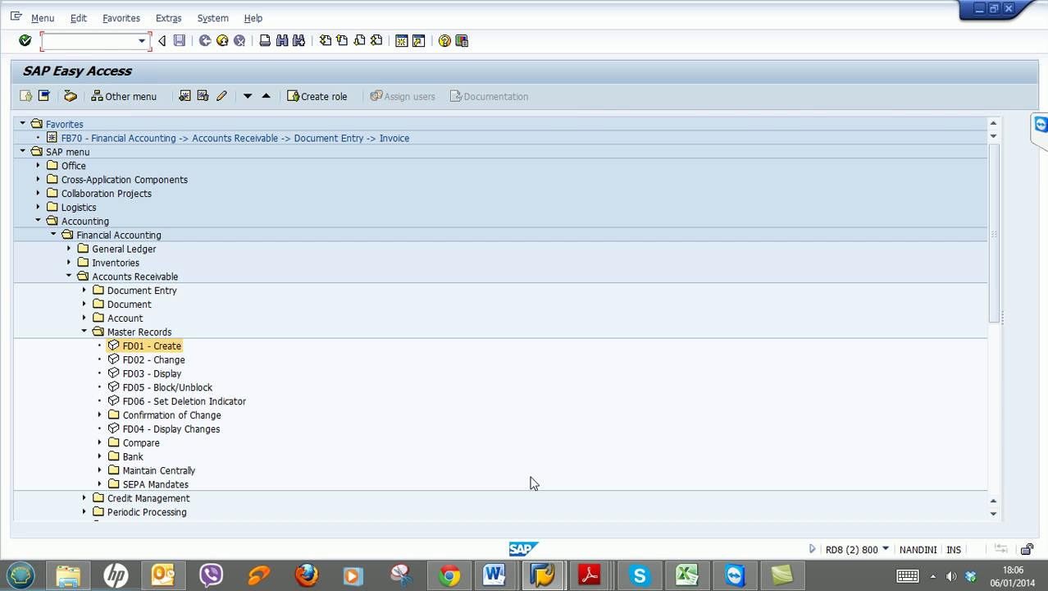
type("spro")
key("Return")
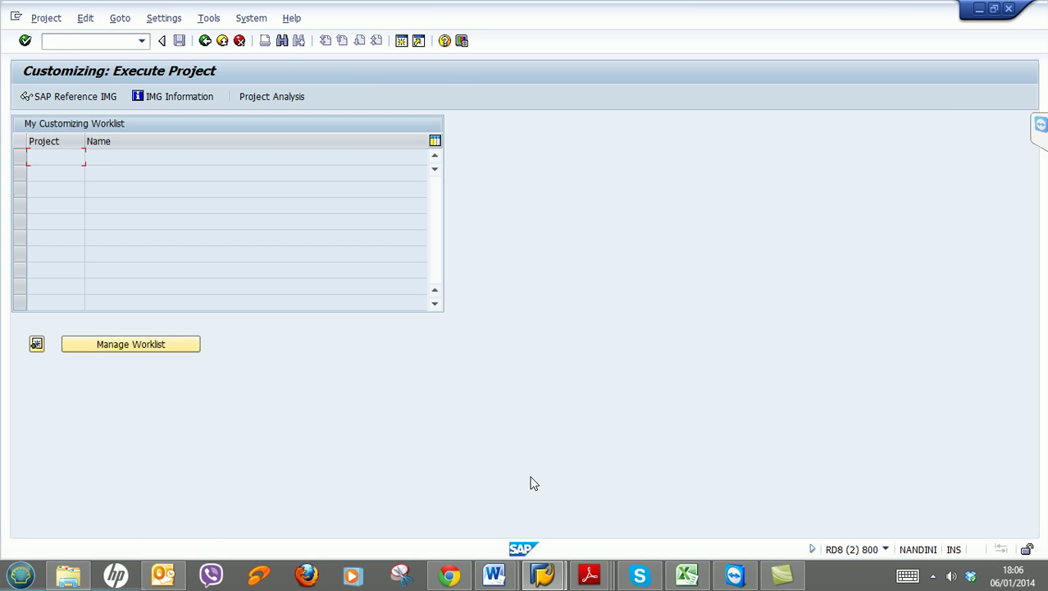
left_click(72, 97)
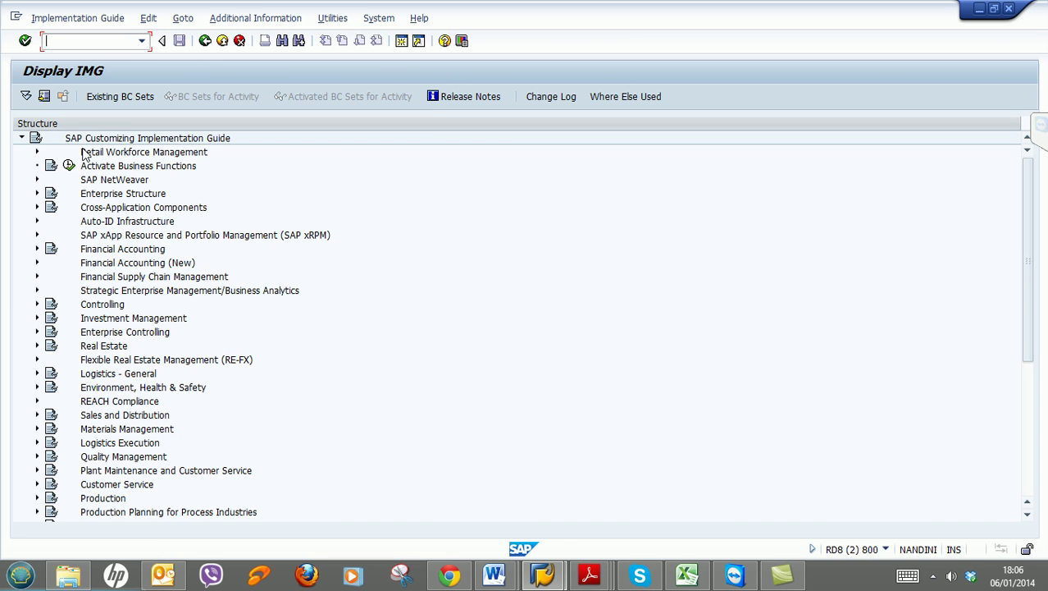
Open Define Account Groups with Screen Layout (Vendors) under Accounts Receivable and Accounts Payable, Vendor Accounts, Preparations for Creating Vendor Master Data
left_click(37, 248)
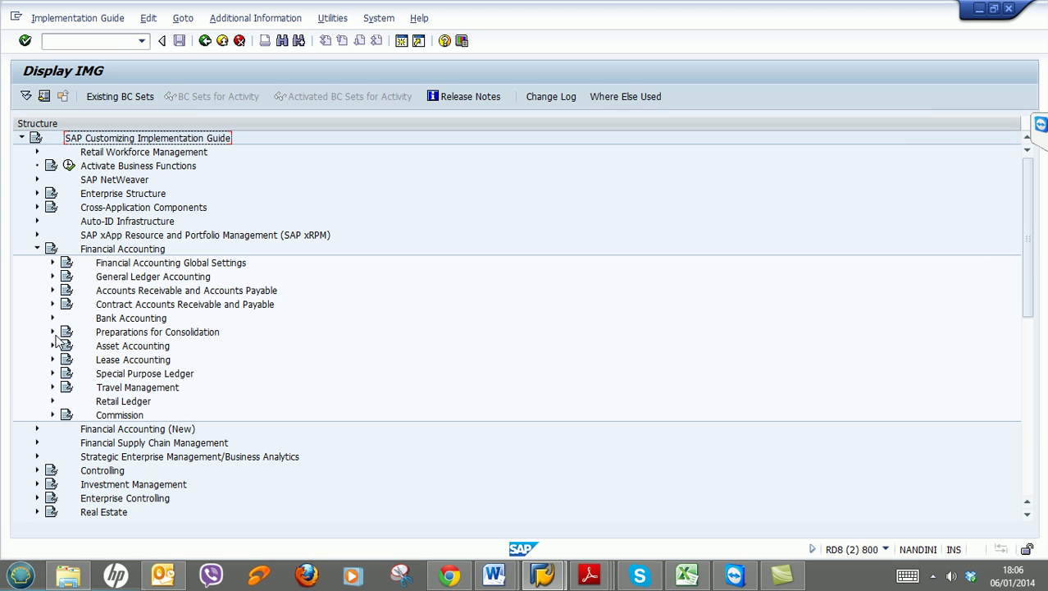
left_click(51, 290)
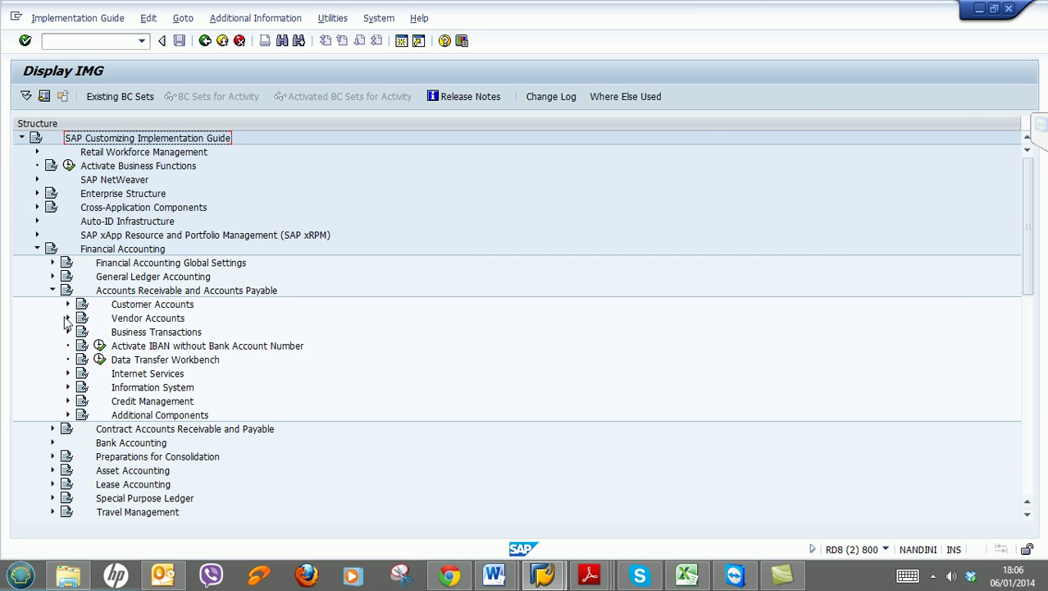
left_click(67, 318)
left_click(83, 333)
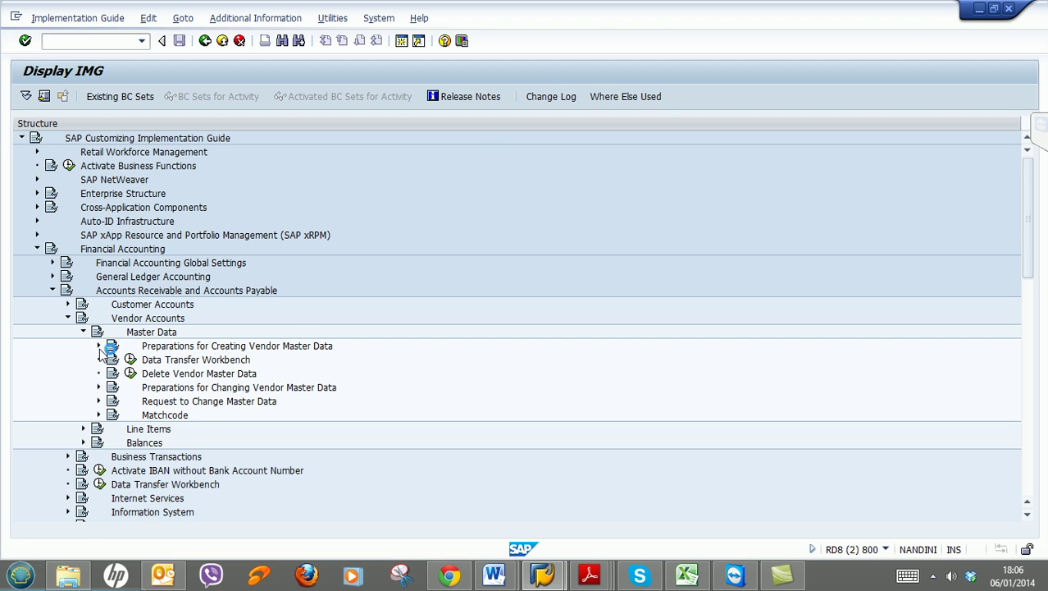
left_click(98, 346)
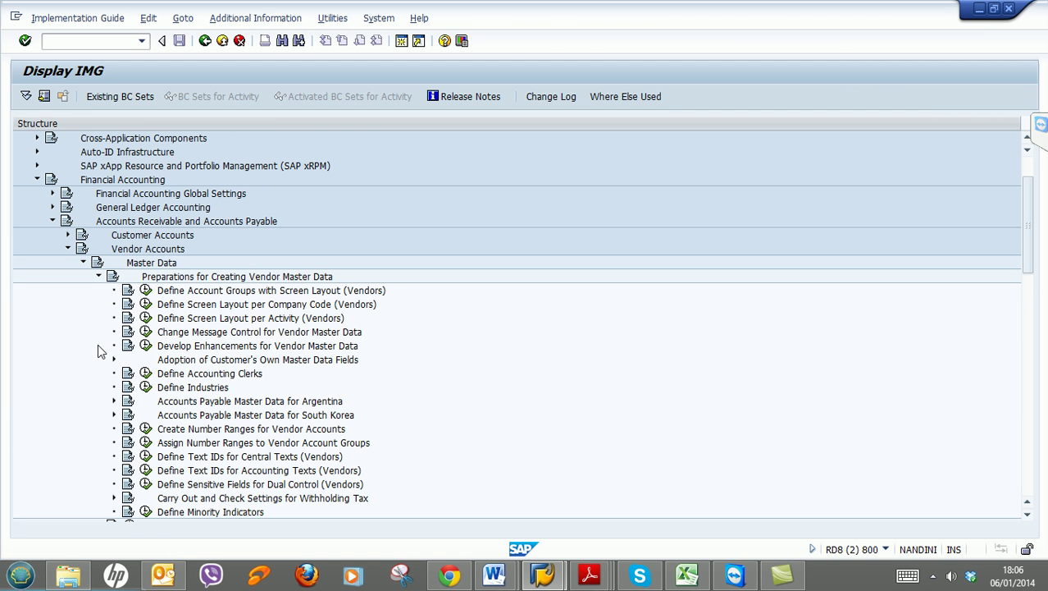
left_click(215, 291)
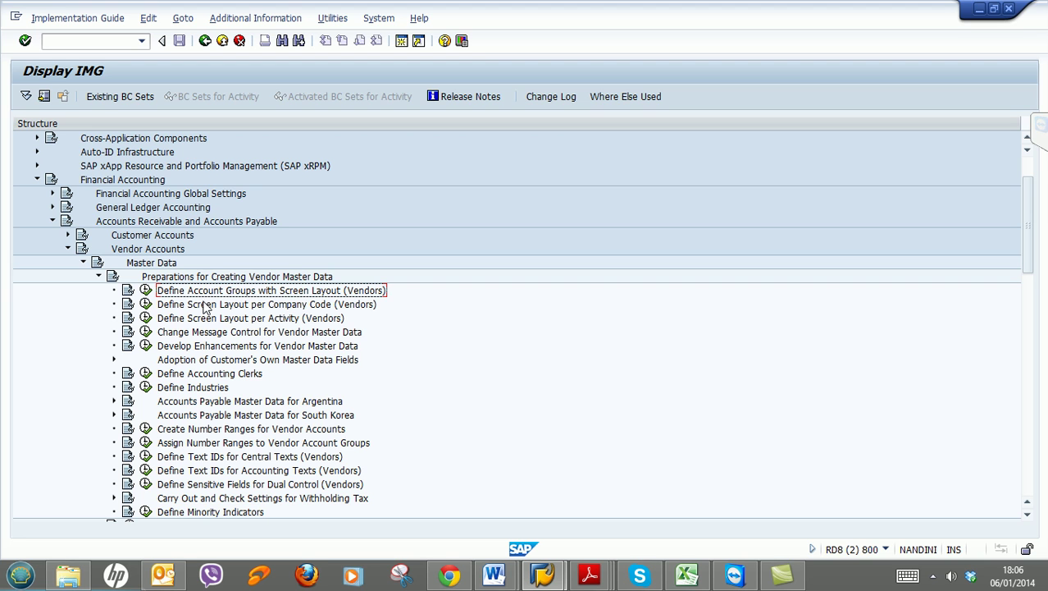
left_click(146, 291)
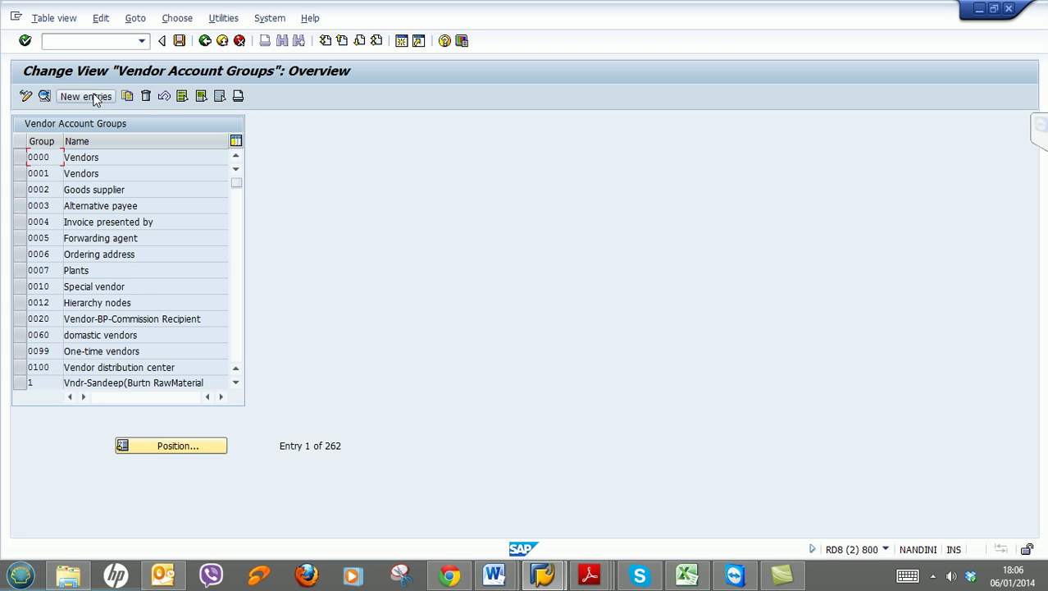
Start a new vendor account group entry with the account group key FO61
left_click(95, 98)
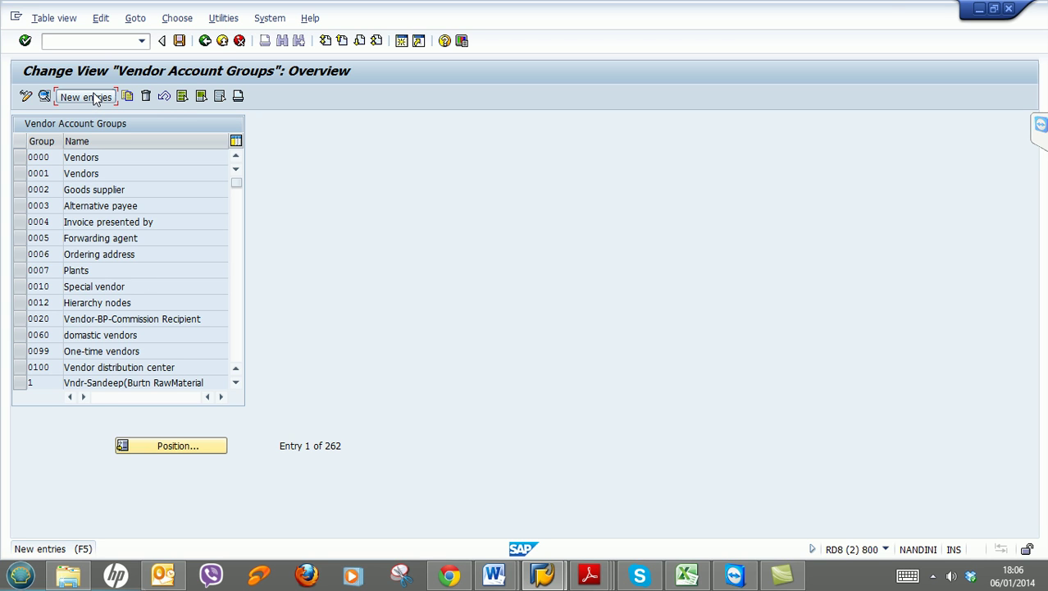
mouse_move(1030, 7)
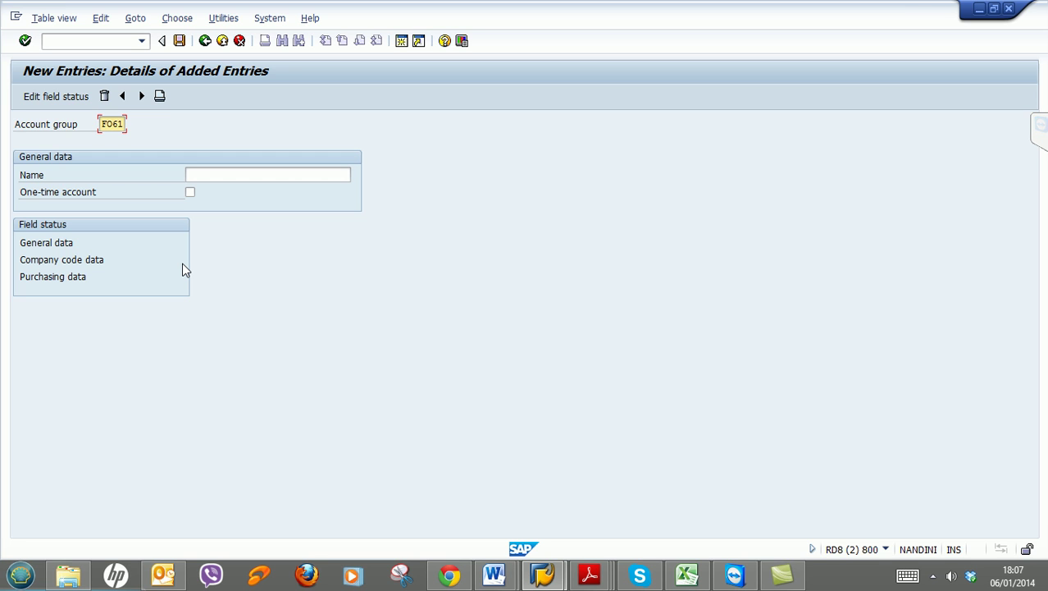
key("Tab")
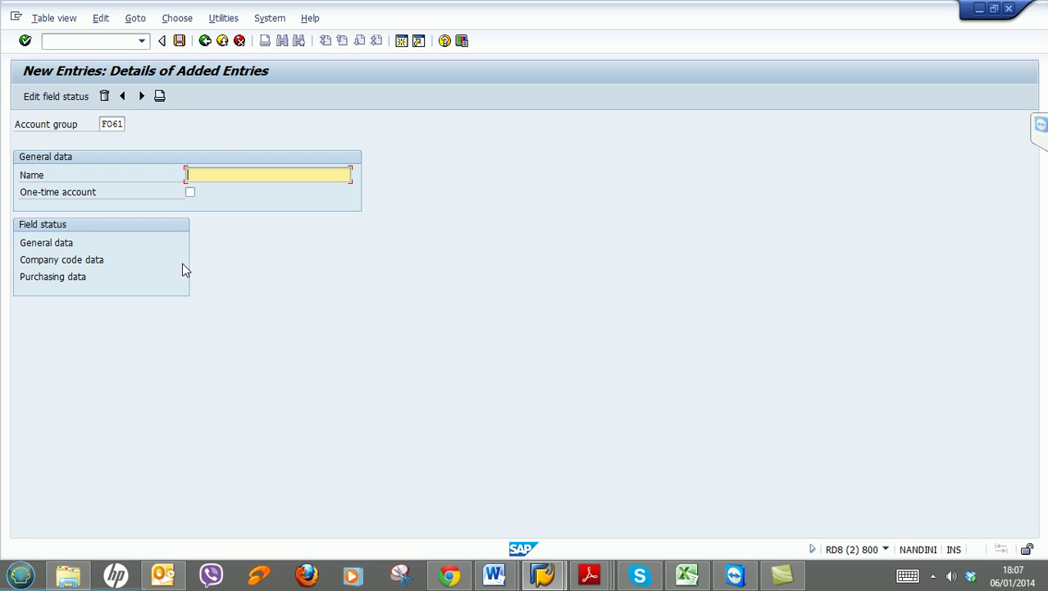
Fill the account group's name from the suggested "Domestic Vendors - BM01" and remove the BM01 suffix, keeping "Domestic Vendors - "
type("Domest")
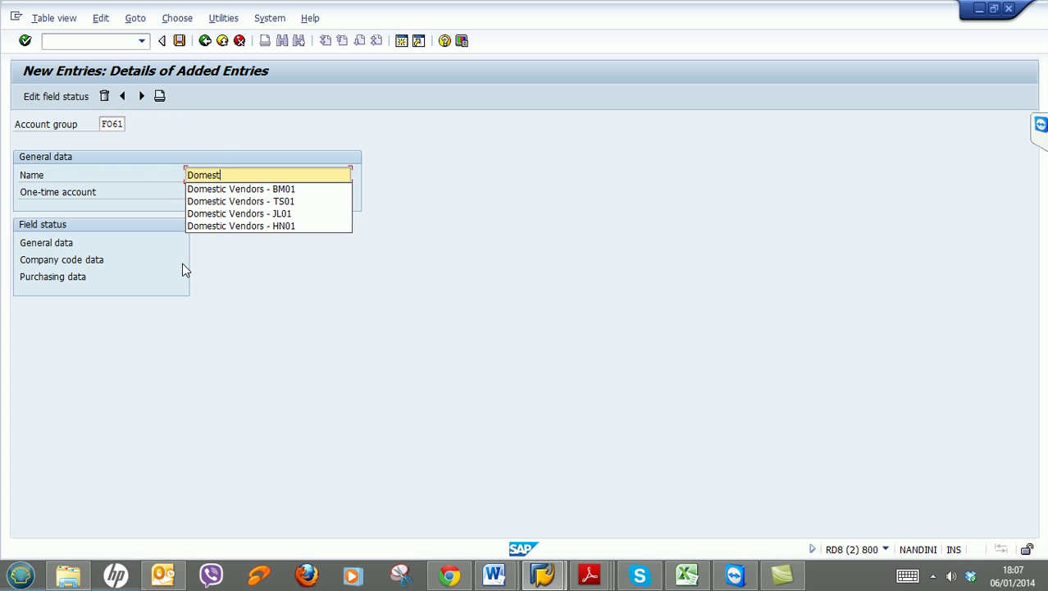
type("ivs##")
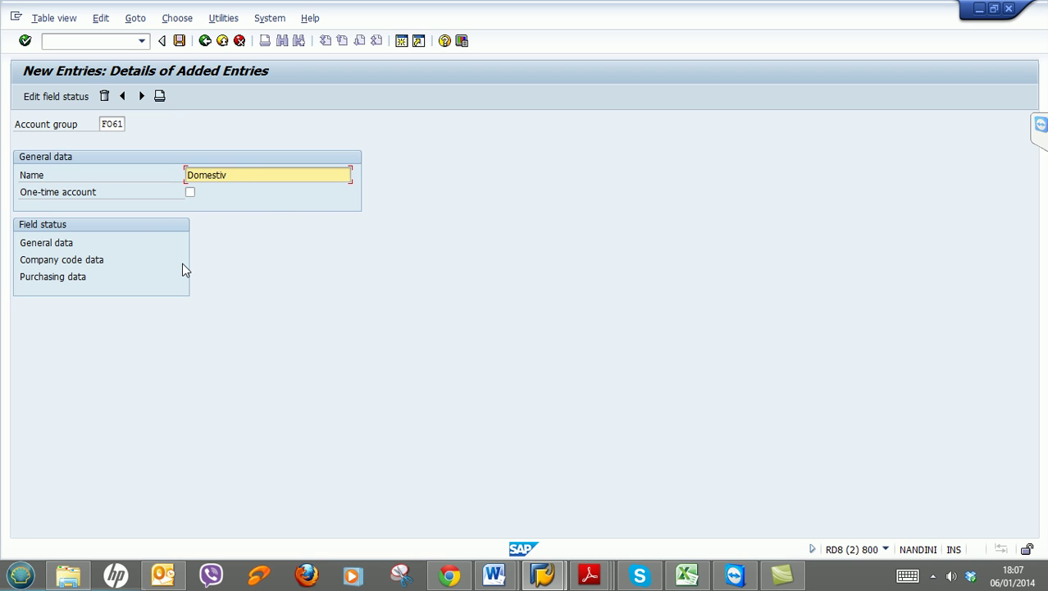
key("BackSpace")
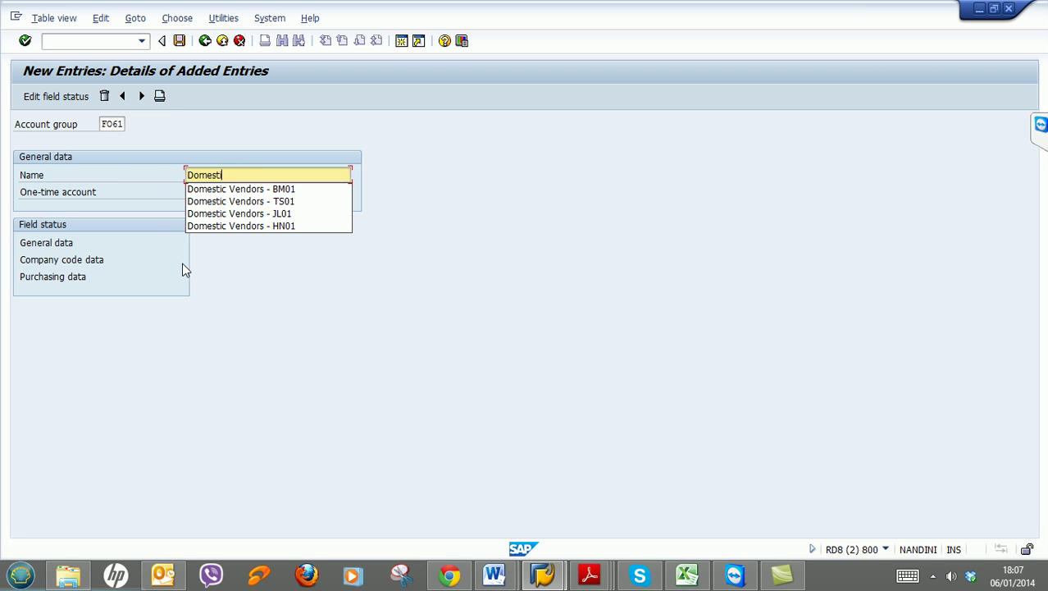
key("Down")
key("Return")
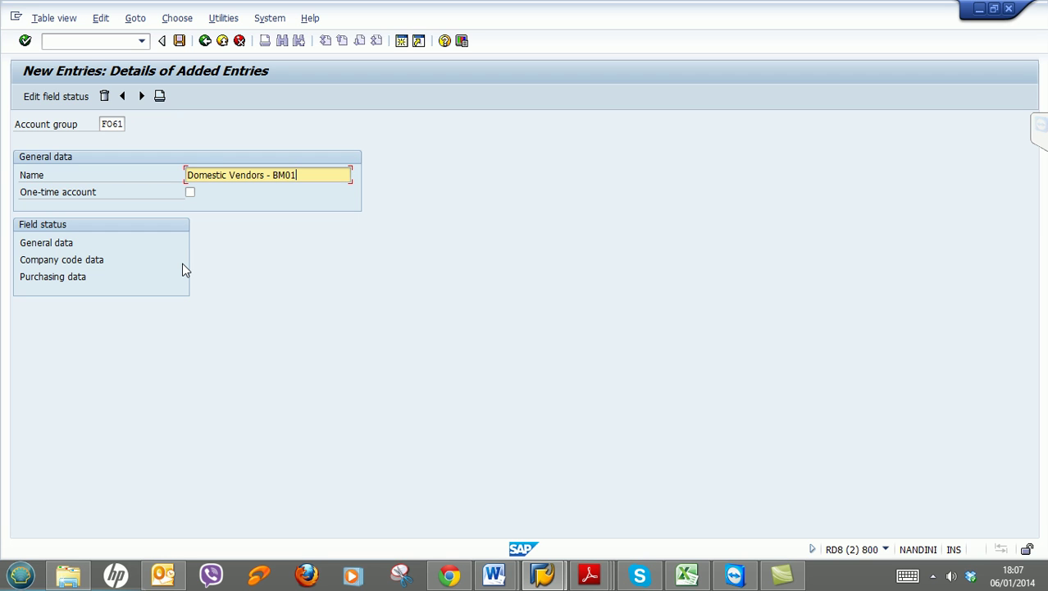
key("BackSpace")
key("BackSpace")
key("BackSpace")
key("BackSpace")
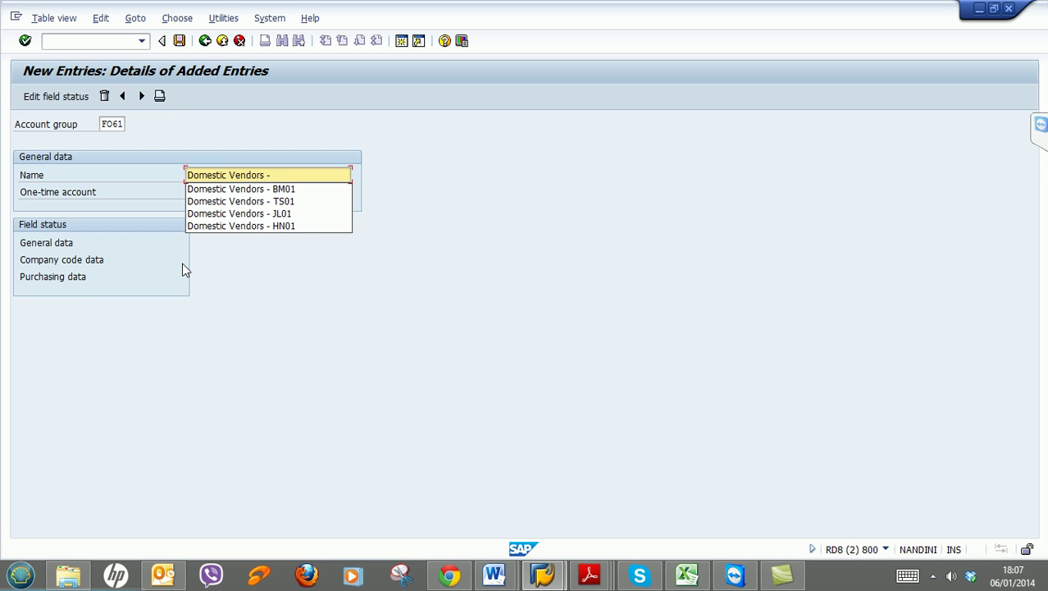
Name account group FO61 "Domestic Vendors - FO01" and review the Address field status settings in its general data
type("FO01")
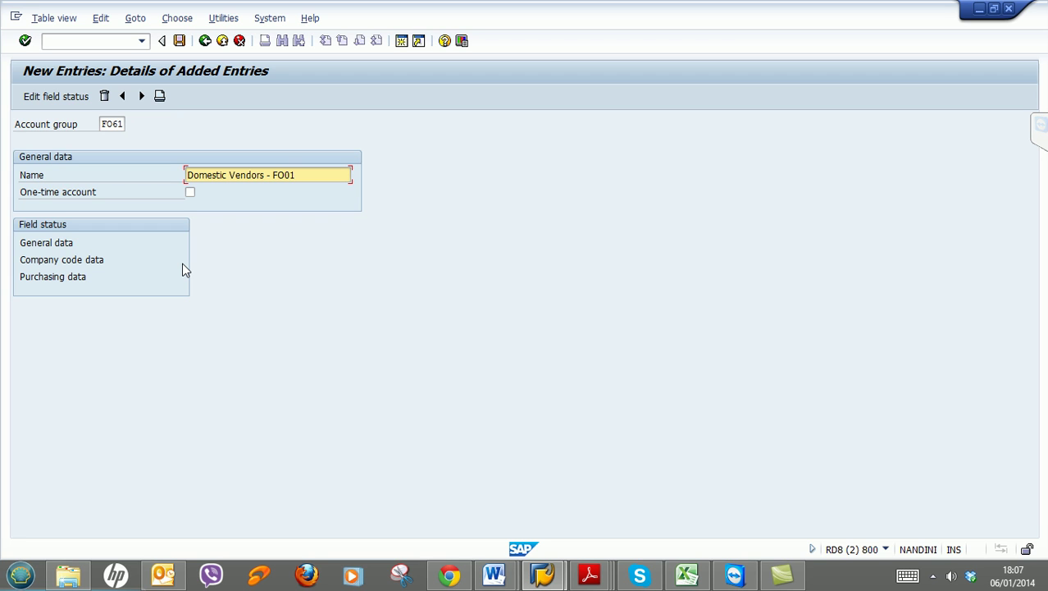
double_click(41, 243)
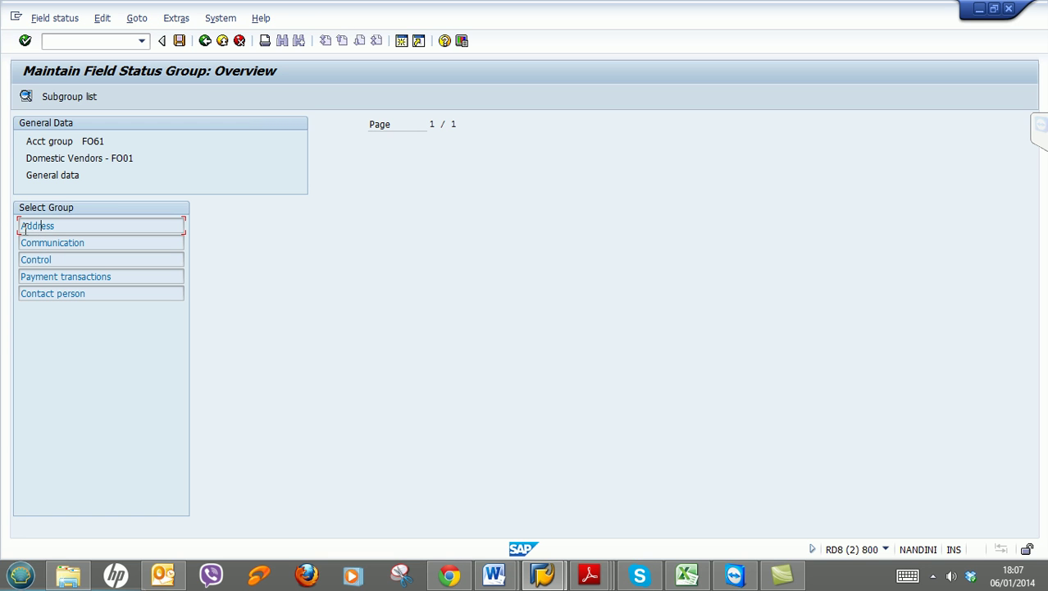
double_click(26, 229)
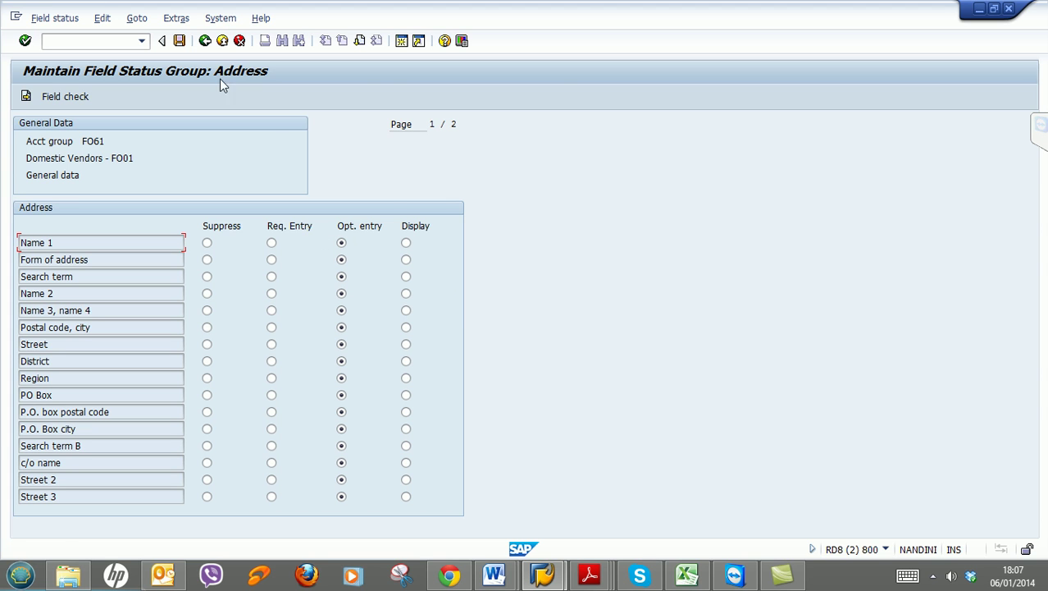
left_click(205, 41)
left_click(205, 41)
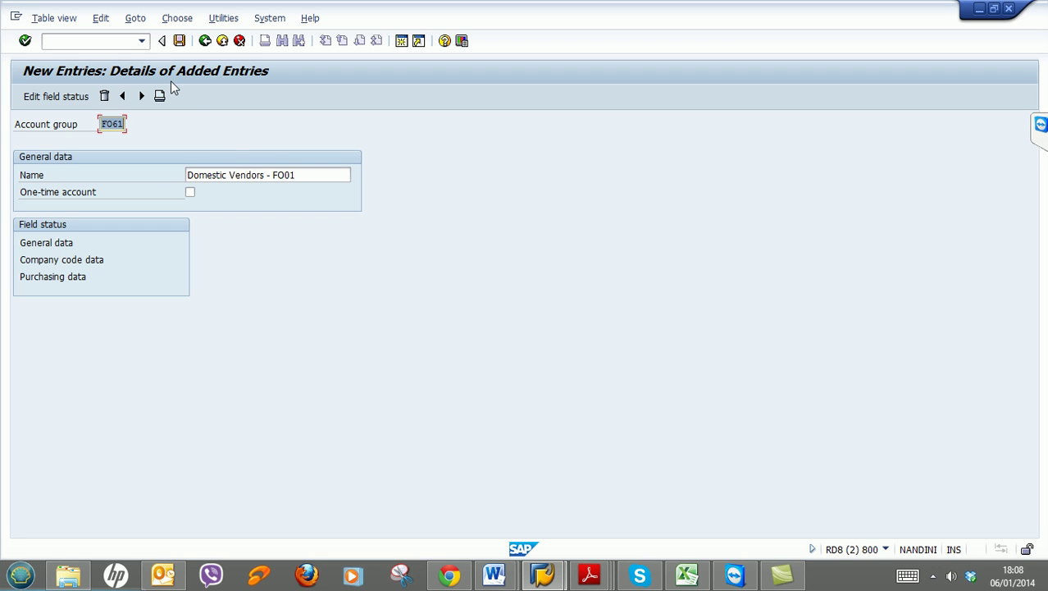
Save account group FO61 under the proposed customizing request for company code FO01 and return to the vendor account groups overview
left_click(178, 41)
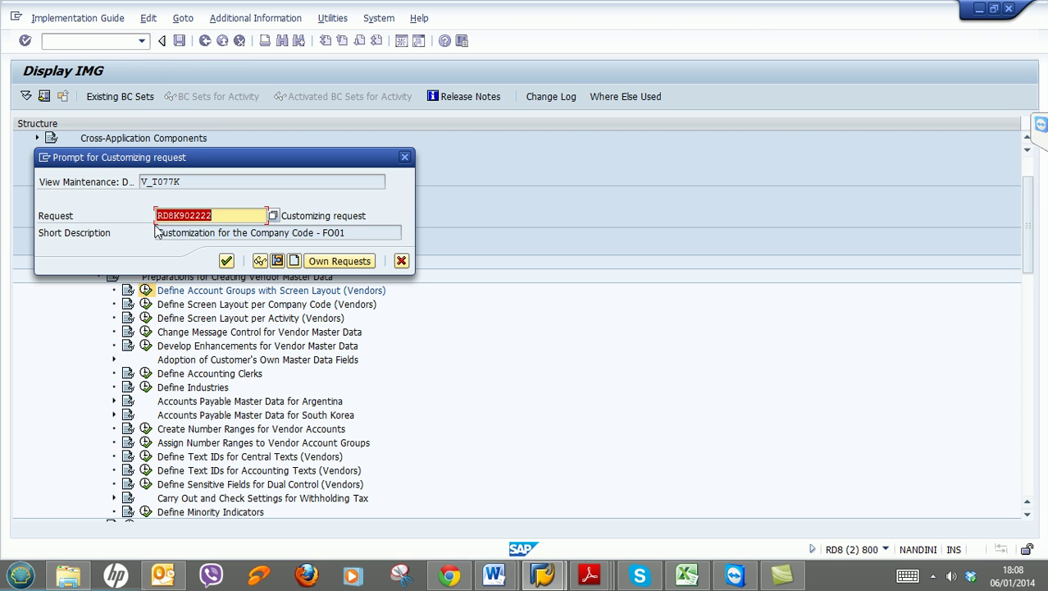
left_click(227, 261)
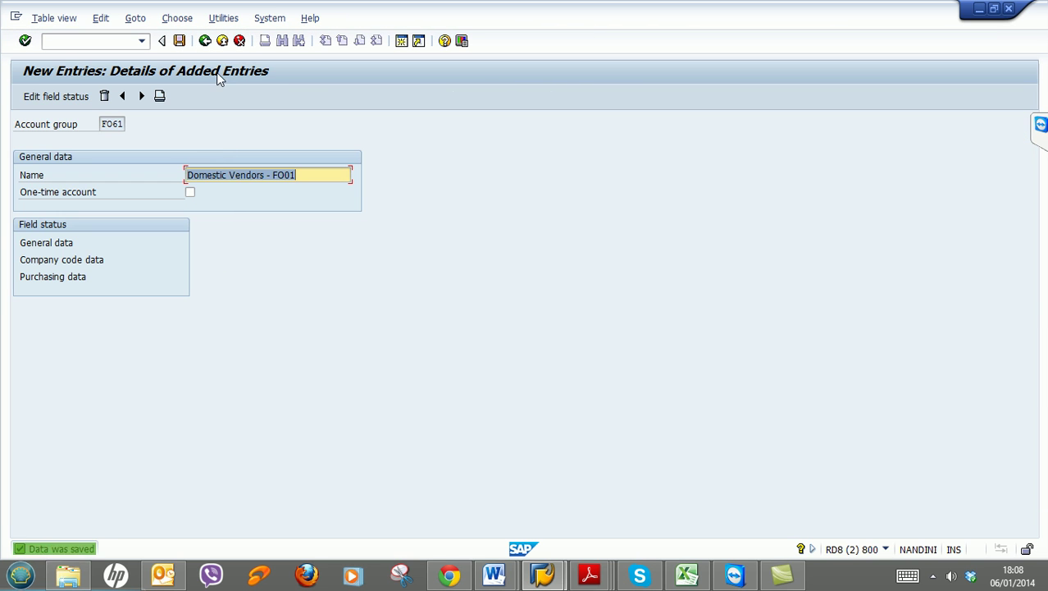
left_click(205, 40)
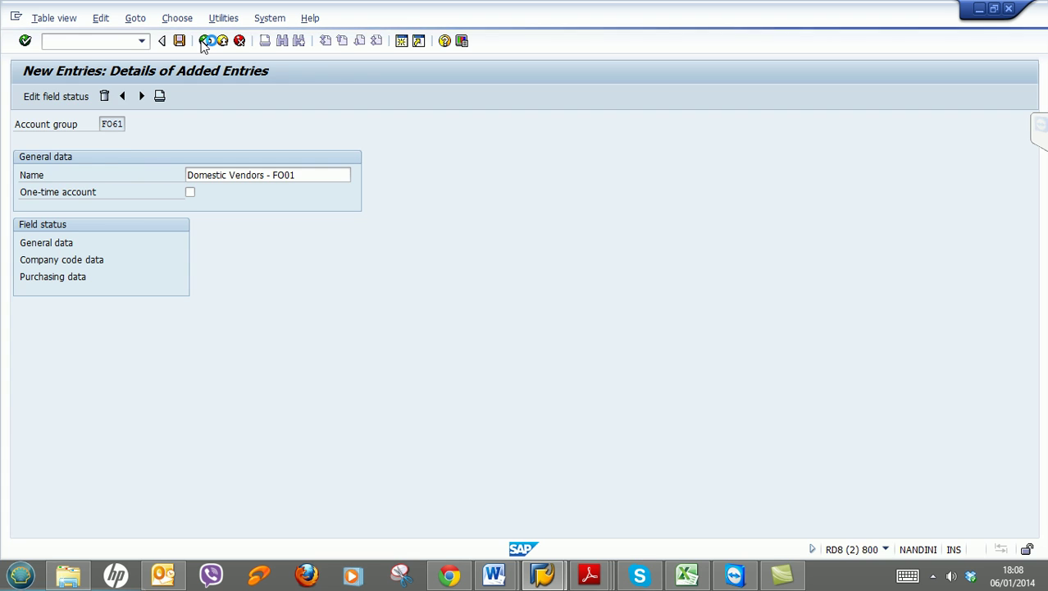
Create vendor account group FO62 named "Foreign Vendors - FO01", save it and return to the overview
left_click(97, 97)
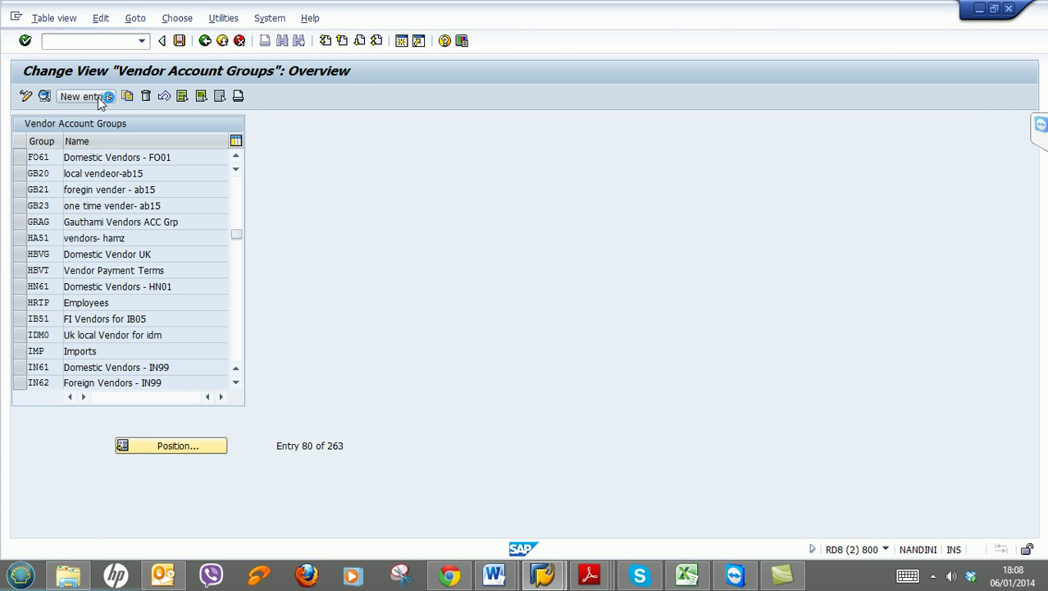
type("FO62")
key("Tab")
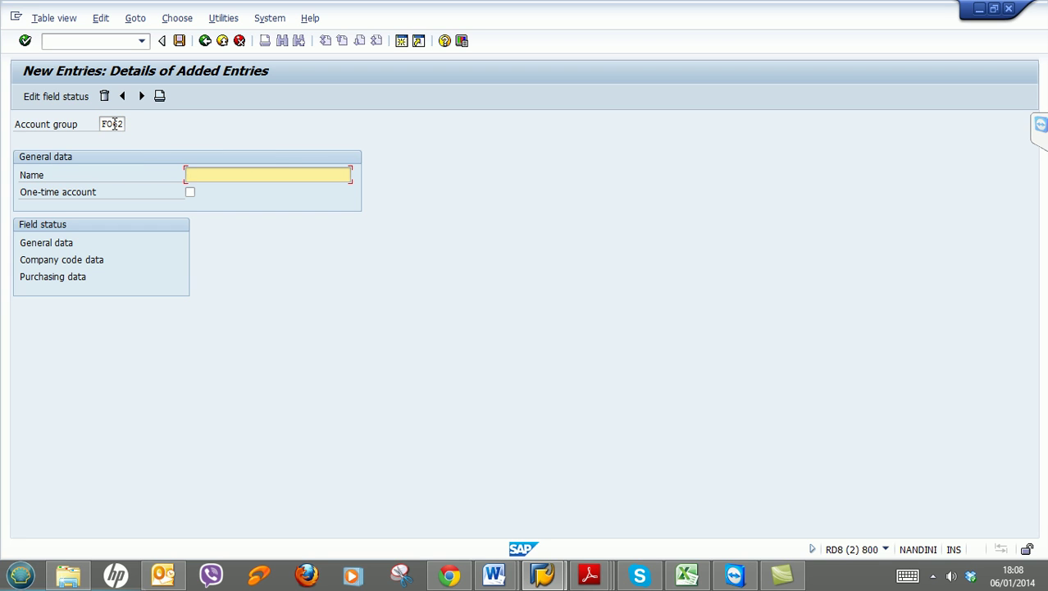
type("F")
key("Down")
key("Return")
key("BackSpace")
key("BackSpace")
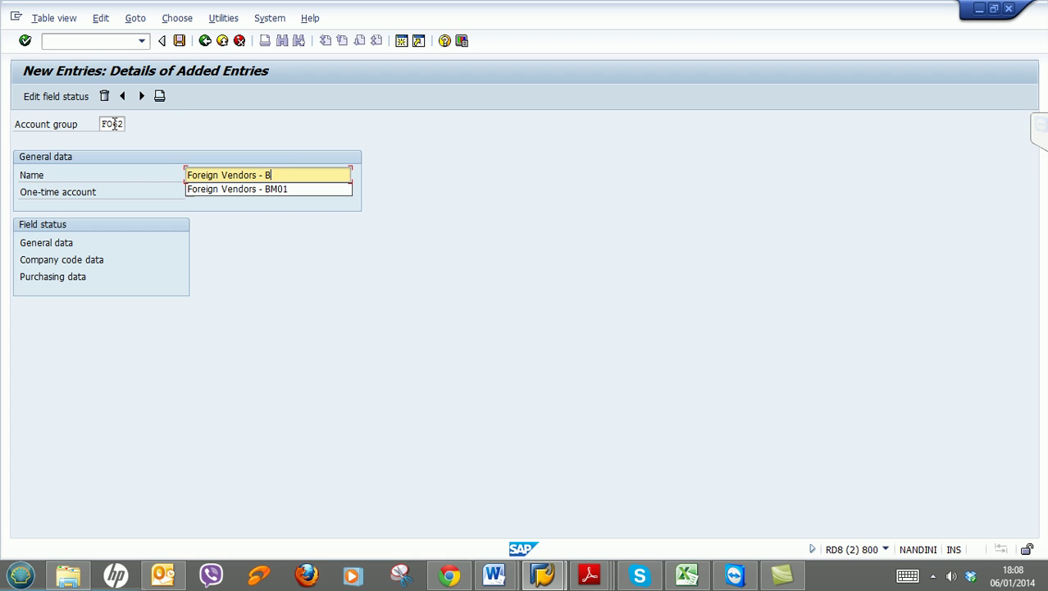
key("BackSpace")
type("FO")
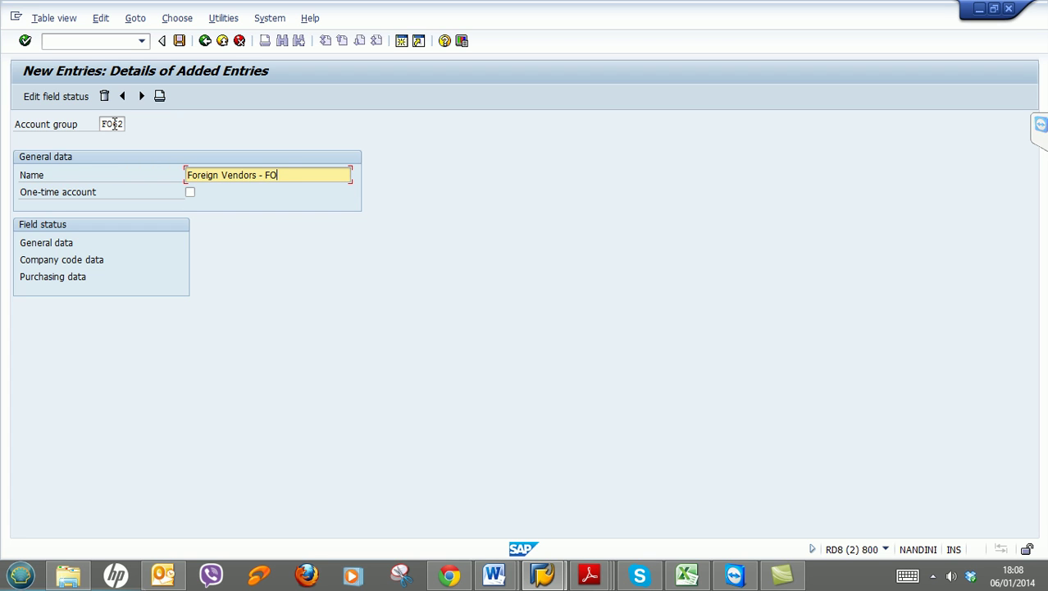
type("01")
left_click(179, 41)
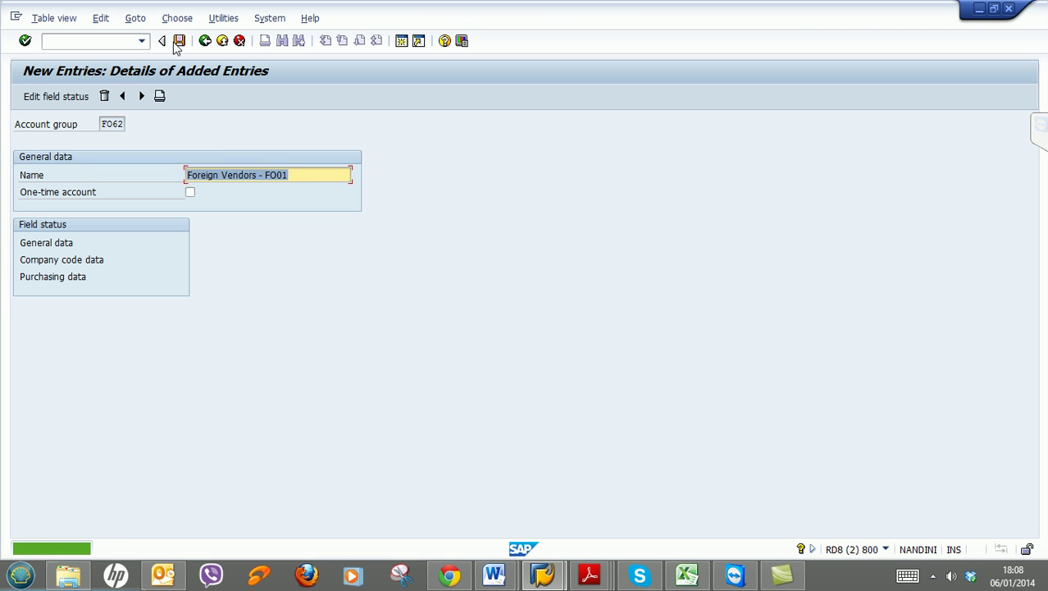
left_click(205, 41)
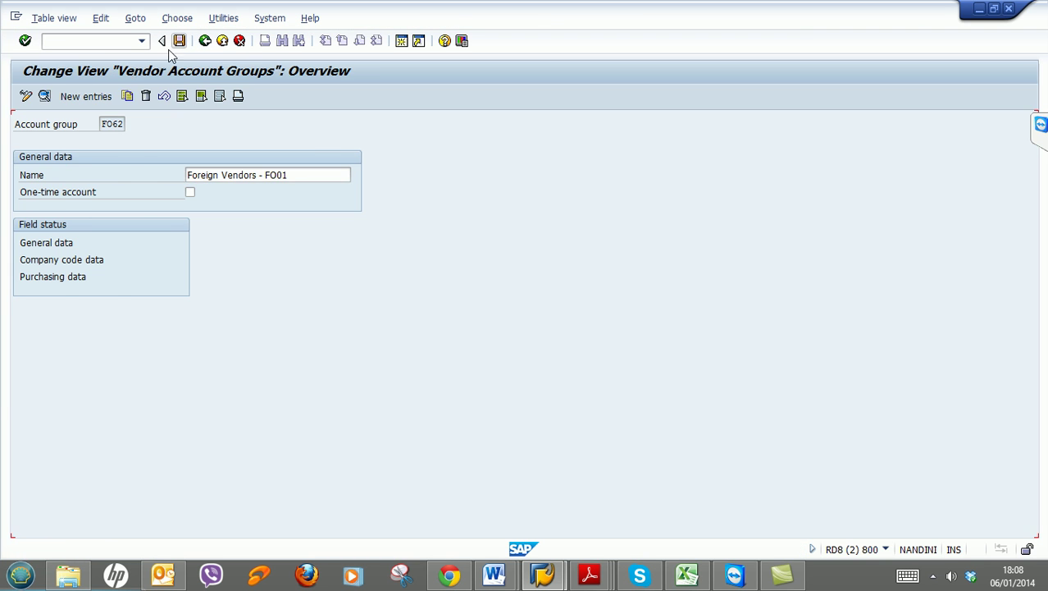
Add a new vendor account group FO63 named "One-time Vendors - FO01"
left_click(96, 96)
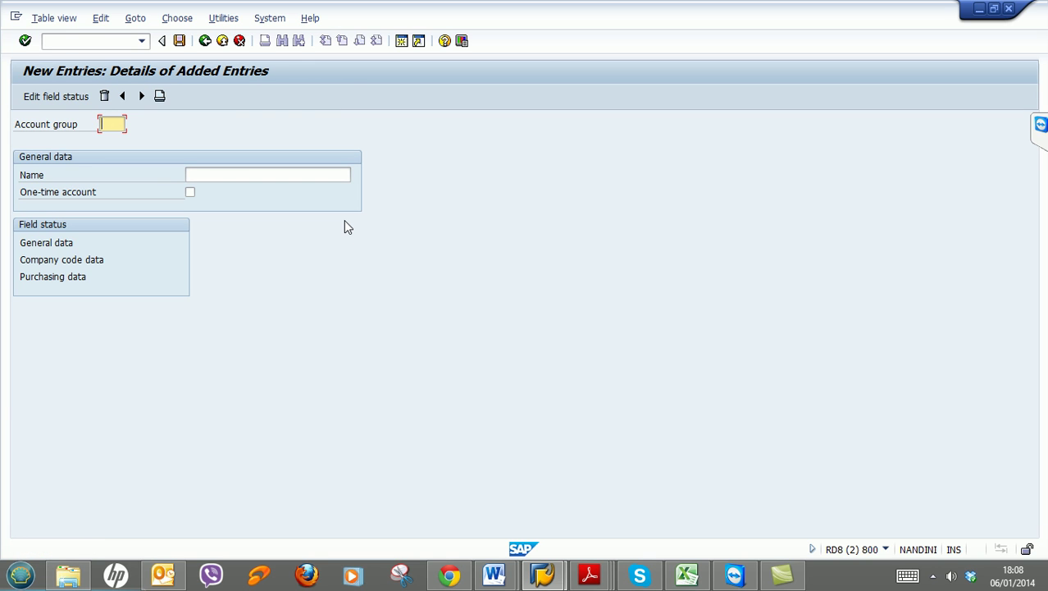
type("FO63")
key("Tab")
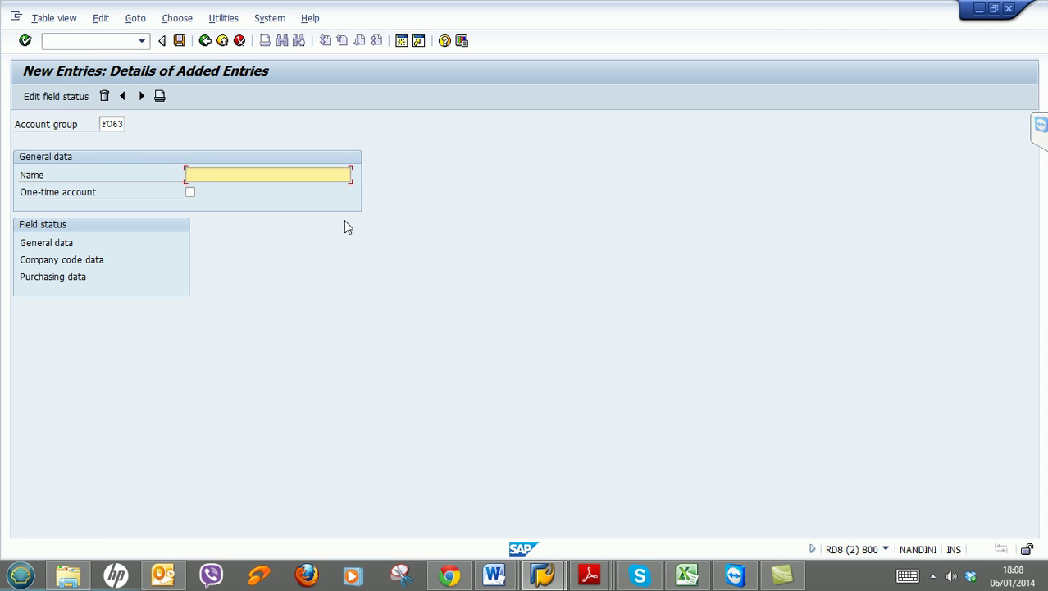
type("O")
key("Down")
key("Return")
key("BackSpace")
key("BackSpace")
key("BackSpace")
key("BackSpace")
type("F")
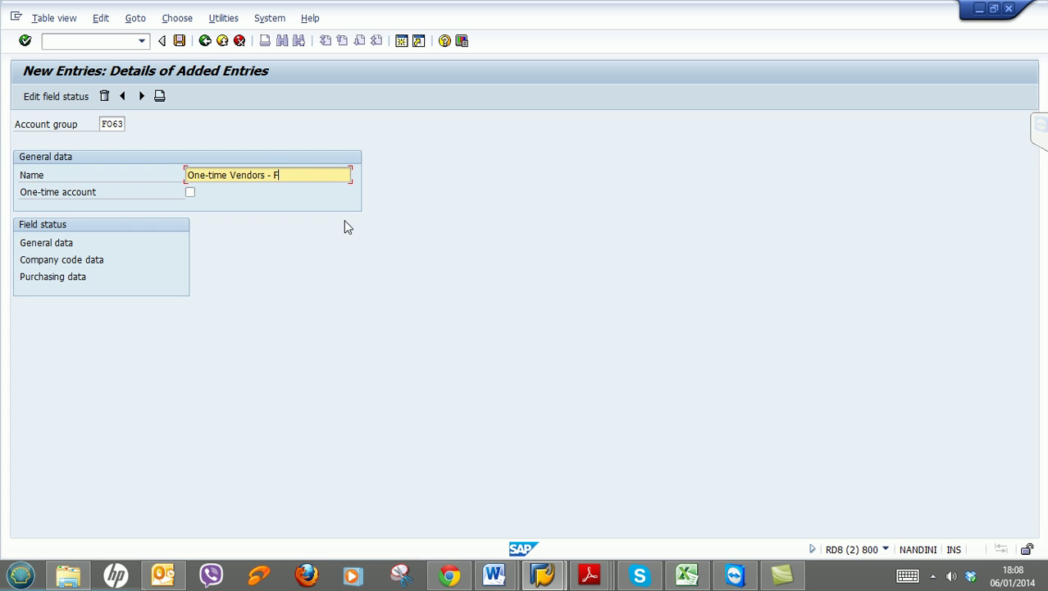
type("O01")
Mark account group FO63 as a one-time account, save it and return to the implementation guide
left_click(190, 193)
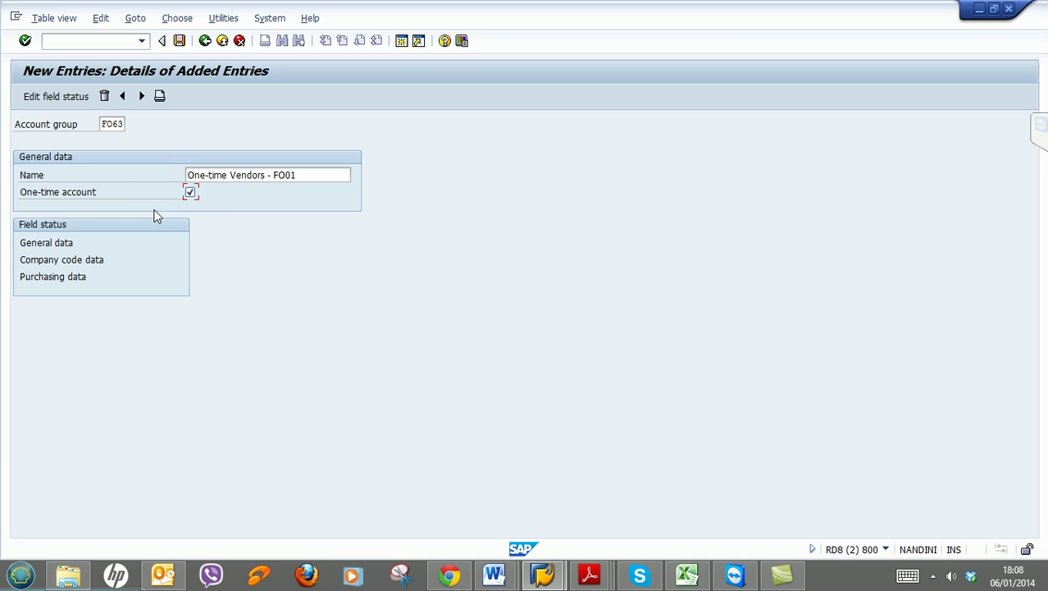
left_click(180, 41)
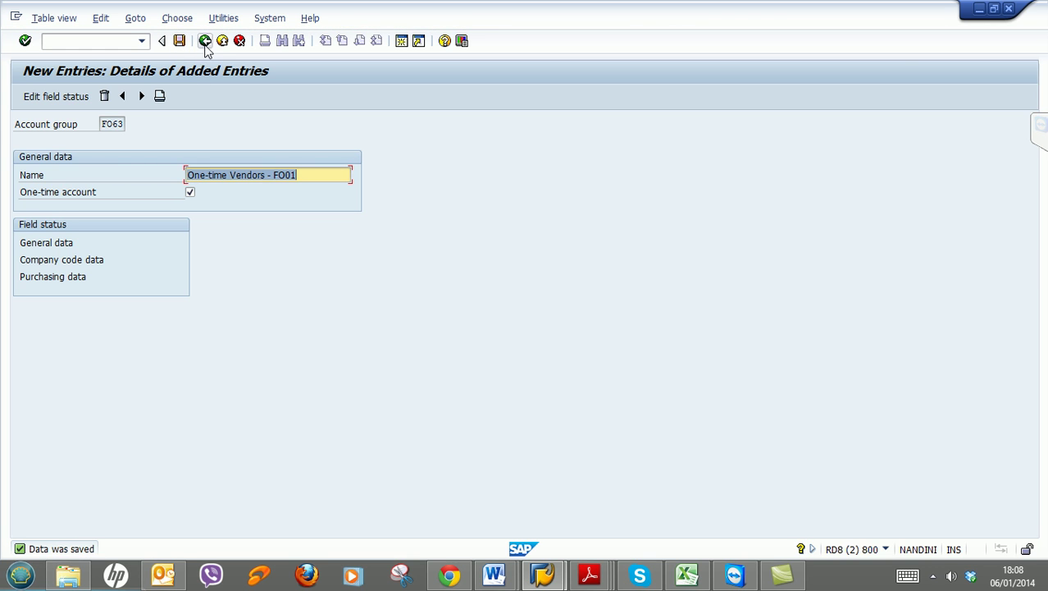
left_click(205, 42)
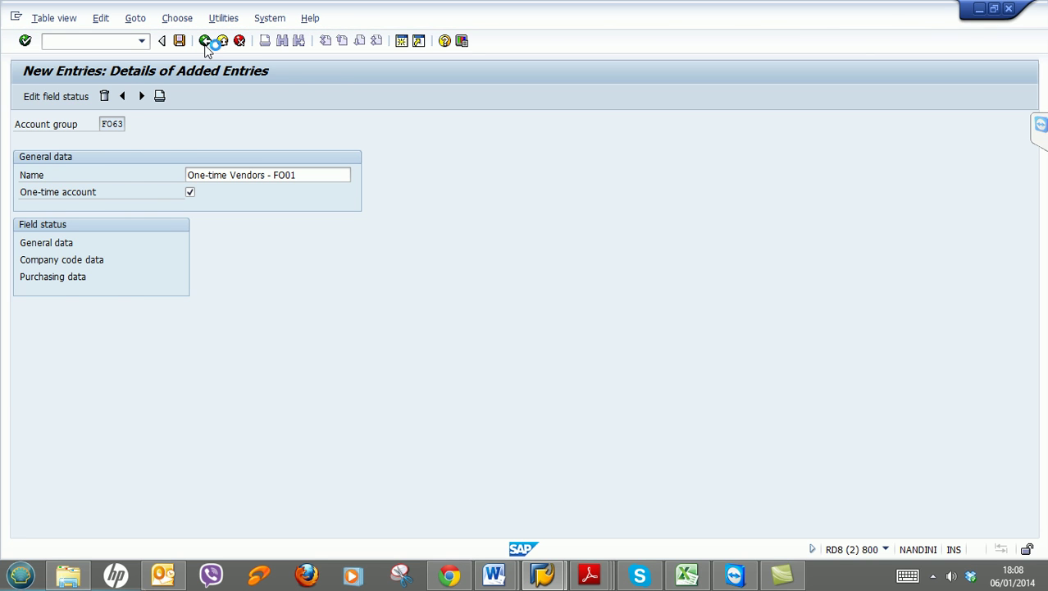
left_click(203, 41)
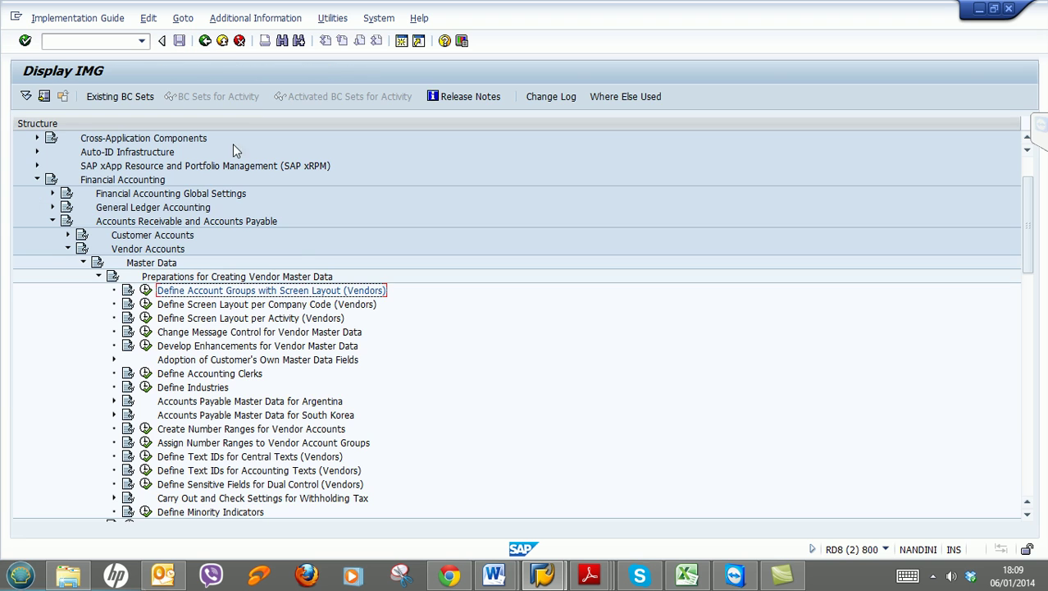
Open the number range intervals for vendor accounts in change mode
left_click(263, 432)
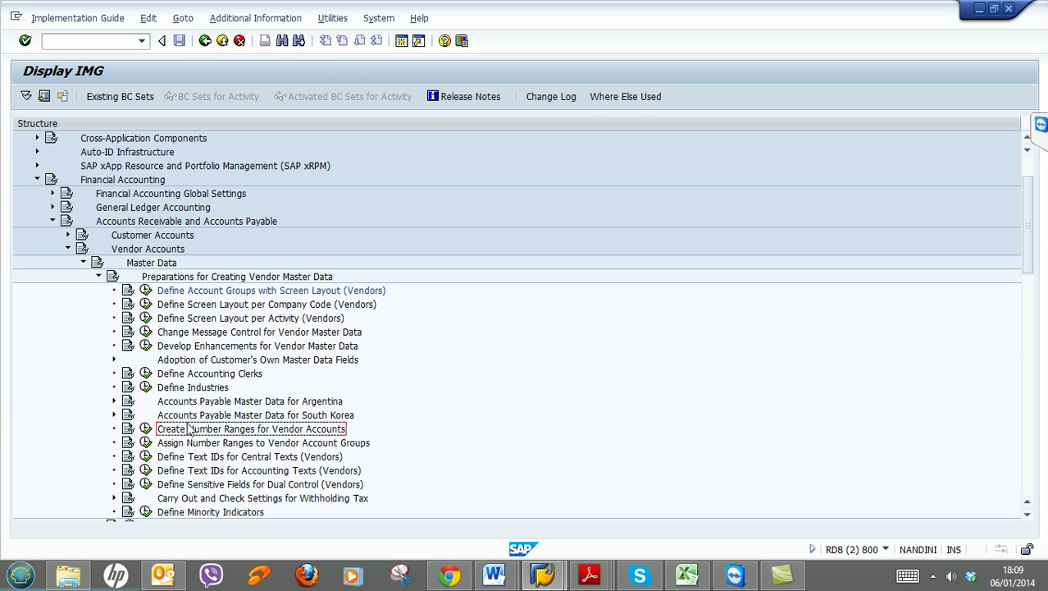
left_click(146, 429)
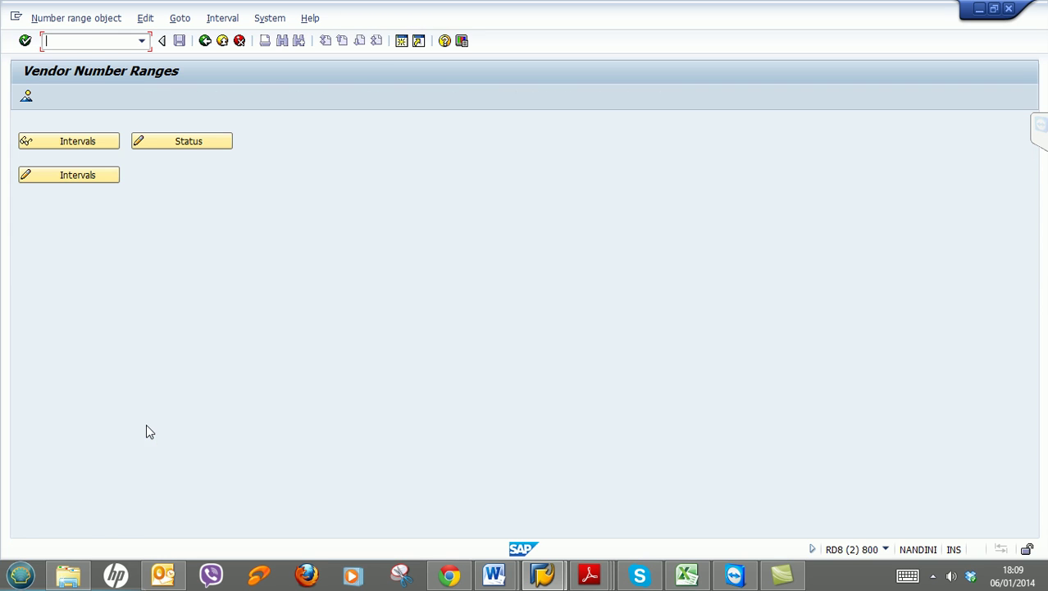
left_click(88, 175)
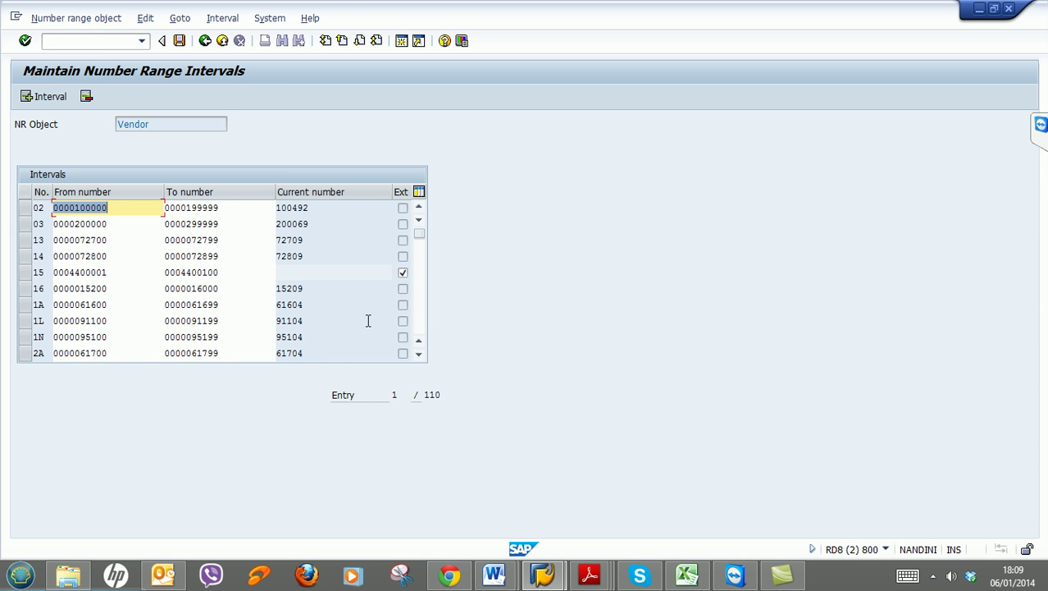
Look through the vendor number range intervals to examine which interval numbers and ranges are already in use
left_click(419, 320)
left_click(419, 315)
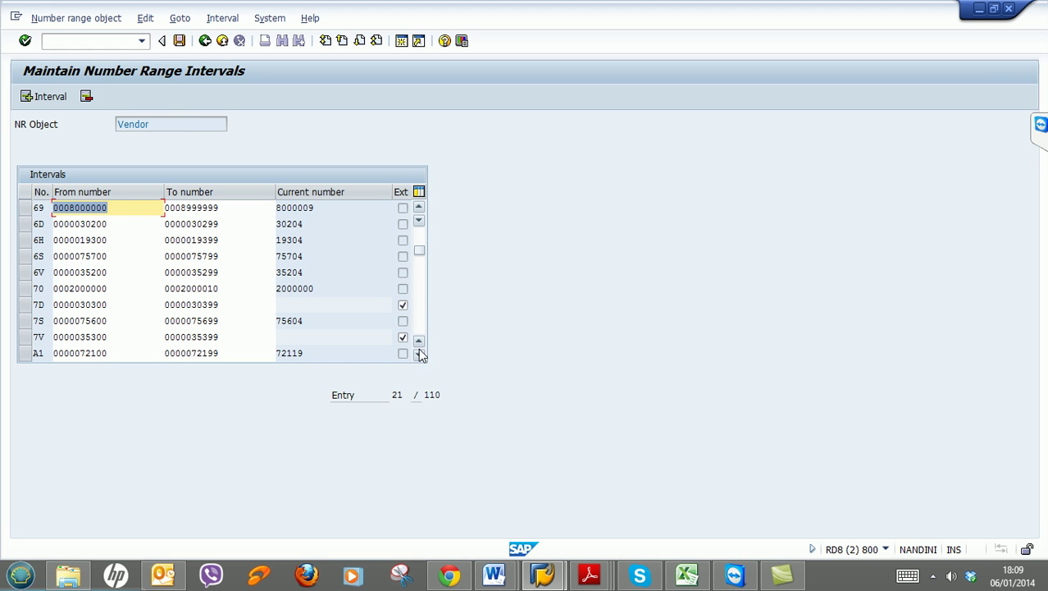
left_click(419, 354)
left_click(419, 356)
left_click(420, 355)
left_click(419, 356)
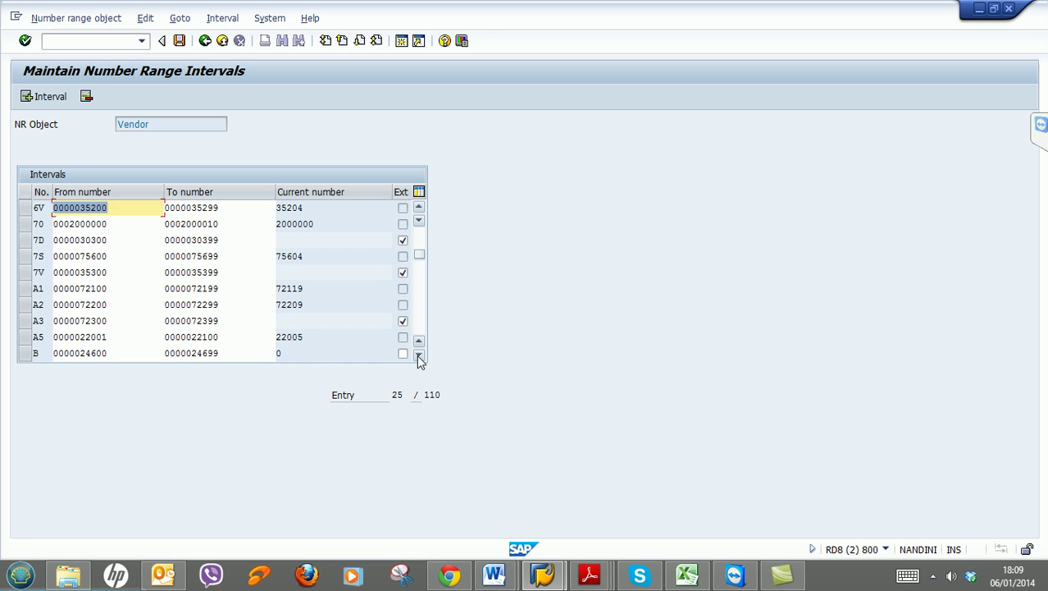
left_click(419, 355)
left_click(419, 355)
left_click(419, 356)
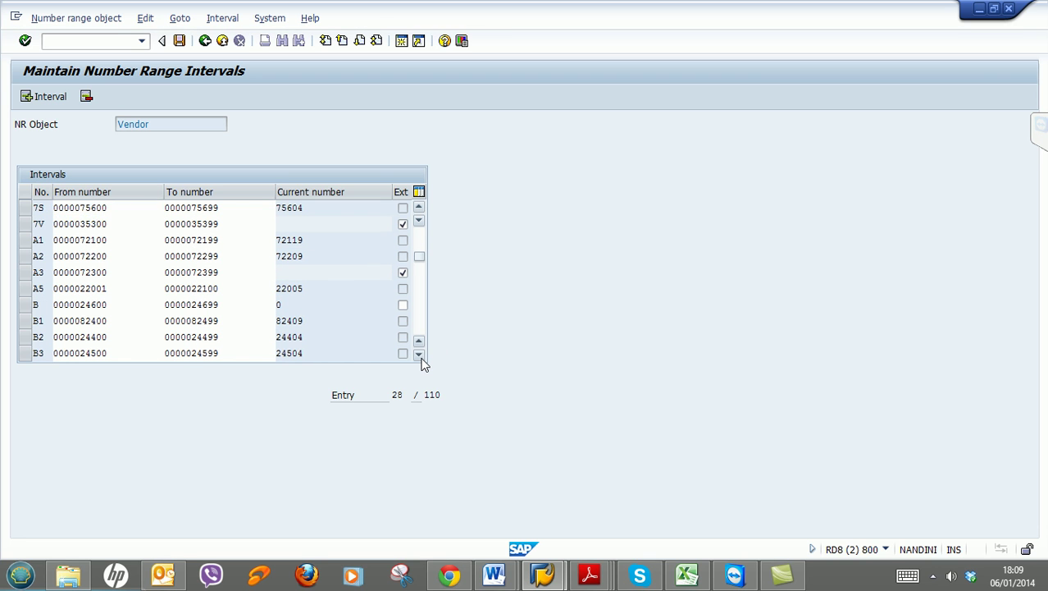
left_click(420, 355)
left_click(420, 356)
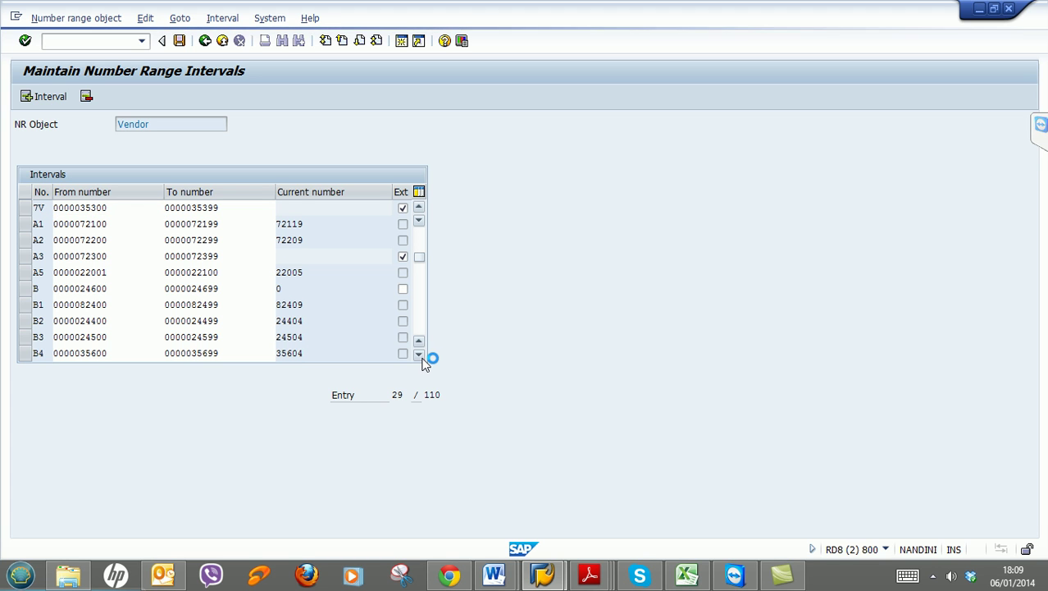
left_click(419, 356)
left_click(419, 355)
left_click(419, 356)
left_click(419, 355)
left_click(420, 355)
left_click(419, 356)
left_click(419, 355)
left_click(419, 355)
left_click(419, 355)
left_click(419, 355)
left_click(419, 355)
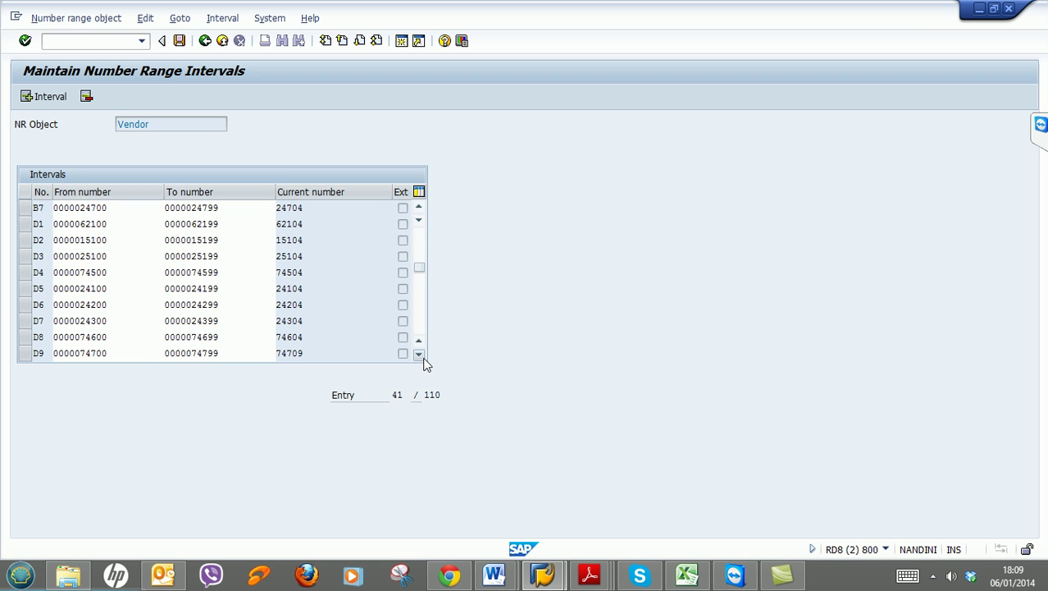
left_click(420, 355)
left_click(423, 358)
left_click(424, 358)
left_click(424, 358)
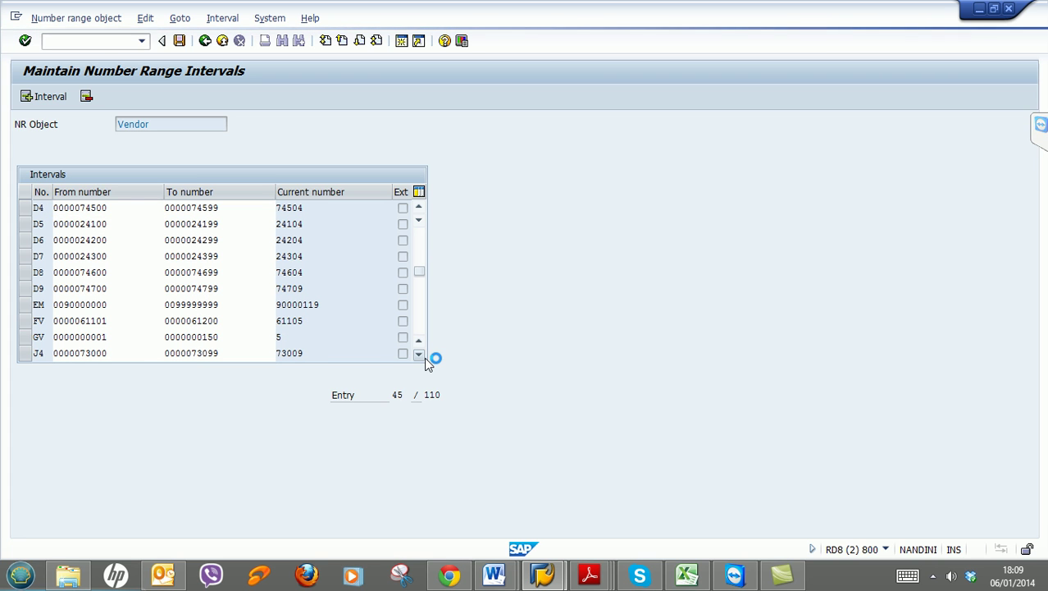
left_click(424, 357)
left_click(424, 356)
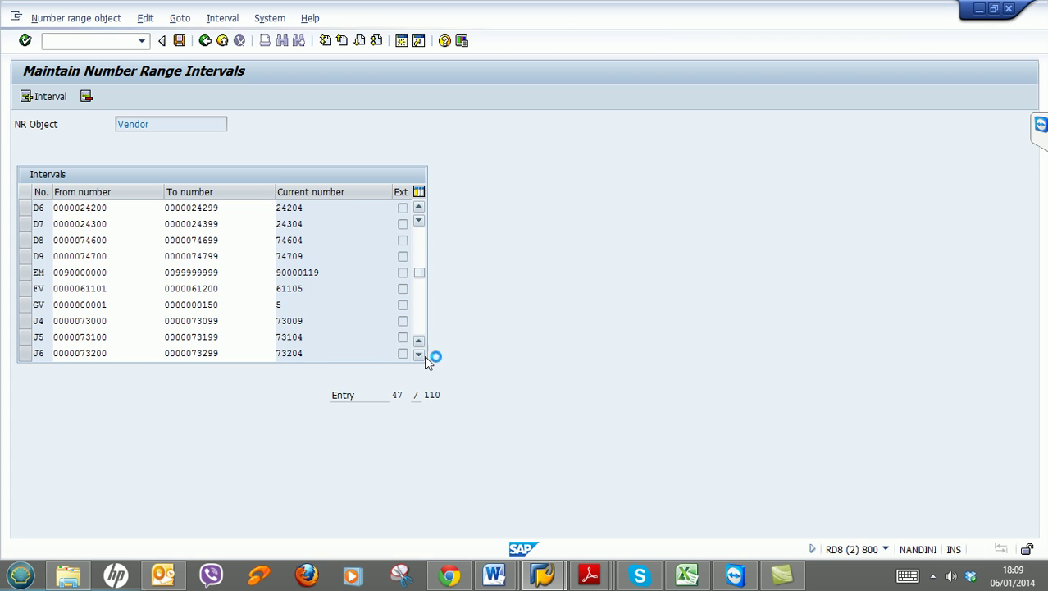
left_click(424, 356)
left_click(424, 356)
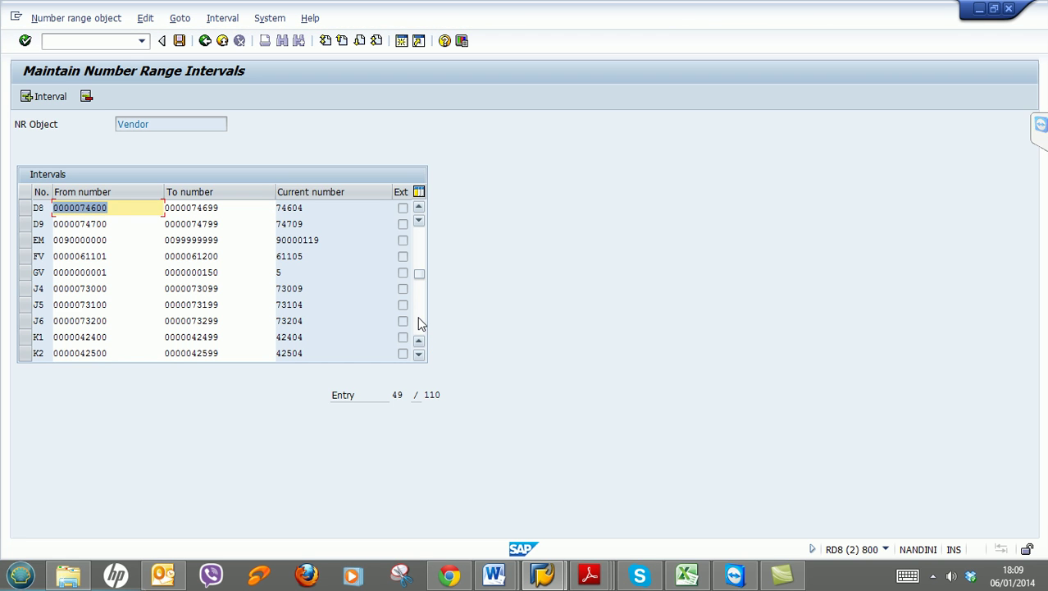
left_click(421, 322)
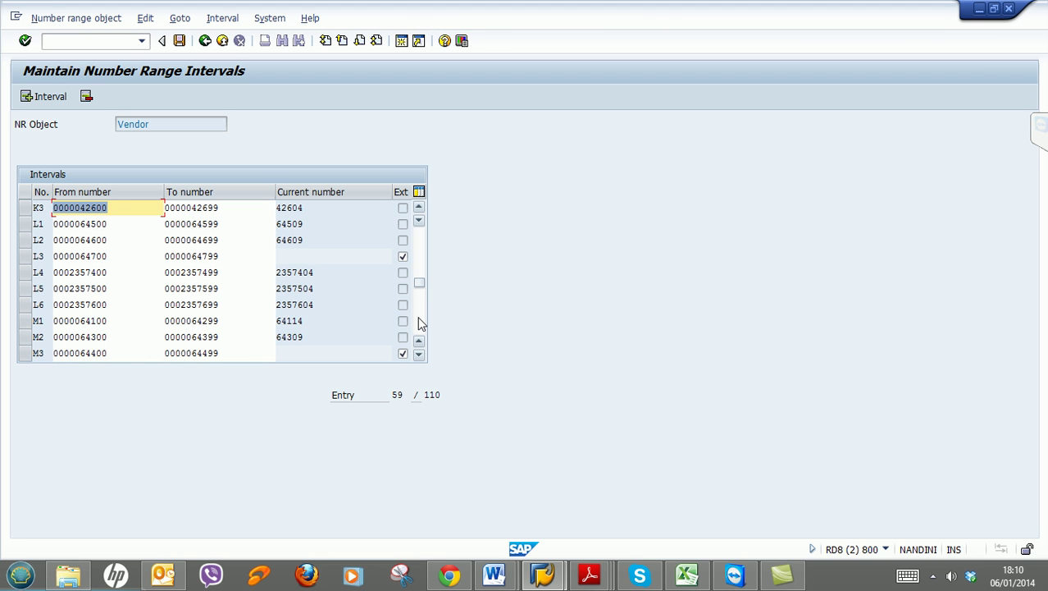
Highlight vendor intervals L1, L2 and L3 to examine their ranges and external numbering settings
left_click(24, 223)
left_click(24, 239)
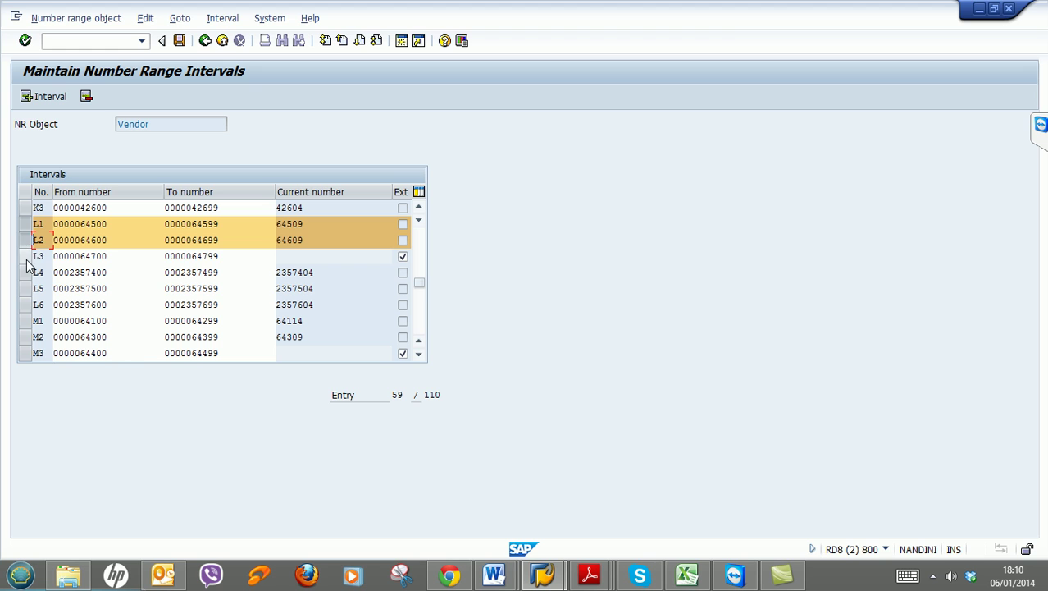
left_click(26, 256)
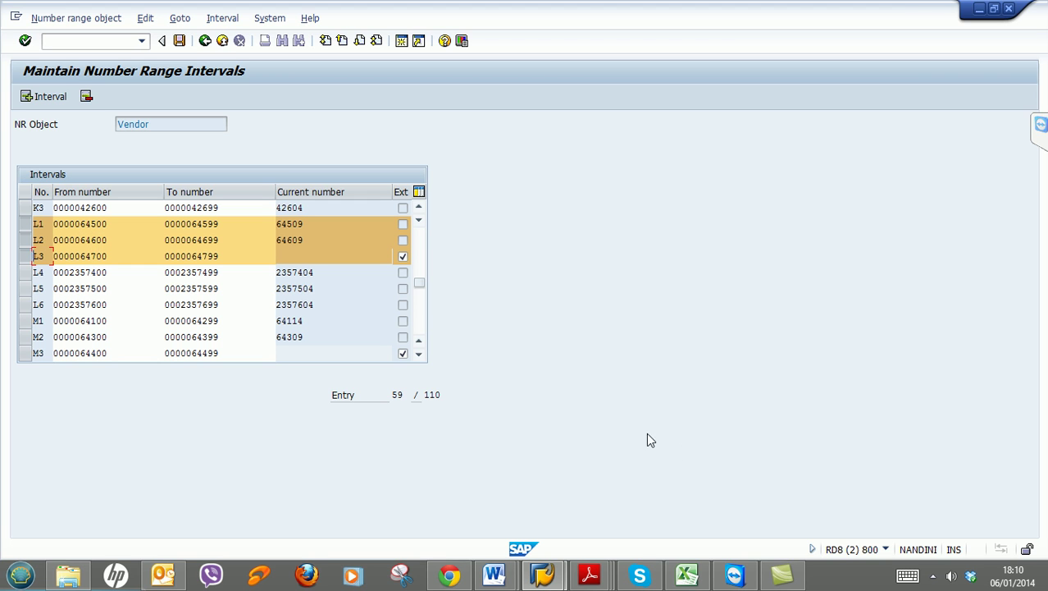
Switch to the customer number range session, return it to the implementation guide, collapse Customer Accounts, and bring back the vendor session
left_click(542, 578)
left_click(494, 519)
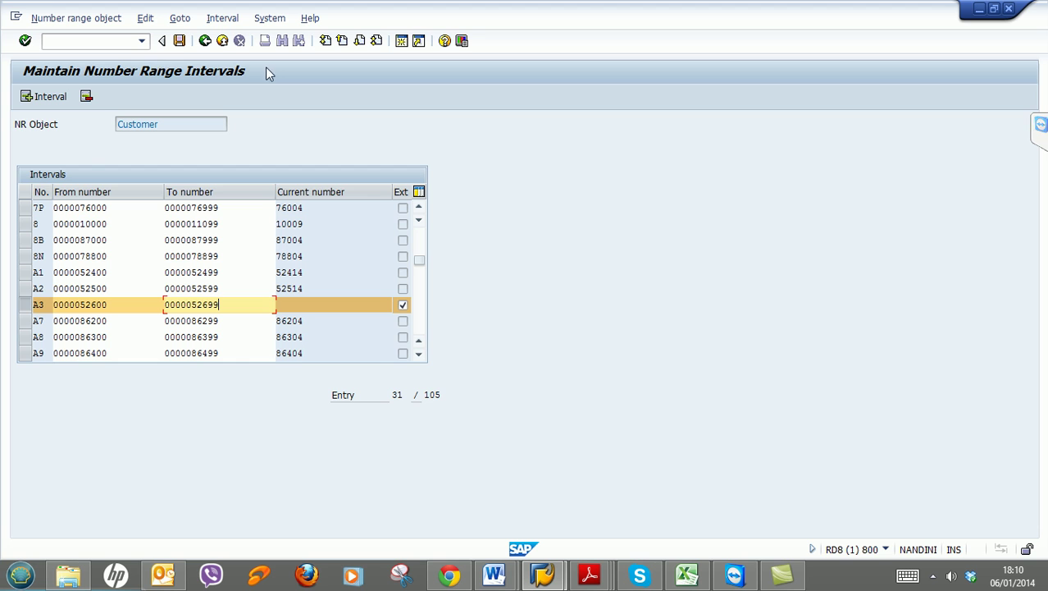
left_click(205, 41)
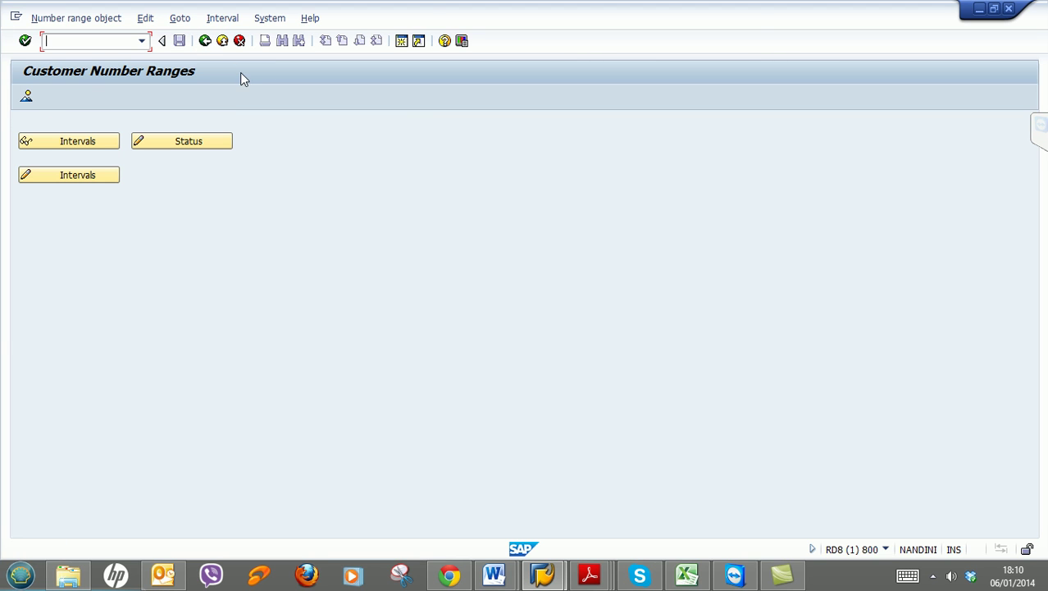
left_click(204, 41)
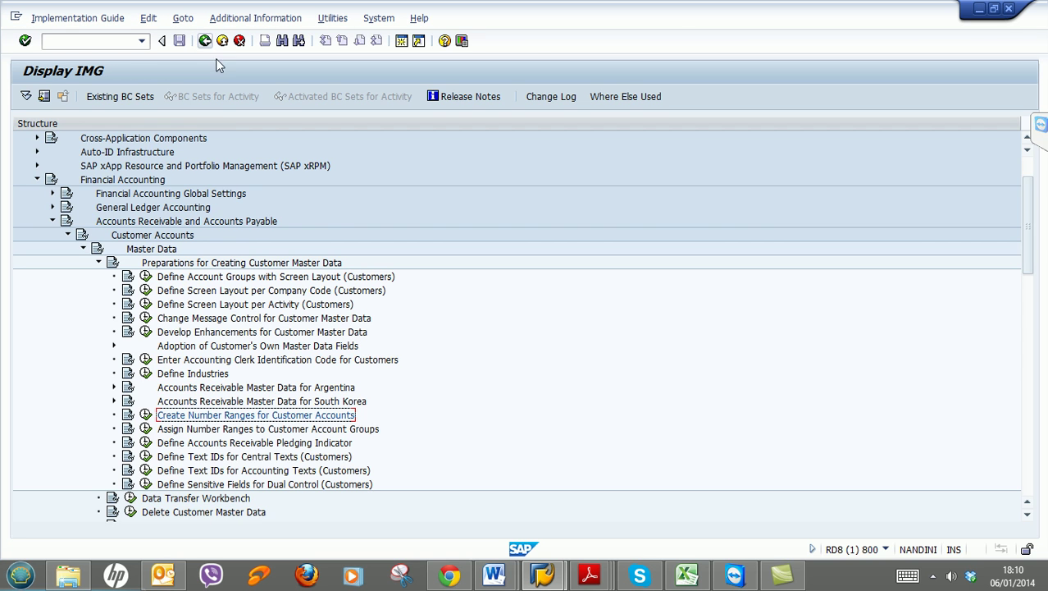
left_click(68, 234)
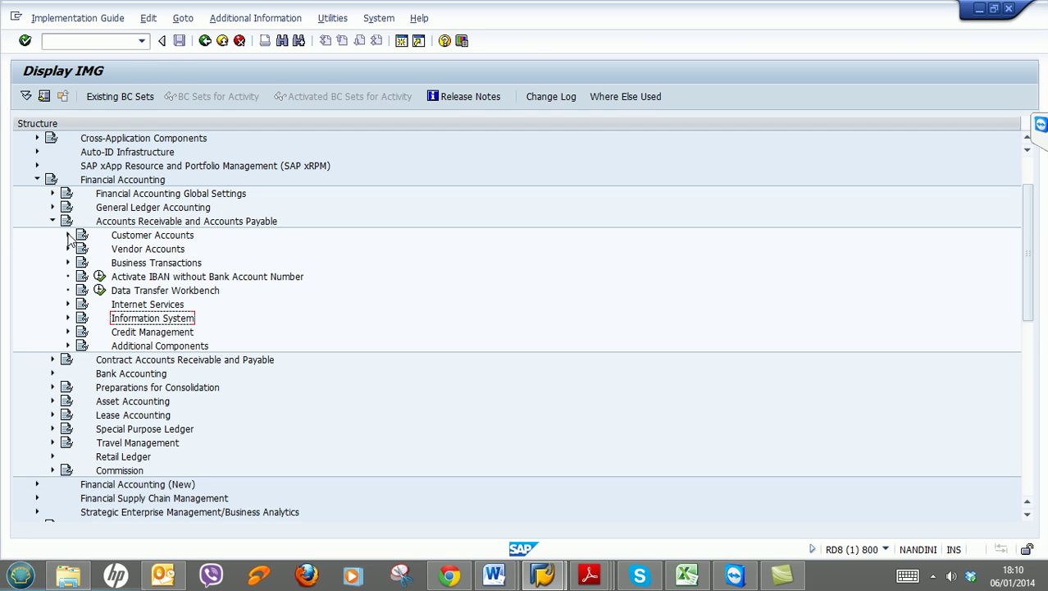
left_click(977, 11)
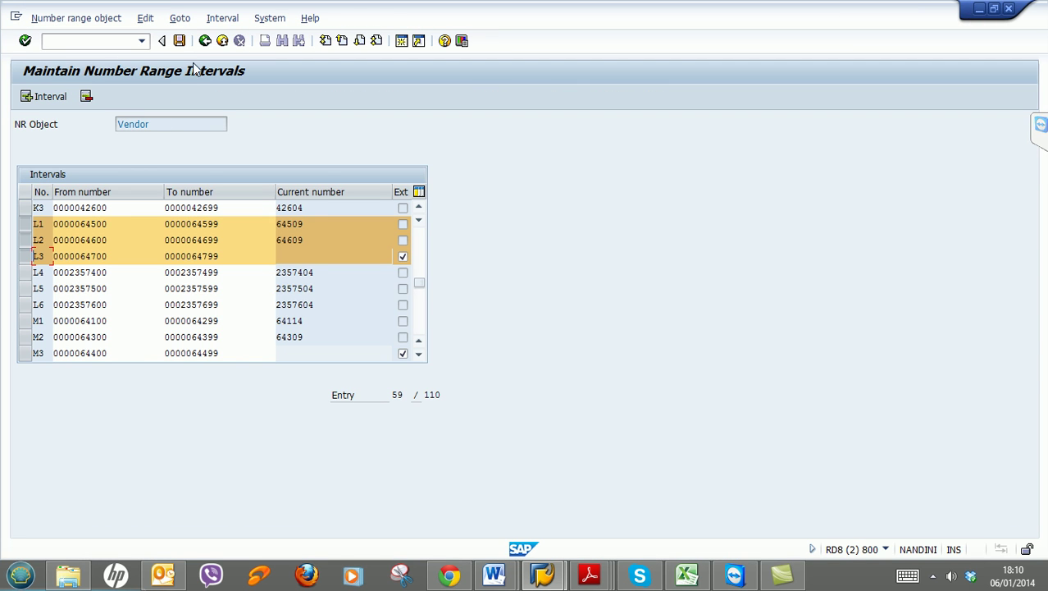
Leave the vendor number range intervals and open the Assign Number Ranges to Vendor Account Groups activity
left_click(205, 41)
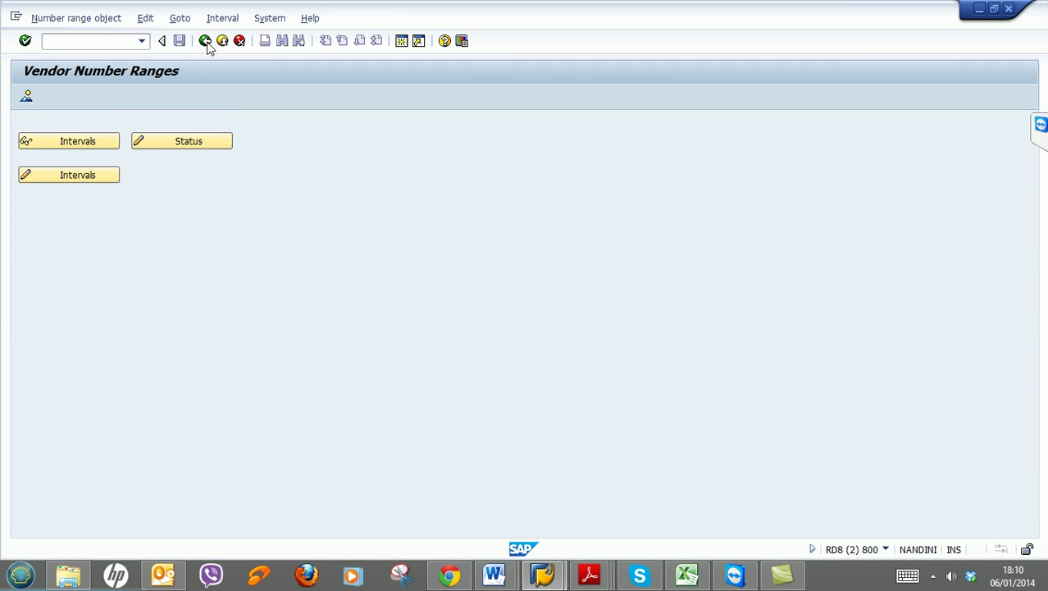
left_click(206, 43)
left_click(209, 448)
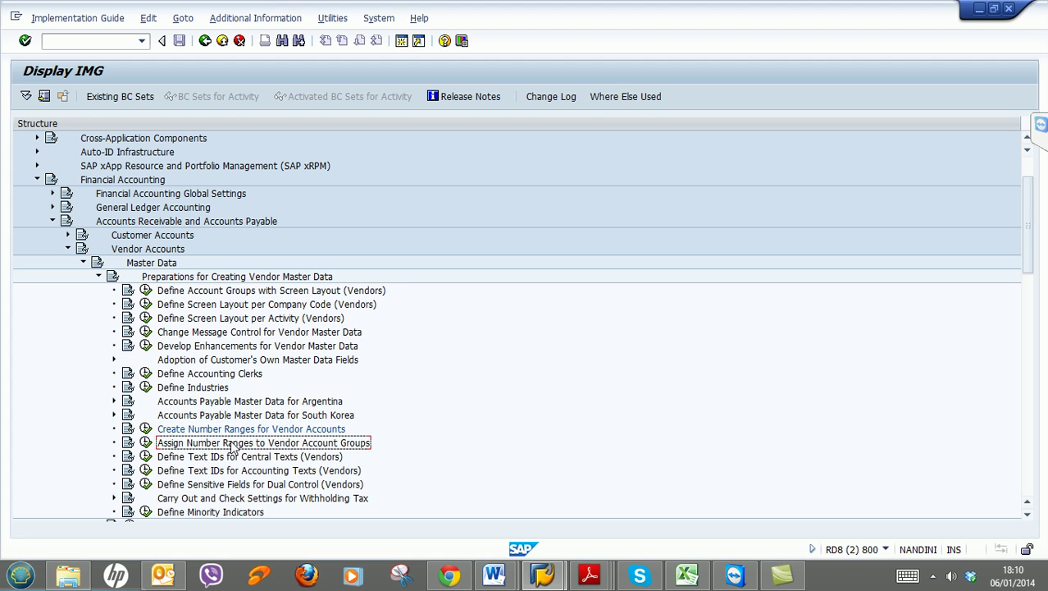
left_click(146, 428)
left_click(205, 41)
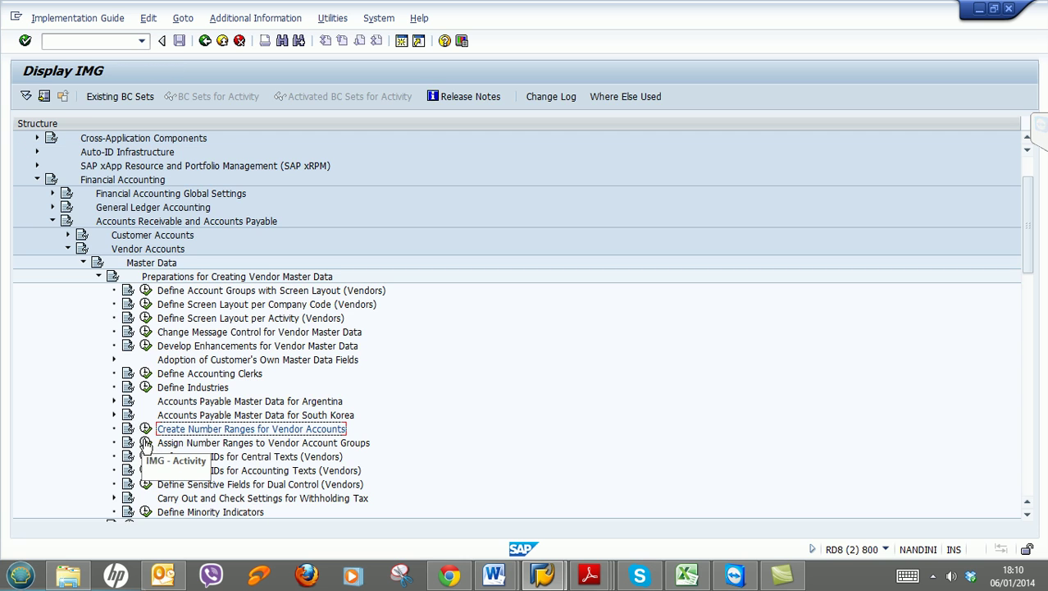
left_click(145, 442)
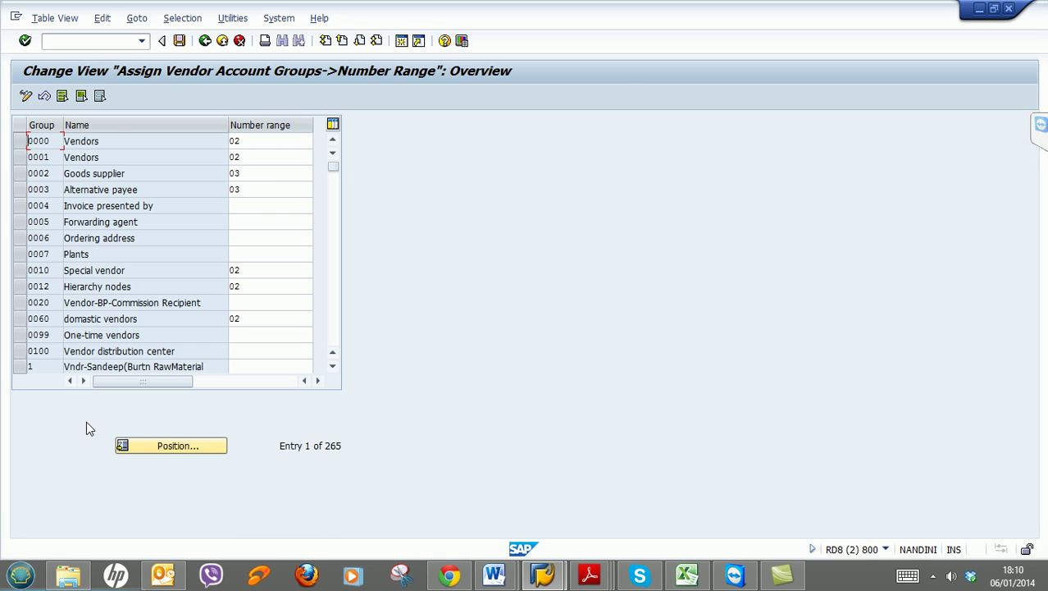
Find the FO01 vendor account groups and assign number range L1 to FO61, L2 to FO62 and L3 to FO63
left_click(157, 451)
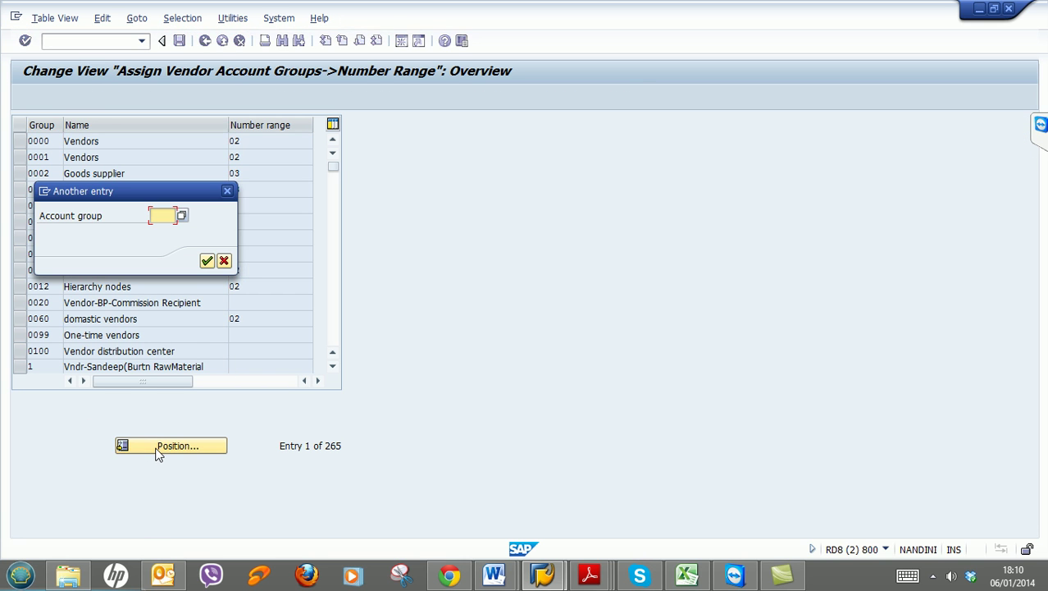
type("FO6")
key("Return")
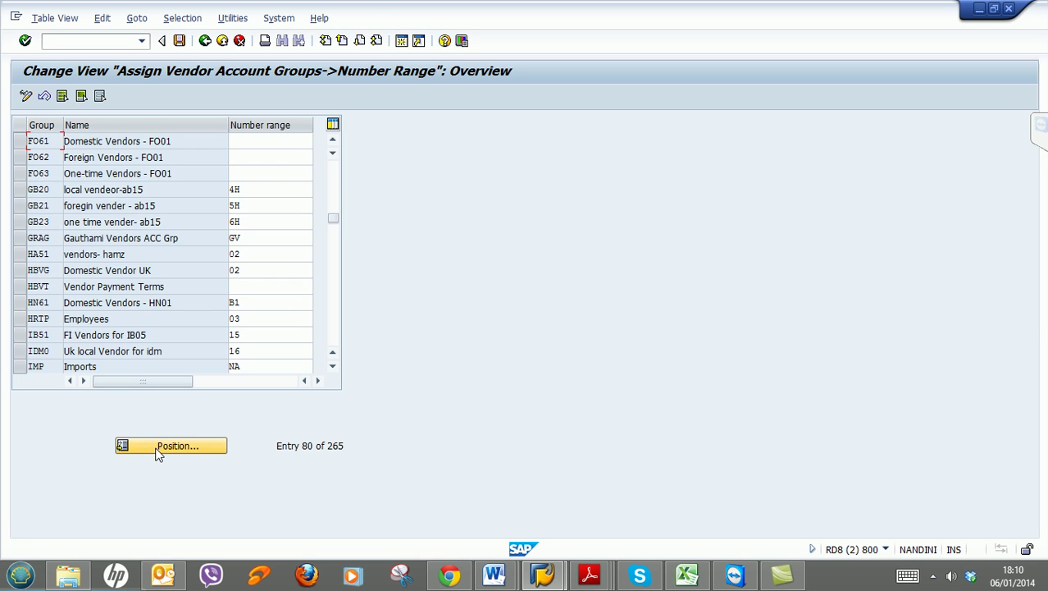
left_click(283, 141)
type("L")
key("BackSpace")
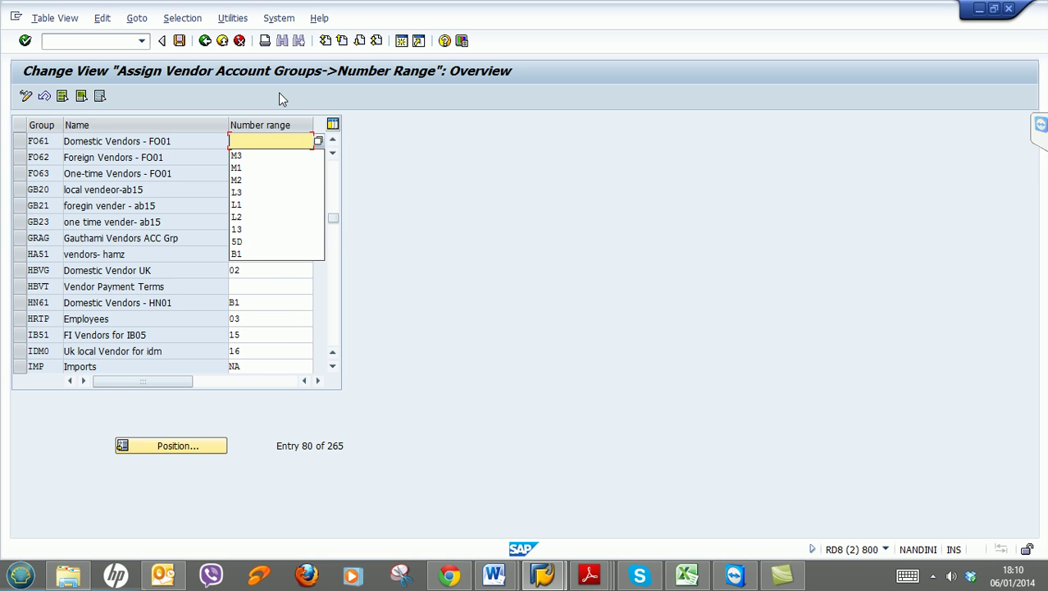
type("L1")
key("Tab")
type("L2")
key("Tab")
type("L3")
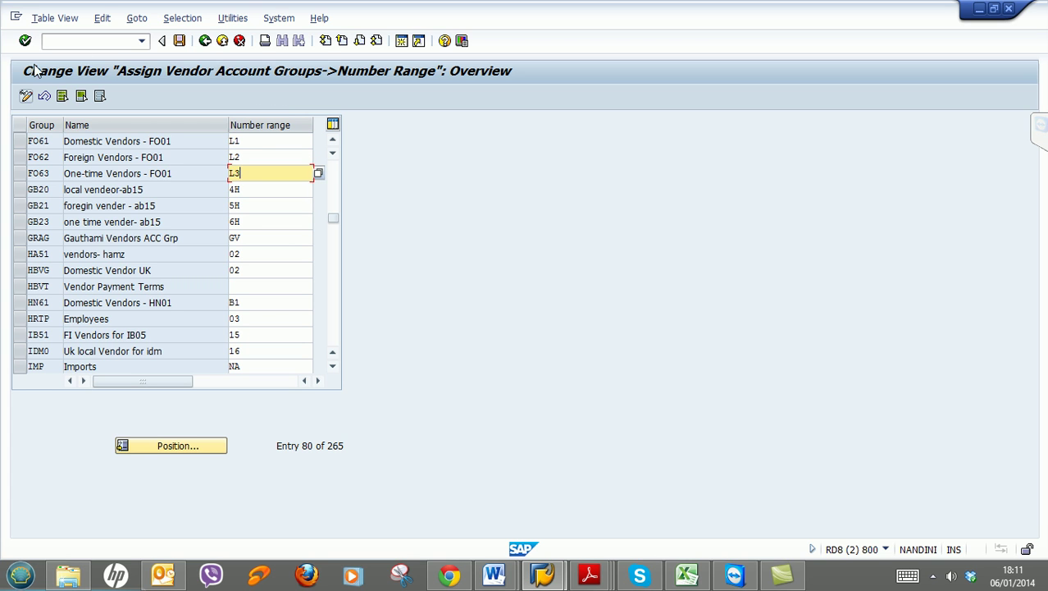
Save the number range assignments under the customizing request for company code FO01 and return to the implementation guide
left_click(180, 41)
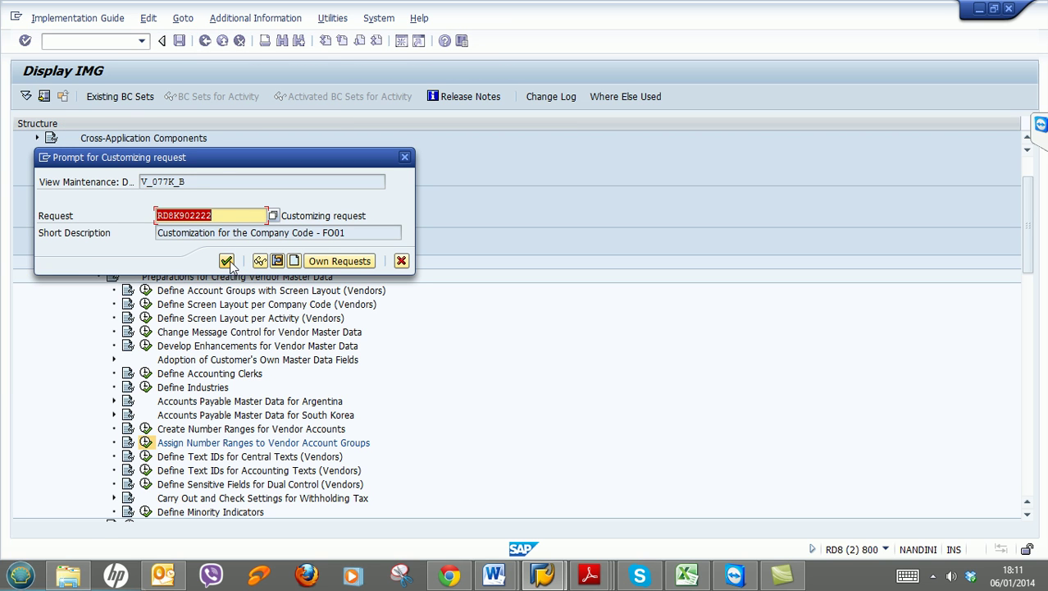
left_click(227, 261)
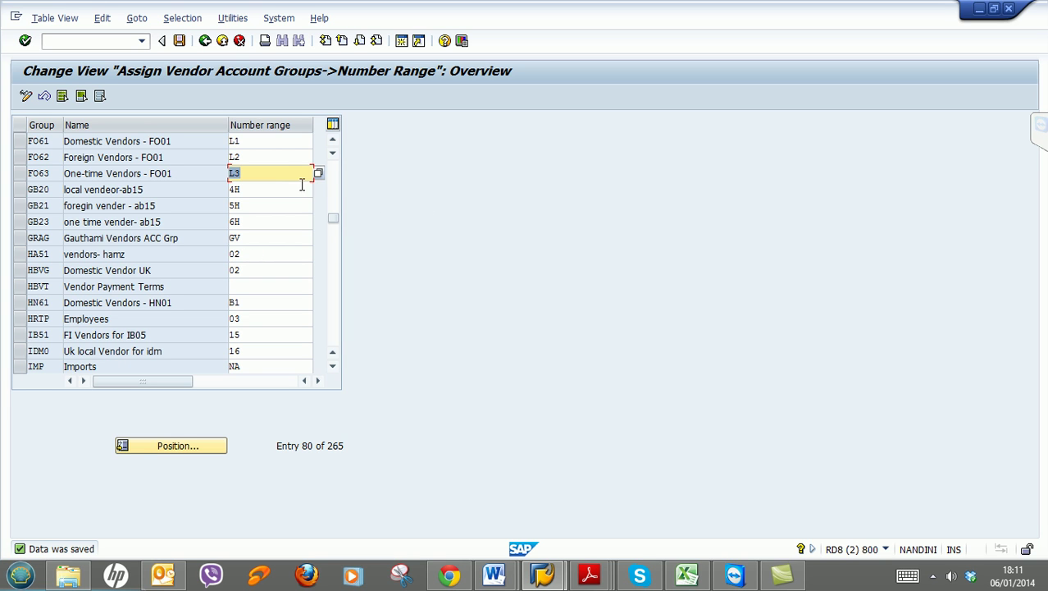
left_click(208, 46)
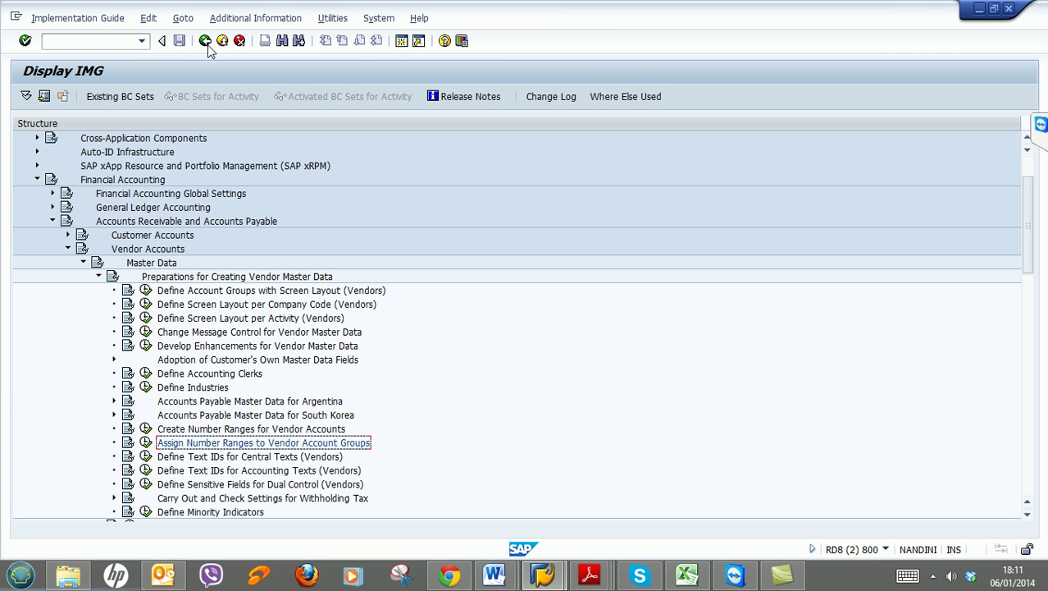
Reopen the vendor number range intervals in change mode and highlight L1, L2 and L3 to examine their ranges
left_click(146, 428)
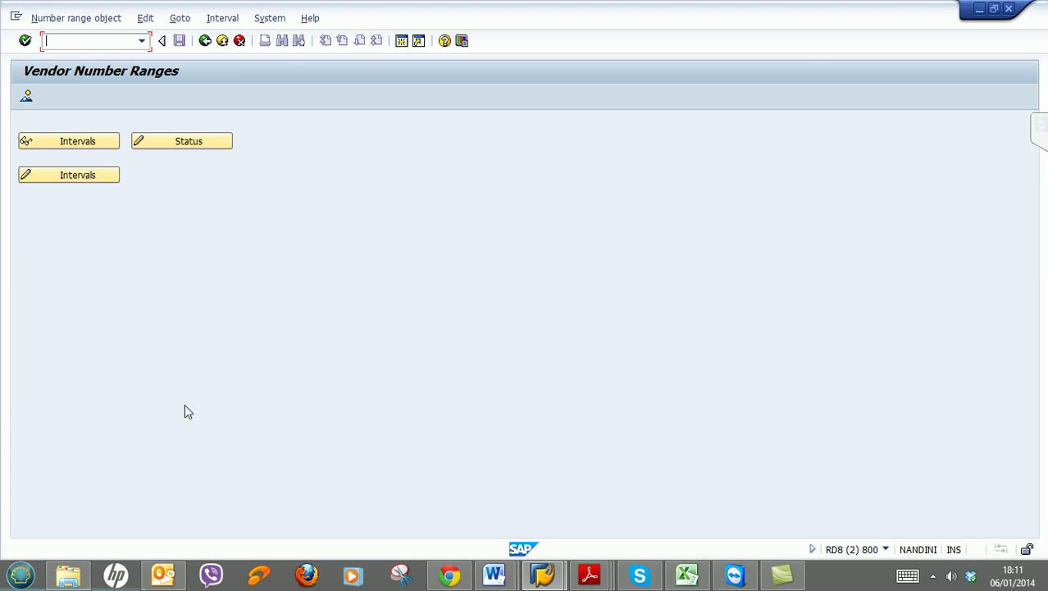
left_click(98, 176)
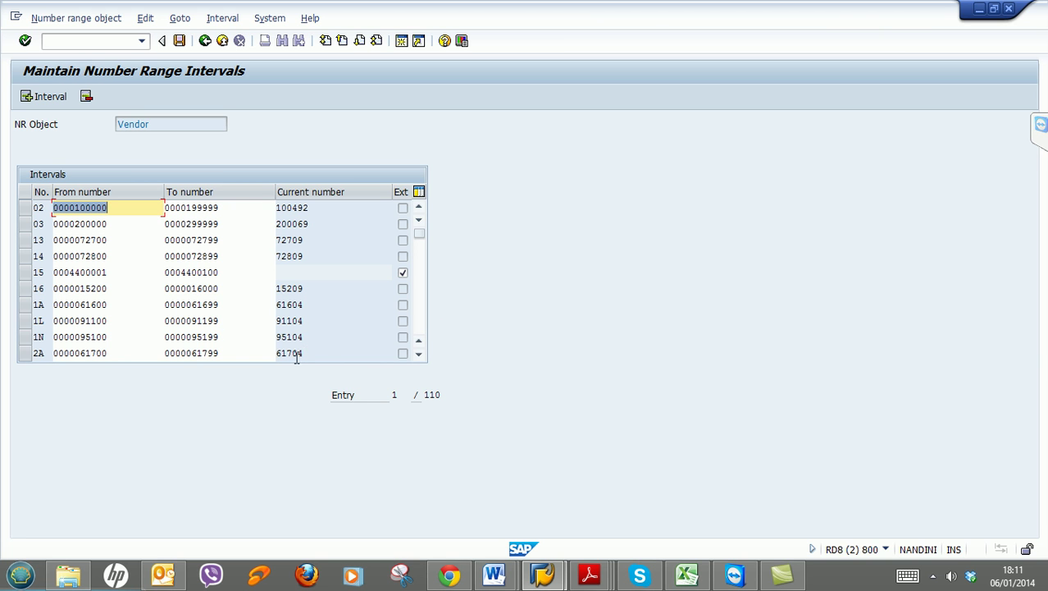
left_click(419, 321)
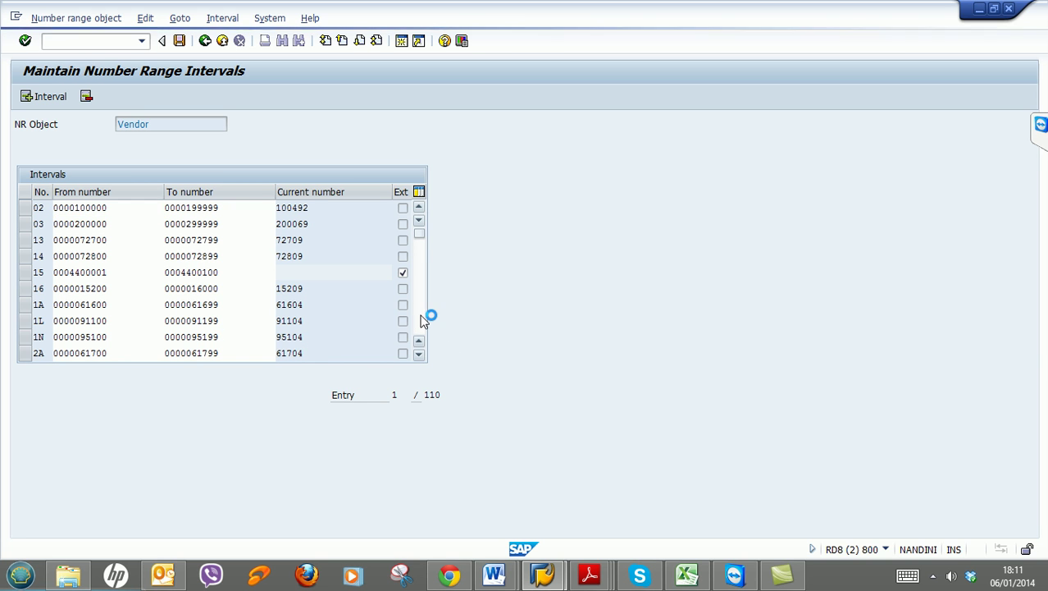
left_click(423, 321)
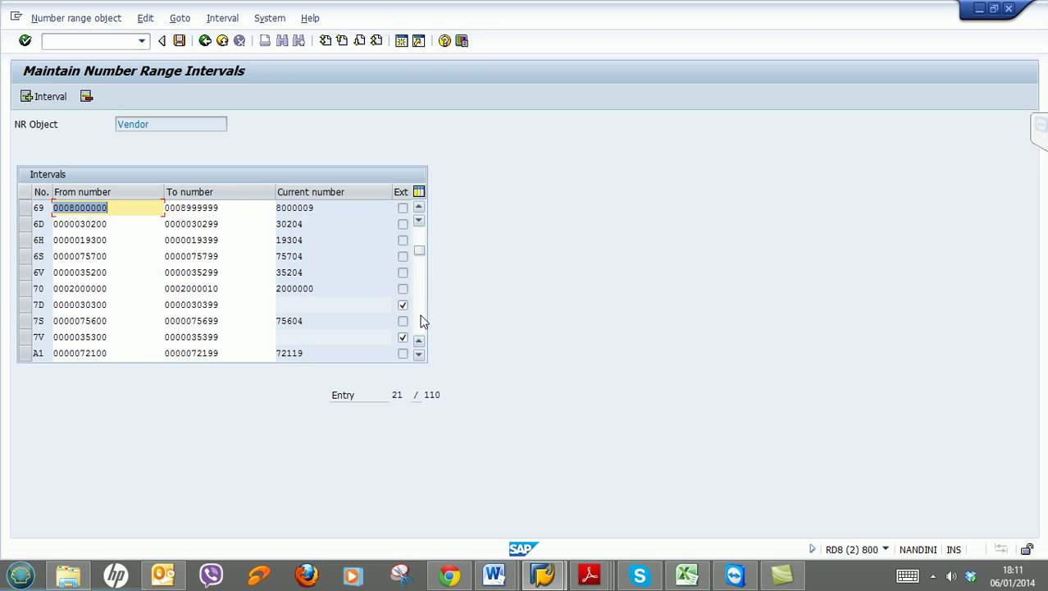
left_click(423, 321)
left_click(424, 321)
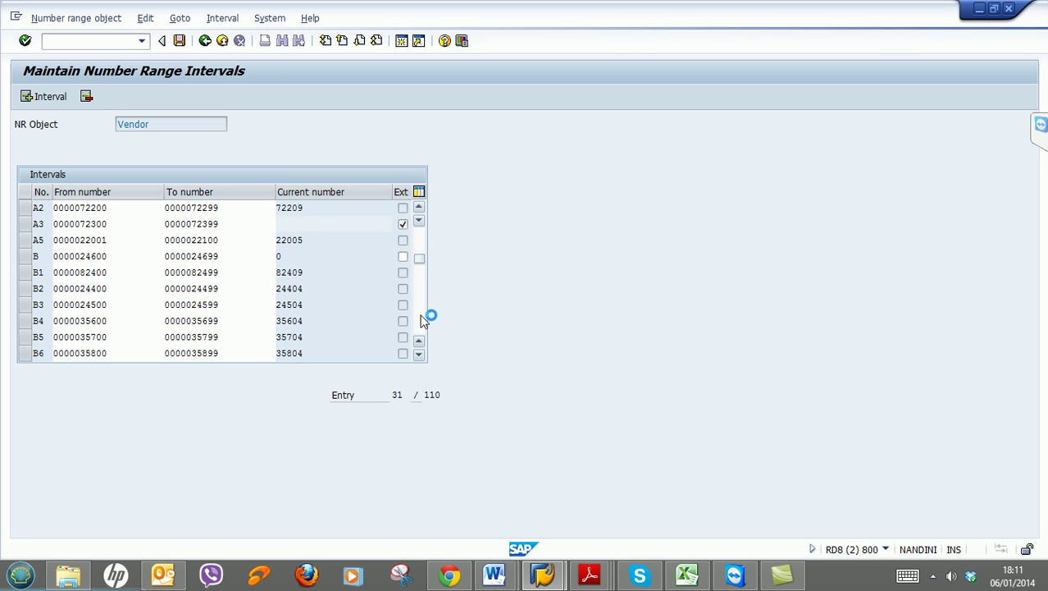
left_click(421, 320)
left_click(423, 321)
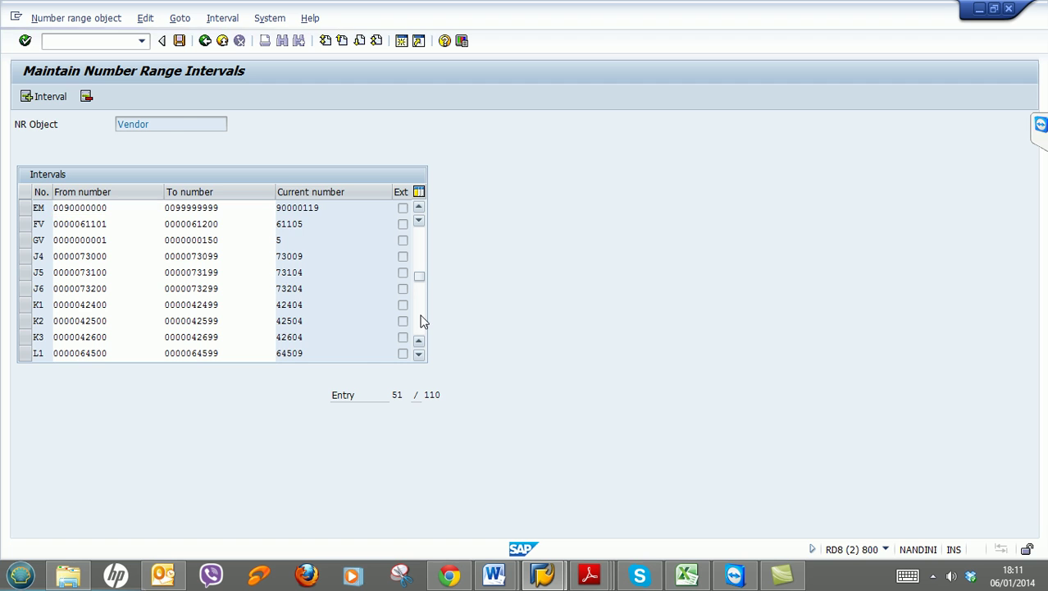
left_click(420, 210)
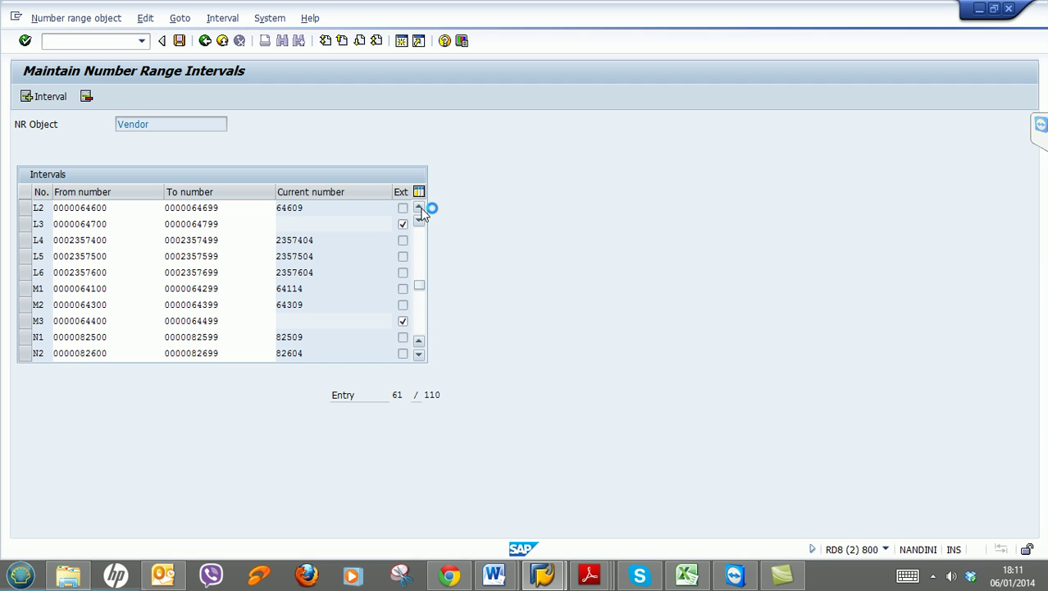
left_click_drag(33, 208, 28, 240)
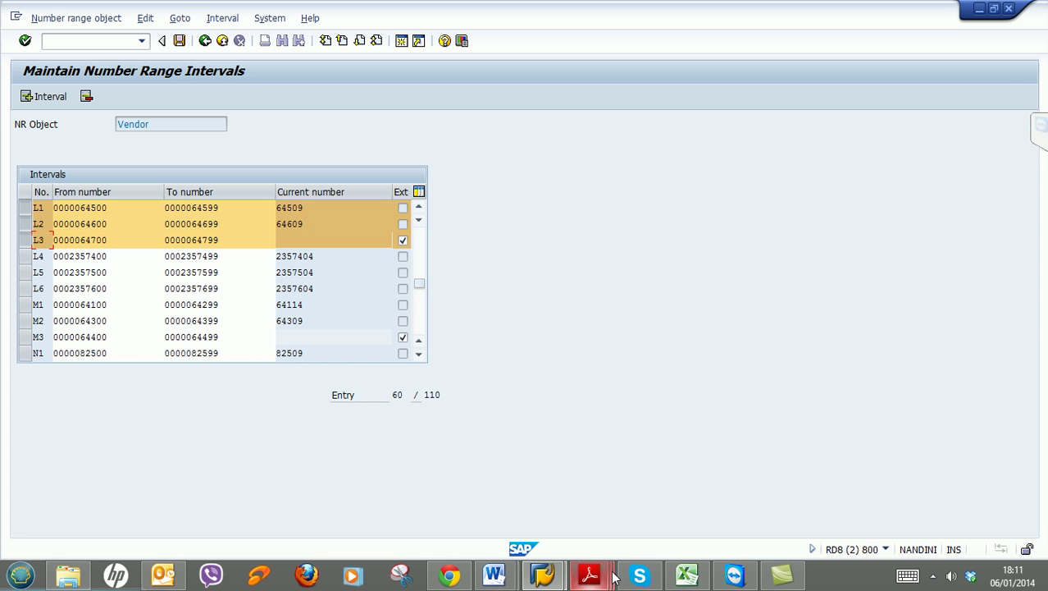
Switch to the other session showing the implementation guide and return it to the SAP Easy Access screen
left_click(541, 575)
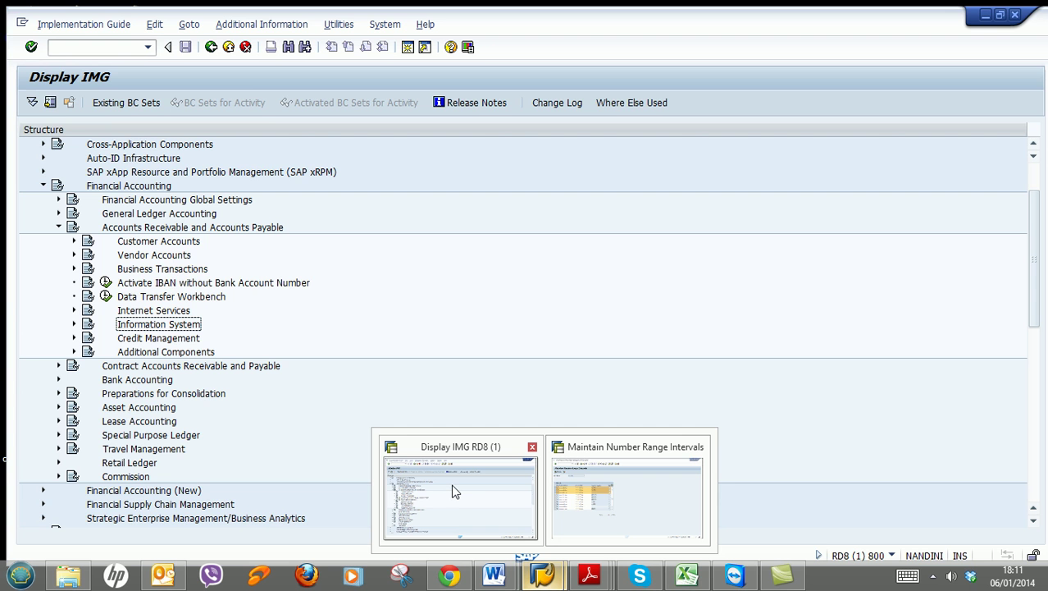
left_click(454, 488)
left_click(203, 41)
left_click(205, 42)
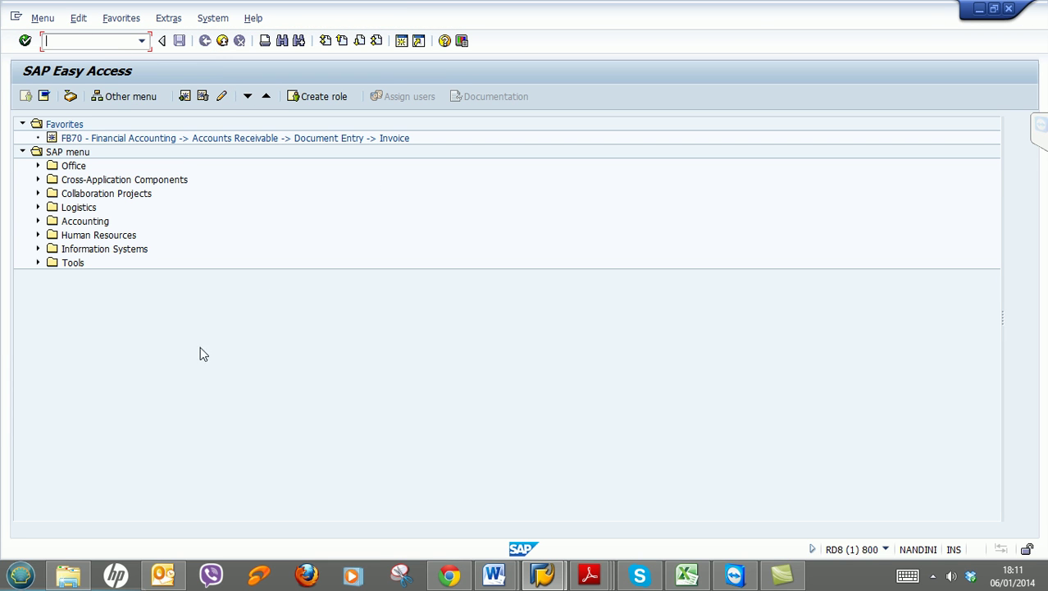
Open the FK01 - Create transaction from the Accounts Payable master records under Financial Accounting
left_click(39, 221)
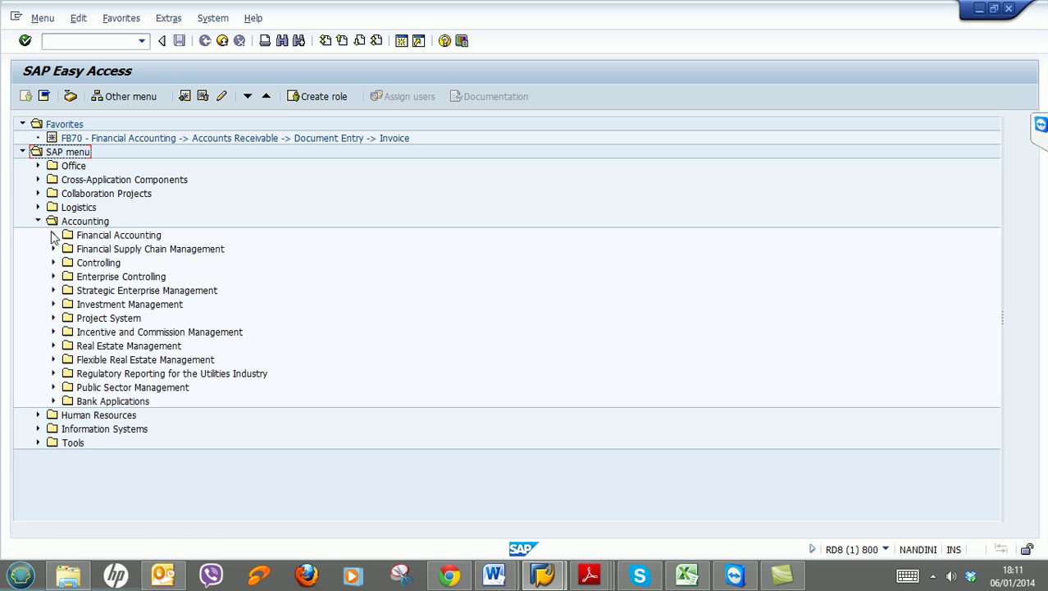
left_click(53, 236)
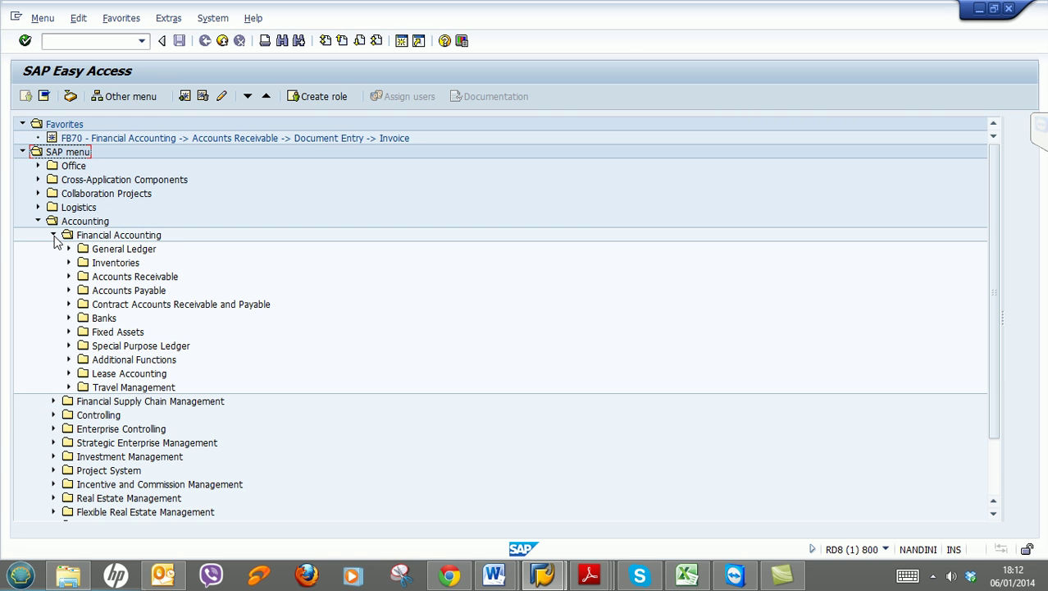
left_click(68, 290)
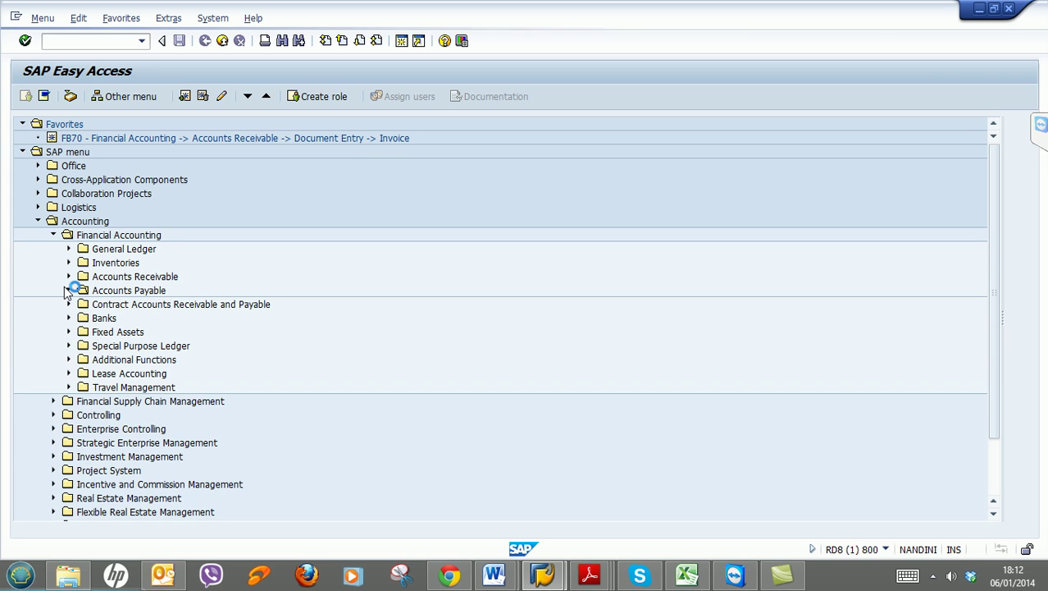
left_click(84, 345)
left_click(145, 365)
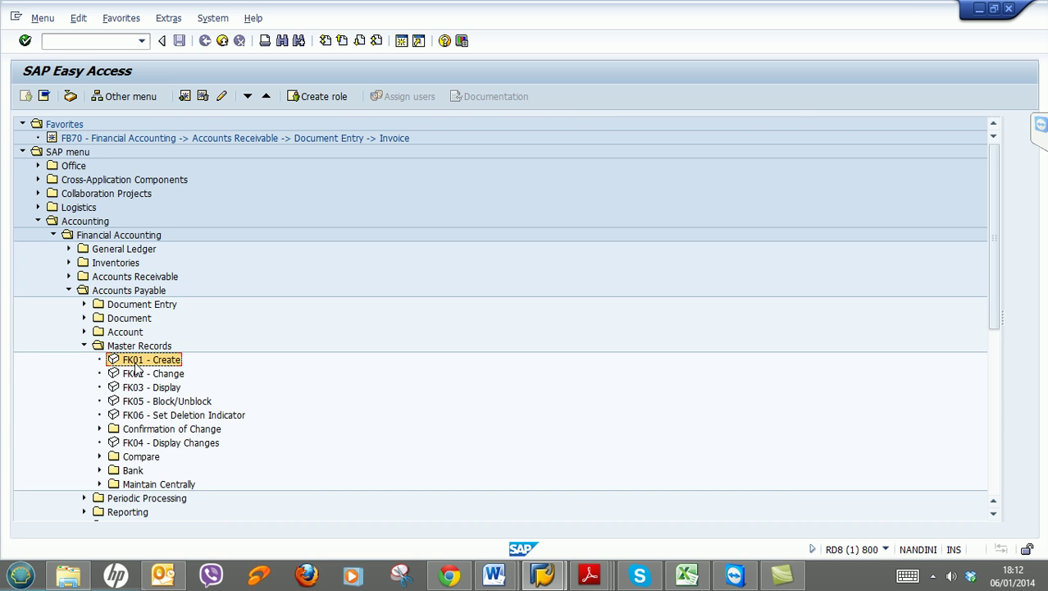
double_click(136, 361)
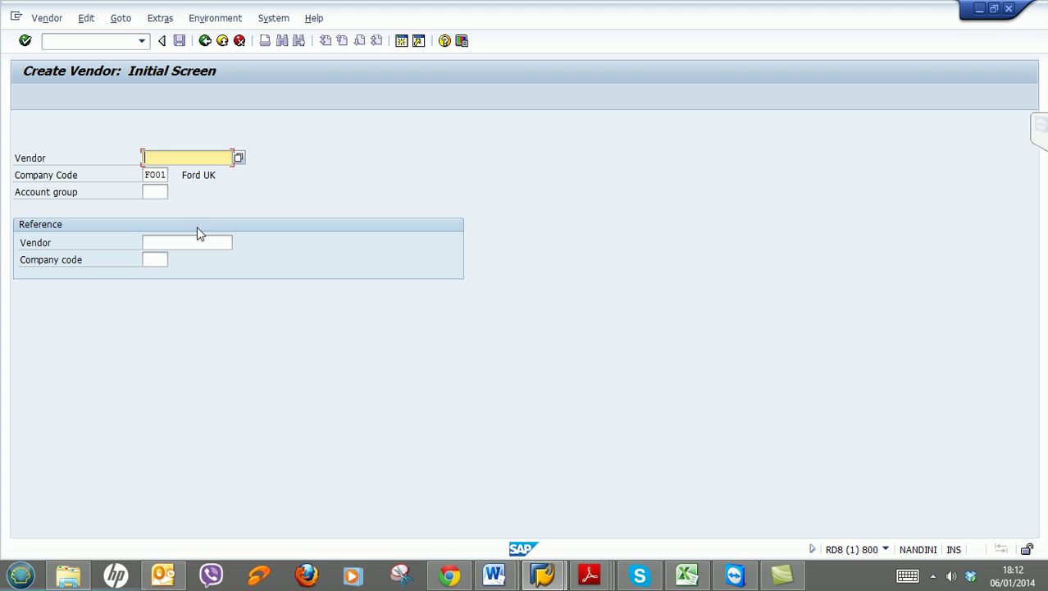
Choose account group FO61, Domestic Vendors - FO01, for the new vendor in company code FO01 and continue to the address data
left_click(156, 193)
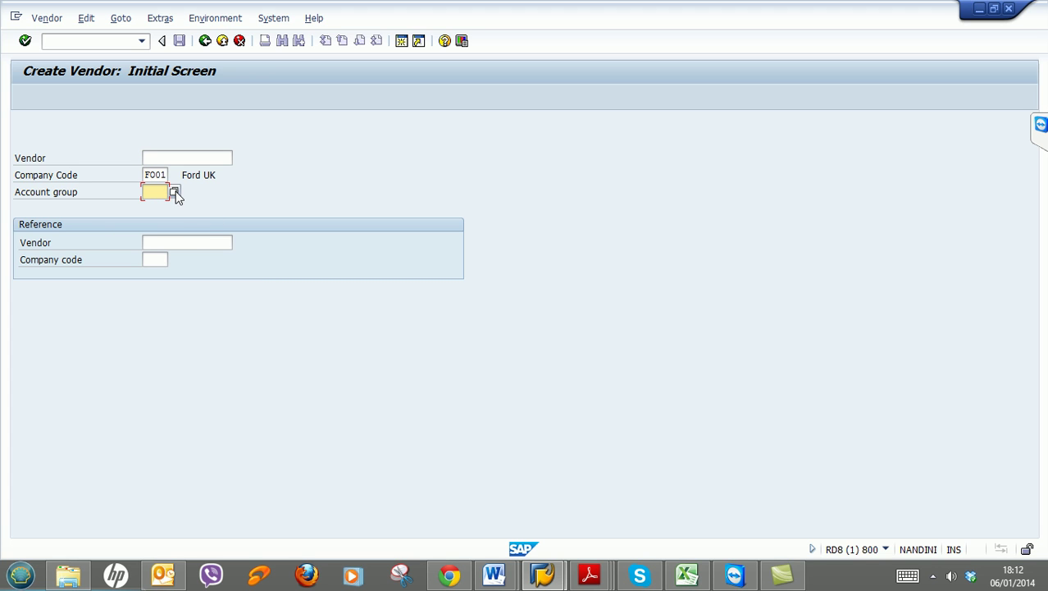
left_click(175, 192)
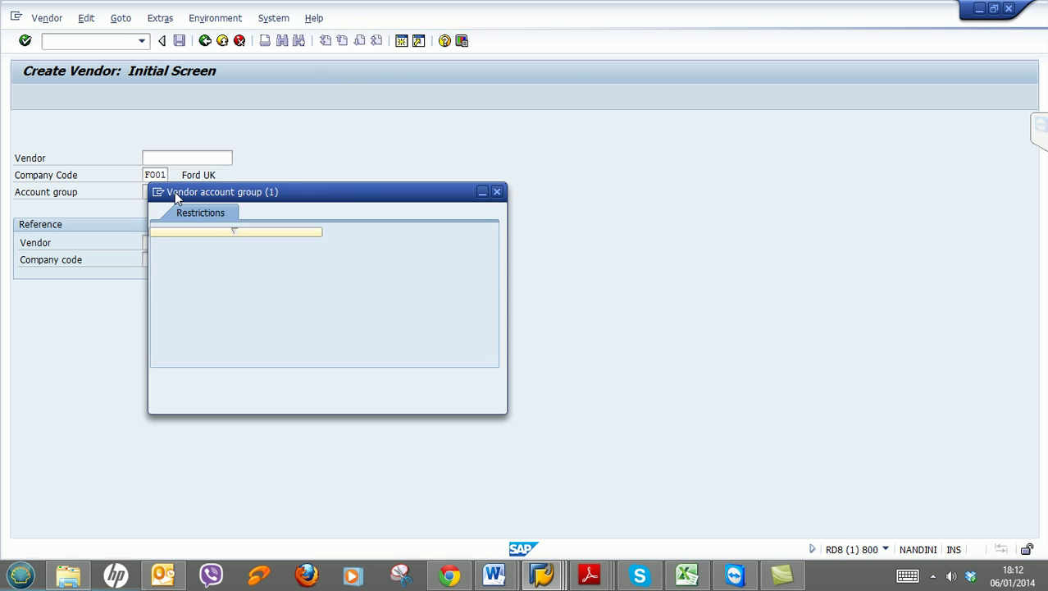
left_click_drag(258, 36, 426, 26)
left_click(662, 480)
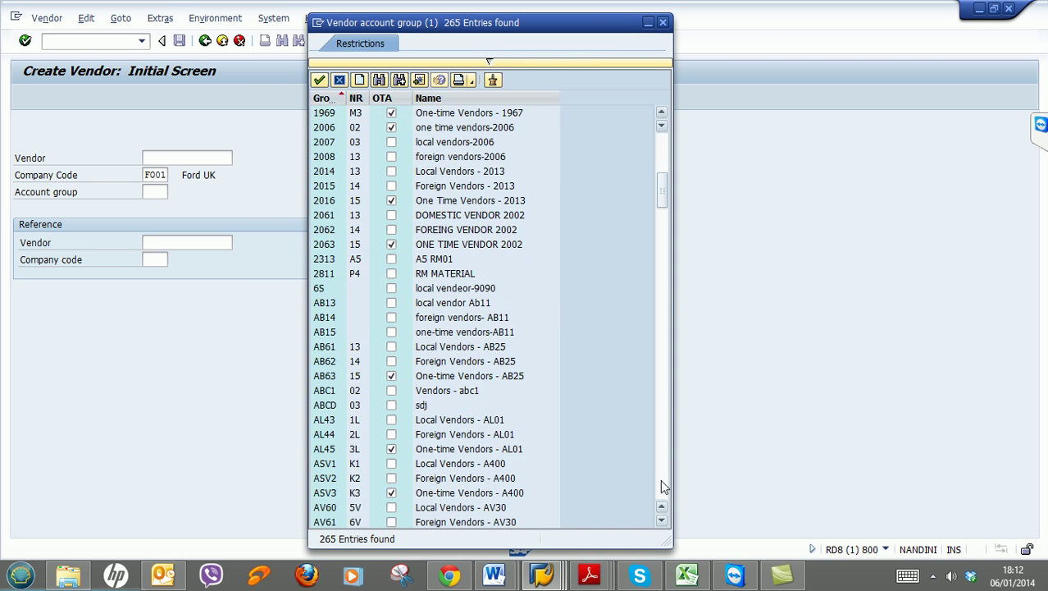
left_click(661, 481)
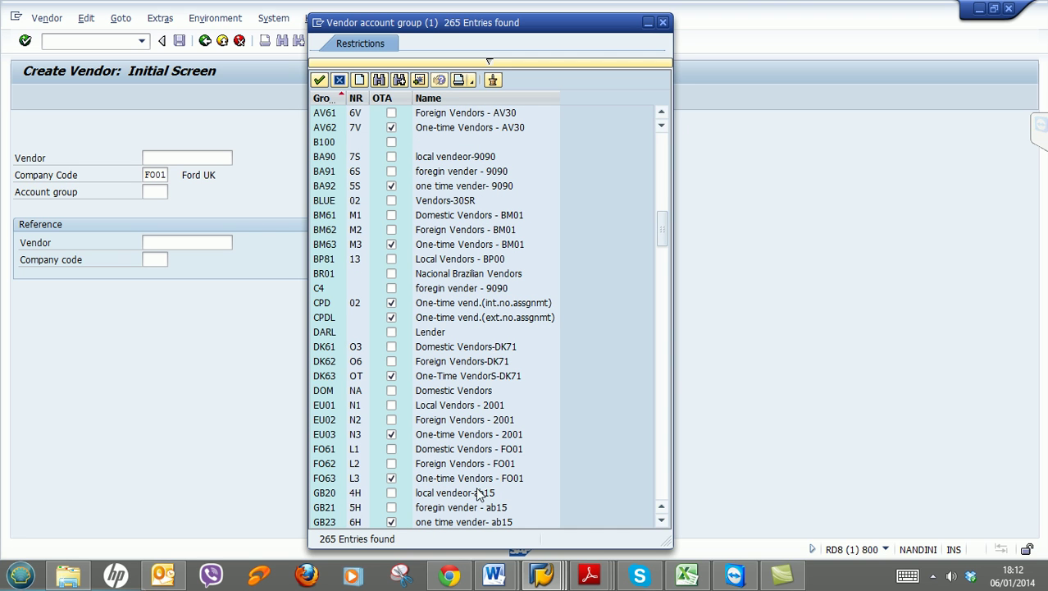
left_click(330, 450)
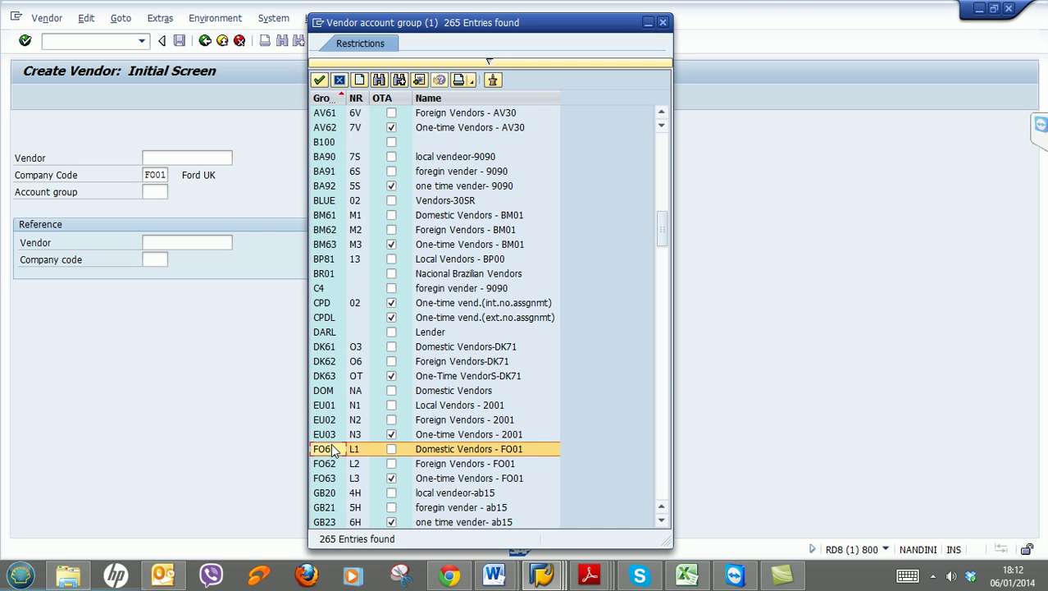
double_click(325, 448)
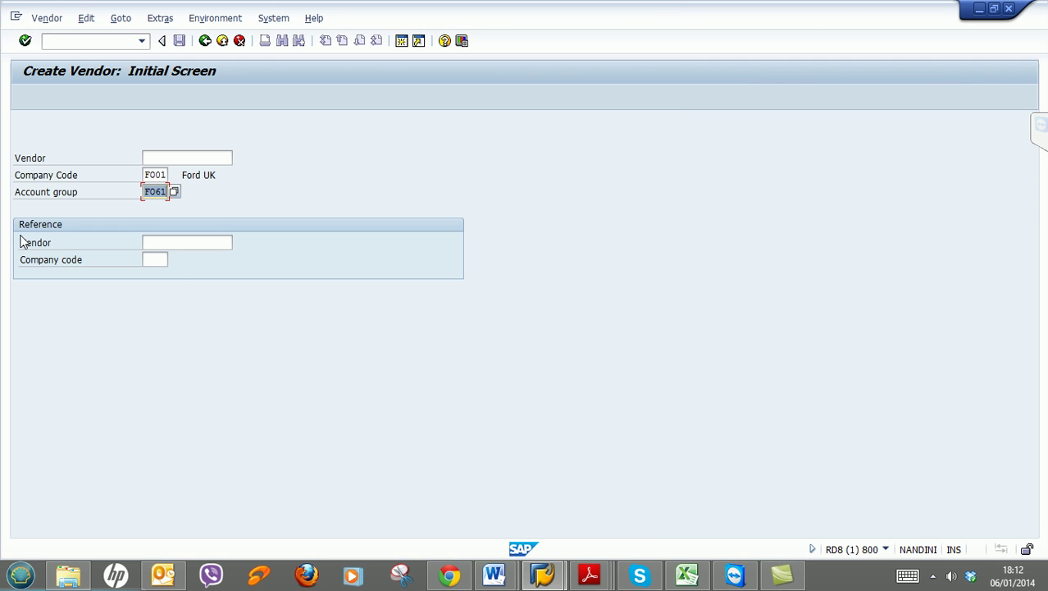
left_click(147, 243)
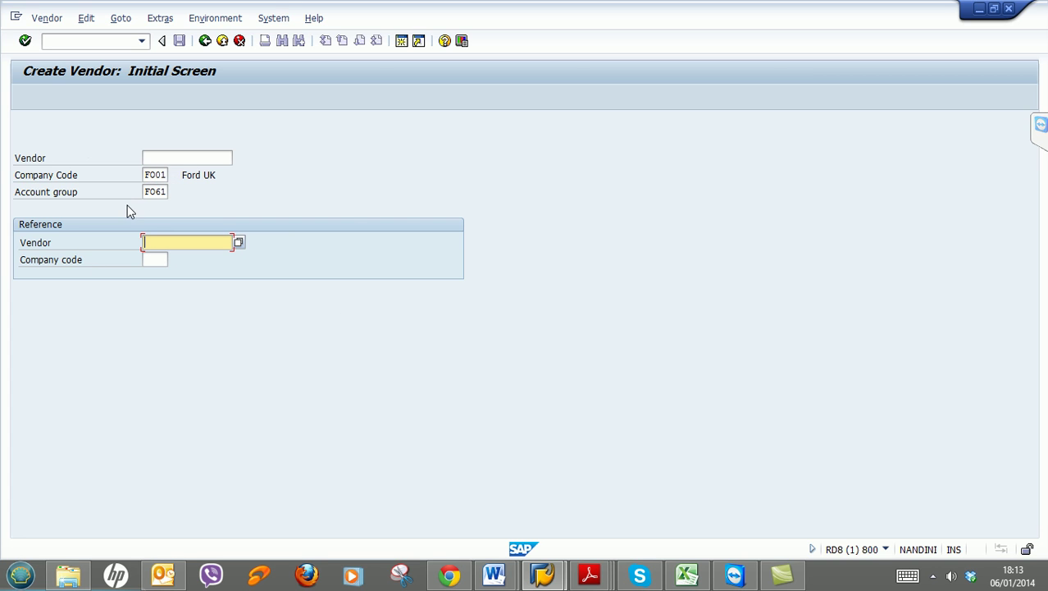
left_click(25, 41)
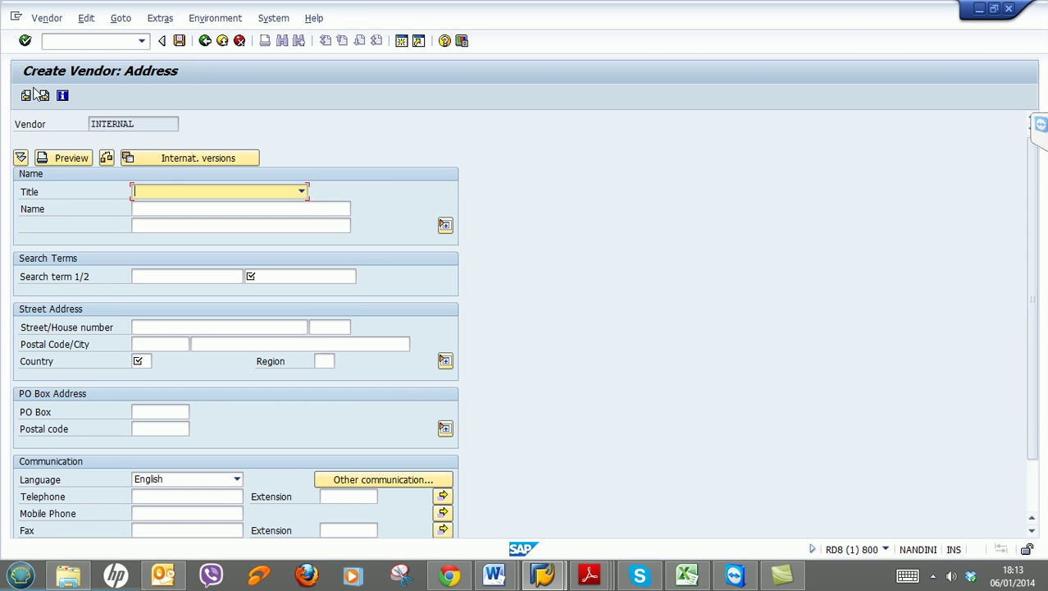
Set the vendor's title to Company and its name to Morrisons UK Ltd
left_click(278, 191)
left_click(269, 208)
left_click(263, 210)
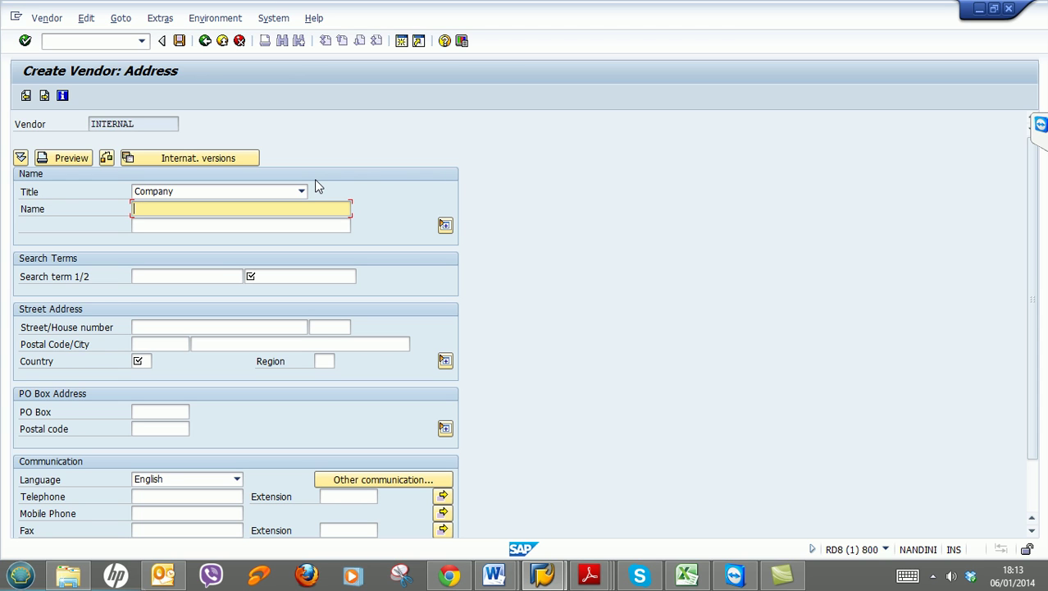
type("Morrisons UK Ltd")
key("Tab")
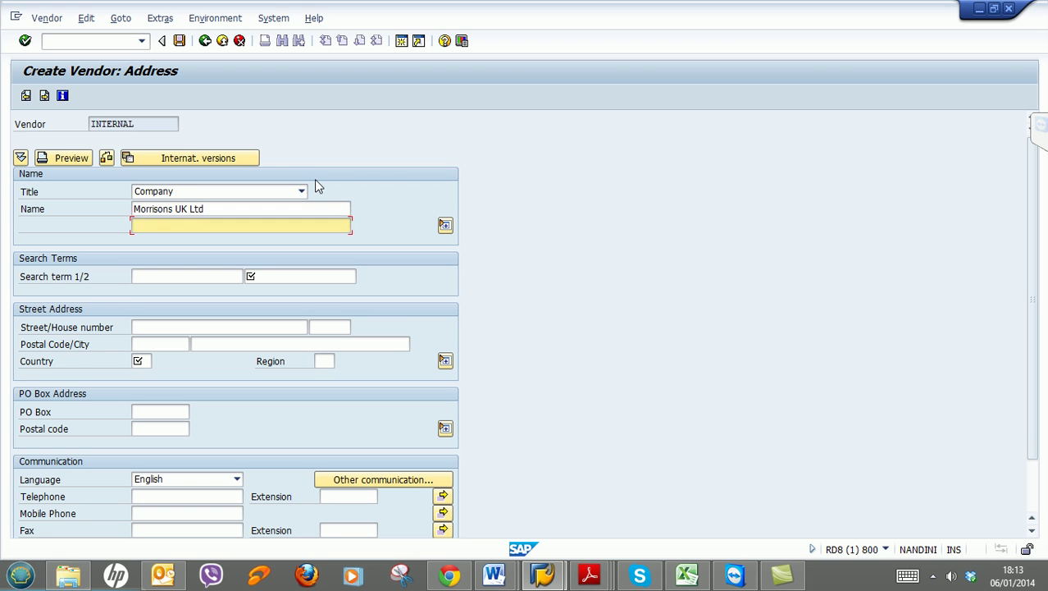
key("Tab")
type("Morrisons")
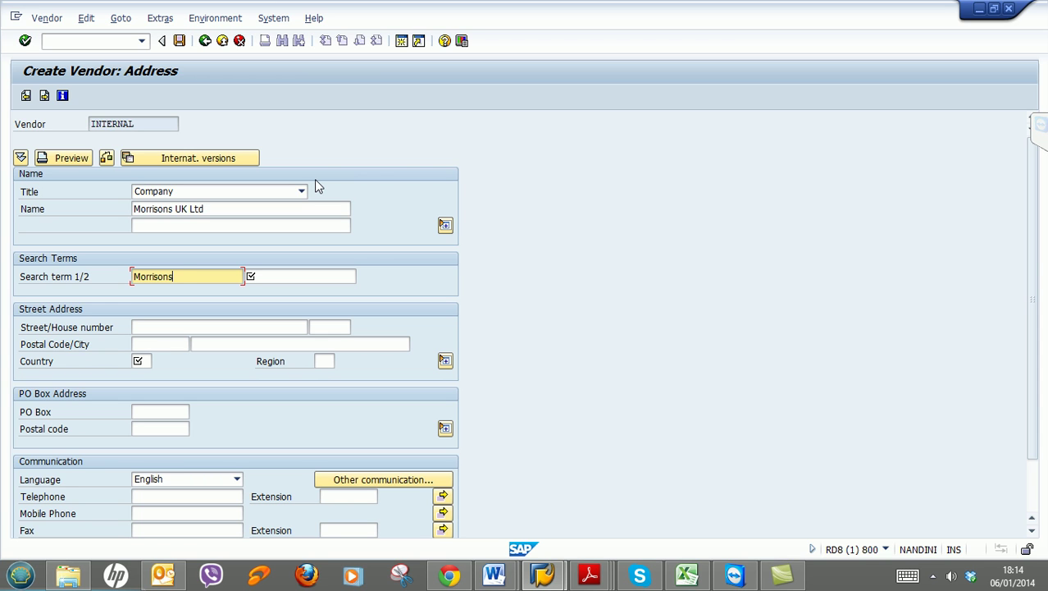
key("BackSpace")
key("BackSpace")
key("BackSpace")
key("BackSpace")
key("BackSpace")
key("BackSpace")
key("BackSpace")
key("BackSpace")
key("BackSpace")
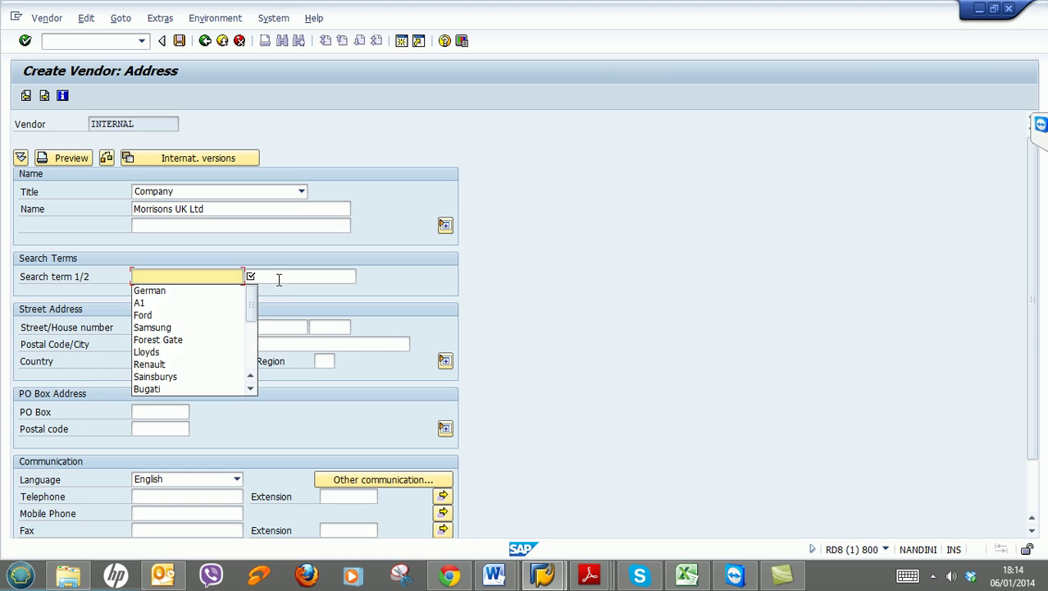
left_click(279, 279)
Enter Morrisons as the vendor's first search term and Morrisons UK as the second
left_click(205, 279)
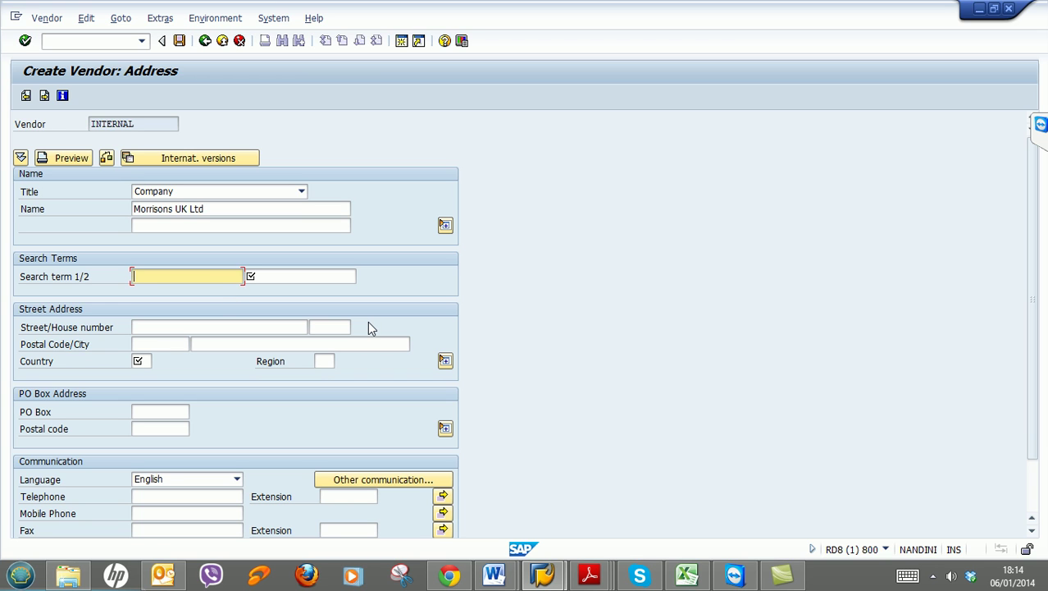
type("Morrisons")
key("Tab")
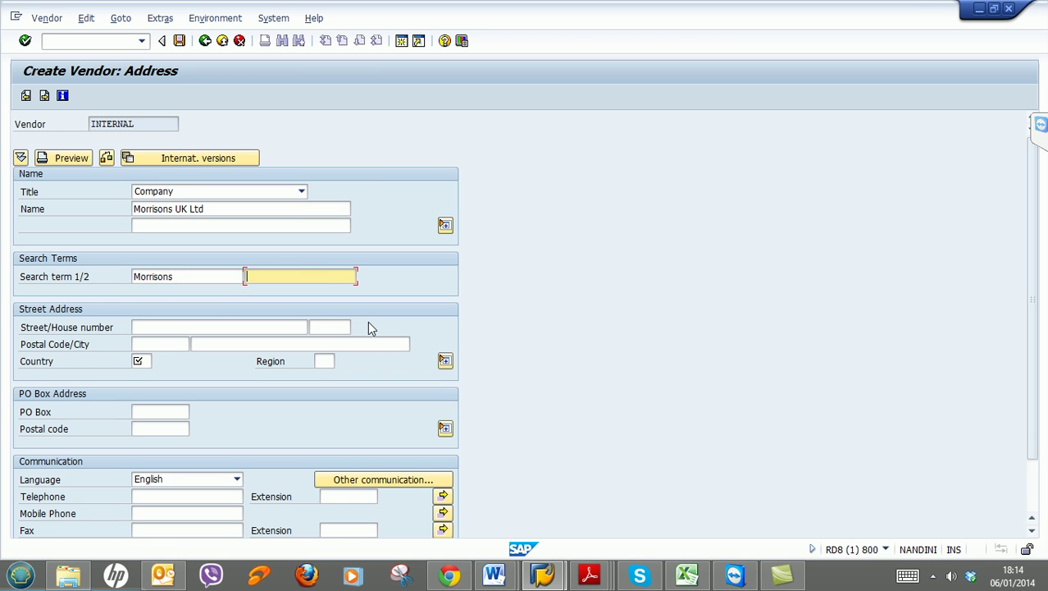
left_click(232, 277)
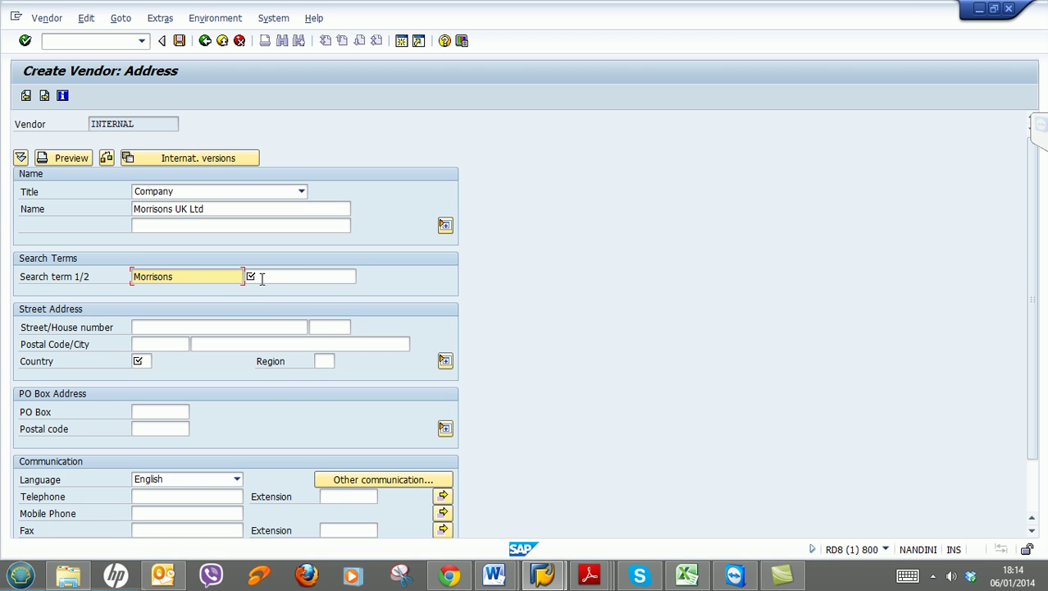
left_click(264, 279)
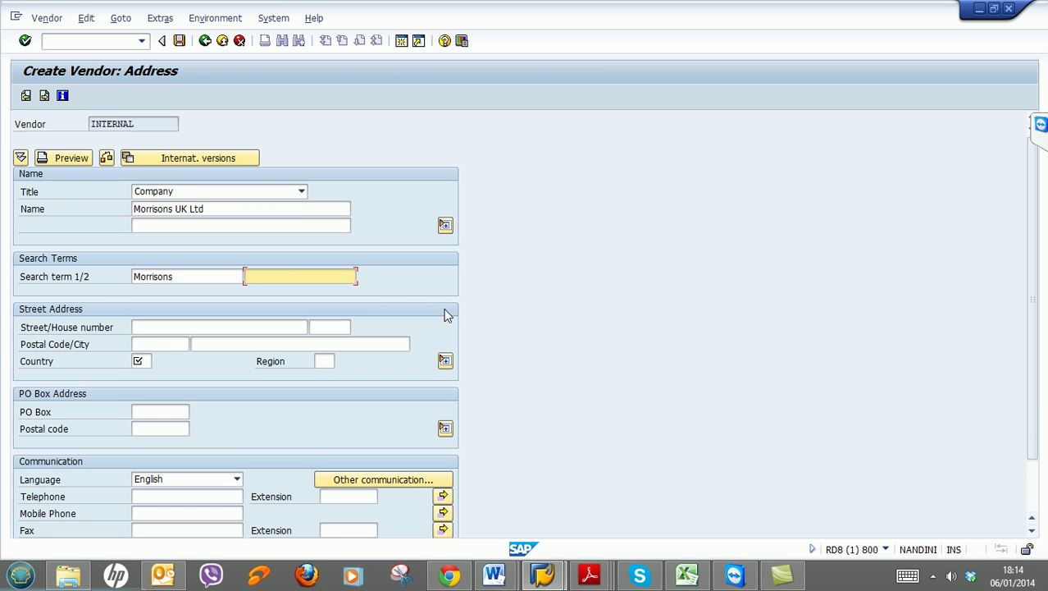
type("Morrisons UK")
key("Tab")
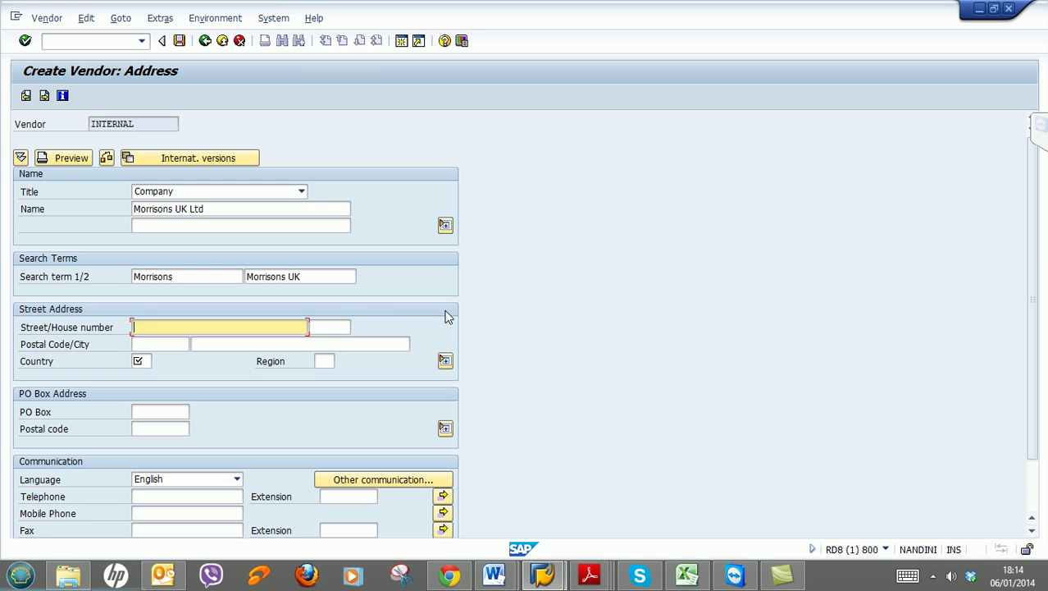
Enter the street and house number in the vendor's street address
type("ndon Road")
key("Tab")
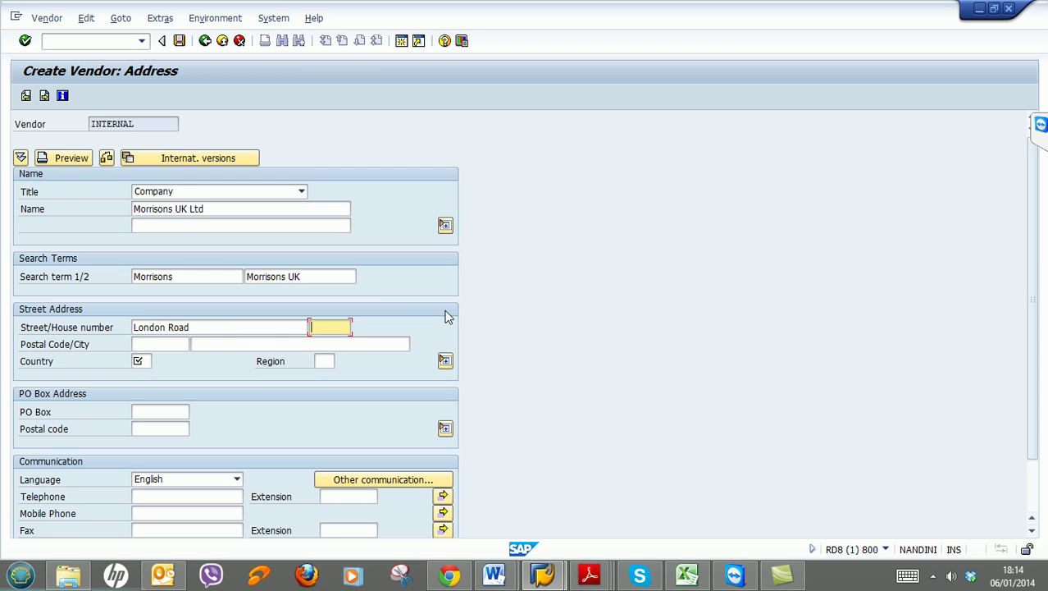
type("65")
key("Tab")
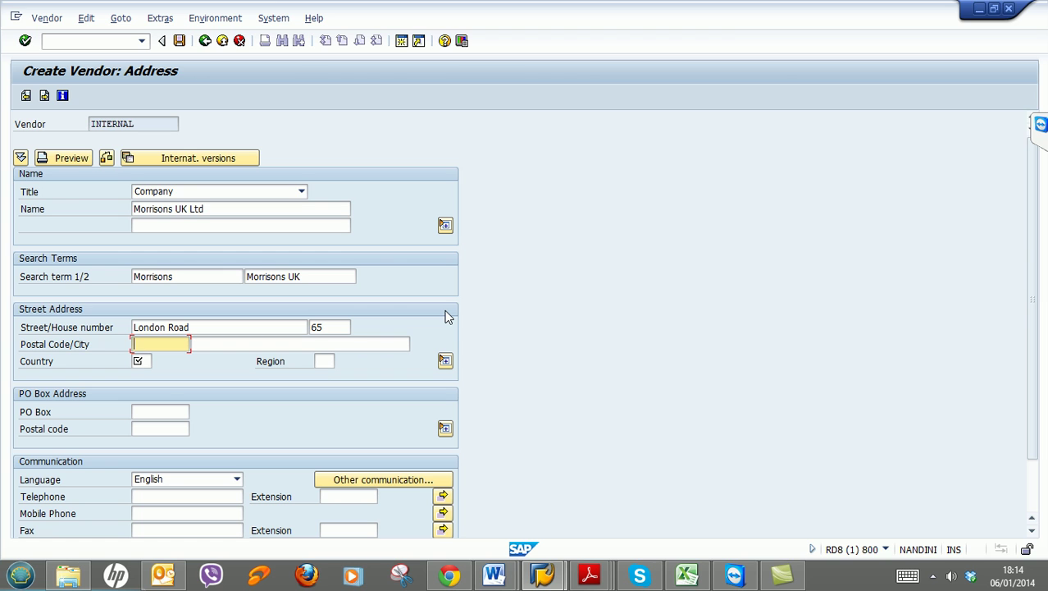
Fill in the postal code and city of the vendor's street address
type("H")
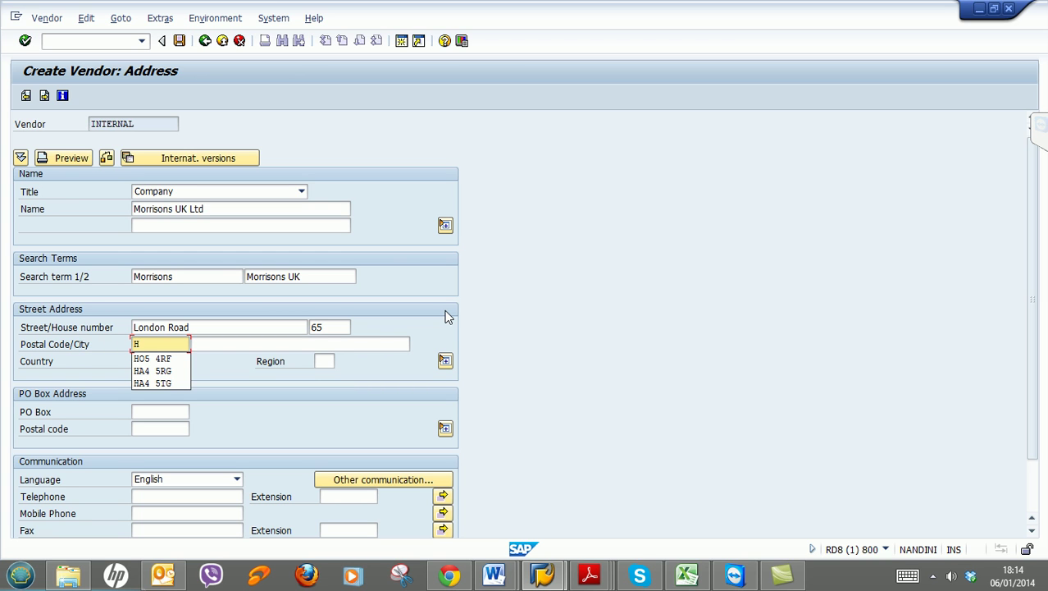
type("O5 ")
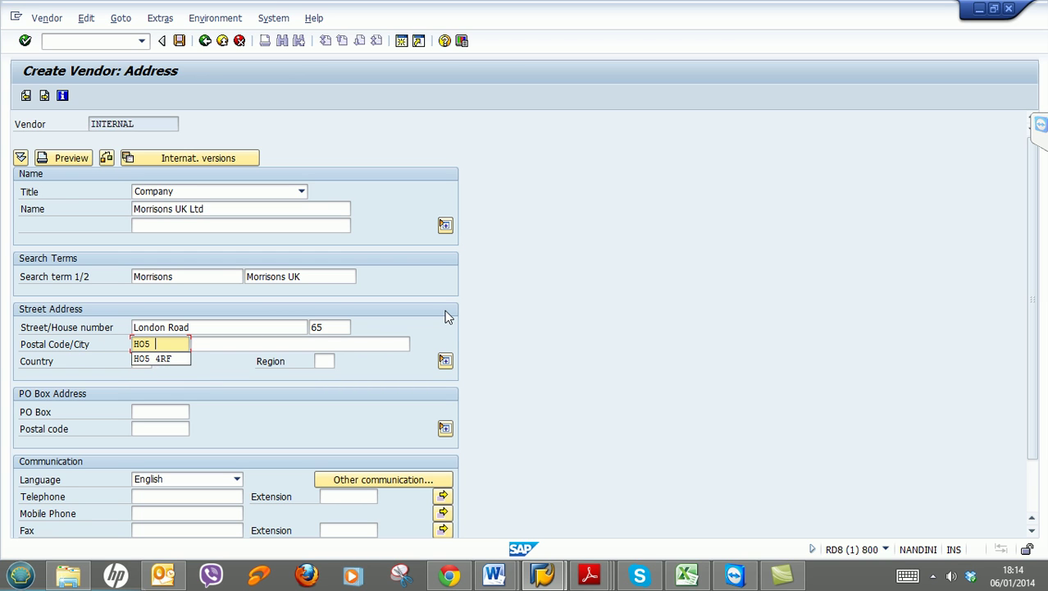
type("$RG")
key("BackSpace")
key("BackSpace")
type("5")
key("BackSpace")
key("BackSpace")
type("5TH")
key("Tab")
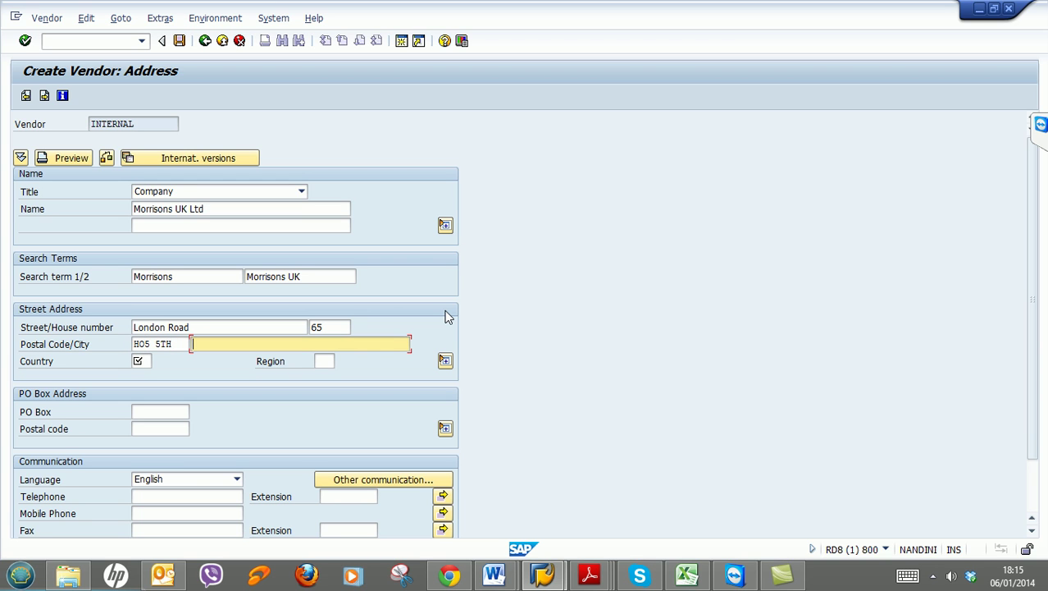
type("London")
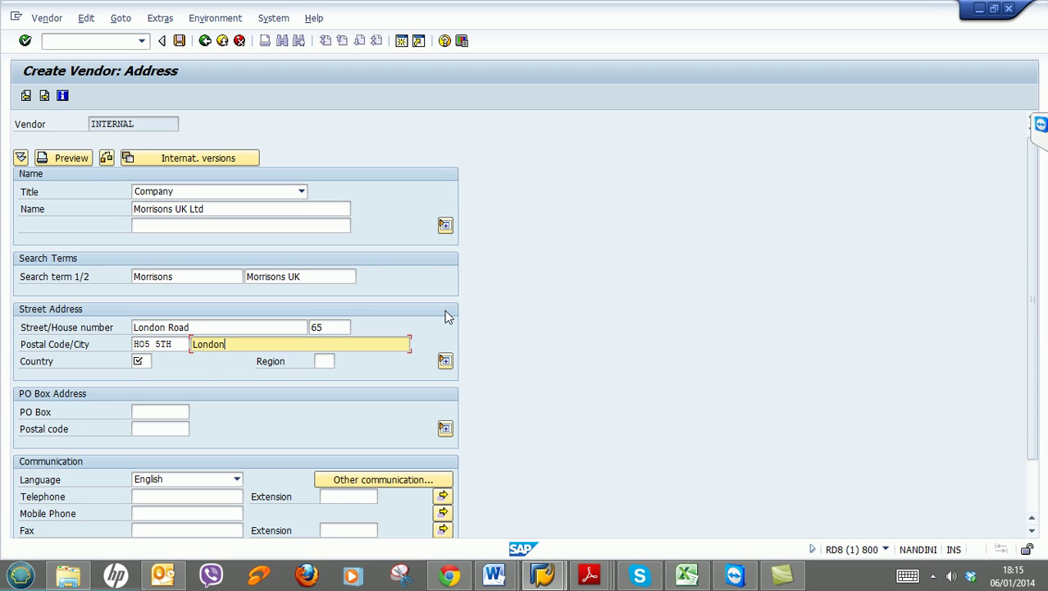
key("Tab")
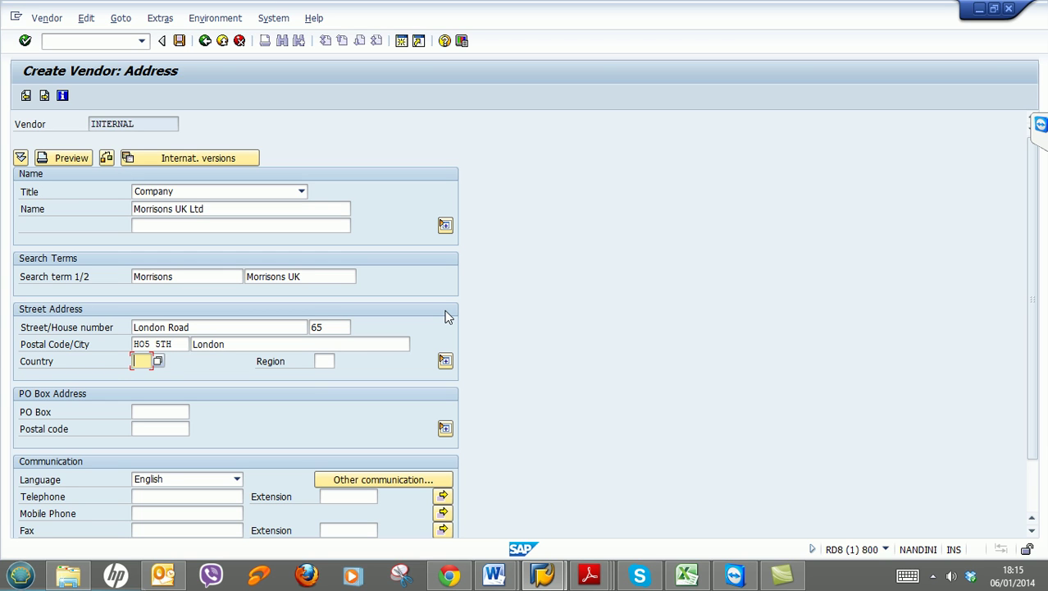
Set the vendor's country to GB and its region to LO
type("GB")
key("Tab")
type("LO")
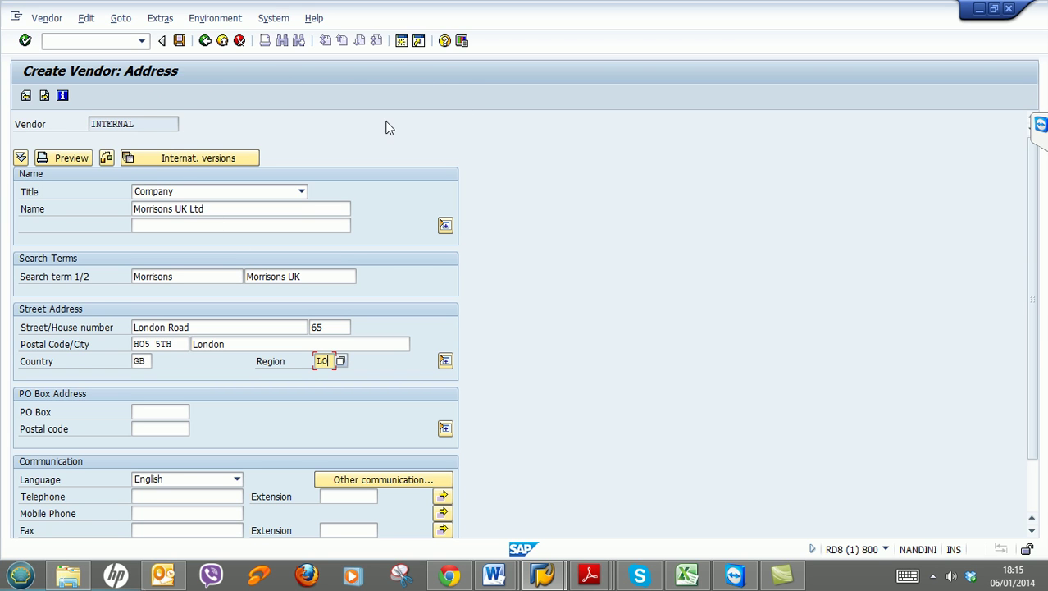
Proceed through the Control and Payment transactions screens to the vendor's contact persons, leaving both screens blank
left_click(45, 96)
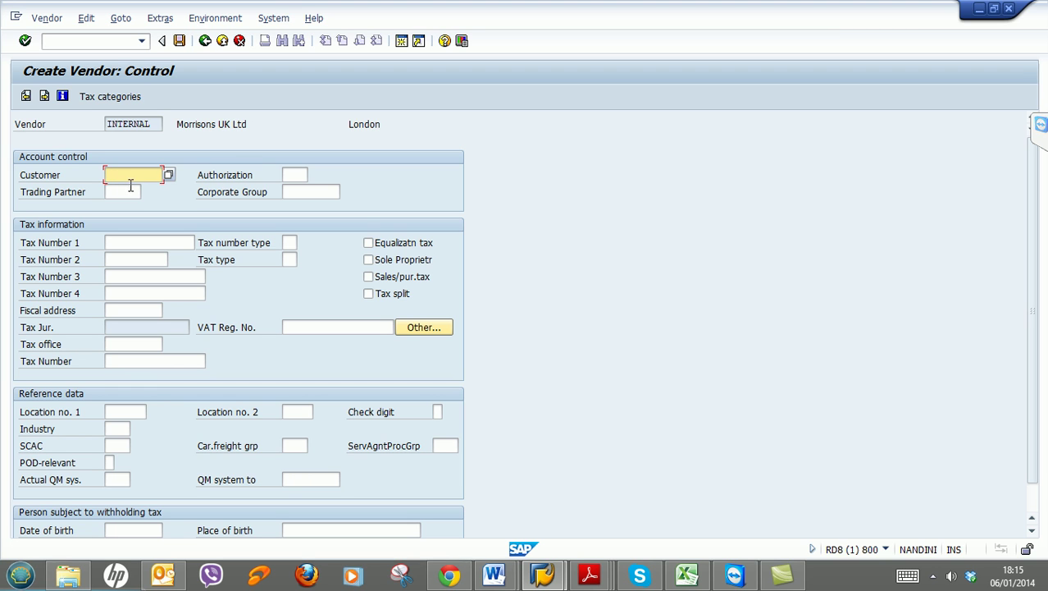
left_click(45, 96)
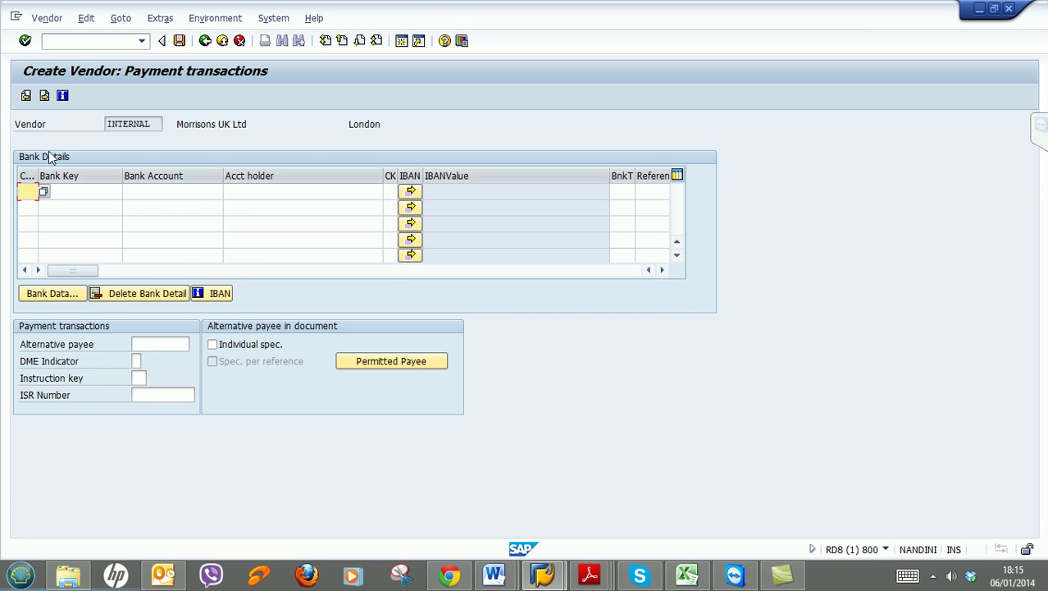
left_click(44, 96)
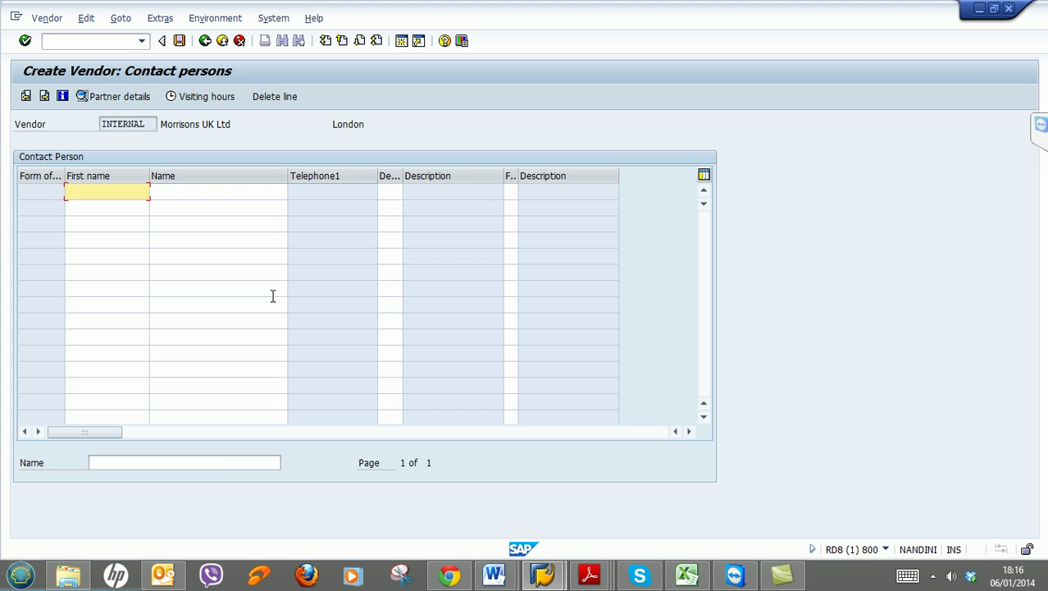
Enter the contact person's first name and last name in the first row of the contact persons table
type("Racae##")
key("BackSpace")
key("BackSpace")
key("BackSpace")
key("BackSpace")
type("hael")
key("Tab")
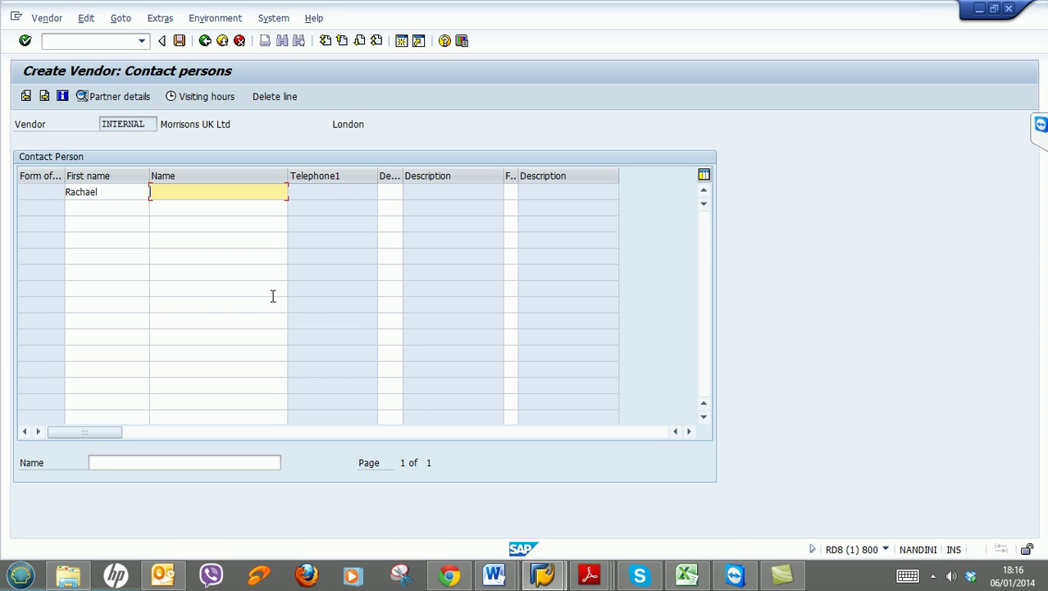
type("Howard")
key("Tab")
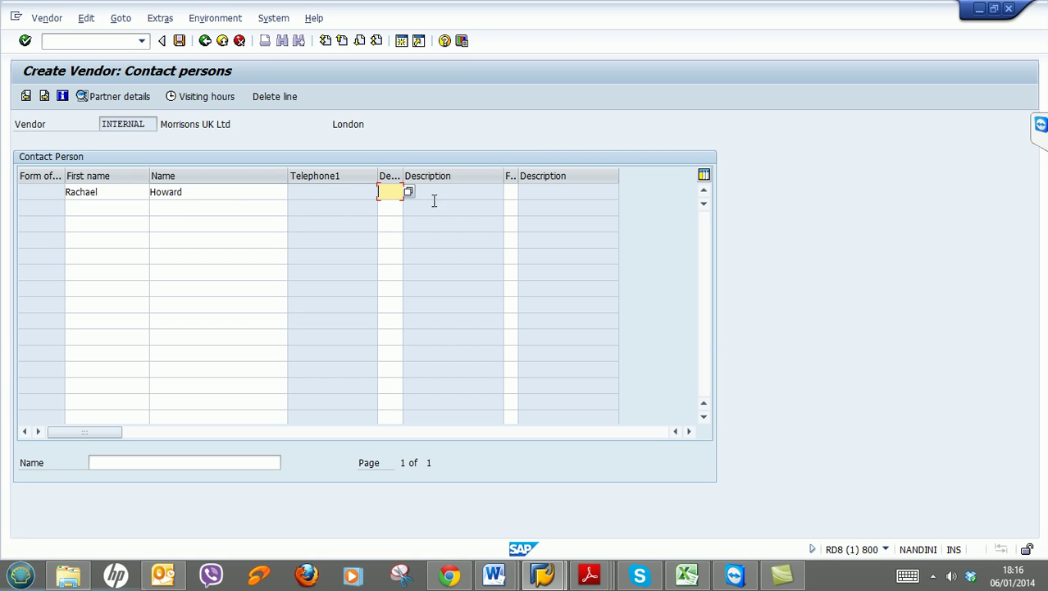
Assign department 0003, Sales, to the contact person from the list of possible departments
left_click(406, 186)
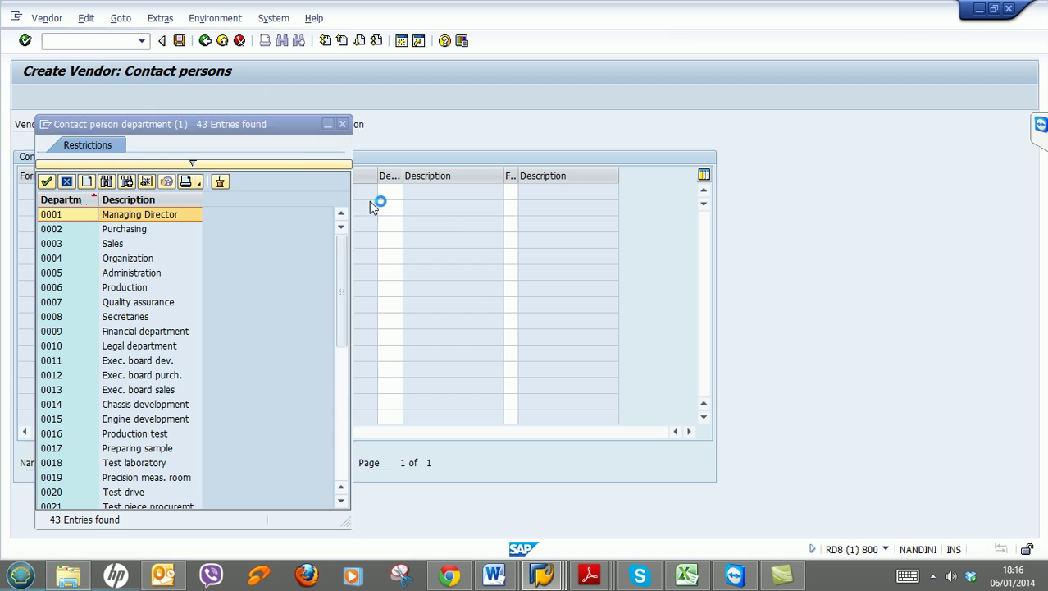
left_click_drag(288, 127, 287, 99)
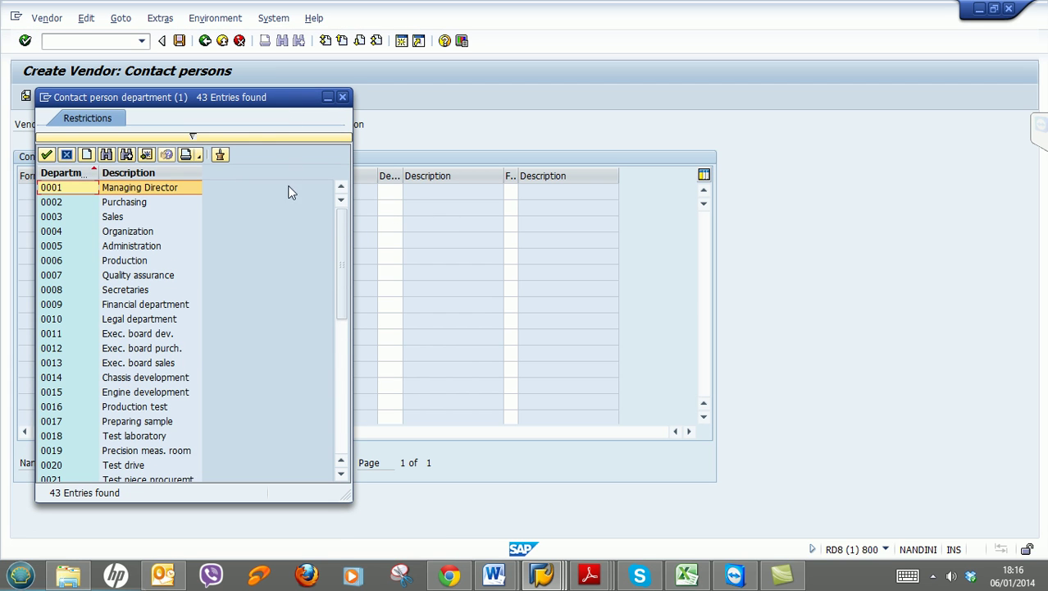
left_click(81, 215)
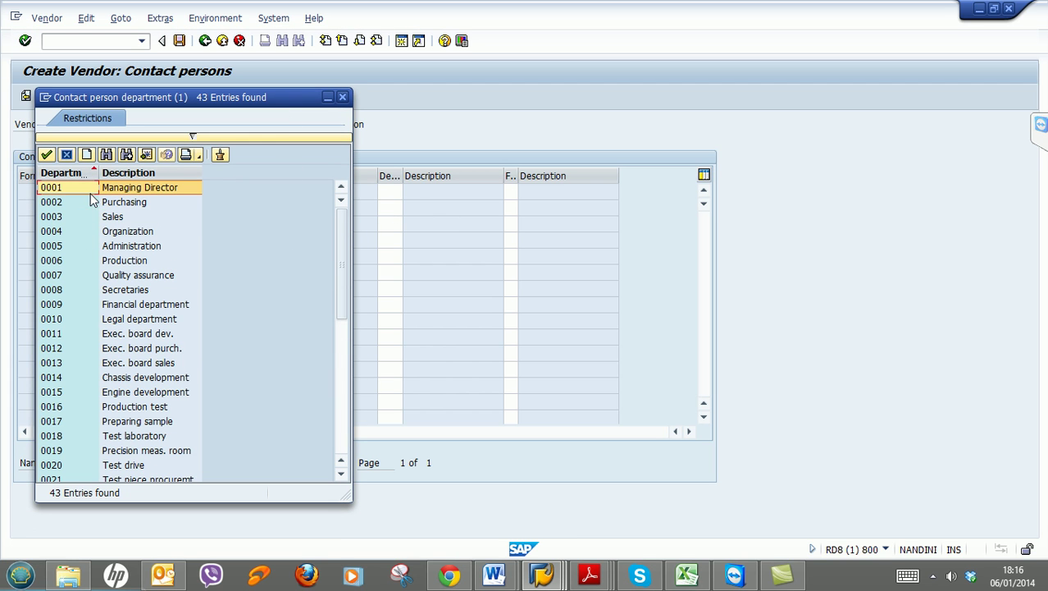
left_click(88, 205)
left_click(83, 218)
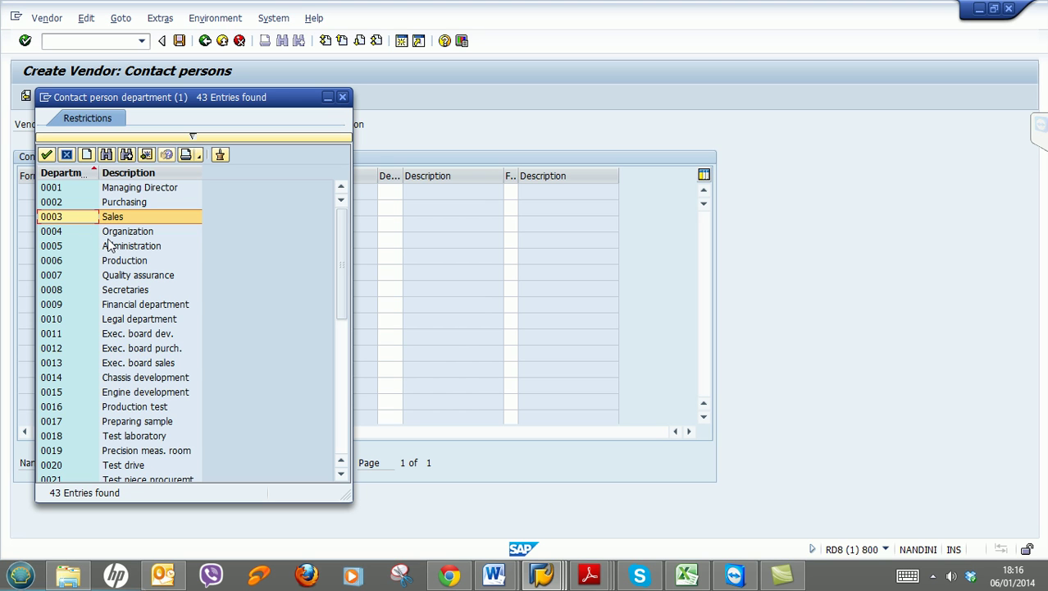
double_click(70, 216)
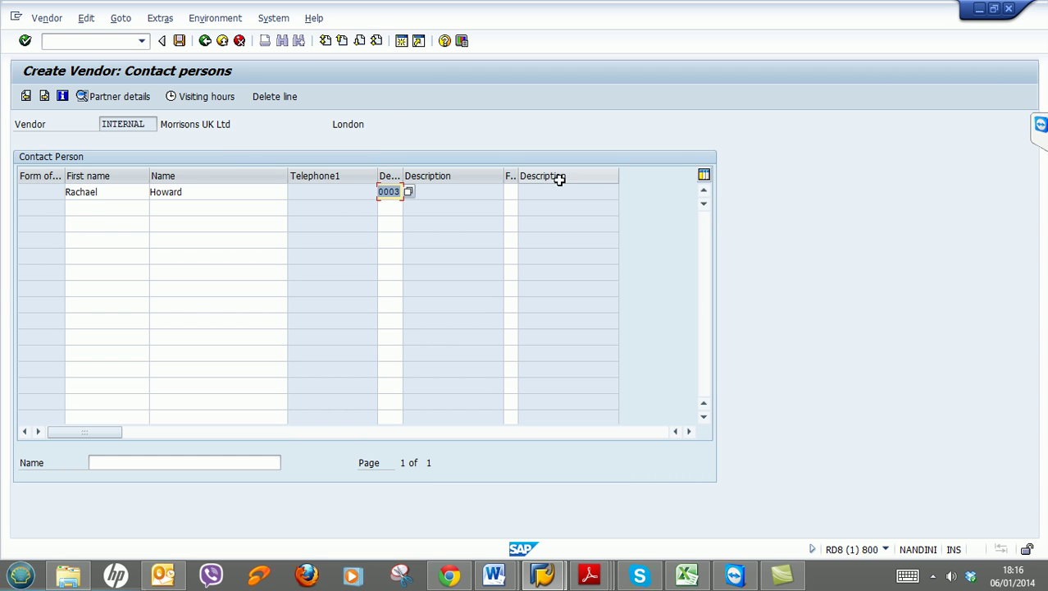
Widen the contact persons table's Function column and assign function 07, Personal assistant, to the contact person
left_click_drag(517, 170, 578, 169)
left_click(541, 192)
left_click(583, 192)
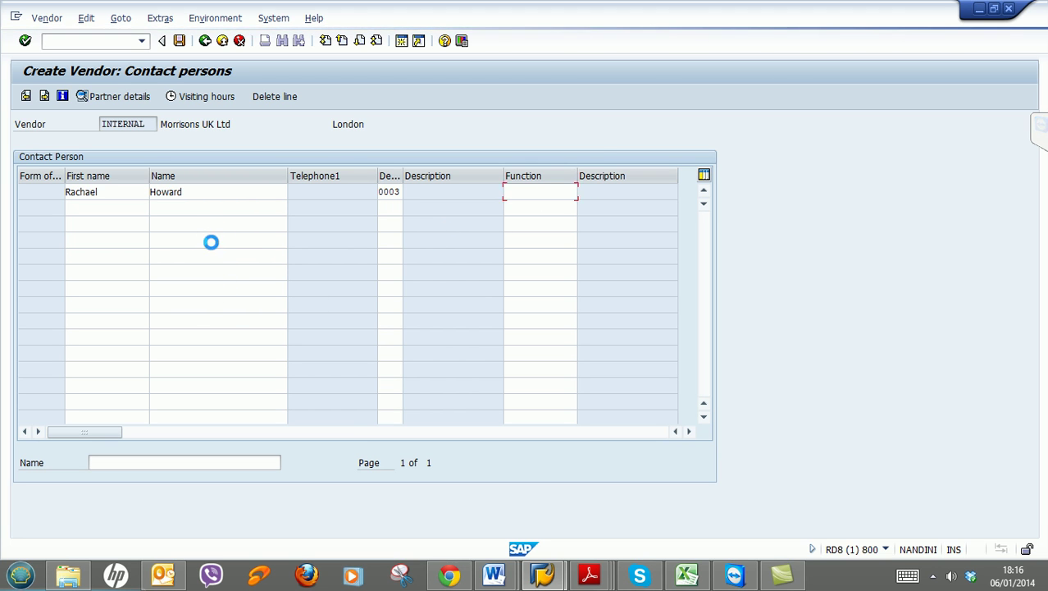
left_click(77, 249)
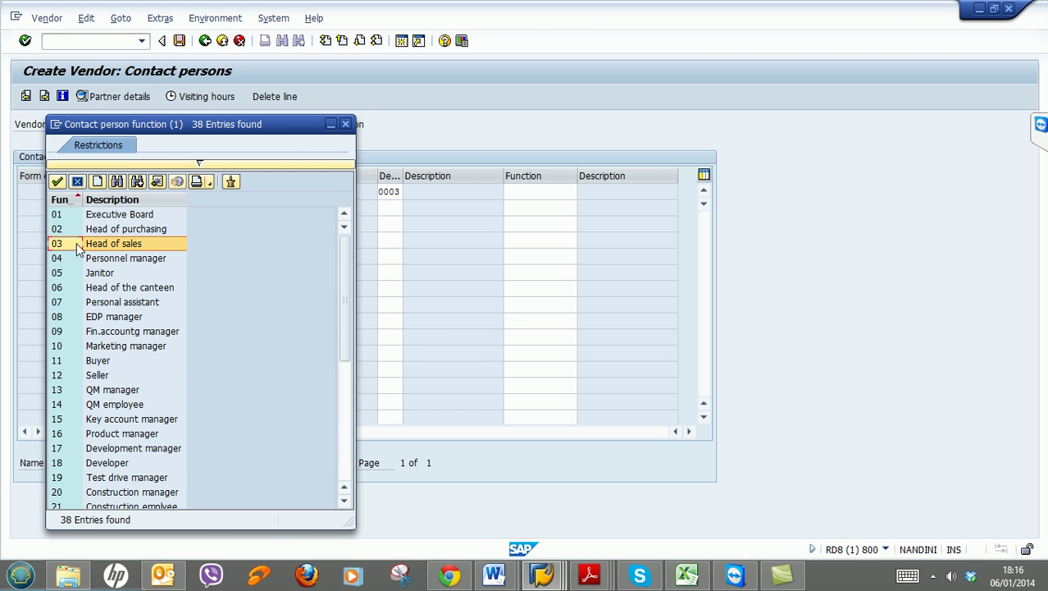
left_click(66, 306)
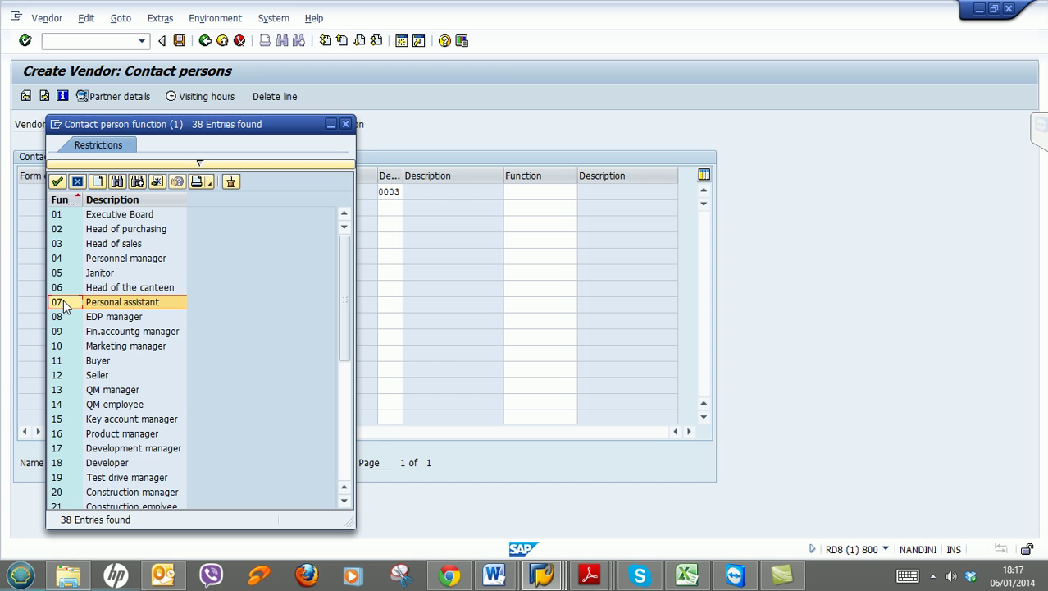
double_click(65, 305)
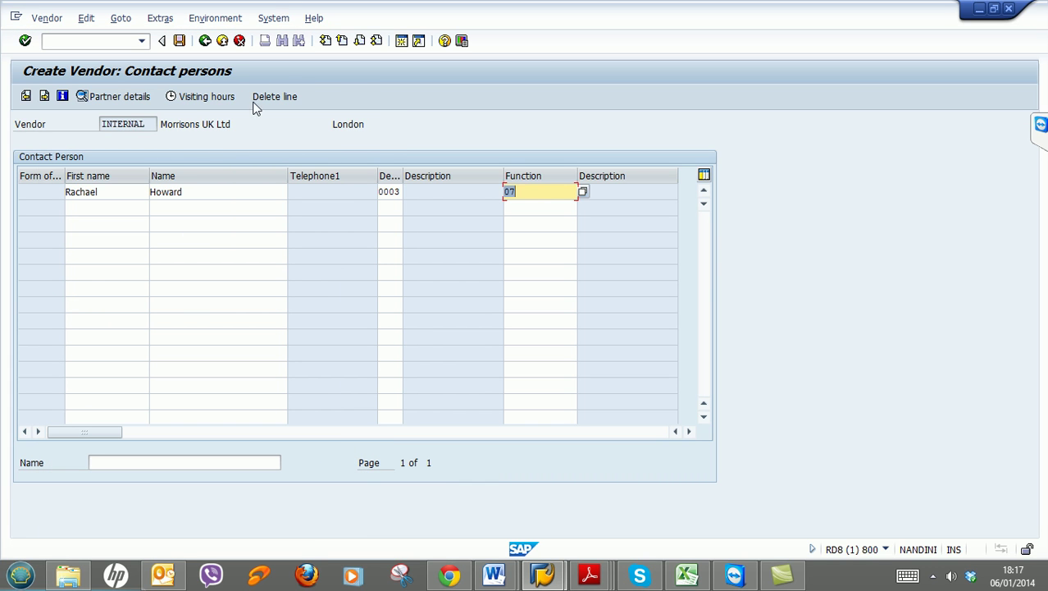
Proceed to the vendor's accounting information and set the reconciliation account to 2500, Vendor Reconciliation A/C
left_click(44, 96)
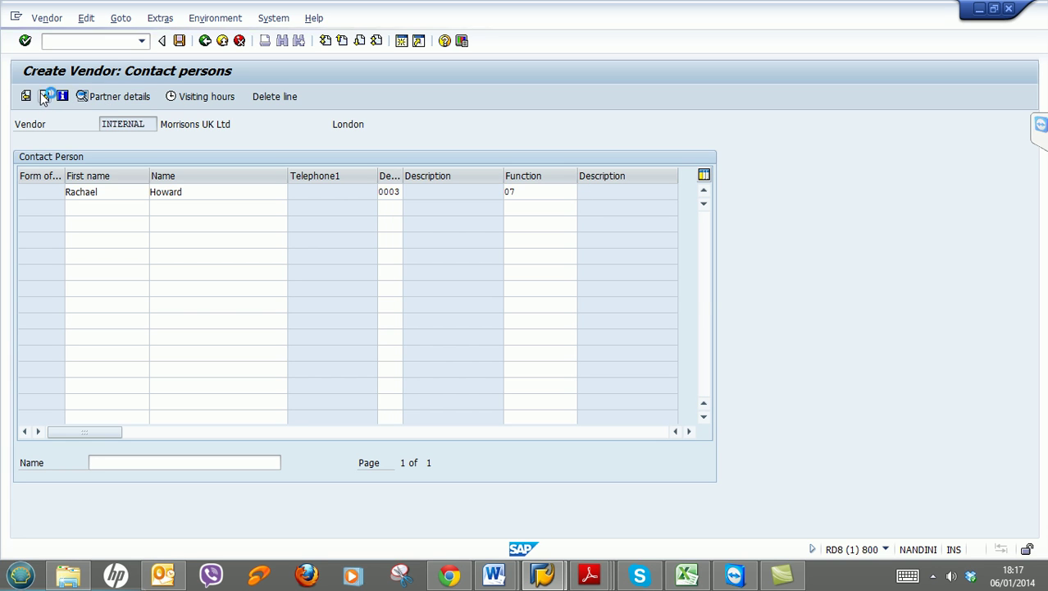
left_click(44, 96)
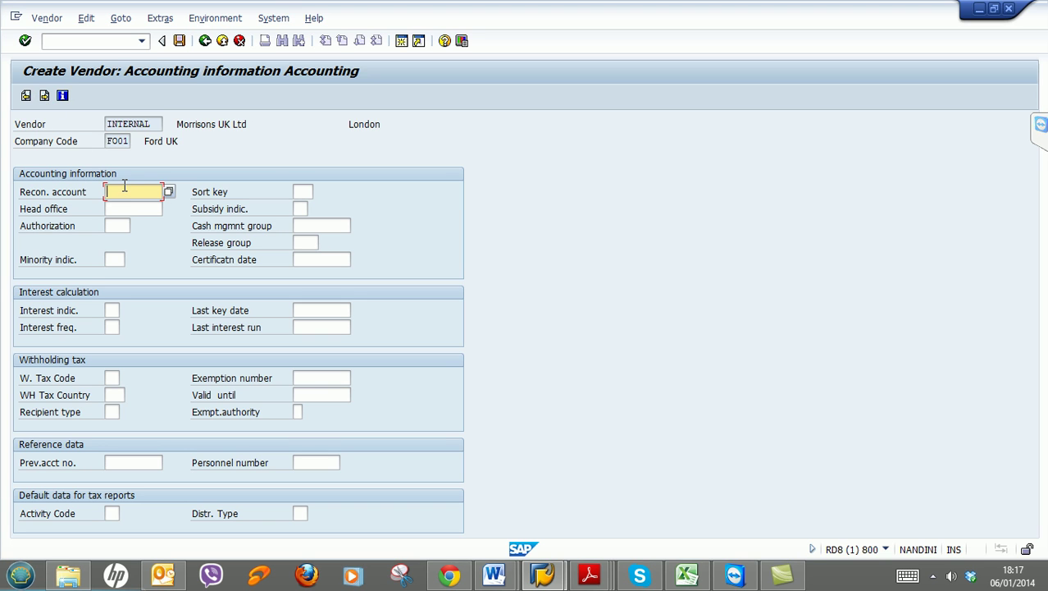
left_click(168, 193)
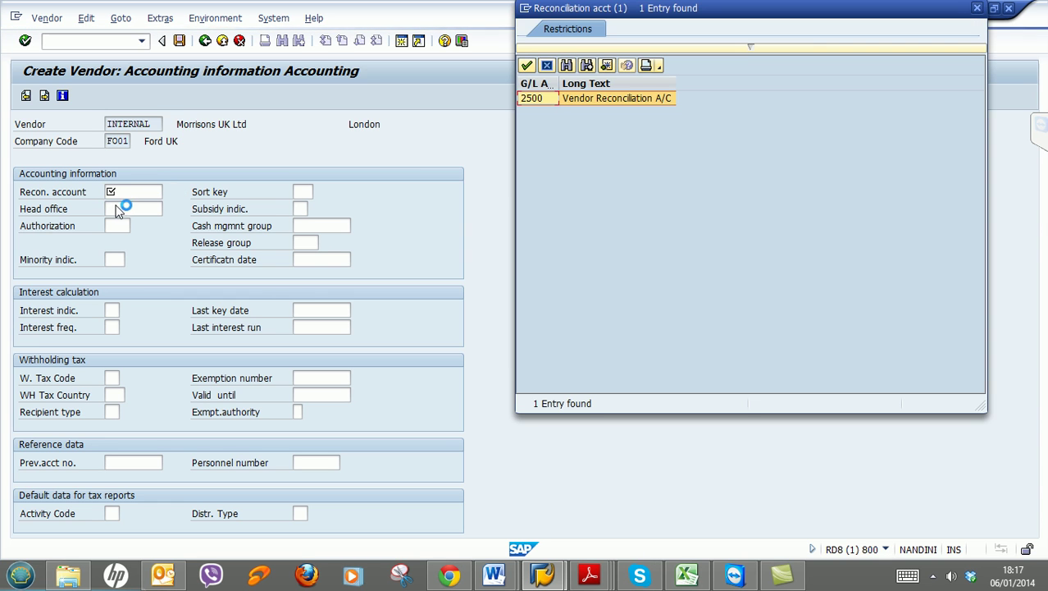
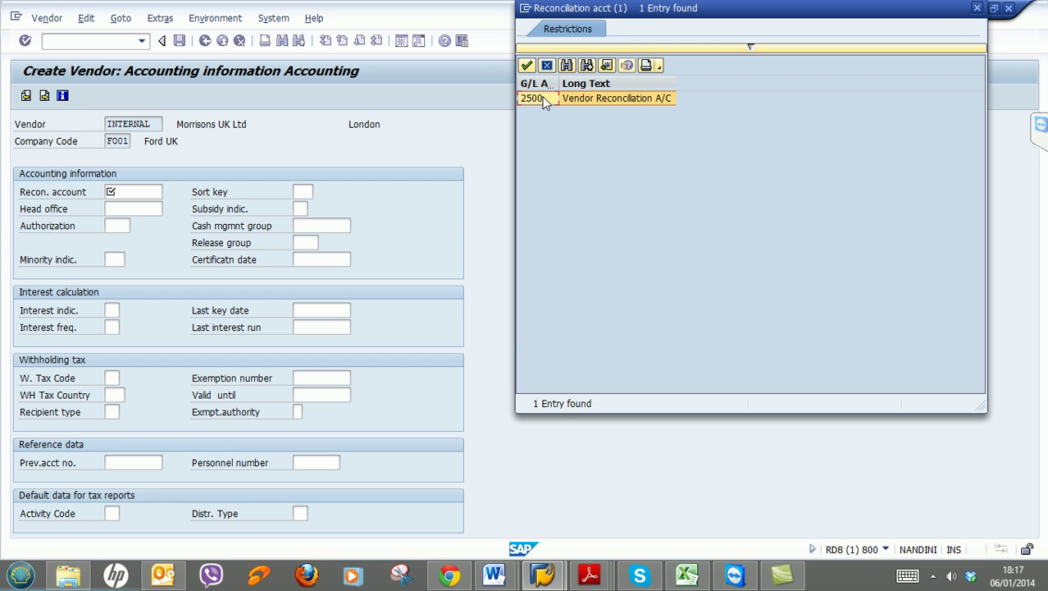
double_click(542, 99)
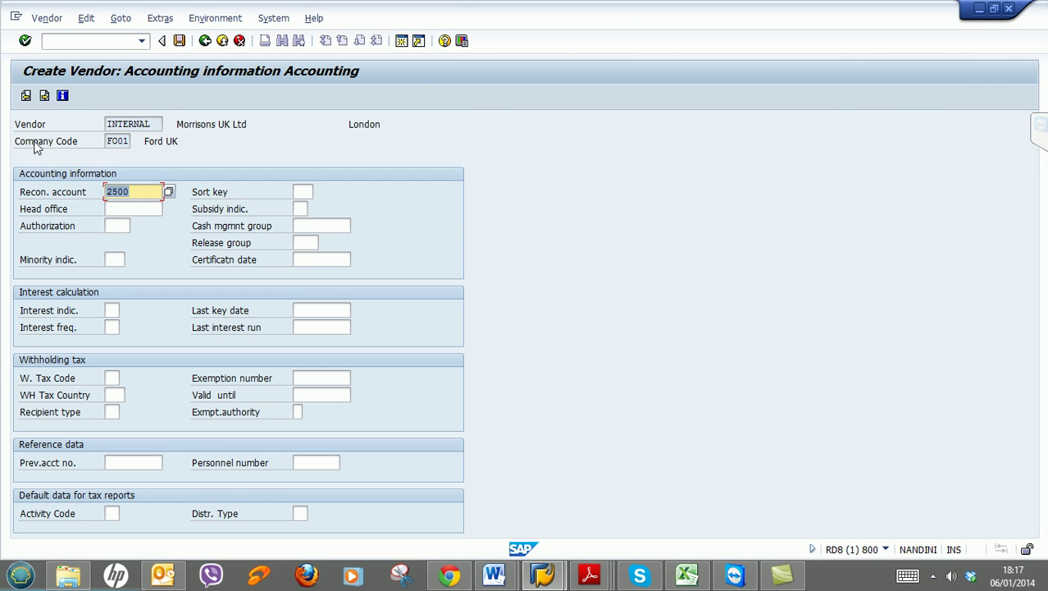
Proceed through the accounting Payment transactions and Correspondence screens, leaving both blank, and save the vendor, confirming the change to general data
left_click(45, 97)
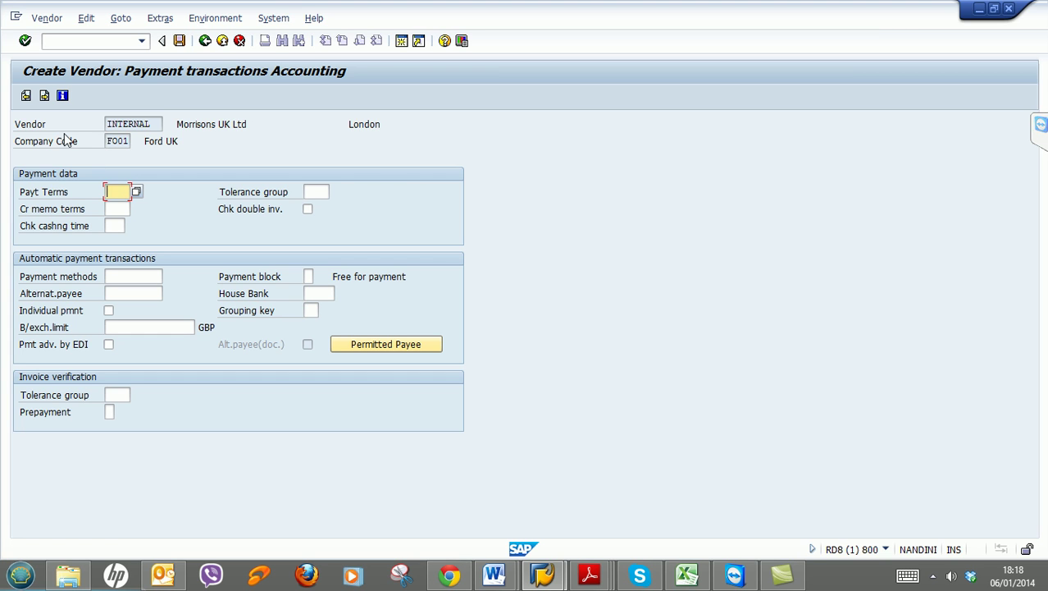
left_click(44, 96)
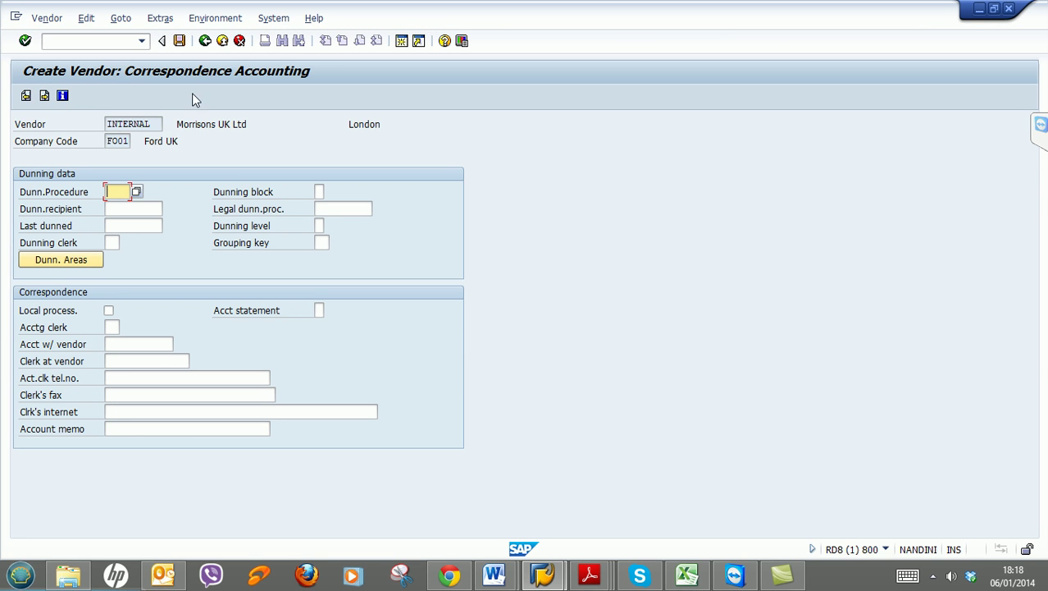
left_click(178, 41)
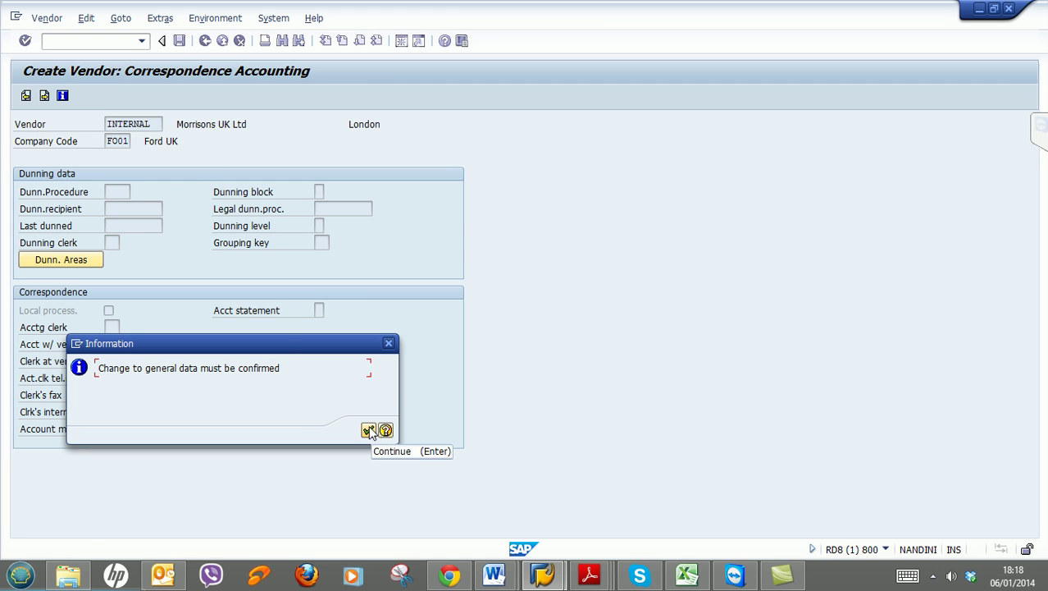
left_click(368, 430)
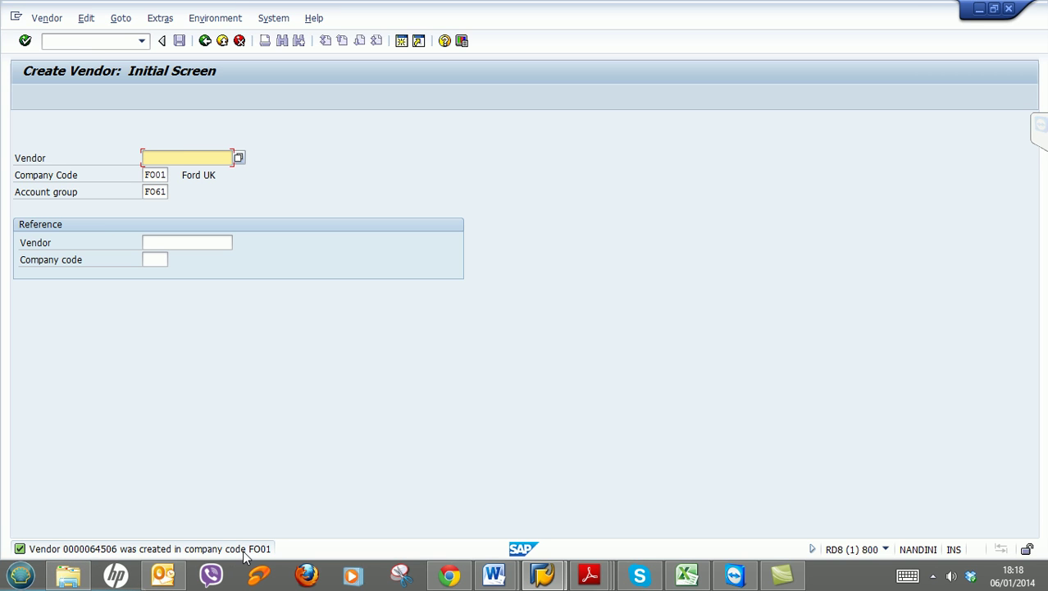
Compare the created vendor's number with the current number of interval L1 in the vendor number range intervals
left_click(542, 574)
left_click(498, 522)
mouse_move(541, 574)
left_click(619, 500)
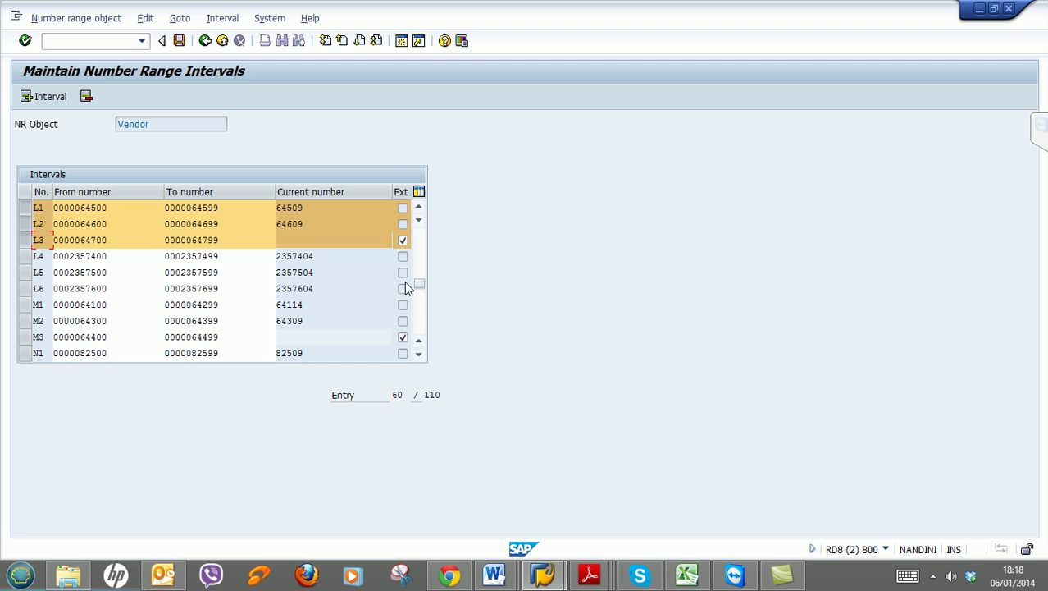
left_click_drag(312, 208, 289, 210)
left_click(541, 576)
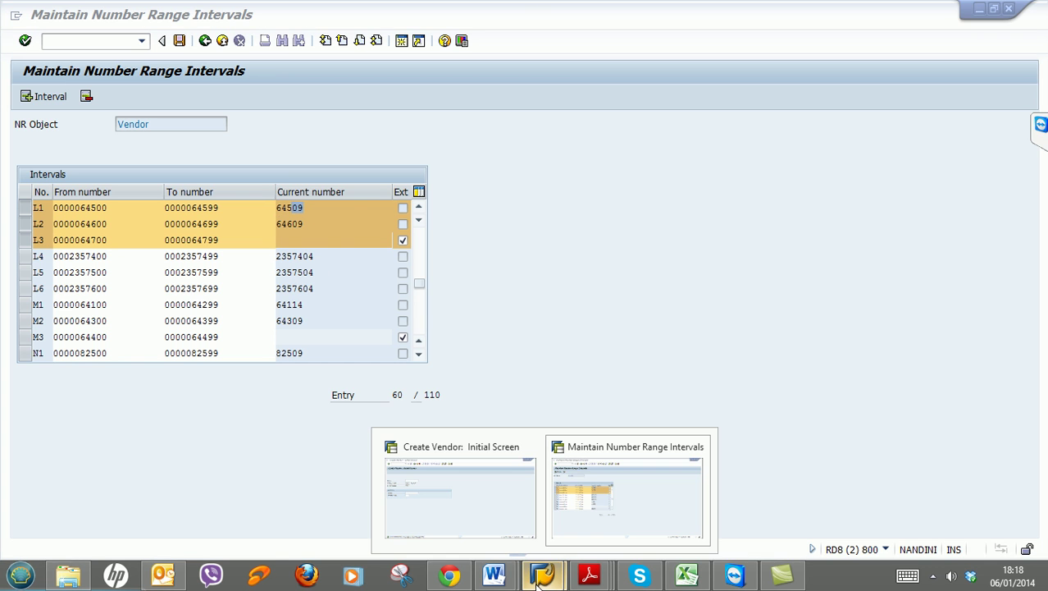
left_click(425, 511)
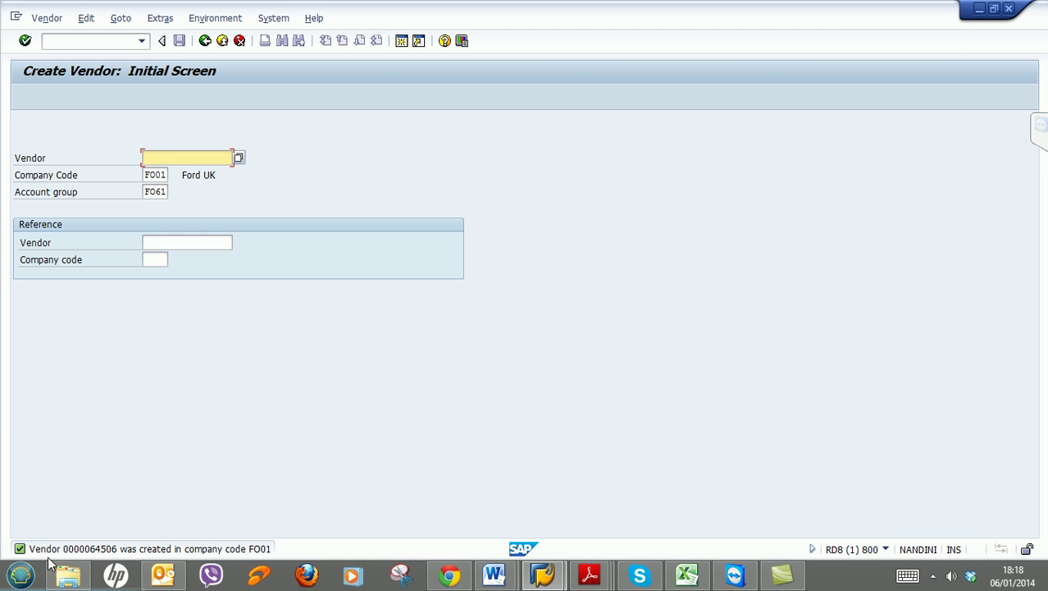
left_click(548, 577)
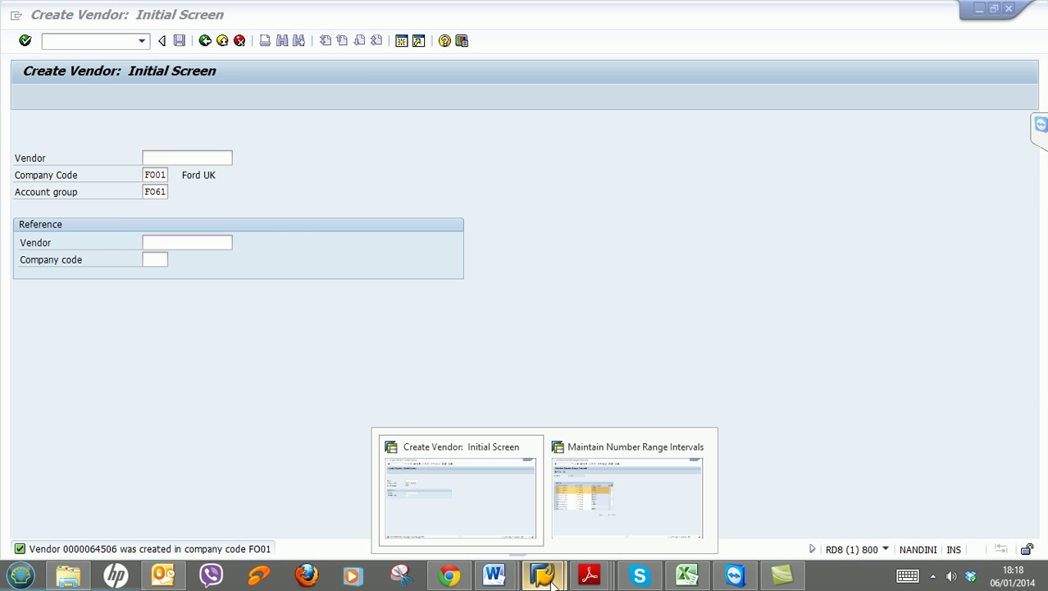
left_click(600, 515)
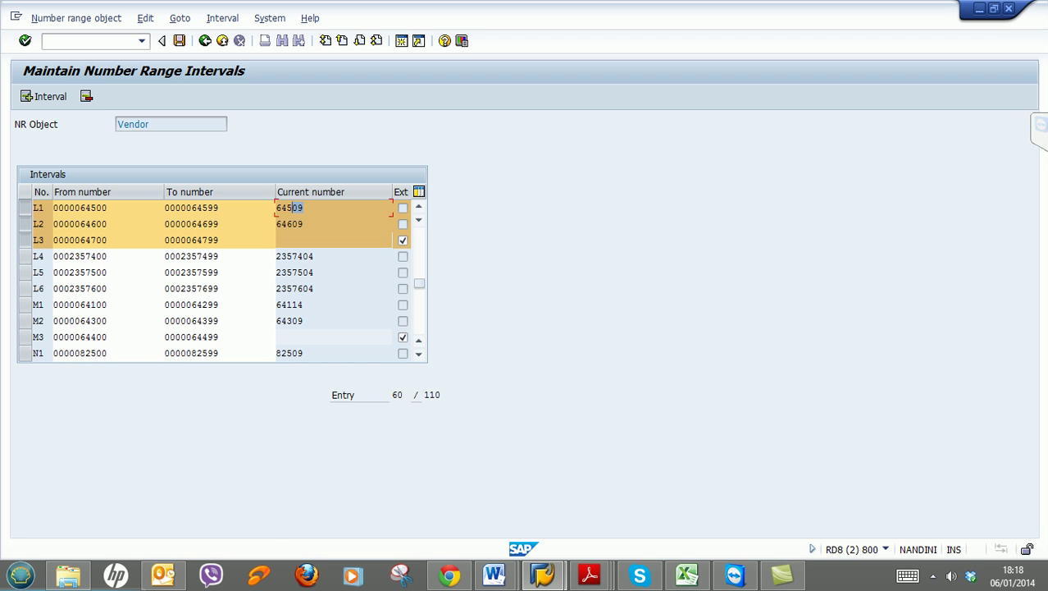
left_click(980, 9)
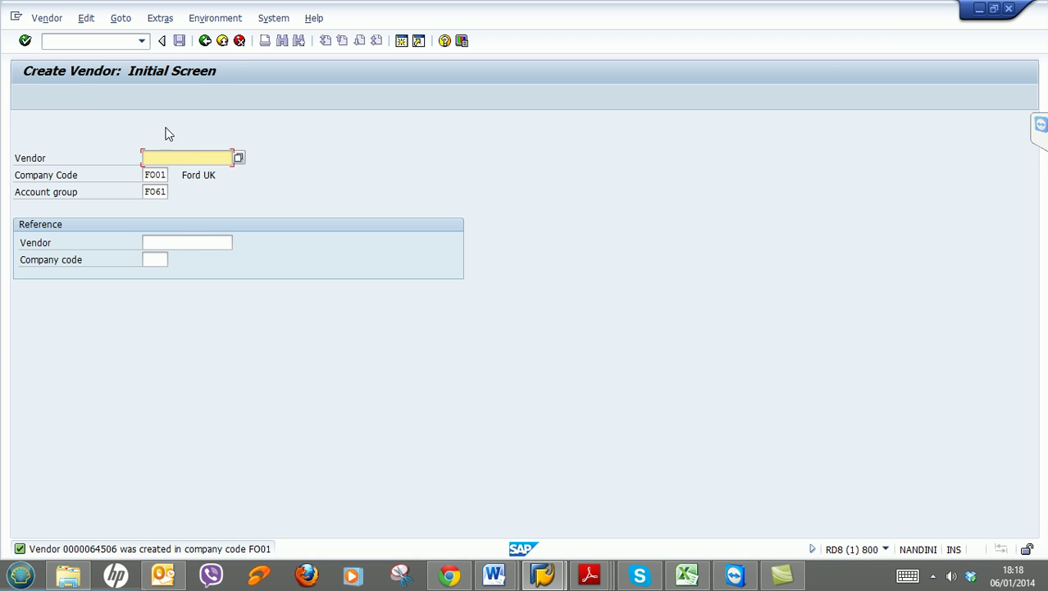
Set the account group to FO62 and start creating another vendor in company code FO01
left_click(167, 191)
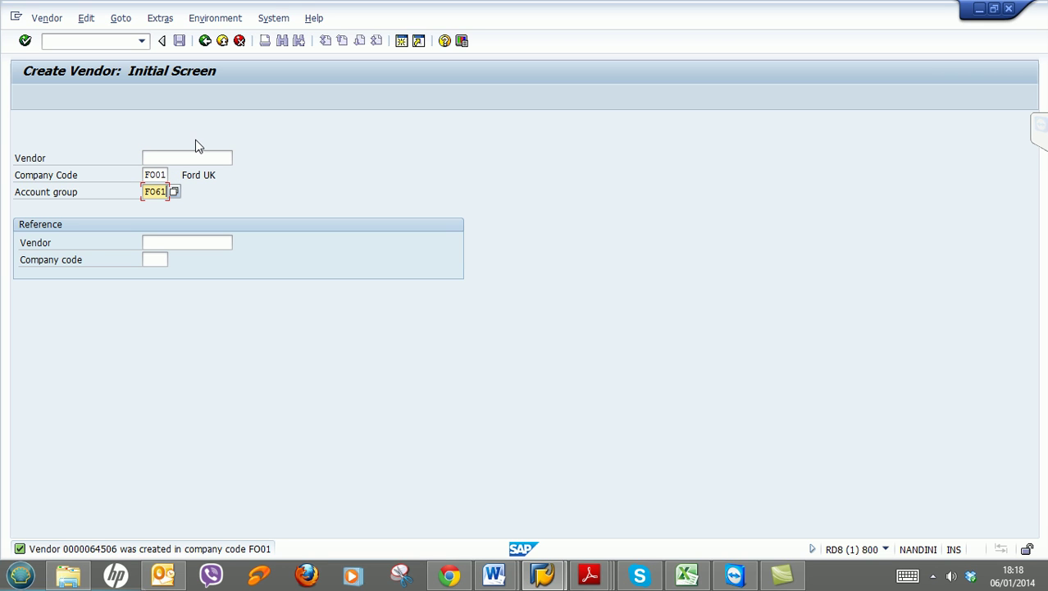
key("BackSpace")
type("2")
key("Return")
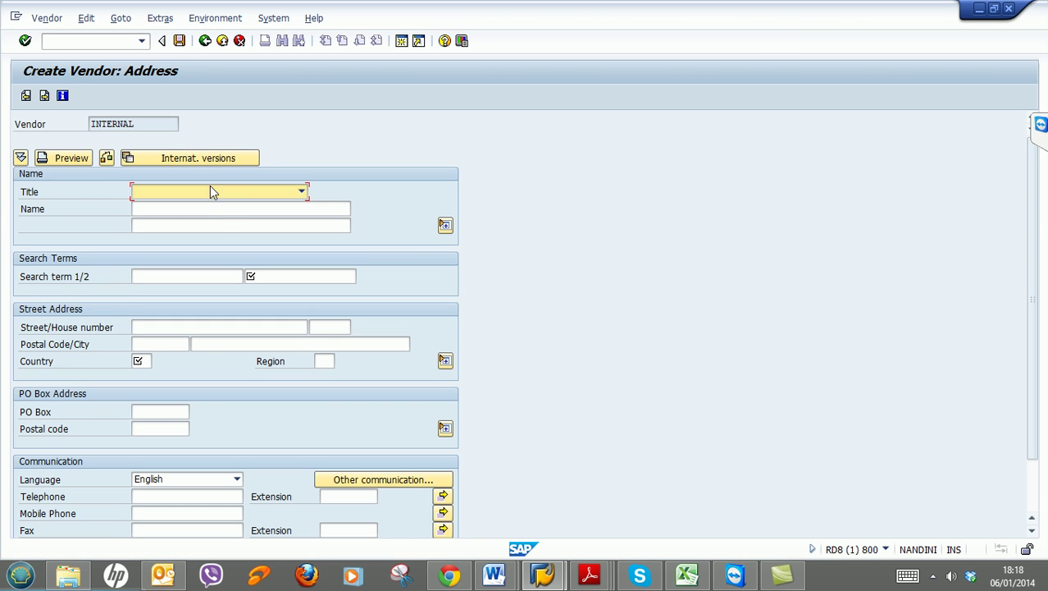
Set the new vendor's title to Company and its name to Peugeot FR
left_click(252, 193)
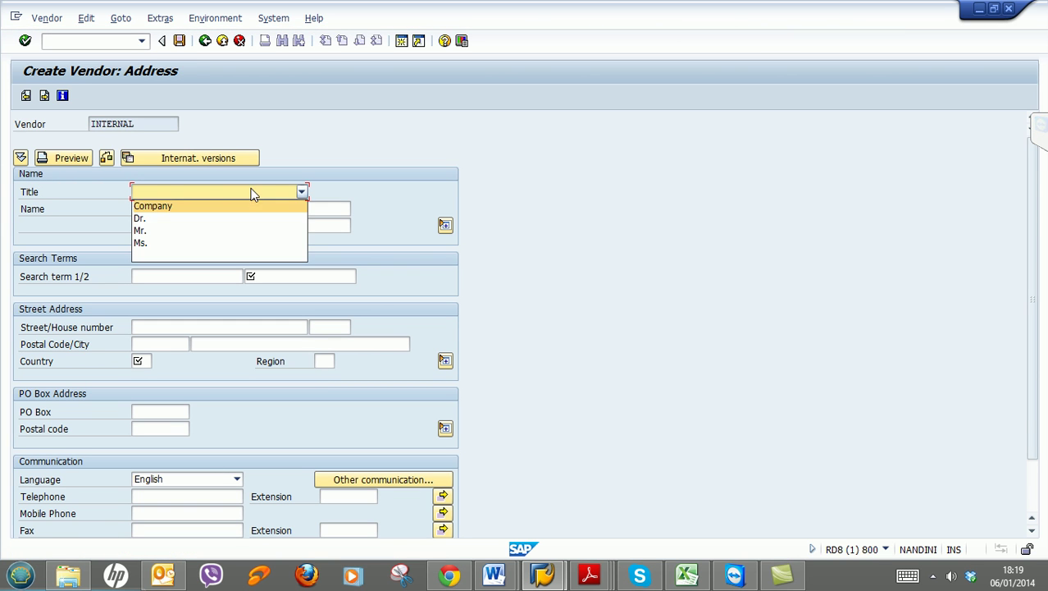
left_click(254, 205)
left_click(254, 208)
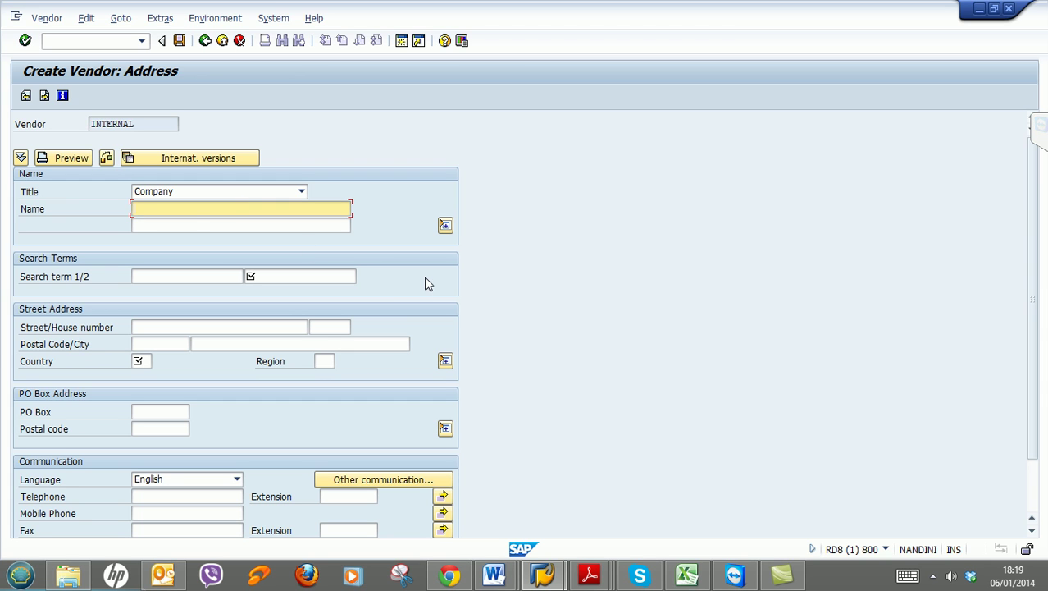
type("Pe")
key("Tab")
key("Tab")
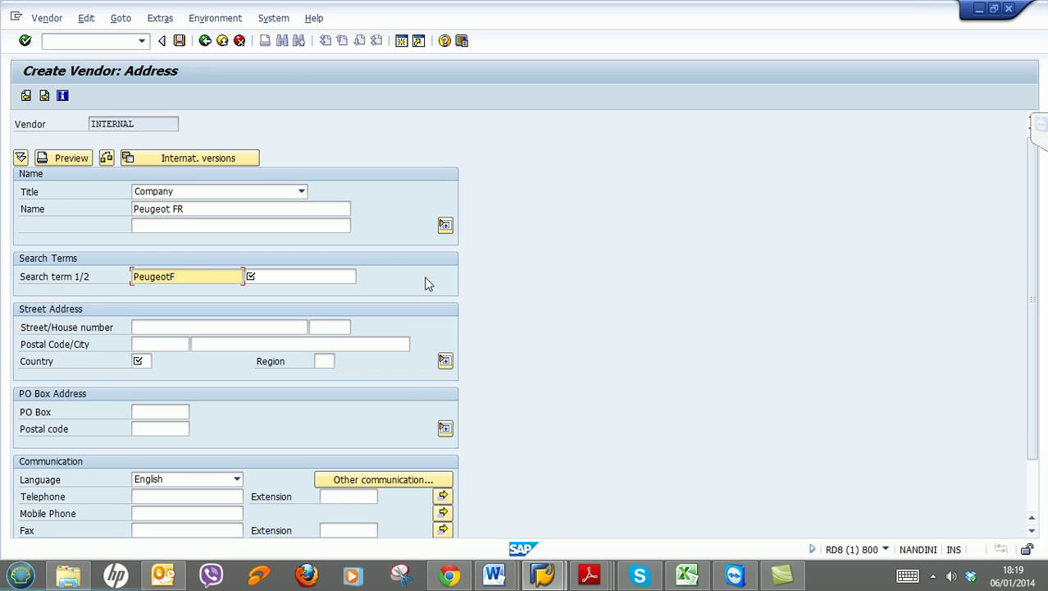
Set the vendor's first search term to Peugeot FR and the second to Peugeot
type("Peugeot FR")
key("Tab")
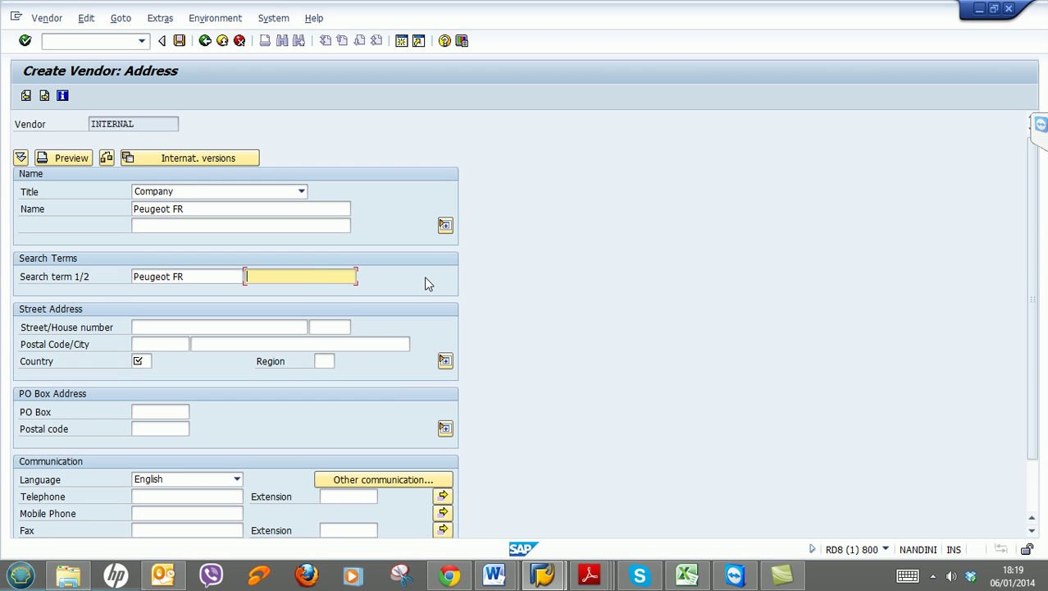
type("Peugeot")
Enter the vendor's street and house number and set the city to Paris, leaving the postal code blank
left_click(164, 326)
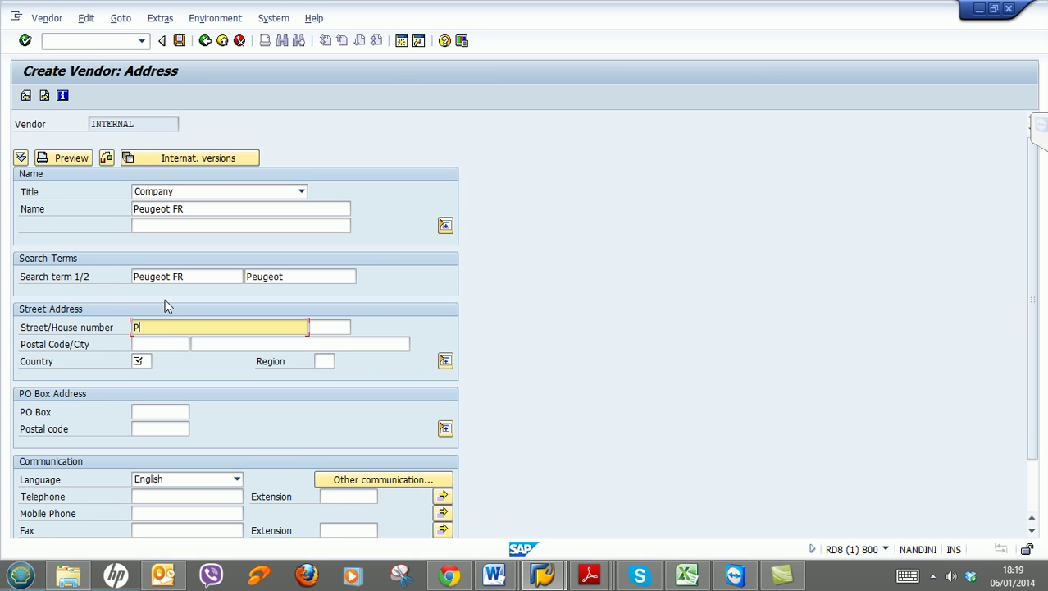
type("Paris Road")
key("Tab")
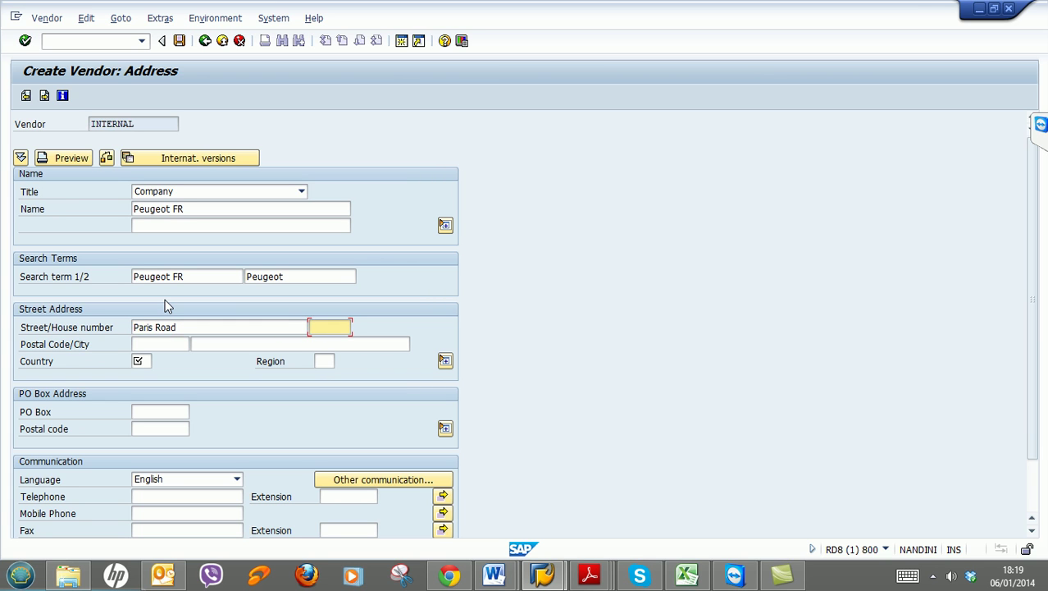
type("90")
key("Tab")
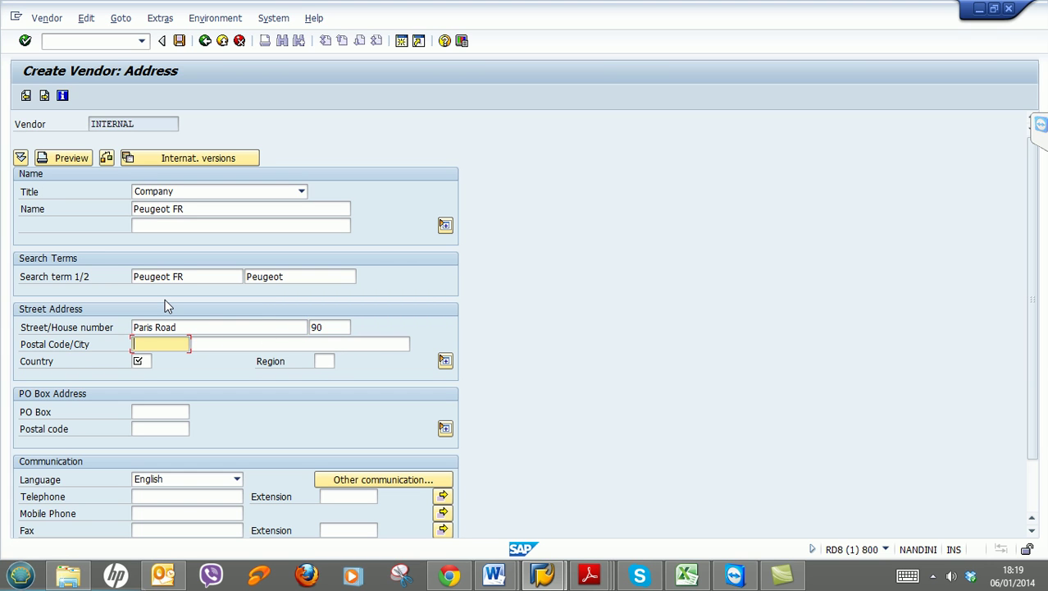
key("Tab")
type("Paris")
key("Tab")
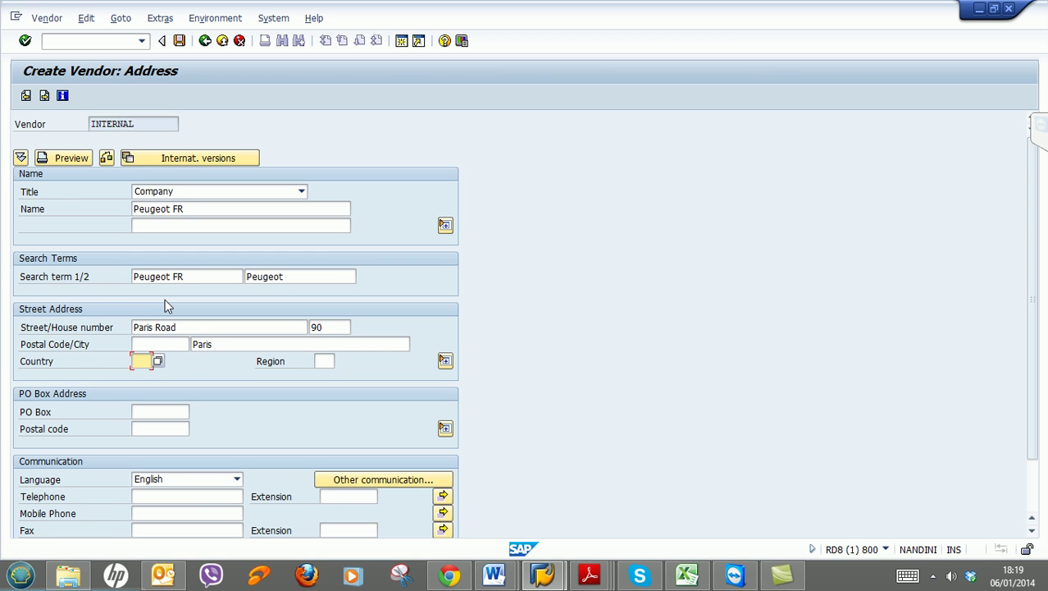
Set the vendor's country to FR and look up Paris in the region list to set the region to 75
type("FR")
left_click(328, 361)
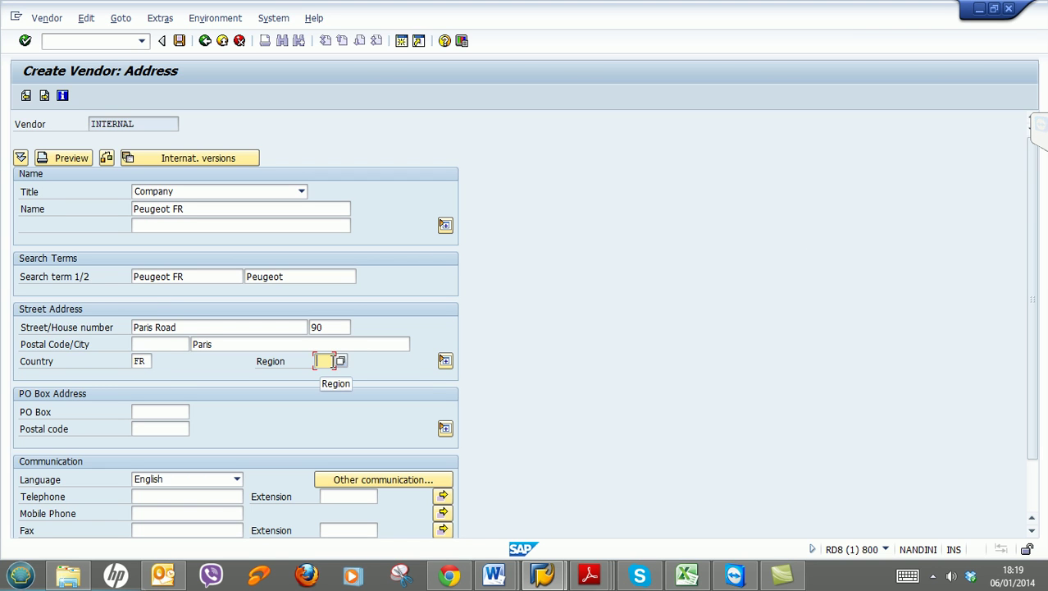
left_click(341, 362)
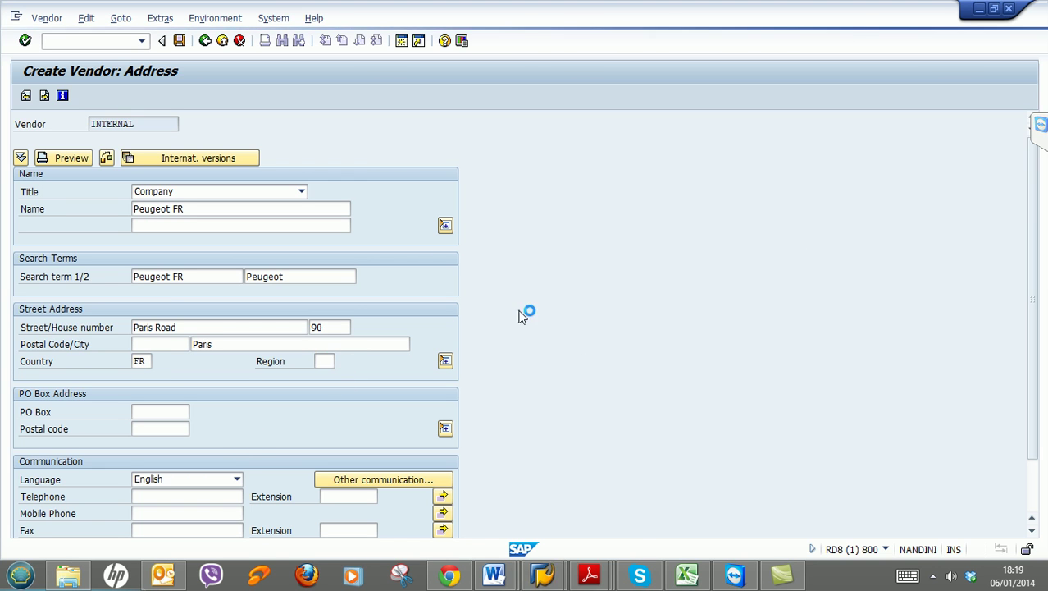
scroll(492, 356, "down", 13)
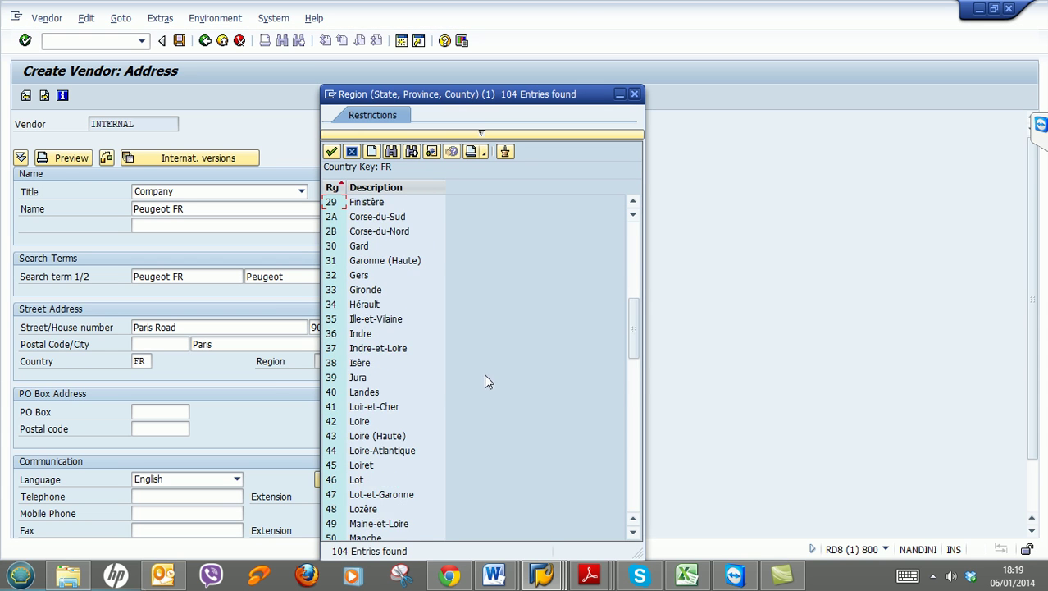
scroll(484, 385, "down", 4)
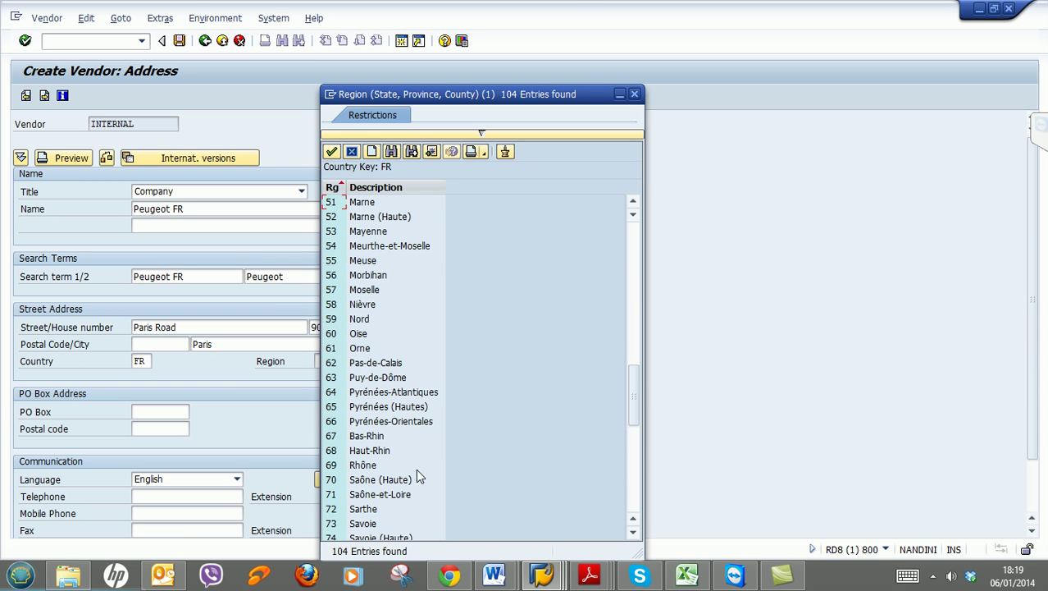
left_click(410, 421)
left_click(415, 393)
scroll(424, 370, "down", 4)
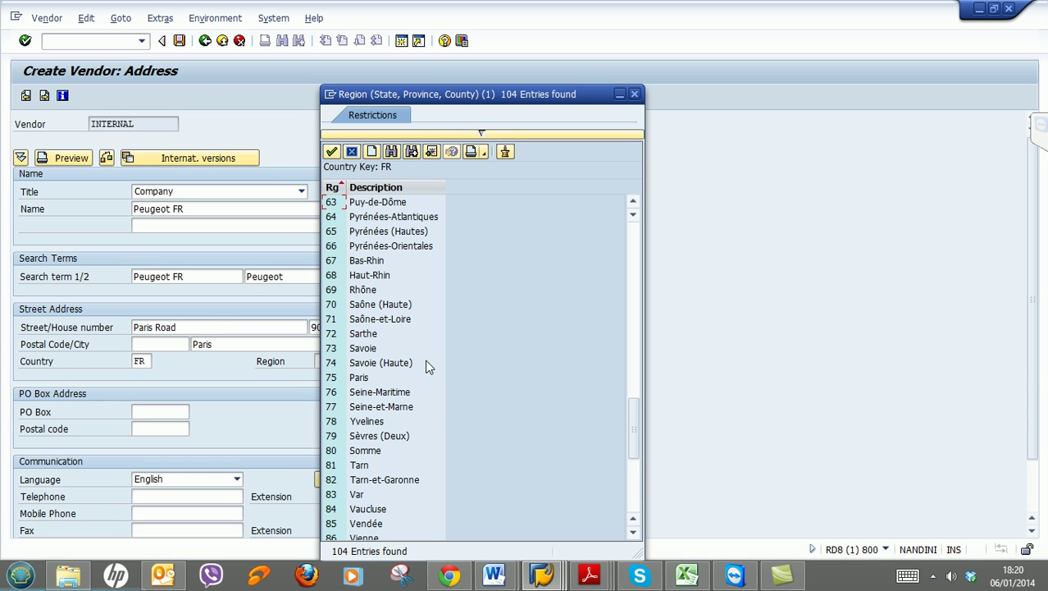
left_click(391, 152)
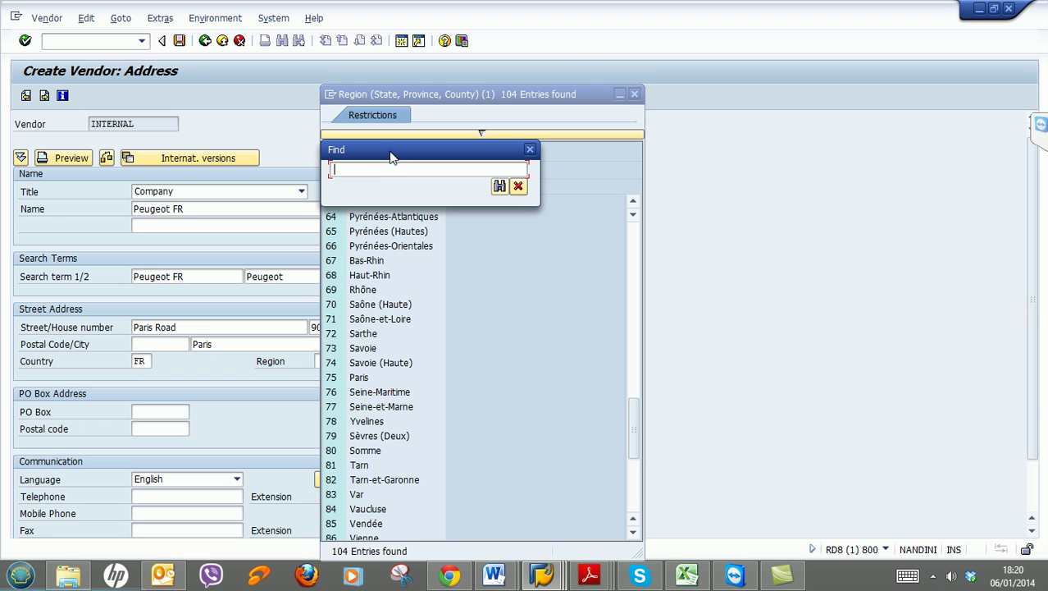
type("paris")
key("Return")
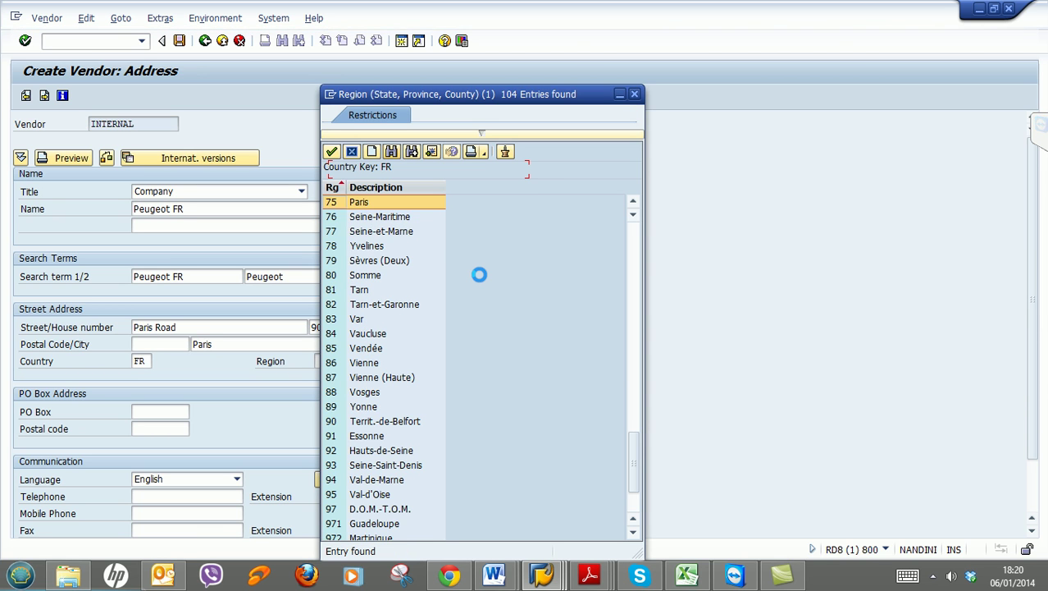
double_click(336, 205)
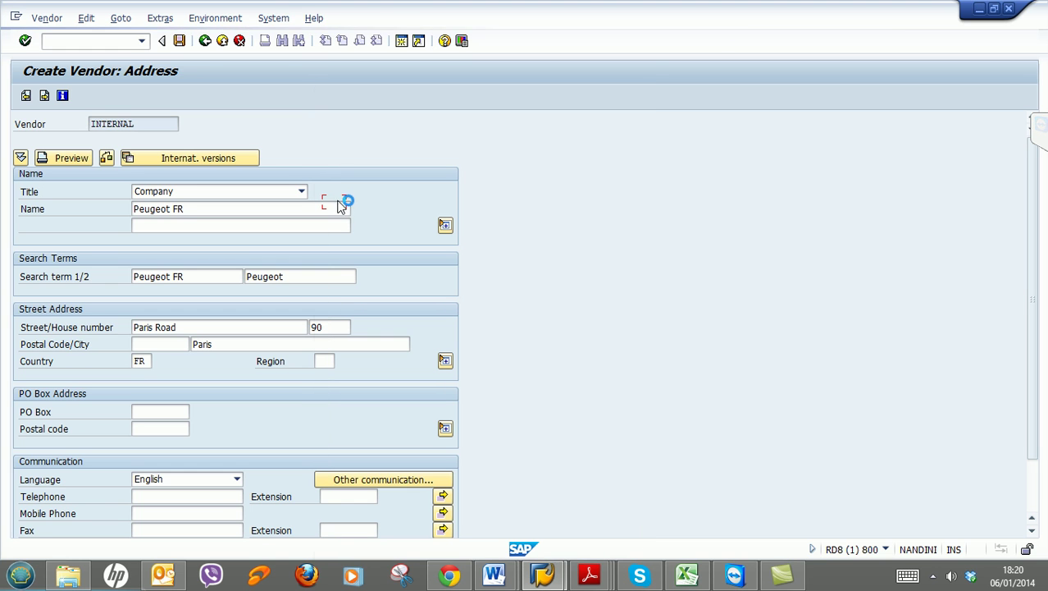
Enter the vendor's postal code and advance through the general data screens to the company code accounting information
left_click(138, 344)
type("75444")
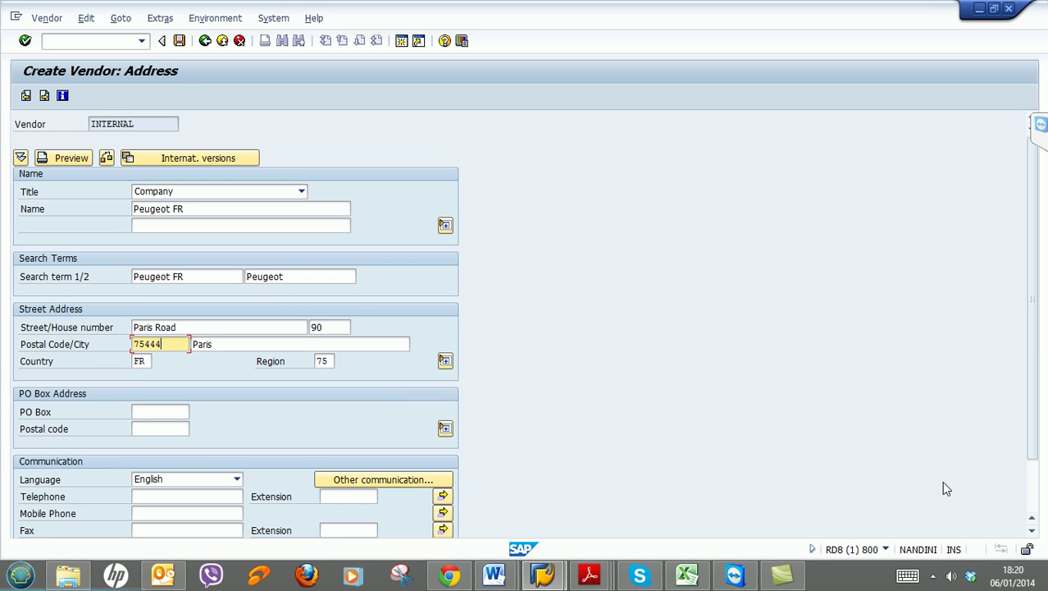
left_click(44, 96)
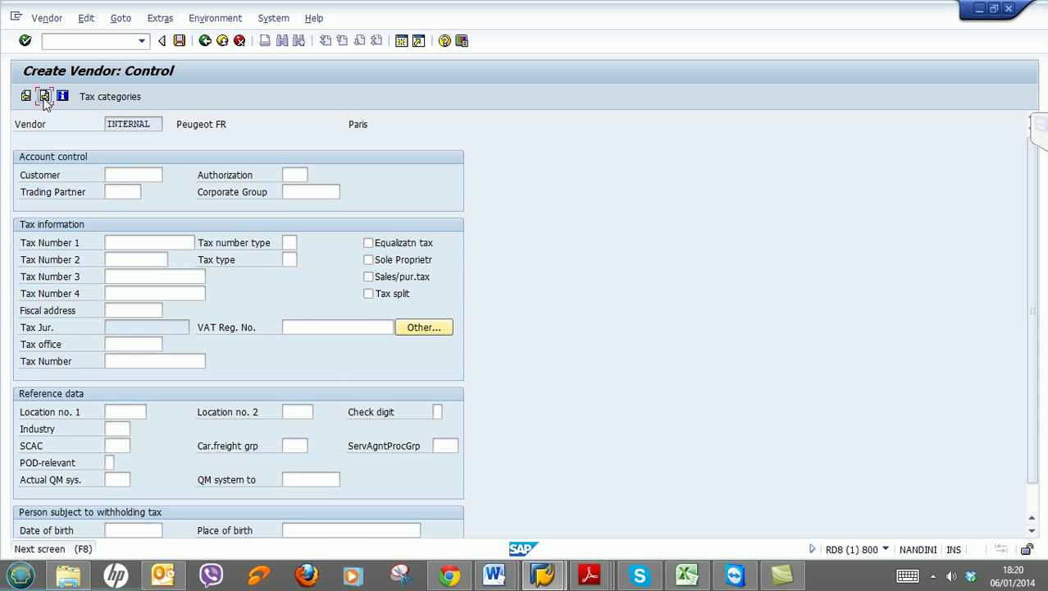
left_click(44, 96)
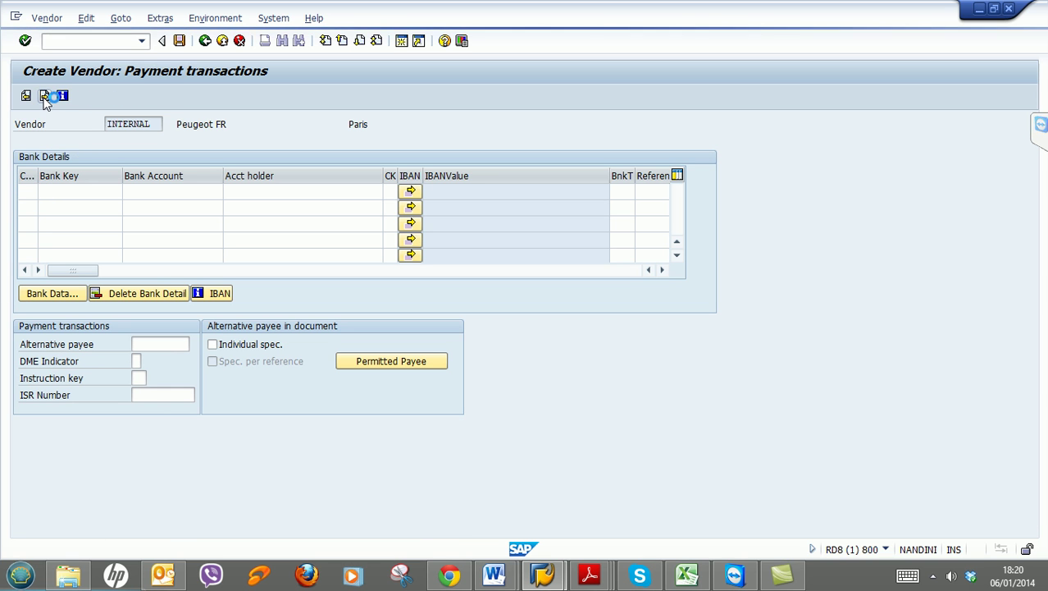
left_click(44, 96)
left_click(44, 96)
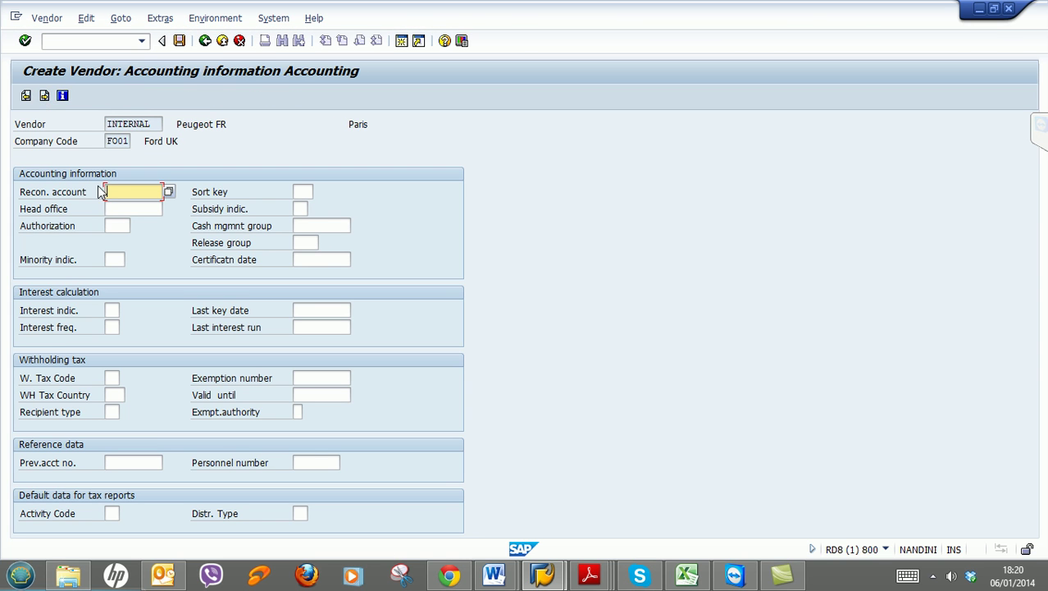
Set the reconciliation account to 2500 and save the Peugeot FR vendor, confirming the change to general data
type("2")
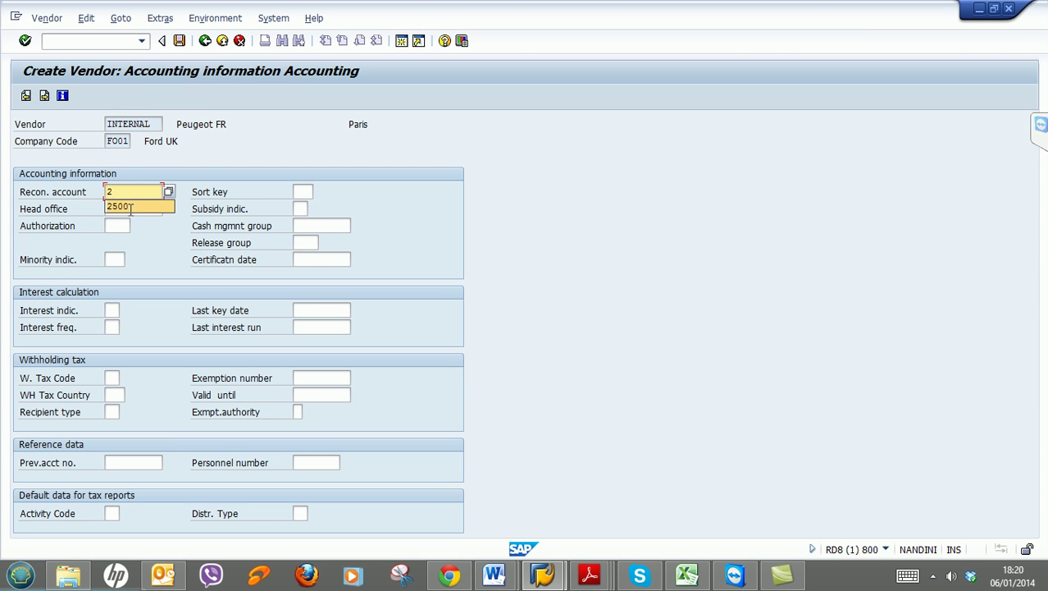
left_click(131, 207)
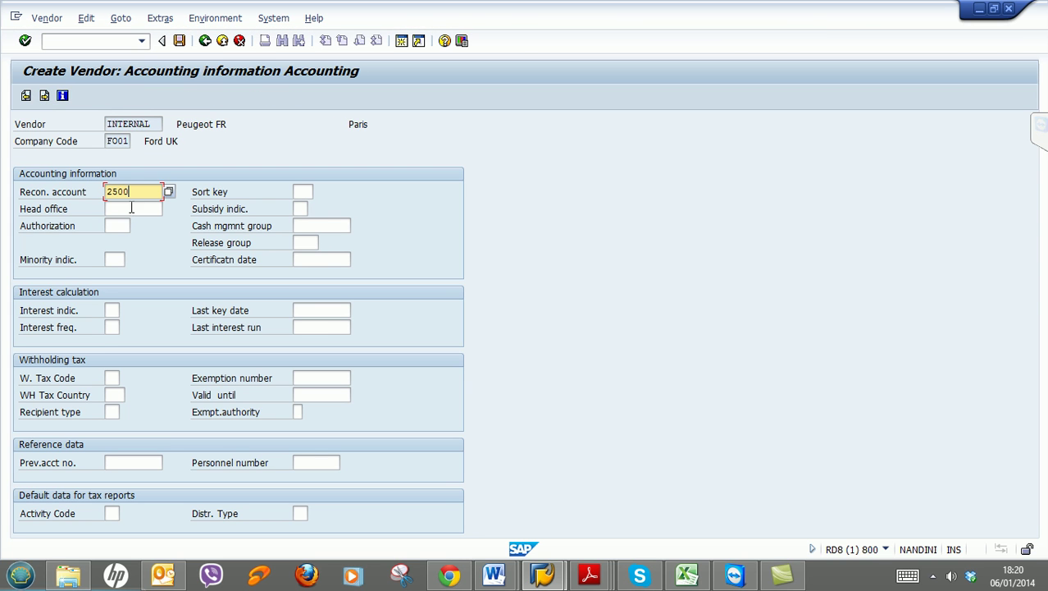
left_click(179, 41)
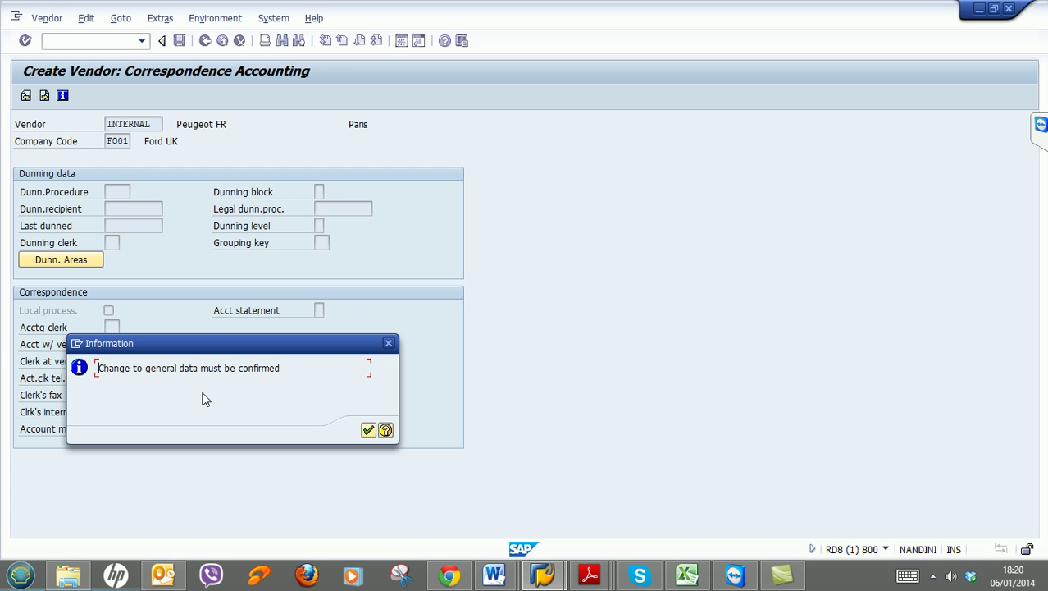
left_click(368, 429)
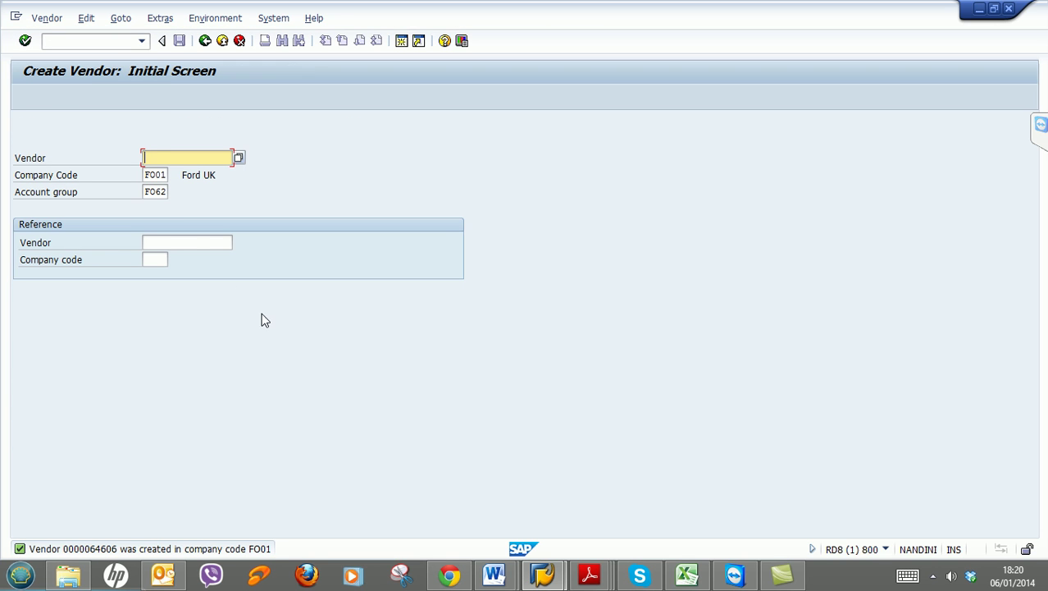
Change the account group to FO63 and try to start creating a one-time vendor without a vendor number
left_click(168, 191)
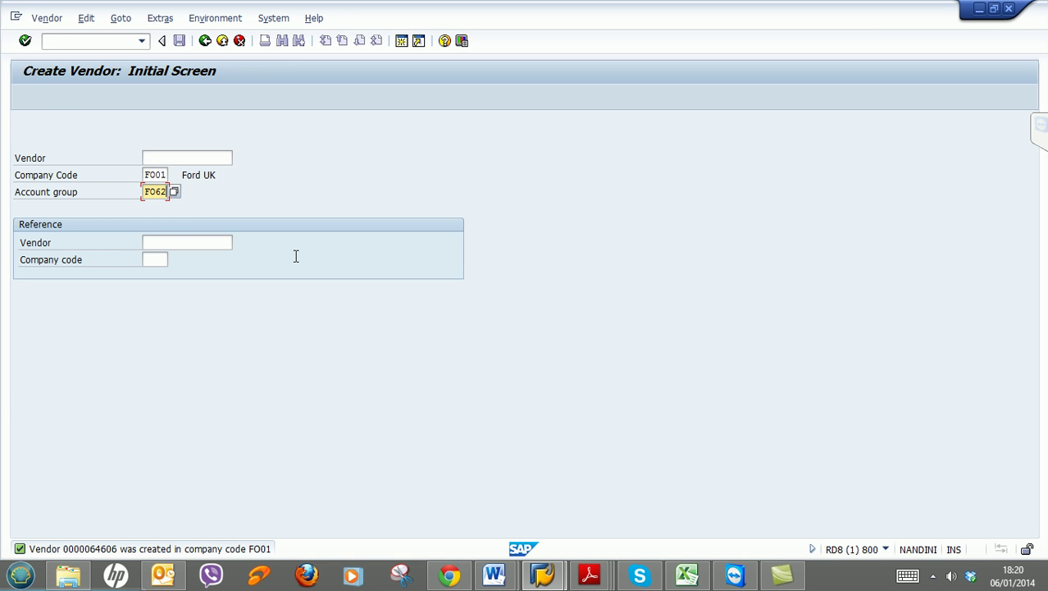
key("BackSpace")
type("3")
key("Return")
key("Return")
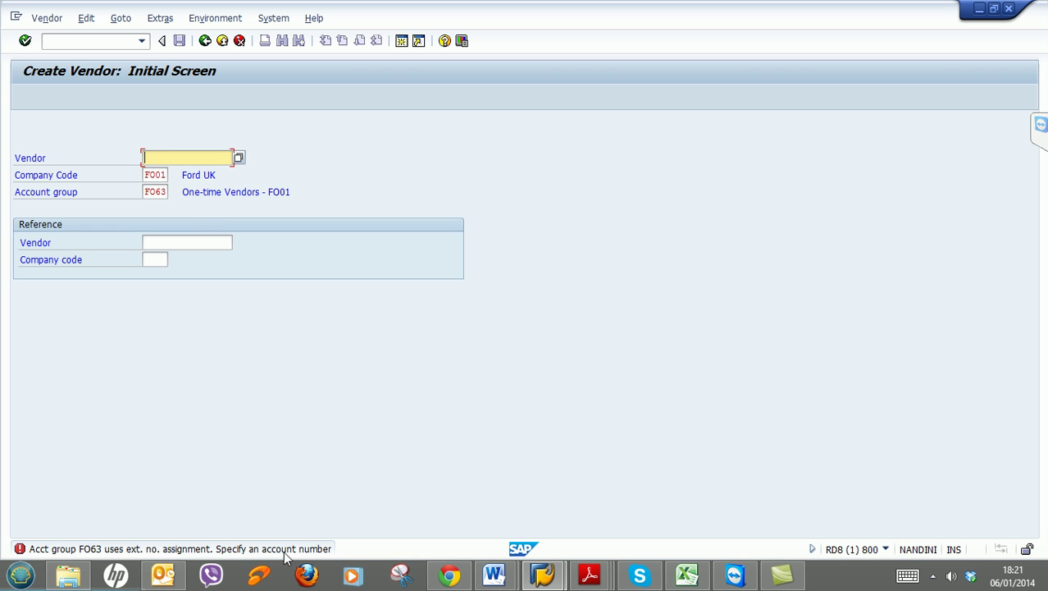
Check the vendor number range interval L3 in the number range session, and return to the vendor creation screen
left_click(468, 504)
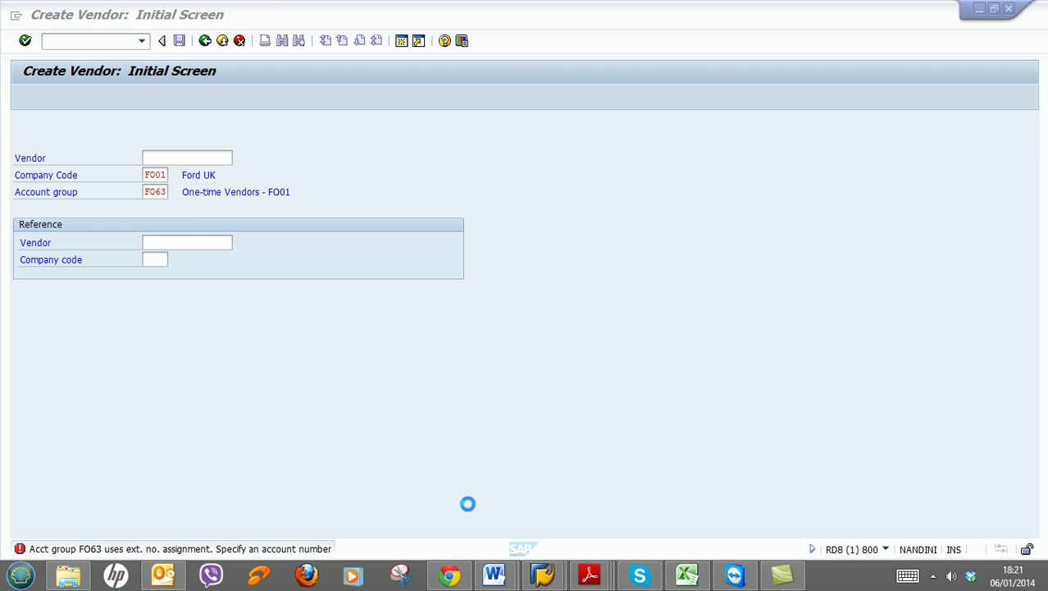
left_click(541, 574)
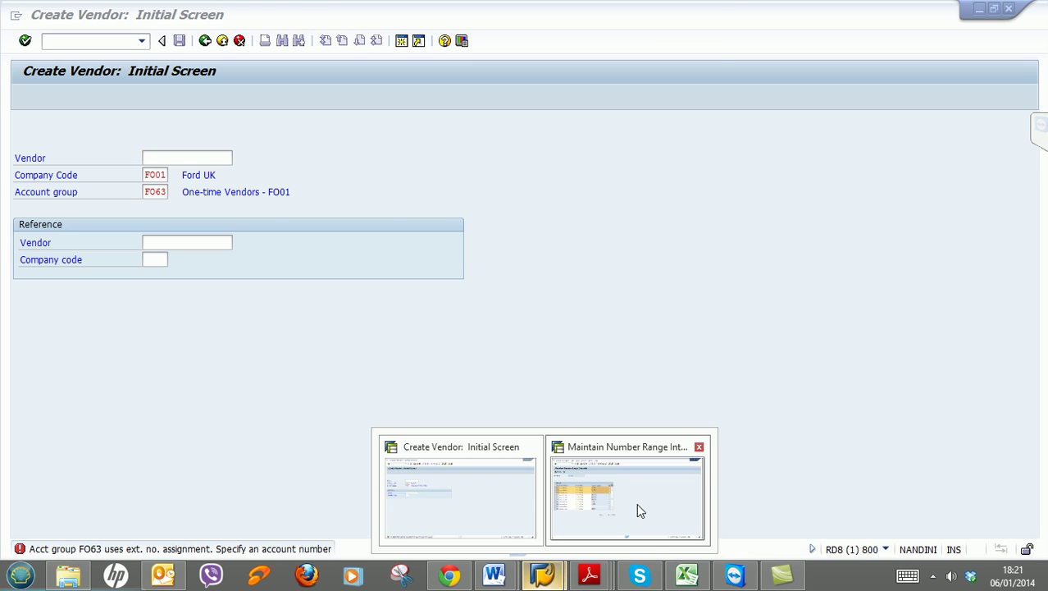
left_click(641, 510)
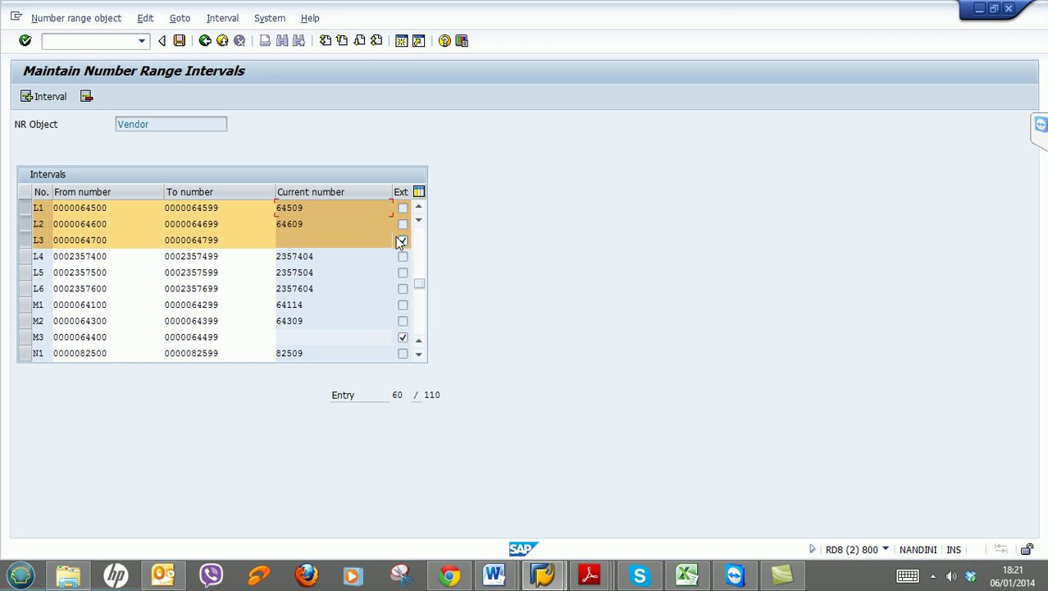
left_click(24, 223)
left_click(25, 209)
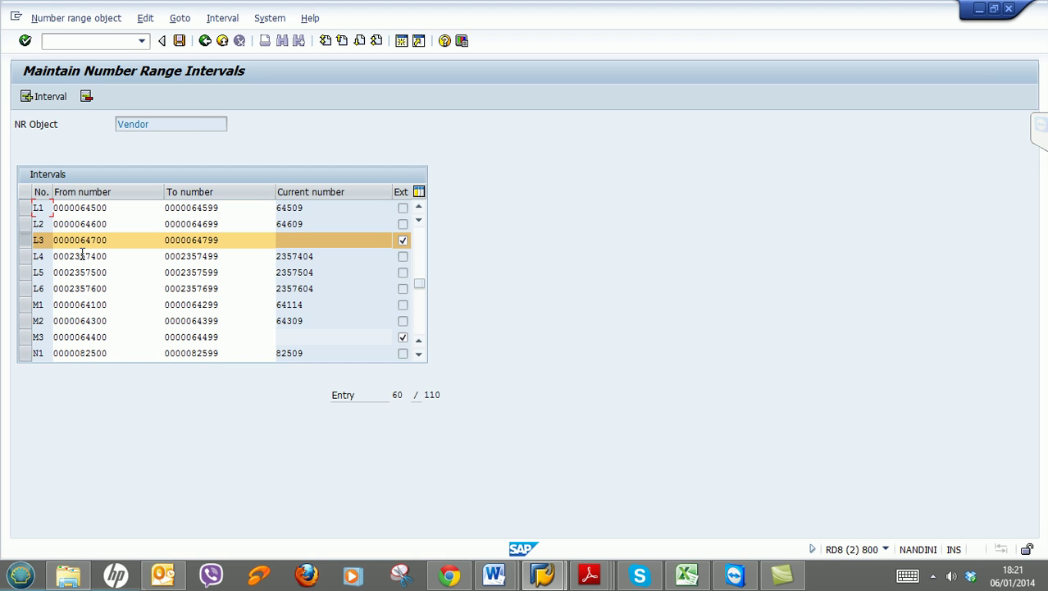
left_click_drag(80, 238, 109, 239)
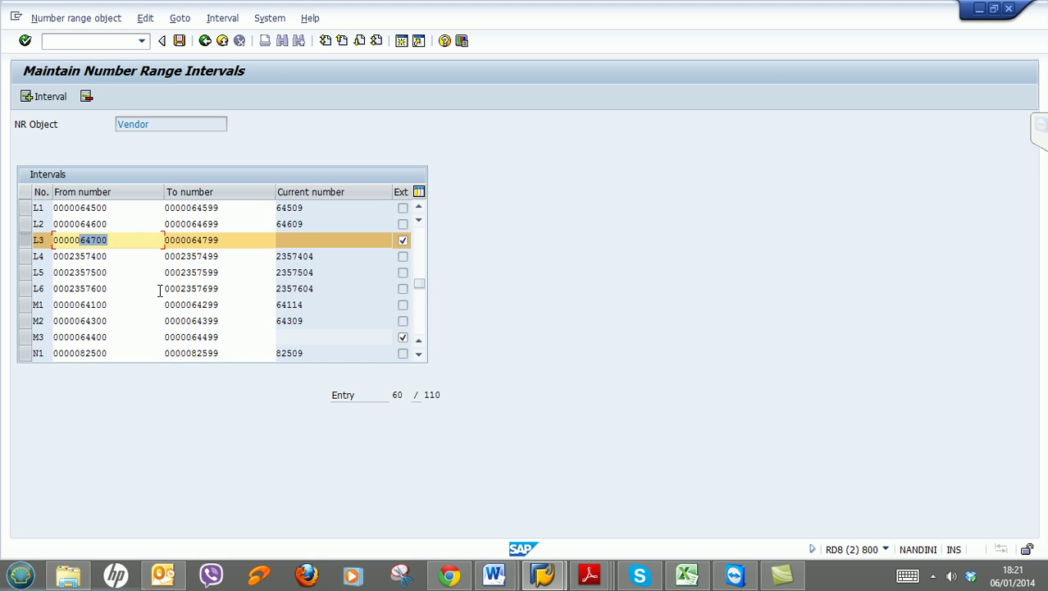
left_click(979, 8)
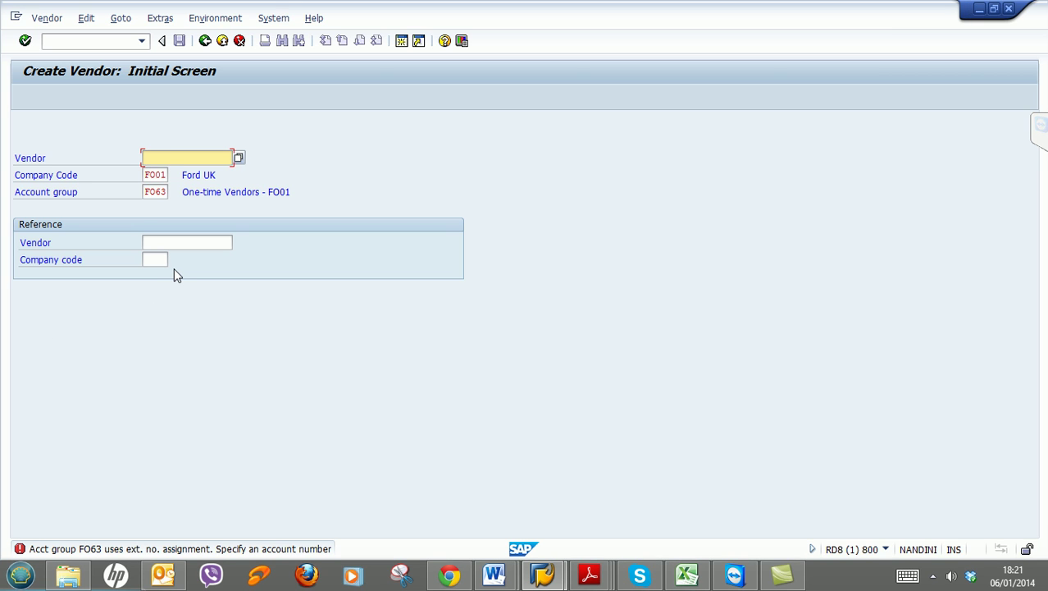
Enter an external vendor number within interval L3 and set the one-time vendor's second search term to One-time
type("64725")
key("Return")
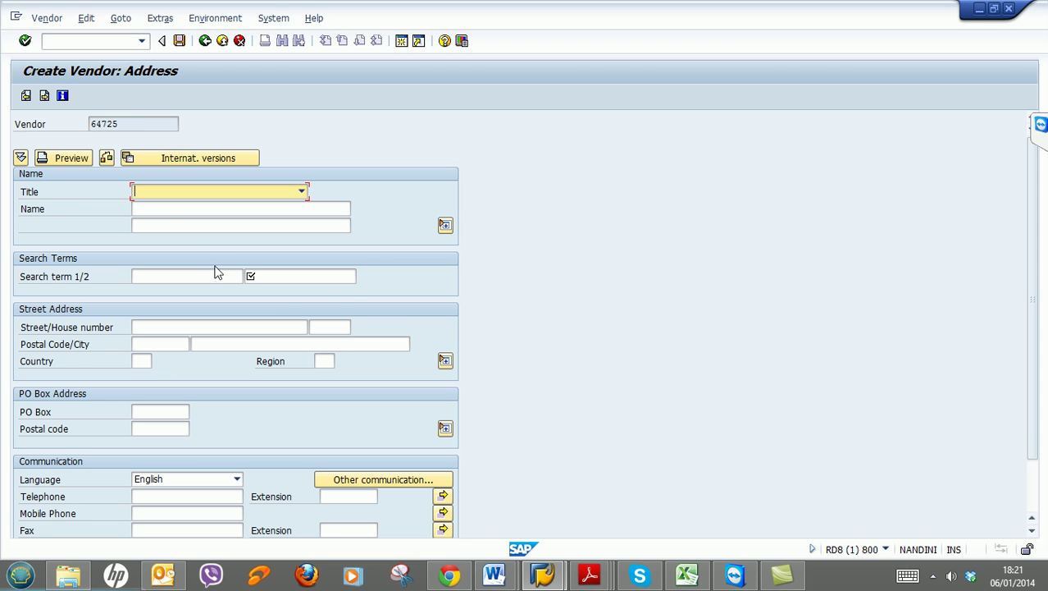
left_click(270, 276)
type("O")
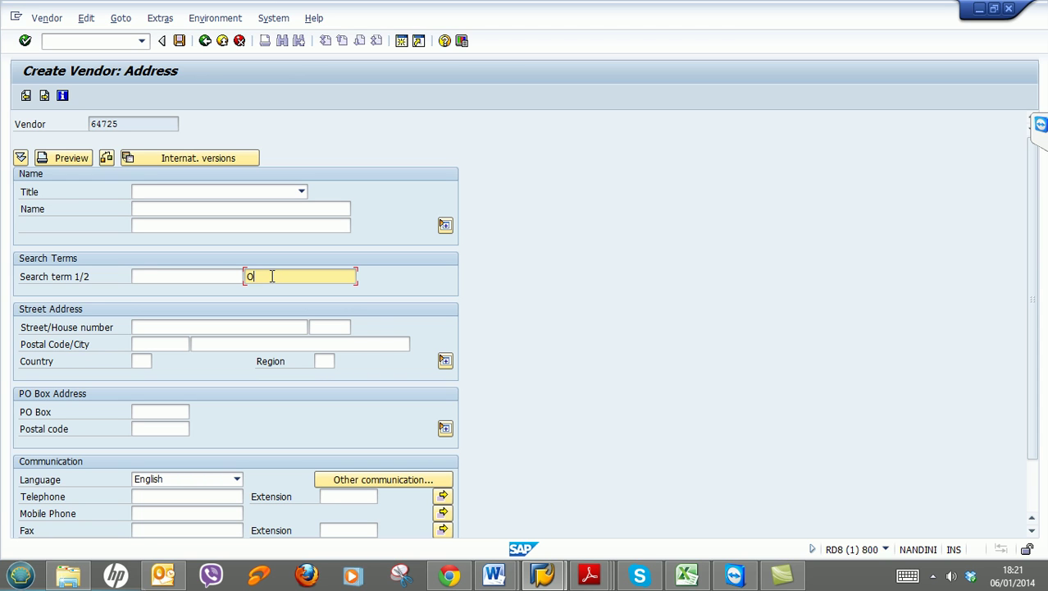
type("ne-time")
Advance to the one-time vendor's accounting information, set the reconciliation account to 2500 and save the vendor
left_click(42, 97)
left_click(43, 98)
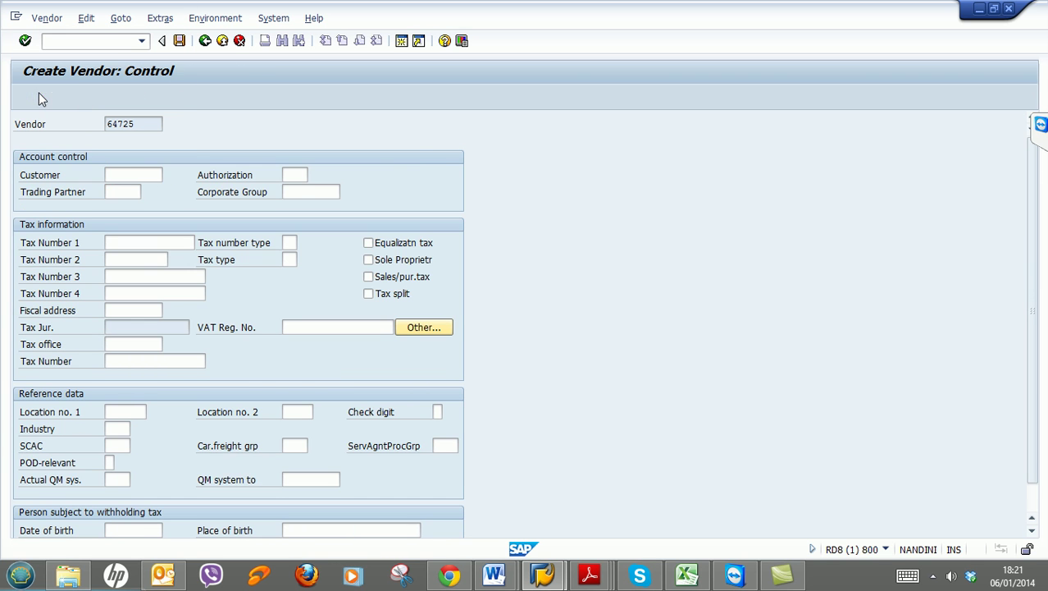
left_click(43, 98)
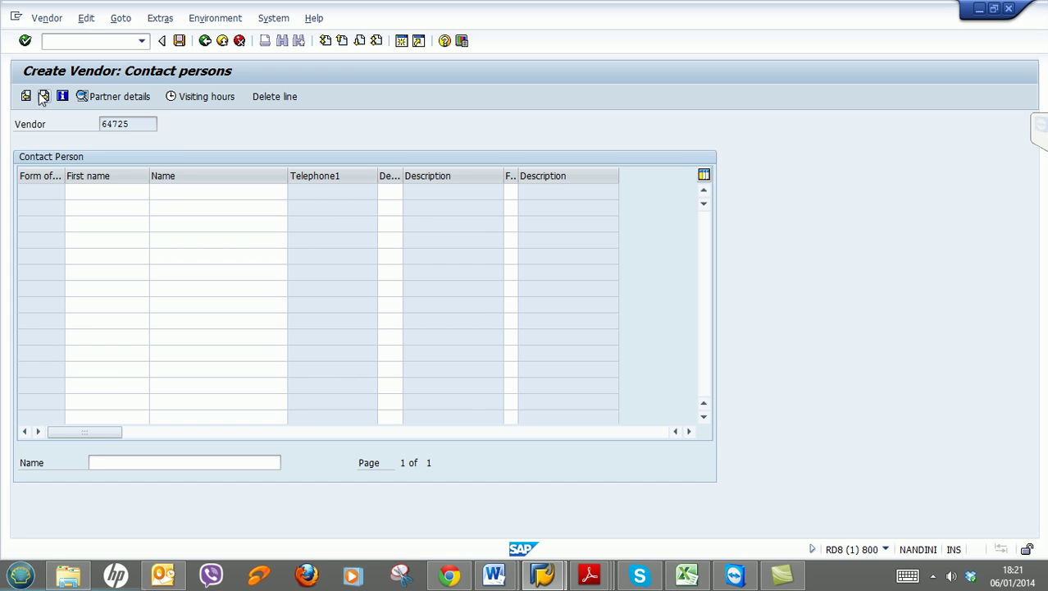
left_click(43, 97)
type("2")
left_click(132, 208)
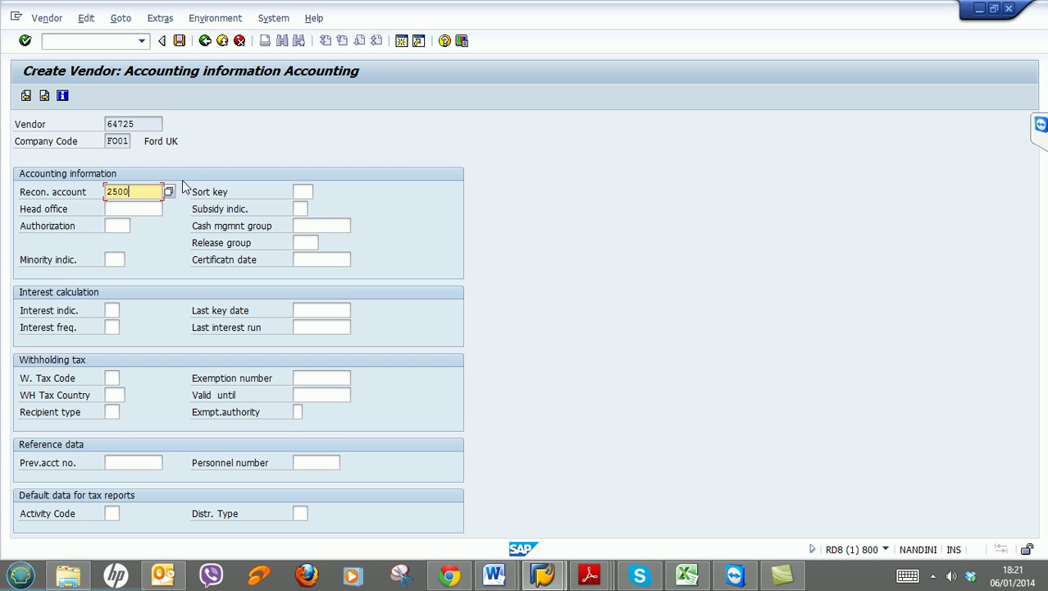
left_click(179, 41)
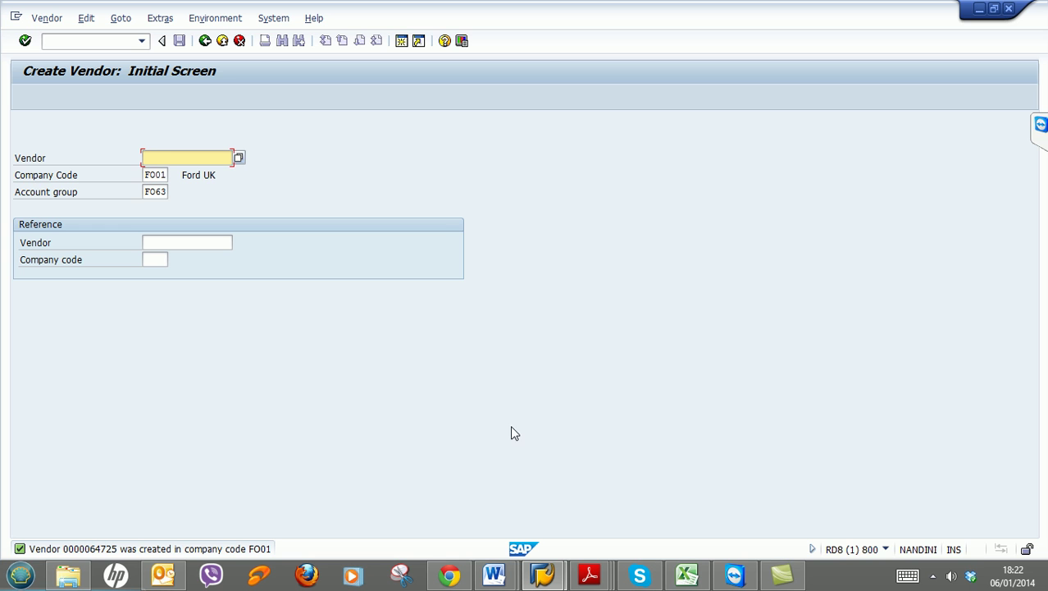
Switch to the SAP FICO Training Plan in Word and review the Day 02 master data topics for receivables, payables and bank
left_click(494, 576)
left_click(534, 521)
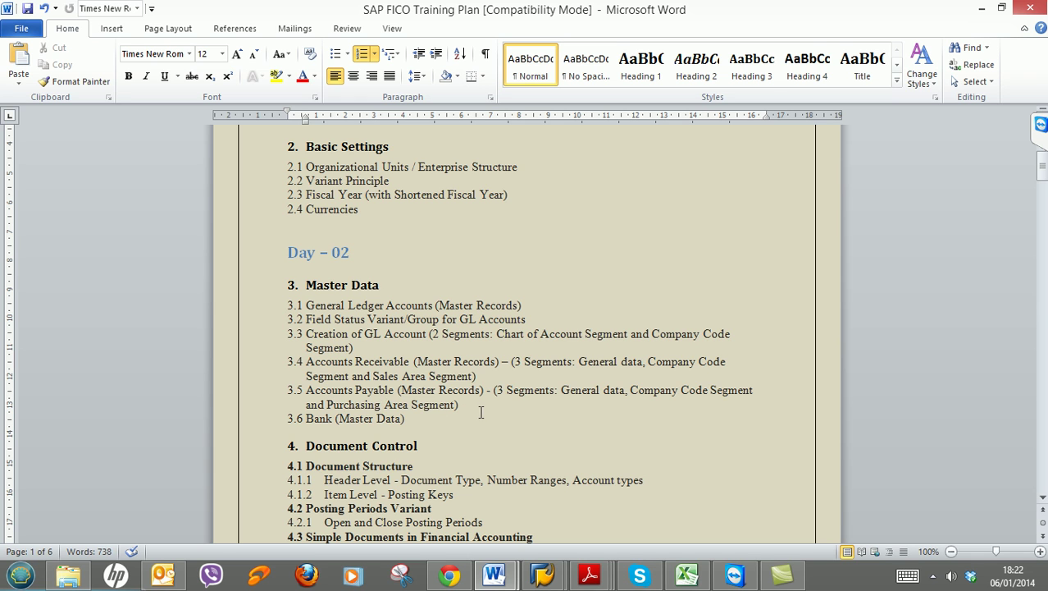
left_click_drag(483, 403, 337, 361)
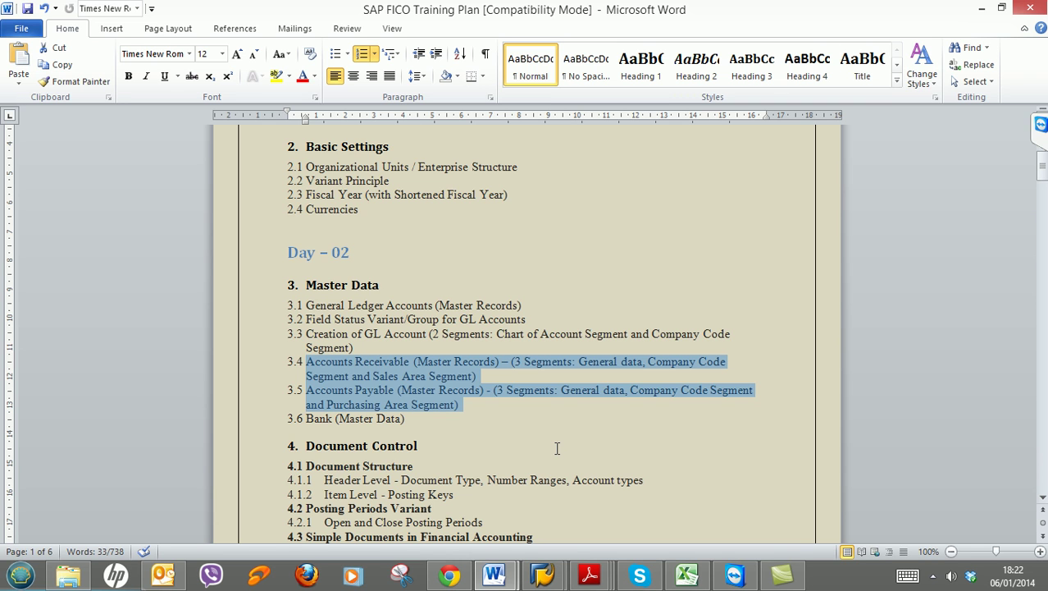
left_click(565, 326)
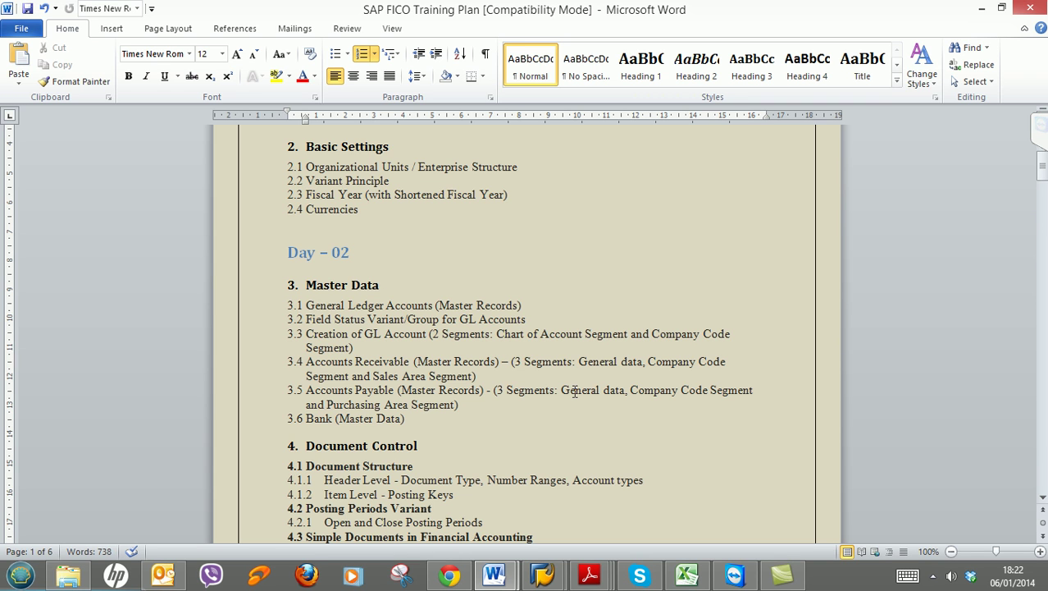
scroll(321, 349, "down", 2)
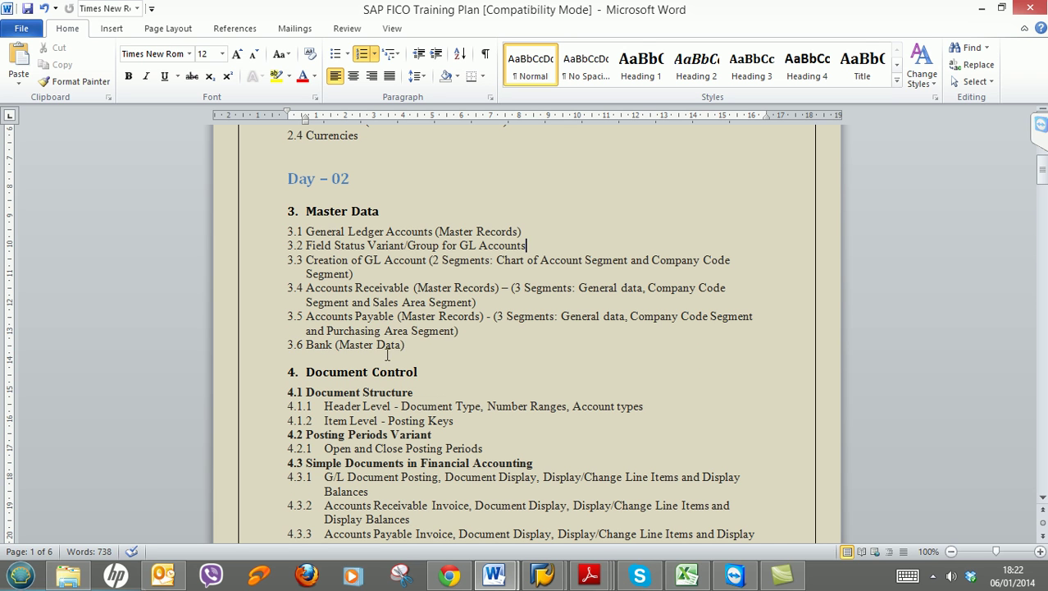
left_click_drag(408, 348, 306, 331)
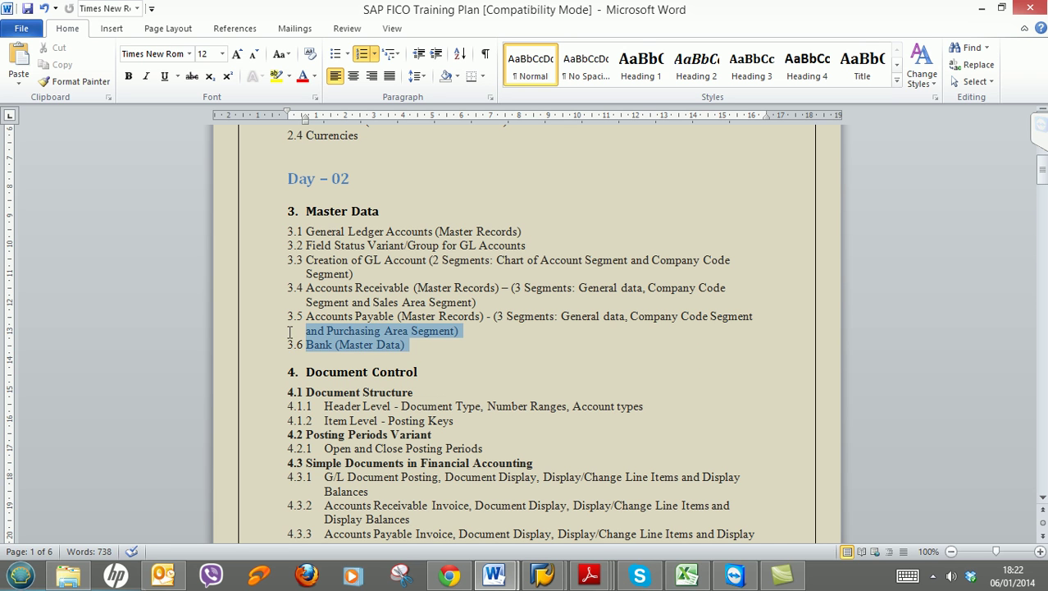
Switch from the Word training plan back to SAP and leave vendor creation for the SAP Easy Access menu
left_click(575, 316)
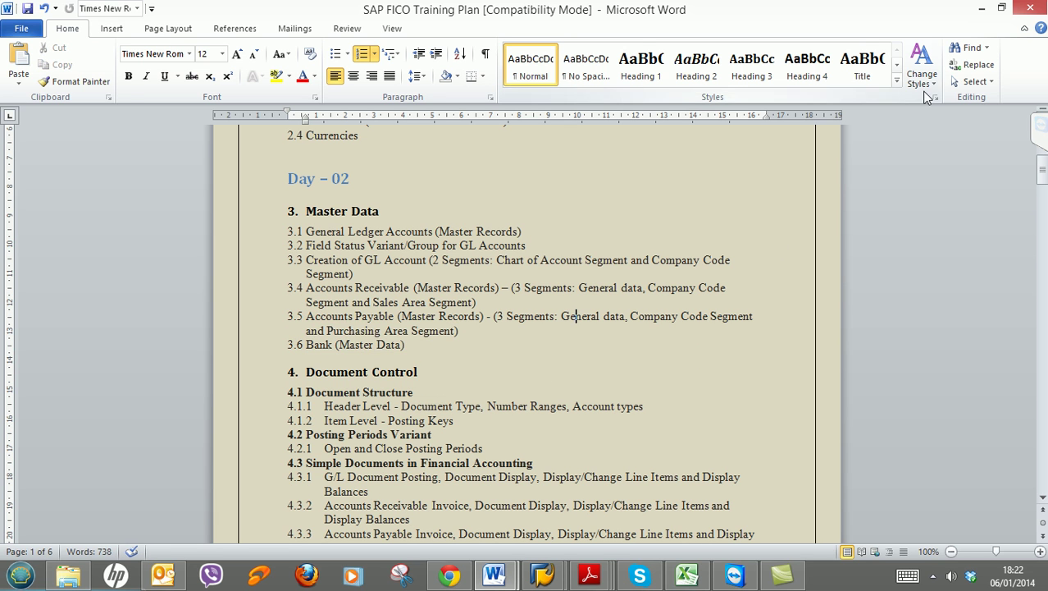
left_click(980, 8)
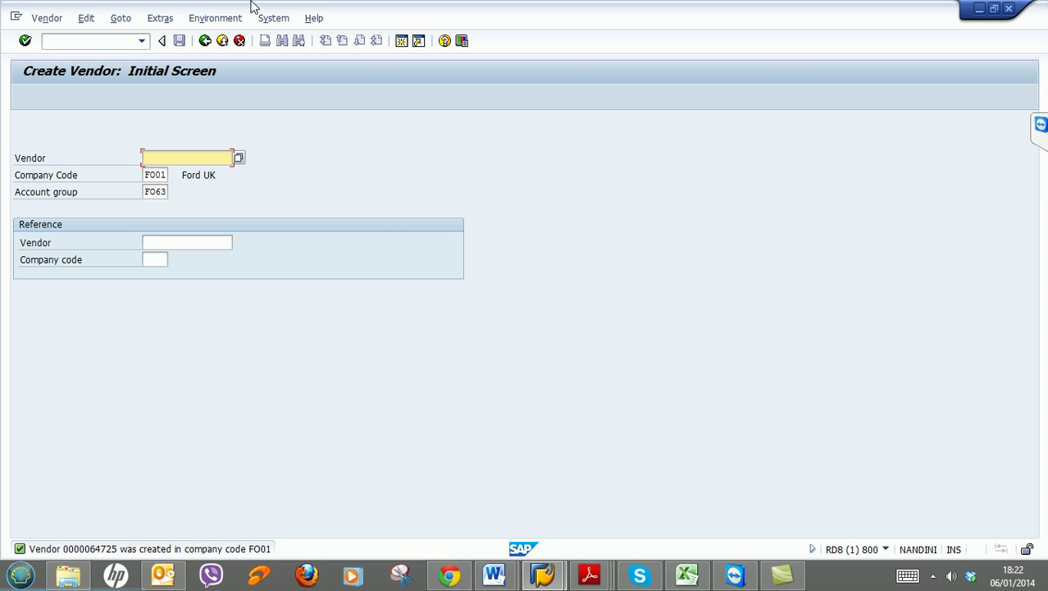
left_click(68, 41)
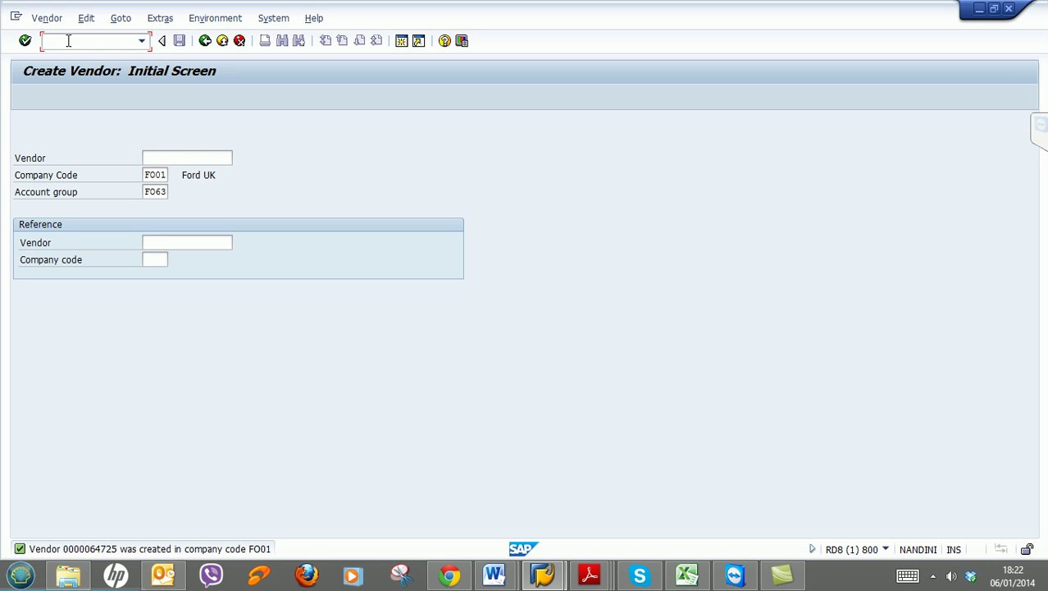
type("/n")
key("Return")
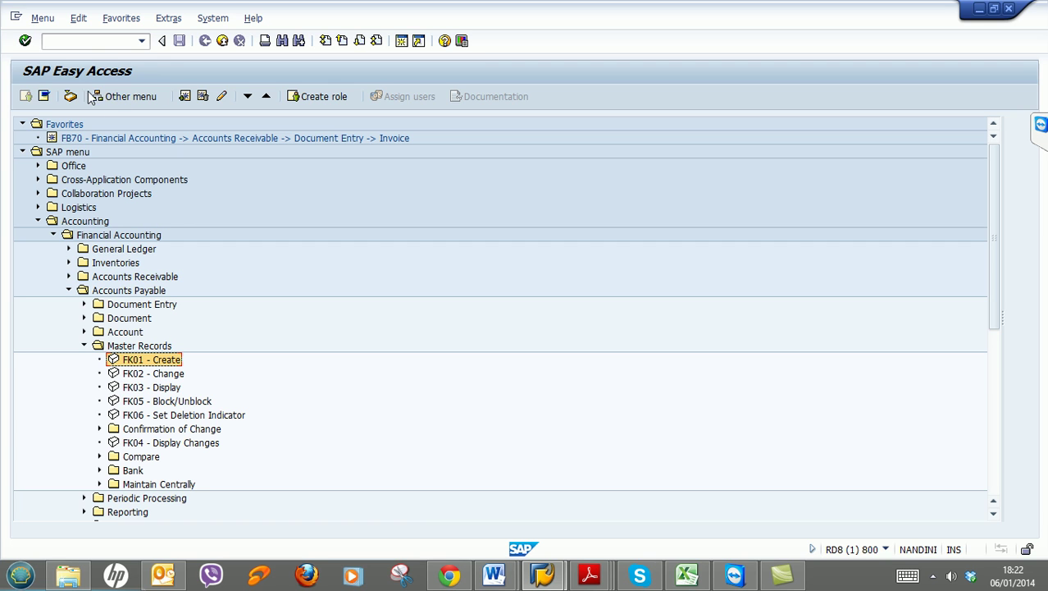
Run transaction SPRO and display the SAP Reference IMG
left_click(95, 42)
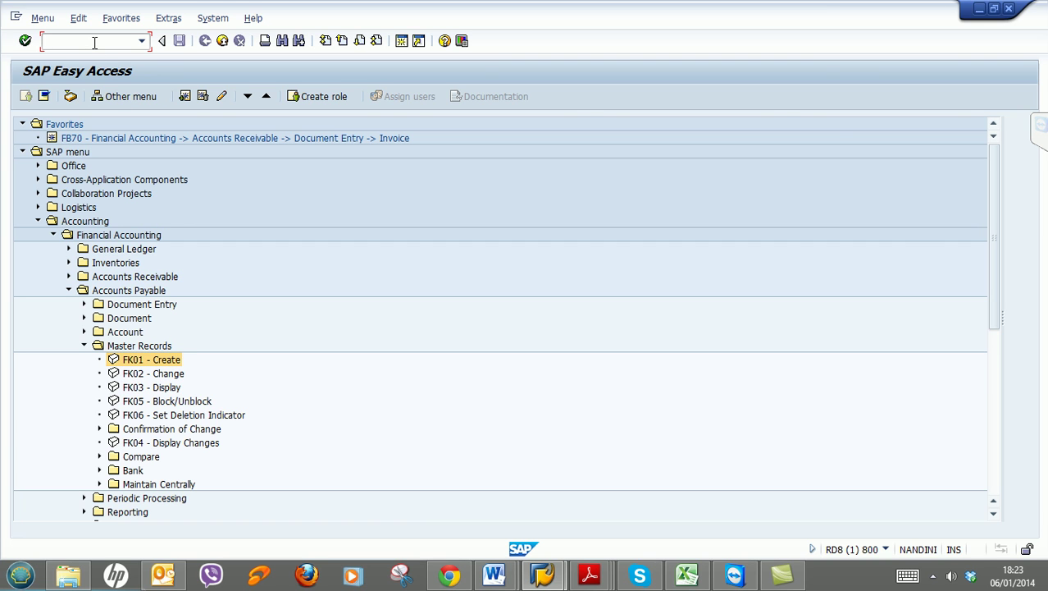
type("spro")
key("Return")
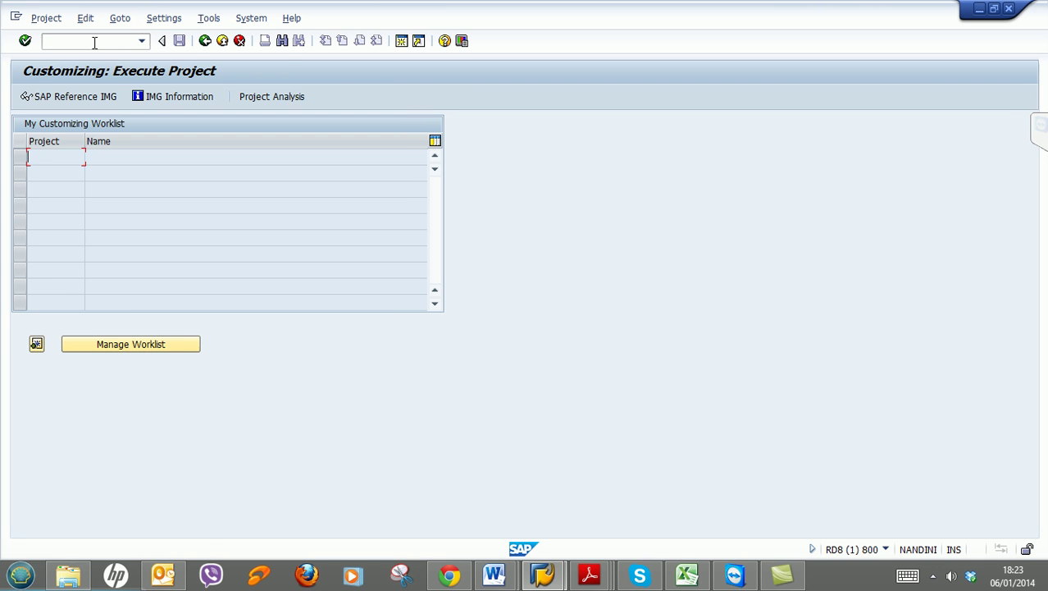
left_click(99, 96)
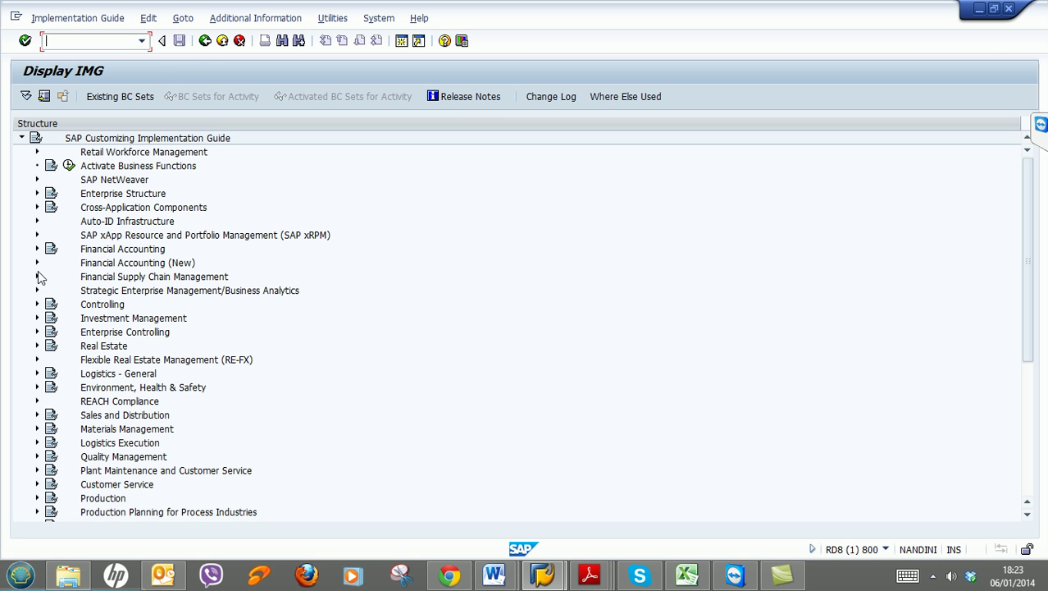
Expand Financial Accounting, Bank Accounting and Bank Accounts in the IMG and select the Define House Banks activity
left_click(37, 248)
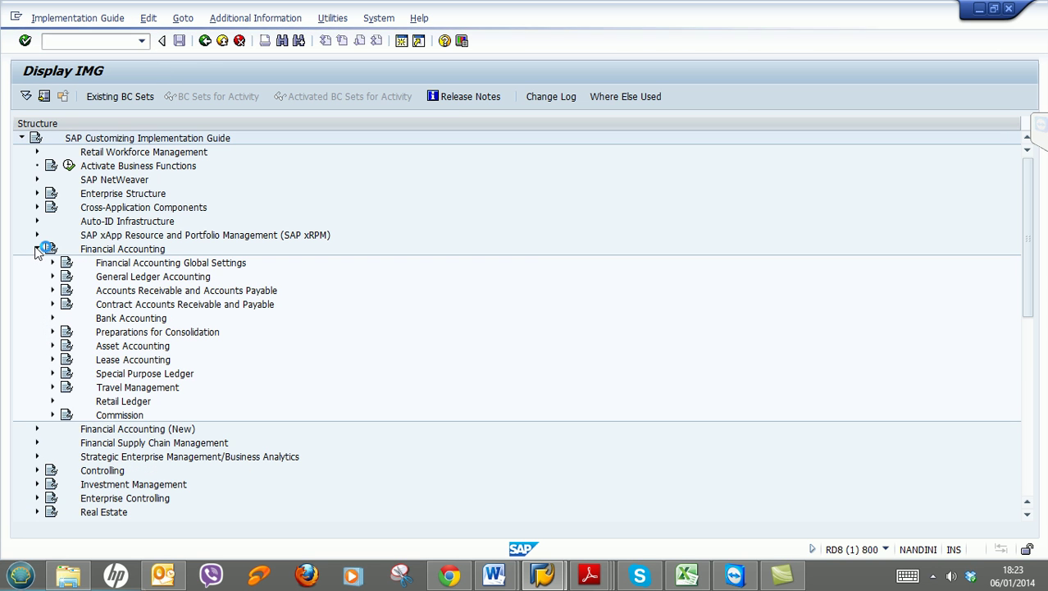
left_click(117, 322)
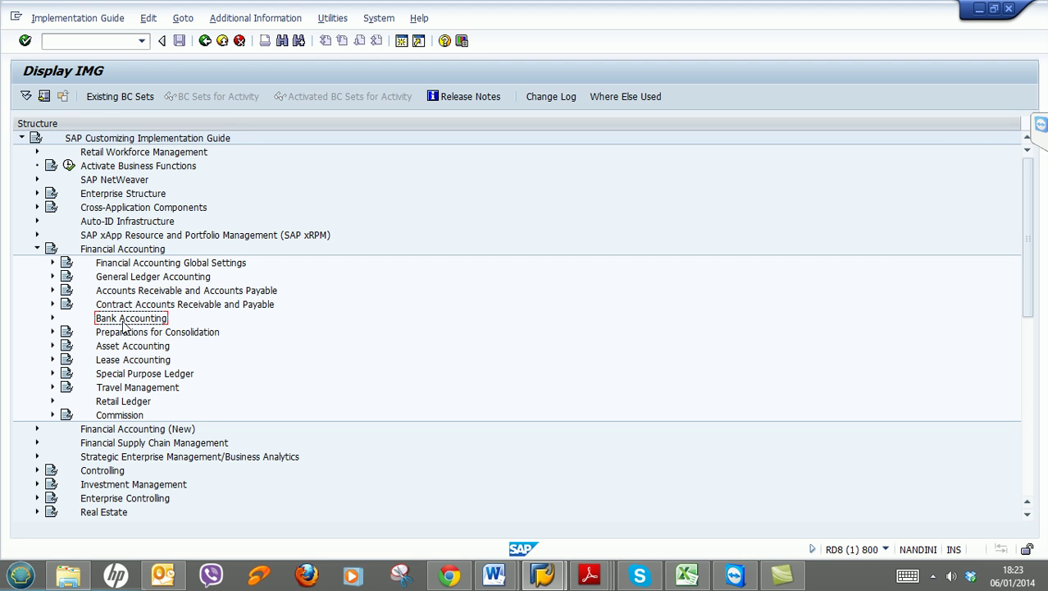
left_click(53, 318)
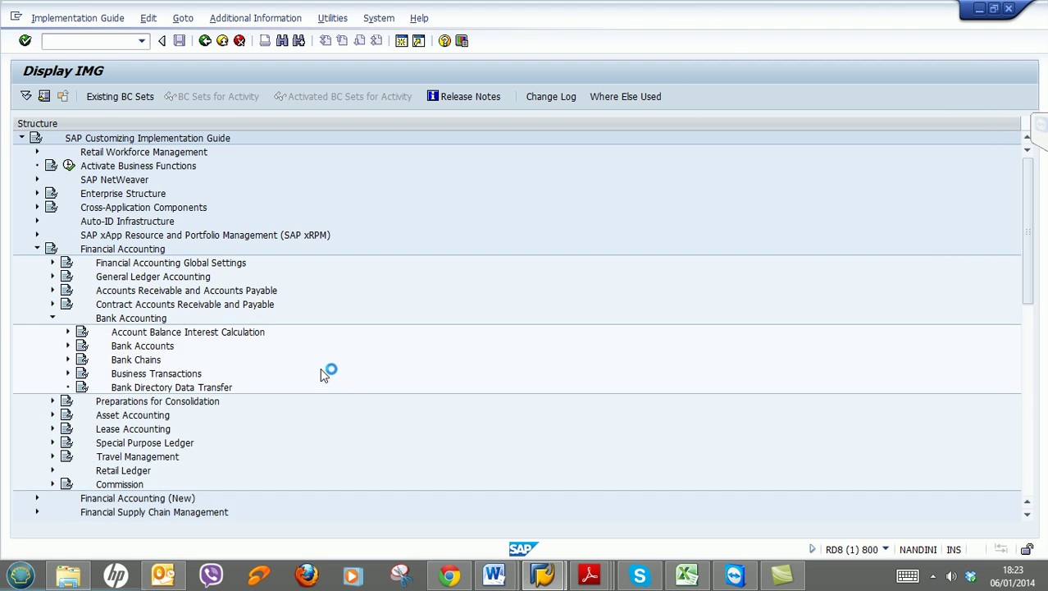
scroll(306, 313, "down", 1)
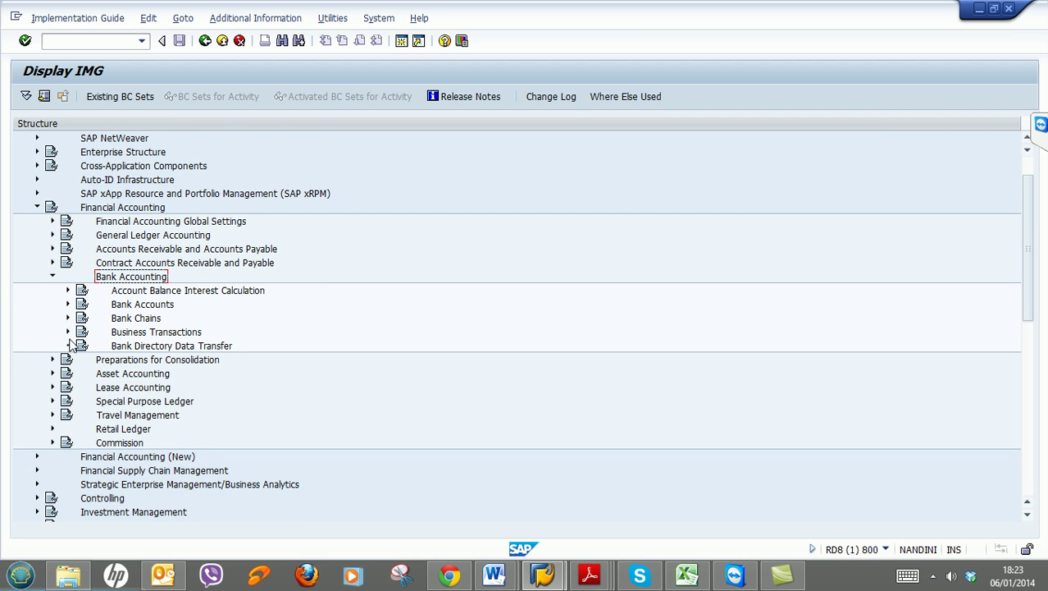
left_click(68, 304)
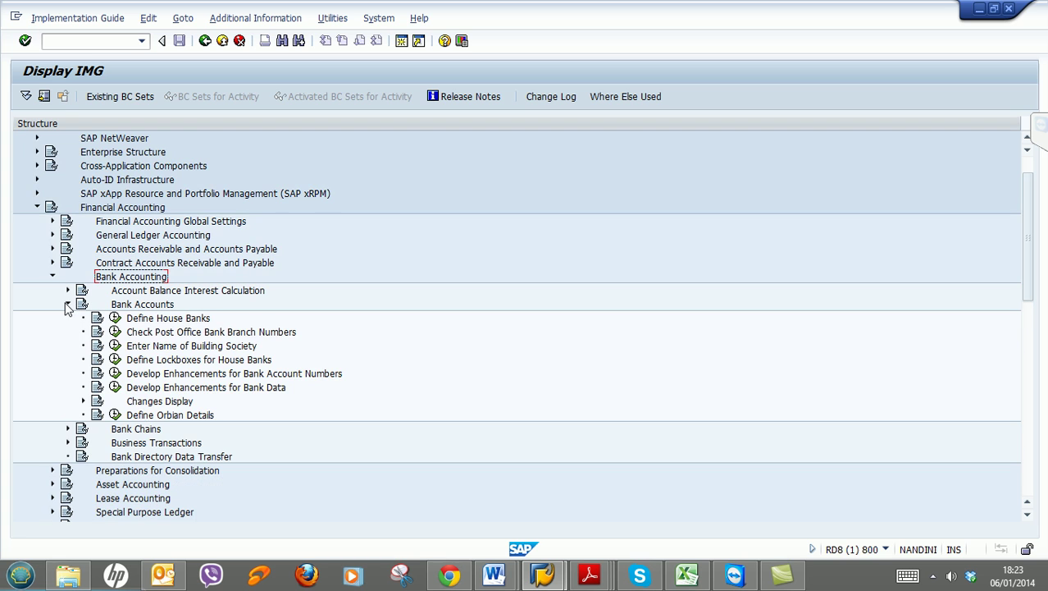
left_click(146, 322)
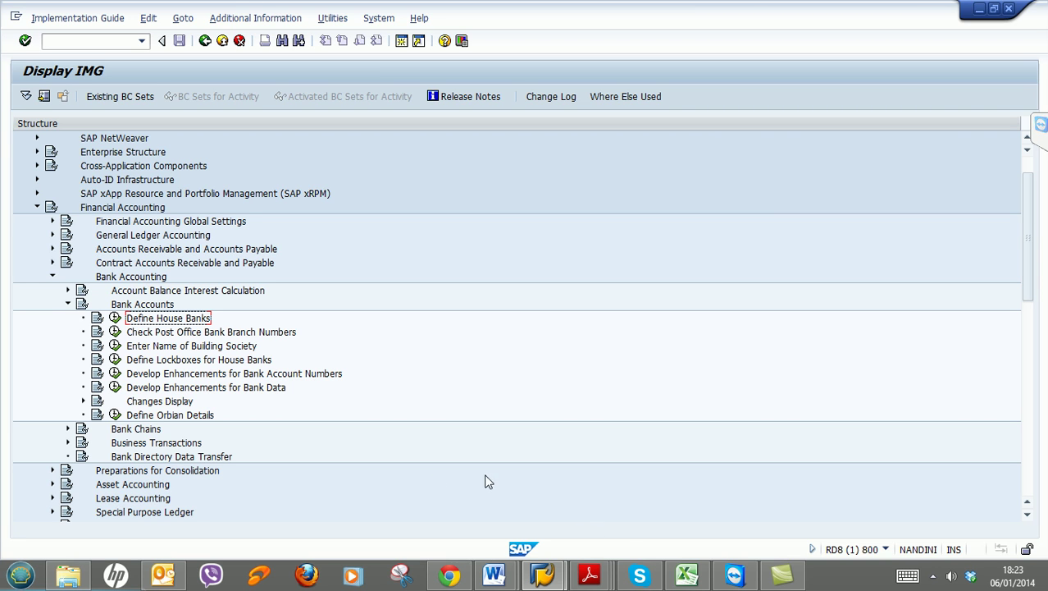
Switch to the number range session and back out of it to the SAP Easy Access menu
mouse_move(542, 574)
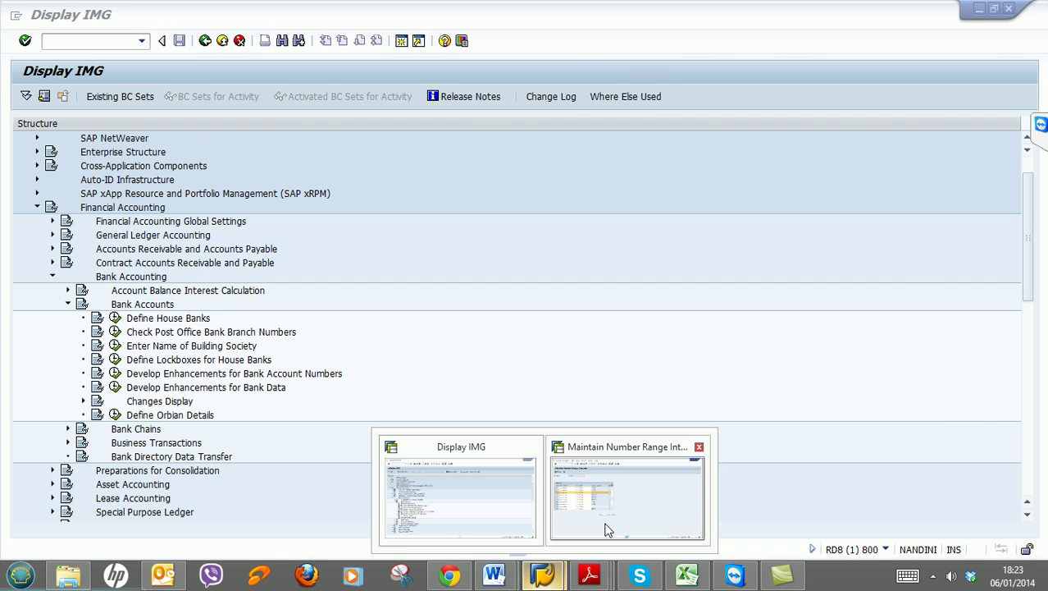
left_click(571, 521)
left_click(202, 47)
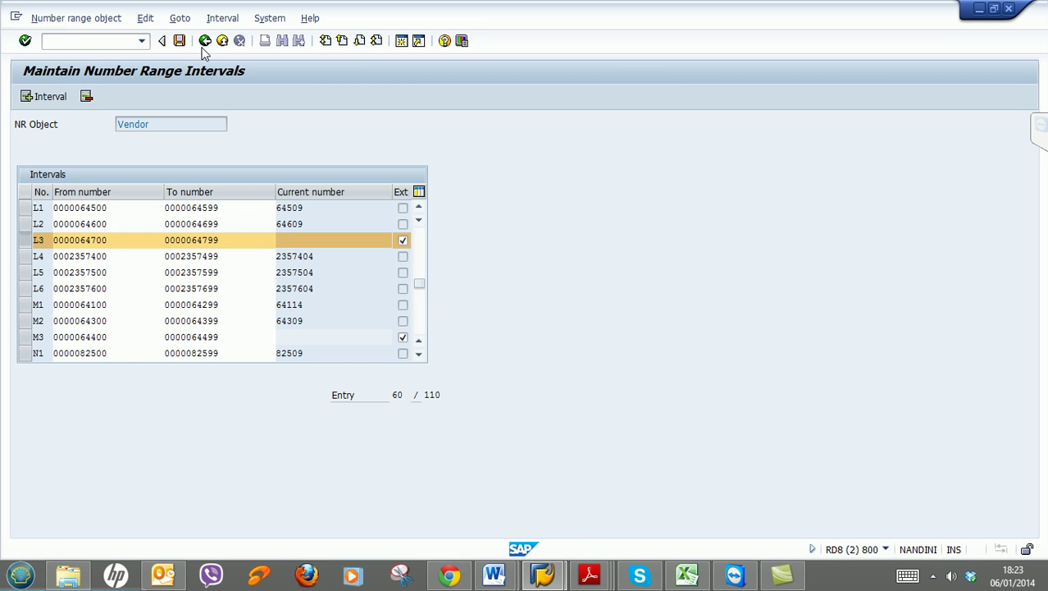
left_click(204, 48)
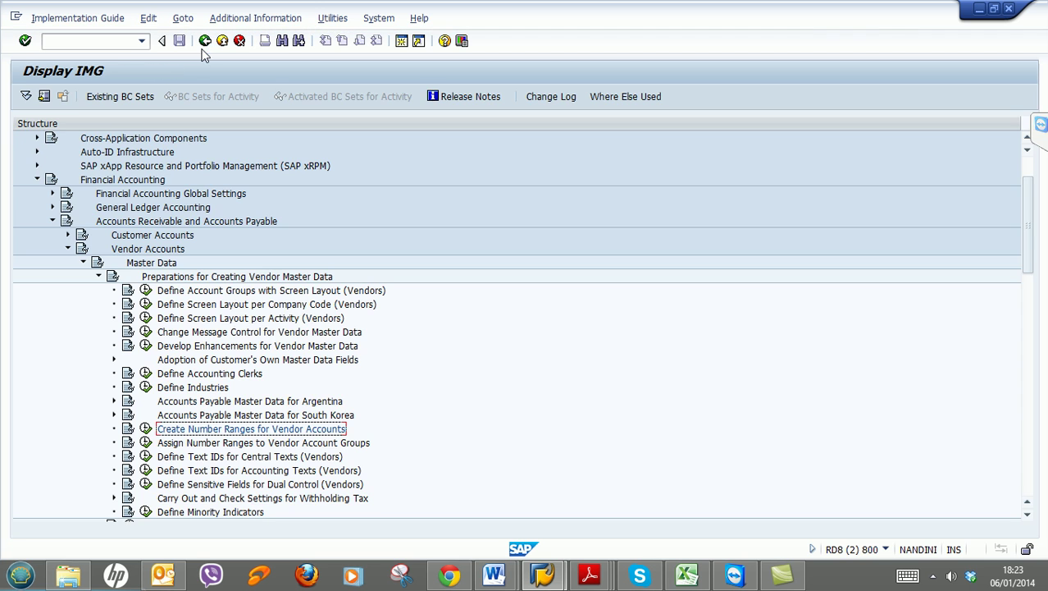
left_click(205, 43)
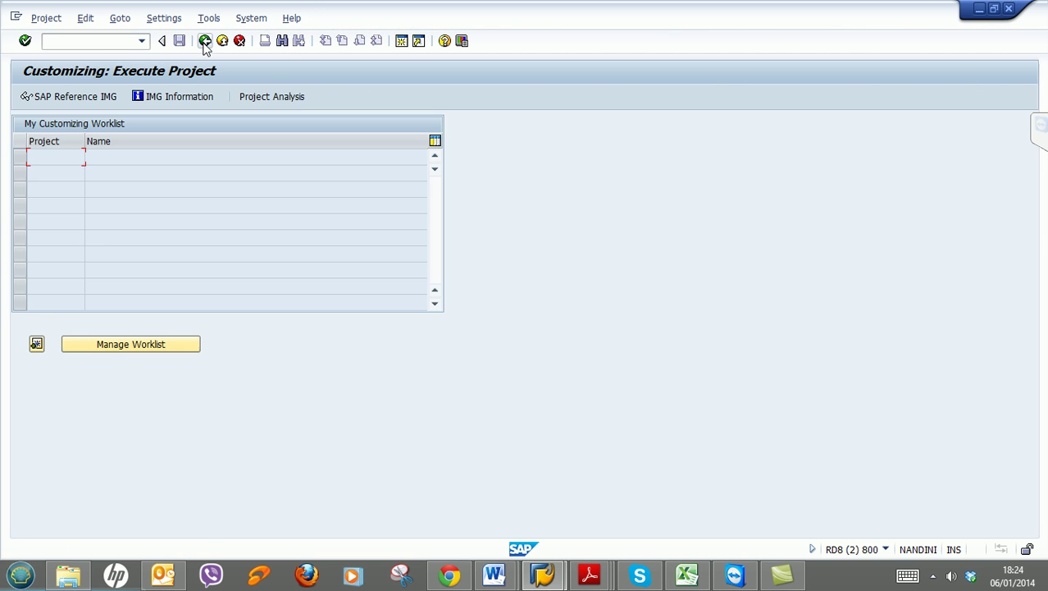
left_click(205, 43)
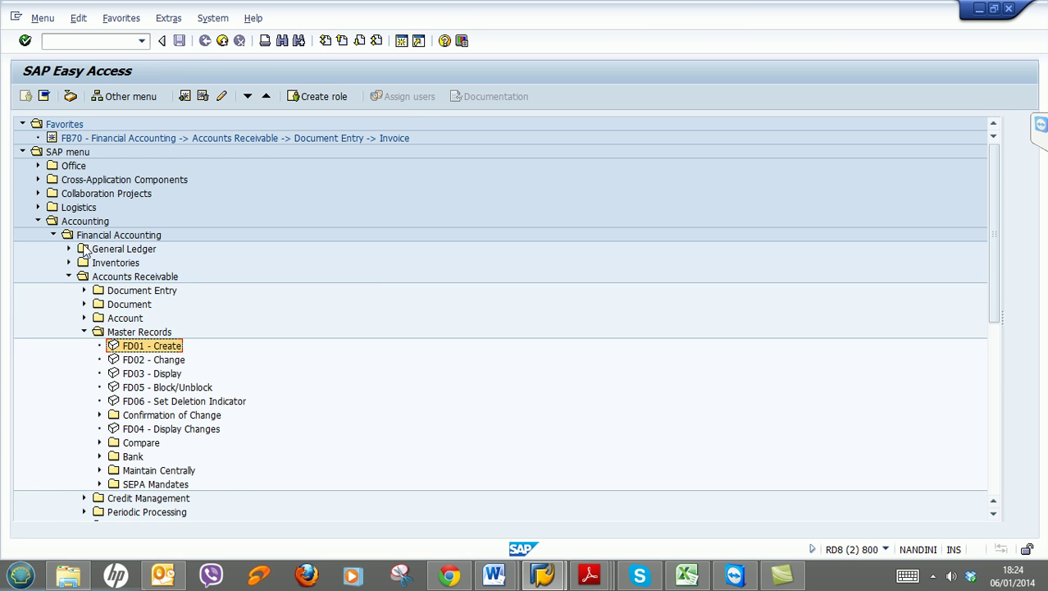
Collapse Accounts Receivable, expand Banks down to Bank Master Record and select FI01 - Create
left_click(69, 277)
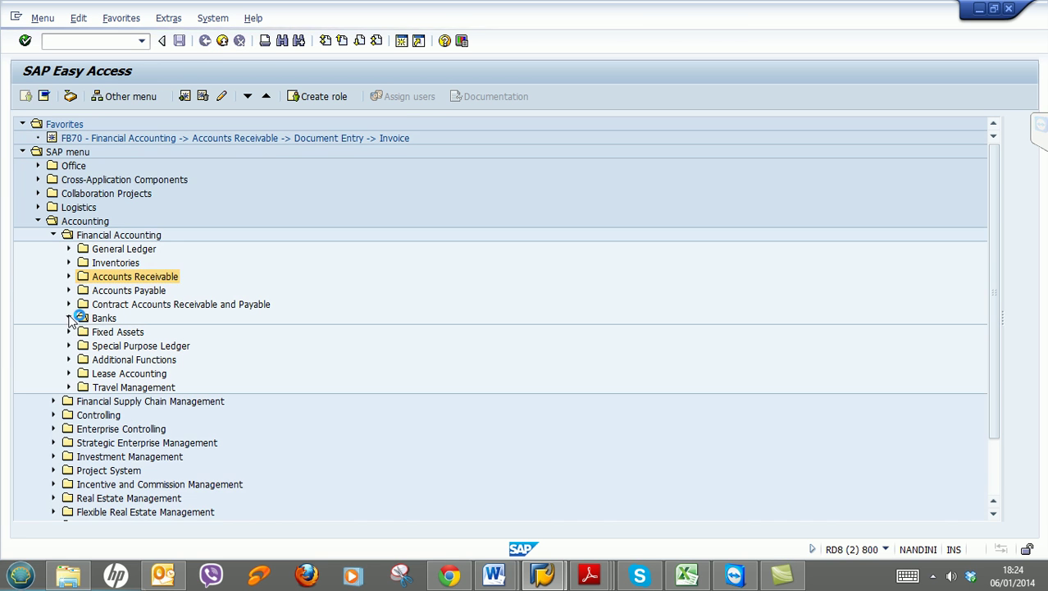
left_click(69, 317)
left_click(84, 359)
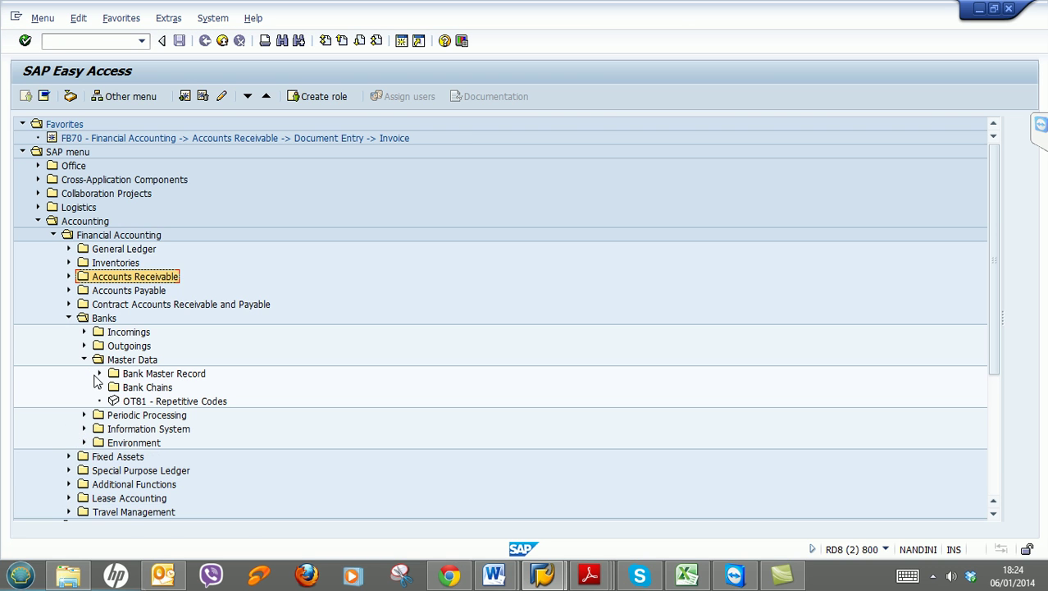
left_click(98, 374)
left_click(156, 390)
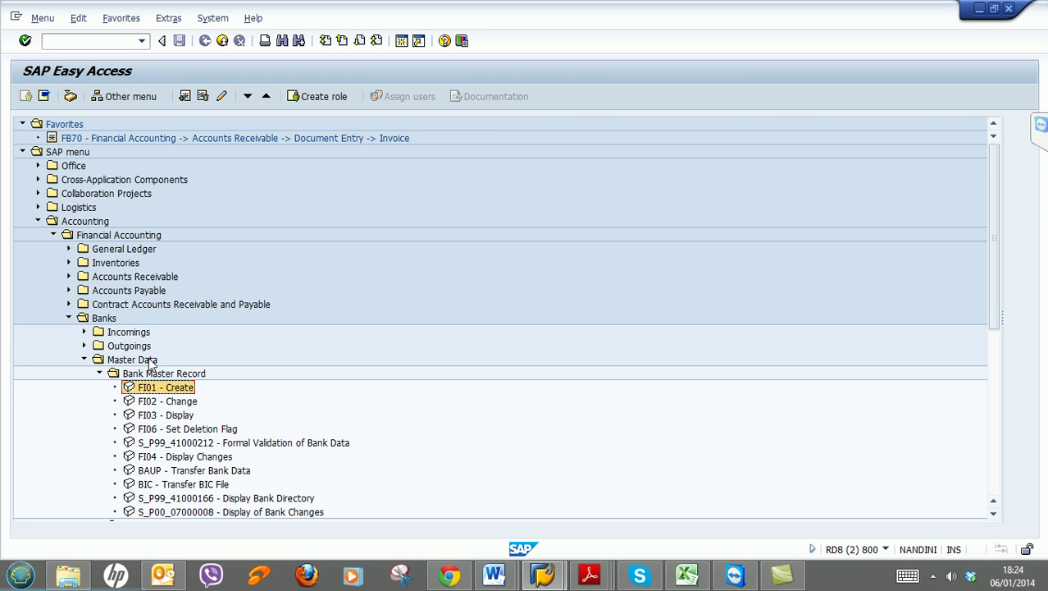
Return to the IMG session and open Define House Banks for company code FO01
left_click(542, 574)
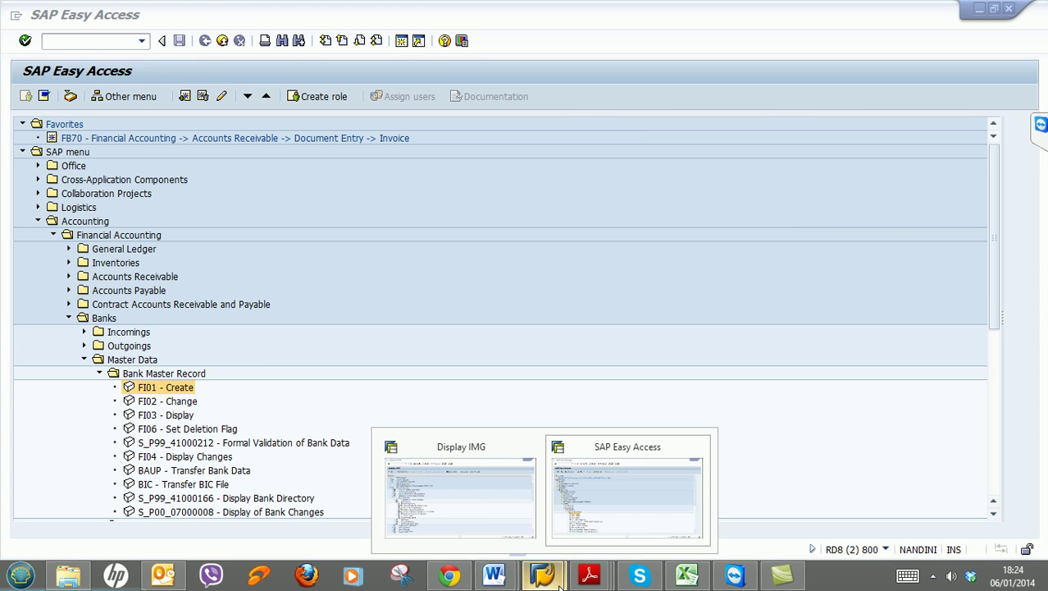
left_click(481, 506)
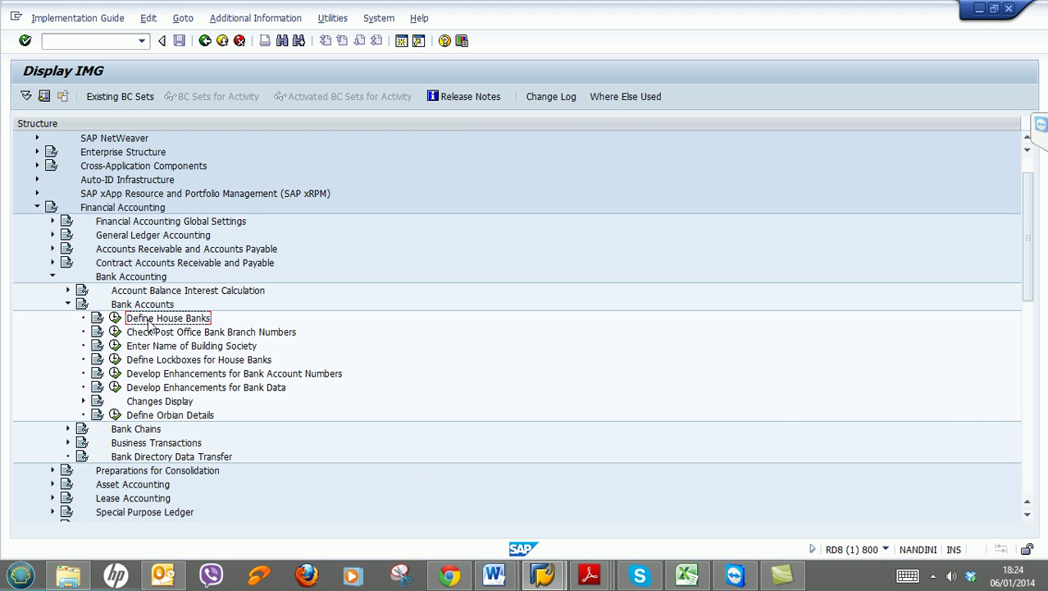
left_click(115, 319)
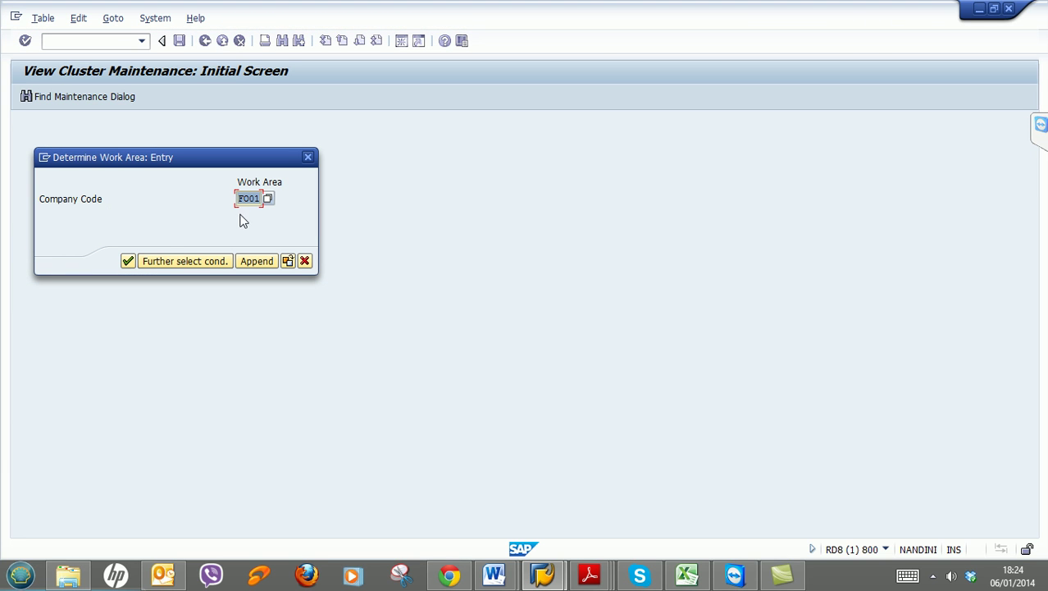
left_click(129, 261)
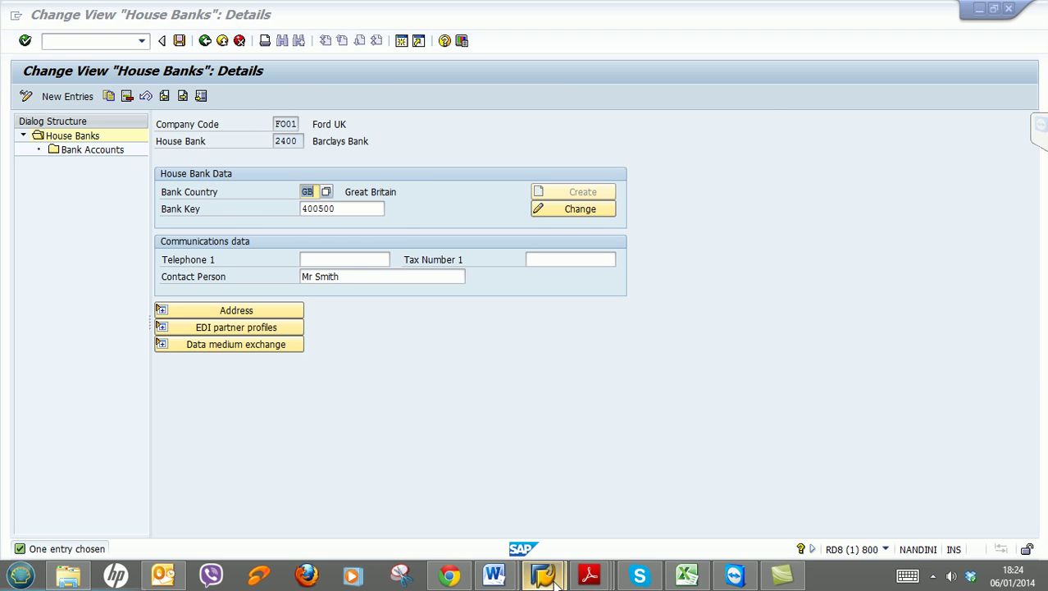
Review the bank master record menu in the second session and return to the house bank details
mouse_move(542, 574)
left_click(621, 498)
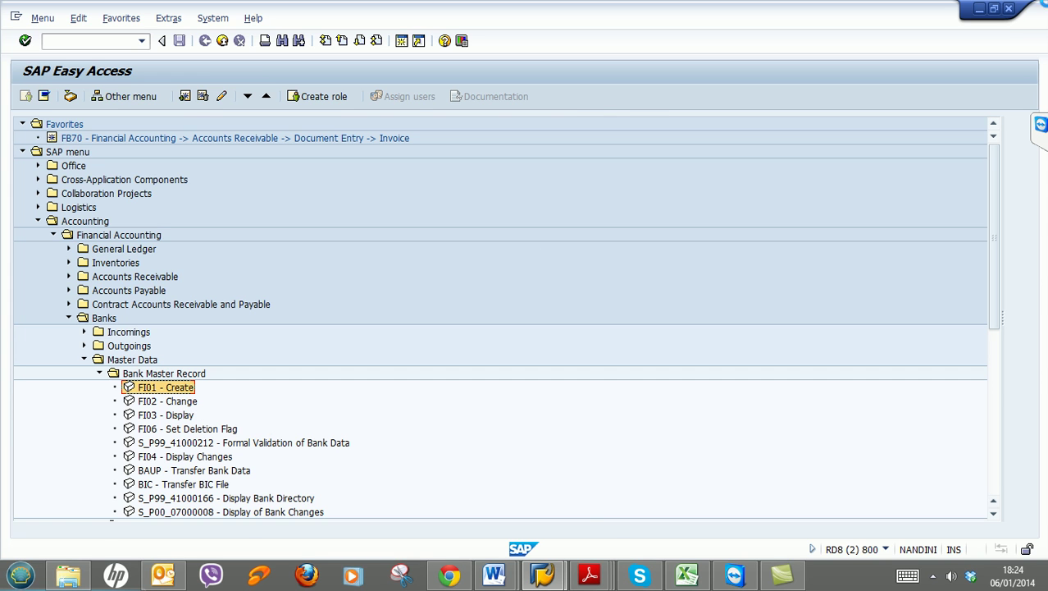
left_click(978, 9)
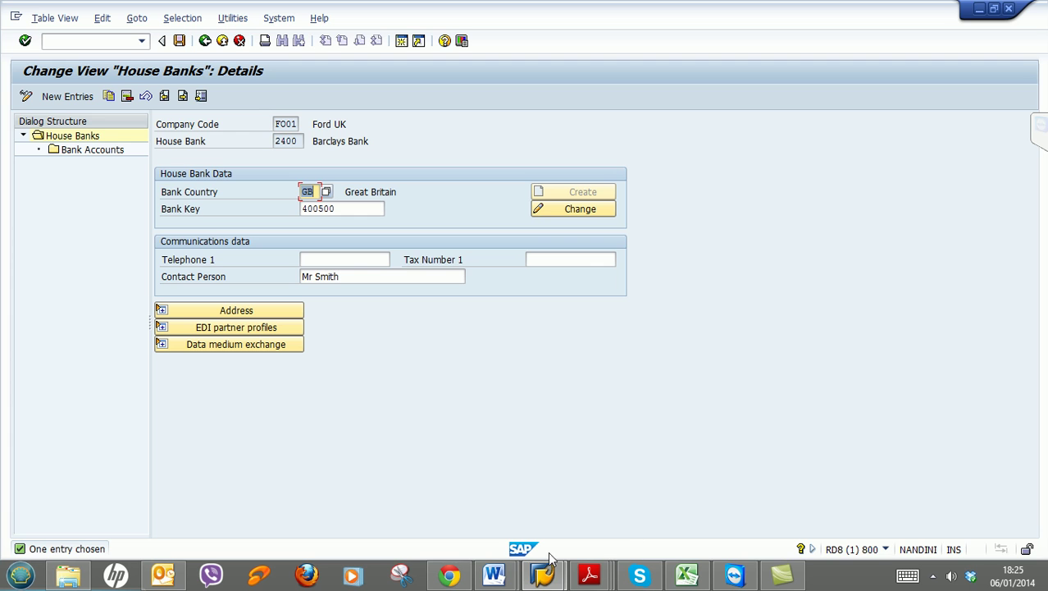
mouse_move(543, 574)
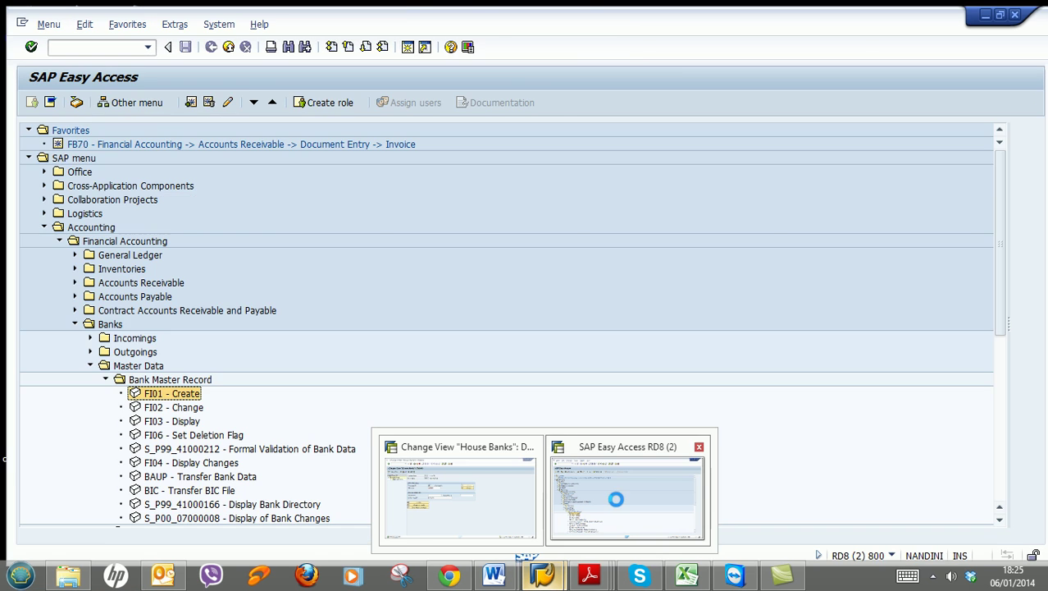
left_click(615, 500)
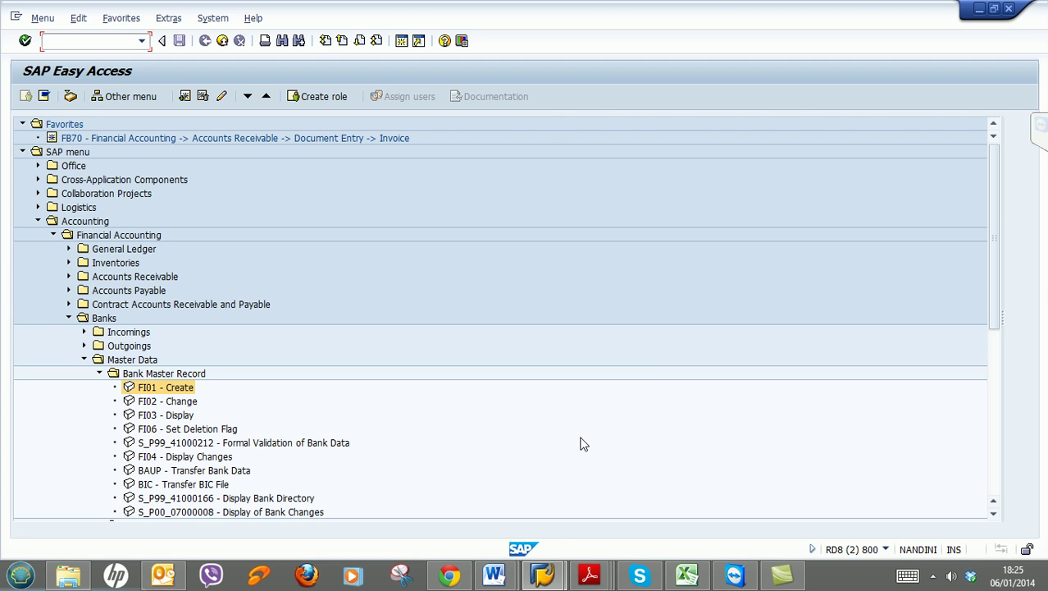
mouse_move(543, 576)
left_click(464, 495)
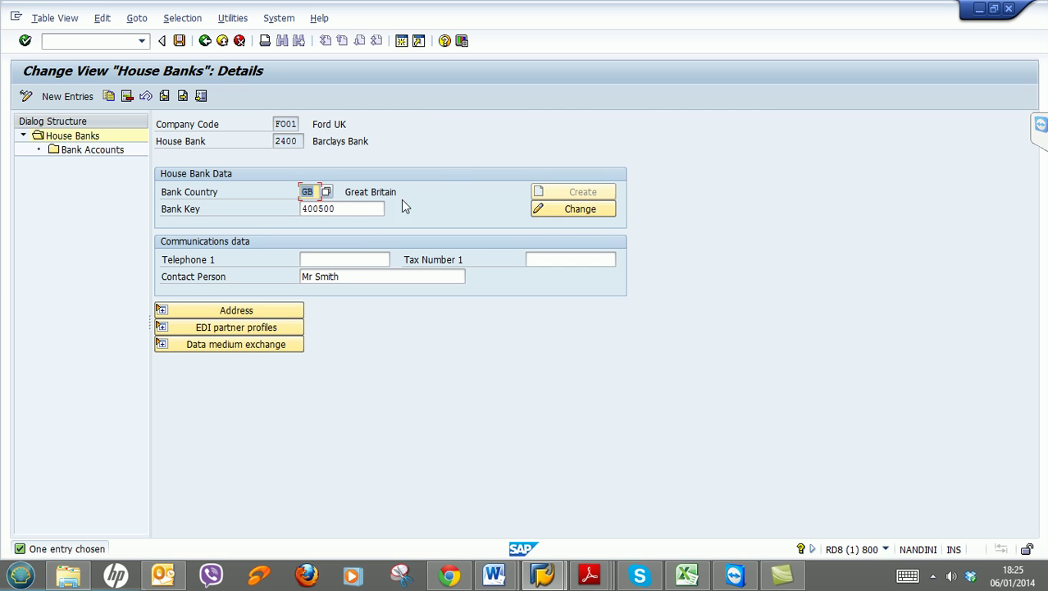
Delete house bank 2400 of company code FO01 together with its dependent entries
double_click(298, 141)
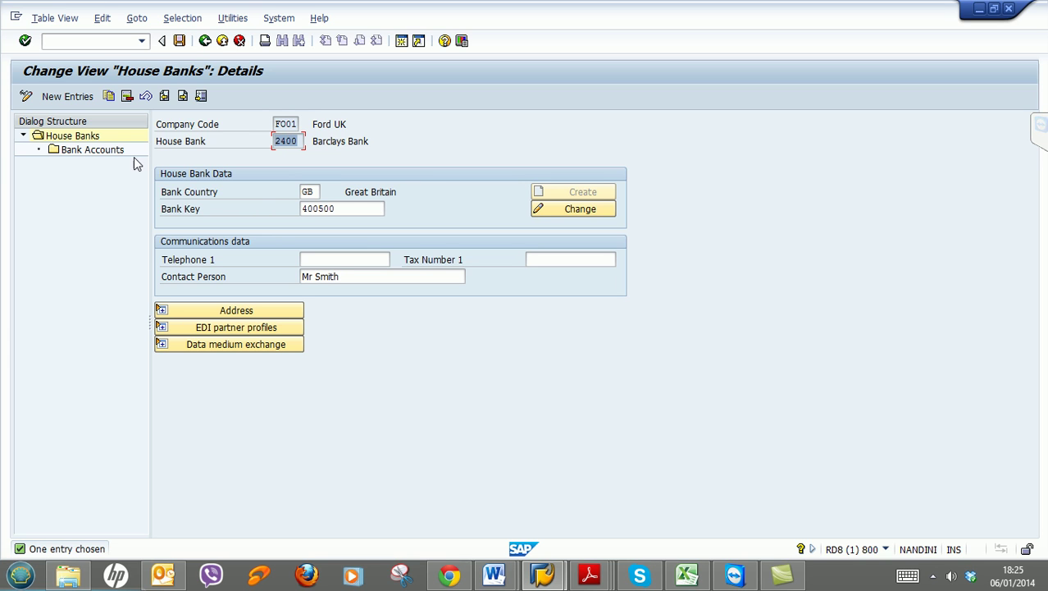
left_click(126, 97)
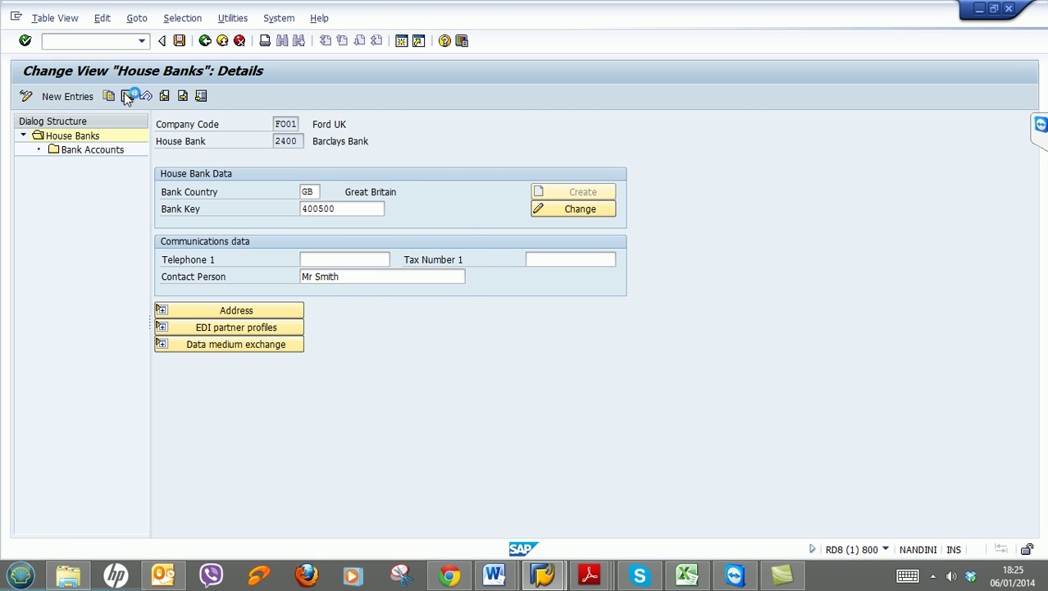
left_click(362, 257)
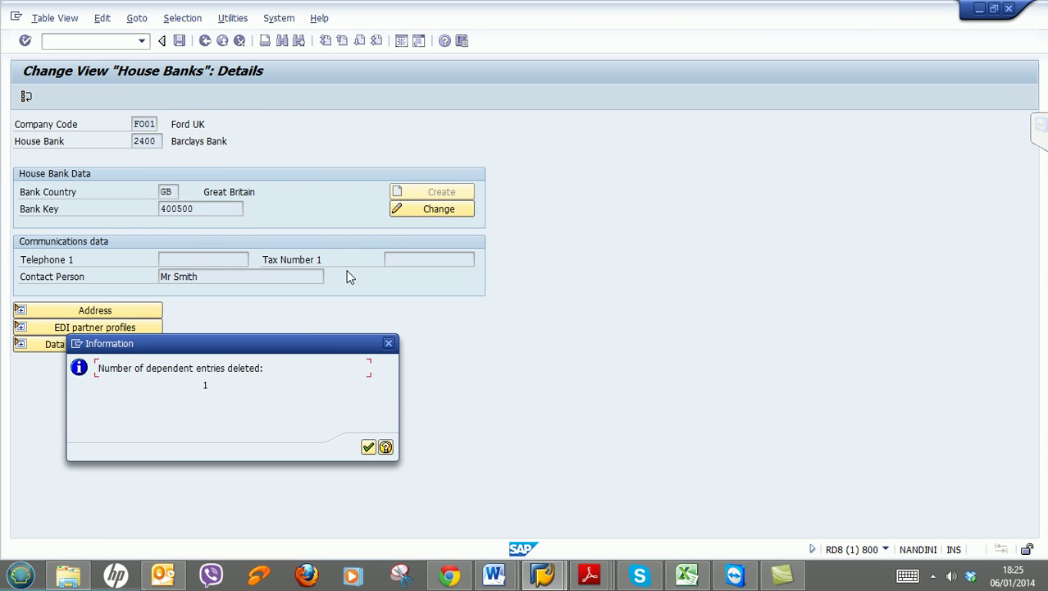
left_click(368, 447)
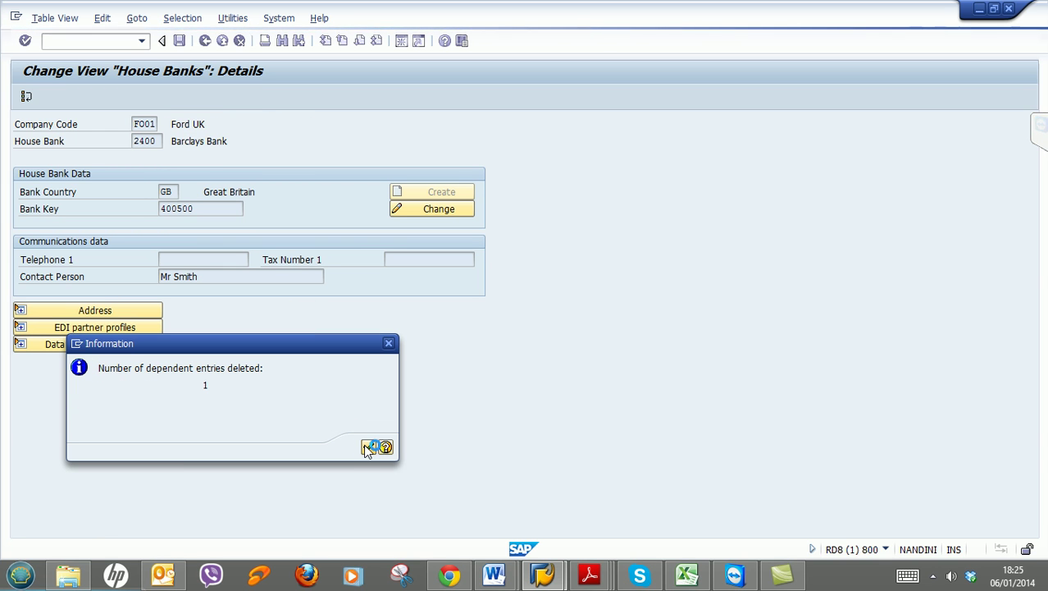
left_click(369, 432)
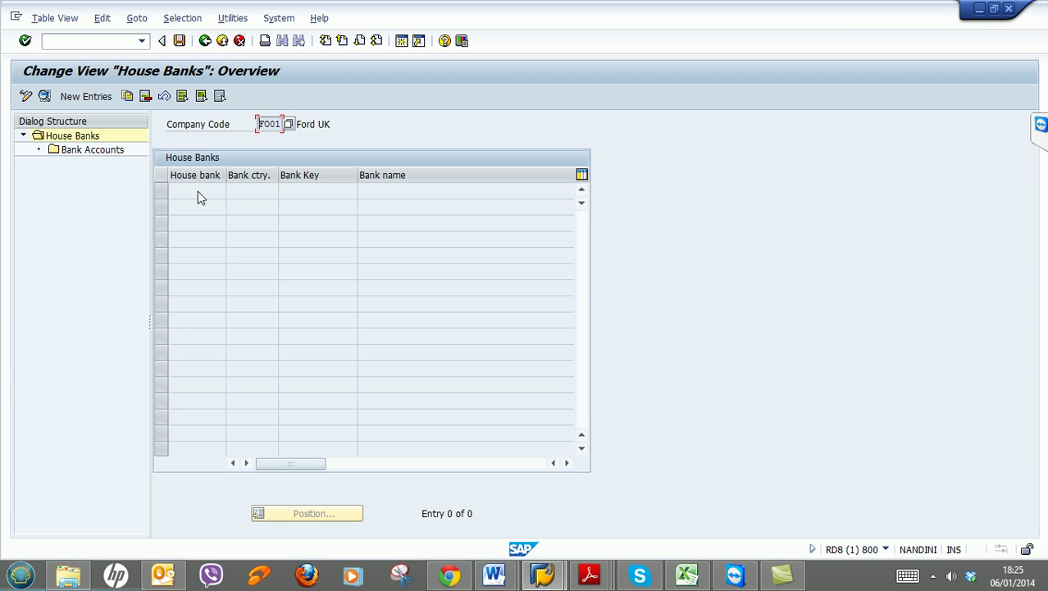
Save the house bank deletion for company code FO01 under customizing request RD8K902222
left_click(179, 41)
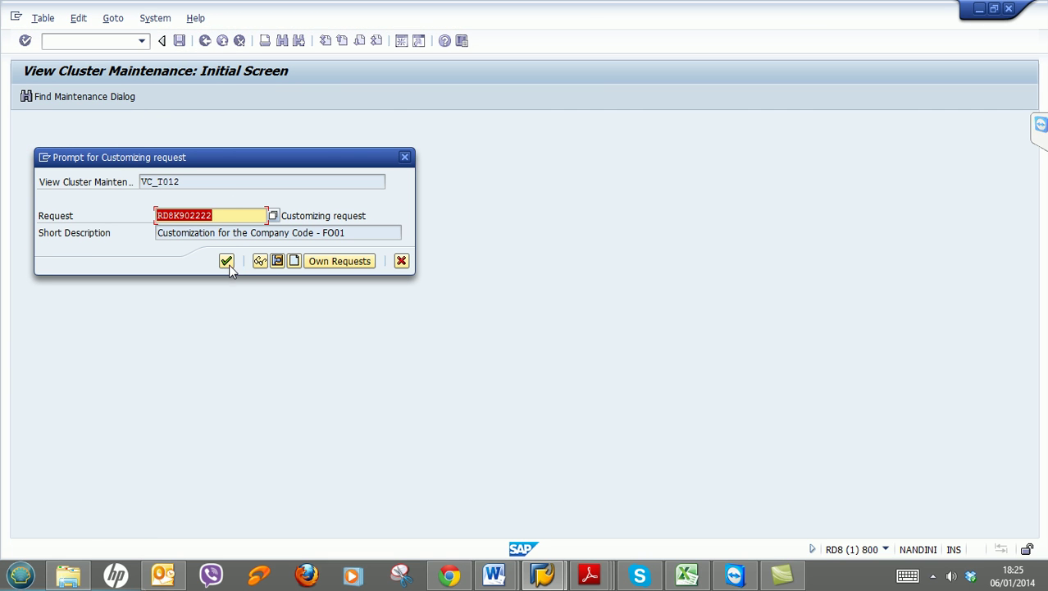
left_click(226, 261)
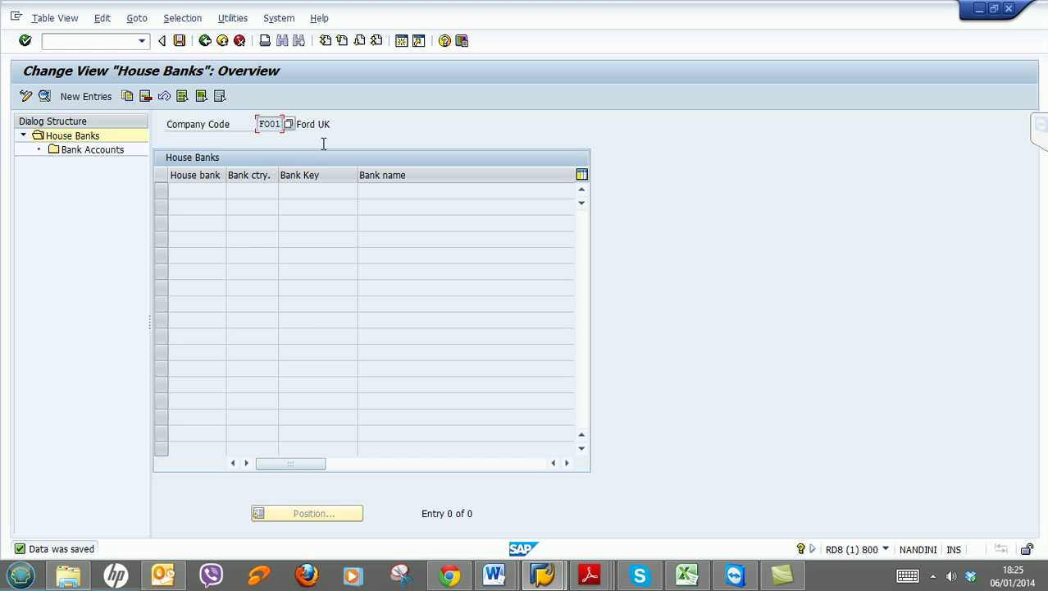
Add a new house bank entry LLOY1 for company code FO01 with bank country GB and bank key 854393
left_click(88, 101)
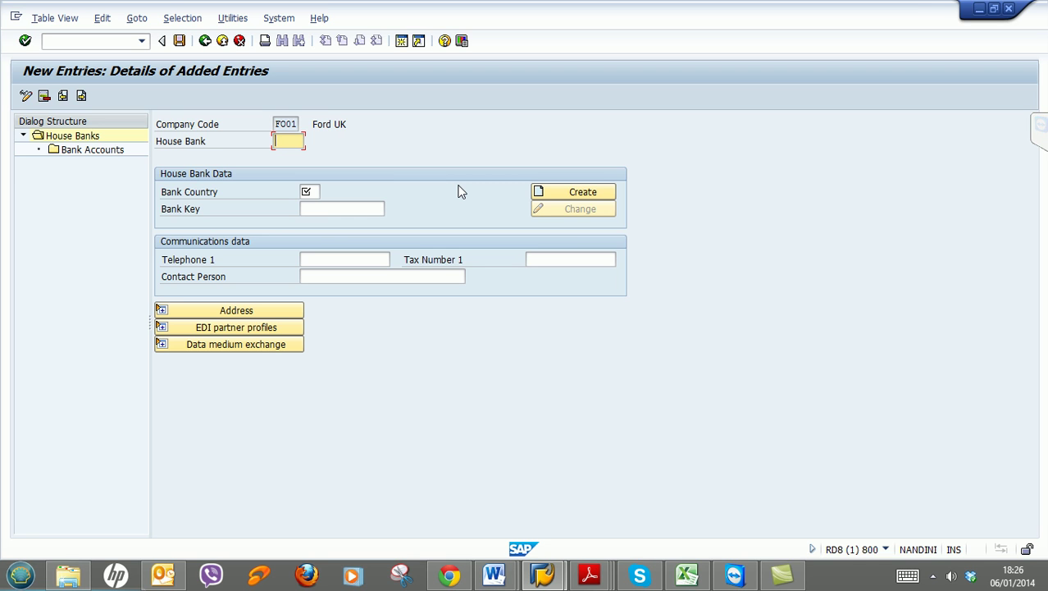
type("LL")
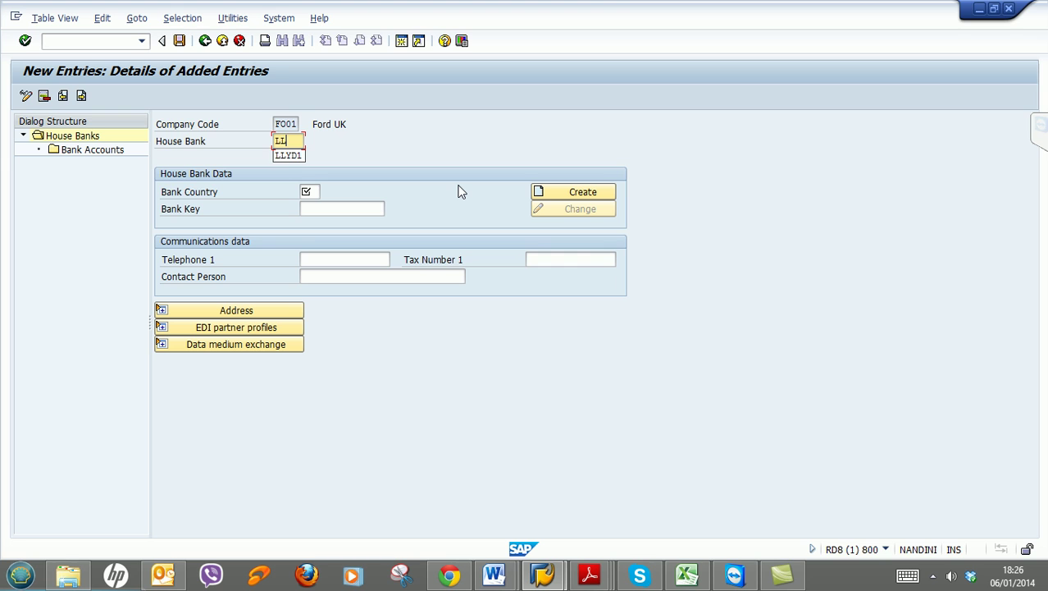
type("O")
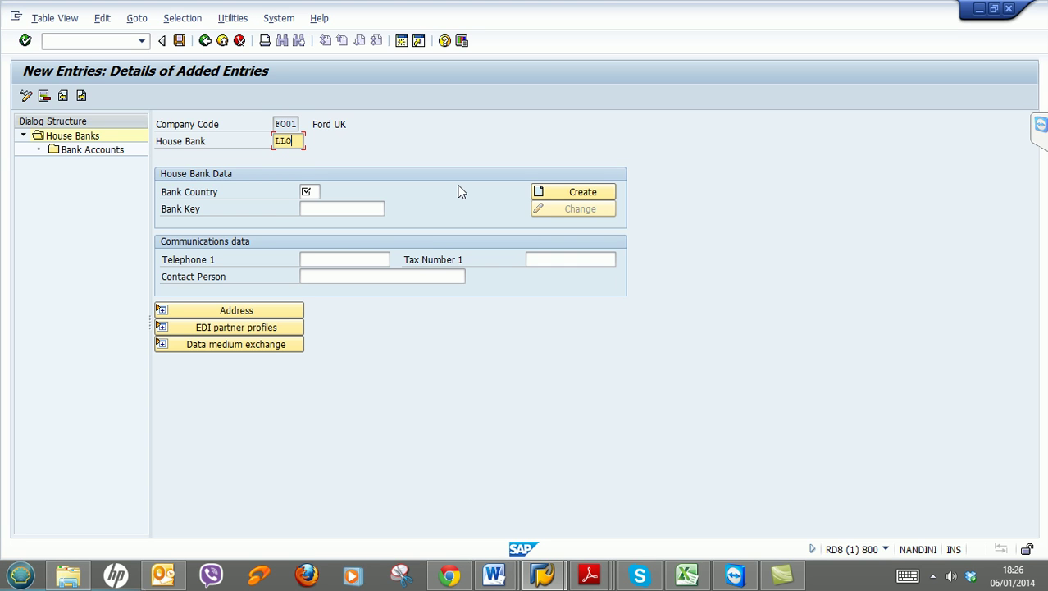
type("Y1")
left_click(310, 191)
type("GB")
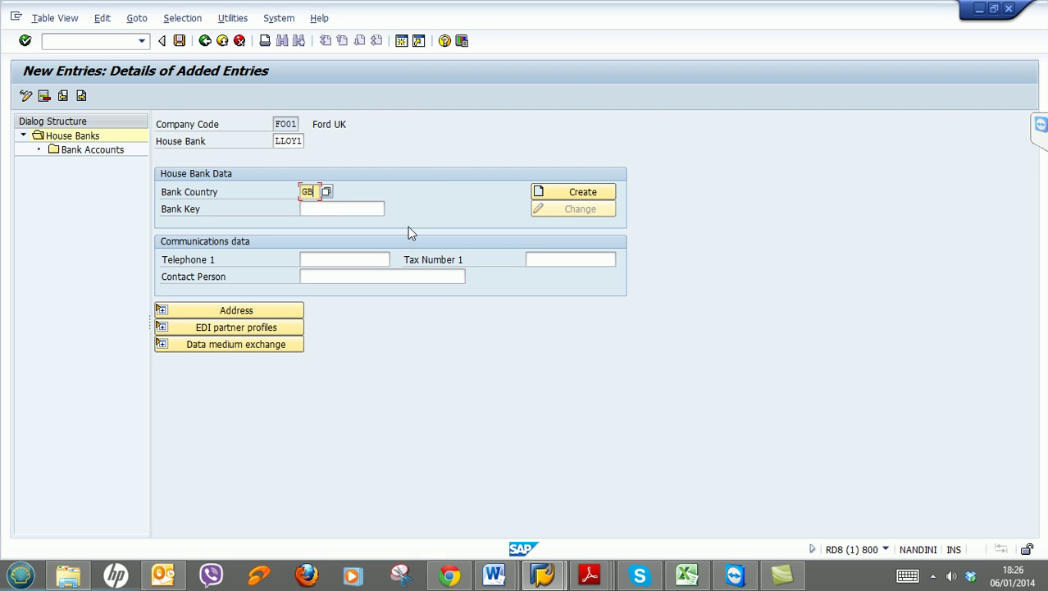
left_click(365, 209)
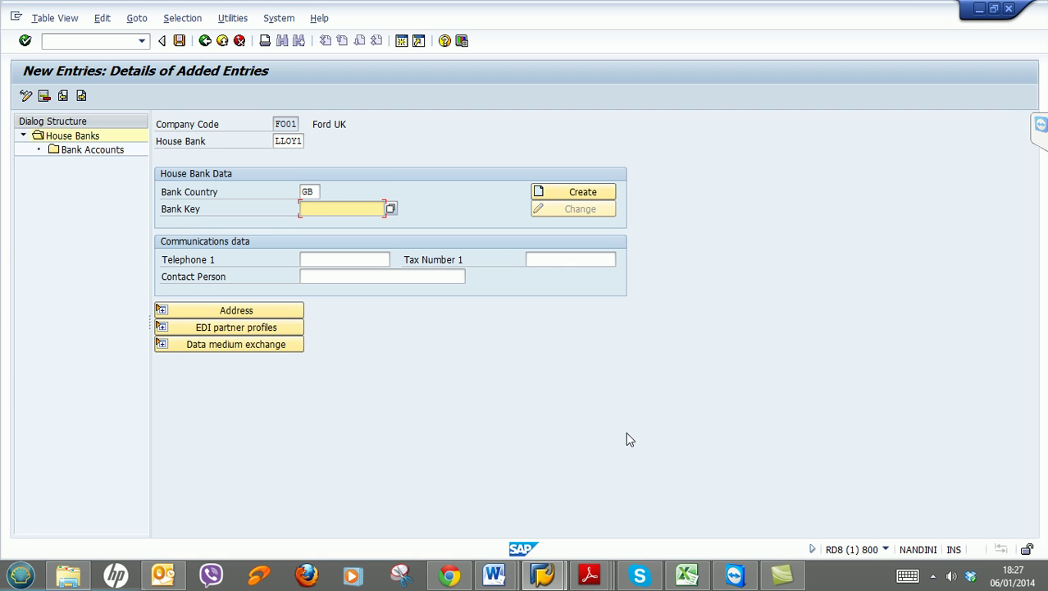
type("854393")
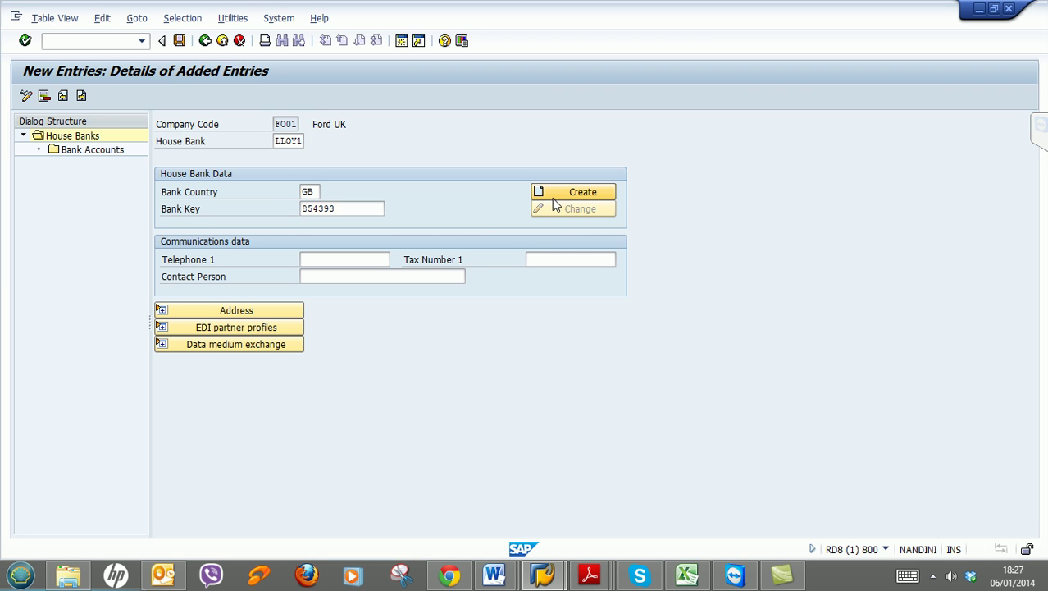
Create the bank data for the new bank key with bank name Lloyds Bank and region LO
left_click(550, 194)
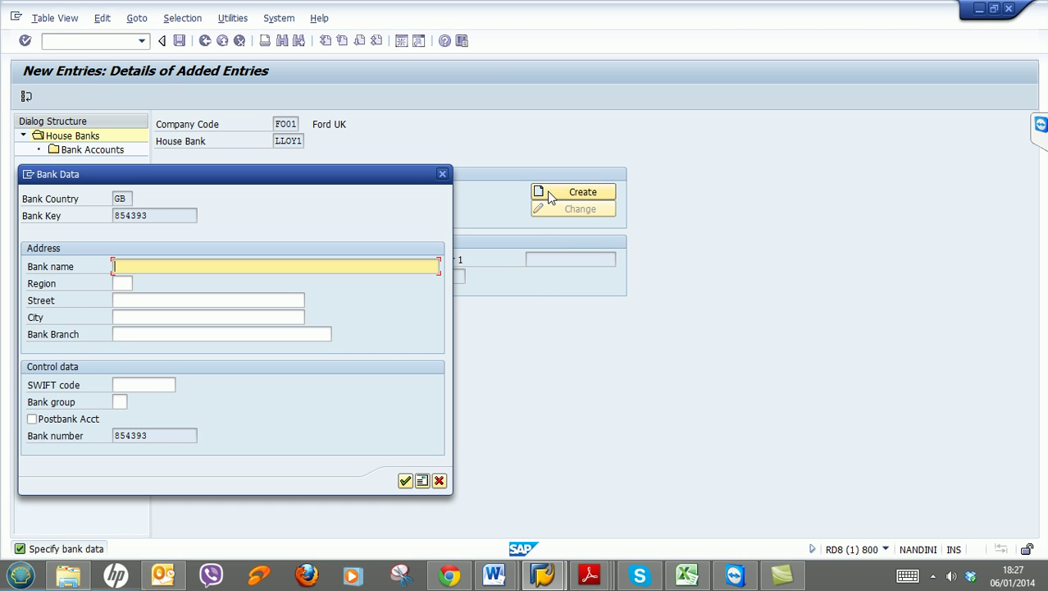
left_click_drag(399, 174, 865, 89)
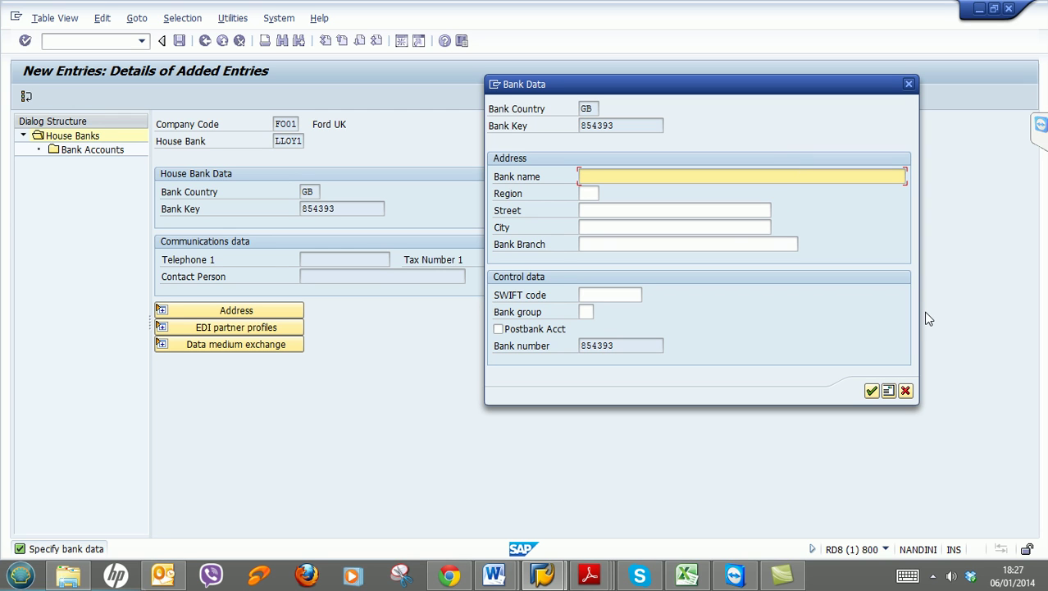
type("Llo")
key("BackSpace")
key("BackSpace")
type("loyds Bank")
key("Tab")
type("LO")
key("Tab")
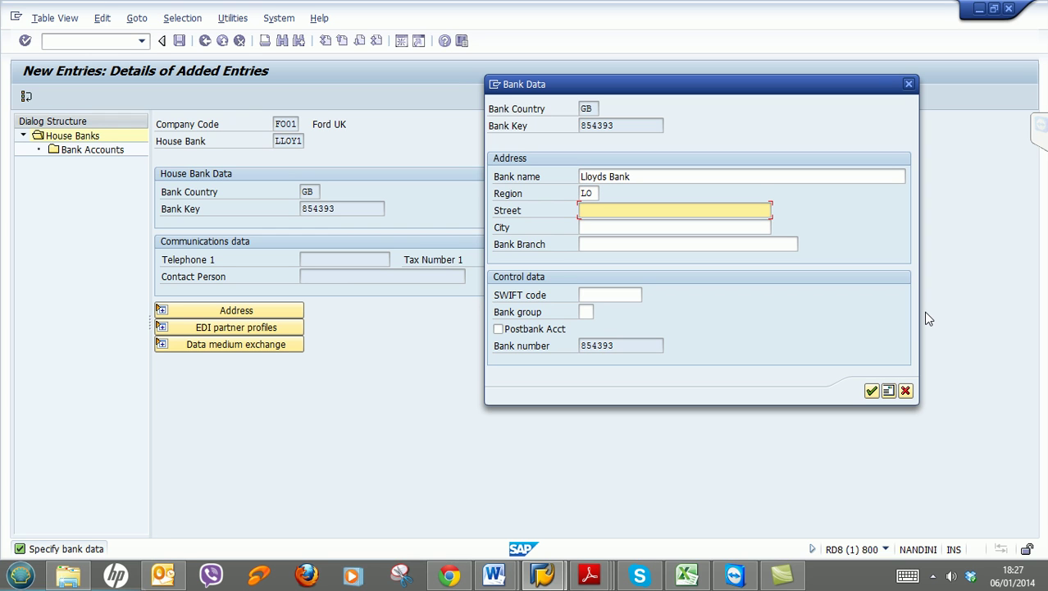
Enter the bank's street and city, repeat the street name as the bank branch, and compare the bank key with the bank number
type("Re")
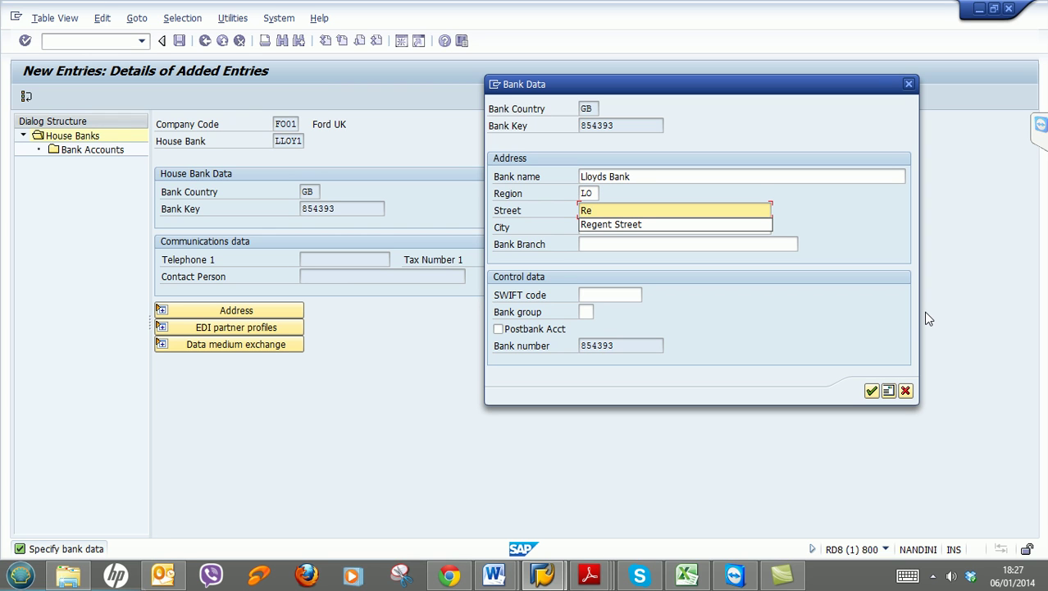
key("BackSpace")
key("BackSpace")
type("H")
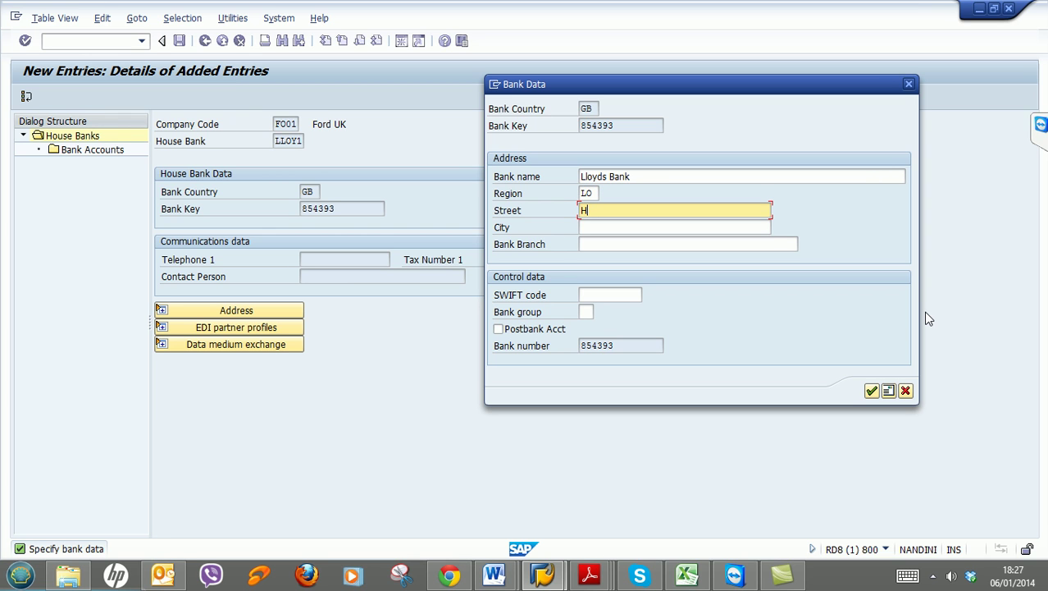
type("anover Street")
key("Tab")
type("London")
key("Tab")
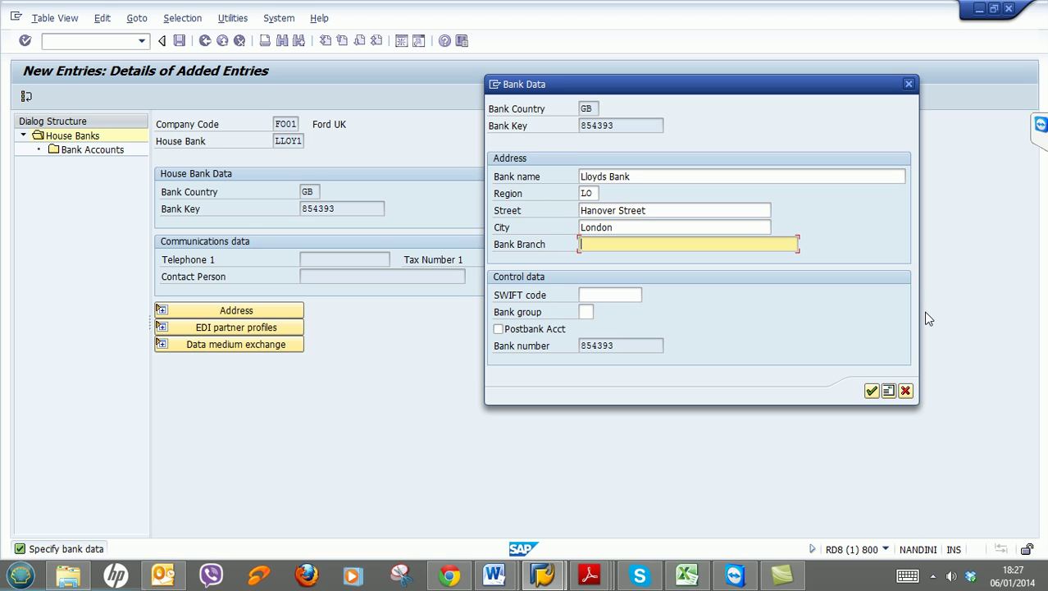
type("Hanover Street")
left_click_drag(630, 127, 487, 130)
left_click_drag(629, 346, 488, 315)
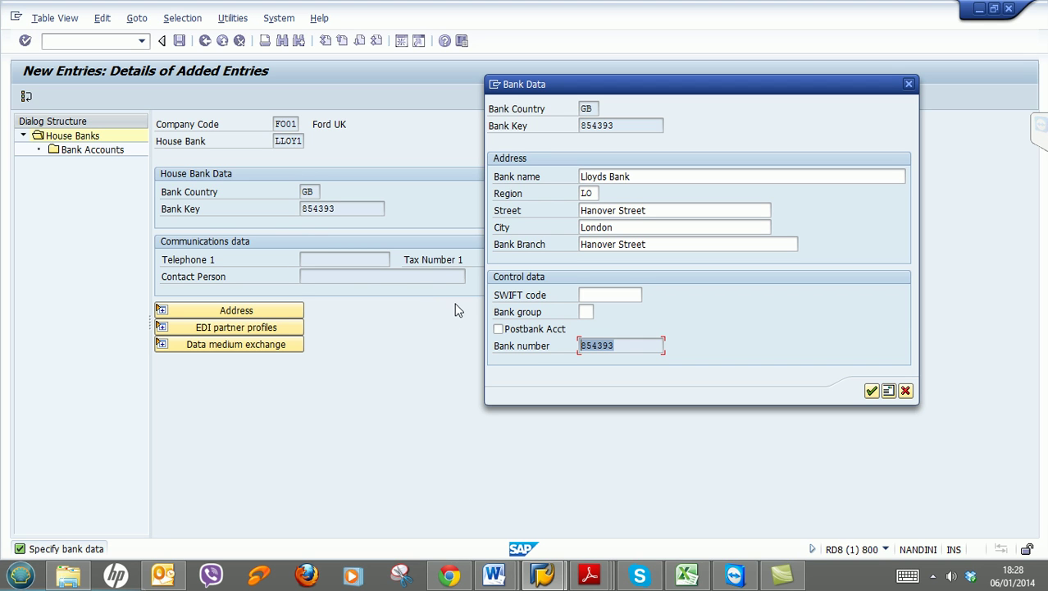
Switch to the second session at SAP Easy Access and display the SAP Reference IMG through transaction spro
left_click(542, 576)
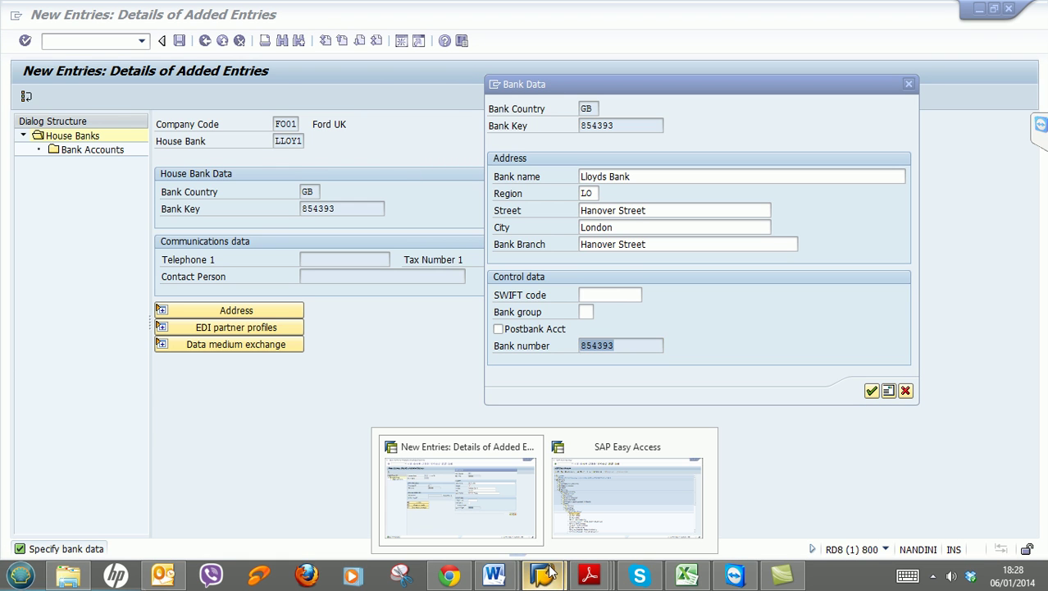
left_click(601, 490)
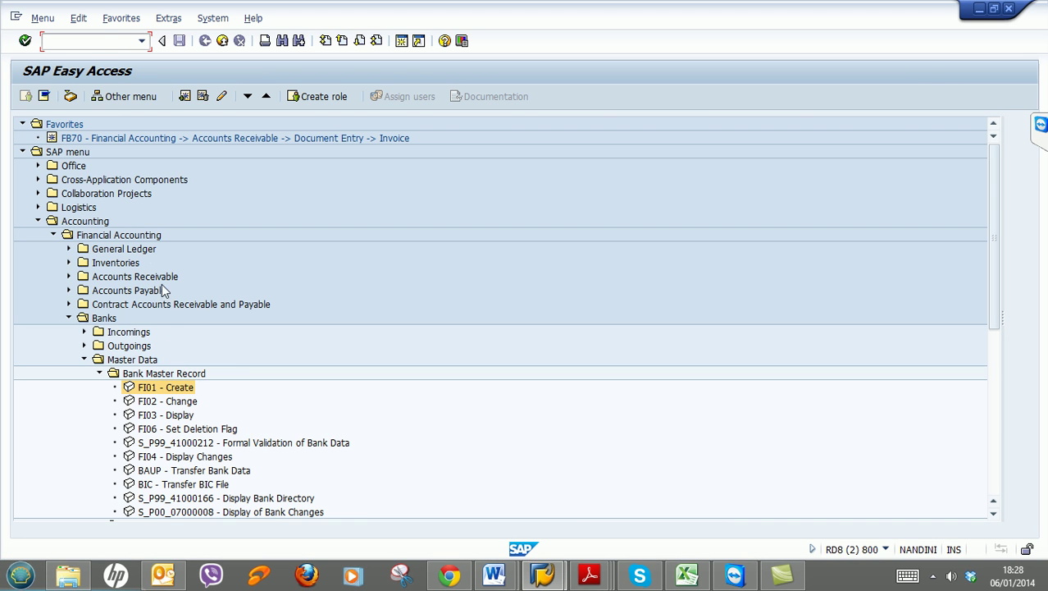
type("spro")
key("Return")
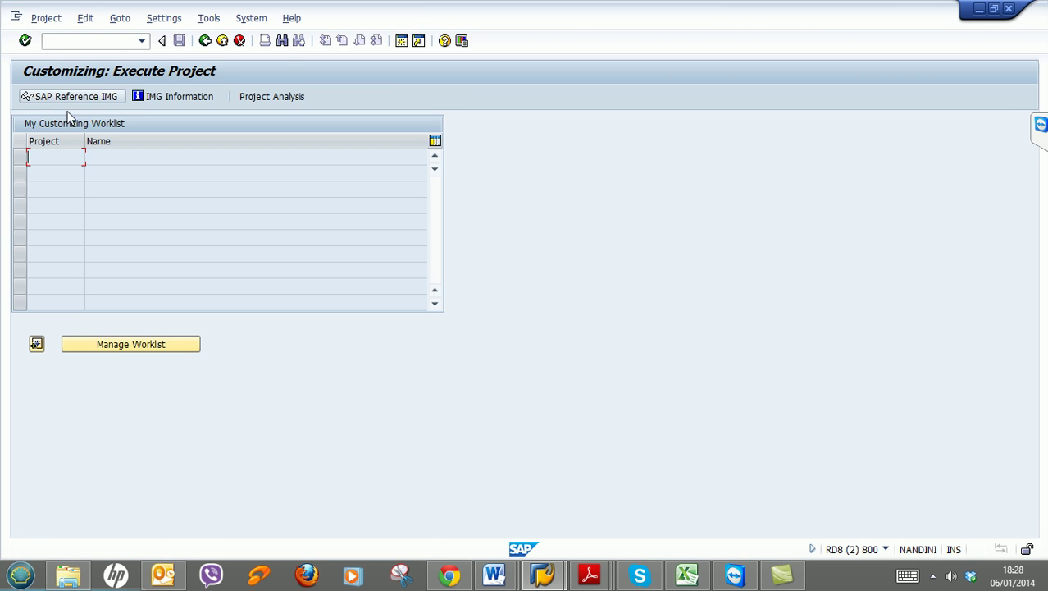
left_click(64, 102)
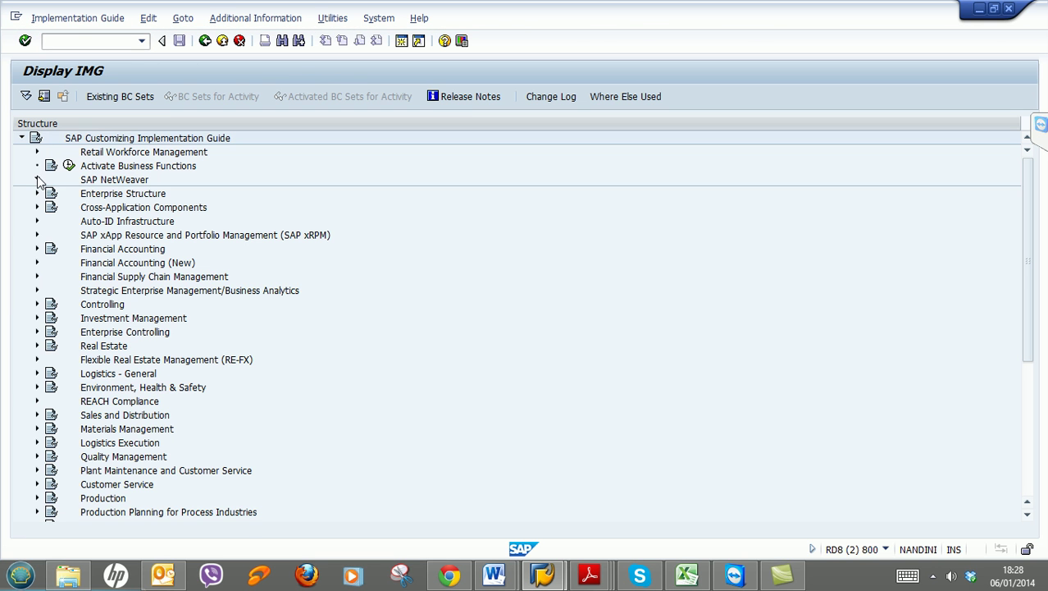
Open Set Country-Specific Checks under SAP NetWeaver, General Settings, Set Countries
left_click(36, 180)
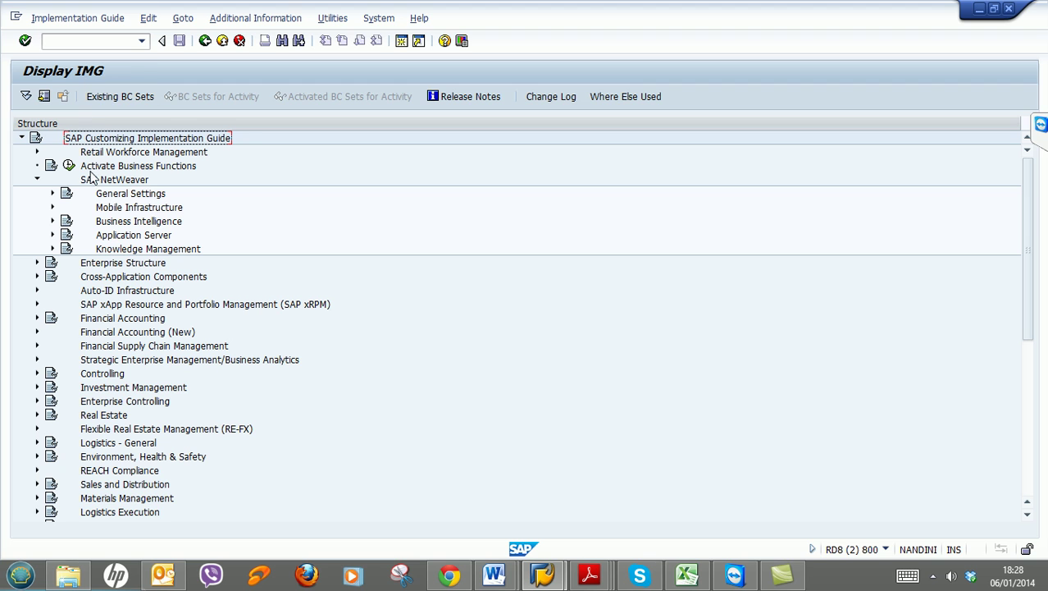
left_click(53, 193)
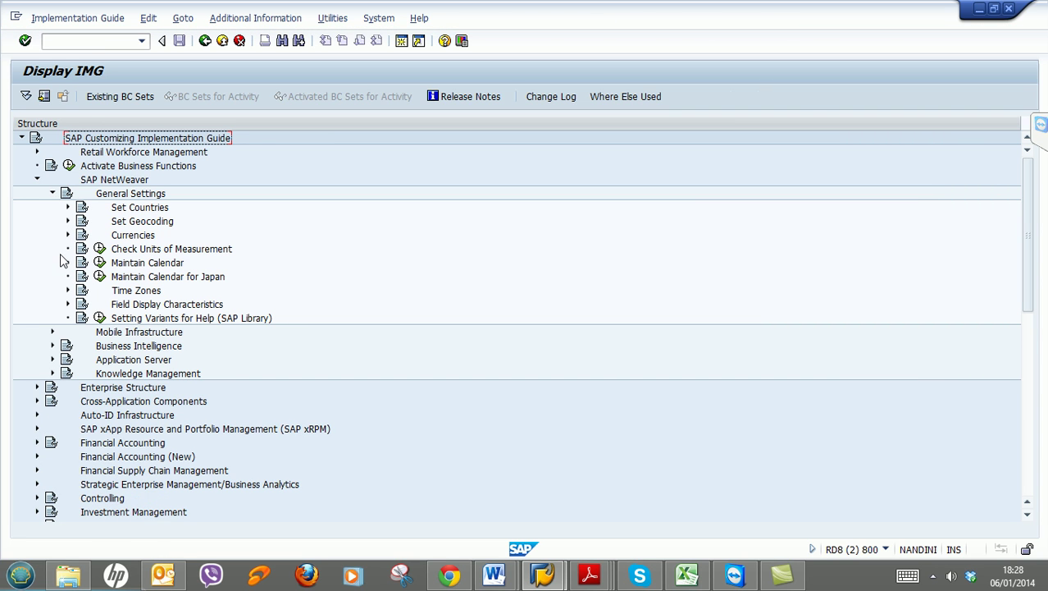
left_click(68, 208)
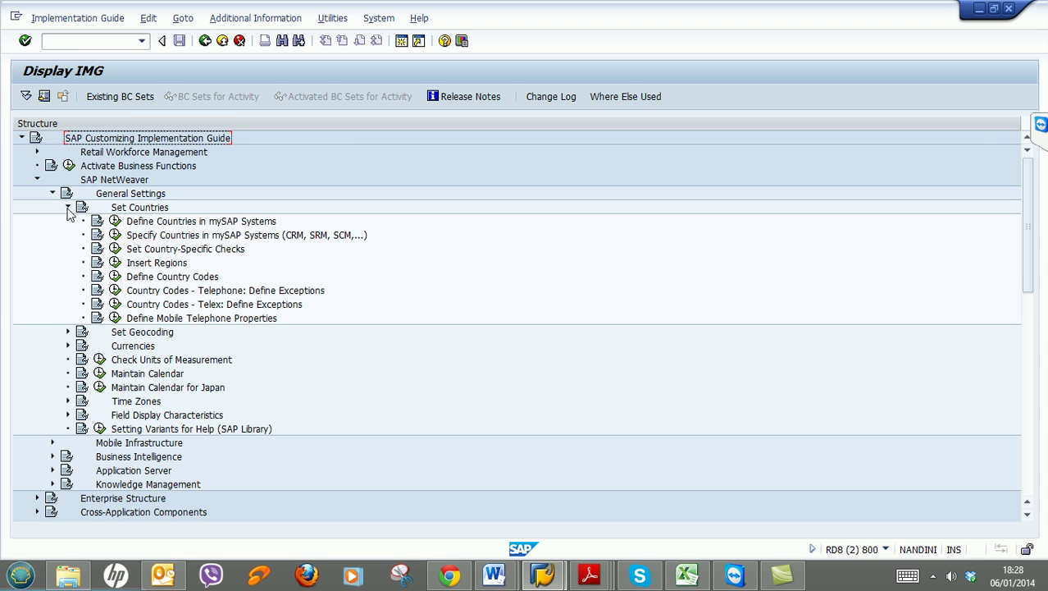
left_click(174, 249)
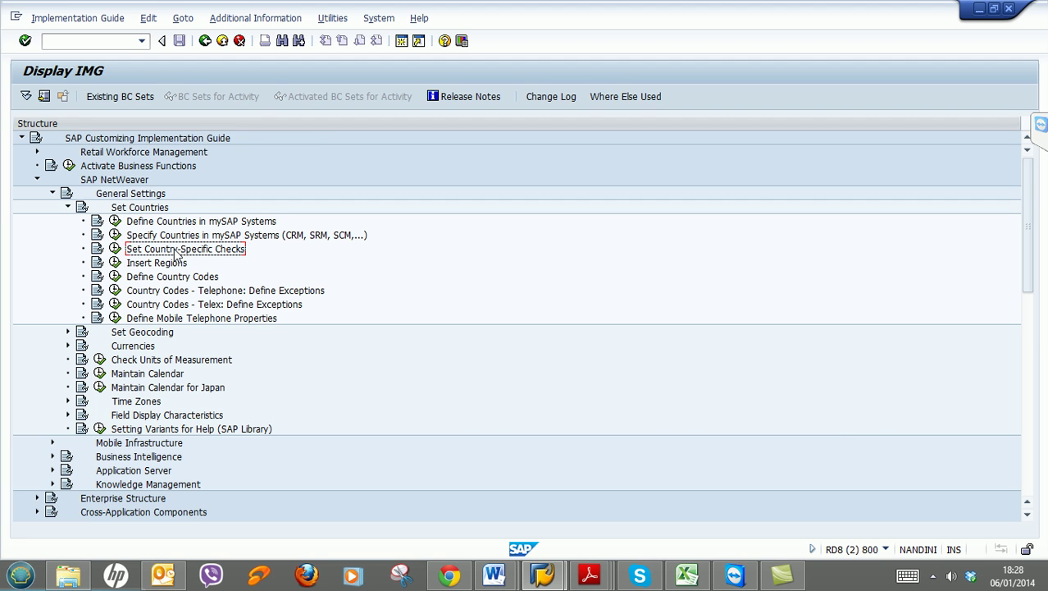
left_click(116, 248)
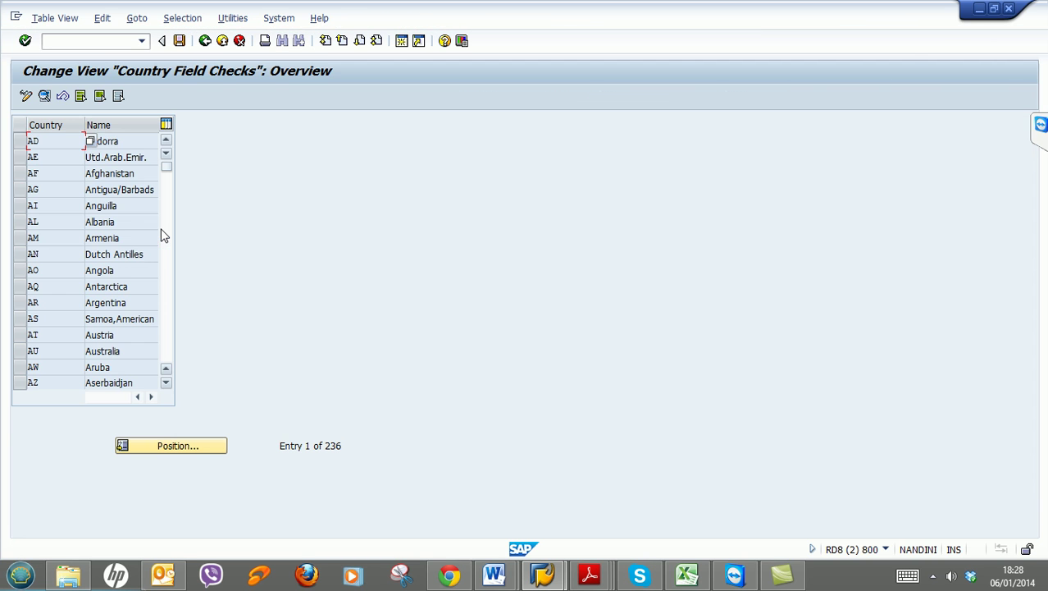
Position the country field checks list at GB and open the details for Great Britain
left_click(197, 447)
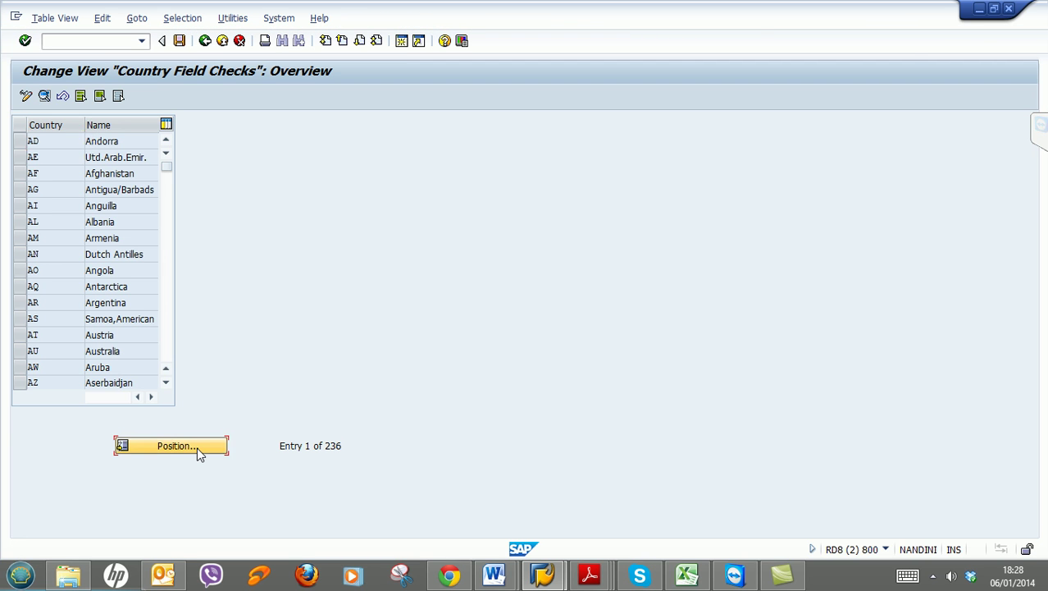
type("gb")
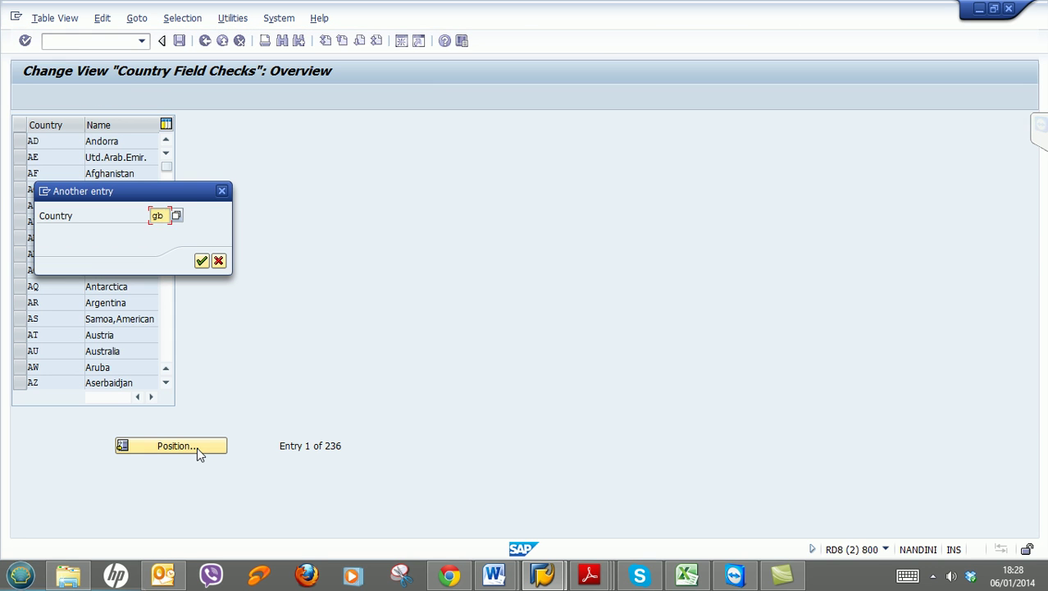
key("Return")
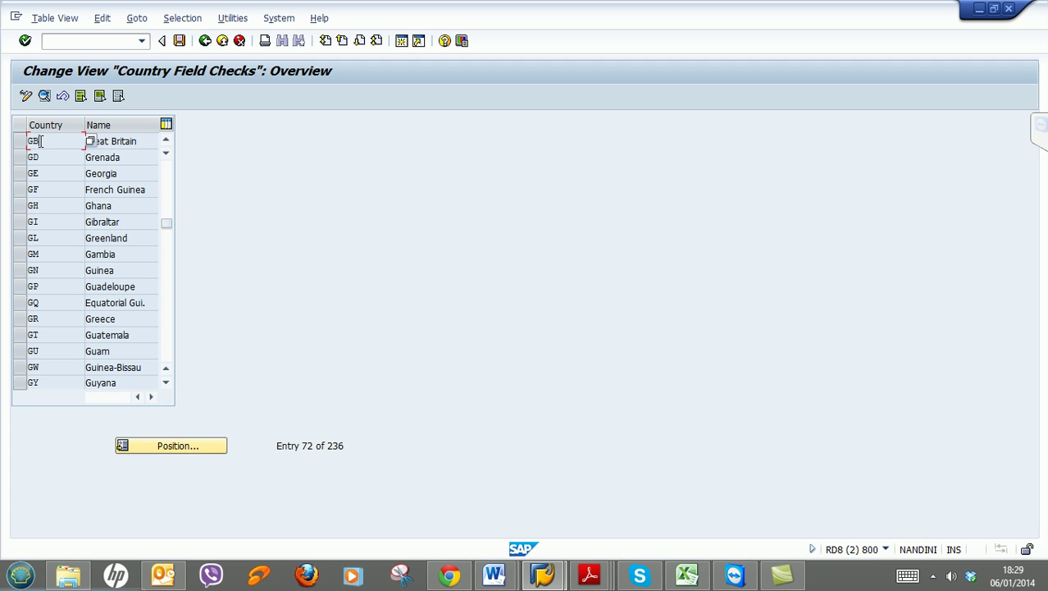
double_click(39, 143)
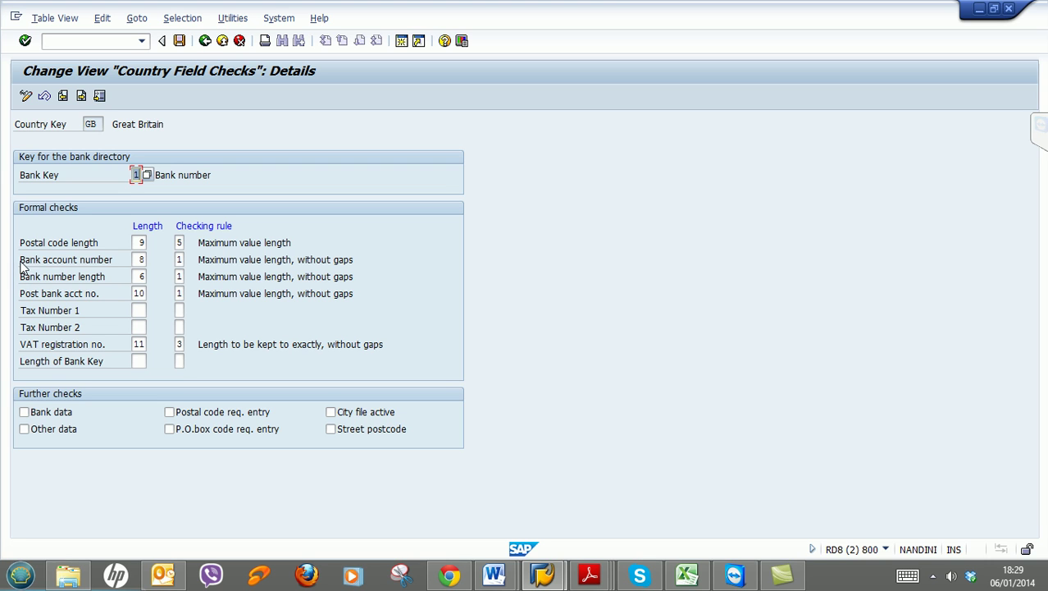
Examine the bank account number length and the possible bank key assignment options for Great Britain, leaving the value list without a selection
left_click(141, 261)
double_click(135, 176)
left_click(147, 175)
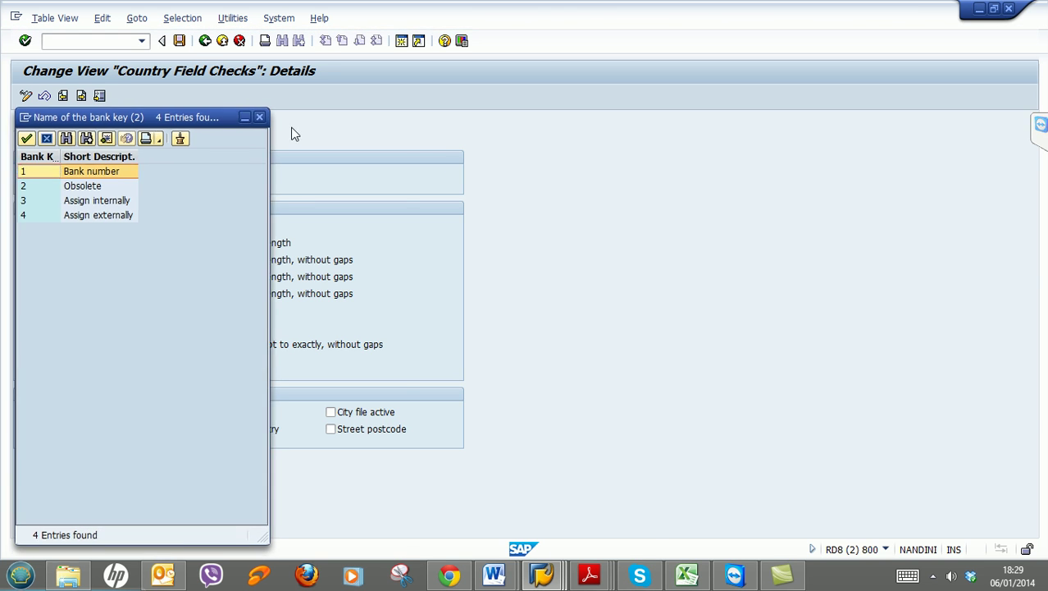
left_click_drag(151, 123, 695, 97)
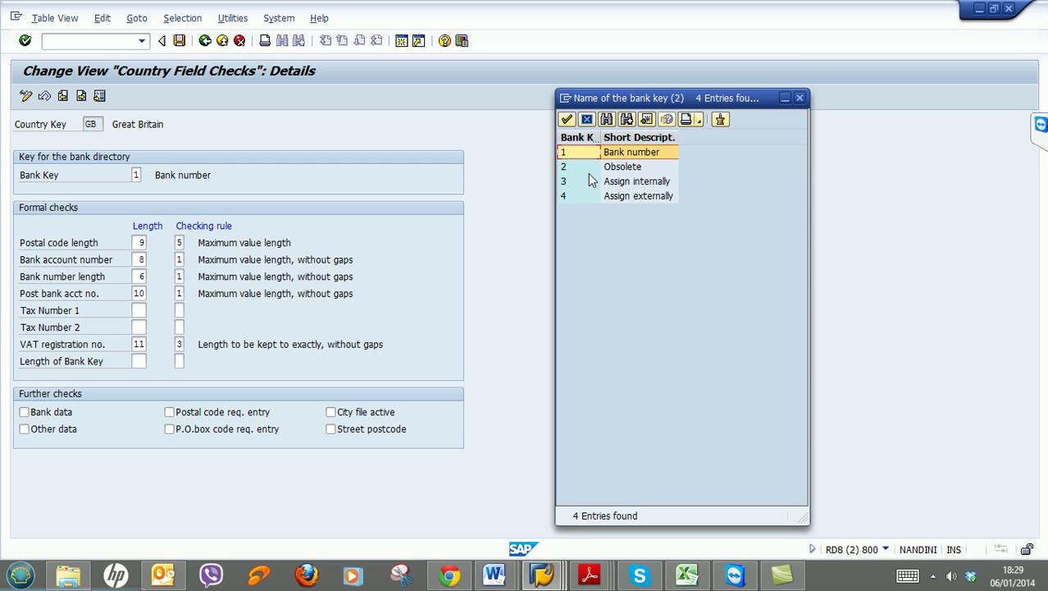
left_click(588, 187)
left_click(588, 196)
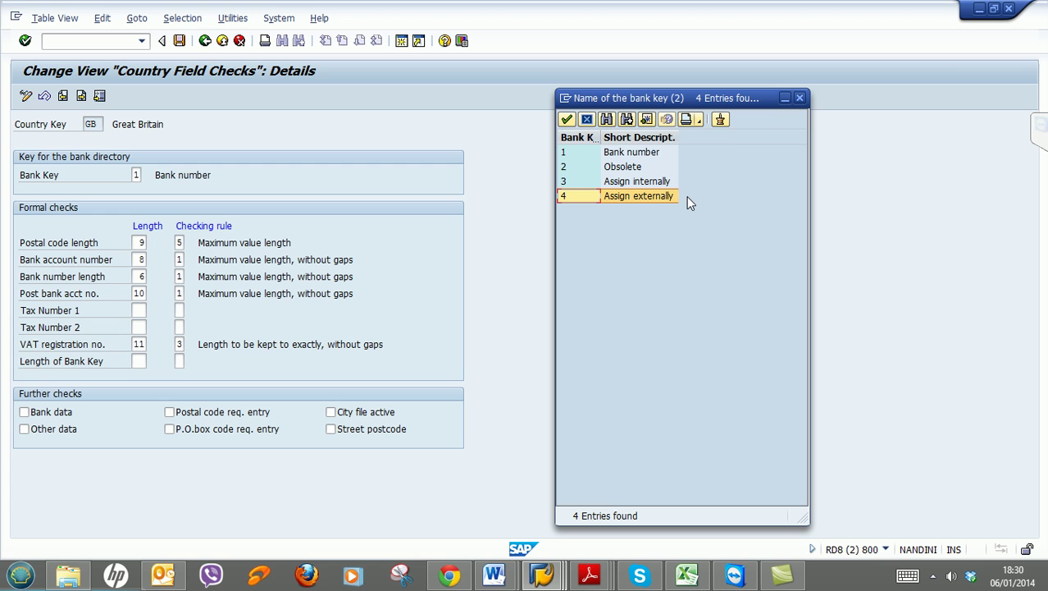
left_click(621, 196)
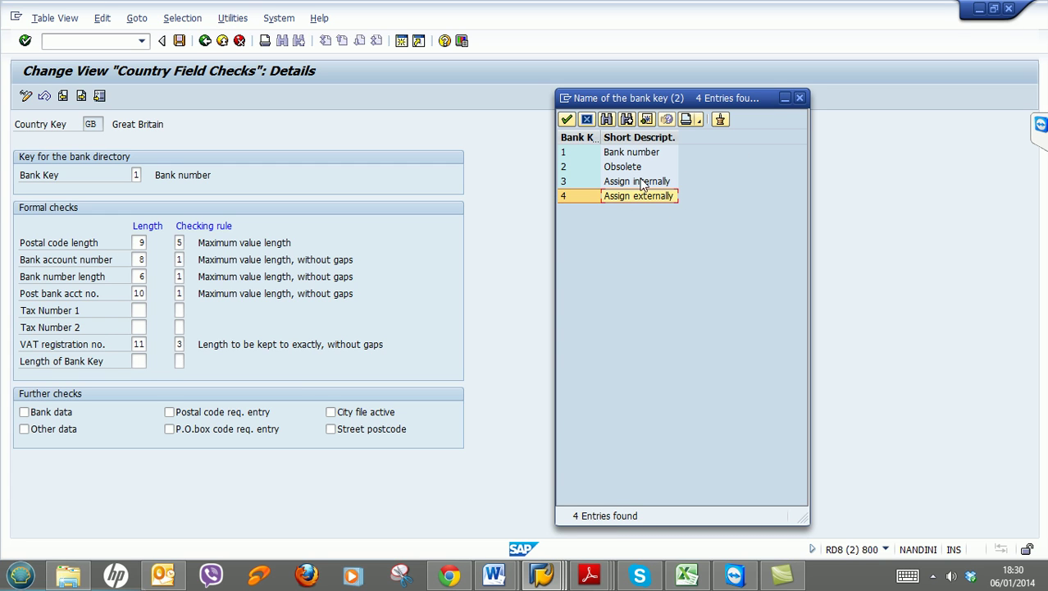
left_click(799, 98)
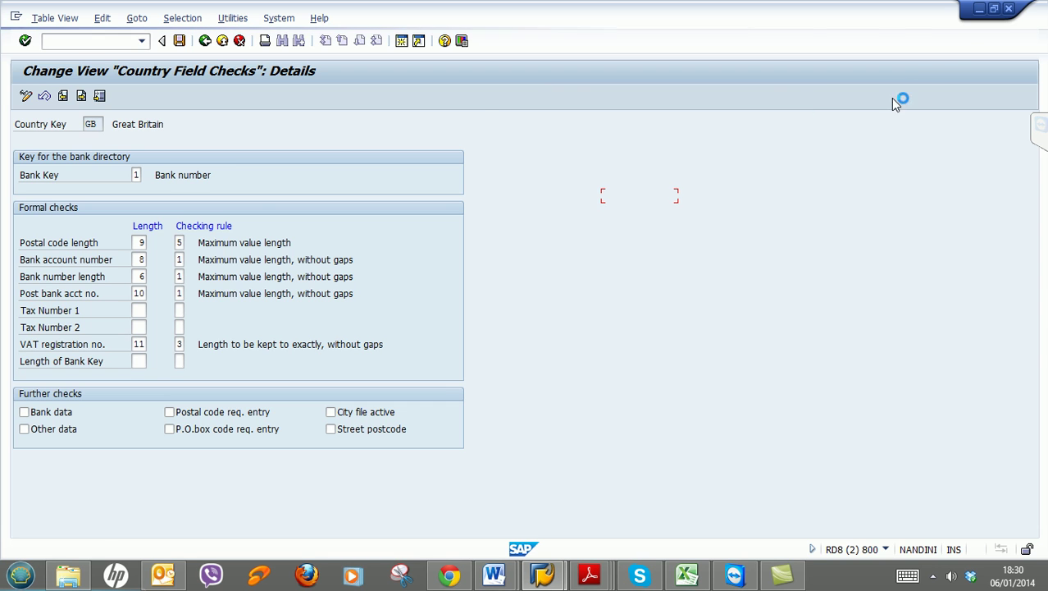
Return to the Bank Data dialog of house bank LLOY1 and check its bank number
left_click(979, 8)
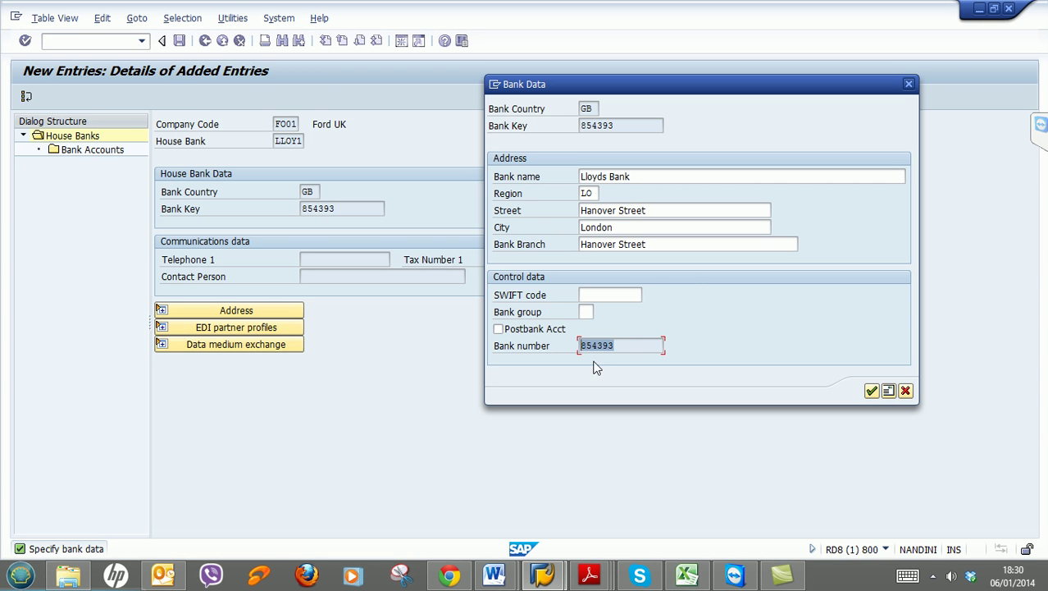
left_click(617, 346)
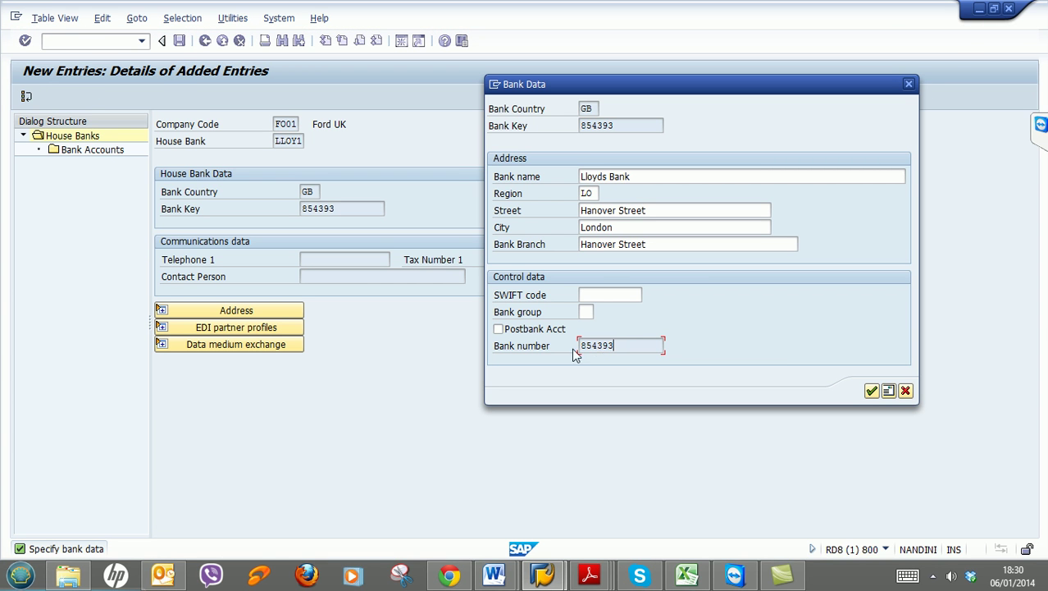
Open the detailed address form of the bank record and set the name to Lloyds Bank, leaving the title empty
double_click(613, 125)
left_click(891, 390)
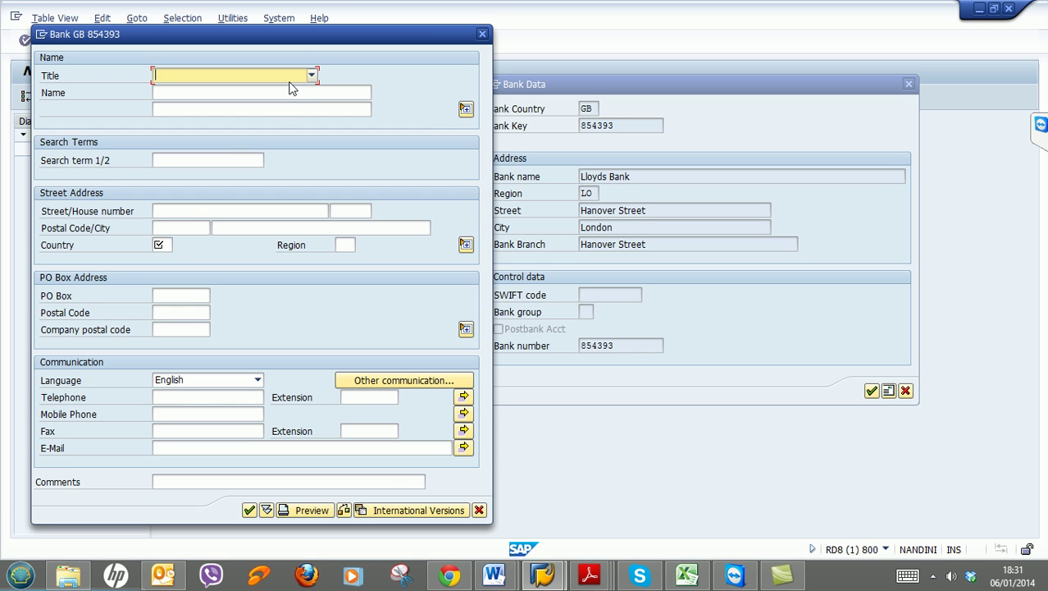
left_click(290, 83)
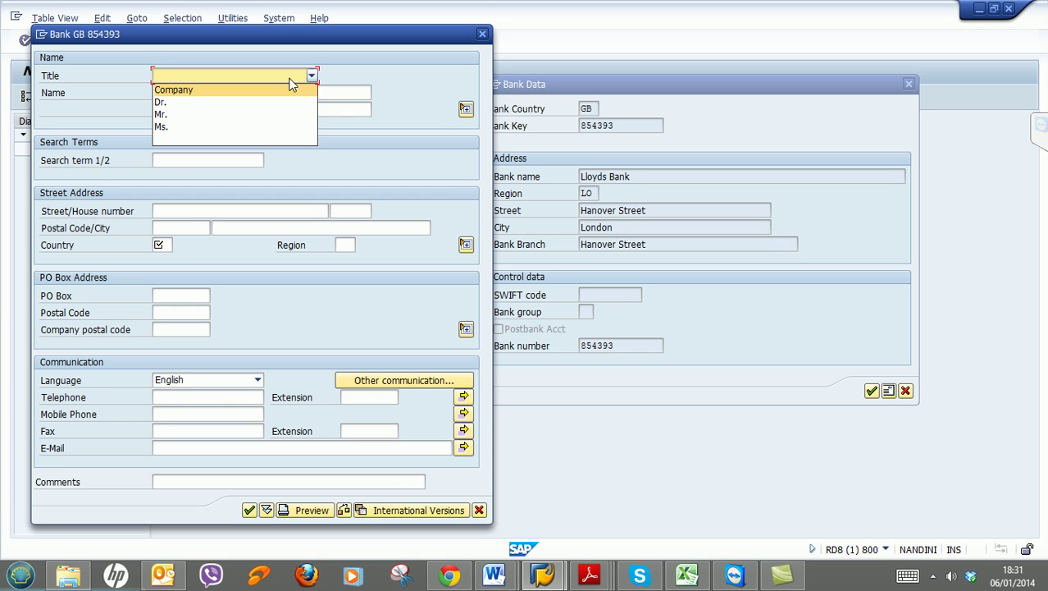
left_click(290, 80)
left_click(281, 91)
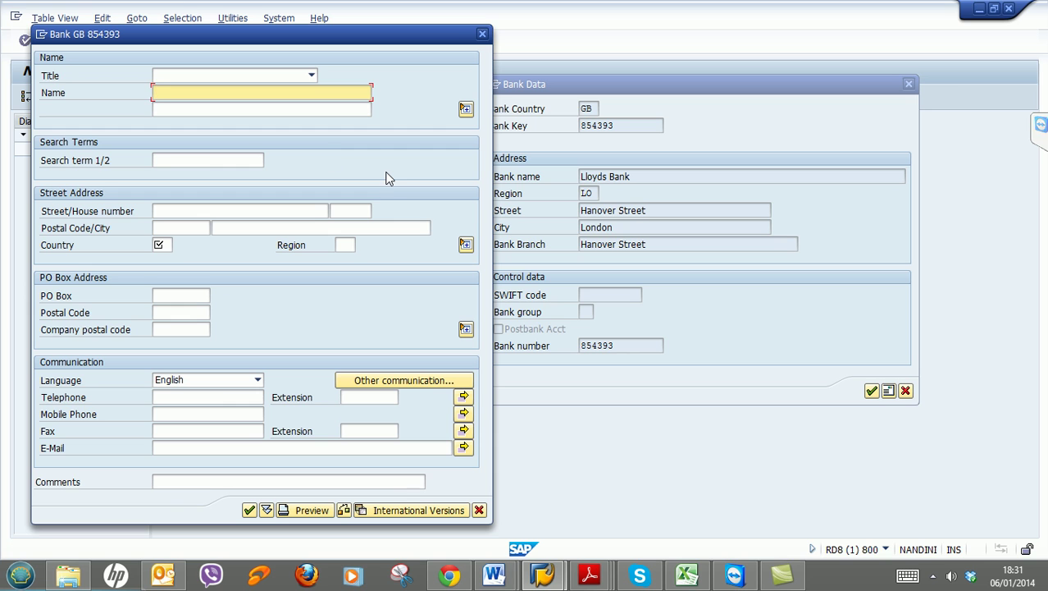
type("L")
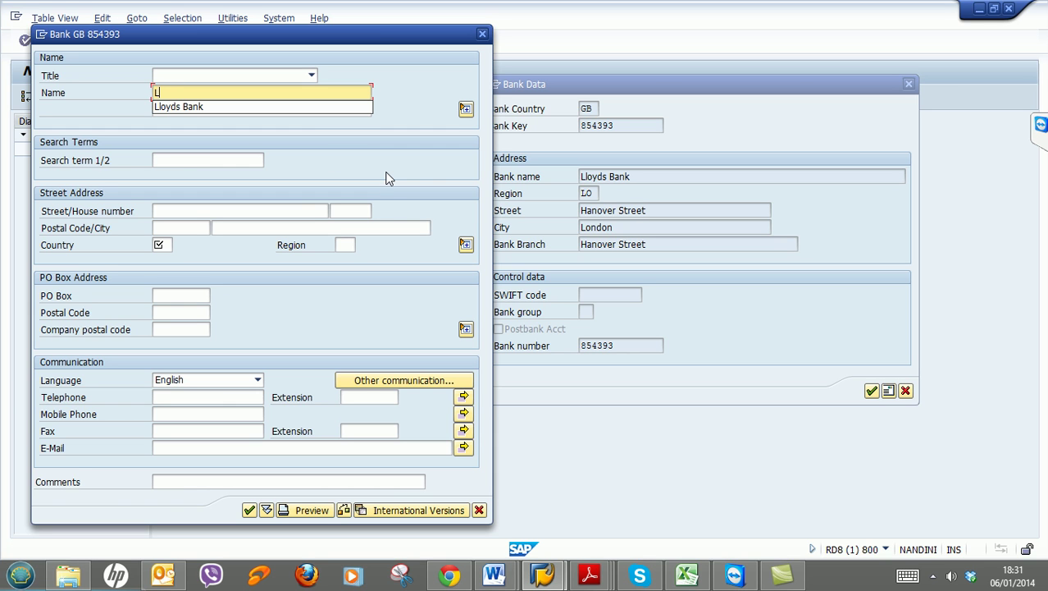
key("Down")
key("Return")
key("Tab")
key("Tab")
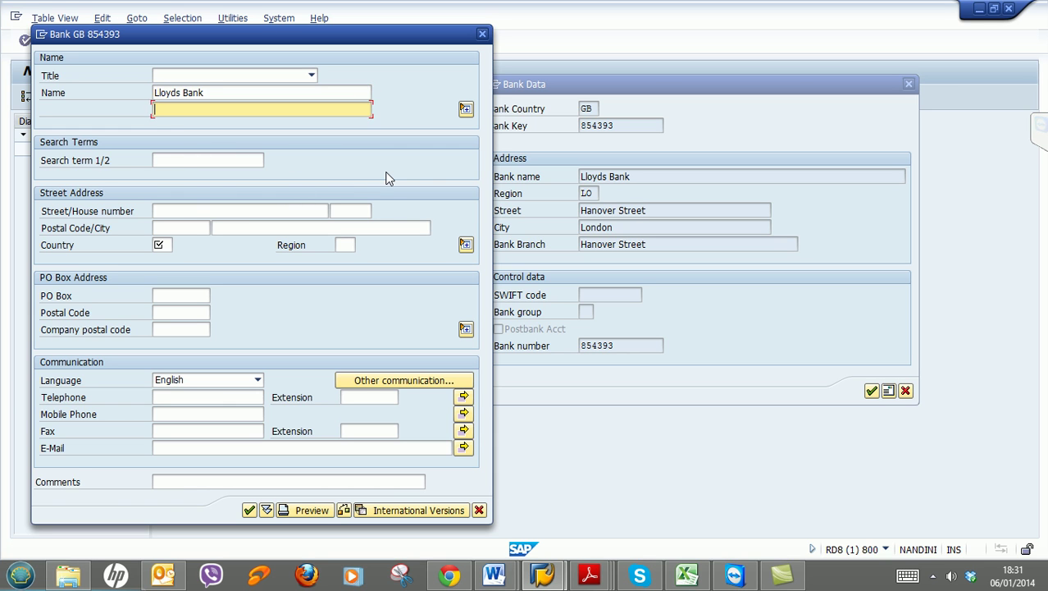
Enter Lloyds as the search term and fill in the bank's street and house number
type("L")
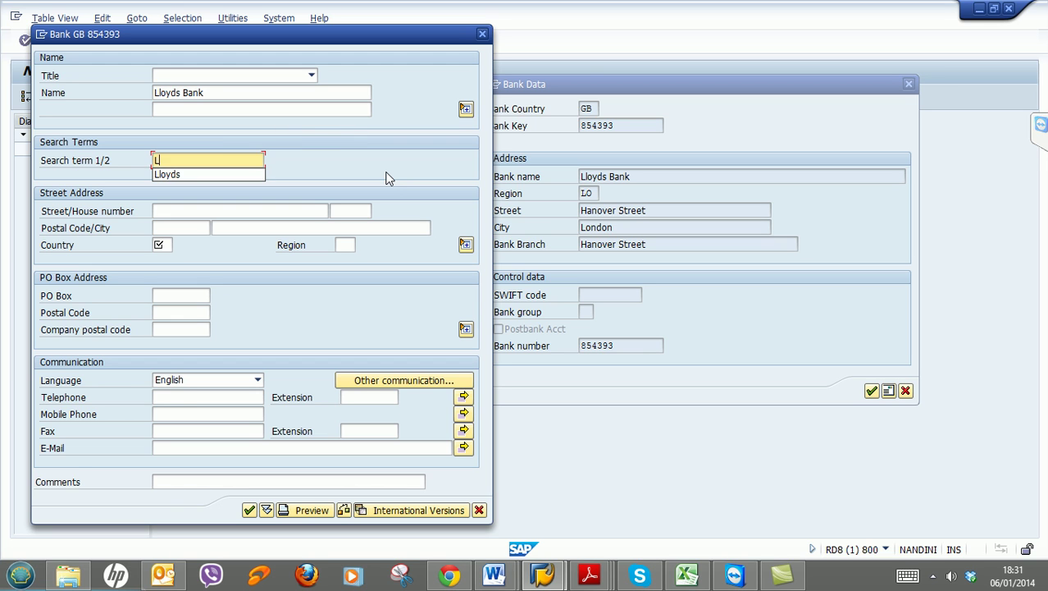
key("Down")
key("Return")
key("Tab")
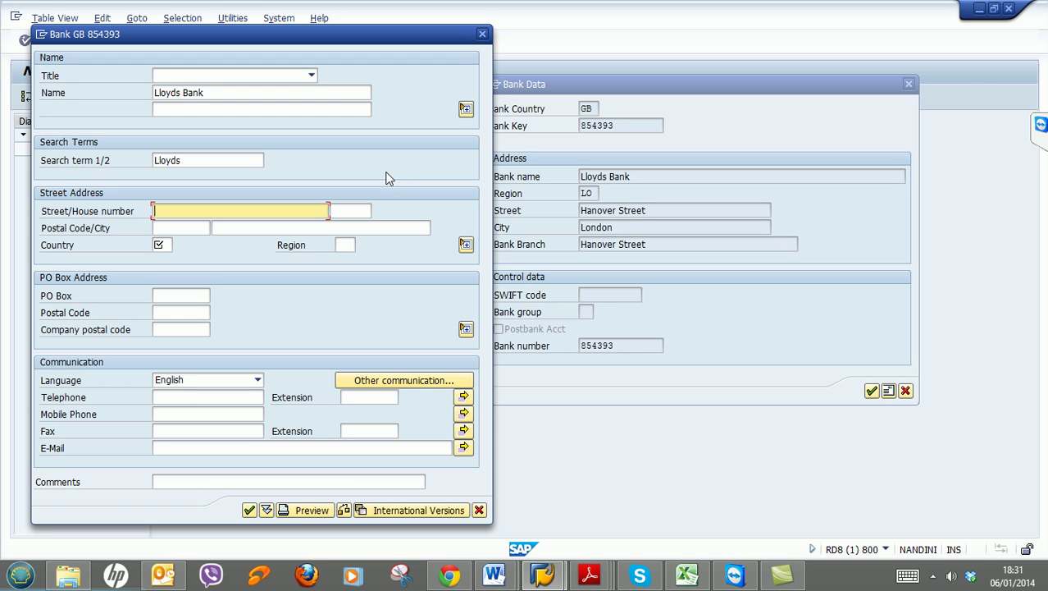
type("Ha")
type("nover Street")
key("Tab")
type("50")
key("Tab")
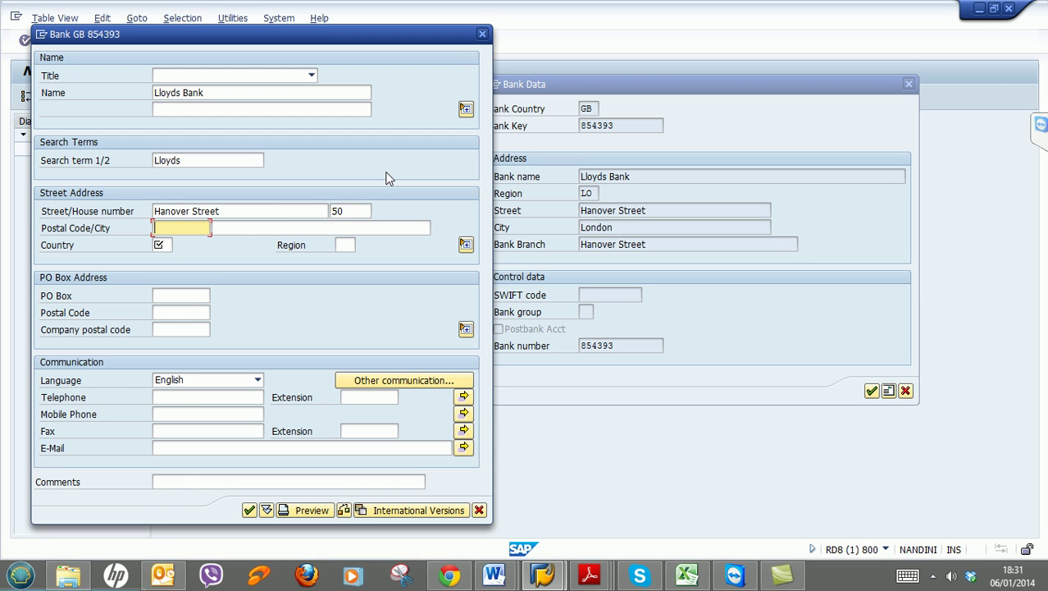
Fill in the postal code, city London, country GB and region LO, and confirm the bank's address and bank data
type("HA")
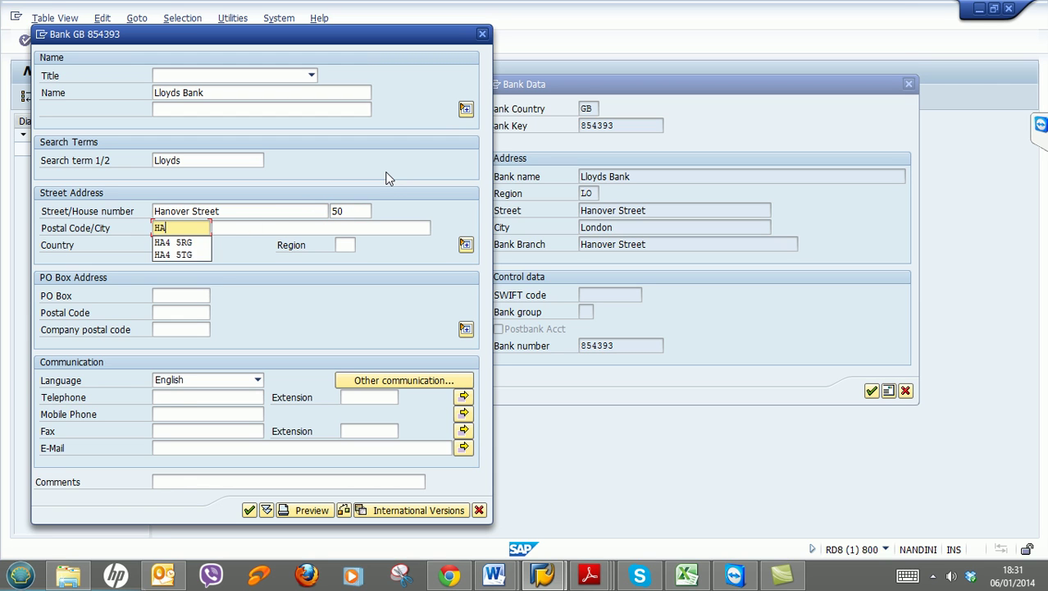
type("5 ")
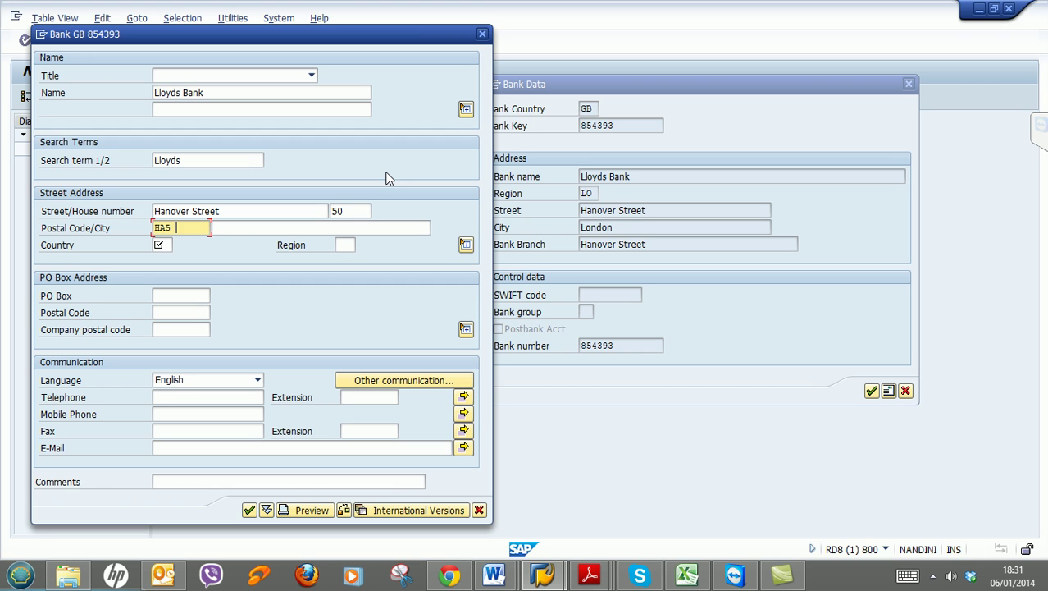
type("7YH")
key("Tab")
type("London")
key("Tab")
type("GB")
key("Tab")
type("LO")
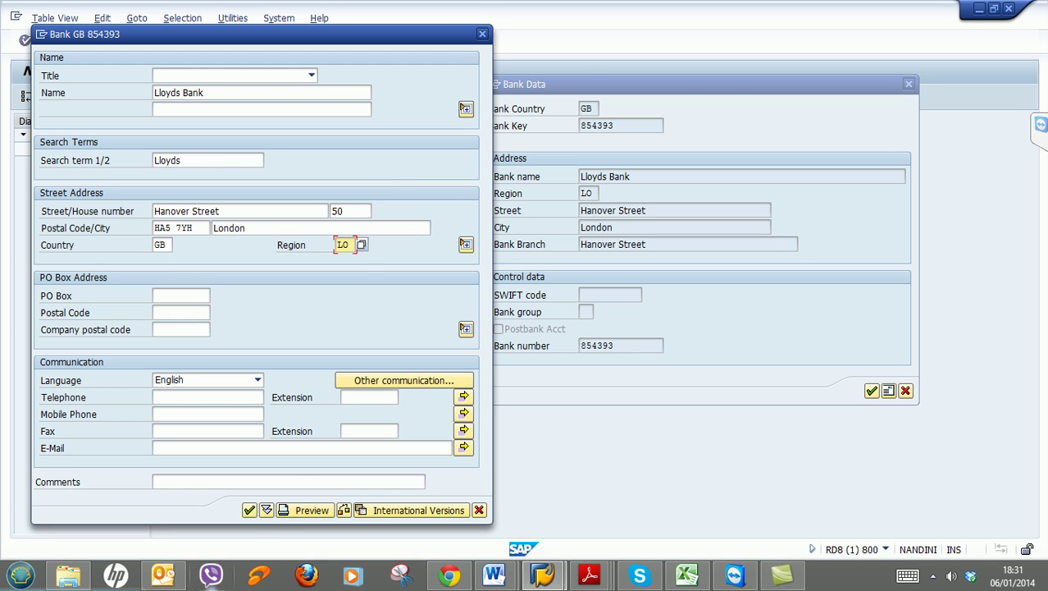
left_click(246, 511)
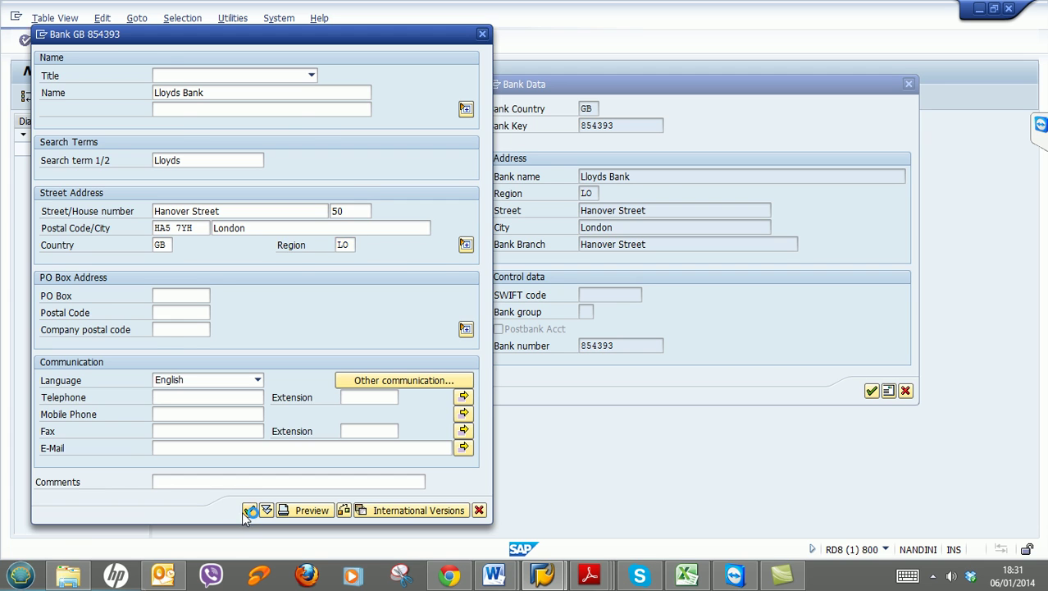
left_click(872, 391)
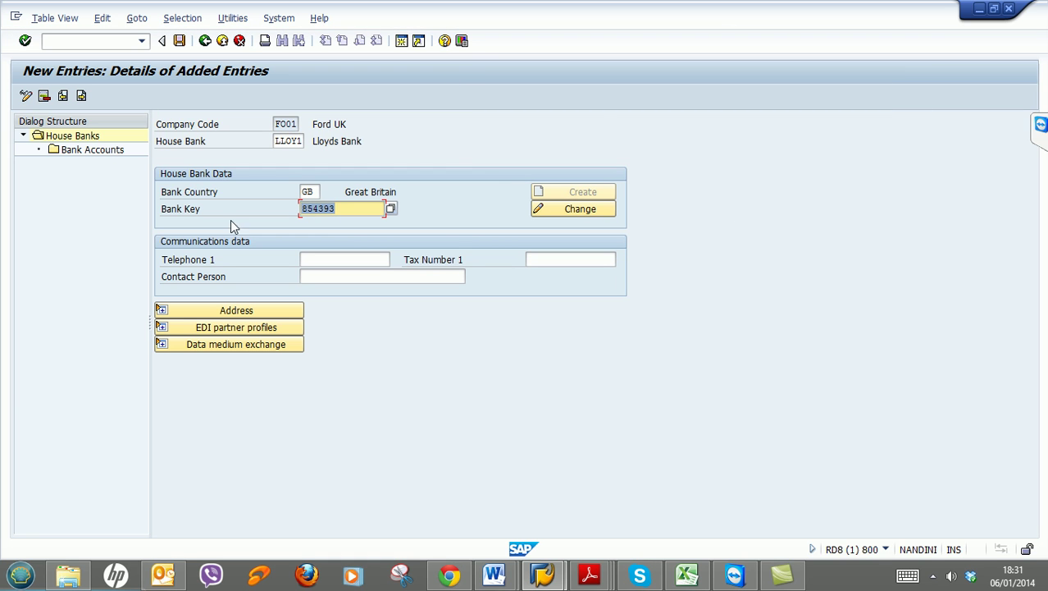
Expand the address section of house bank LLOY1, check its address and control data, and collapse it again
left_click(167, 313)
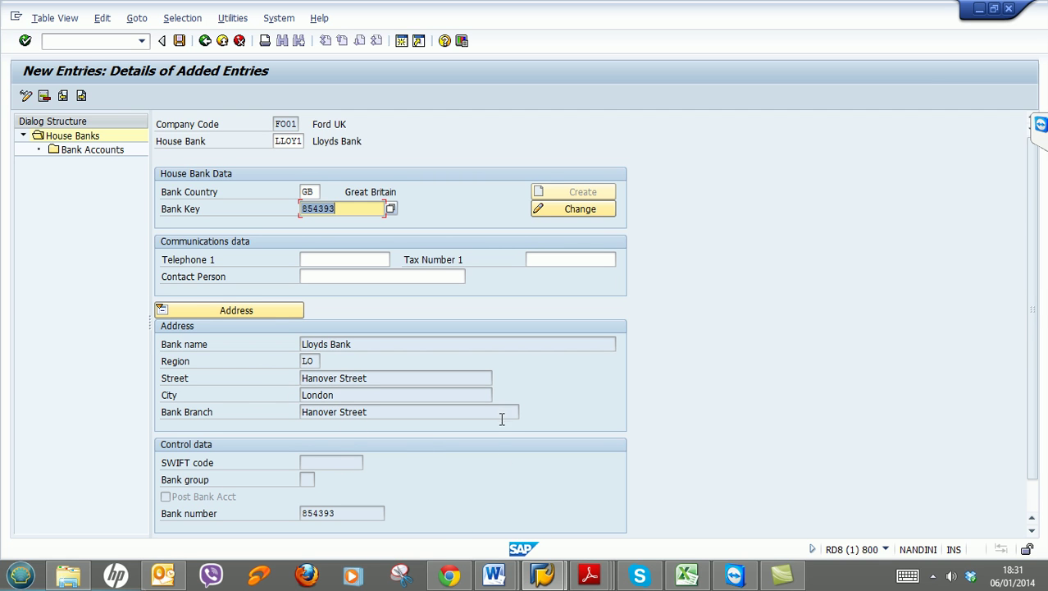
scroll(502, 420, "down", 1)
left_click(160, 276)
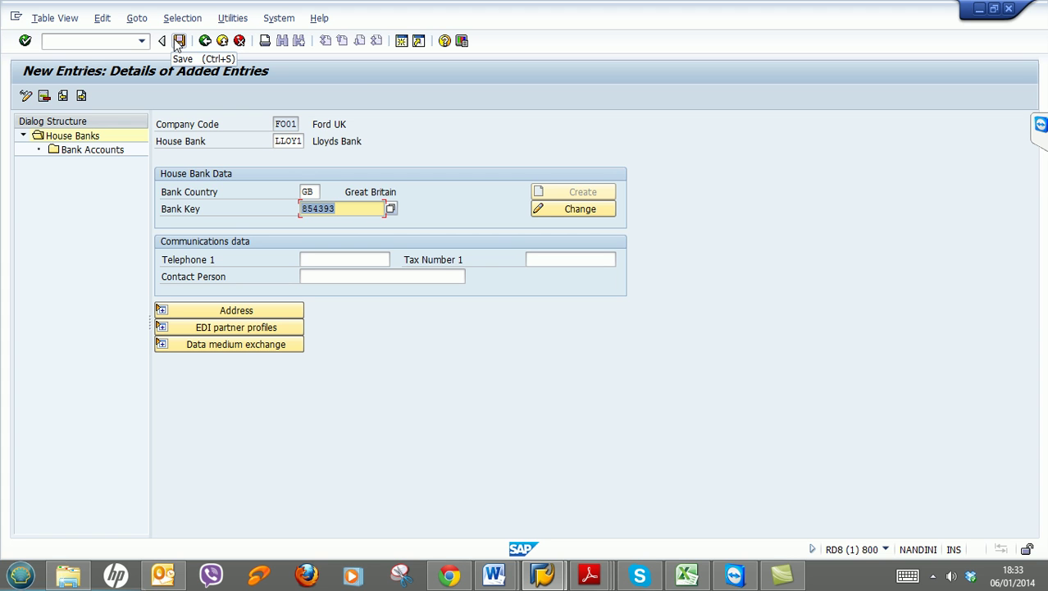
Leave the Country Field Checks transaction in the other session with /n and return to the house bank entry
left_click(552, 578)
mouse_move(623, 509)
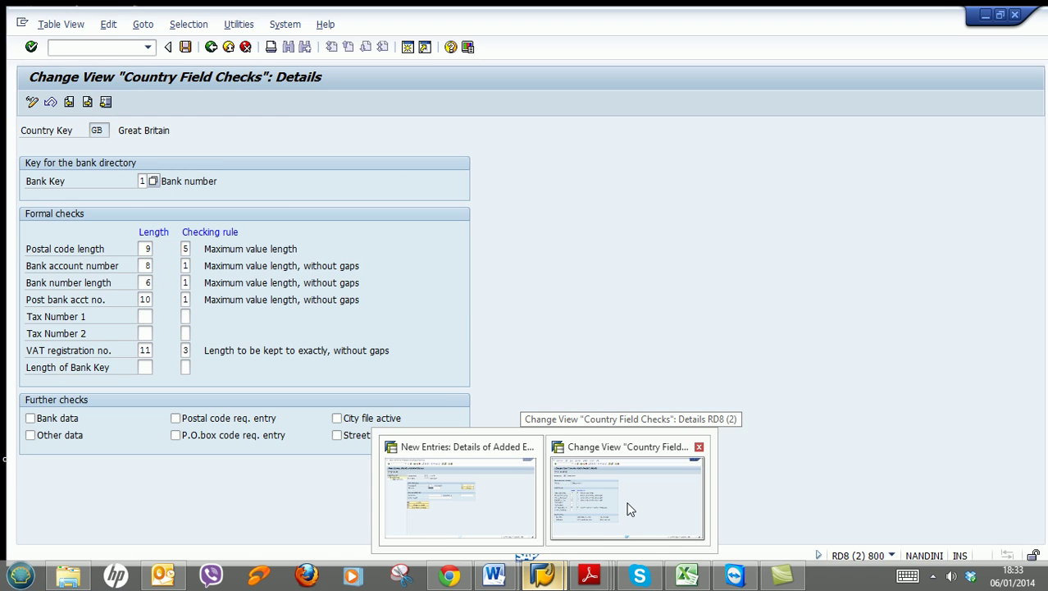
left_click(583, 493)
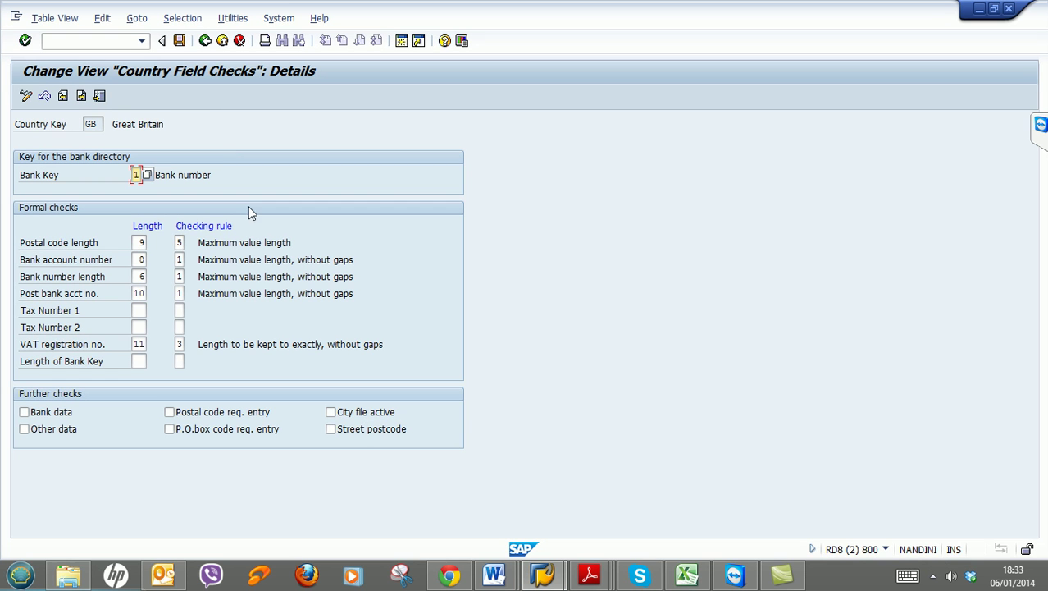
left_click(205, 41)
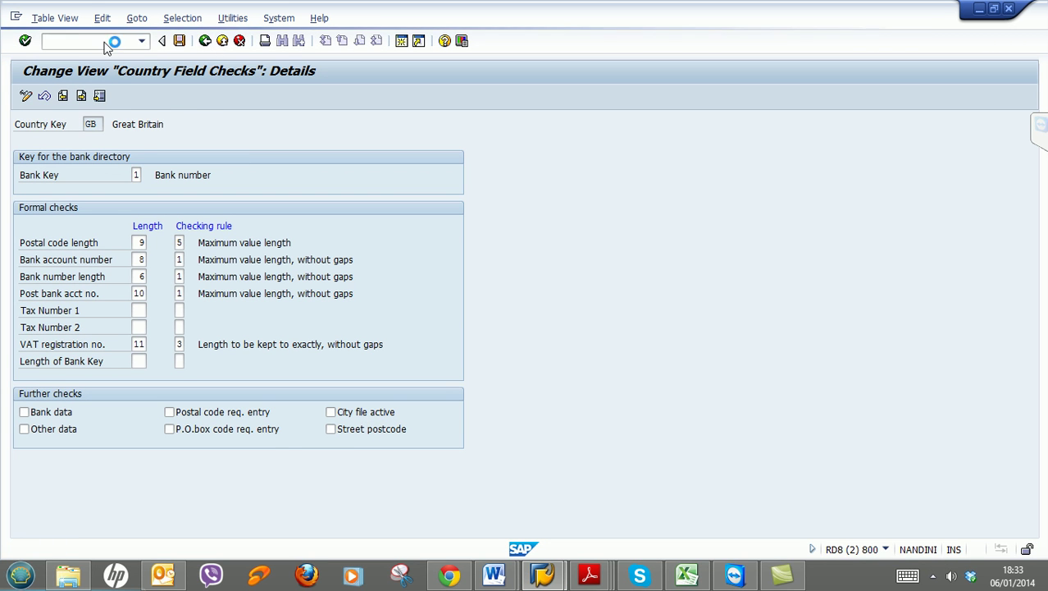
left_click(105, 42)
type("/n")
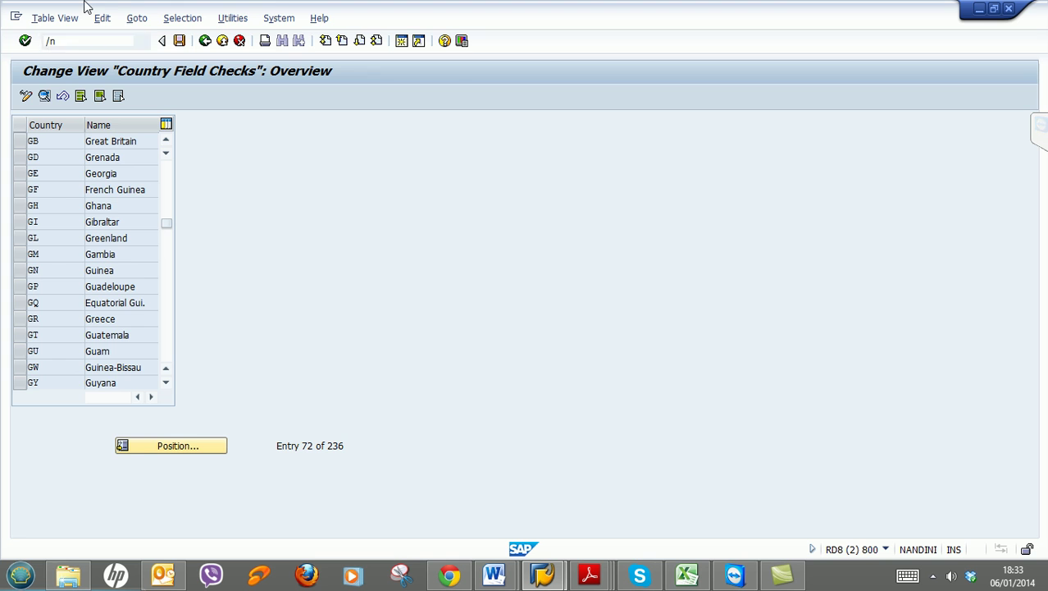
key("Return")
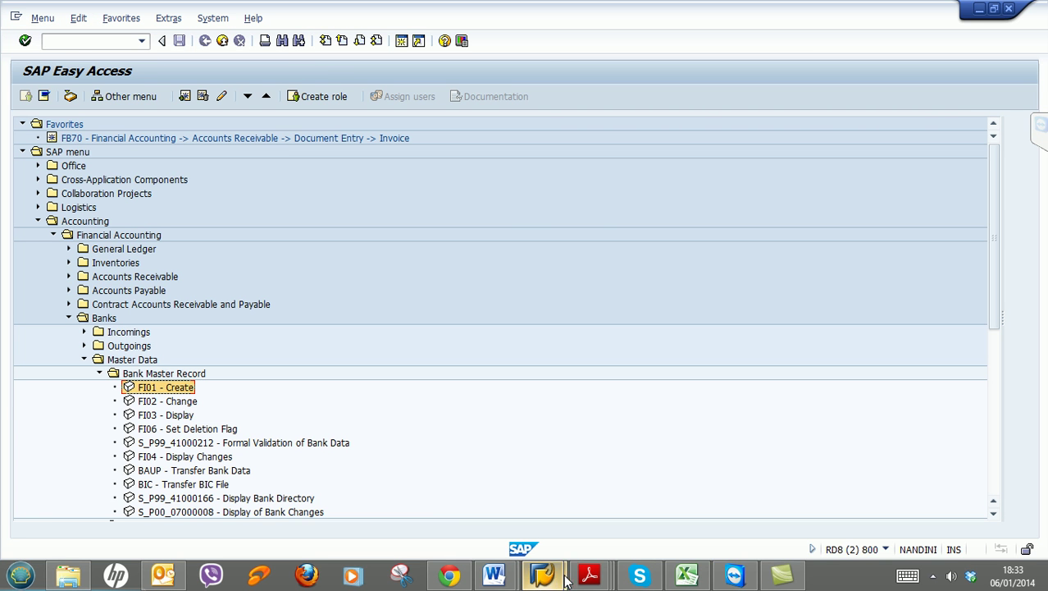
mouse_move(541, 574)
left_click(478, 495)
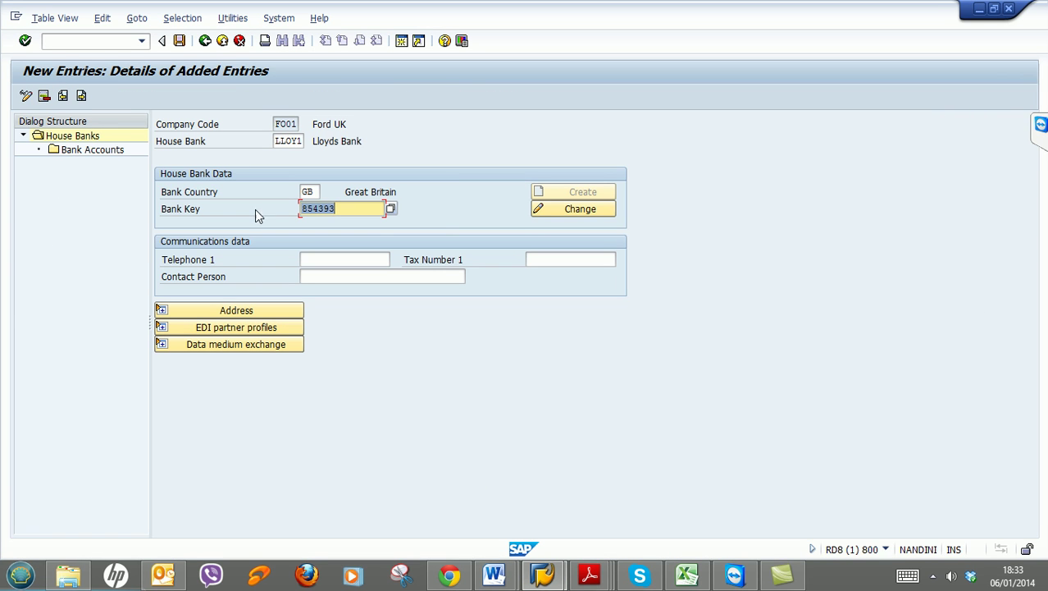
Create a new bank account entry under LLOY1 with account ID CURR and description "Lloyds Bank - Current Account"
left_click(69, 155)
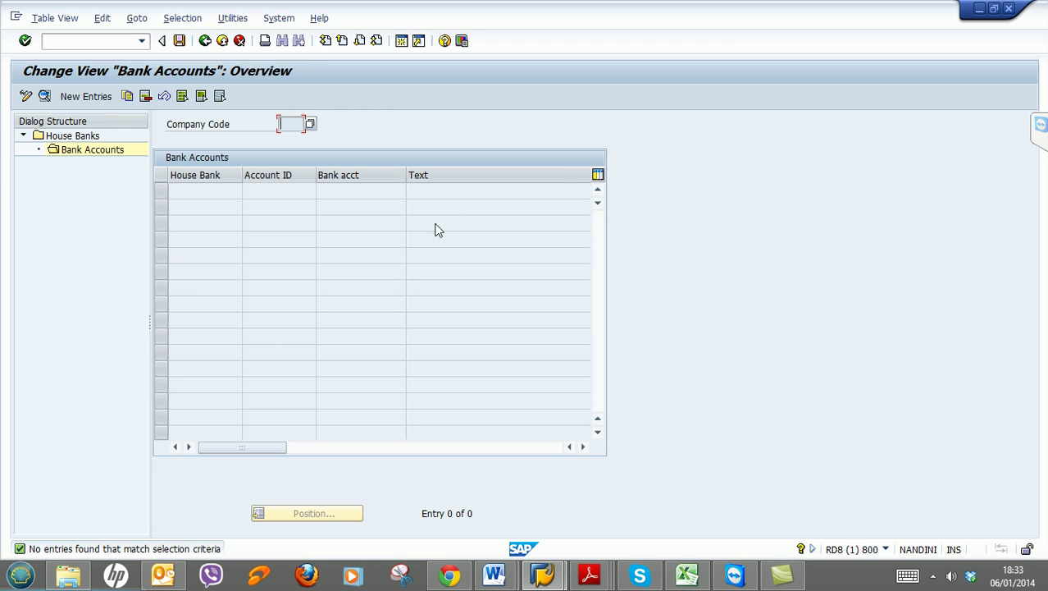
left_click(97, 98)
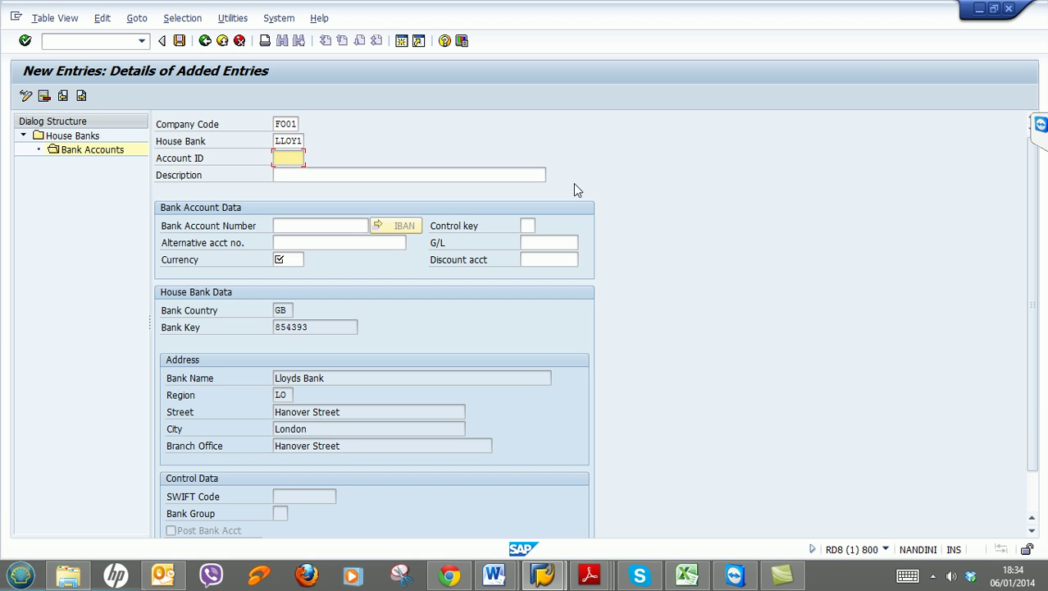
type("C")
key("Down")
key("Return")
key("Tab")
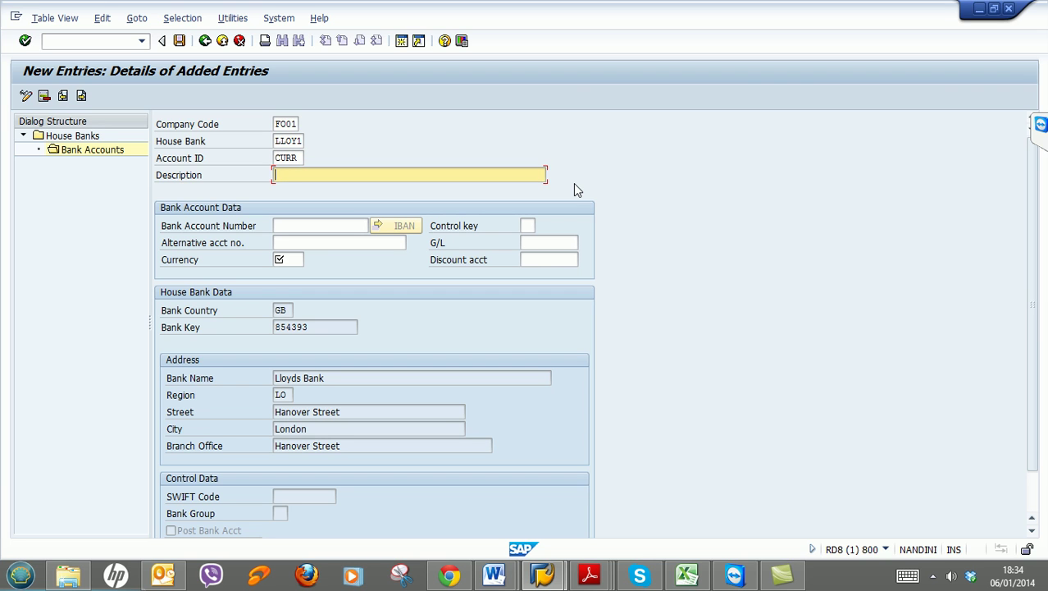
type("L")
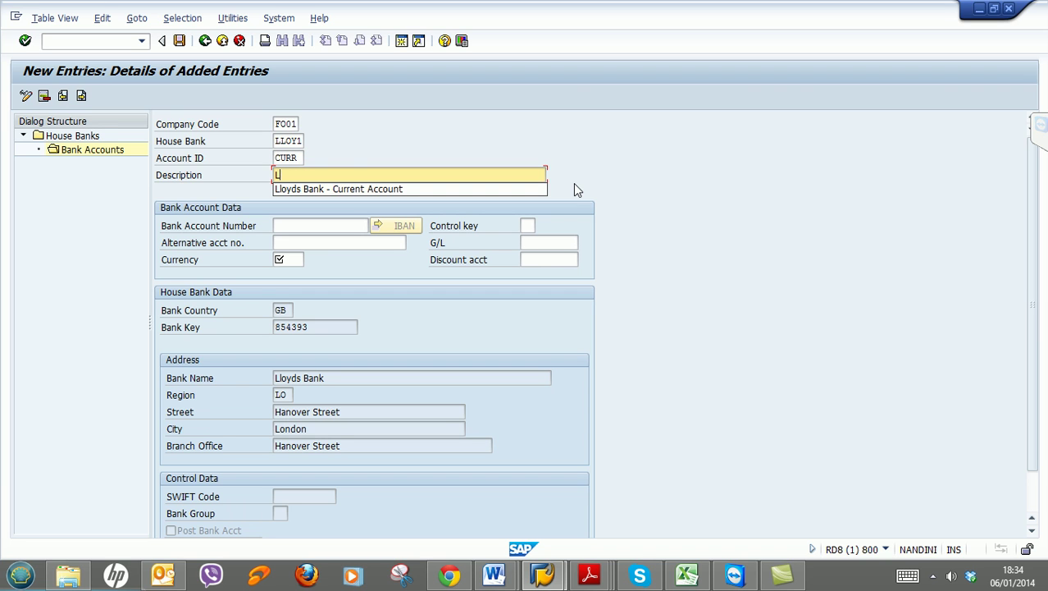
key("Down")
key("Return")
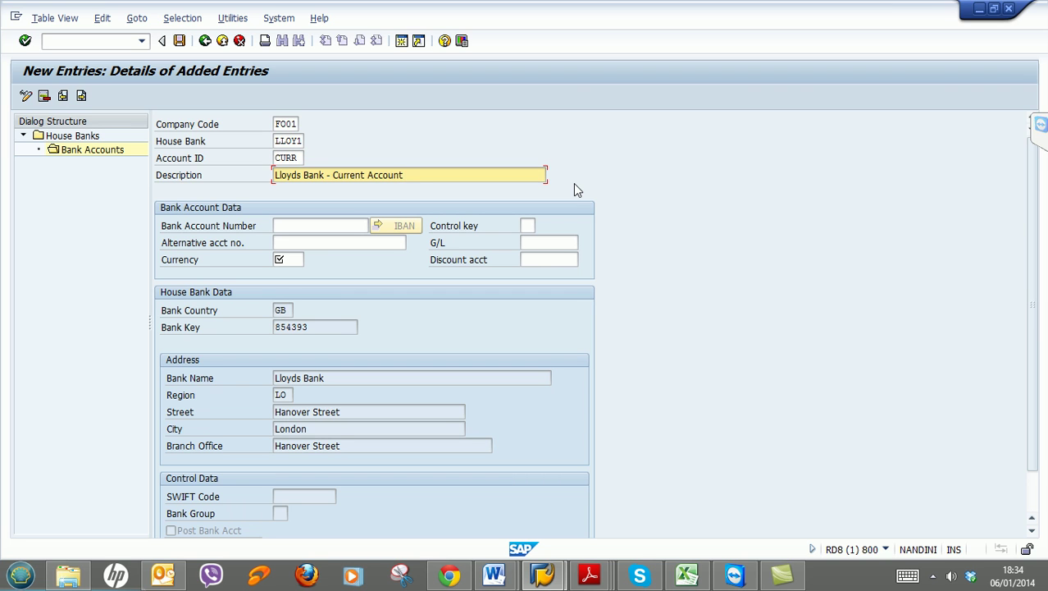
Enter the bank account number and set the account currency to GBP
left_click(308, 225)
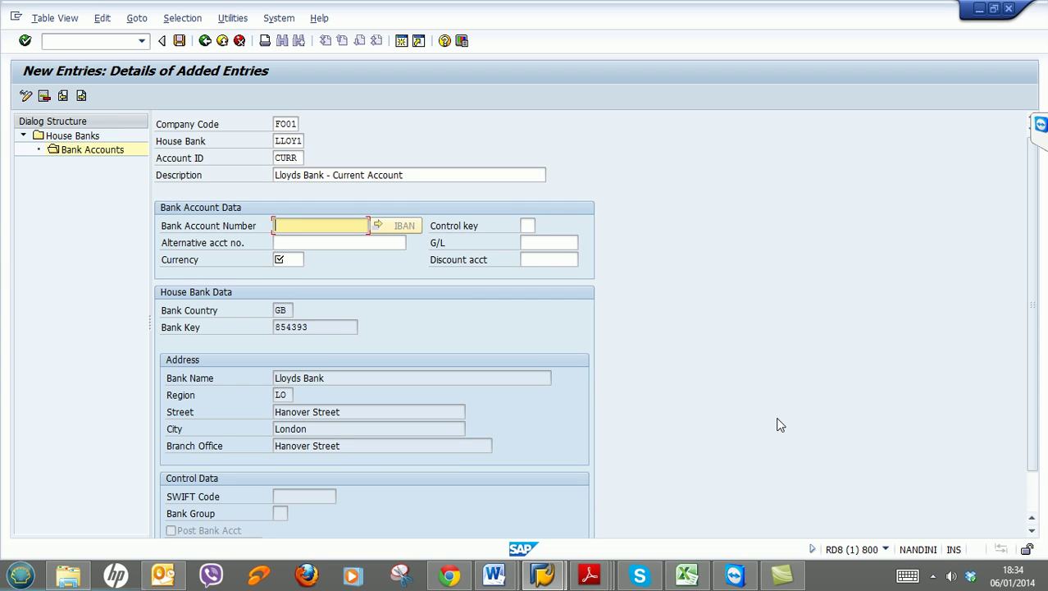
type("06438285")
left_click(279, 259)
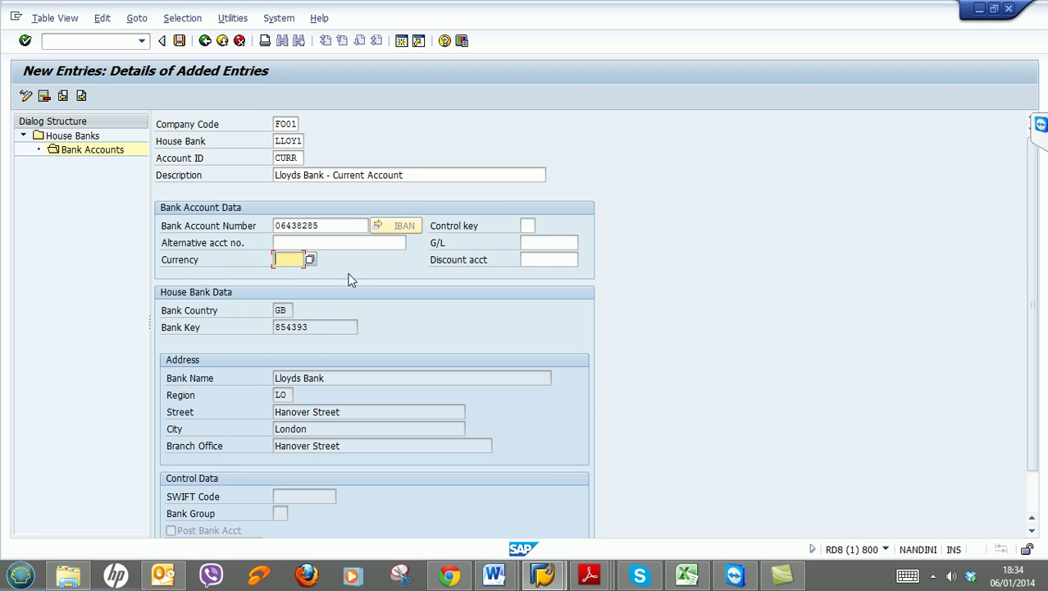
type("GB")
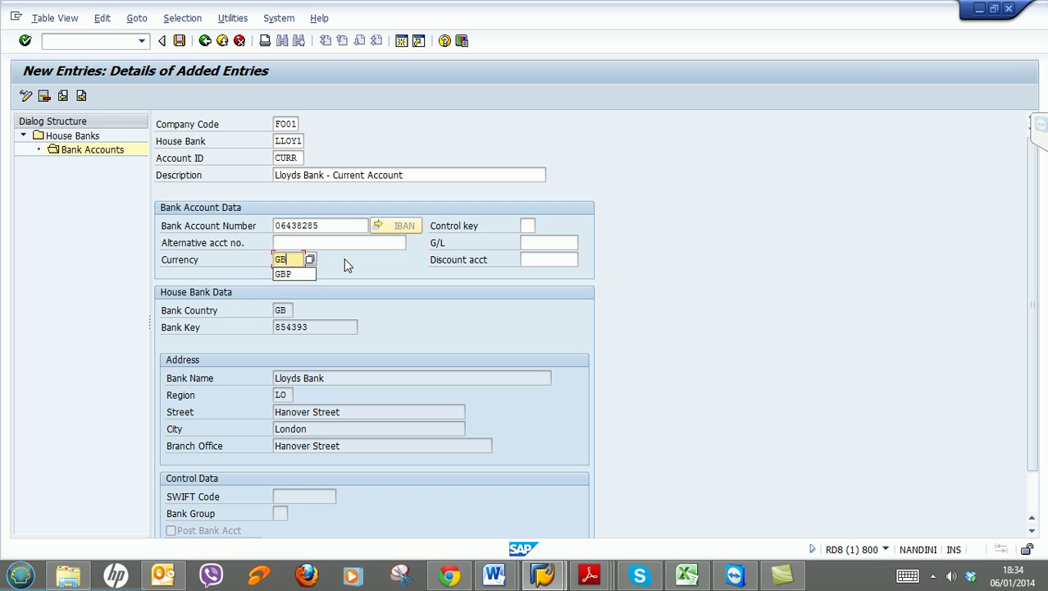
type("P")
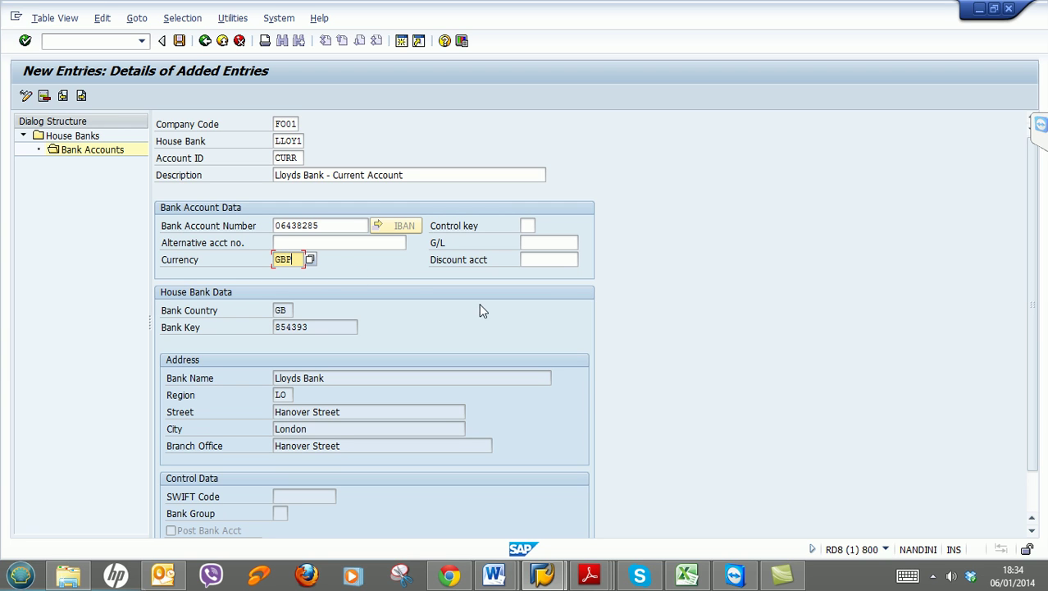
Assign G/L account 1100 (Bank A/C) from chart of accounts FO01 to the bank account
left_click(551, 242)
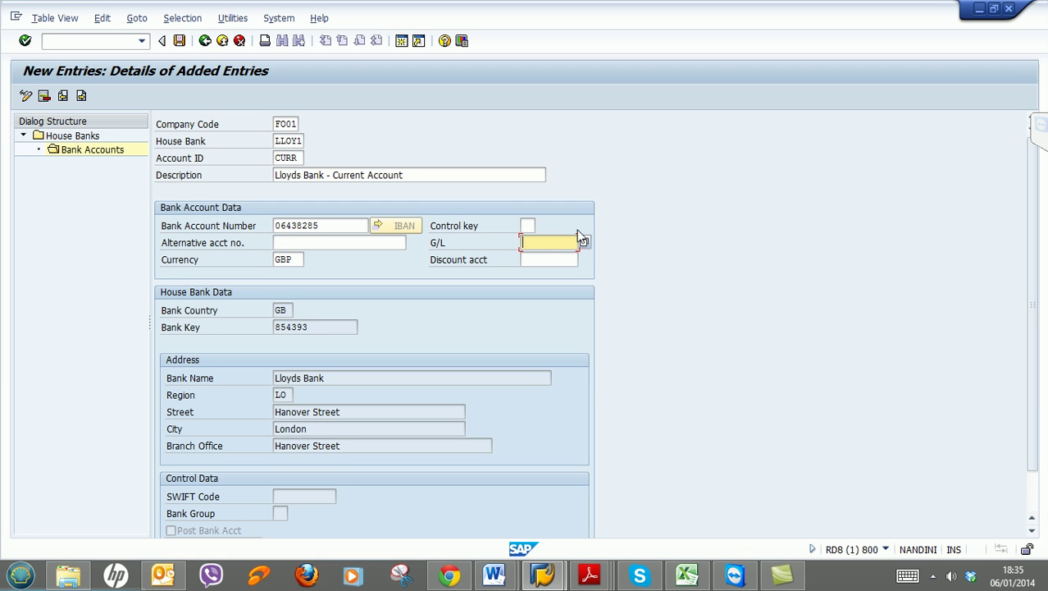
left_click(584, 242)
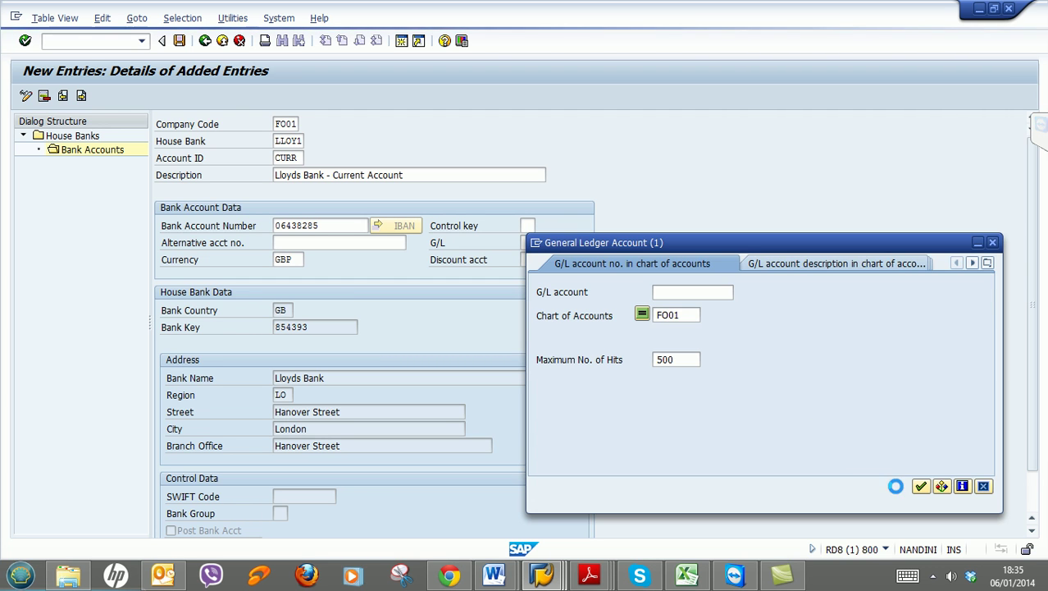
left_click(920, 486)
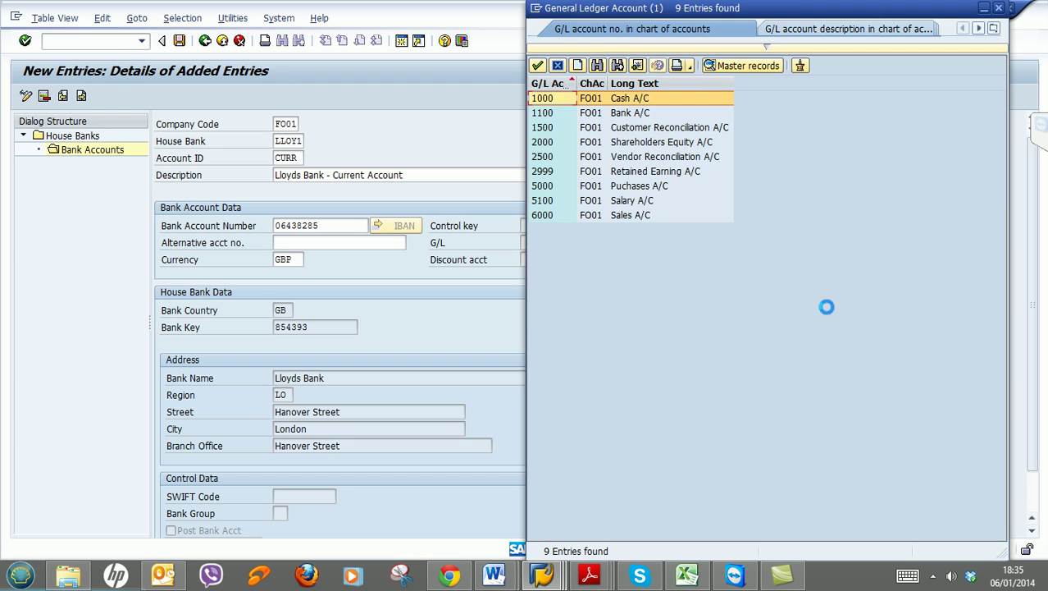
left_click(634, 113)
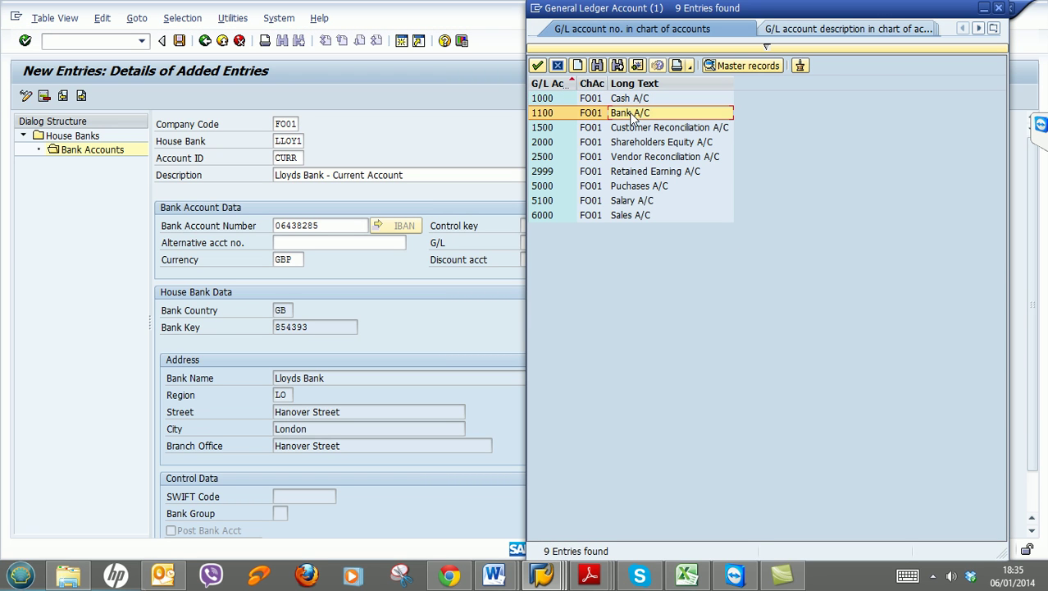
double_click(549, 113)
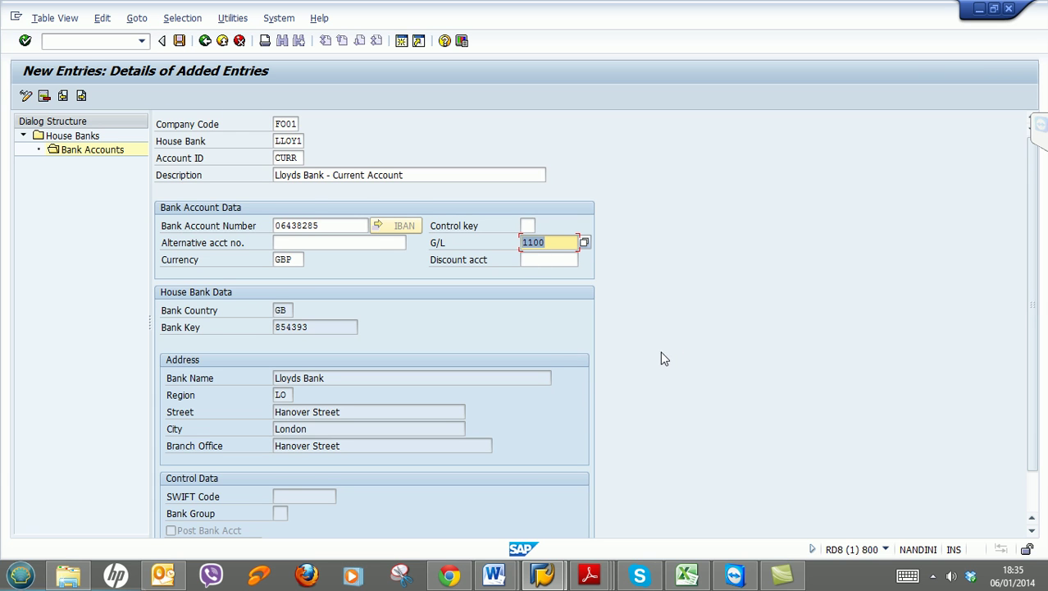
Save the new bank account CURR for house bank LLOY1
scroll(661, 354, "down", 2)
scroll(659, 353, "up", 1)
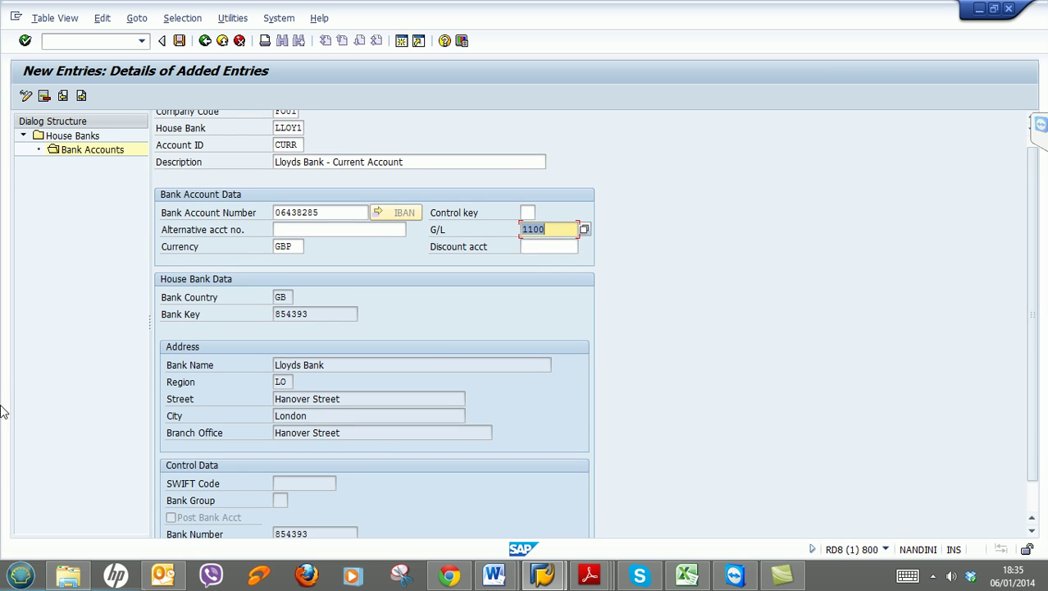
scroll(414, 348, "up", 1)
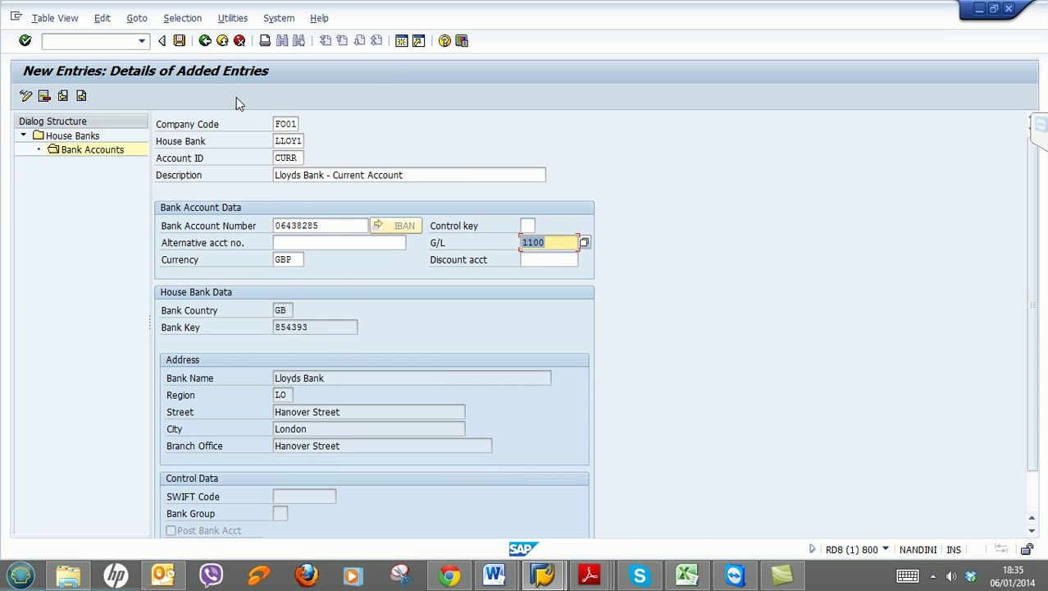
left_click(178, 42)
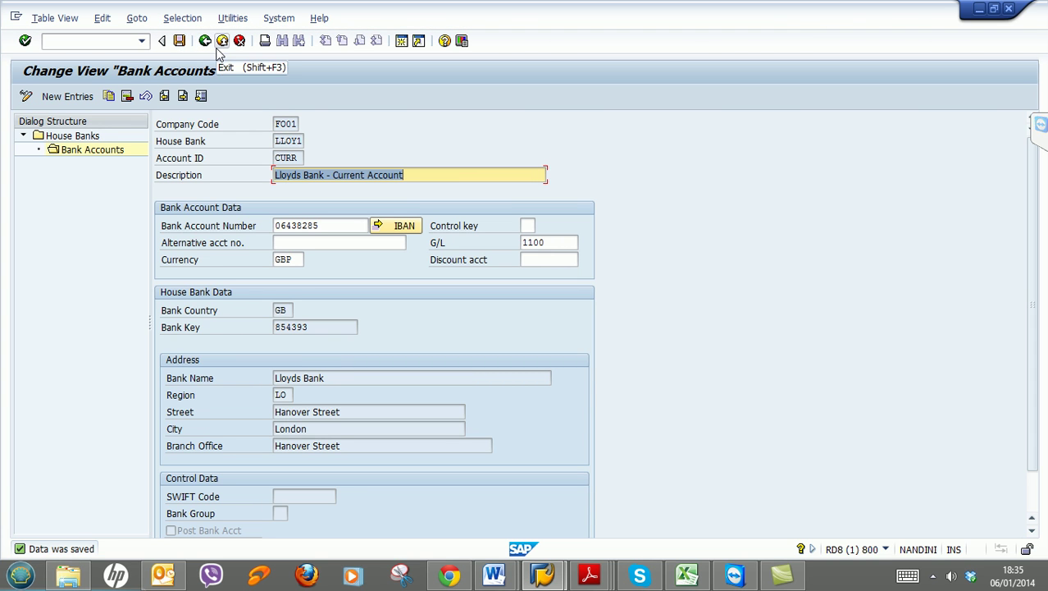
Open the Display Bank transaction FI03 in the other session and enter bank country GB
left_click(280, 145)
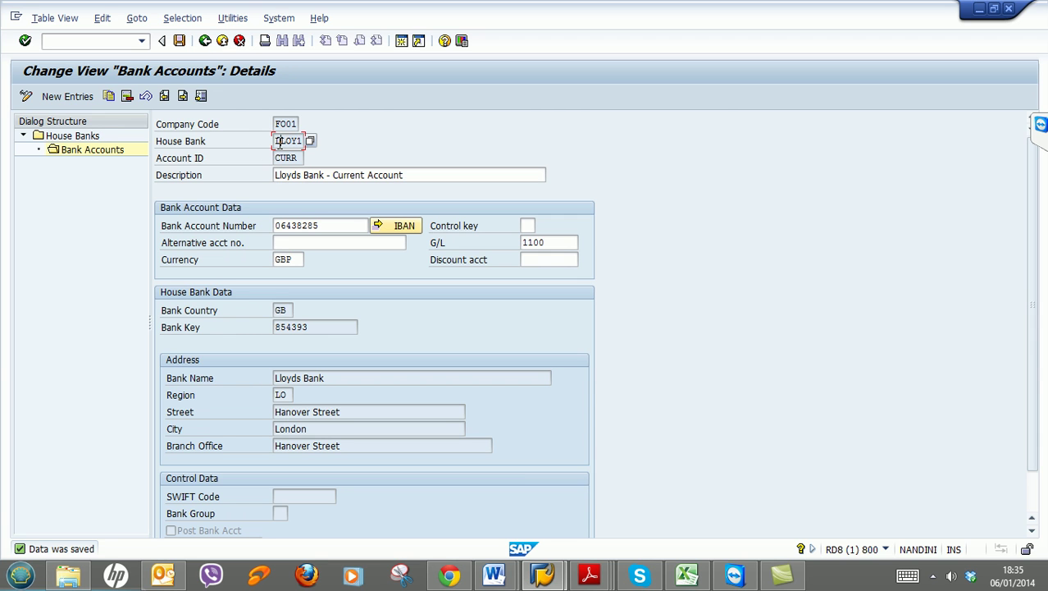
double_click(277, 141)
left_click(542, 576)
left_click(612, 525)
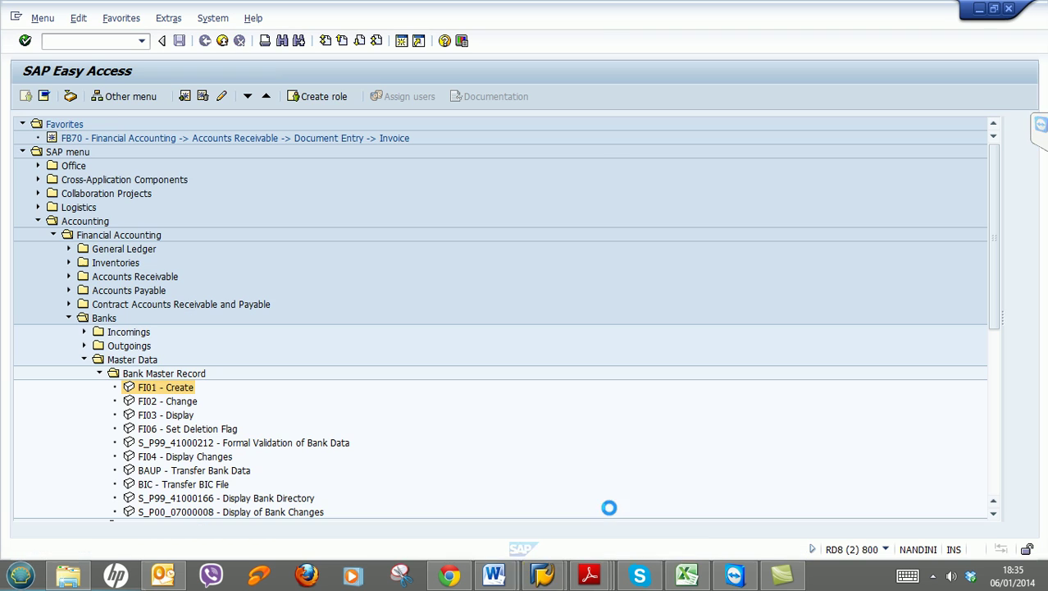
left_click(164, 402)
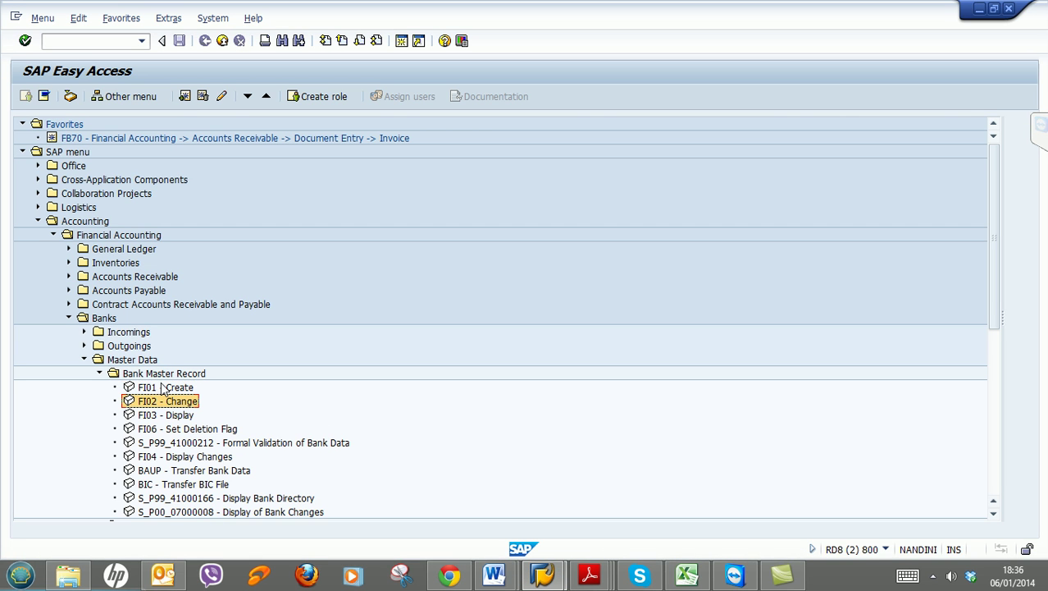
left_click(161, 391)
left_click(160, 402)
left_click(162, 417)
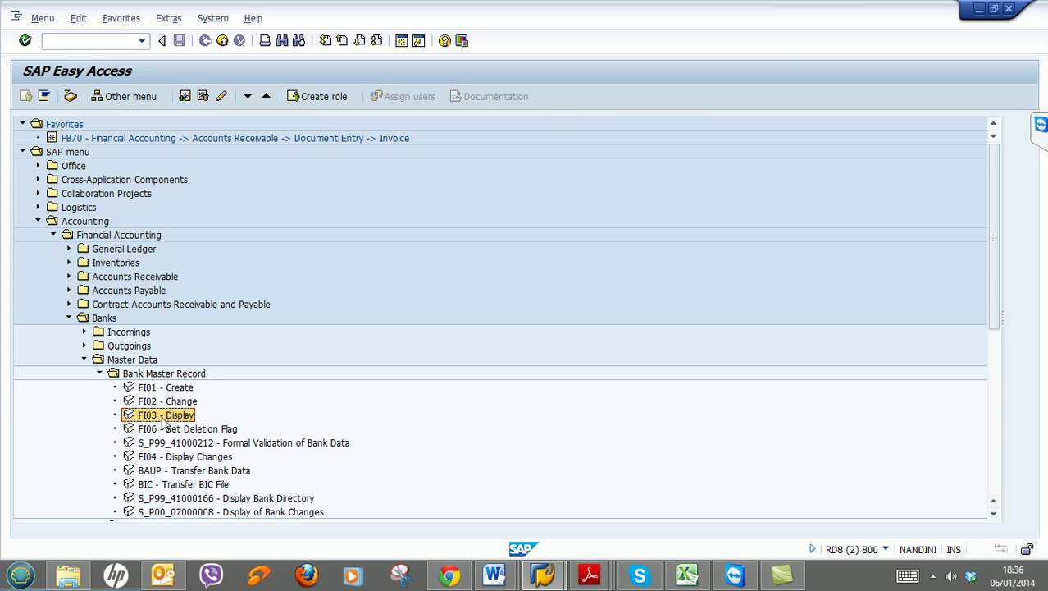
double_click(163, 419)
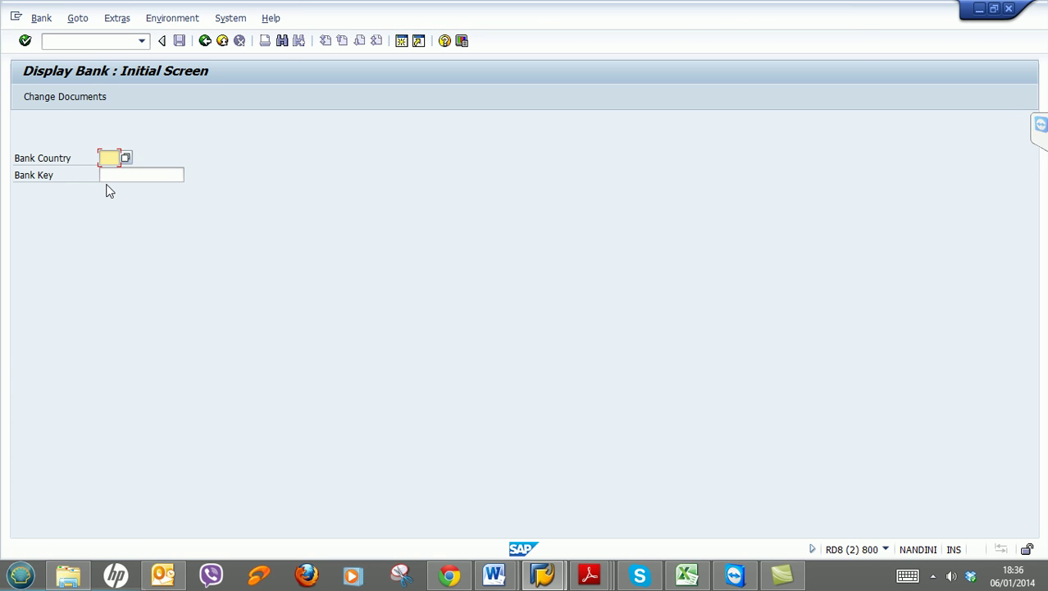
type("GB")
key("Tab")
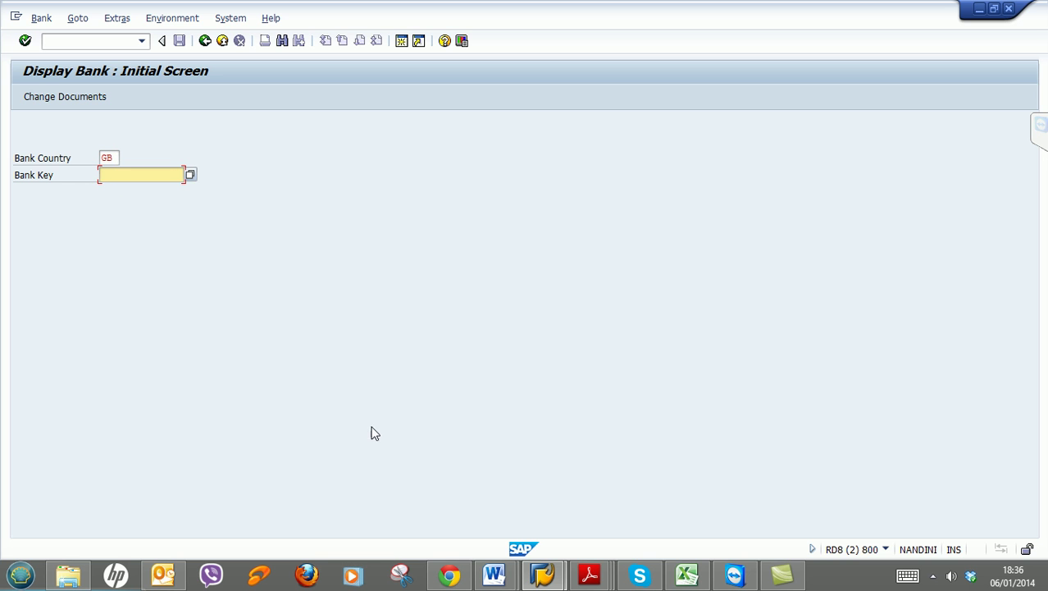
Copy the bank key from the house bank data in the first session and display that GB bank in FI03
mouse_move(563, 580)
left_click(476, 492)
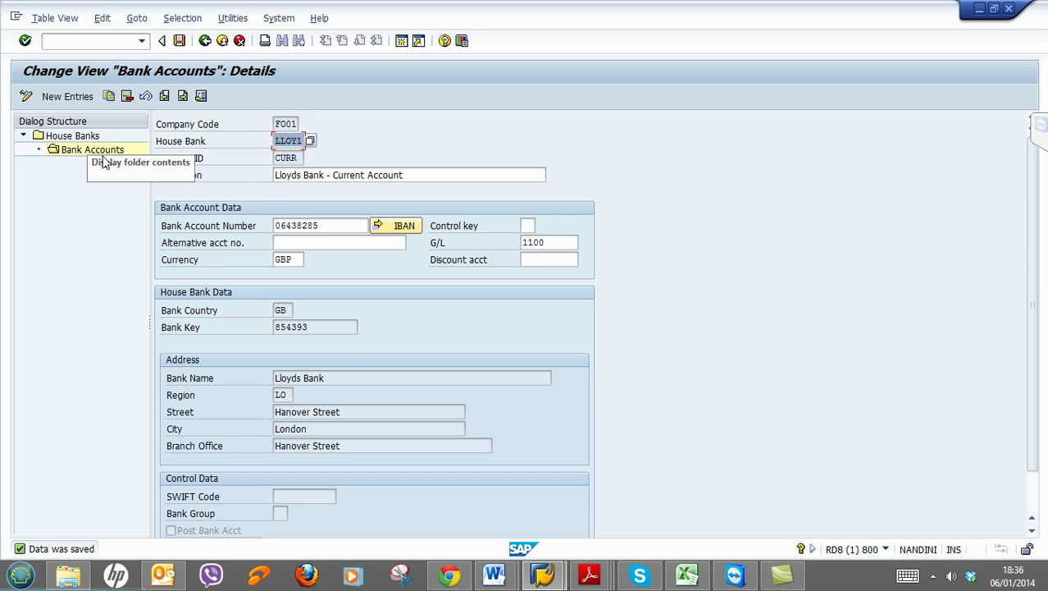
left_click_drag(315, 324, 233, 319)
key("ctrl+c")
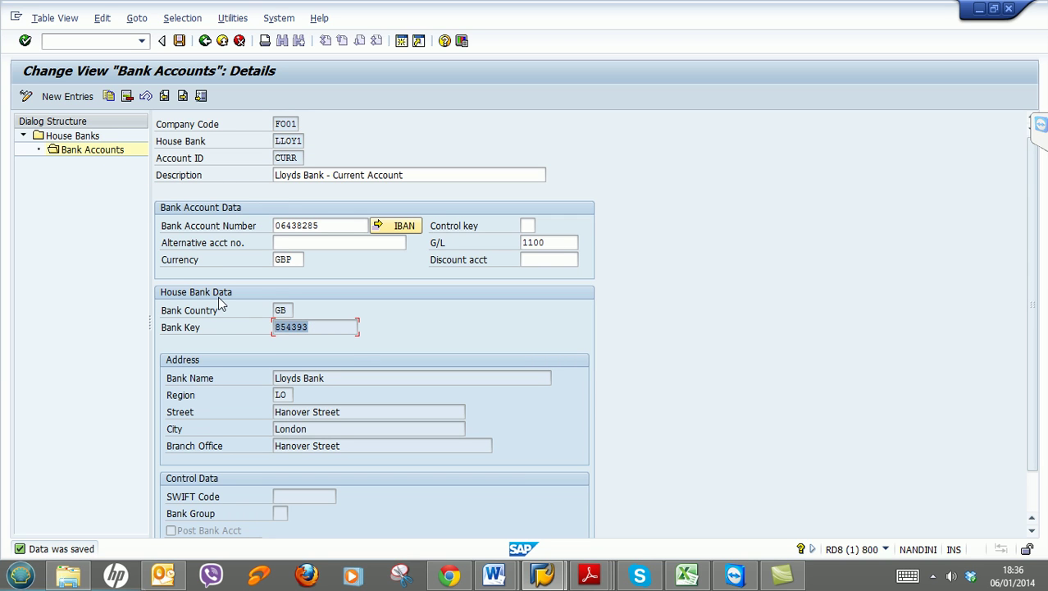
left_click(219, 298)
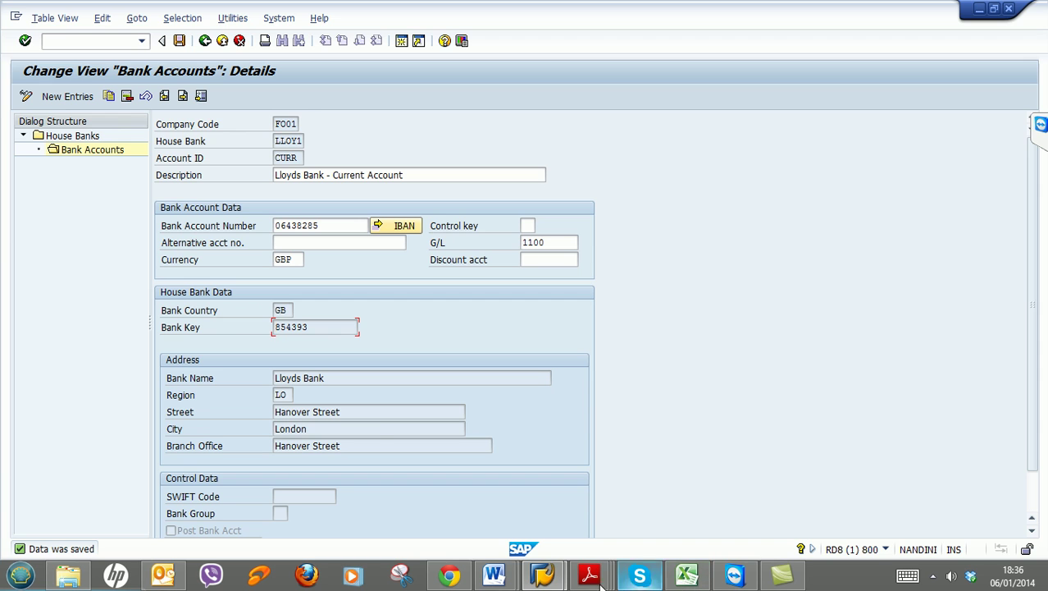
left_click(541, 577)
left_click(605, 510)
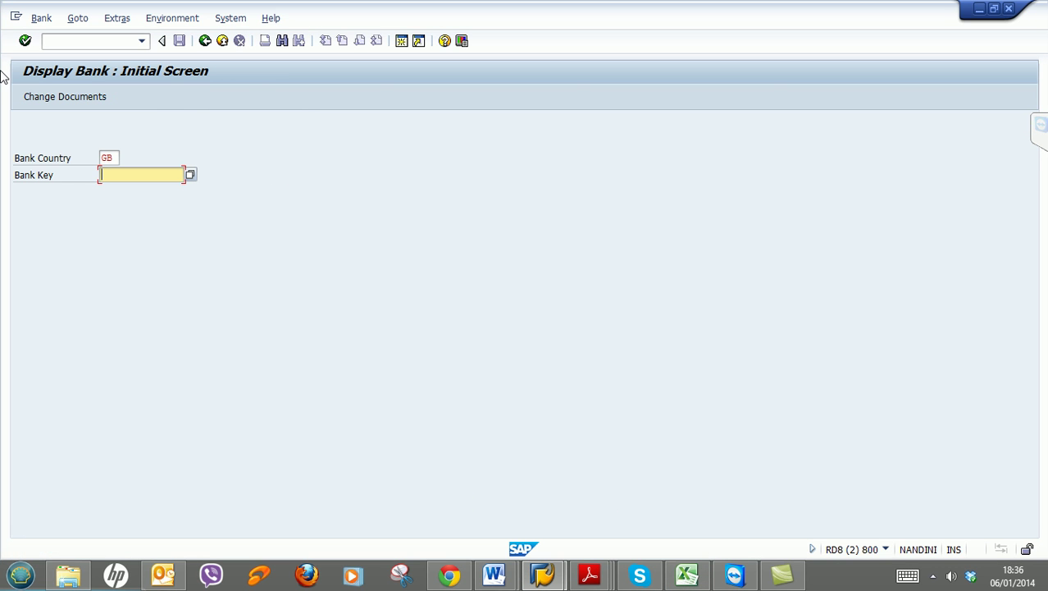
key("ctrl+v")
key("Return")
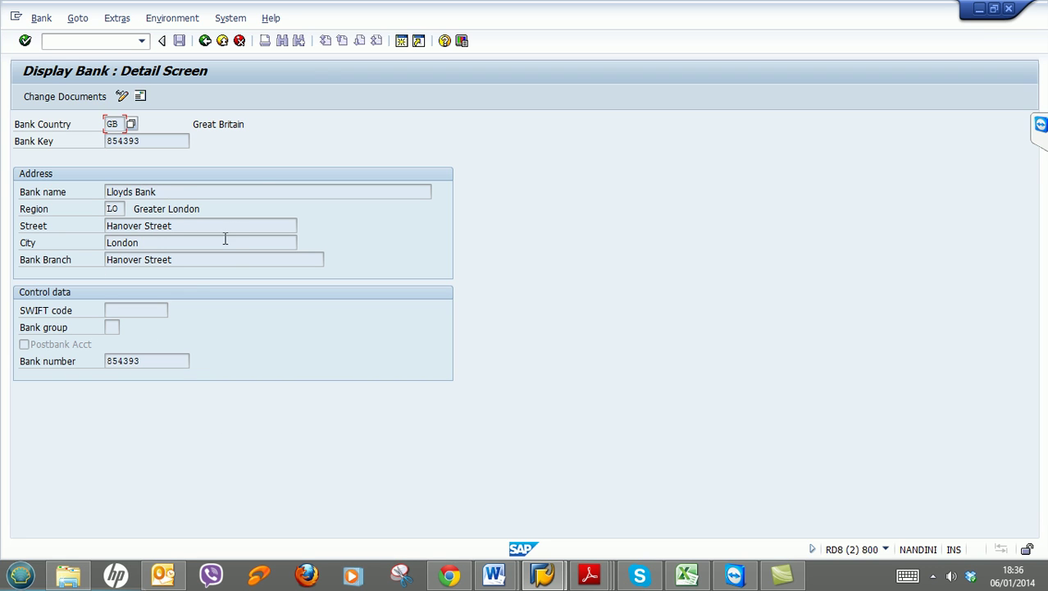
View the bank's address details, close them, switch the bank record to change mode and minimise that session
left_click(140, 96)
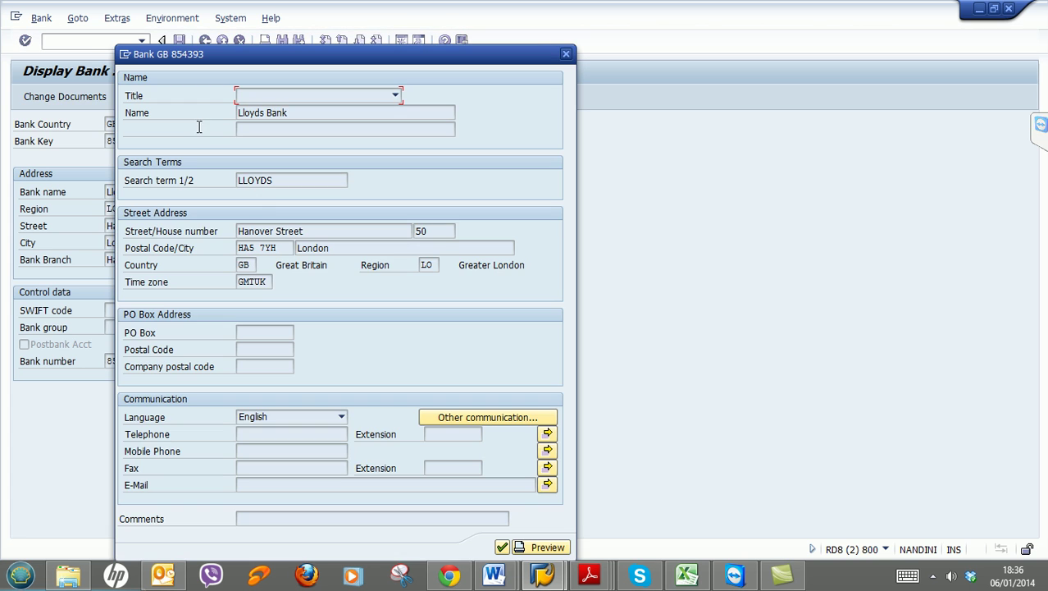
left_click_drag(482, 61, 749, 41)
left_click(833, 30)
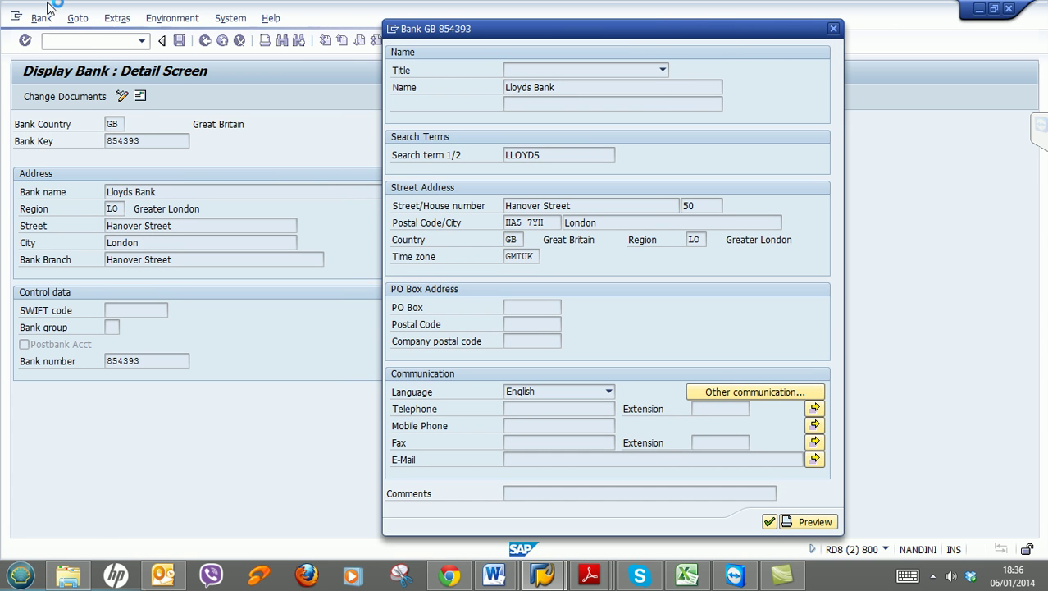
left_click(121, 96)
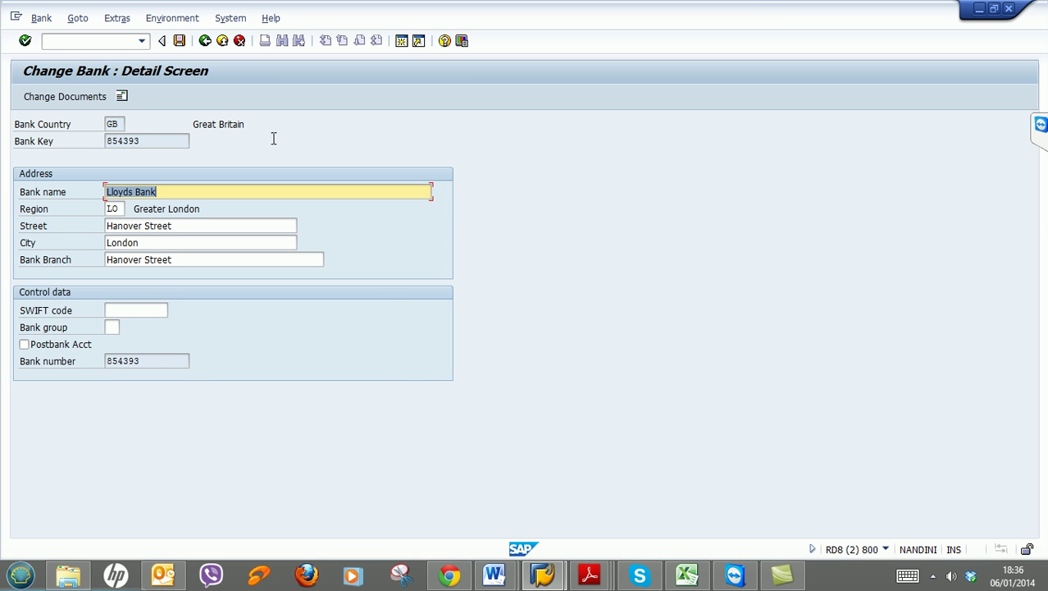
left_click(980, 9)
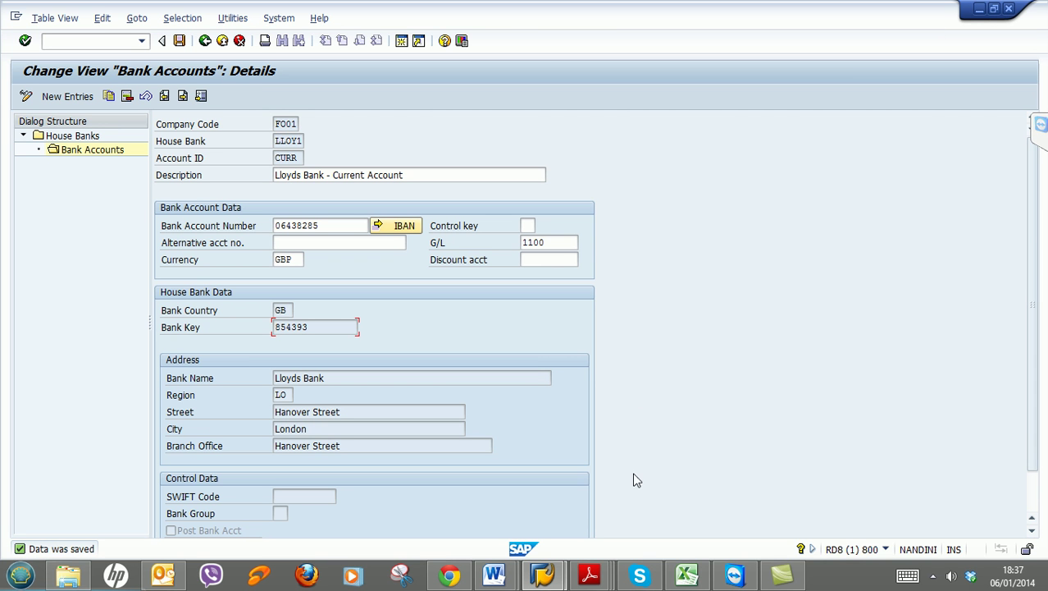
Switch to the SAP FICO Training Plan in Word and examine the topics under section 4, Document Control
mouse_move(508, 576)
left_click(567, 521)
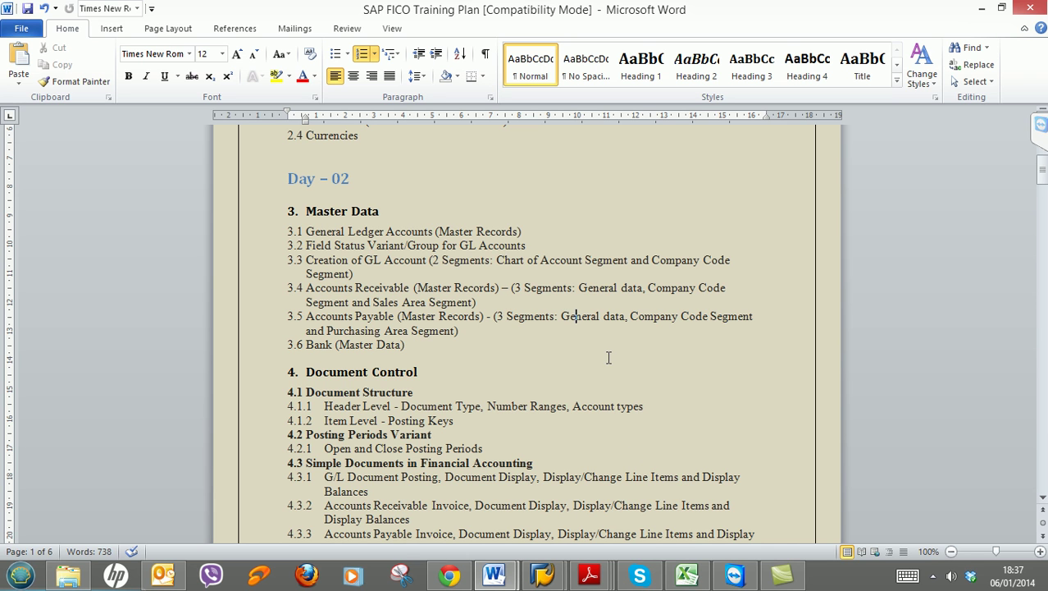
scroll(608, 358, "down", 3)
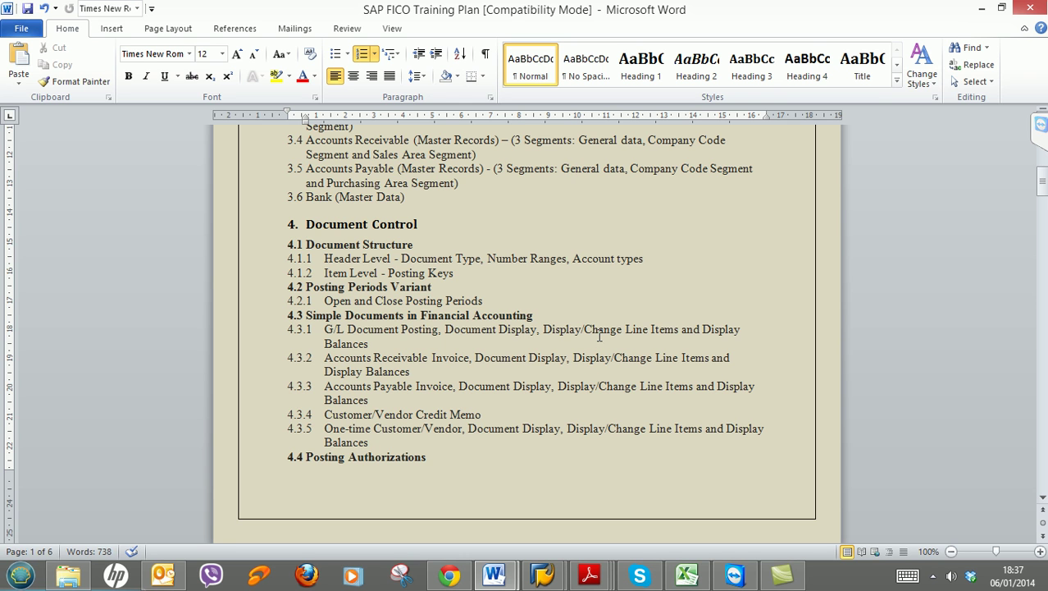
scroll(600, 336, "down", 1)
scroll(600, 336, "down", 1)
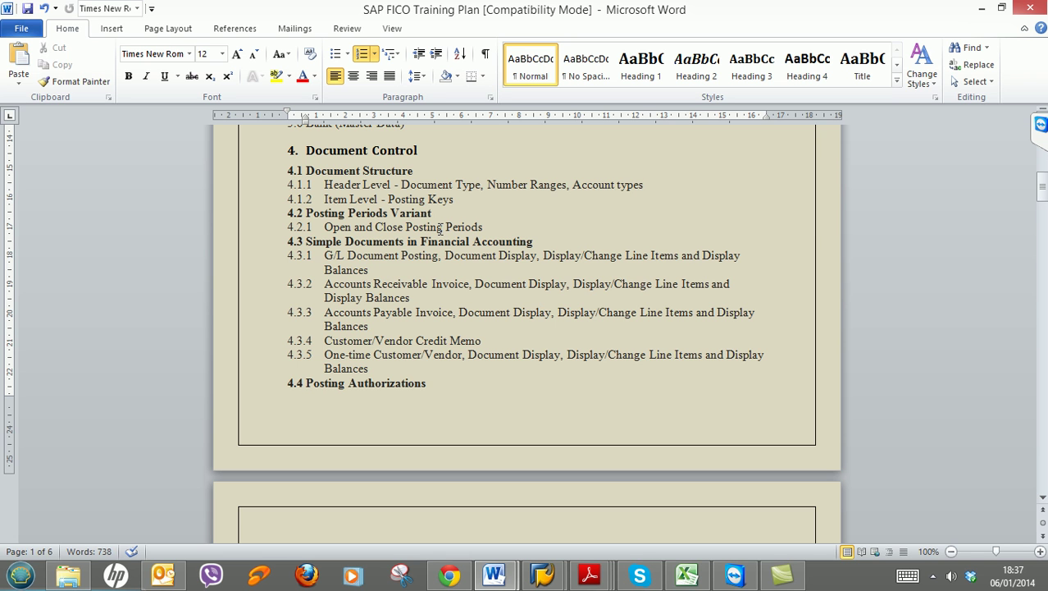
scroll(423, 219, "up", 2)
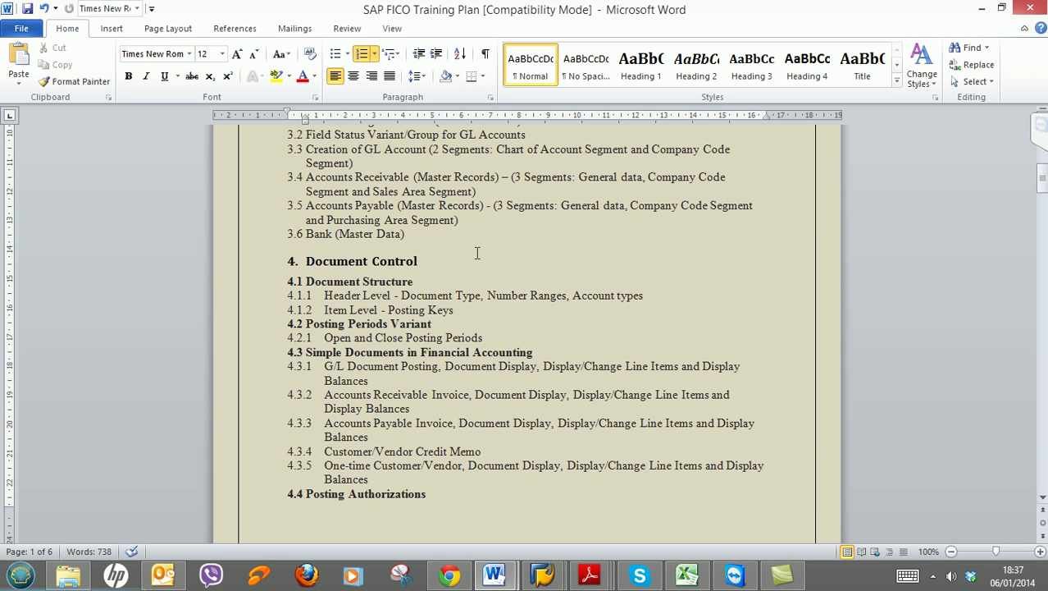
scroll(459, 233, "down", 1)
scroll(459, 232, "down", 1)
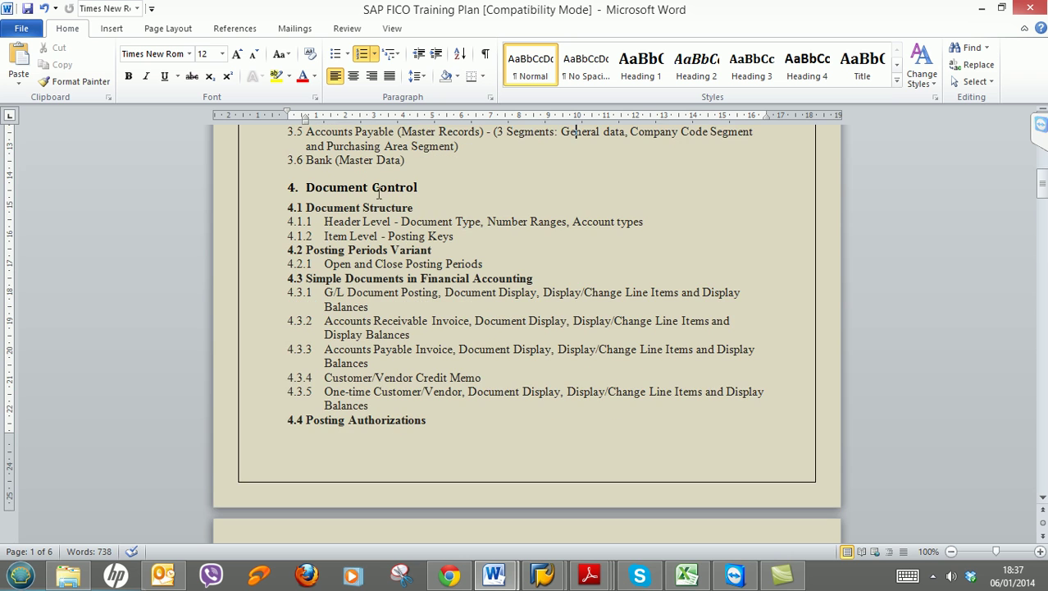
scroll(504, 205, "down", 1)
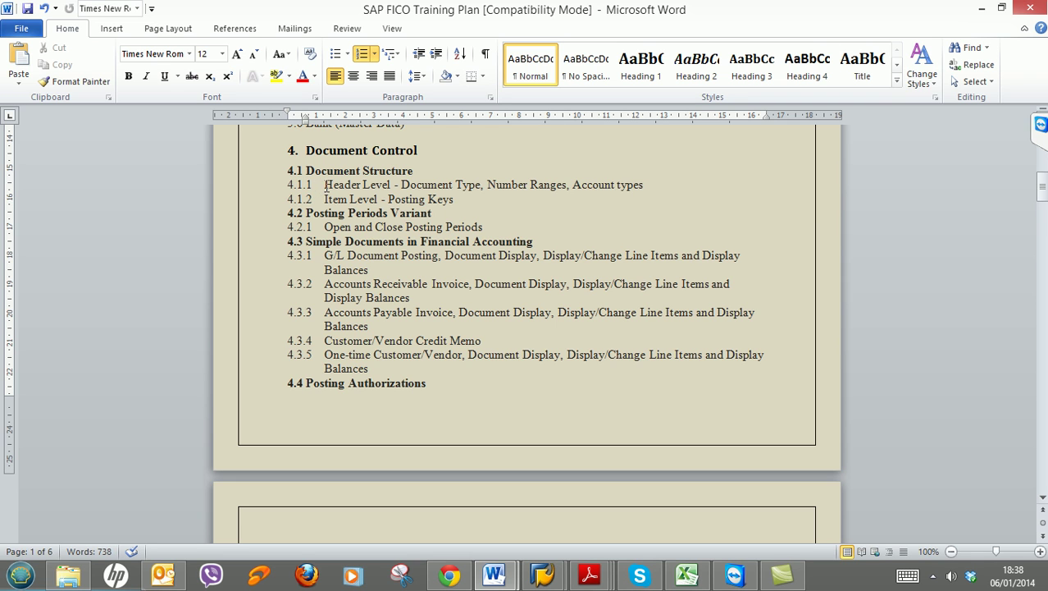
Point out the Header Level and Item Level entries under 4.1 Document Structure by selecting their text
left_click_drag(324, 185, 397, 185)
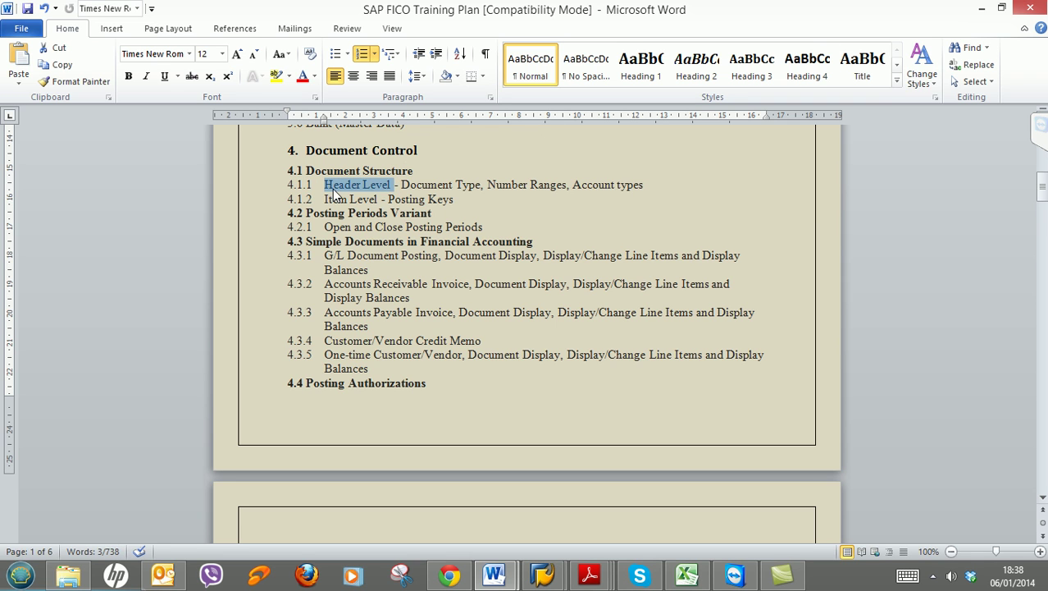
left_click_drag(325, 200, 374, 215)
left_click(371, 200)
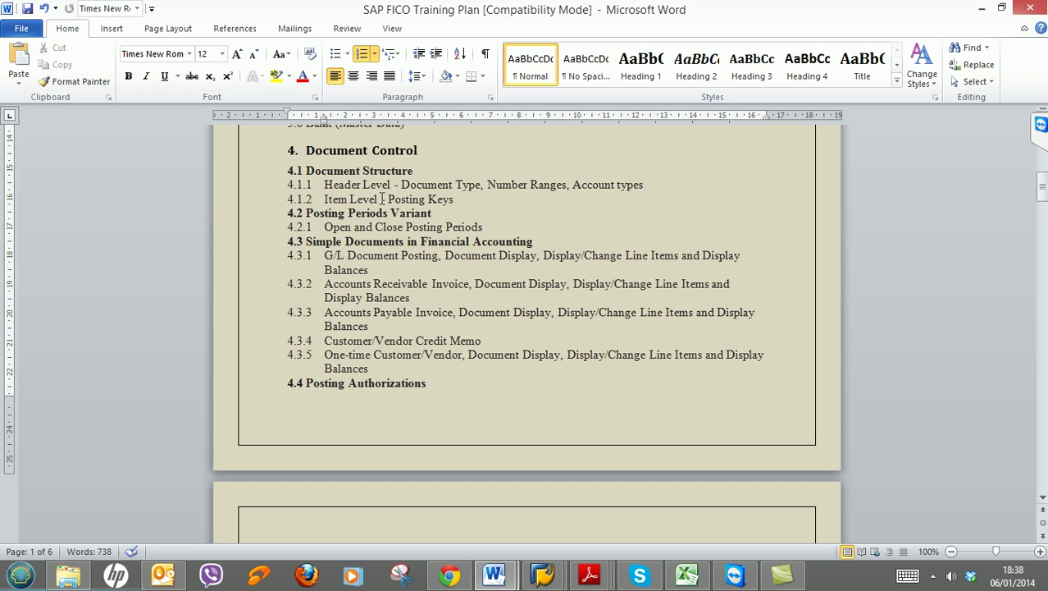
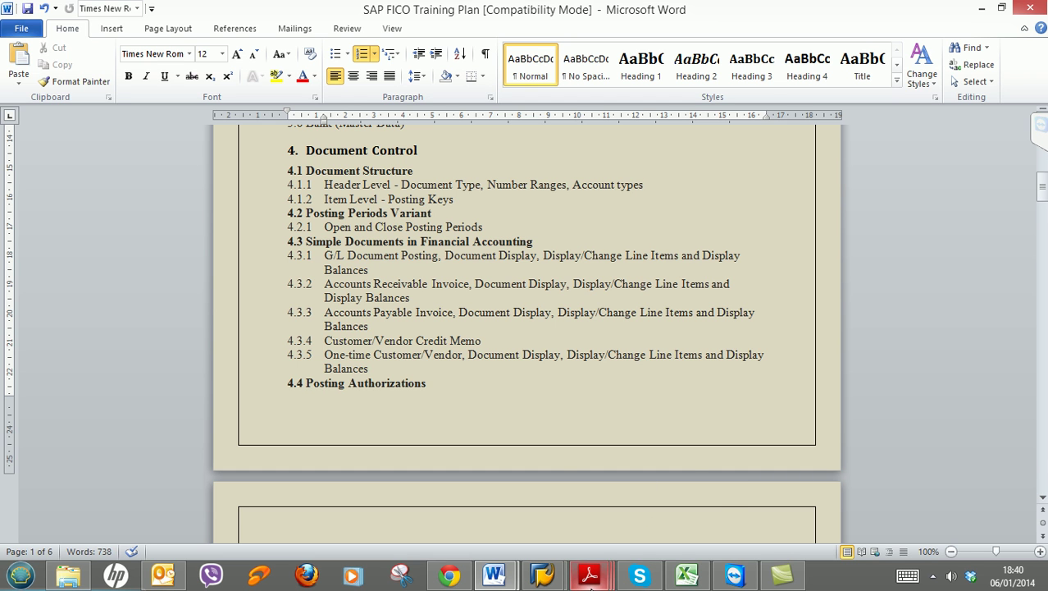
Switch to the TFIN50 PDF in Adobe Reader and find the Document Structure lesson on page 129
mouse_move(590, 578)
left_click(786, 497)
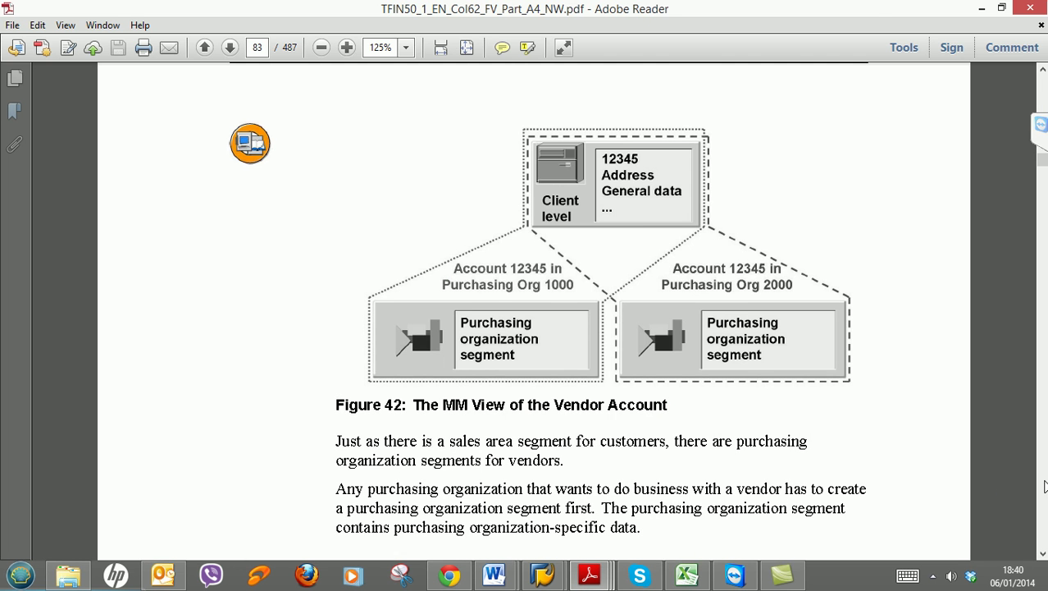
left_click_drag(1044, 160, 1043, 204)
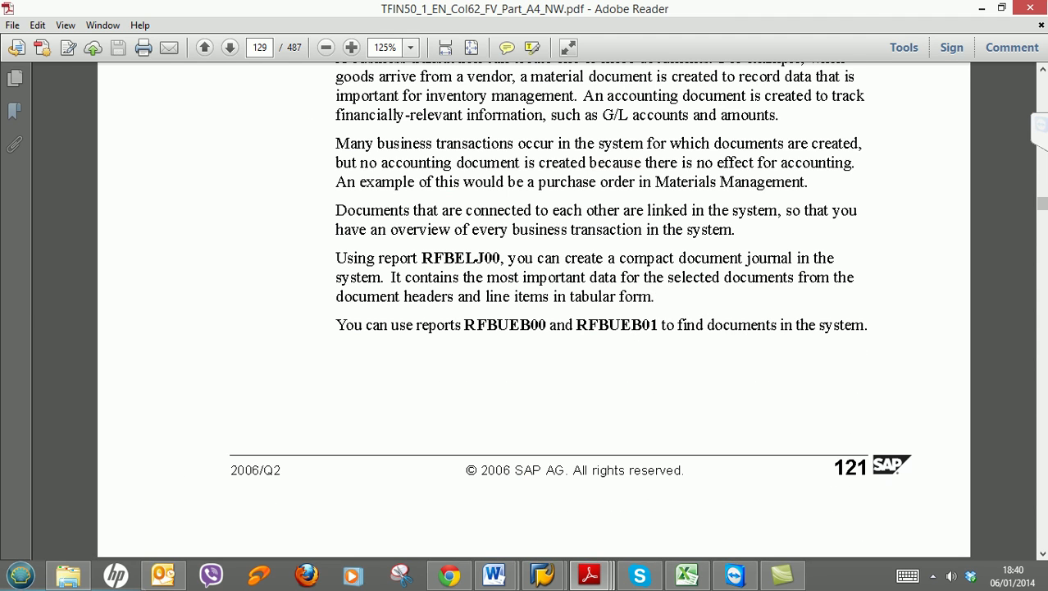
left_click(1044, 91)
left_click(1043, 90)
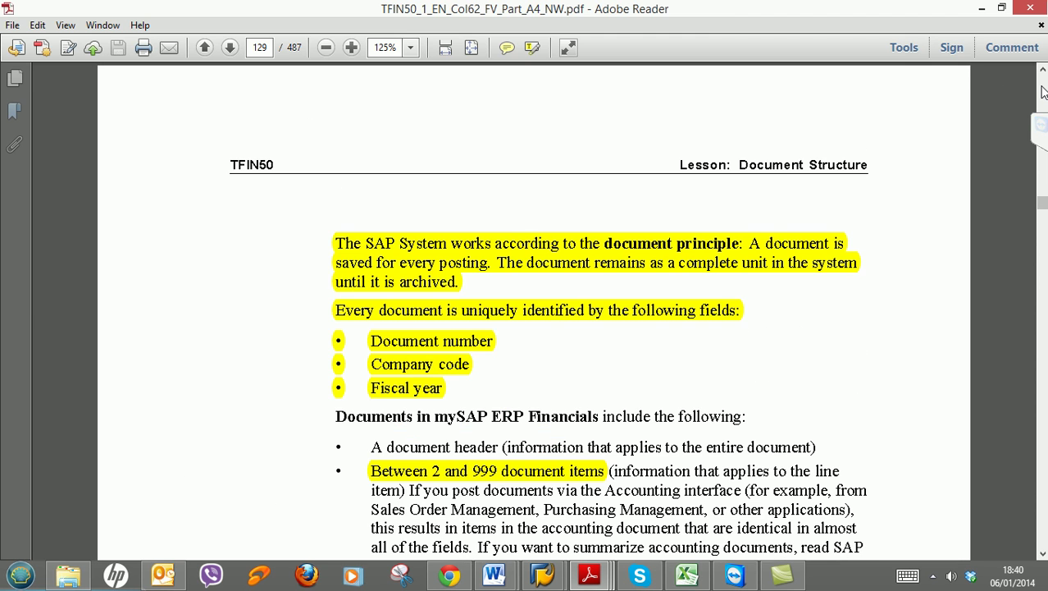
left_click(1043, 91)
left_click(1044, 92)
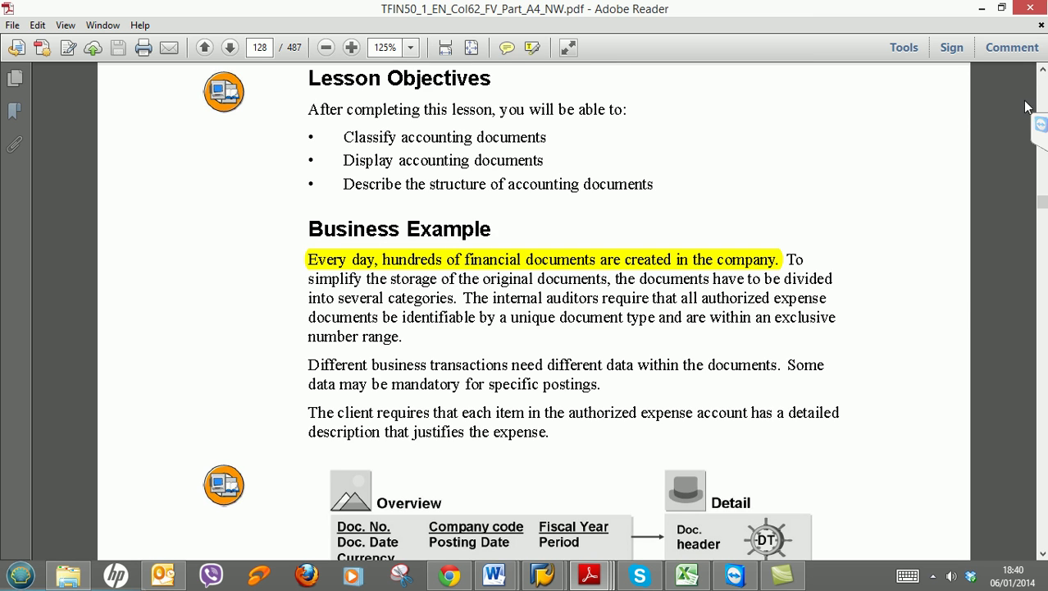
left_click(1043, 291)
left_click(1043, 205)
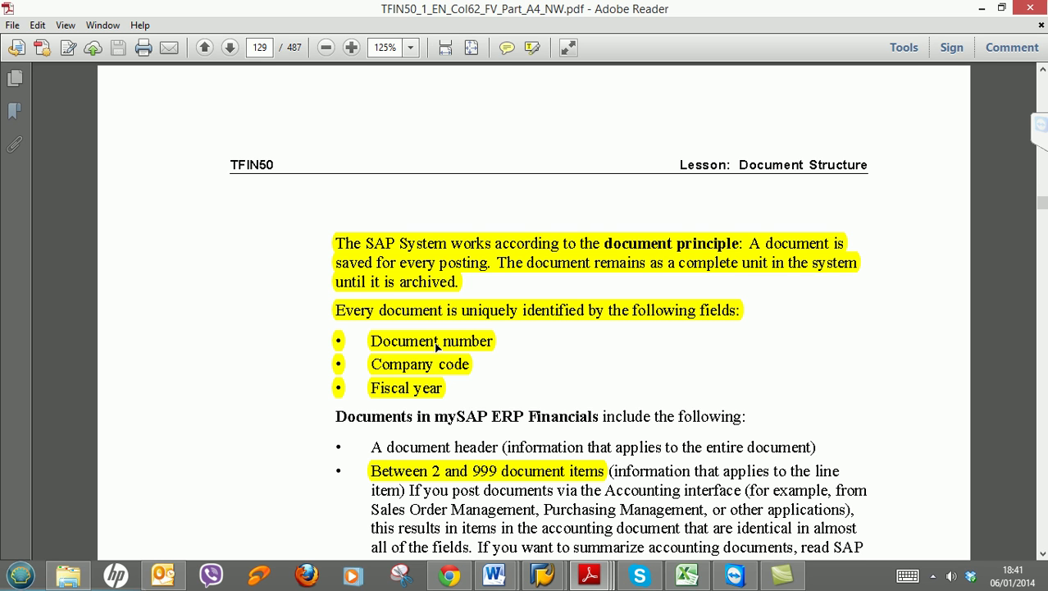
Read how the Document Structure lesson describes a document's identifying fields, header, line items and control keys
scroll(515, 327, "down", 4)
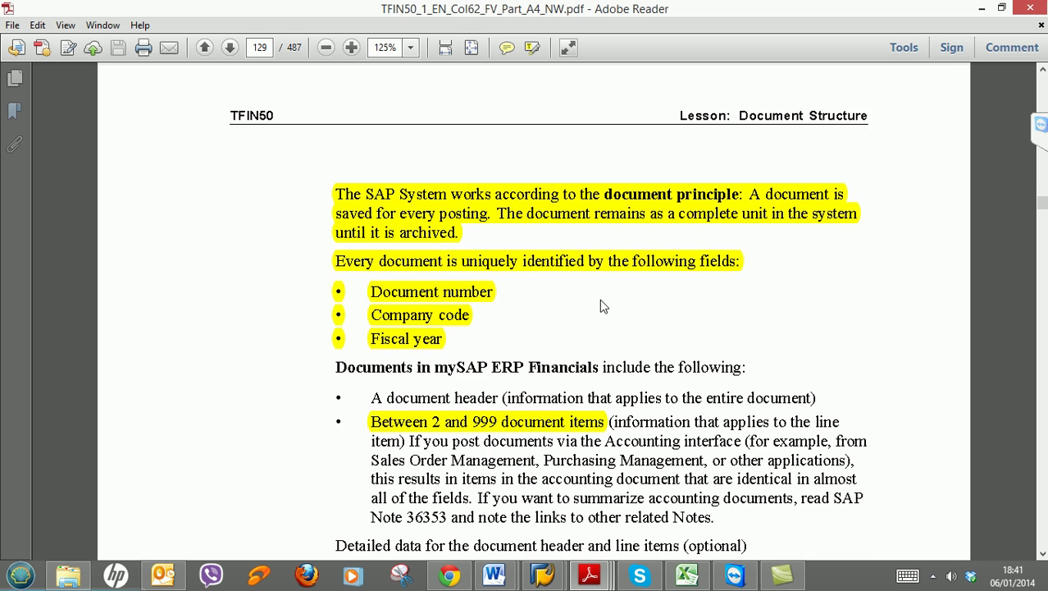
scroll(589, 264, "down", 1)
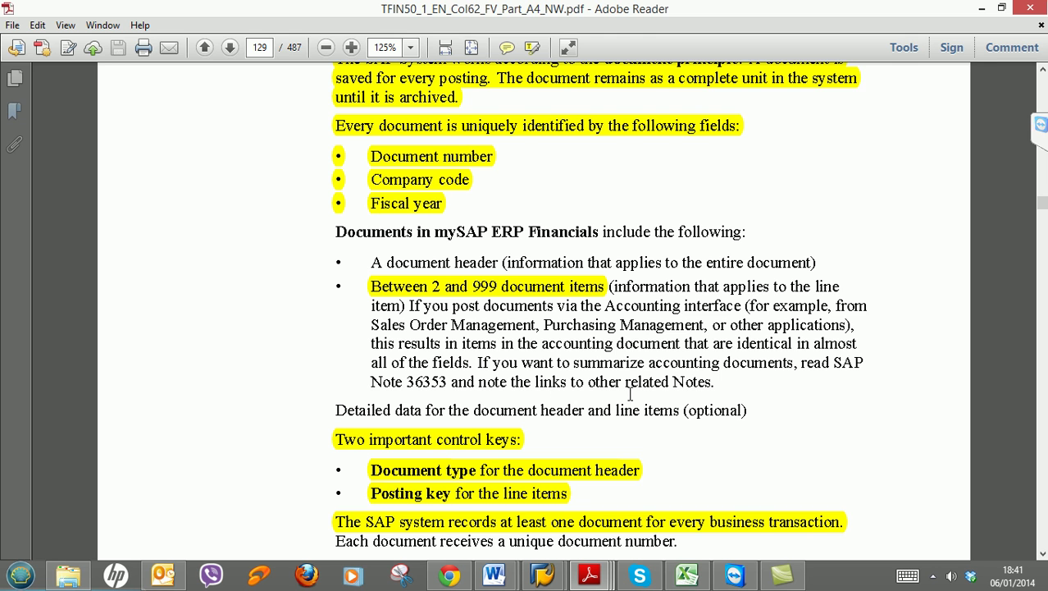
scroll(596, 291, "down", 1)
scroll(597, 292, "down", 2)
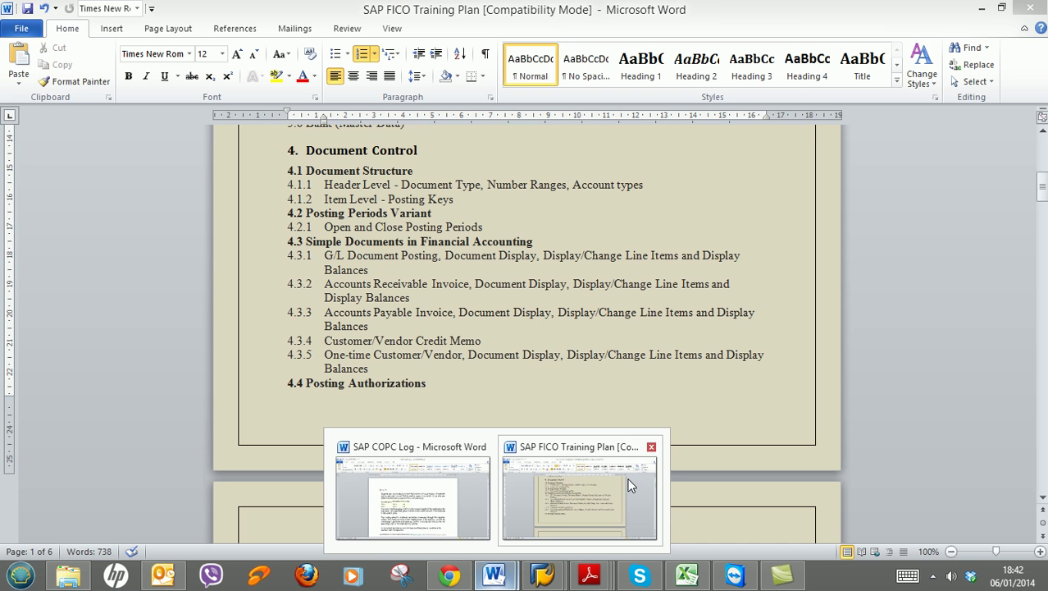
Return to the SAP FICO Training Plan in Word and select "Document Type" in the Header Level entry
left_click(627, 478)
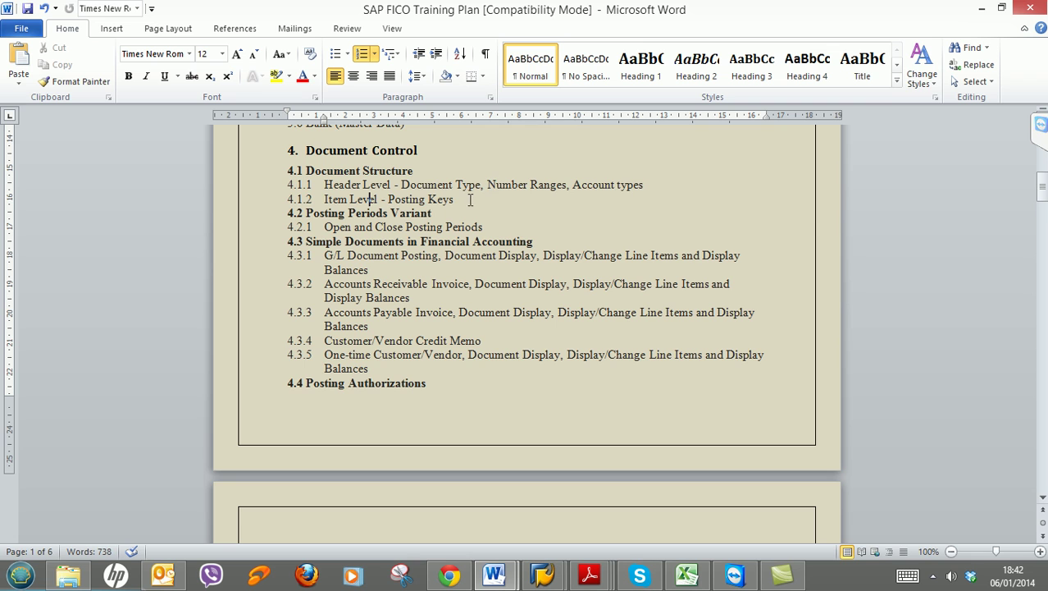
left_click_drag(401, 184, 480, 185)
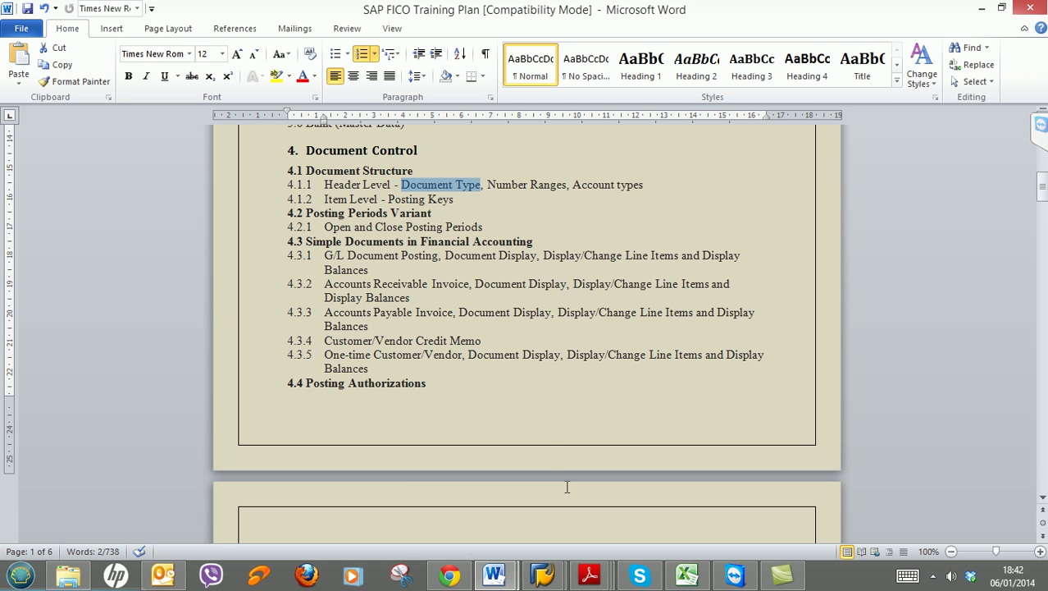
Switch to the SAP session showing the Change Bank detail screen and return it to the SAP Easy Access menu
left_click(541, 574)
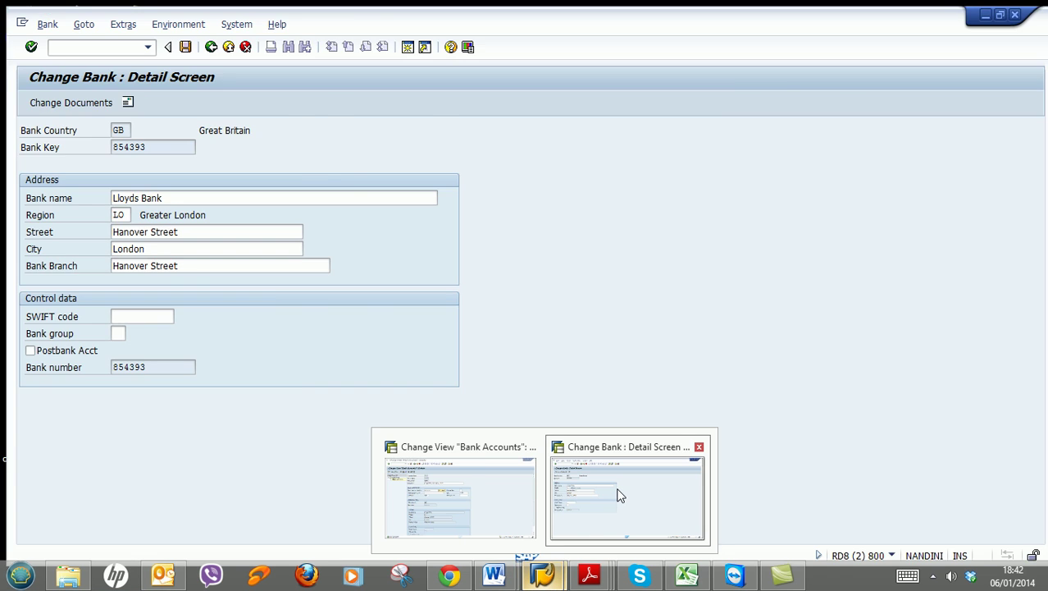
left_click(619, 497)
left_click(78, 45)
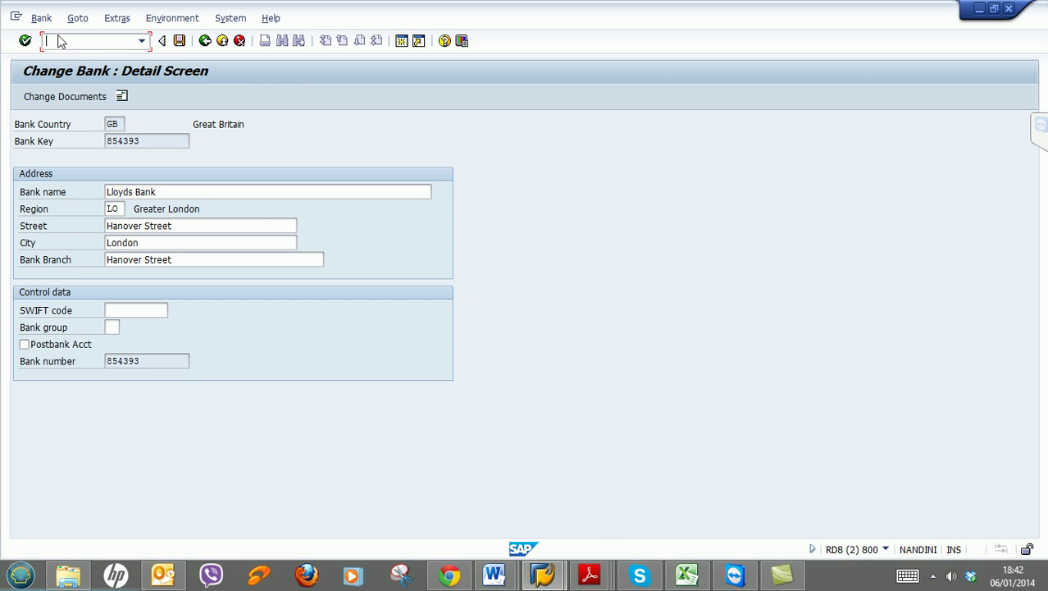
type("/n/n")
key("Return")
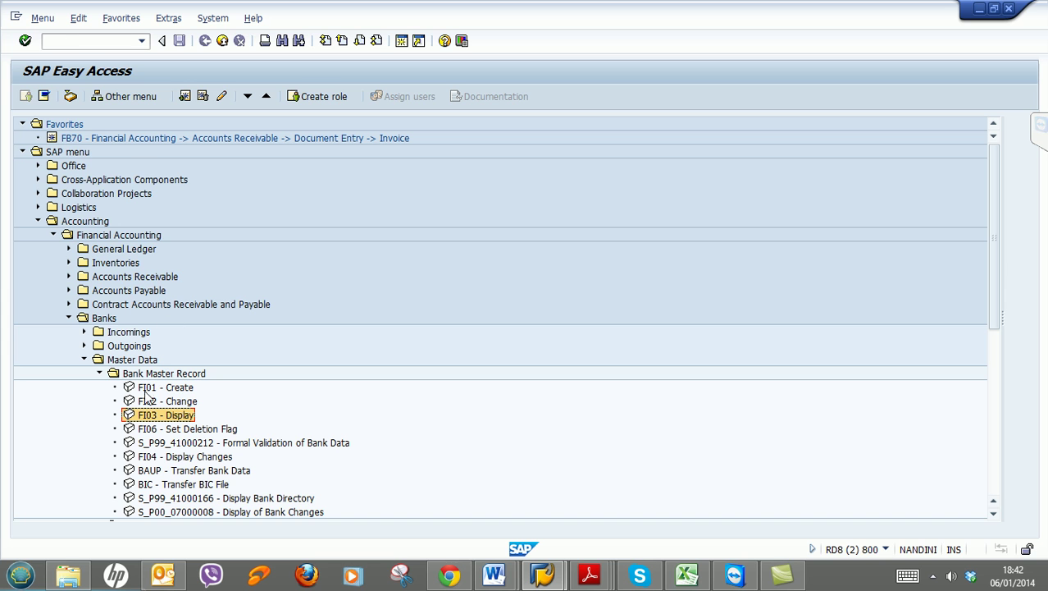
Collapse the Banks and Master Records folders and open transaction FB70 - Invoice under Accounts Receivable document entry
left_click(68, 317)
left_click(69, 277)
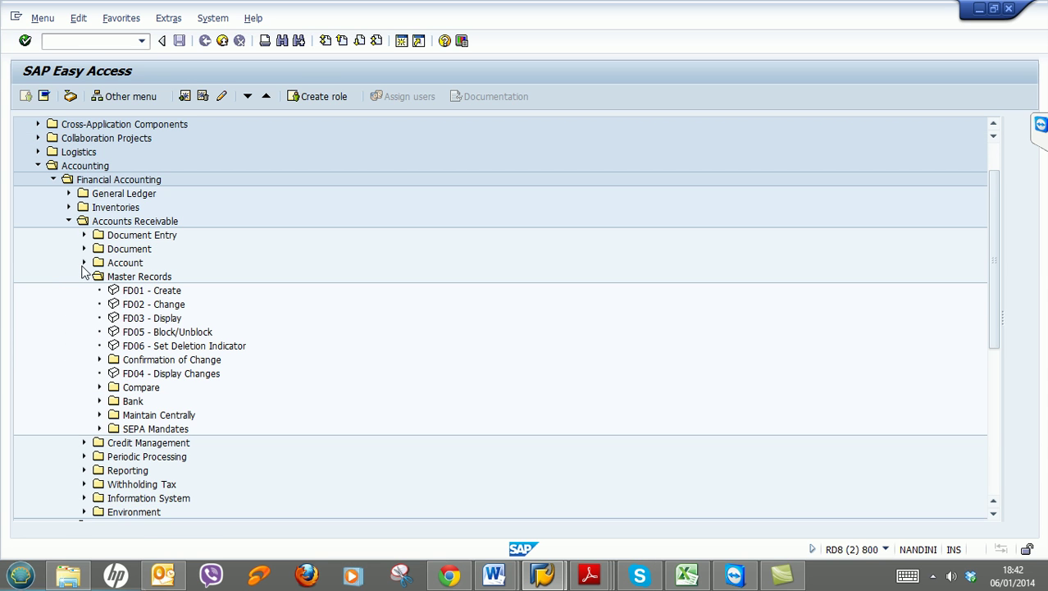
left_click(83, 276)
left_click(84, 235)
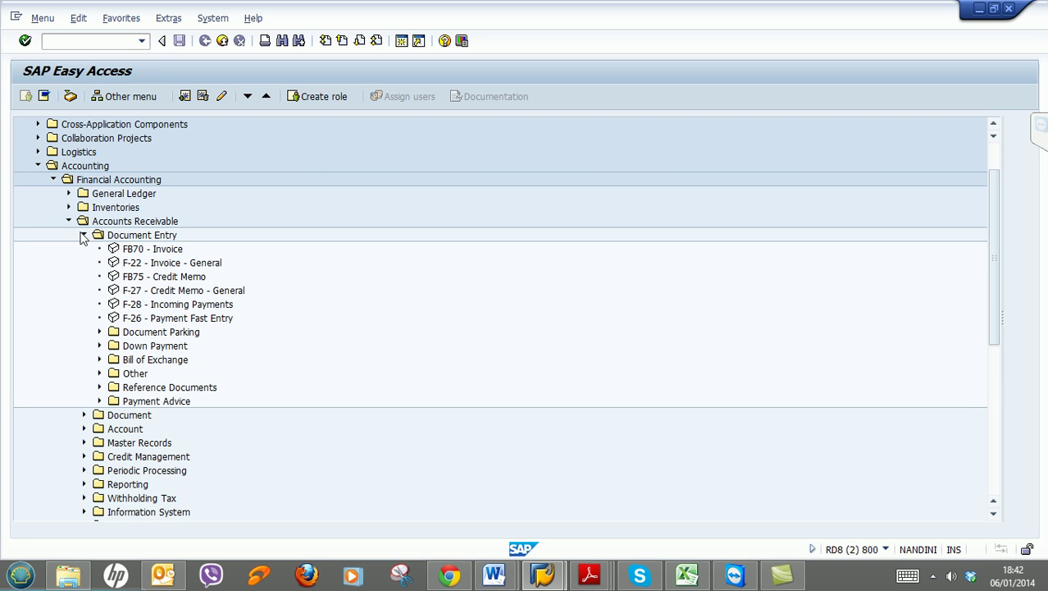
double_click(138, 248)
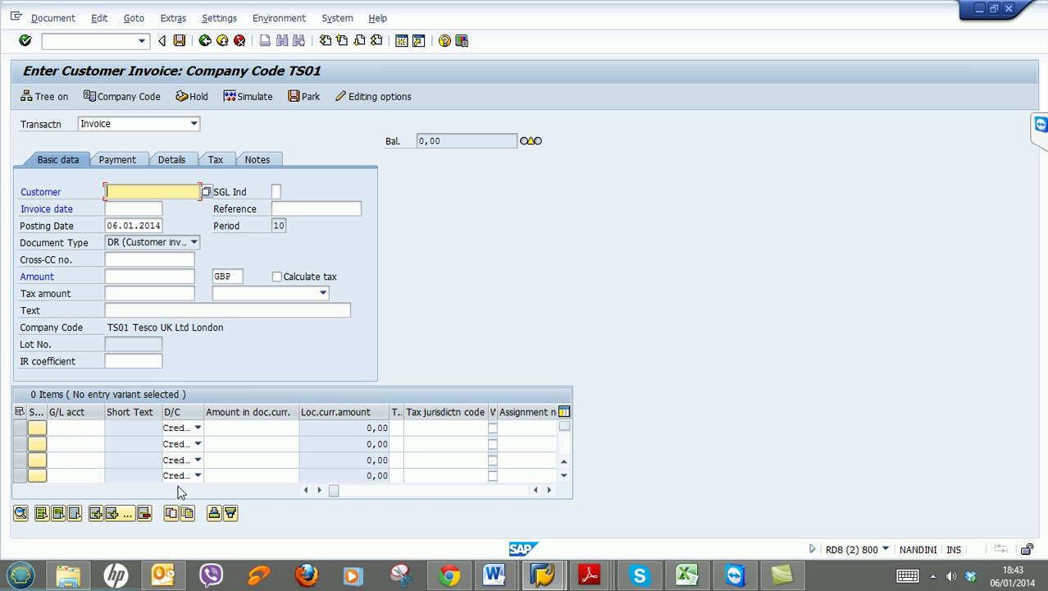
Examine the G/L account item rows and the Document Type field of the customer invoice form
left_click(68, 427)
left_click(72, 444)
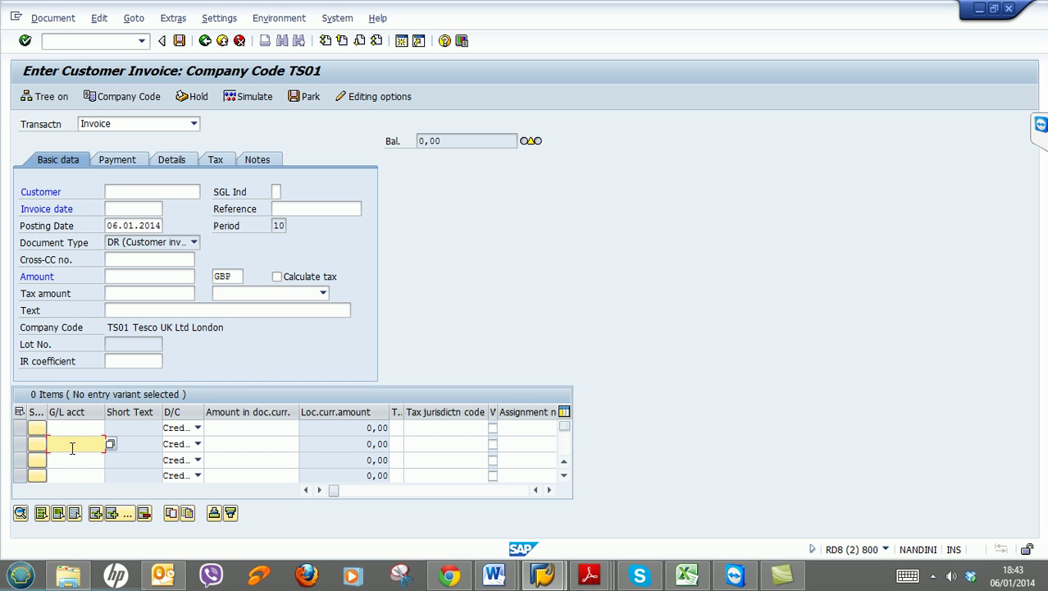
left_click(83, 428)
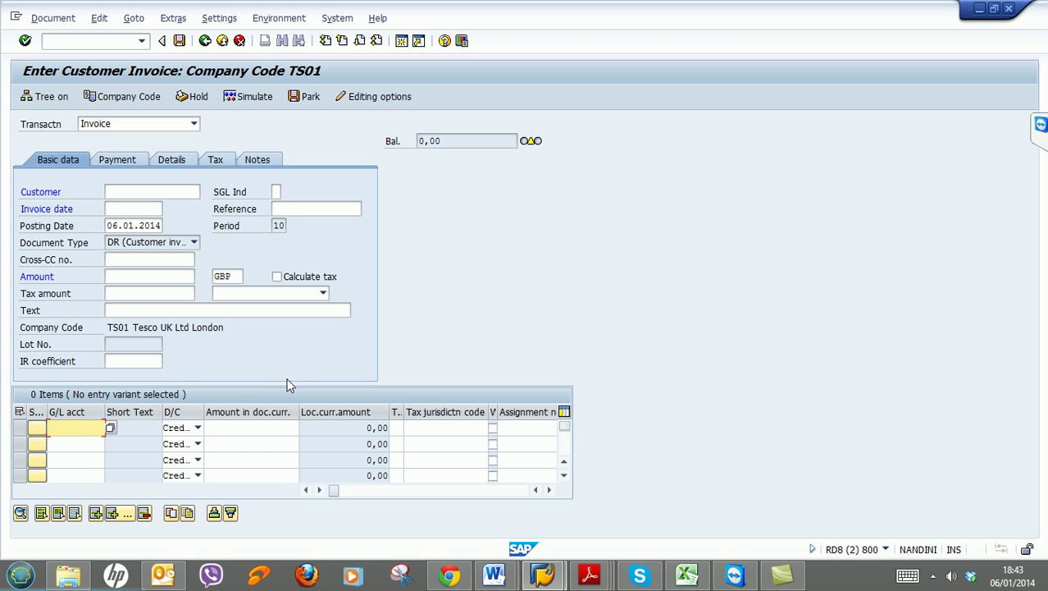
left_click(81, 245)
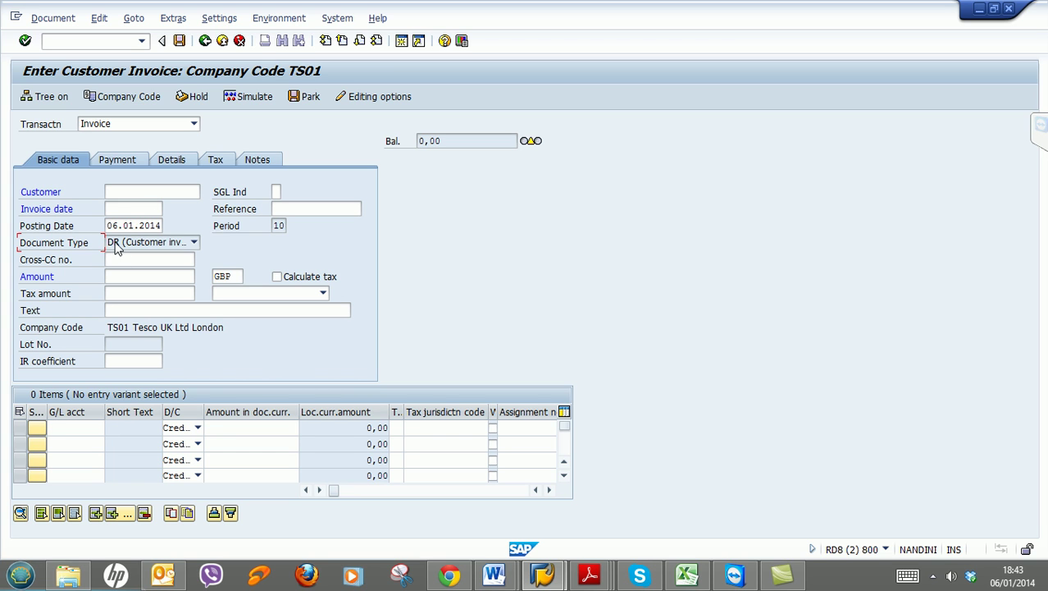
left_click(121, 246)
left_click(121, 255)
Start the customizing transaction spro in a new session and display the SAP Reference IMG
left_click(403, 41)
type("spro")
key("Return")
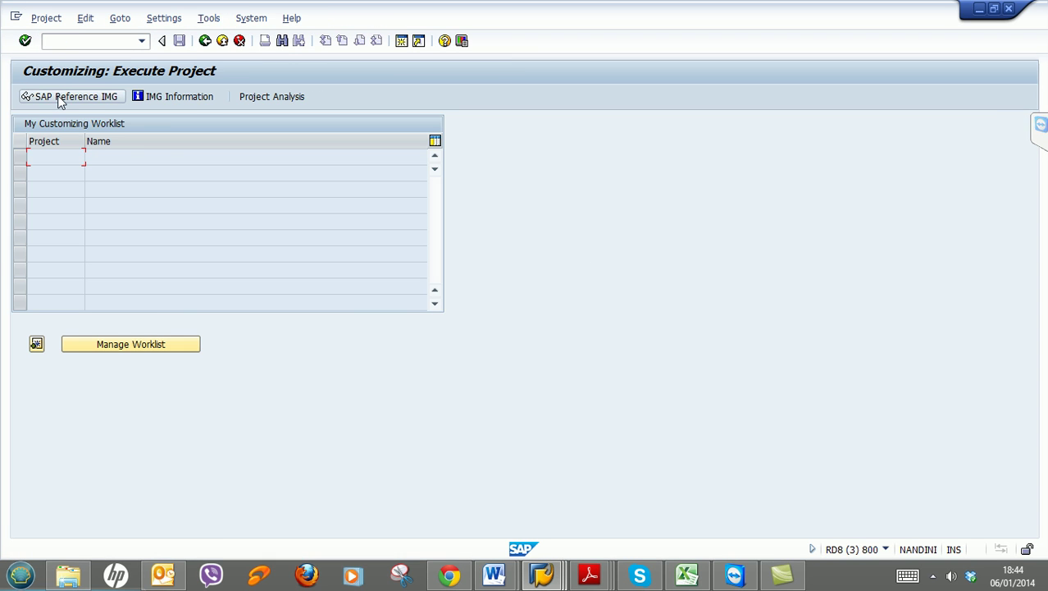
left_click(59, 97)
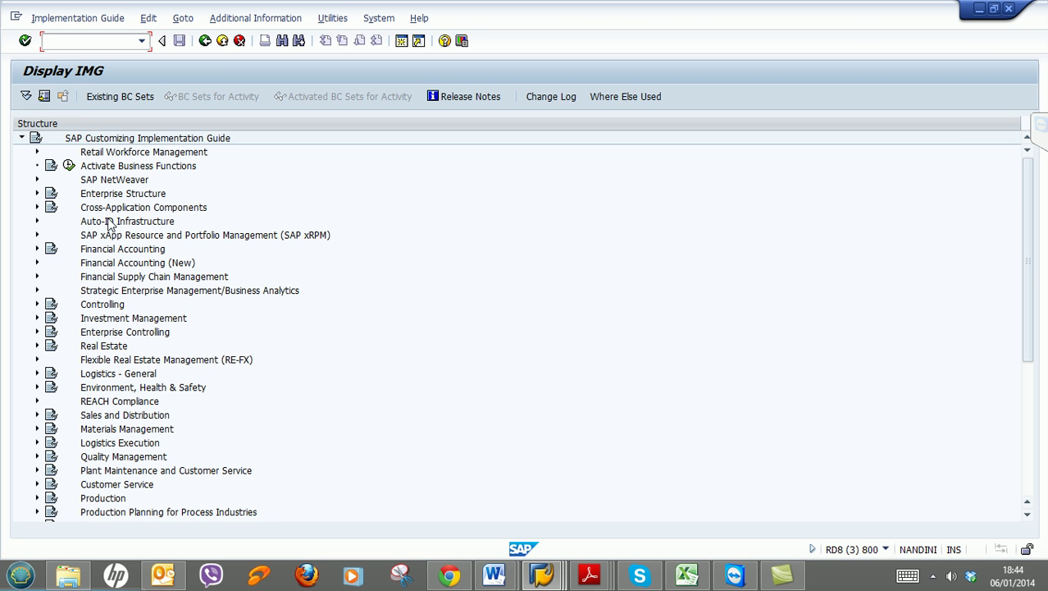
Open Define Document Types under Financial Accounting > Financial Accounting Global Settings > Document > Document Header
left_click(36, 250)
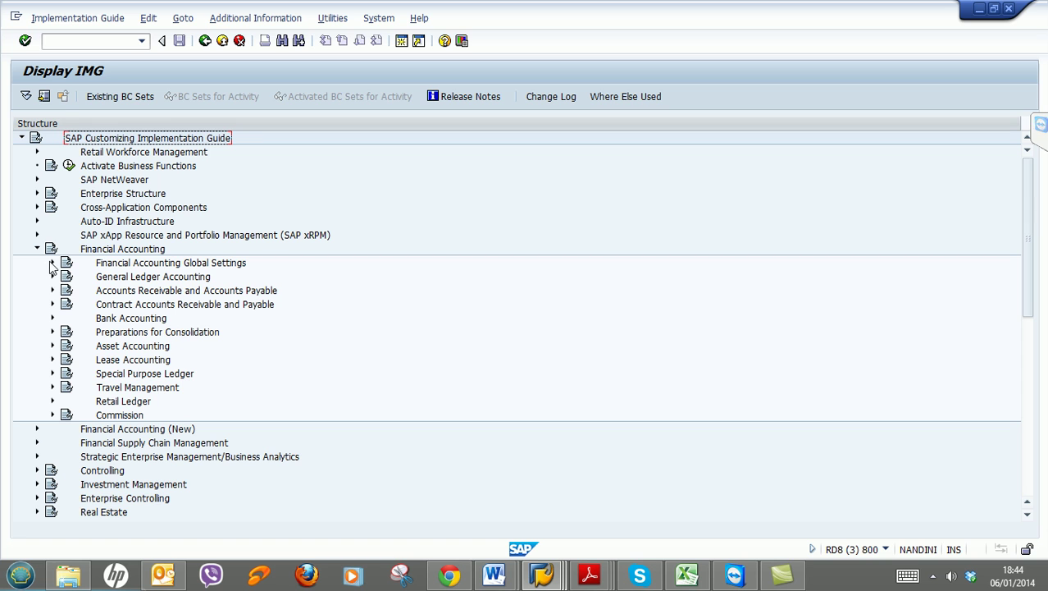
left_click(52, 262)
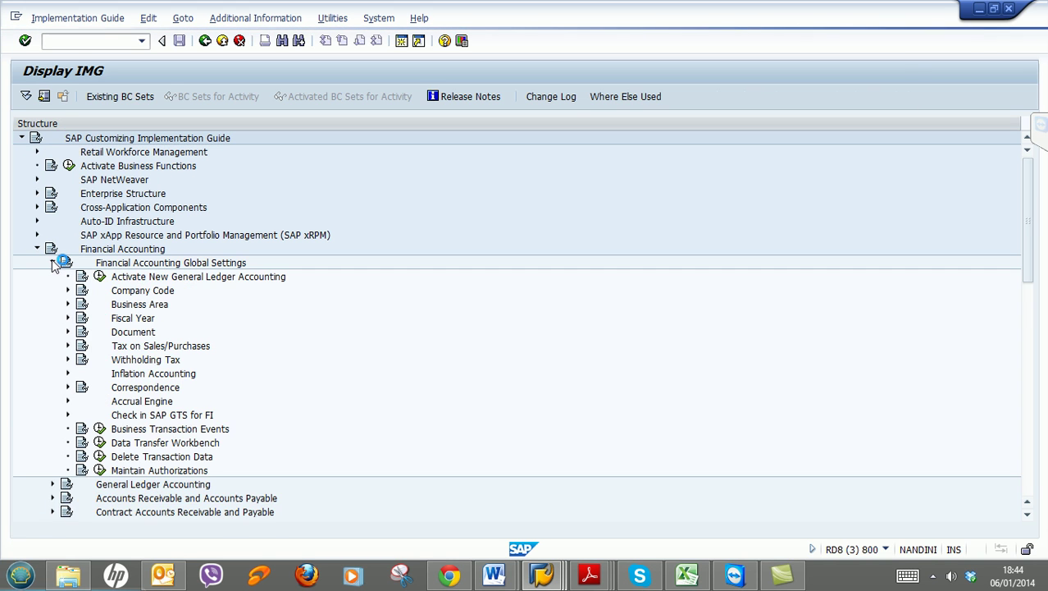
left_click(68, 332)
left_click(150, 374)
left_click(83, 374)
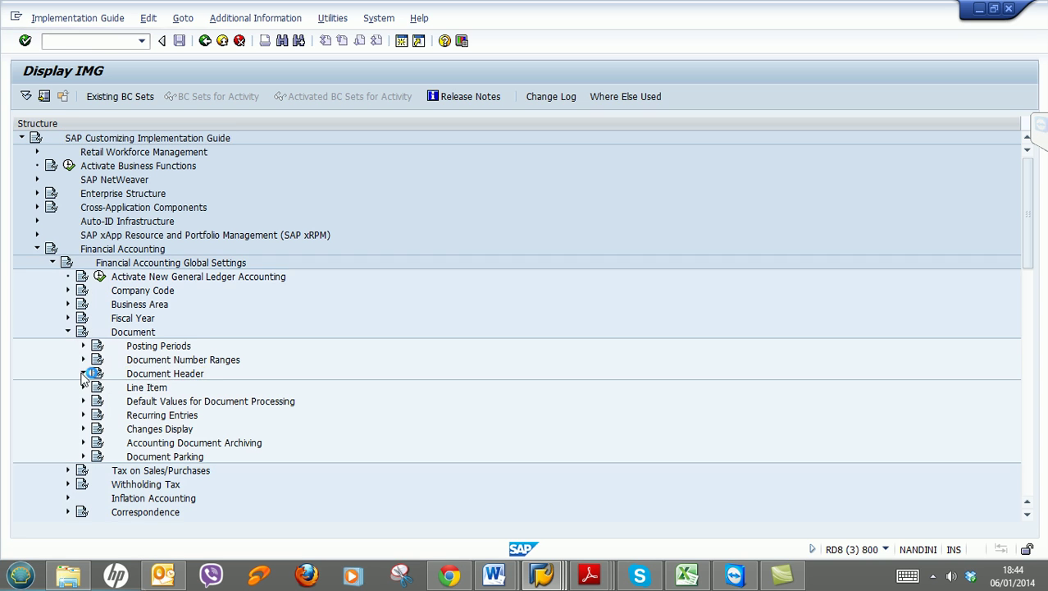
scroll(320, 261, "down", 3)
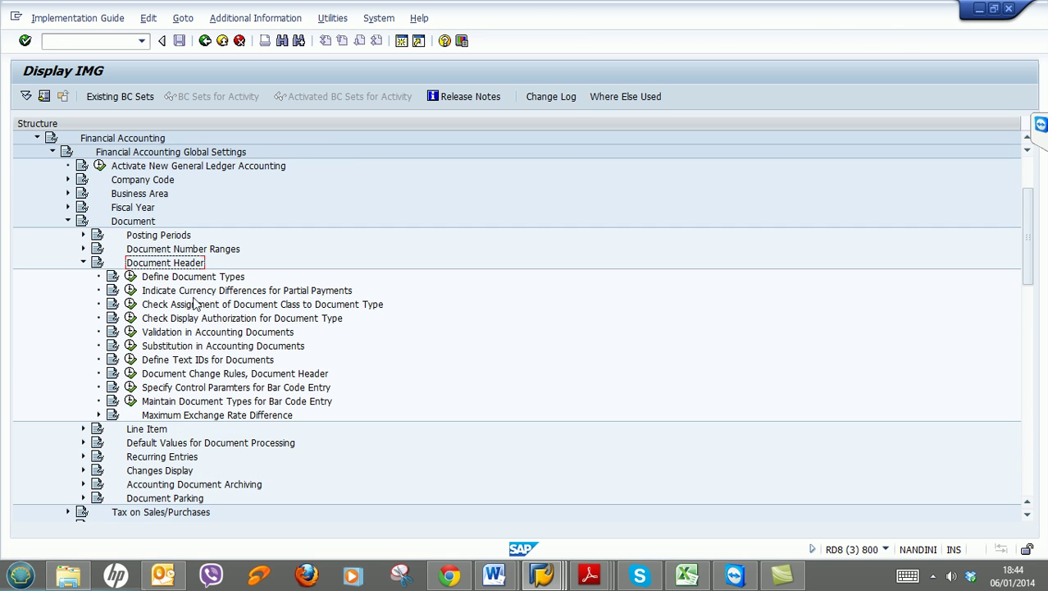
left_click(128, 279)
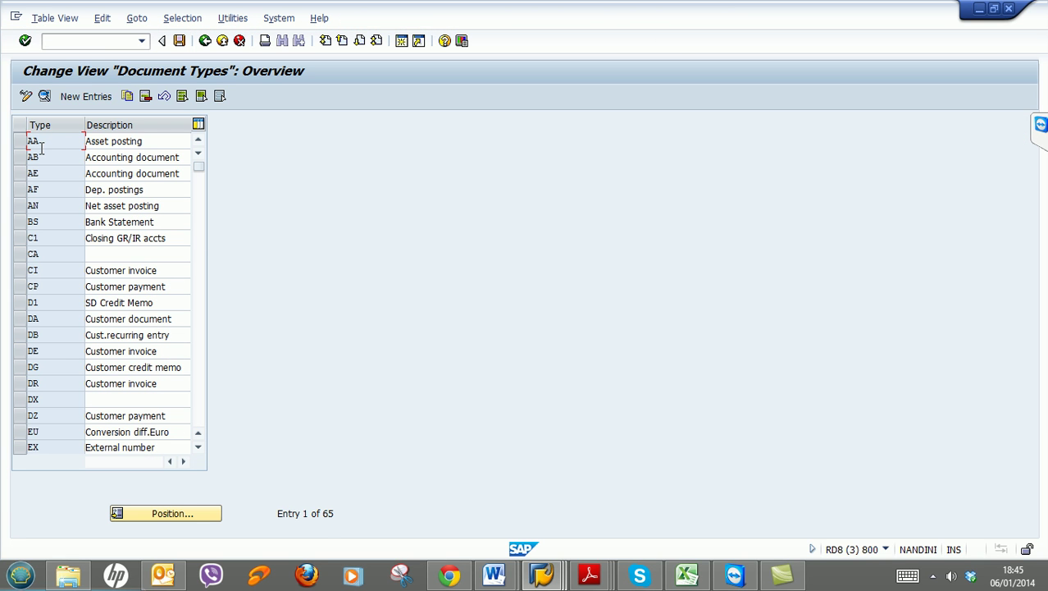
Point out the Asset posting description of type AA and return to the customer invoice session
left_click_drag(154, 142, 82, 163)
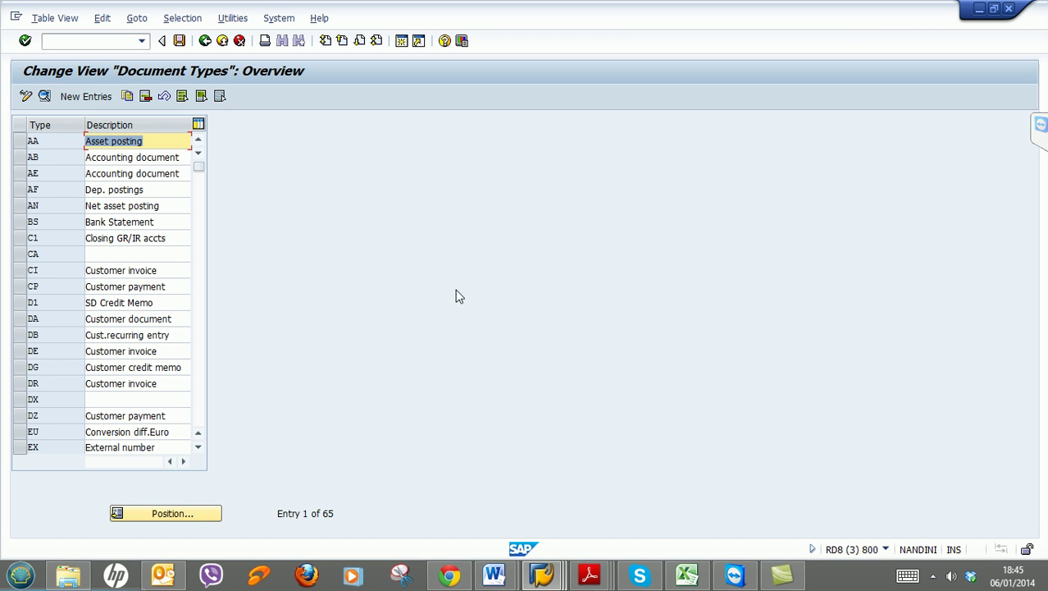
left_click(542, 578)
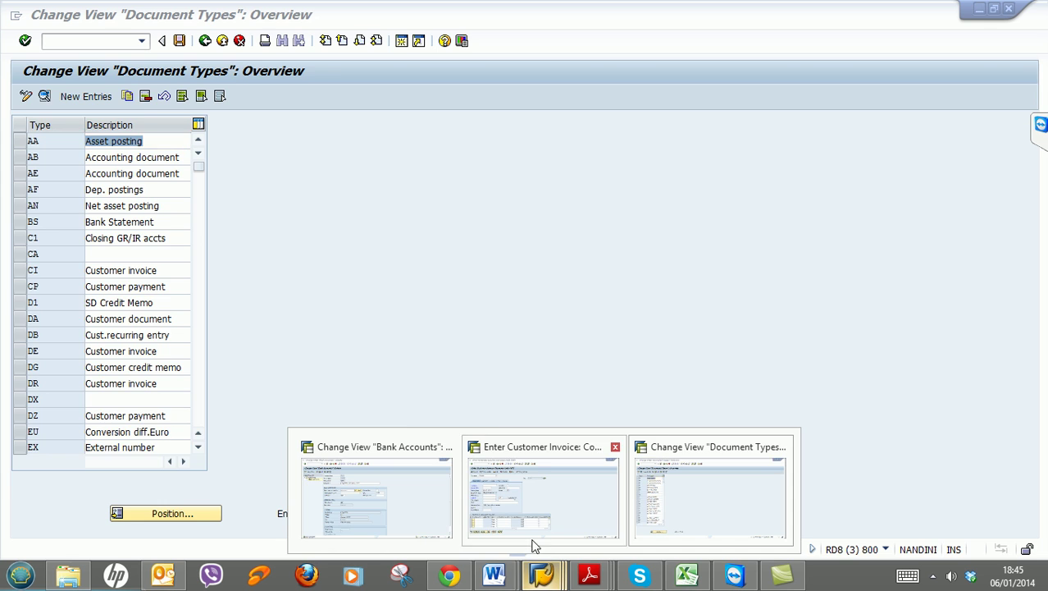
left_click(535, 525)
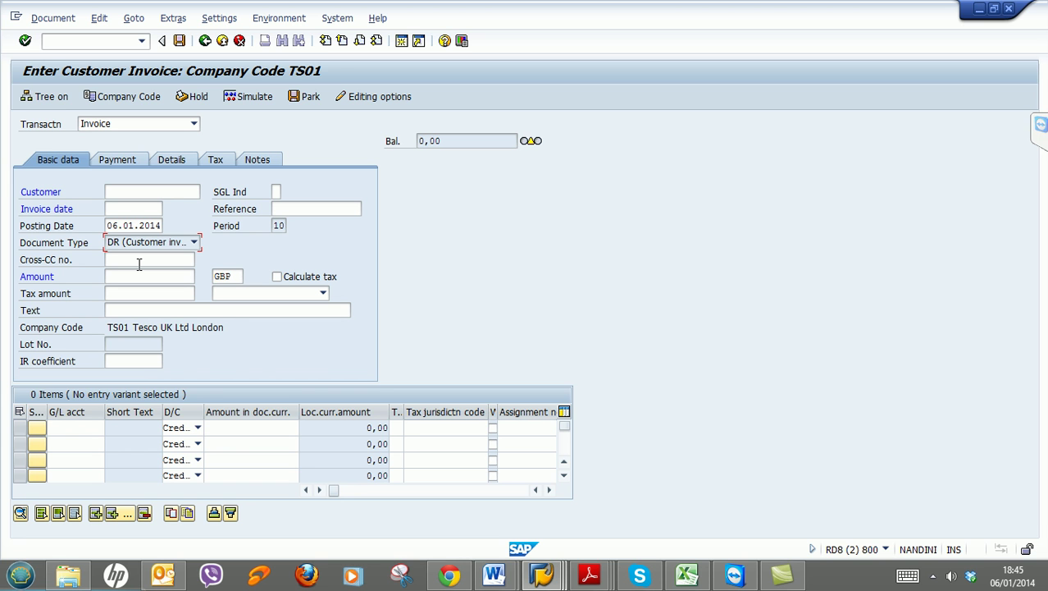
Switch to the SAP FICO Training Plan in Word, highlight item 5.1 Default Values and return to the Document Control section
left_click(493, 575)
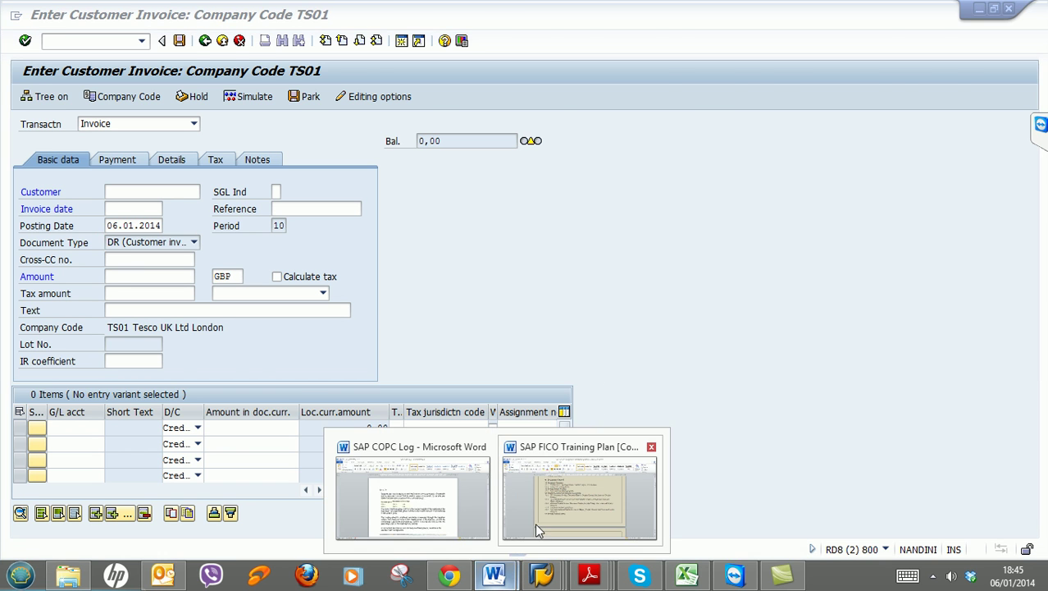
left_click(534, 524)
scroll(599, 380, "down", 8)
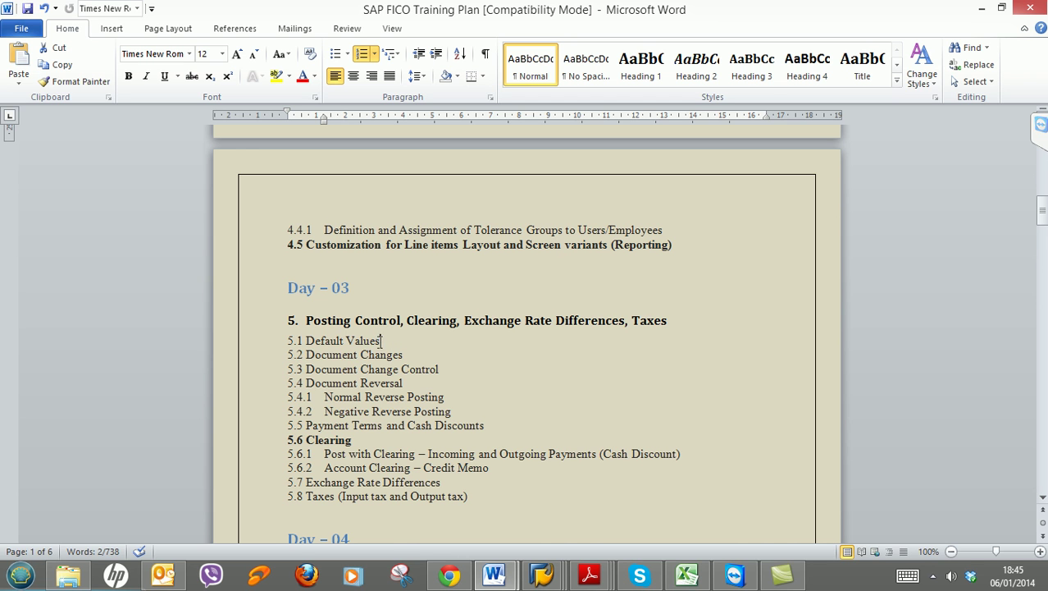
left_click_drag(384, 341, 306, 341)
scroll(496, 404, "up", 6)
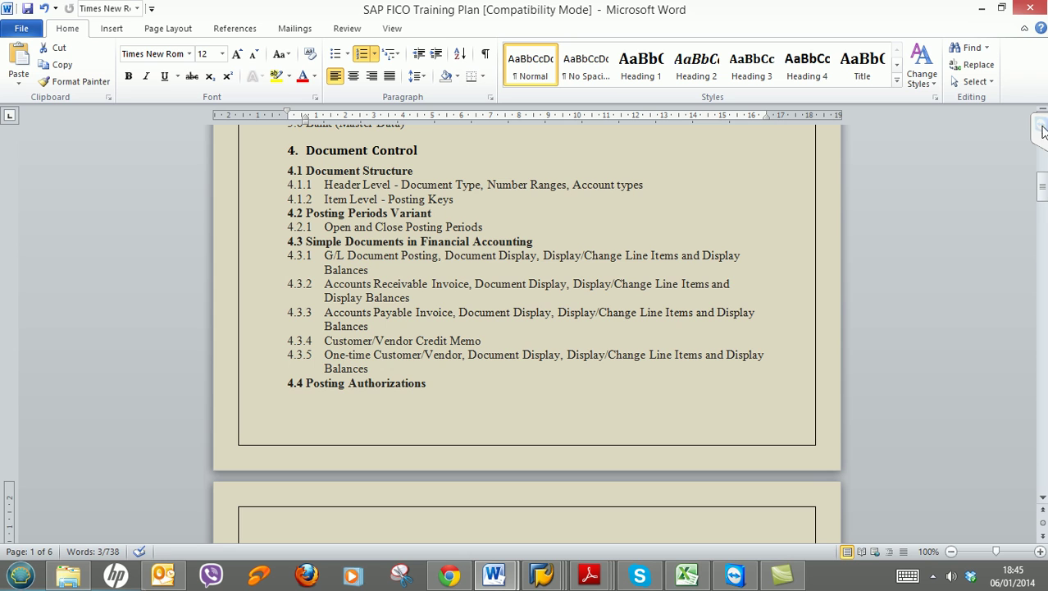
Return to the customer invoice in SAP and examine its Period and currency fields
left_click(982, 9)
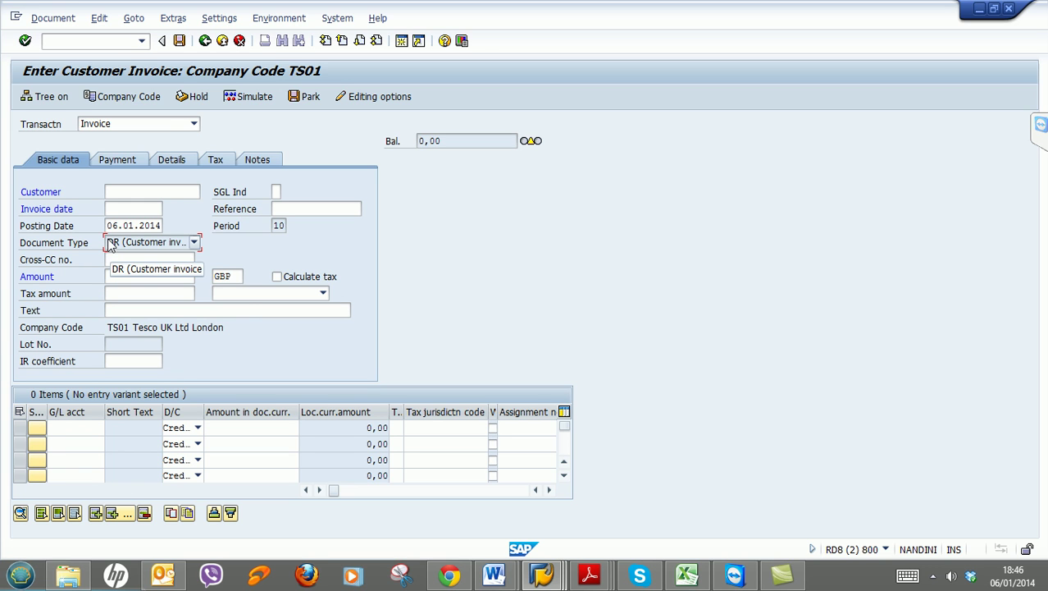
double_click(275, 227)
double_click(229, 277)
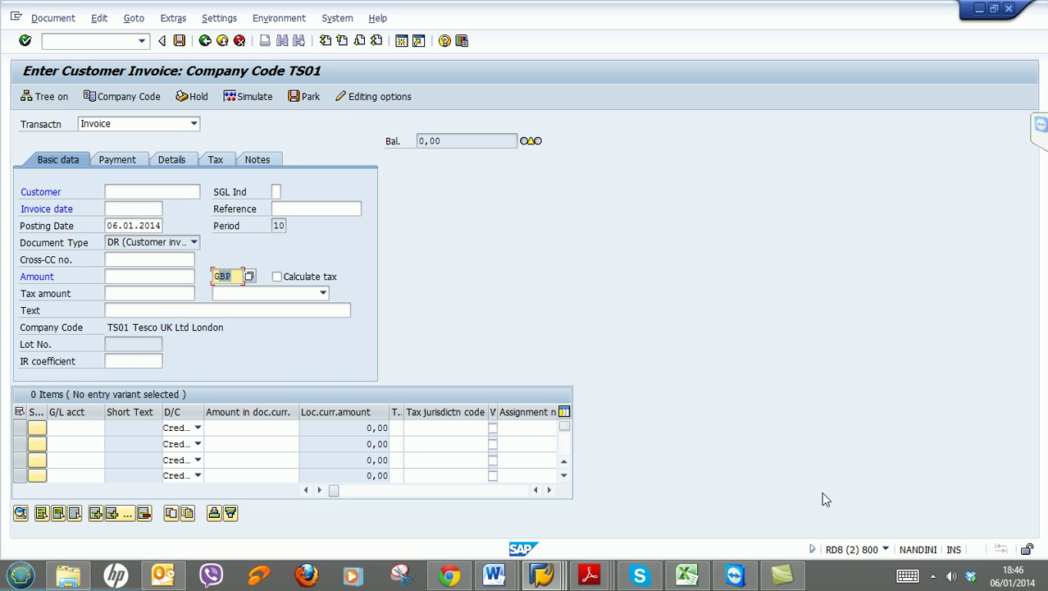
Switch to the Document Types overview session and look through the list for the customer invoice types
left_click(543, 568)
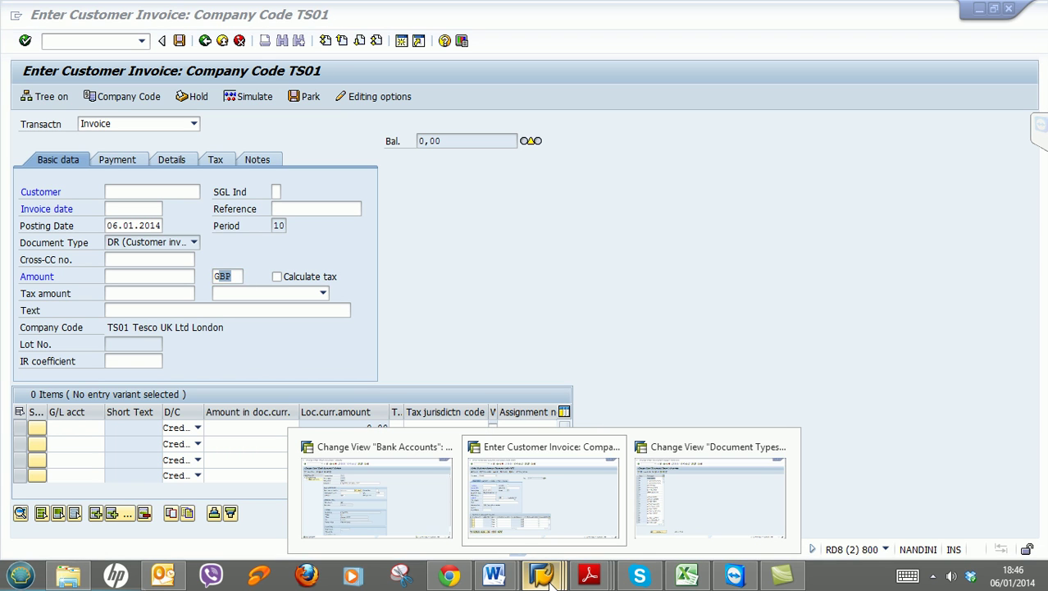
left_click(766, 456)
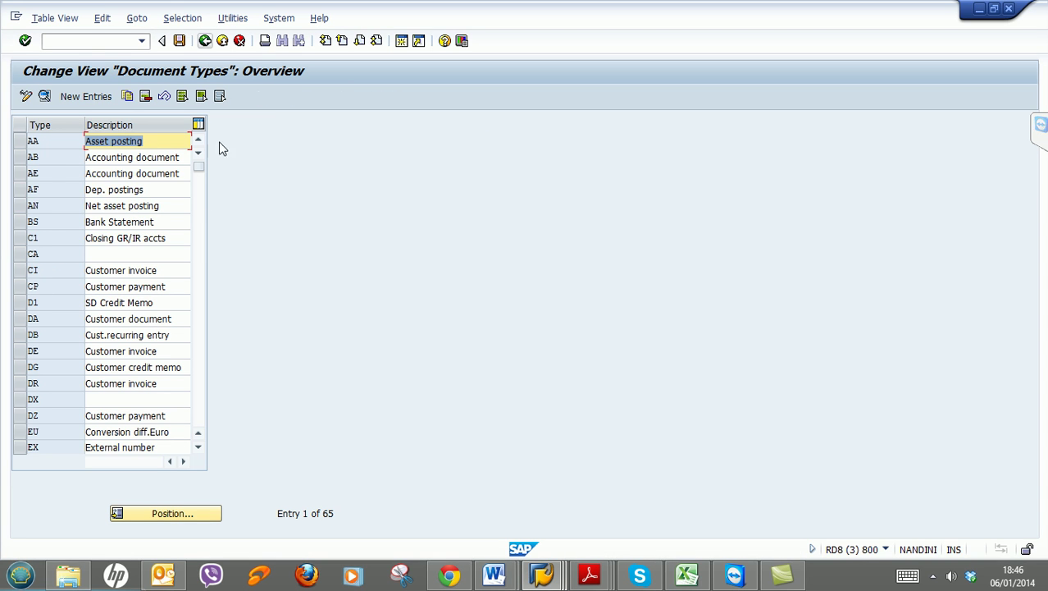
scroll(64, 217, "down", 2)
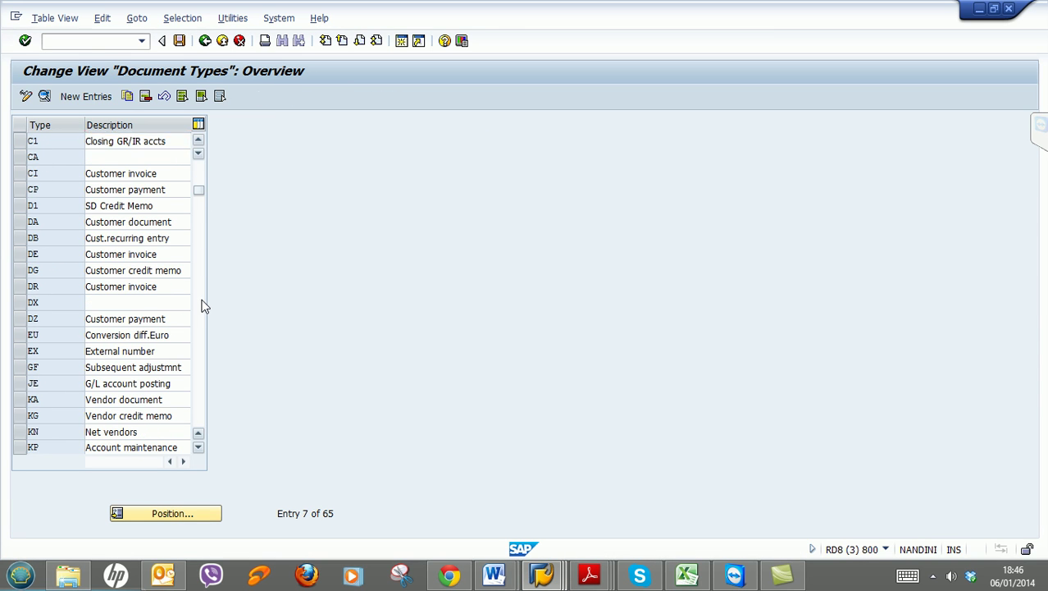
key("Page_Down")
left_click(194, 173)
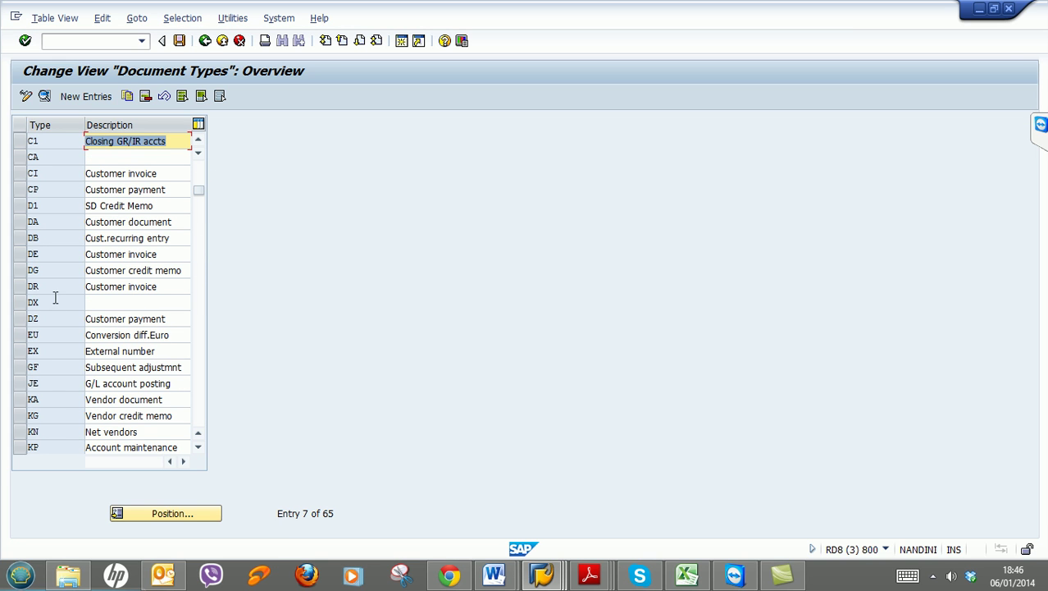
Check the Document Type field in the customer invoice session and return to the Document Types overview
left_click(537, 579)
left_click(539, 509)
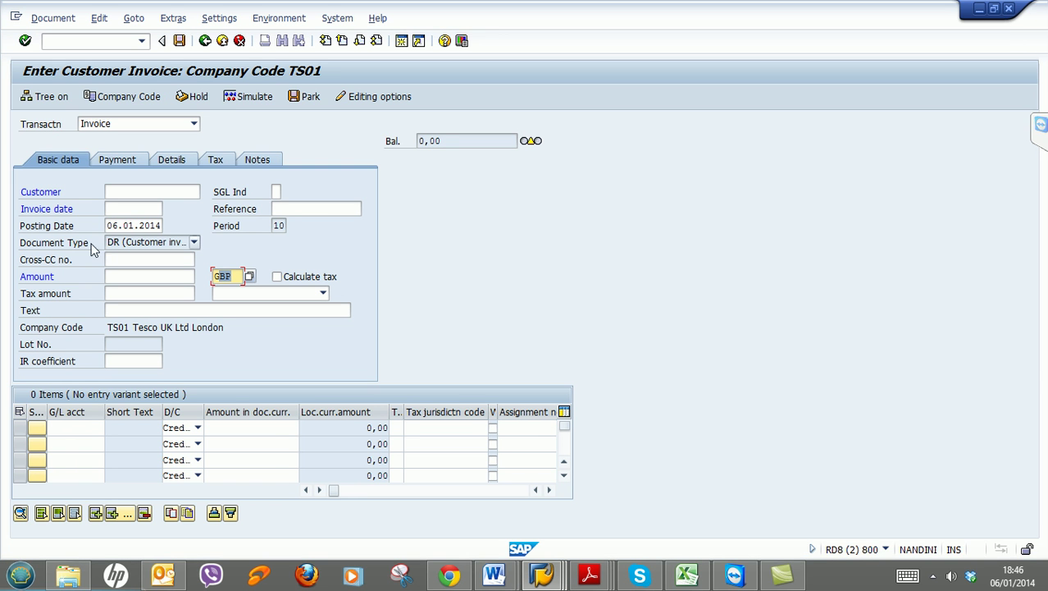
left_click(978, 9)
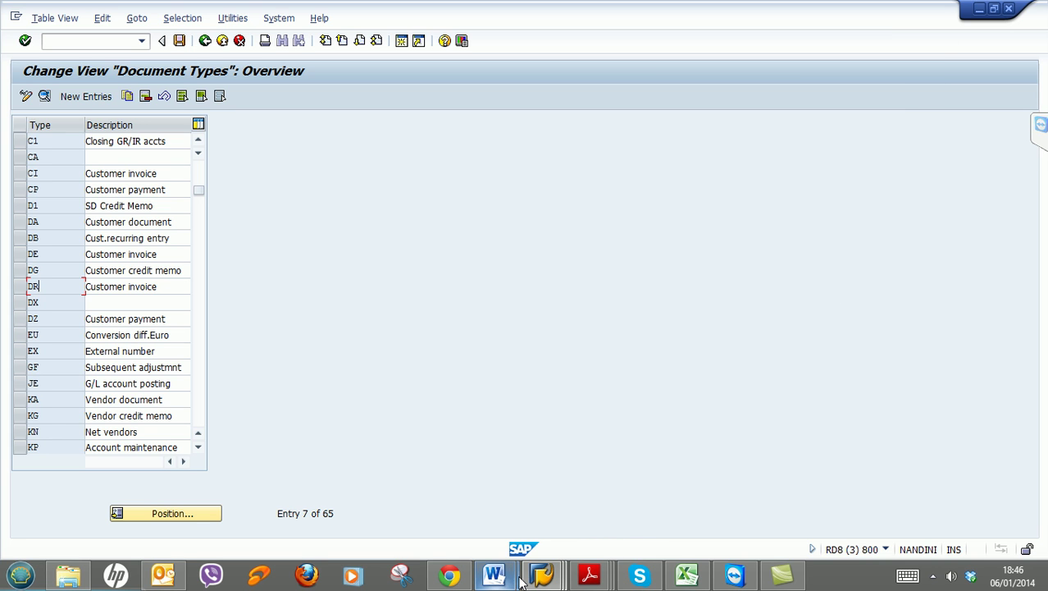
Switch to the SAP FICO Training Plan in Word and highlight Number Ranges and Account types in item 4.1.1
left_click(489, 584)
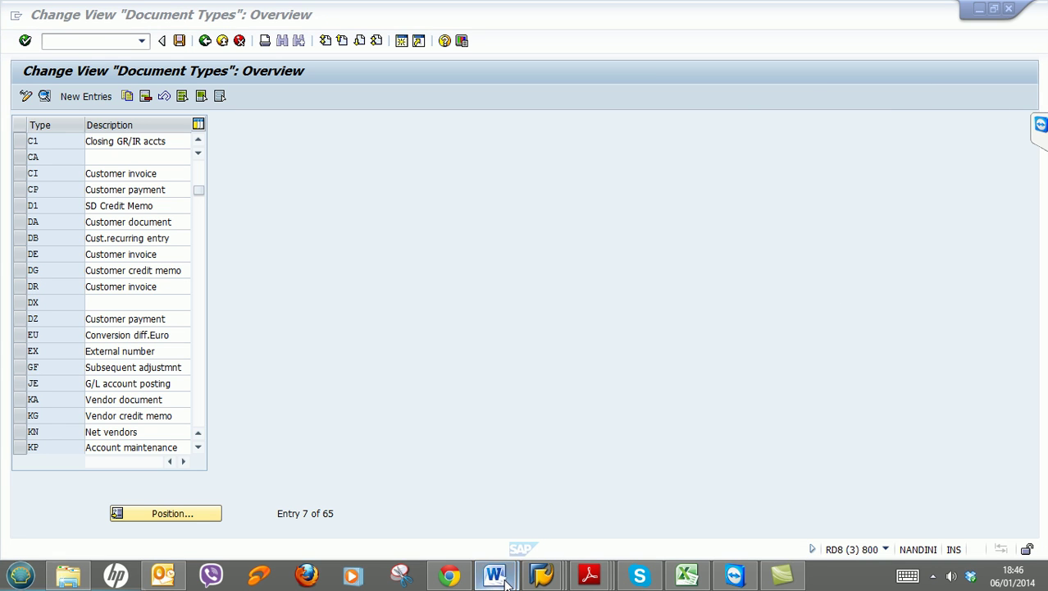
left_click(575, 514)
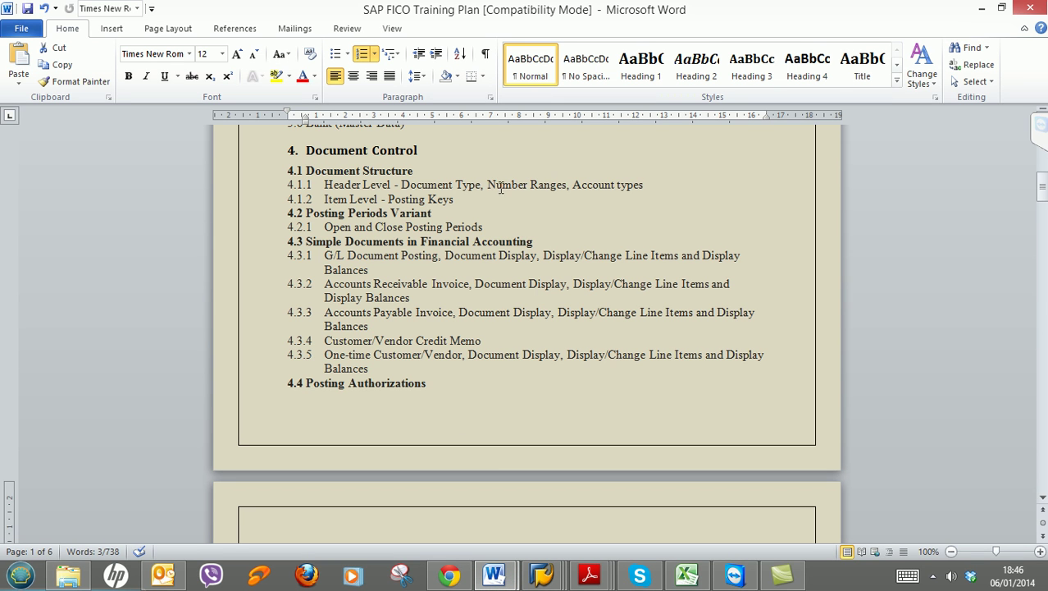
left_click_drag(488, 185, 646, 186)
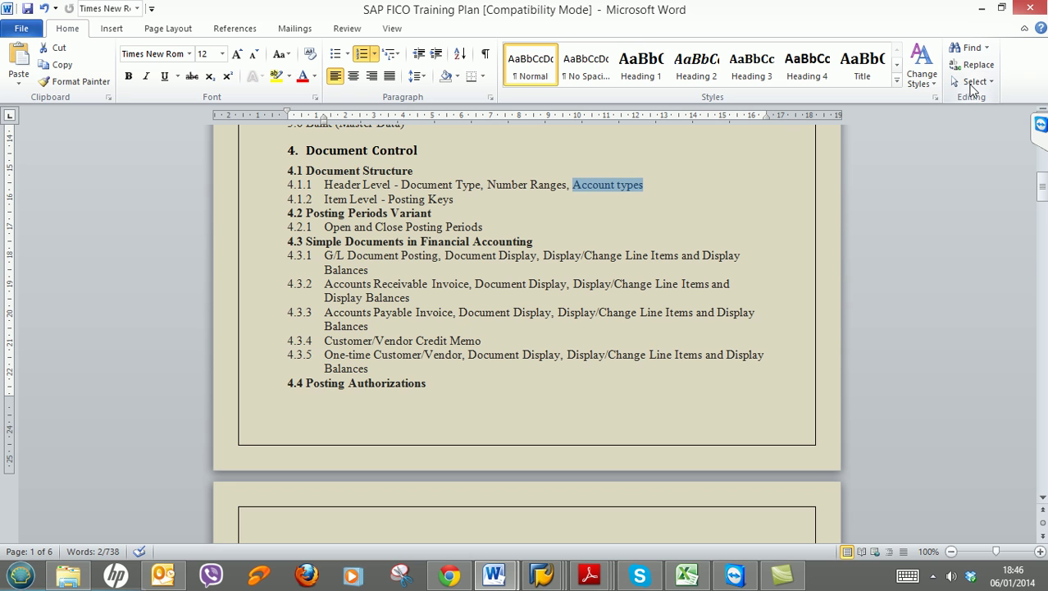
Return to the Document Types overview in SAP and open the details of document type DR
left_click(982, 8)
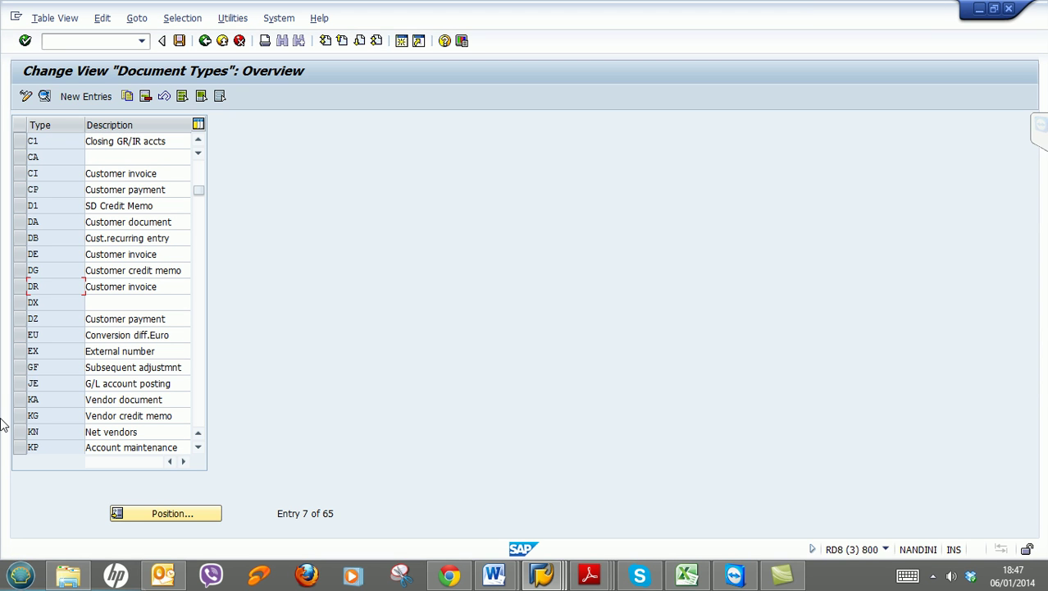
left_click(21, 287)
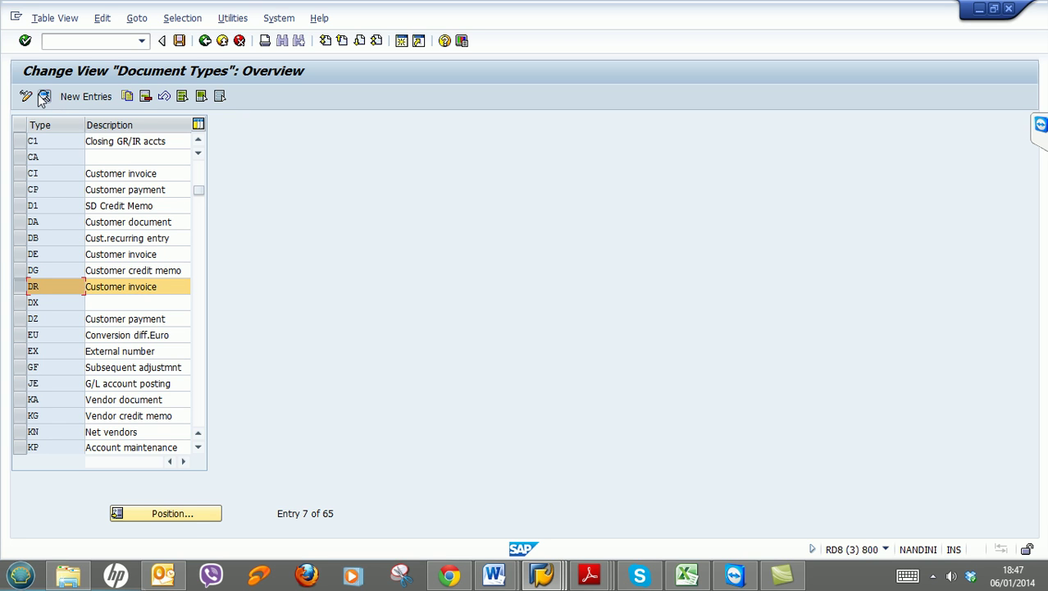
left_click(30, 286)
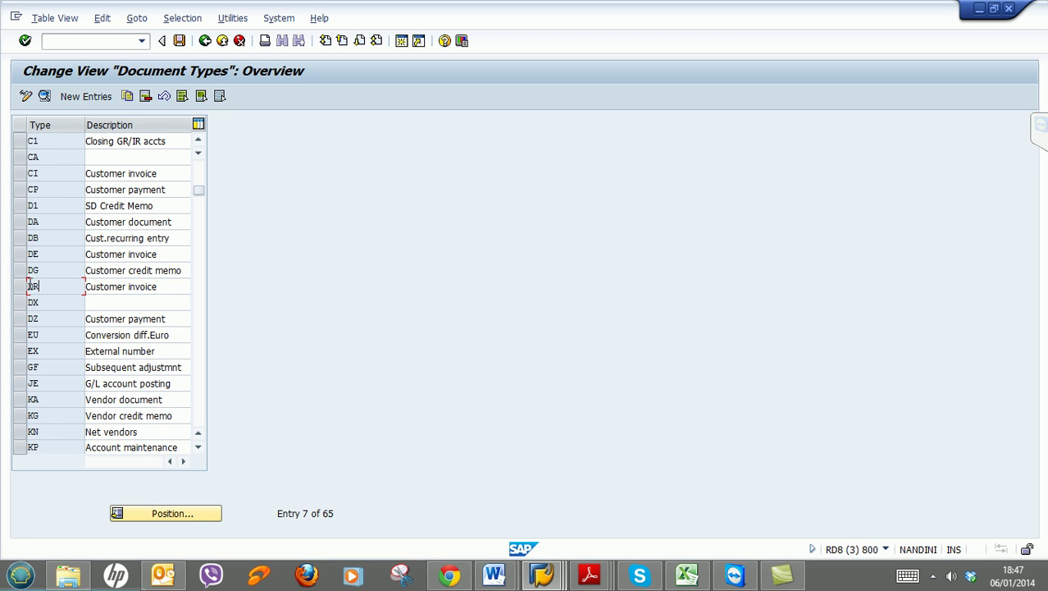
double_click(34, 286)
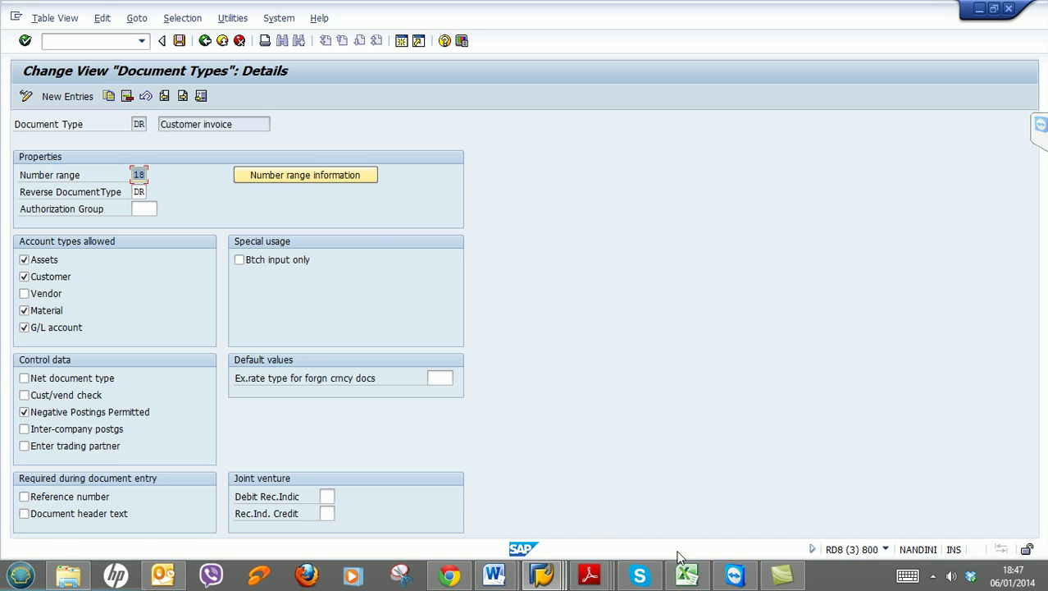
Switch to the customer invoice session, check the Reference field, and return to the DR document type details
mouse_move(558, 574)
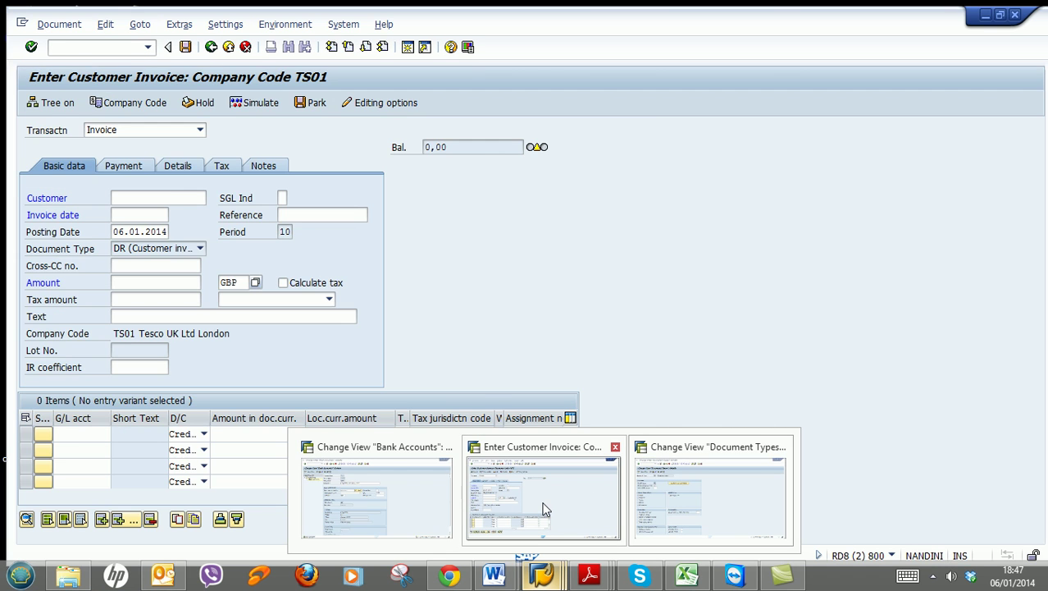
left_click(545, 509)
left_click(306, 208)
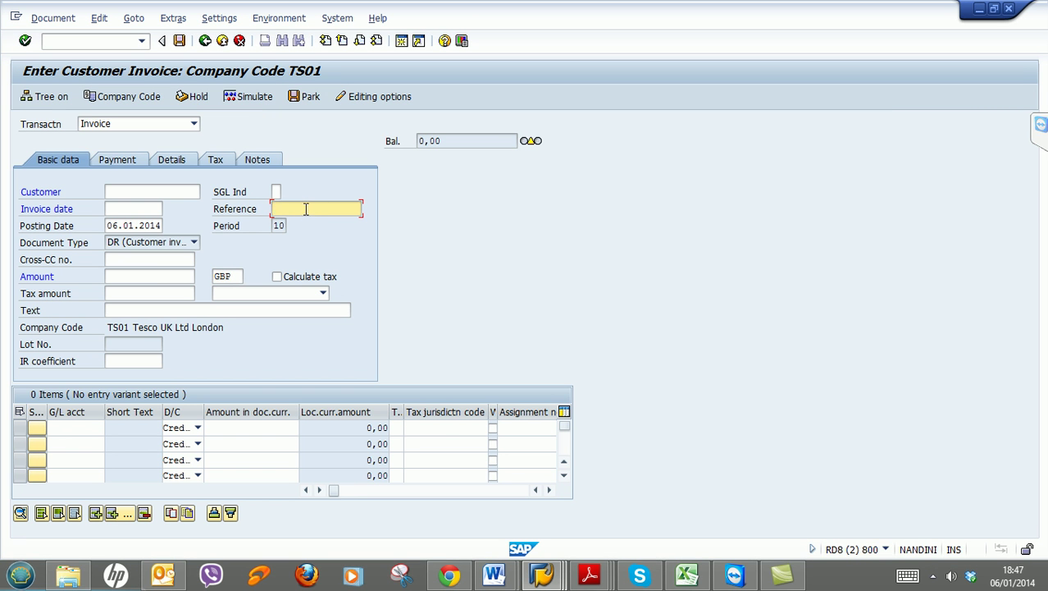
left_click(979, 9)
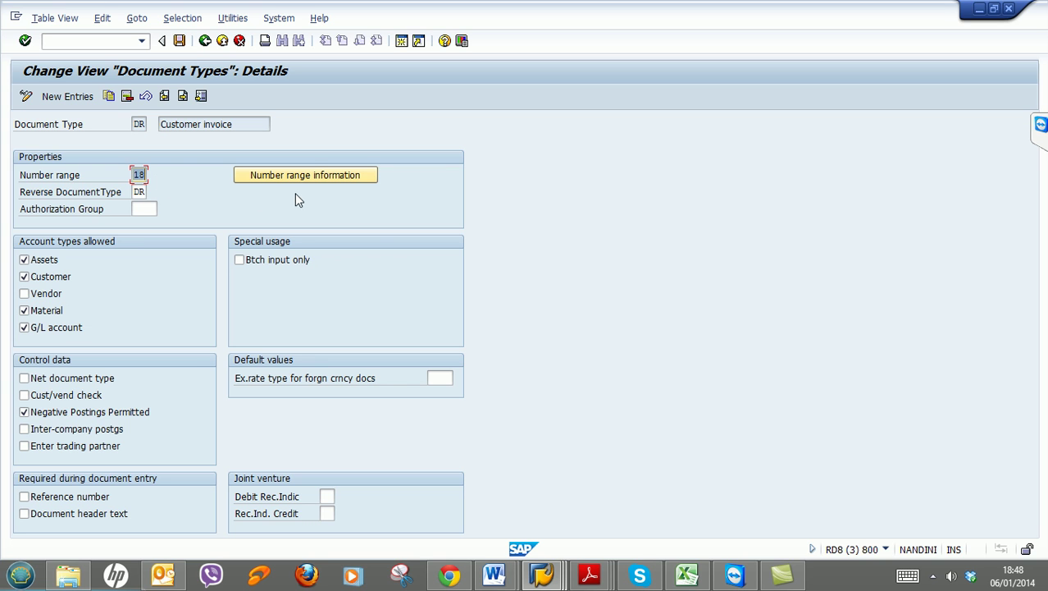
Open the number range information from the DR details and display the changeable intervals for company code FO01
left_click(314, 174)
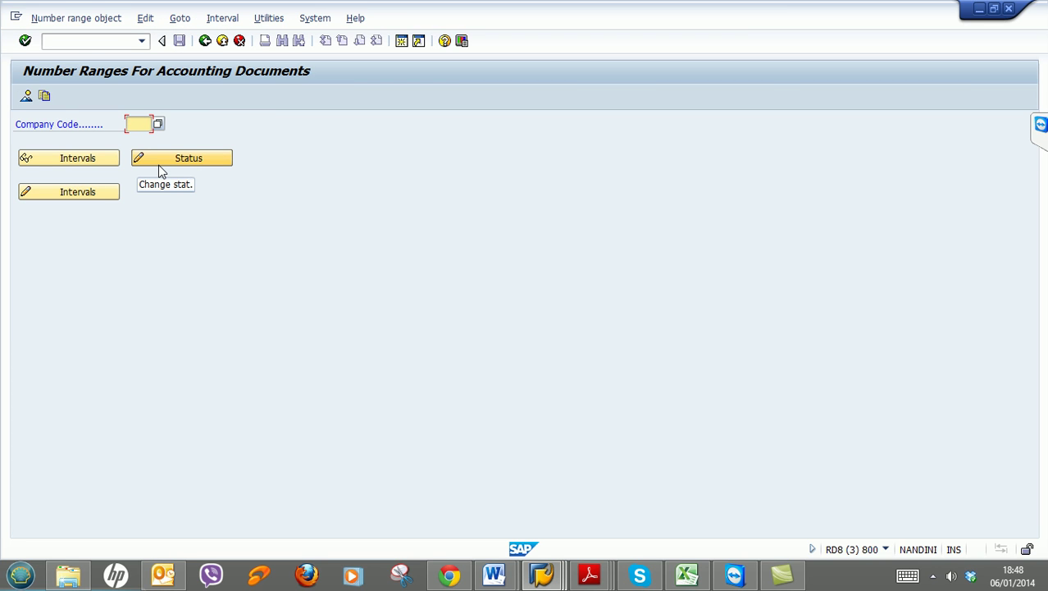
type("FO01")
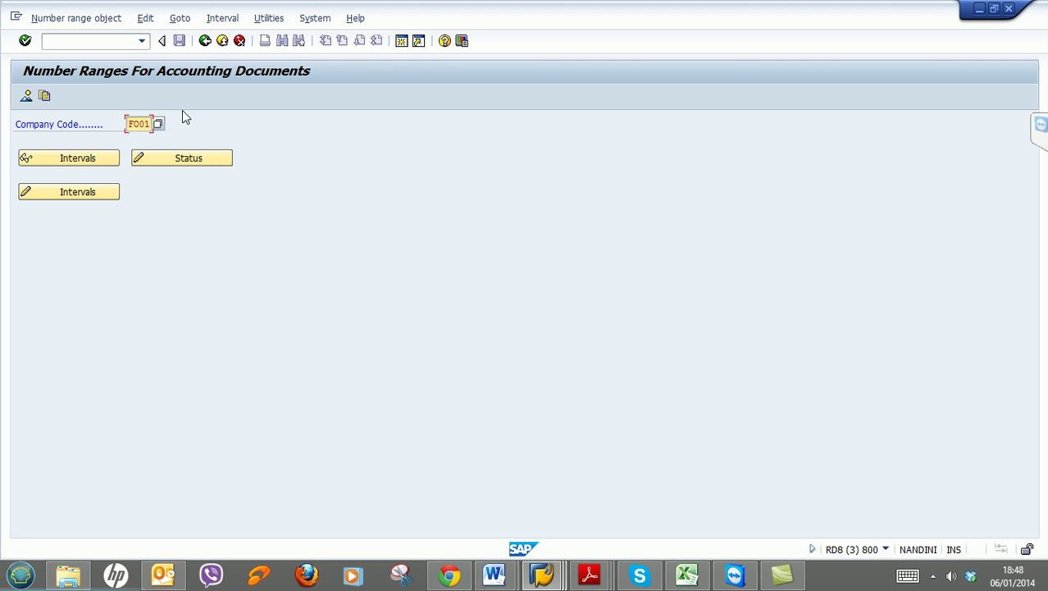
left_click(73, 190)
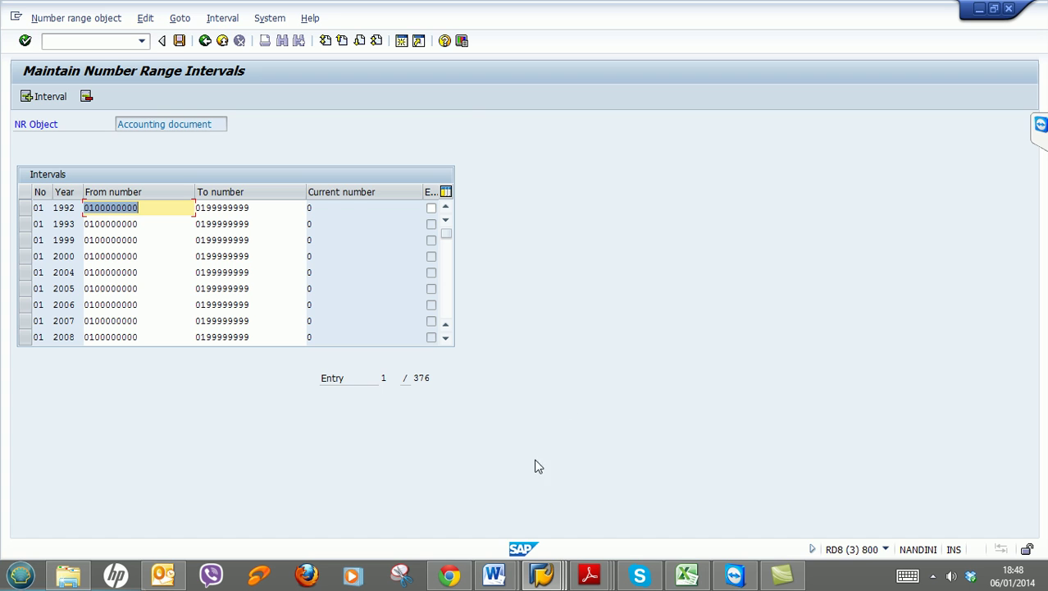
Check the Number Ranges topic in the Word training plan, and go back in SAP to the DR details
mouse_move(506, 578)
left_click(569, 510)
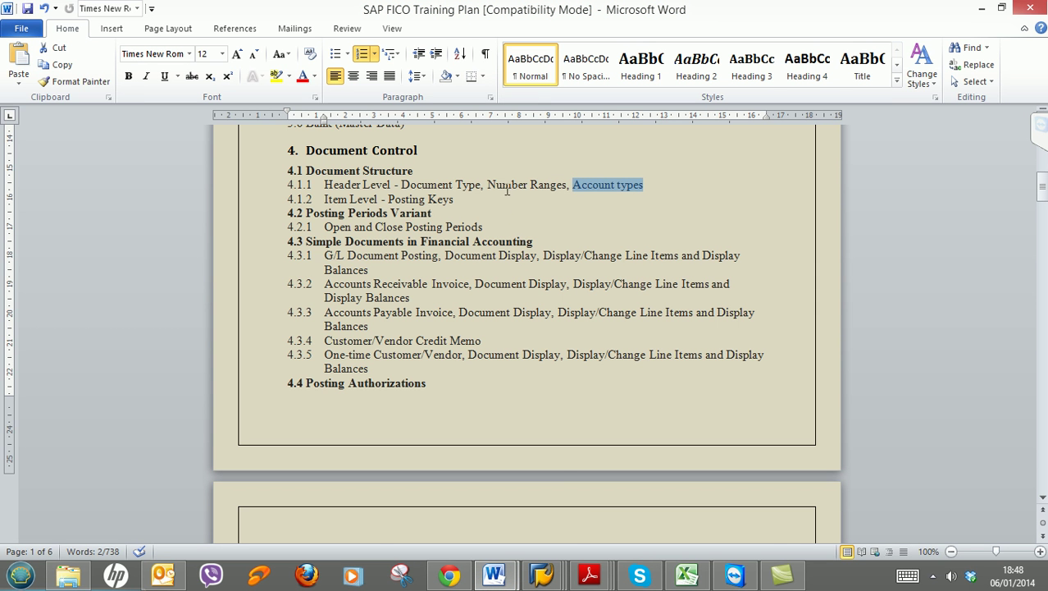
left_click(982, 8)
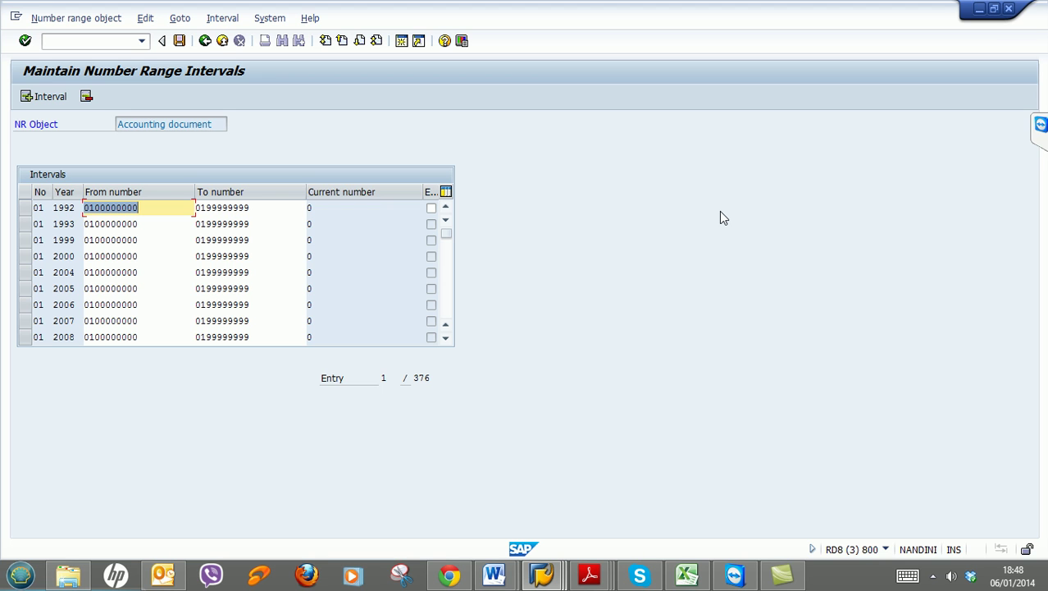
left_click(206, 41)
left_click(206, 41)
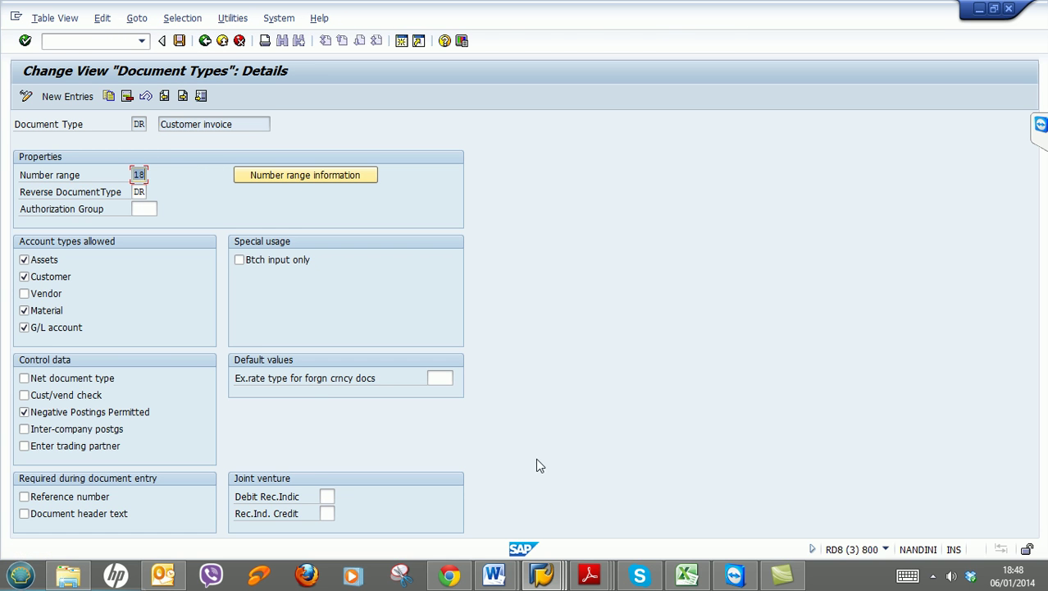
Find the Task 6 number range table in the TFIN50 PDF, check the customer invoice row, and return to SAP
left_click(584, 577)
left_click(781, 502)
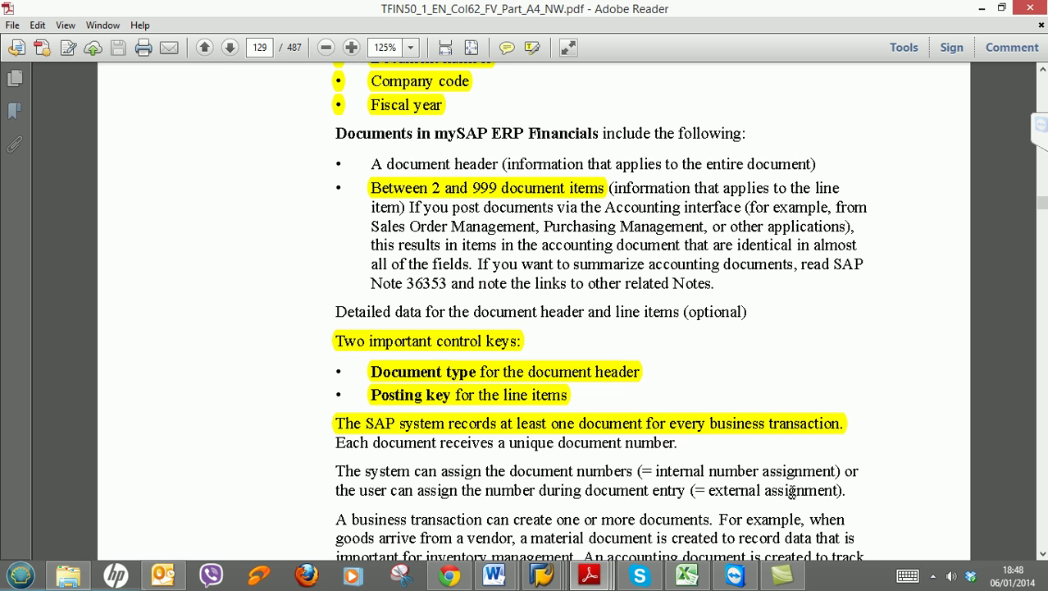
left_click(1044, 512)
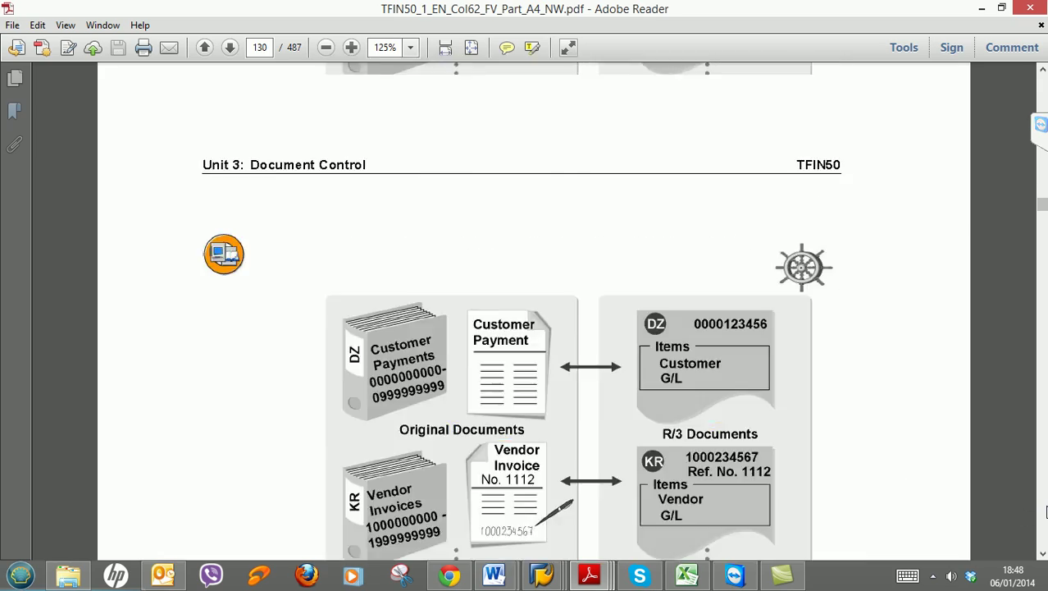
left_click(1045, 512)
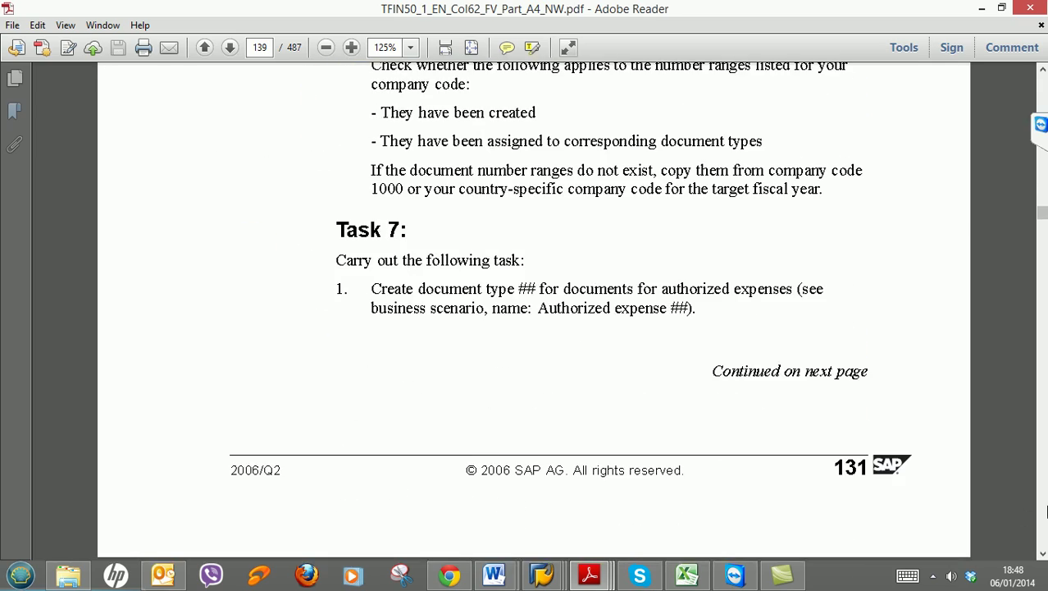
left_click(1044, 112)
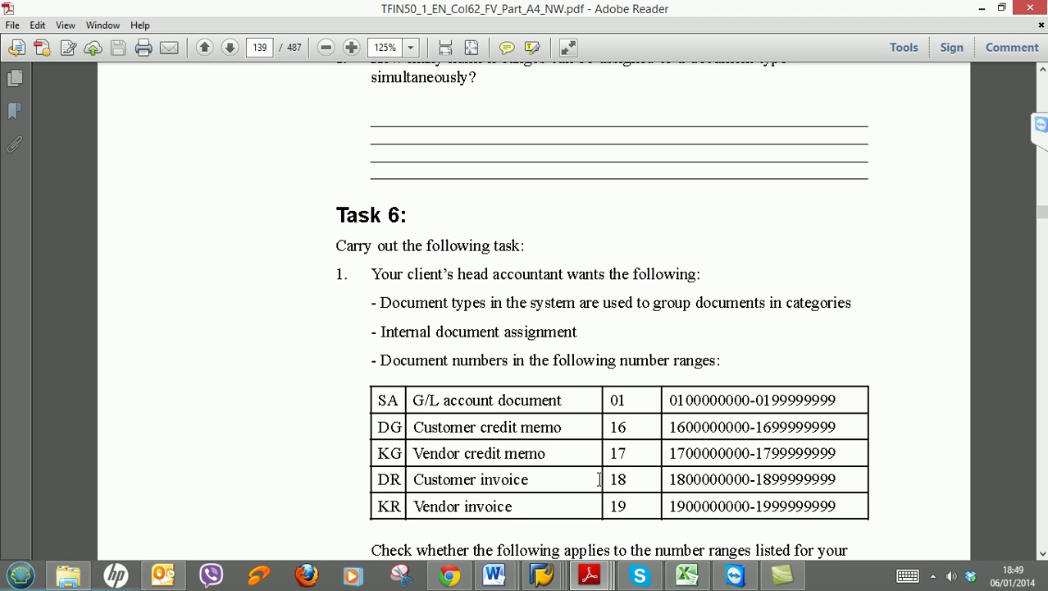
left_click(627, 477)
left_click(982, 8)
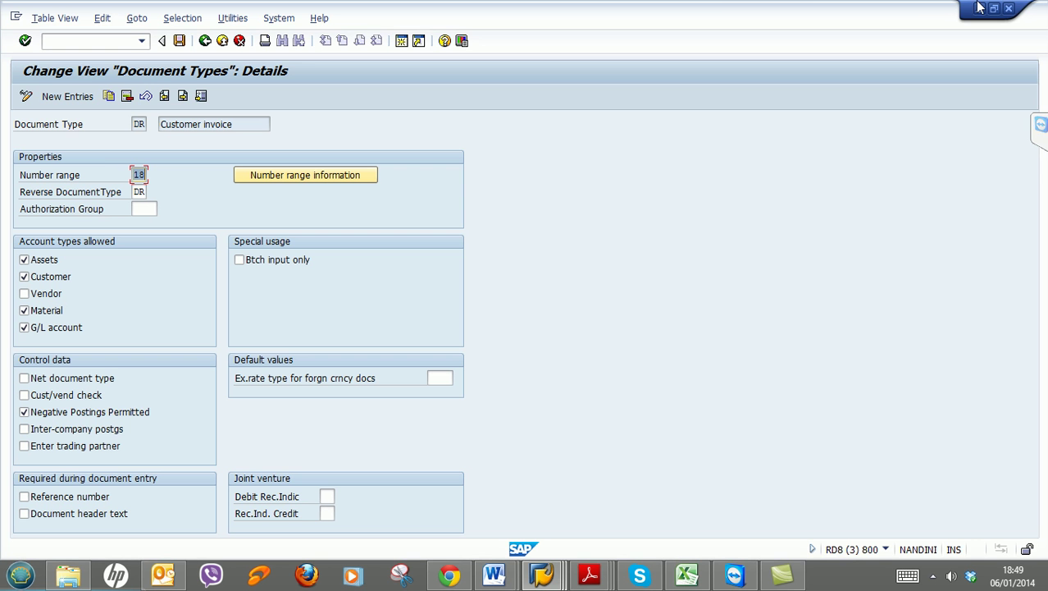
Reopen the number range information for document type DR and enter interval maintenance for company code FO01
left_click(334, 177)
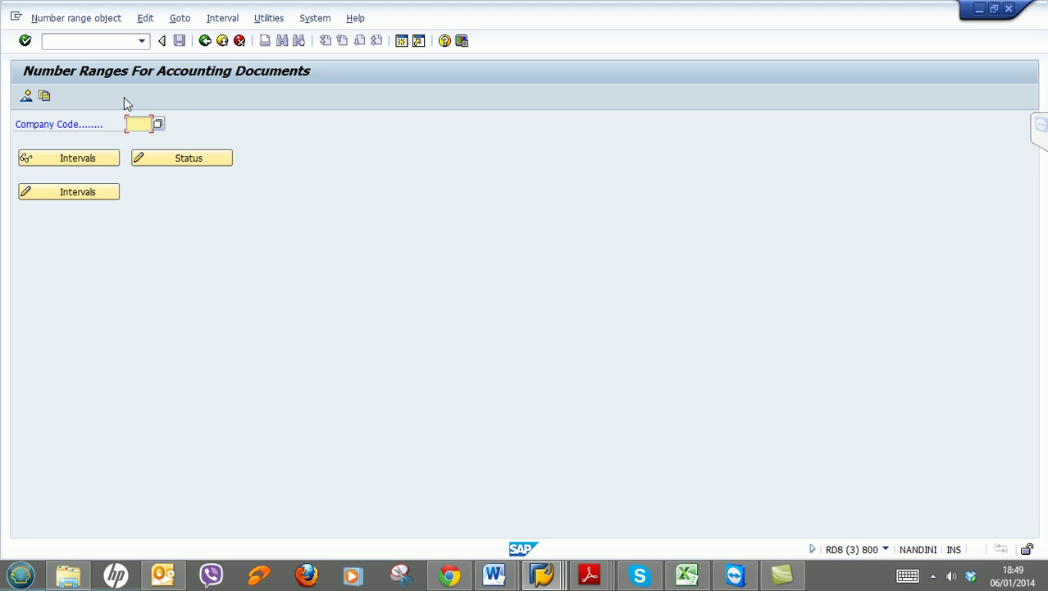
type("Fo01")
key("Return")
left_click(69, 195)
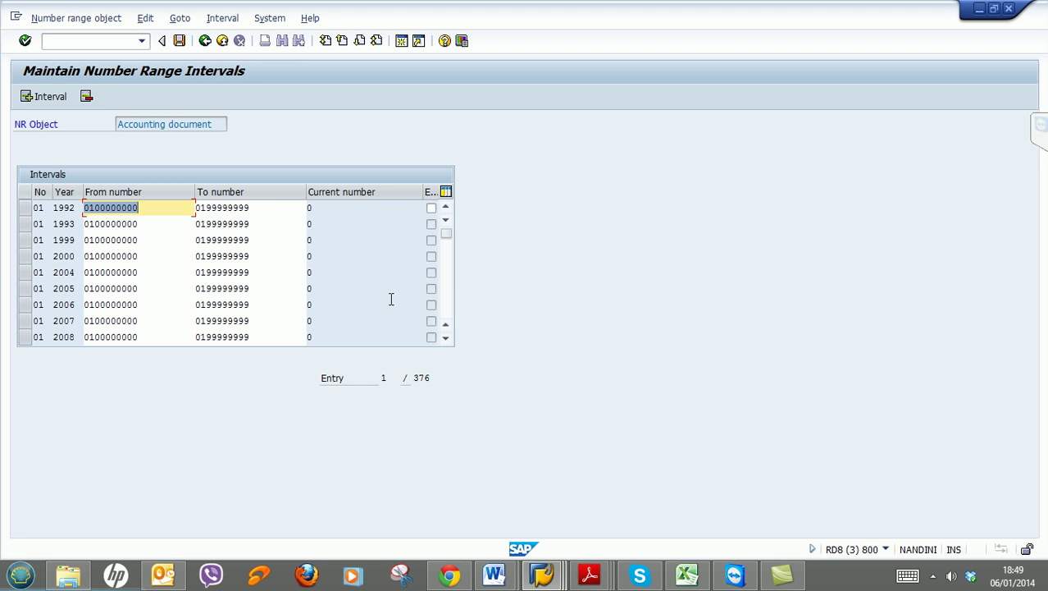
Find number range 18 in the intervals list and highlight its 2014 and 2015 year entries
left_click(450, 312)
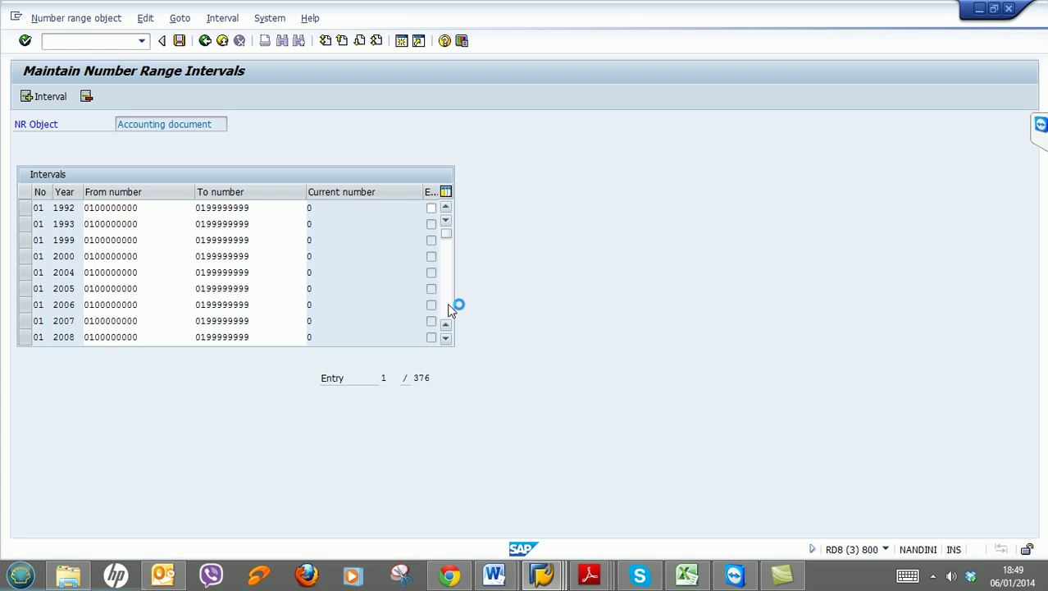
left_click_drag(448, 259, 448, 294)
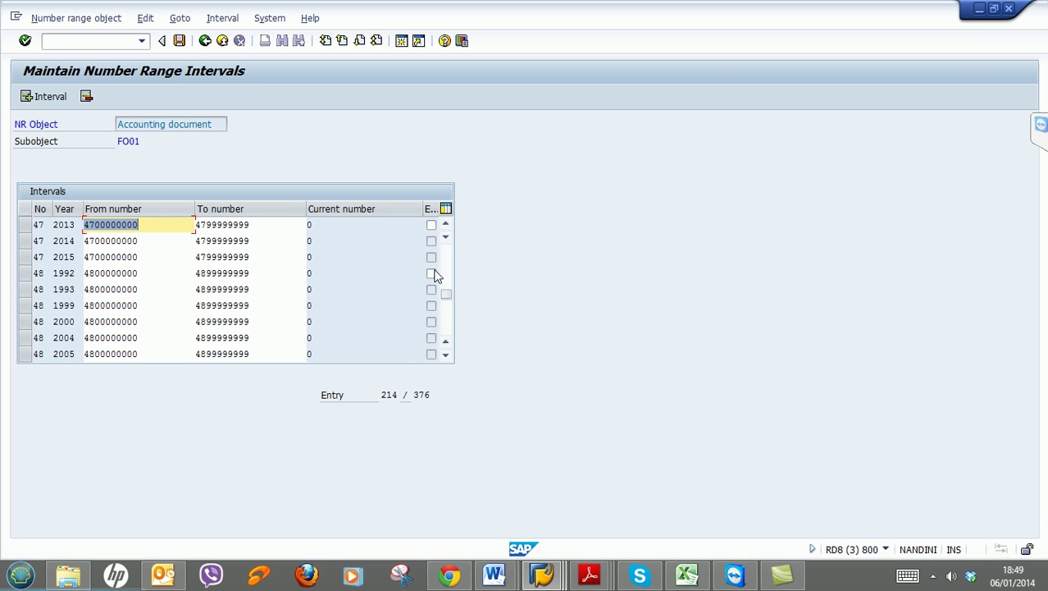
left_click(444, 260)
left_click(442, 259)
left_click(442, 259)
left_click(441, 259)
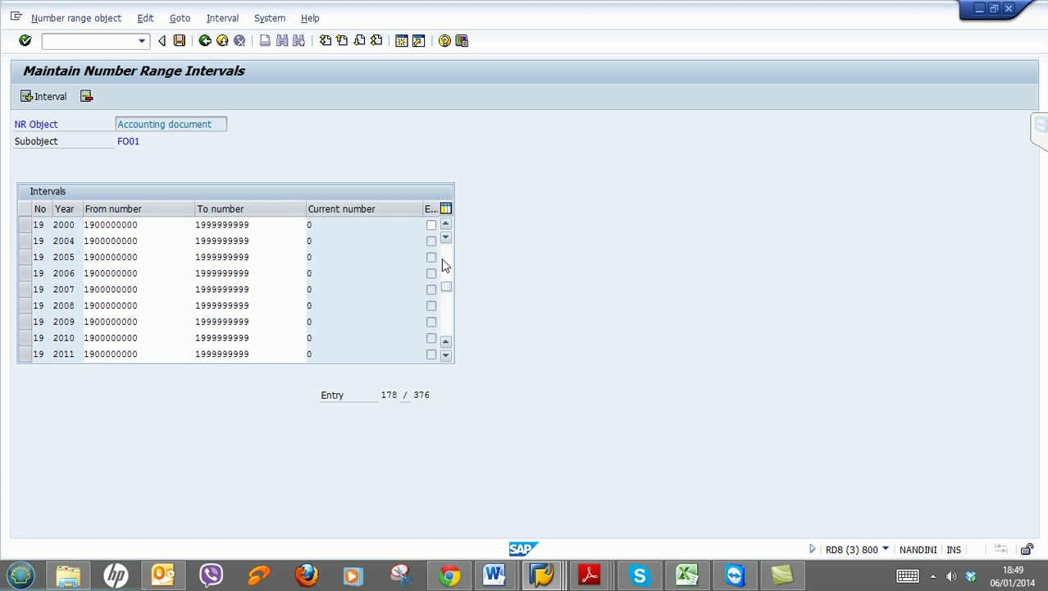
left_click(441, 258)
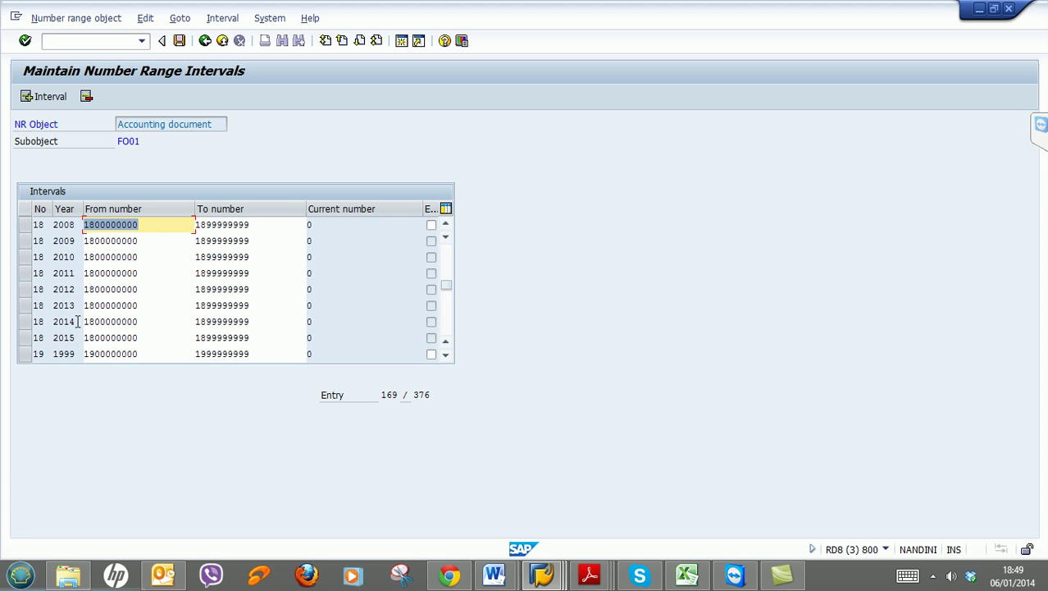
left_click(41, 303)
left_click_drag(79, 302, 43, 321)
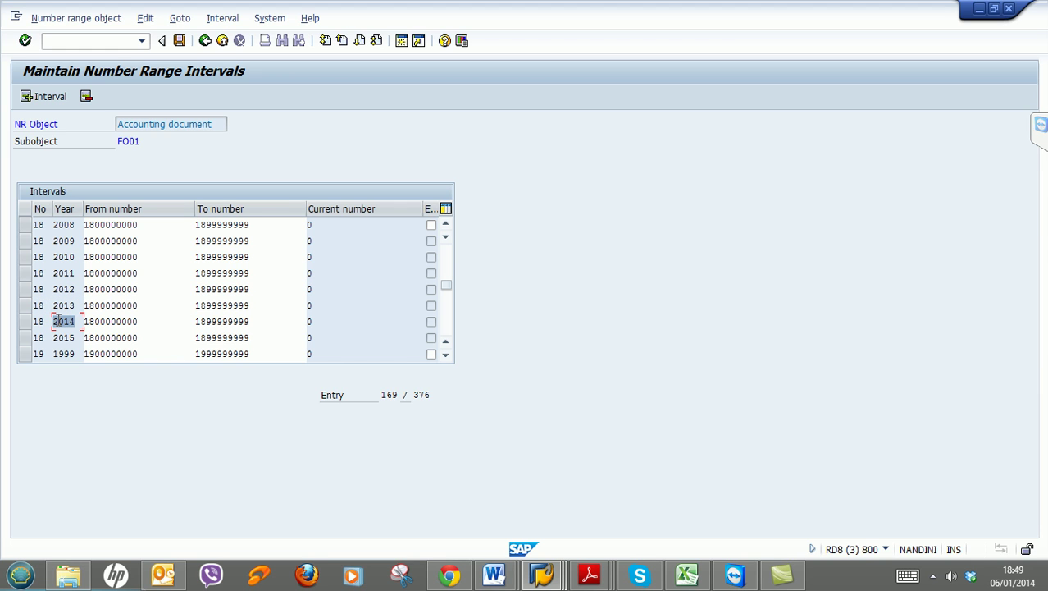
left_click_drag(79, 339, 46, 345)
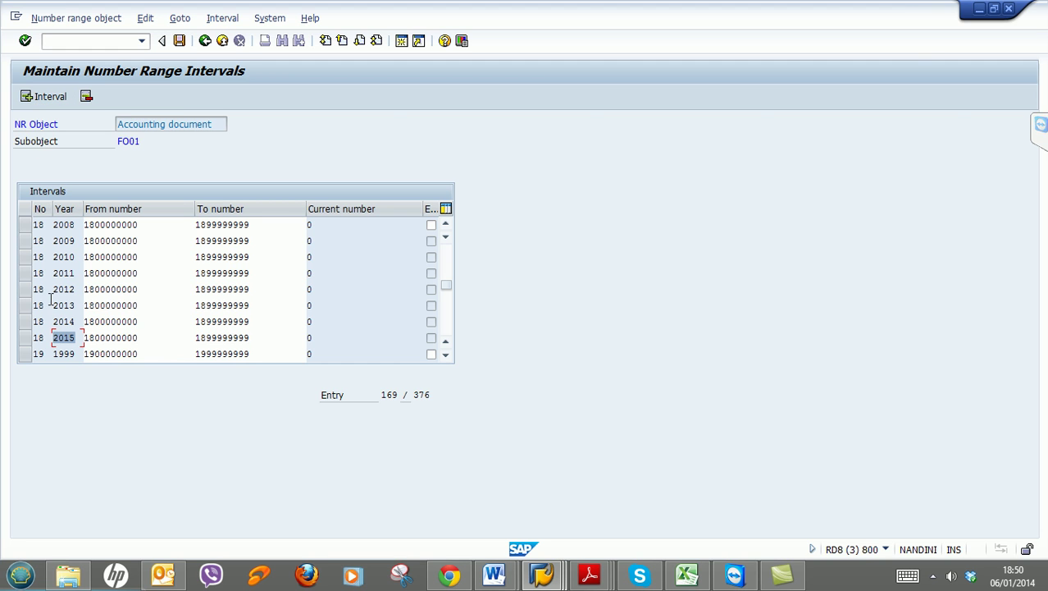
Review the Task 6 number range table in the TFIN50 PDF and the Word training plan's Document Control section, and return to SAP
left_click(604, 579)
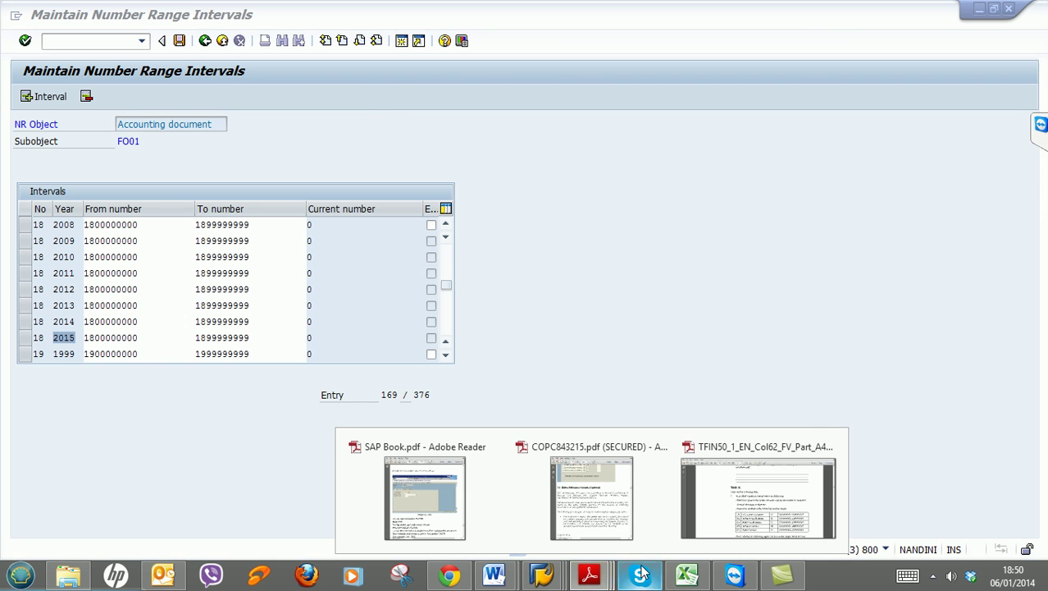
left_click(758, 496)
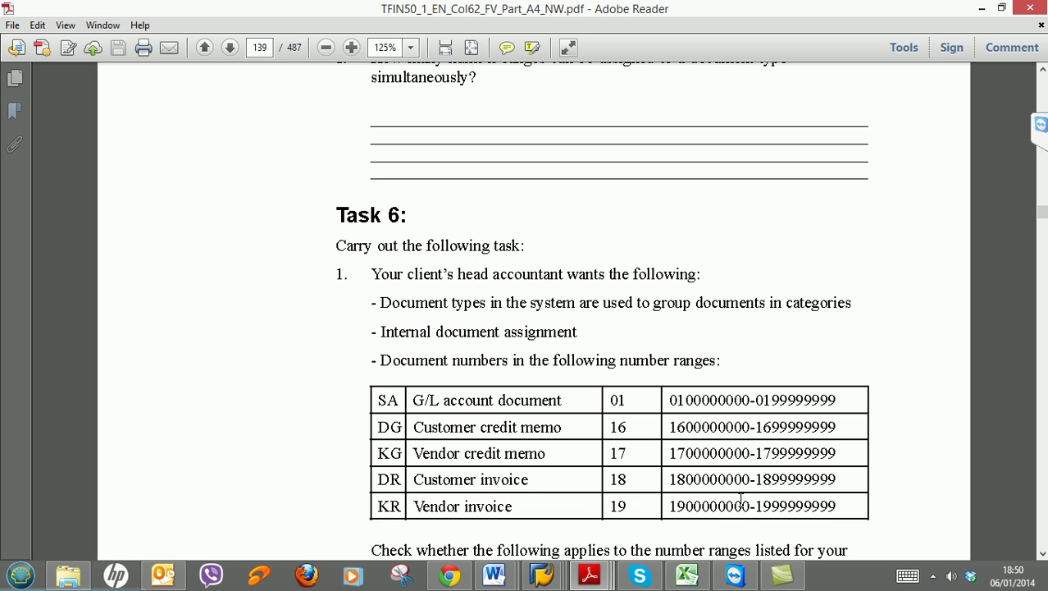
left_click(629, 403)
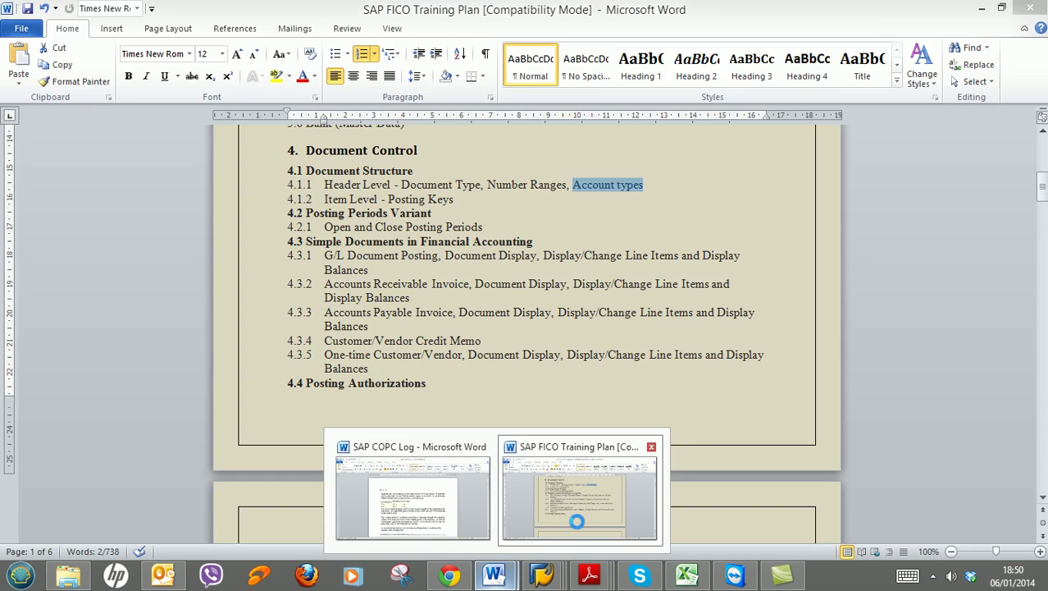
left_click(579, 492)
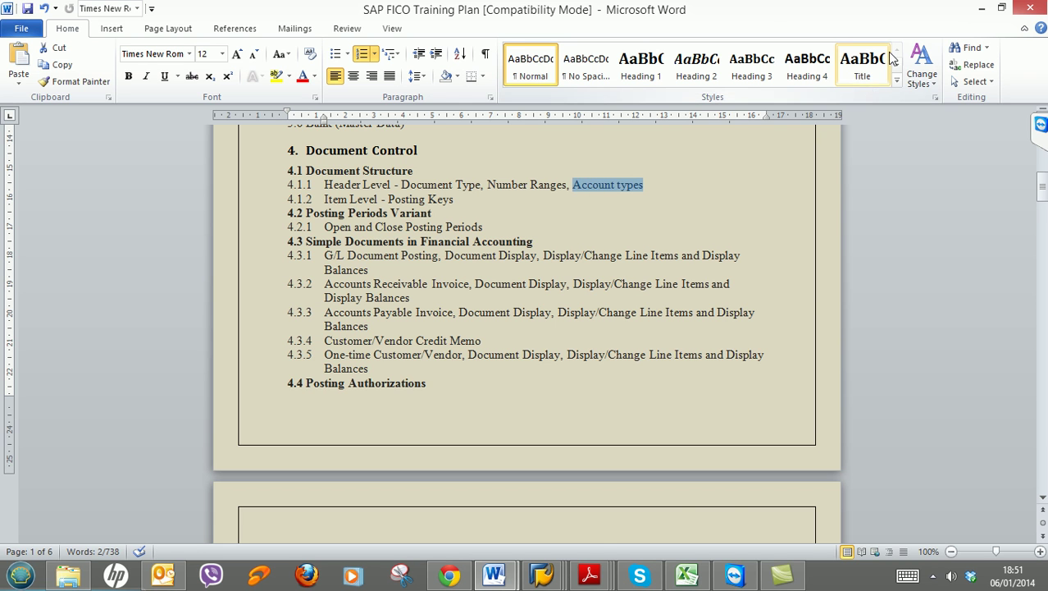
left_click(984, 8)
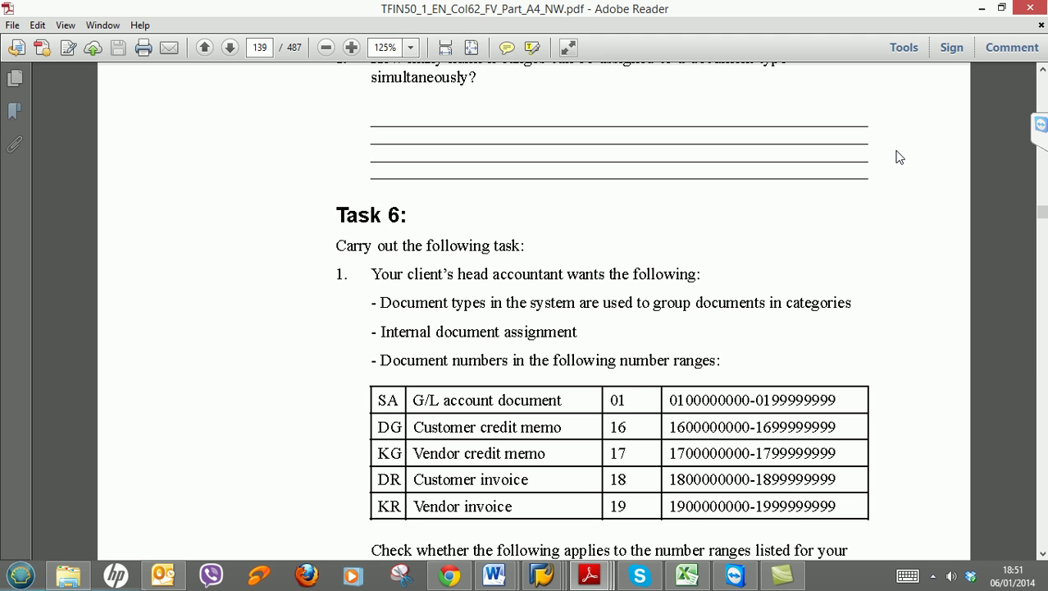
left_click(976, 7)
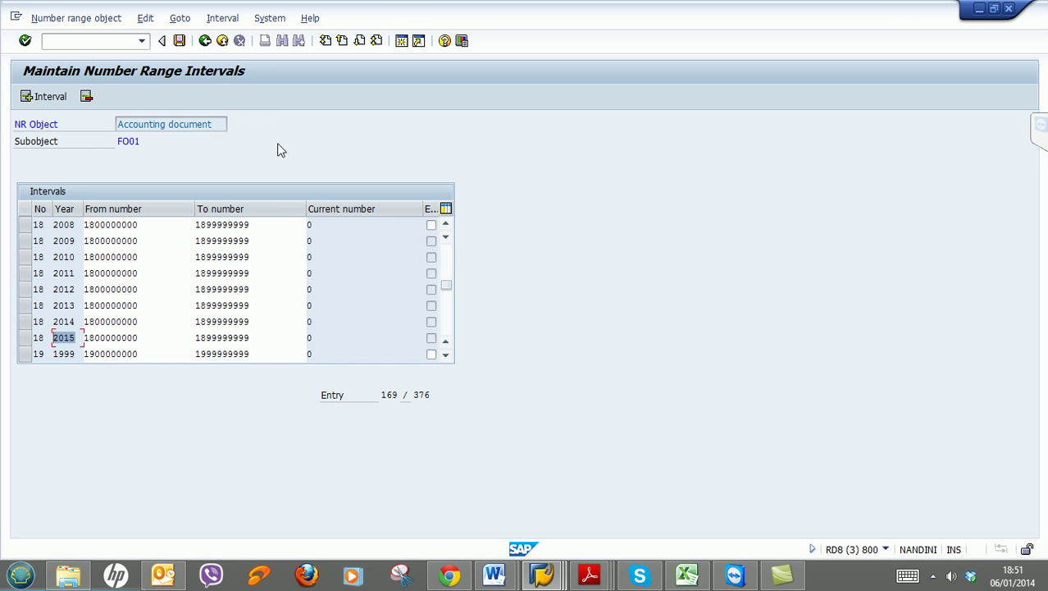
Leave number range maintenance and back out of the DR document type details
left_click(206, 42)
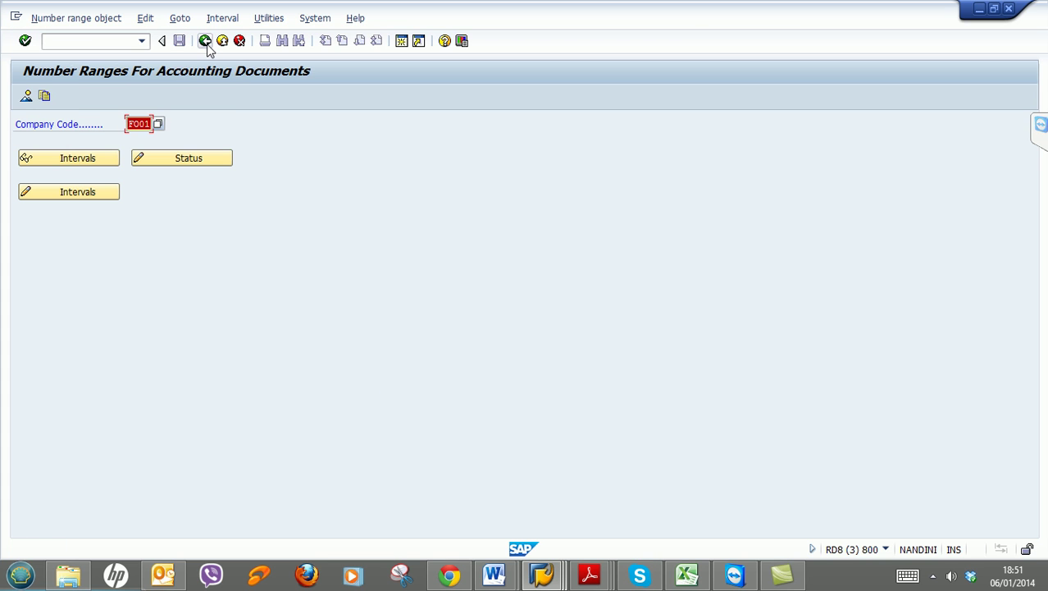
left_click(206, 41)
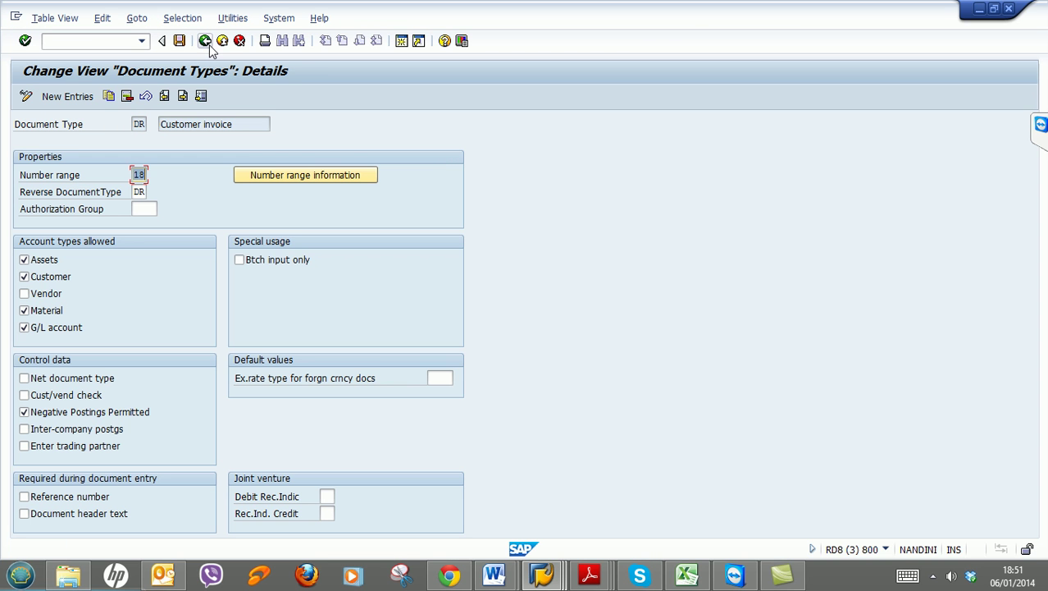
left_click(206, 41)
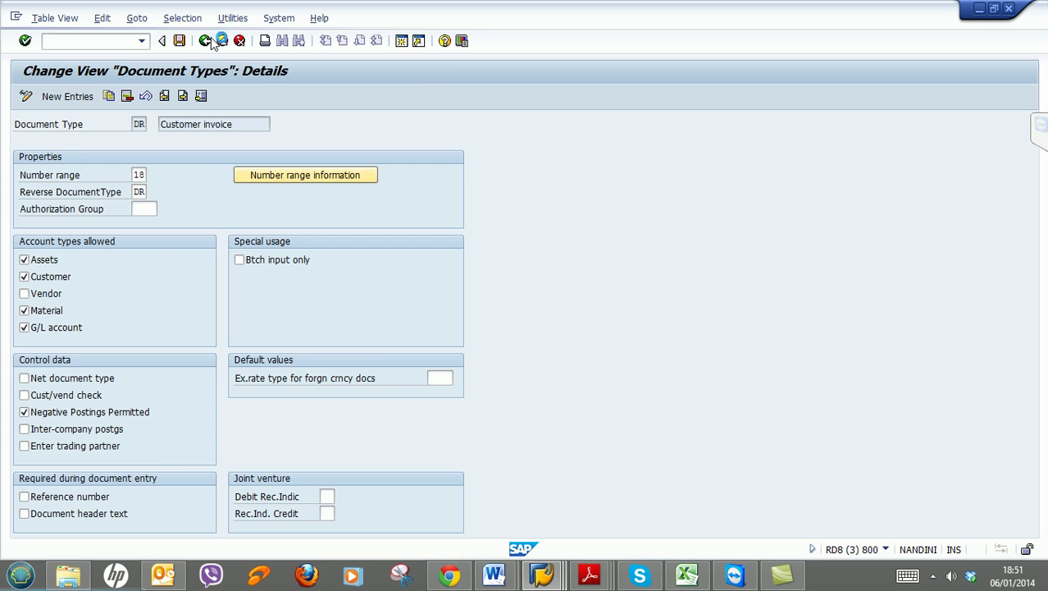
Return to the IMG, open Define Posting Keys under the Line Item controls, and highlight the name of posting key 01
left_click(208, 39)
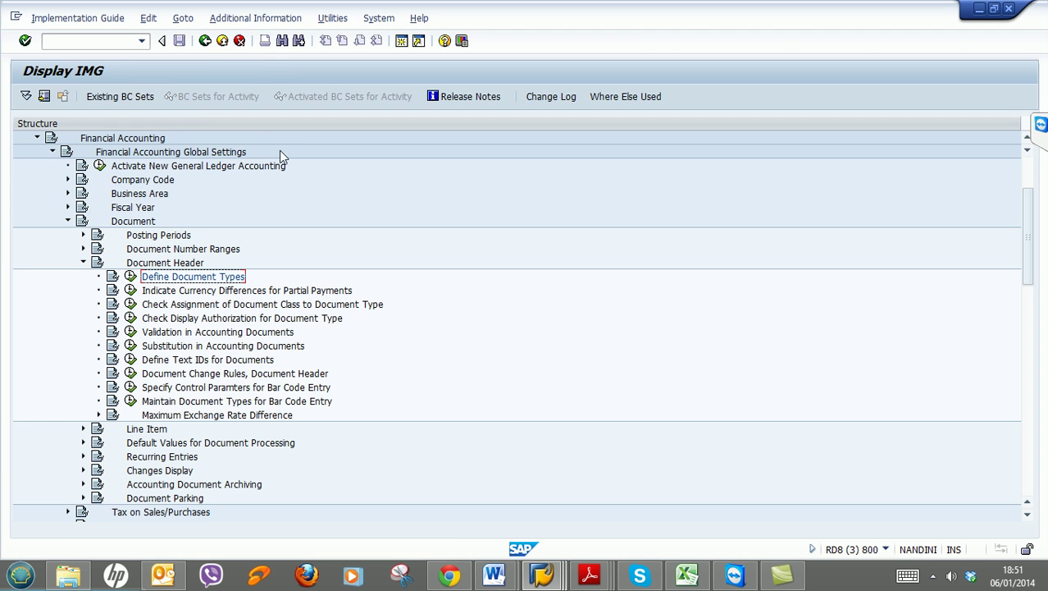
left_click(83, 262)
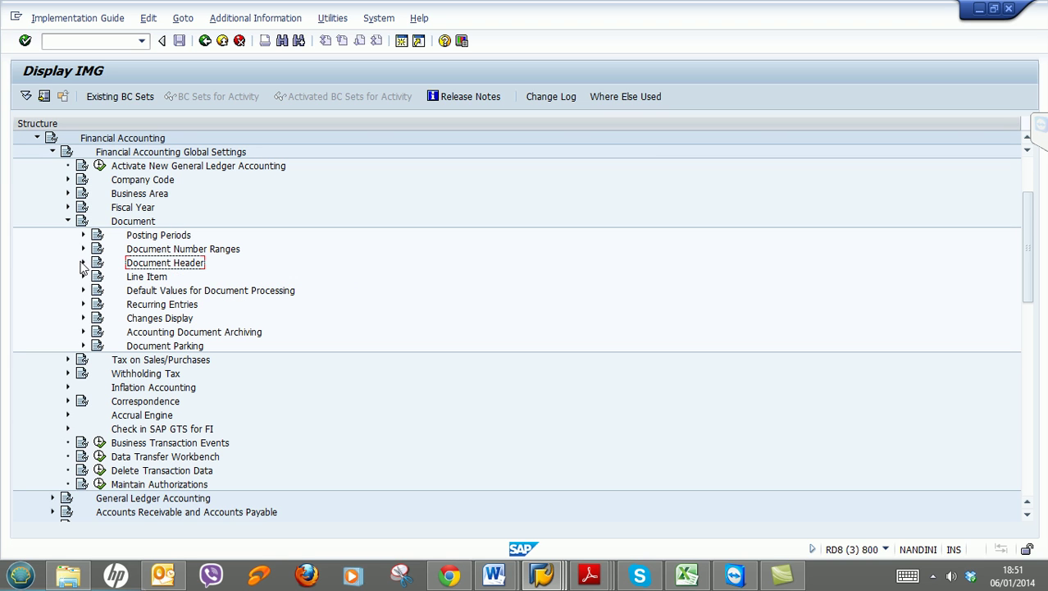
left_click(83, 277)
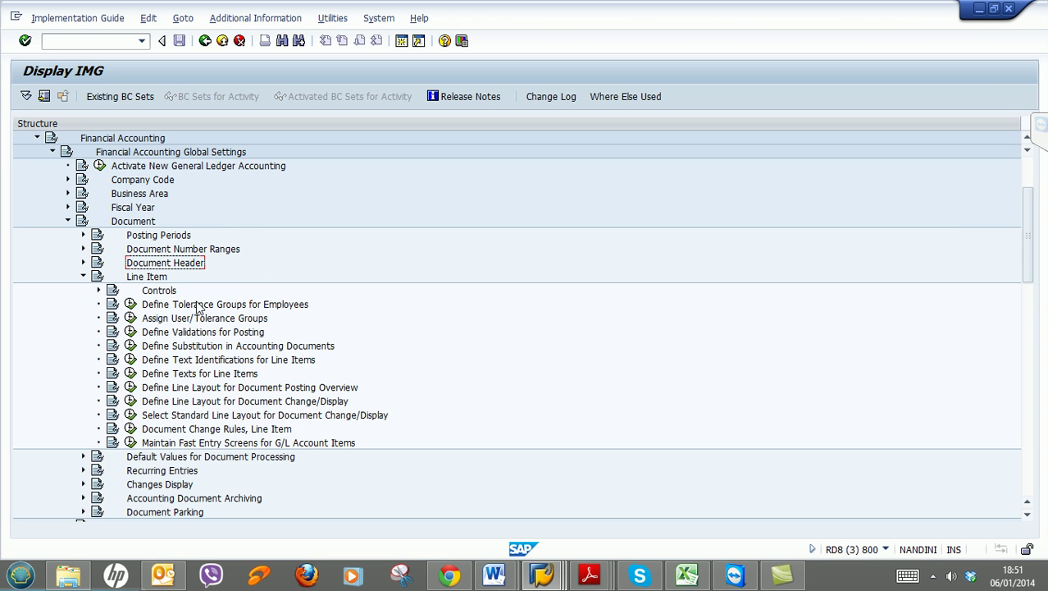
left_click(167, 292)
left_click(98, 291)
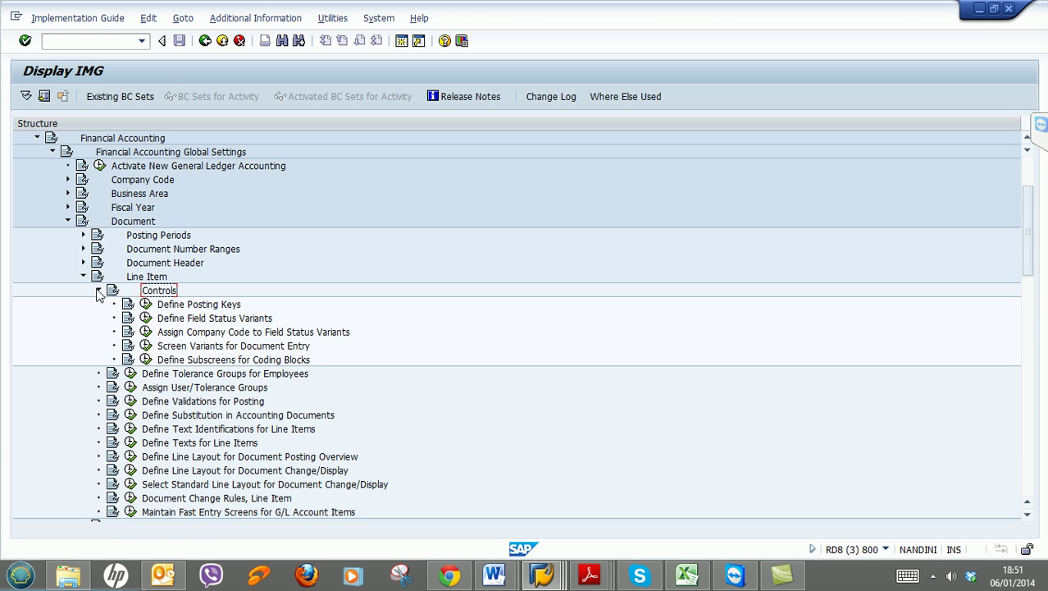
left_click(169, 305)
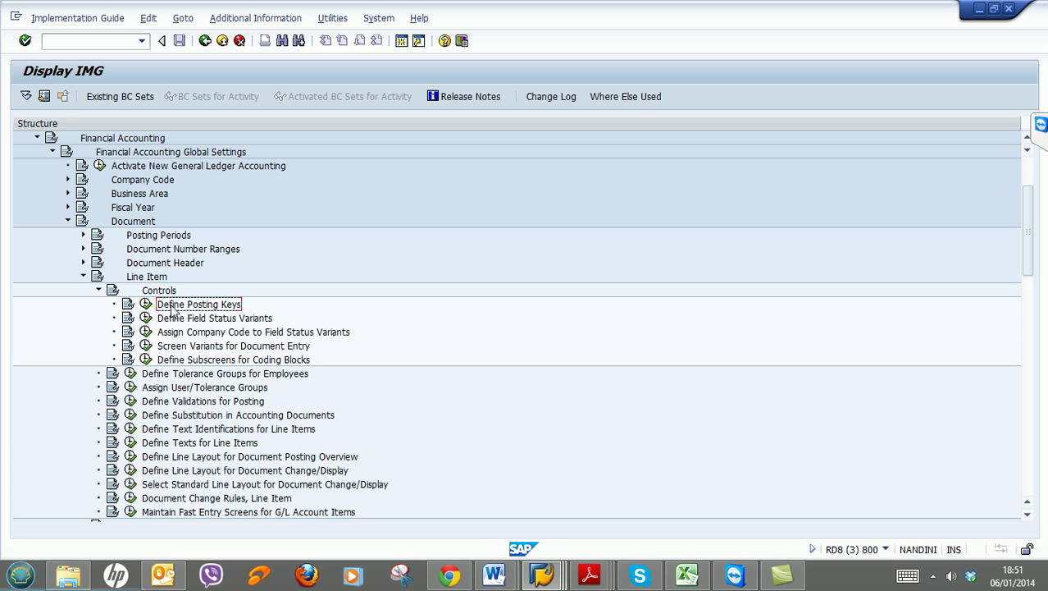
left_click(146, 304)
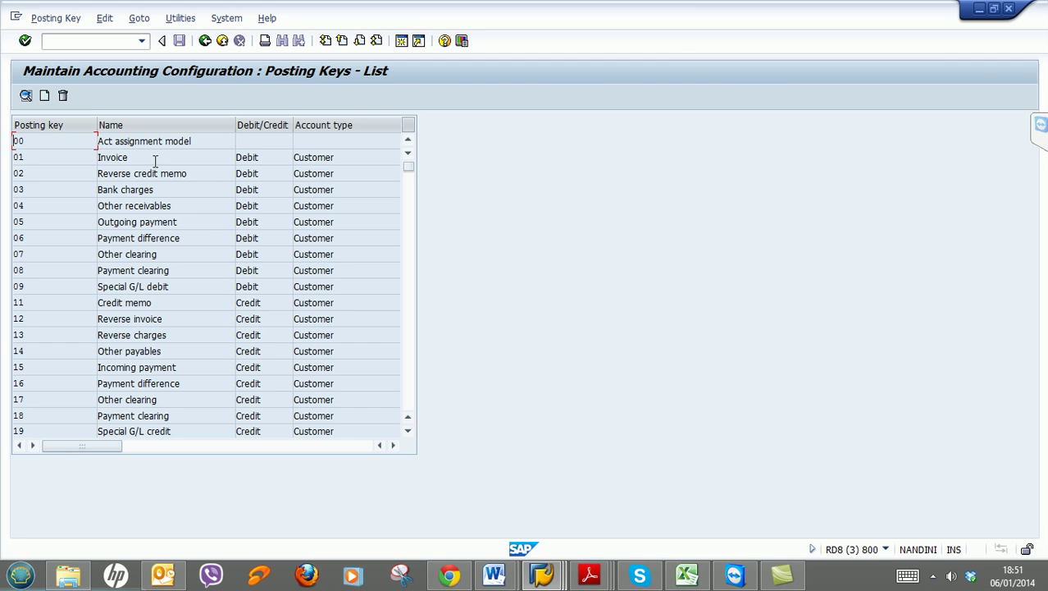
left_click_drag(129, 158, 90, 165)
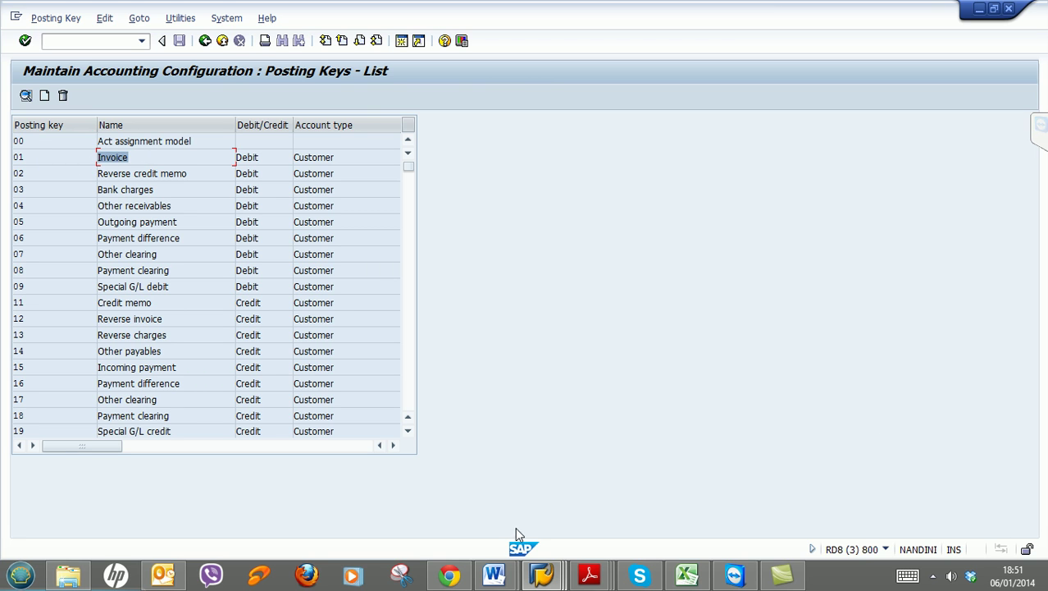
Add ", Field Status" after Posting Keys in item 4.1.2 of the Word training plan and return to SAP
left_click(508, 585)
left_click(572, 532)
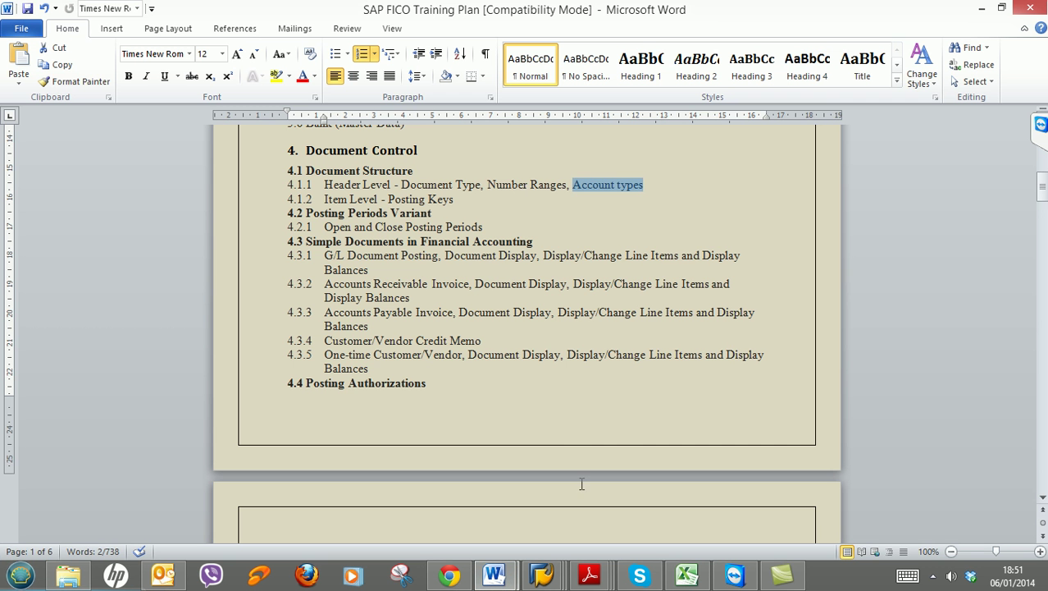
left_click(539, 200)
type(",")
type(" Fiel")
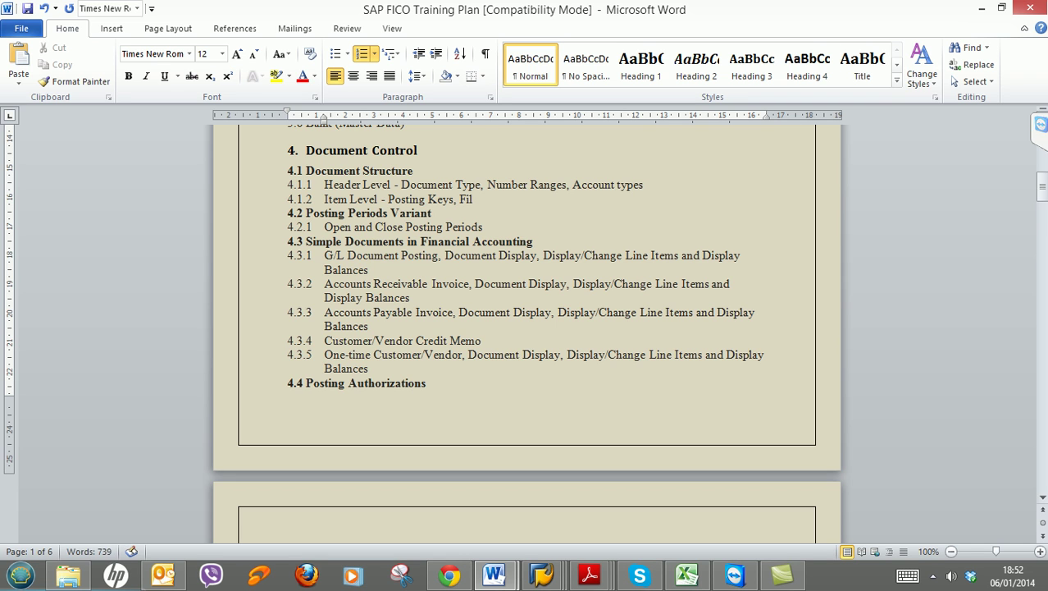
type("d Status")
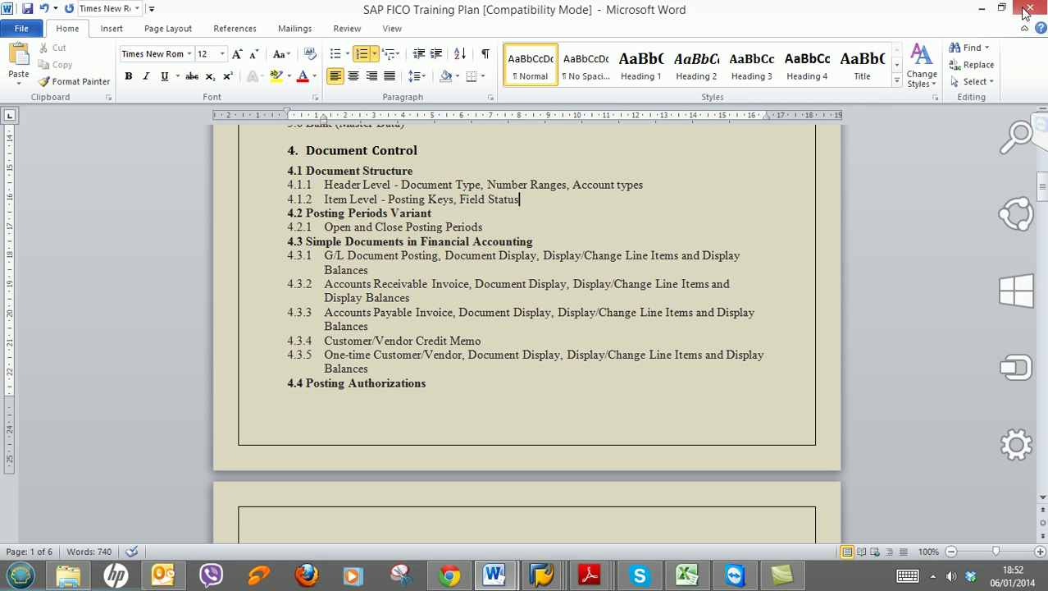
left_click(982, 9)
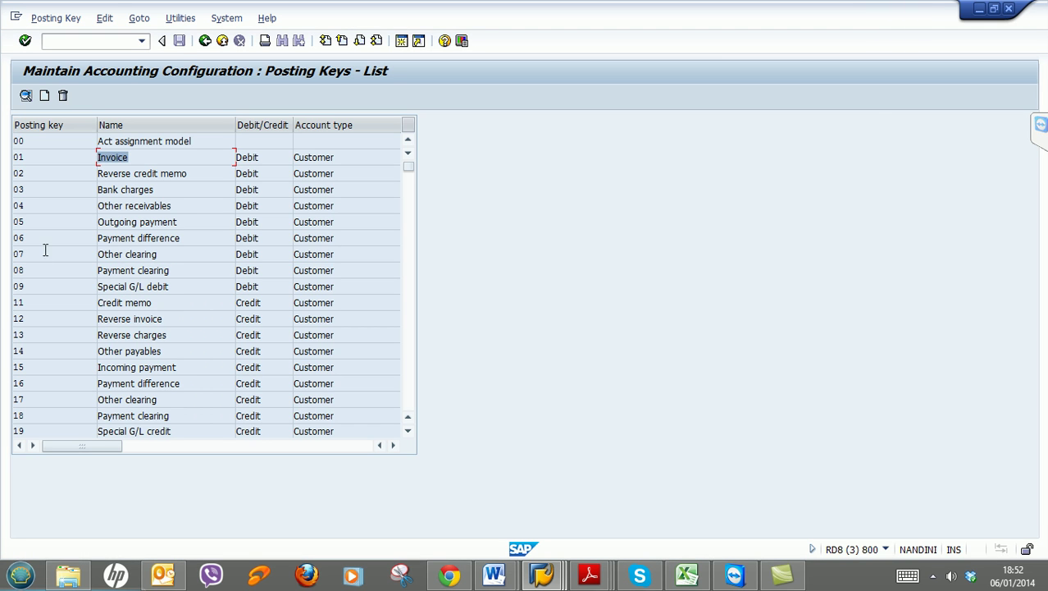
Inspect posting key 01's General data field status, highlighting Assignment number and Text, and go back to the key's details
double_click(29, 158)
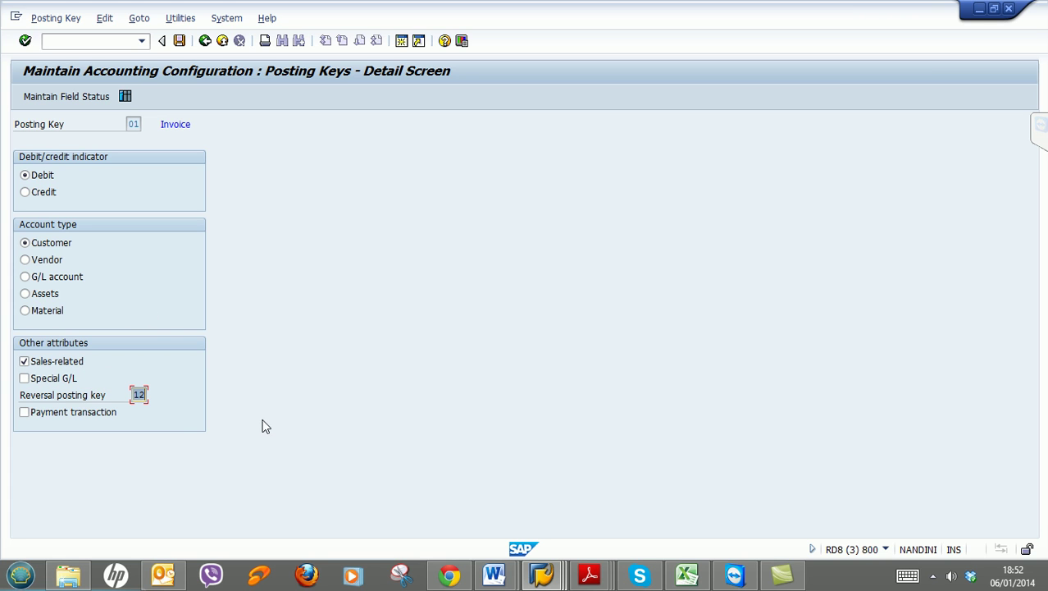
left_click(59, 101)
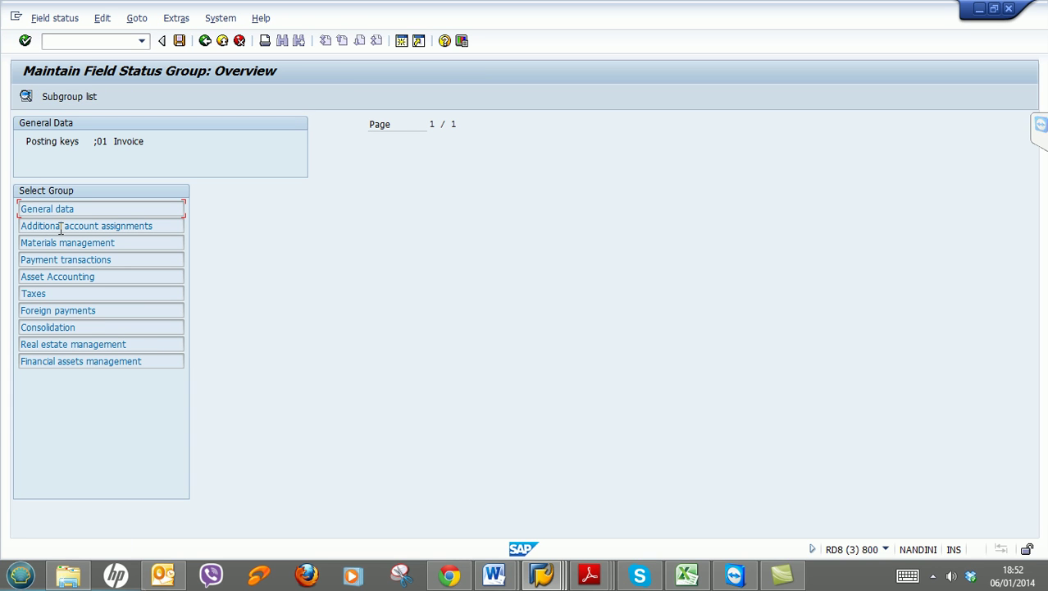
double_click(56, 210)
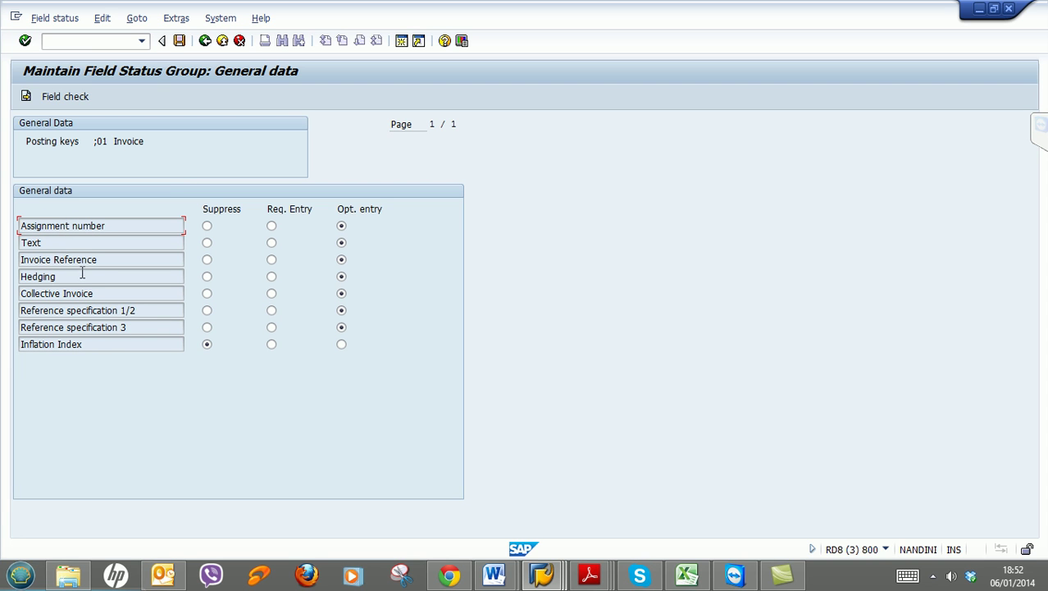
left_click_drag(120, 230, 24, 192)
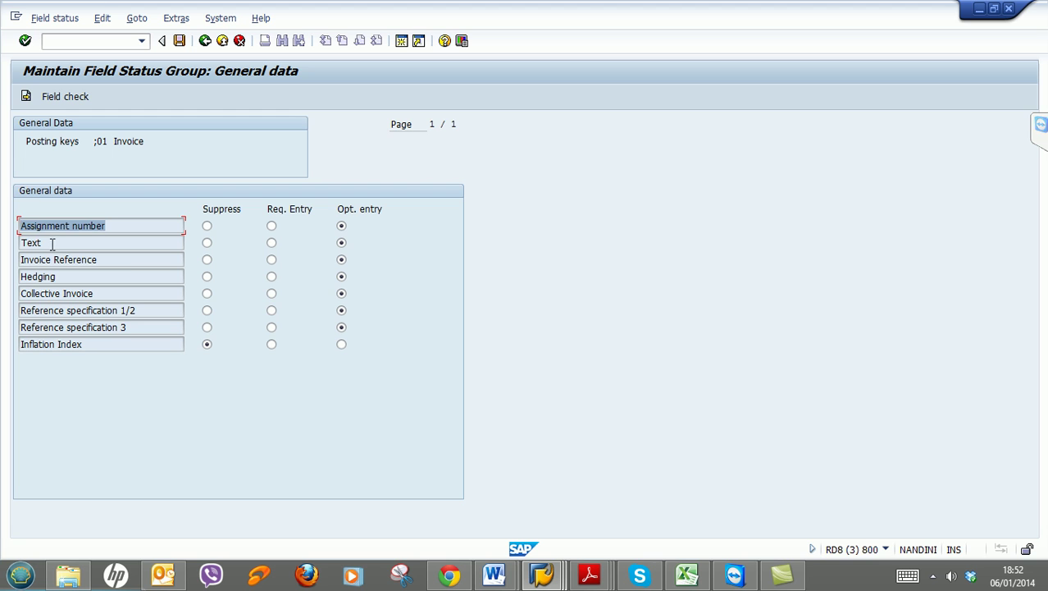
left_click_drag(53, 245, 22, 243)
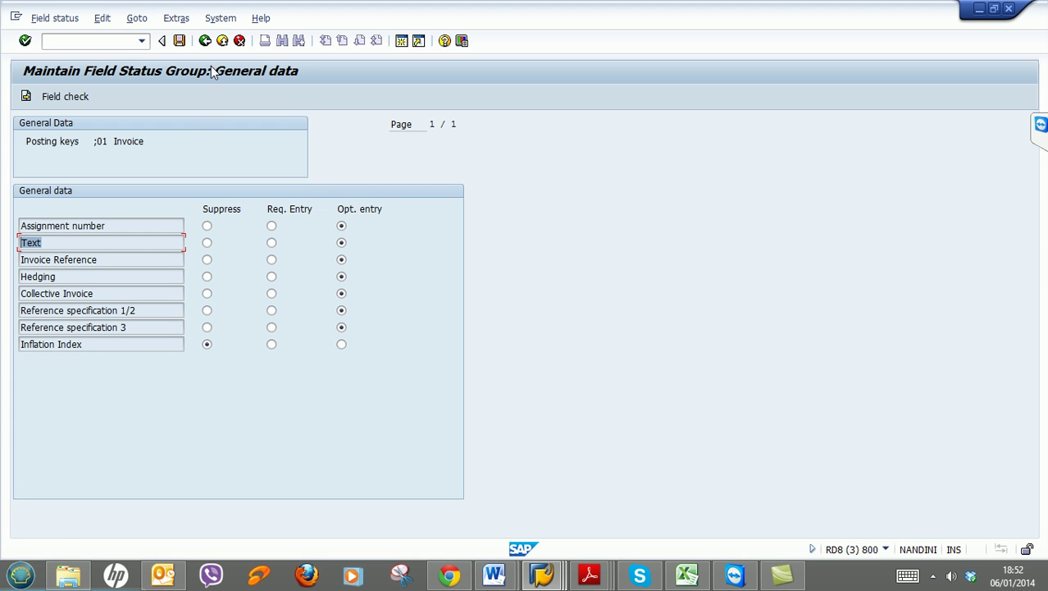
left_click(204, 41)
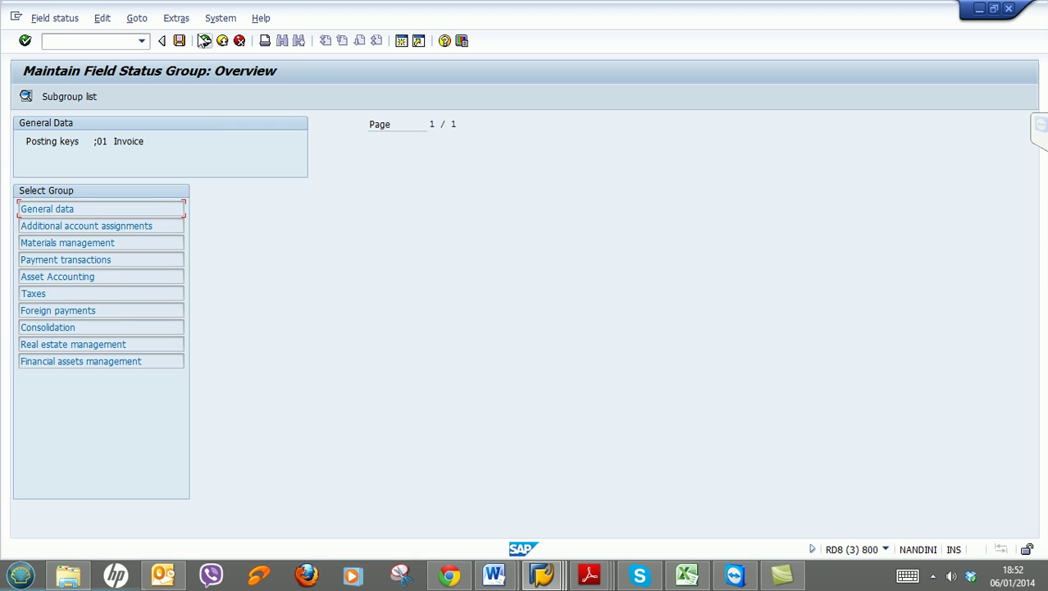
left_click(205, 43)
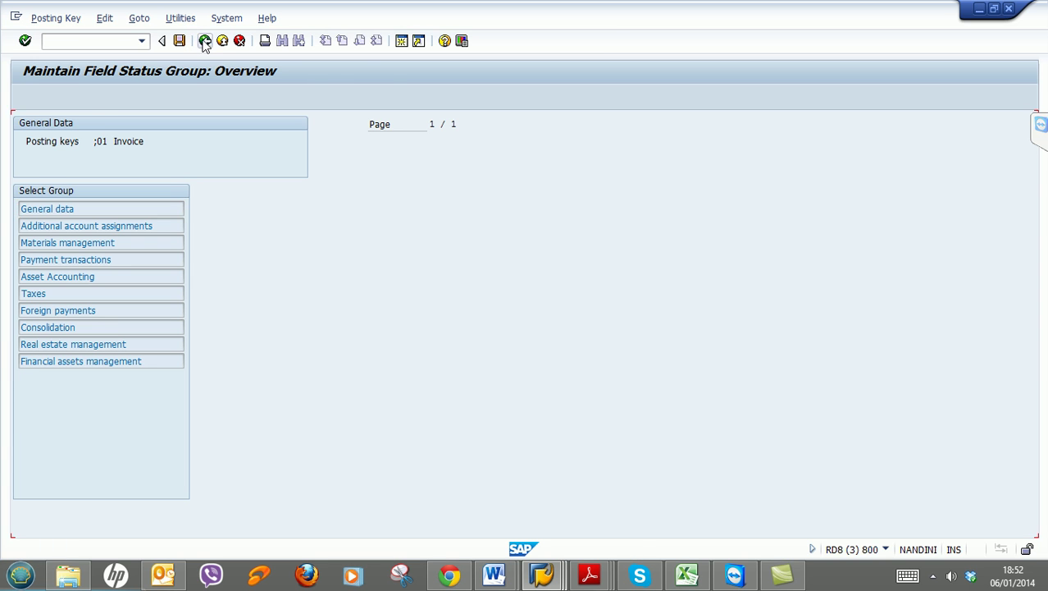
Switch to the TFIN50 PDF and review the explanation of document types under Figure 65 on page 130
mouse_move(599, 575)
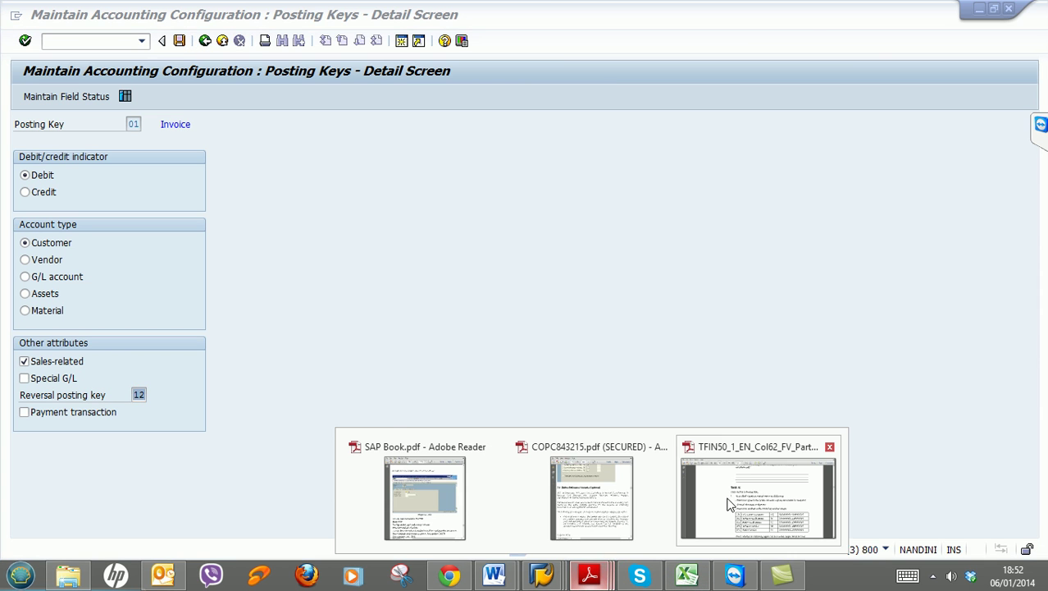
left_click(673, 520)
scroll(626, 400, "down", 10)
scroll(533, 311, "up", 20)
scroll(534, 311, "up", 20)
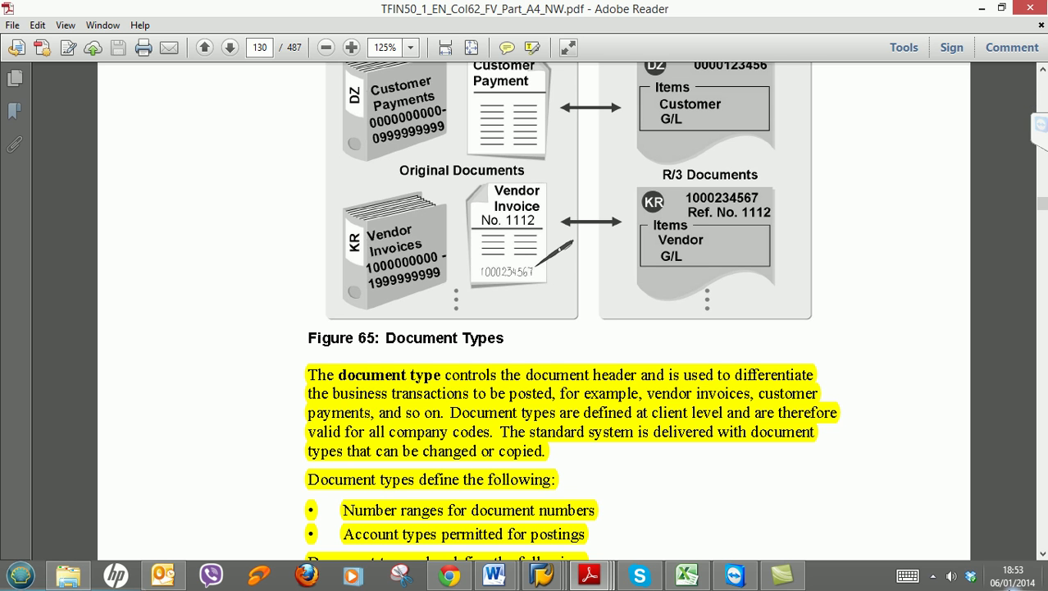
mouse_move(1044, 557)
scroll(1044, 556, "down", 5)
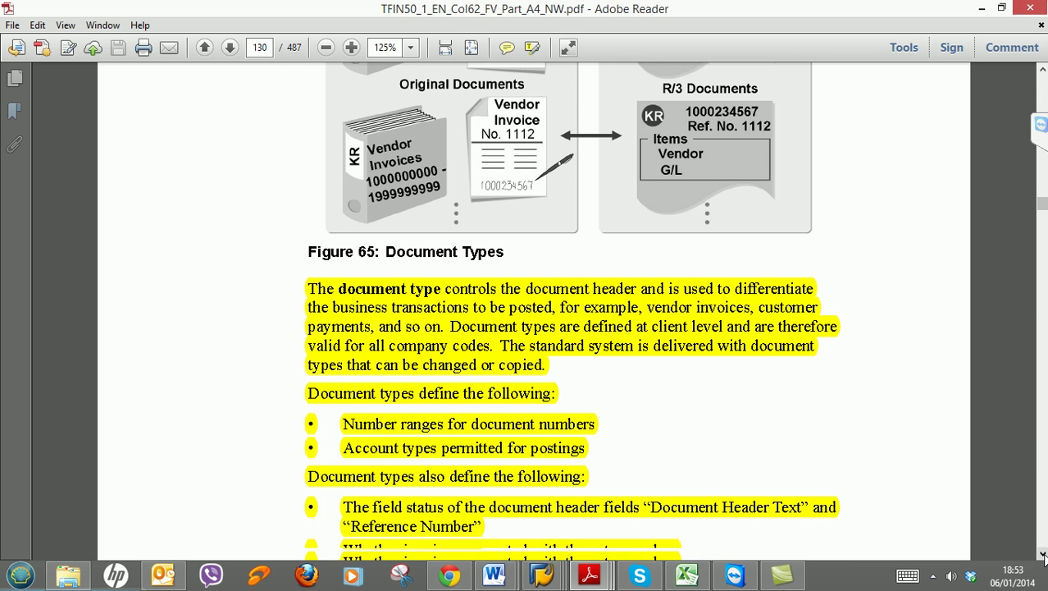
left_click(1044, 555)
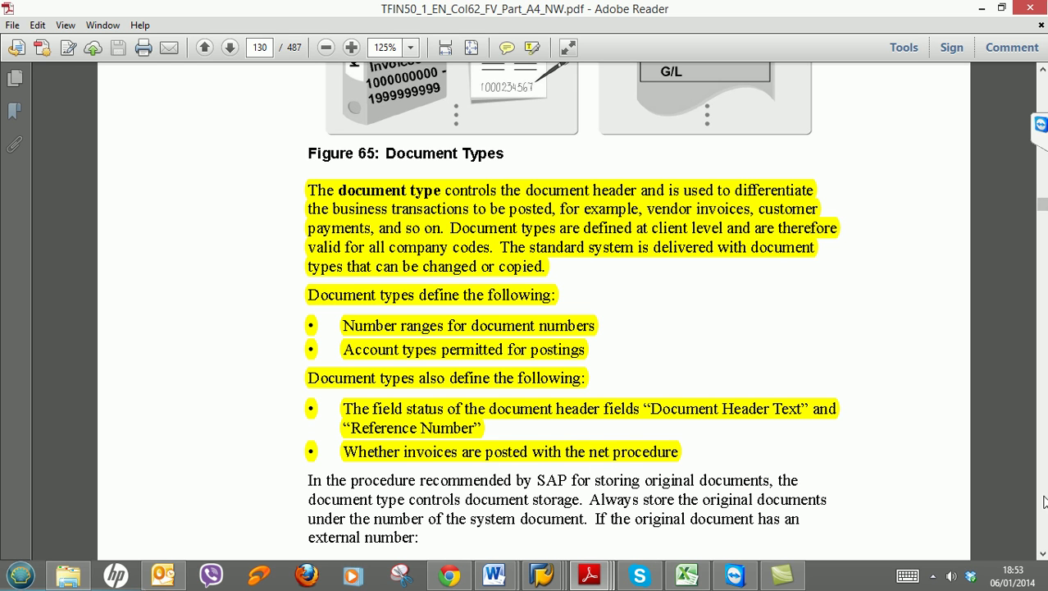
Review the PDF's document control keys, number range assignment and Figure 68 on the functions of posting keys, pages 129 to 133
scroll(1041, 164, "up", 10)
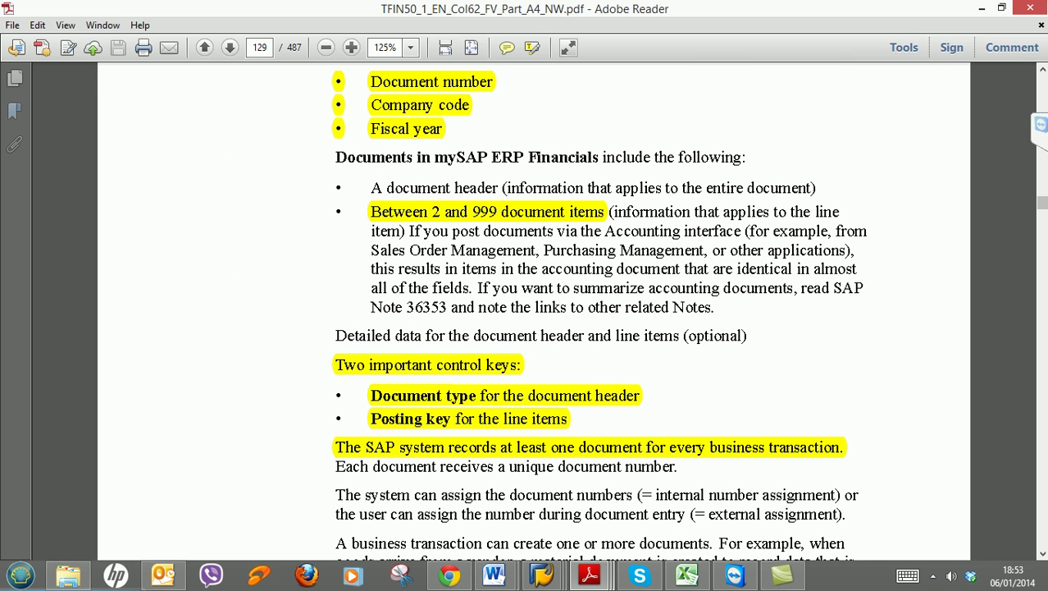
scroll(1042, 204, "down", 10)
scroll(1042, 204, "down", 15)
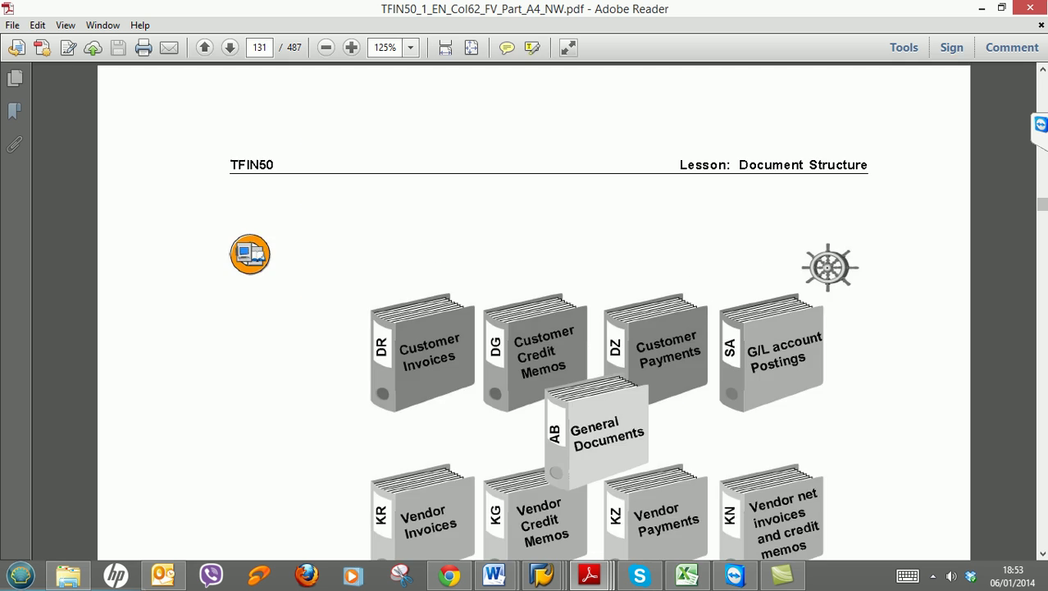
scroll(1042, 203, "down", 15)
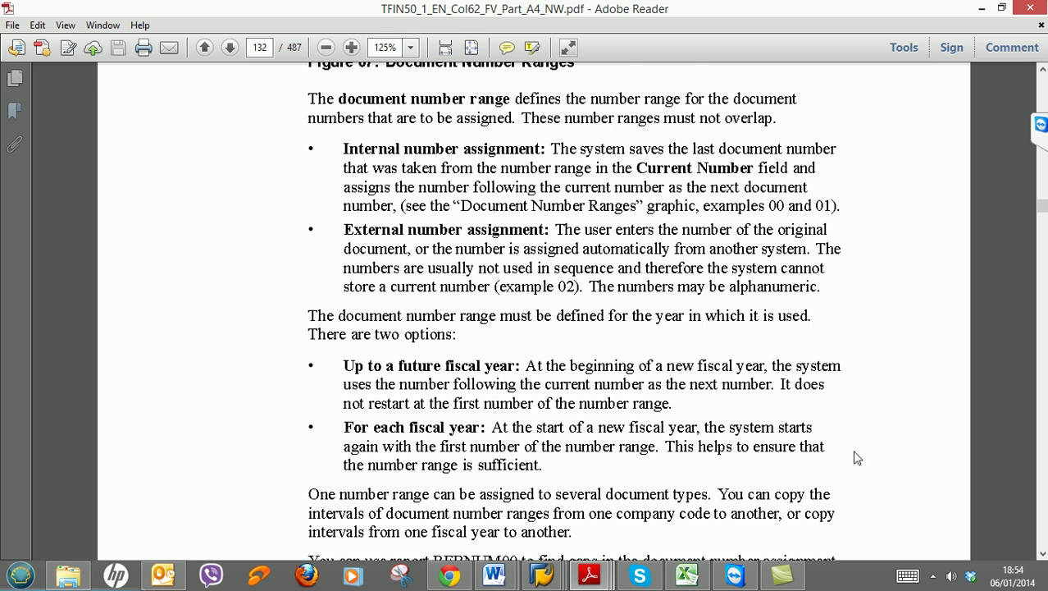
scroll(1041, 206, "down", 10)
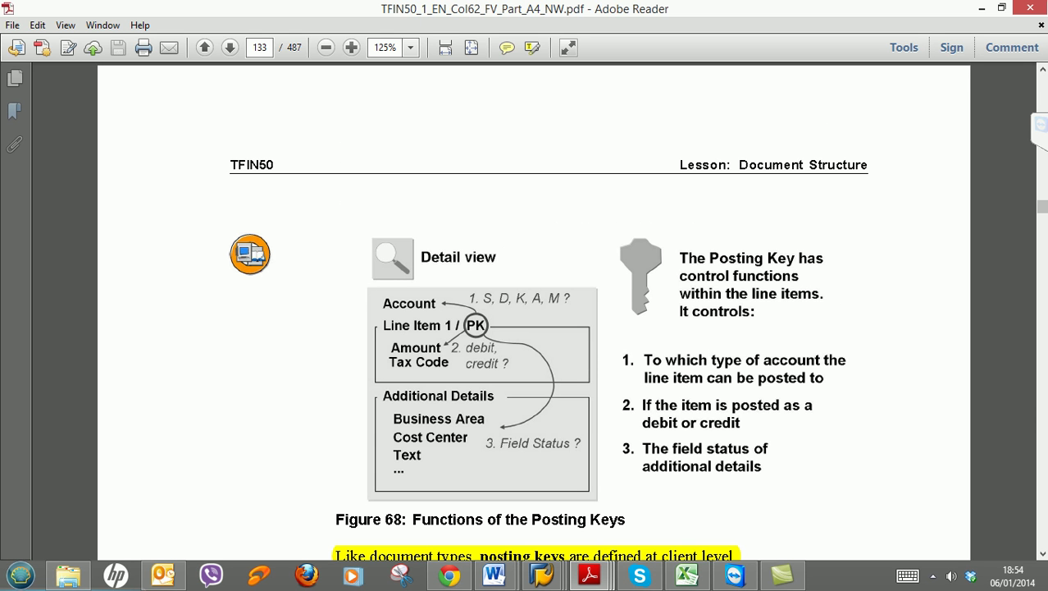
left_click(1042, 553)
left_click_drag(1041, 554, 1043, 563)
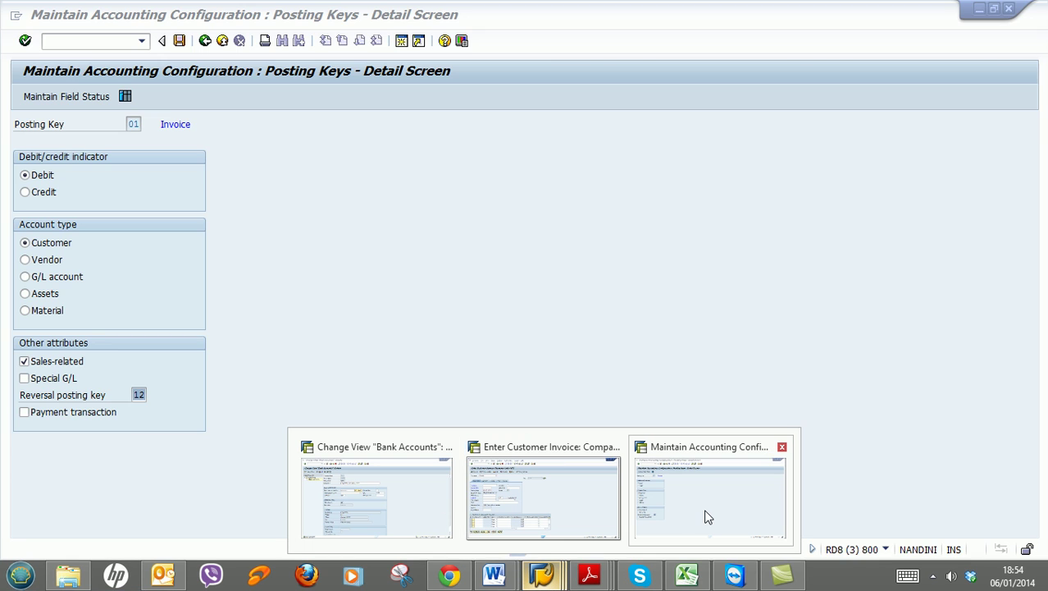
Highlight posting key 01 in SAP, check the default debit and credit posting keys in the TFIN50 PDF, and return to SAP
left_click(705, 510)
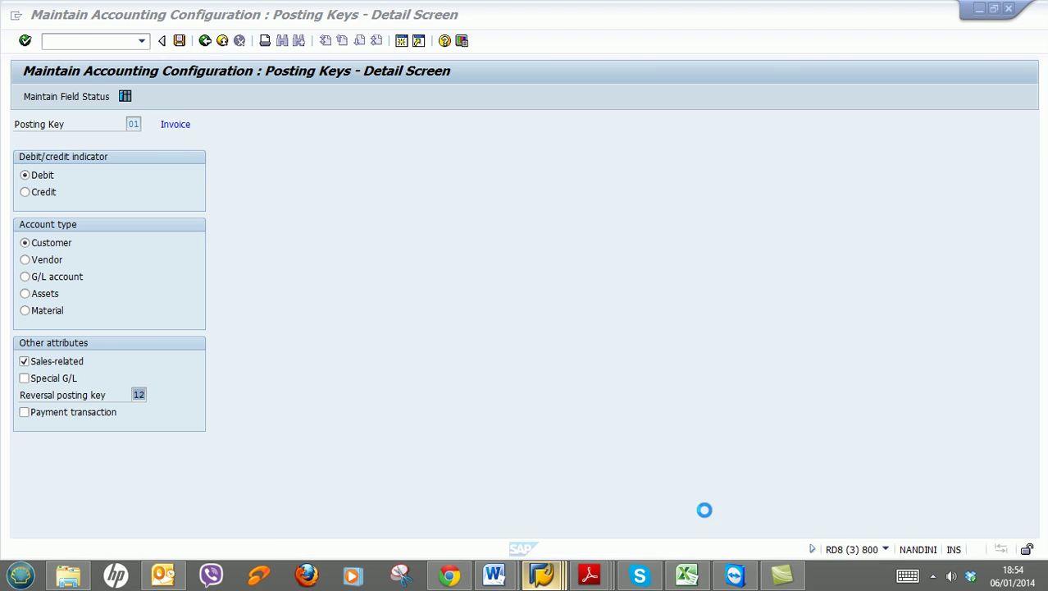
double_click(133, 124)
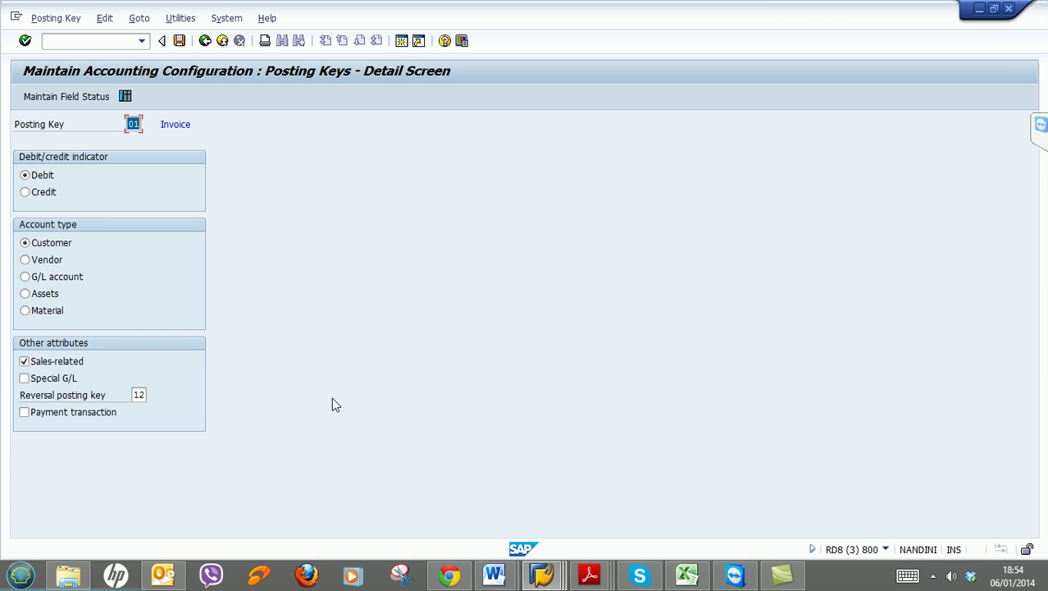
left_click(589, 574)
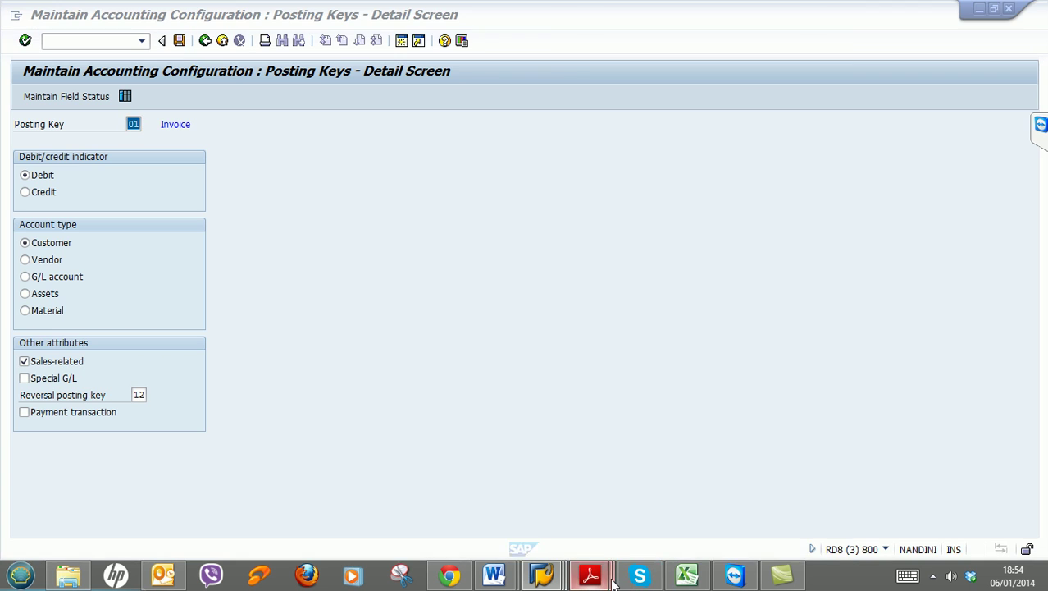
left_click(727, 542)
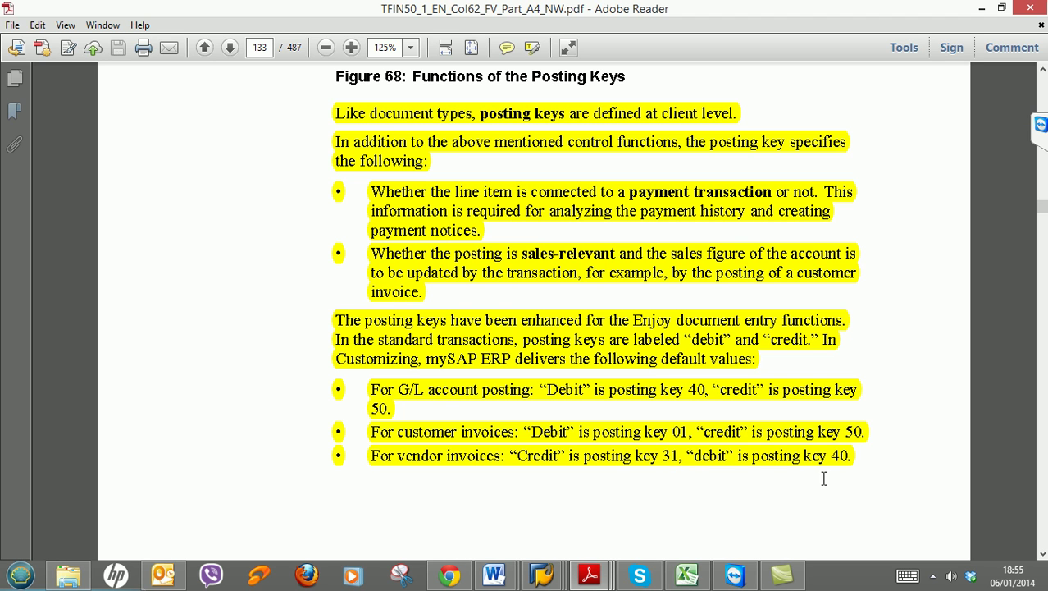
left_click(983, 7)
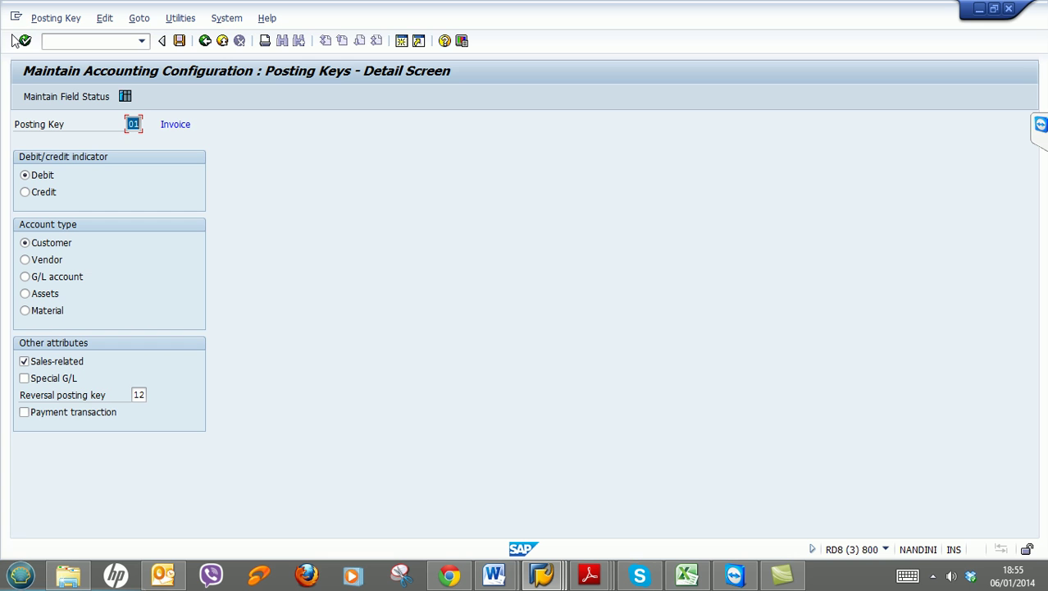
Go back to the posting keys list and open the details of vendor invoice posting key 31
left_click(206, 41)
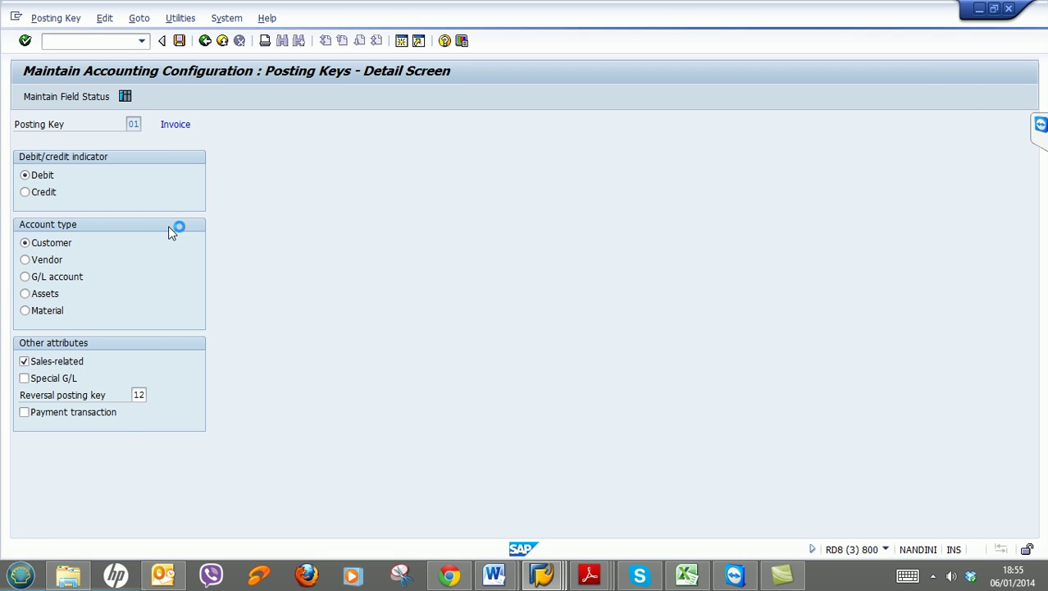
scroll(172, 299, "down", 2)
scroll(244, 379, "down", 1)
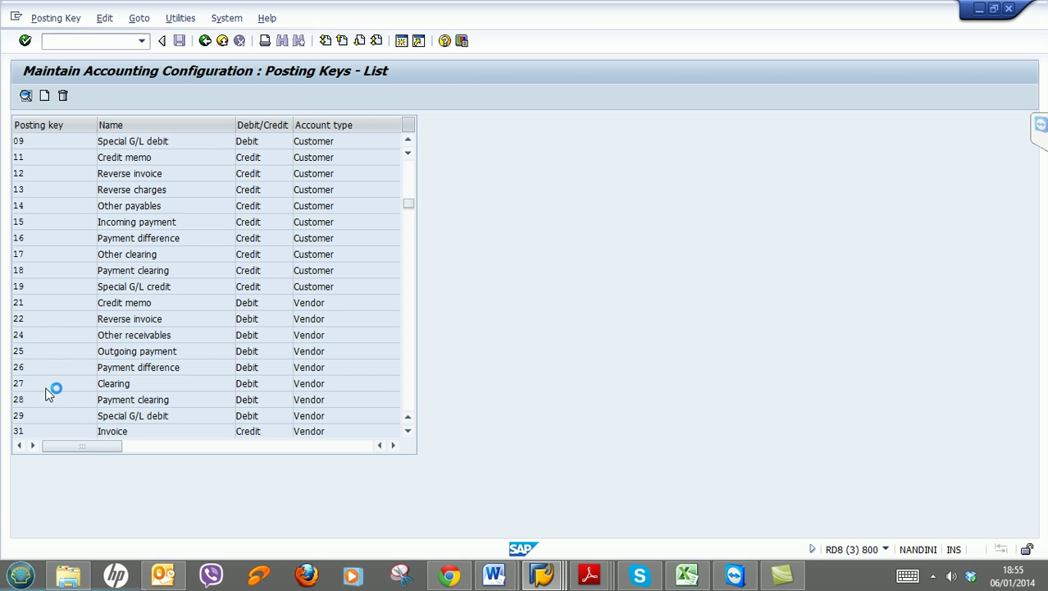
scroll(41, 378, "down", 1)
double_click(25, 384)
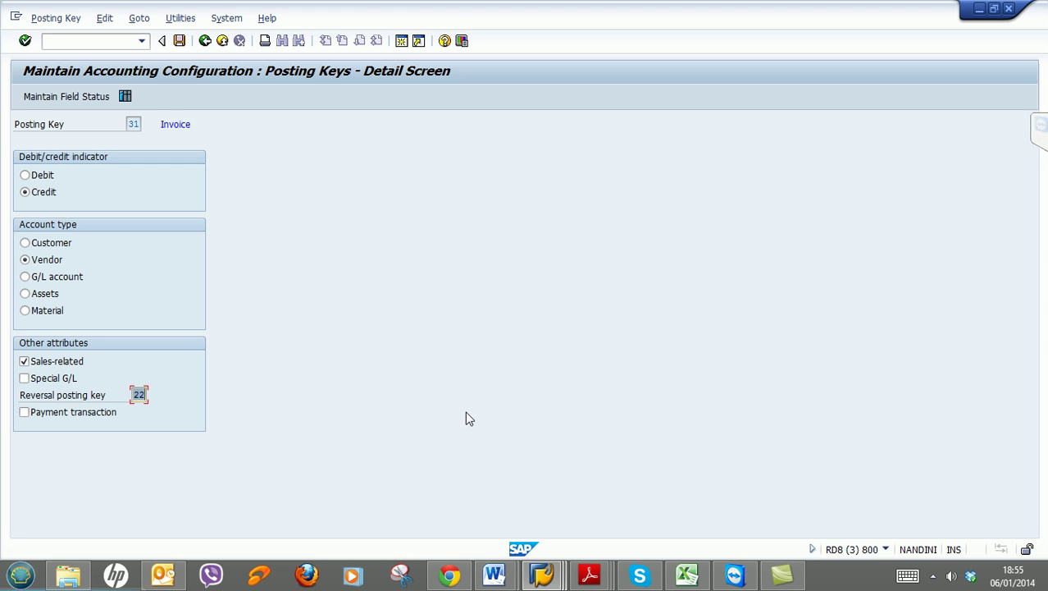
Switch to the SAP FICO Training Plan in Word and highlight topics 4.1 Document Structure and 4.2 Posting Periods Variant
left_click(495, 575)
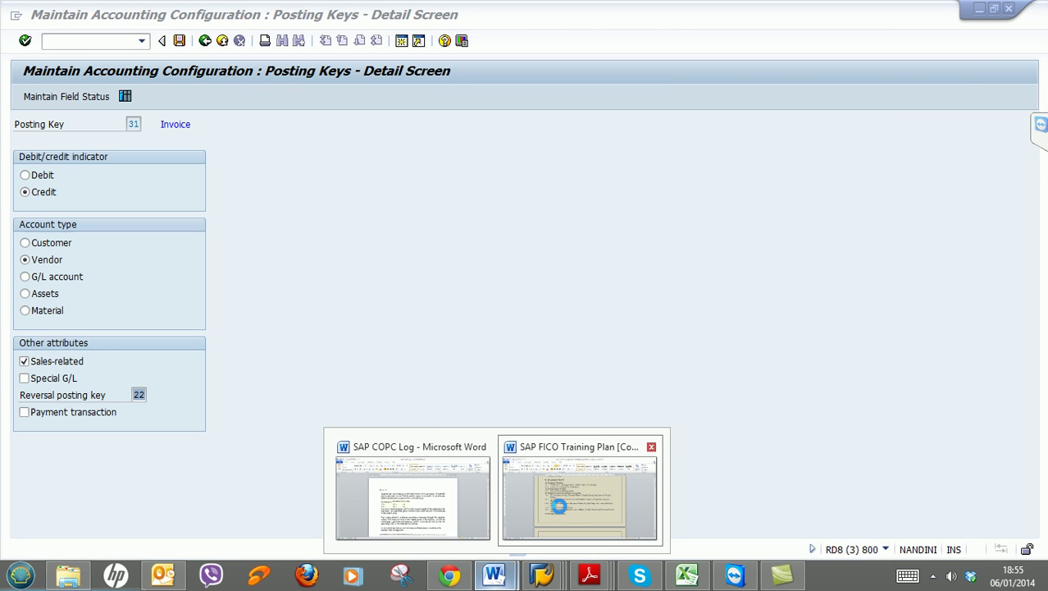
left_click(561, 512)
left_click_drag(536, 203, 322, 174)
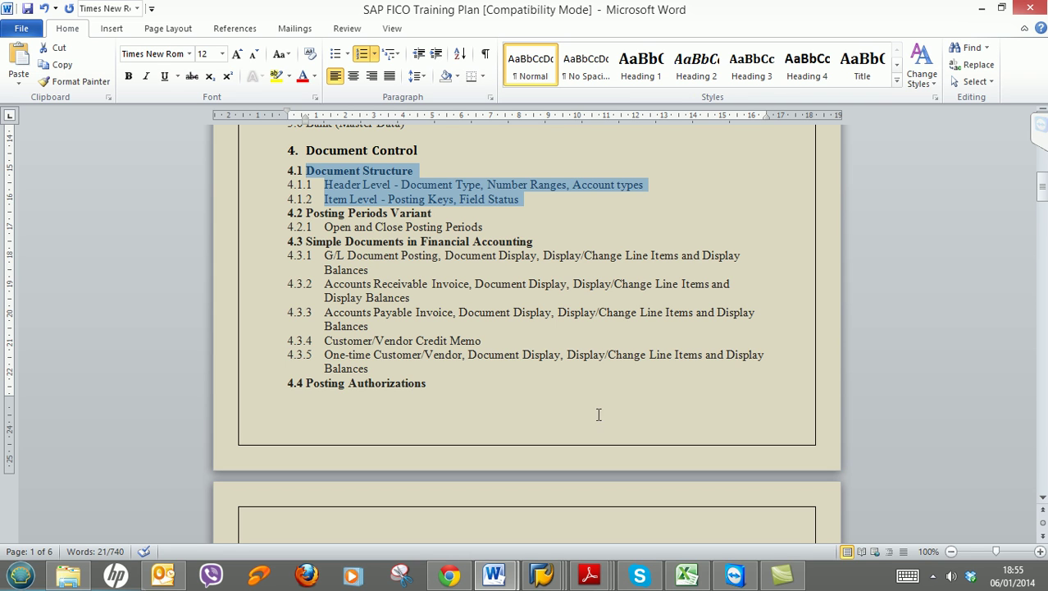
left_click(491, 226)
left_click_drag(490, 226, 331, 217)
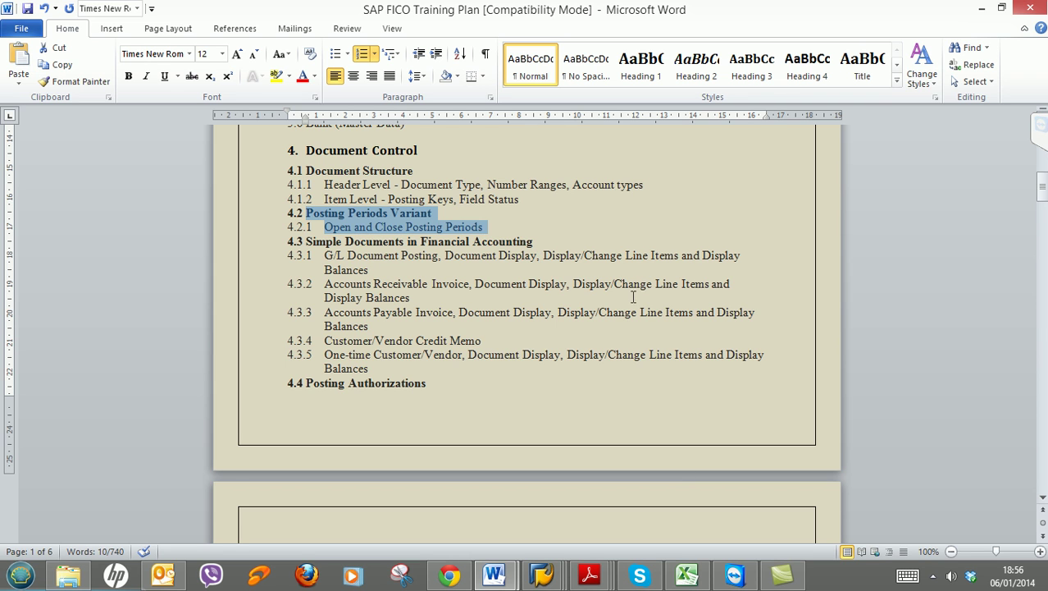
scroll(662, 276, "up", 3)
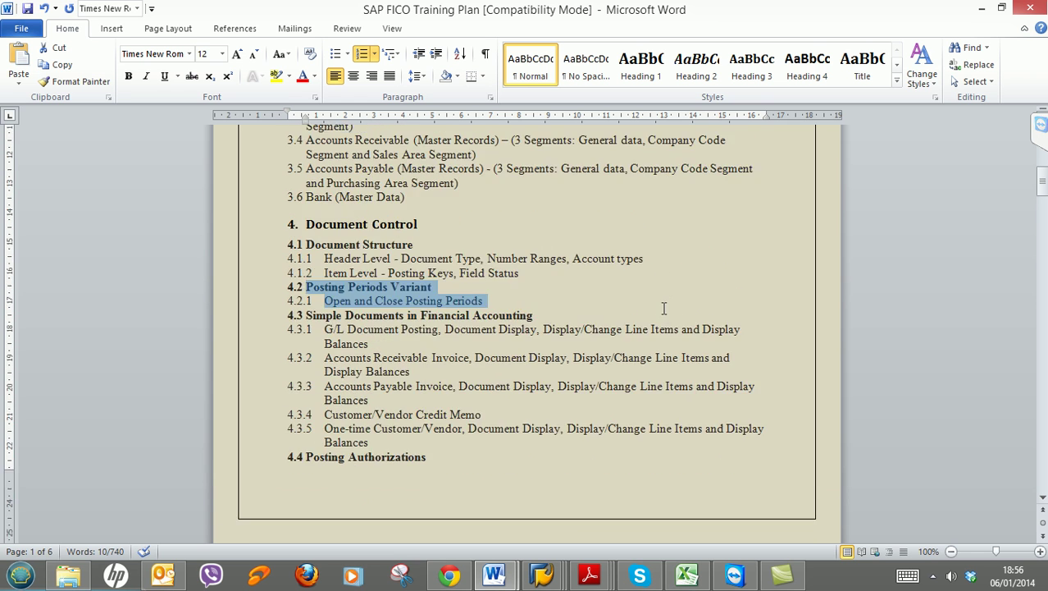
scroll(612, 338, "down", 1)
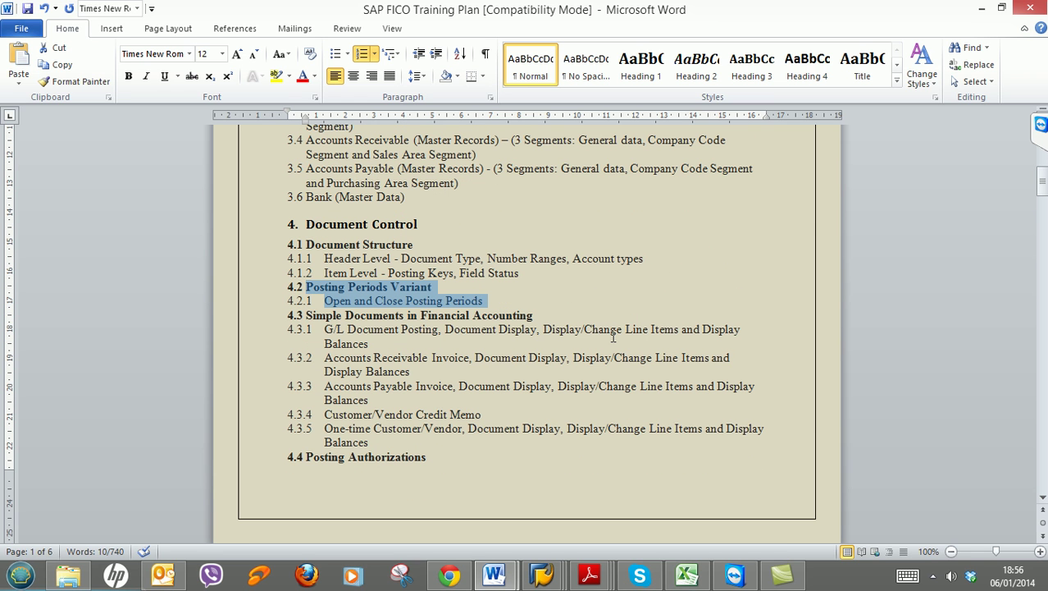
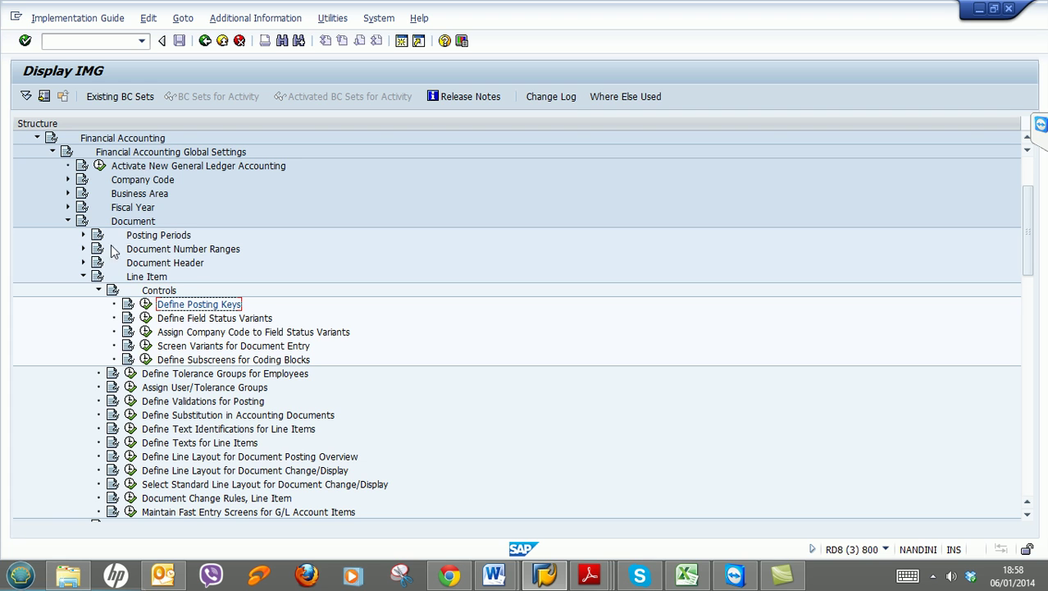
Collapse the Document, Financial Accounting Global Settings and Financial Accounting nodes in the implementation guide tree
left_click(67, 221)
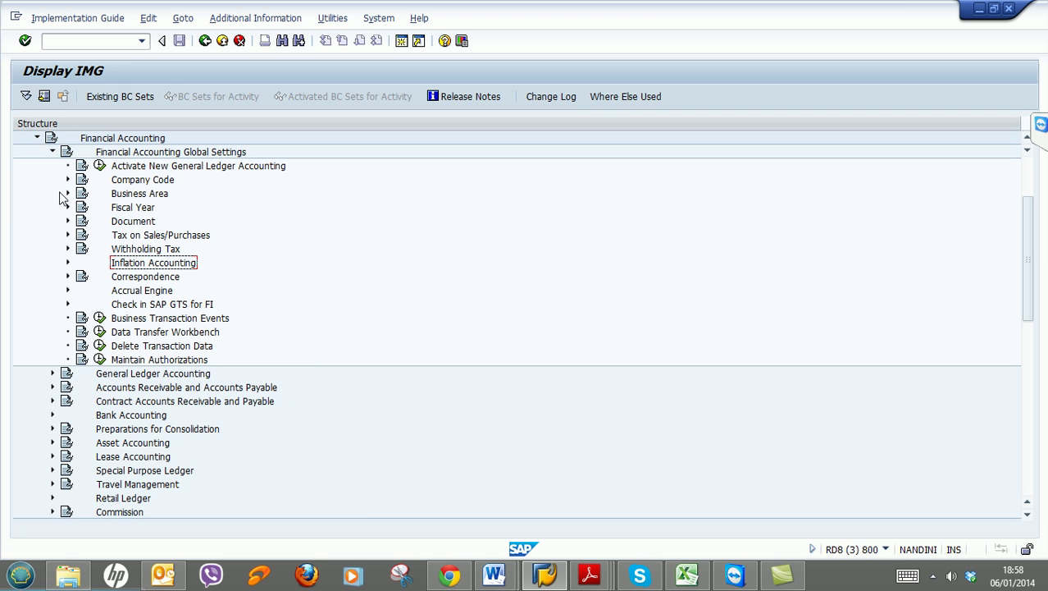
scroll(192, 383, "up", 2)
left_click(52, 208)
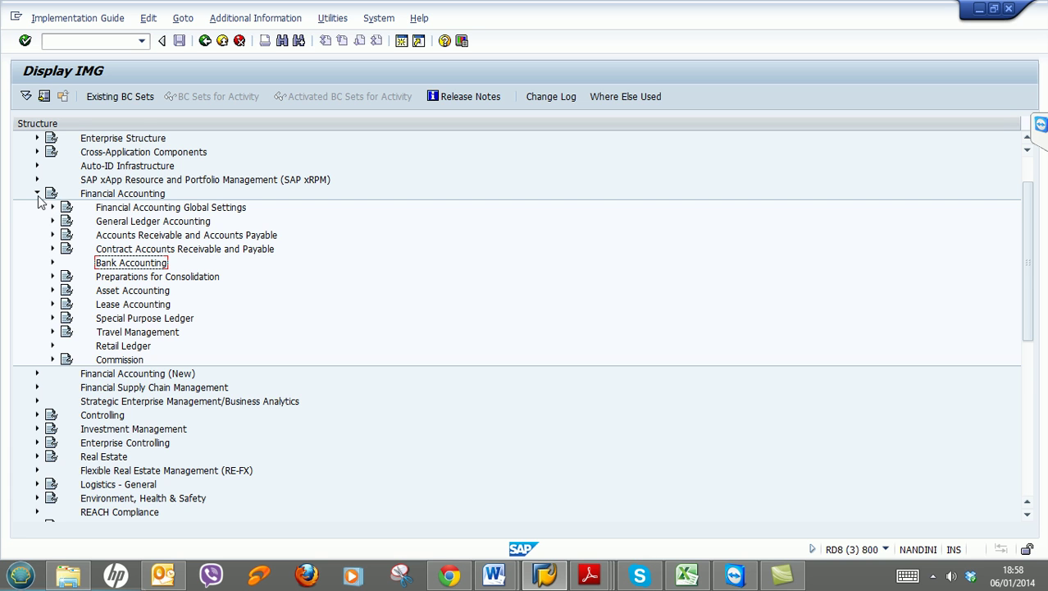
left_click(36, 193)
scroll(299, 366, "up", 2)
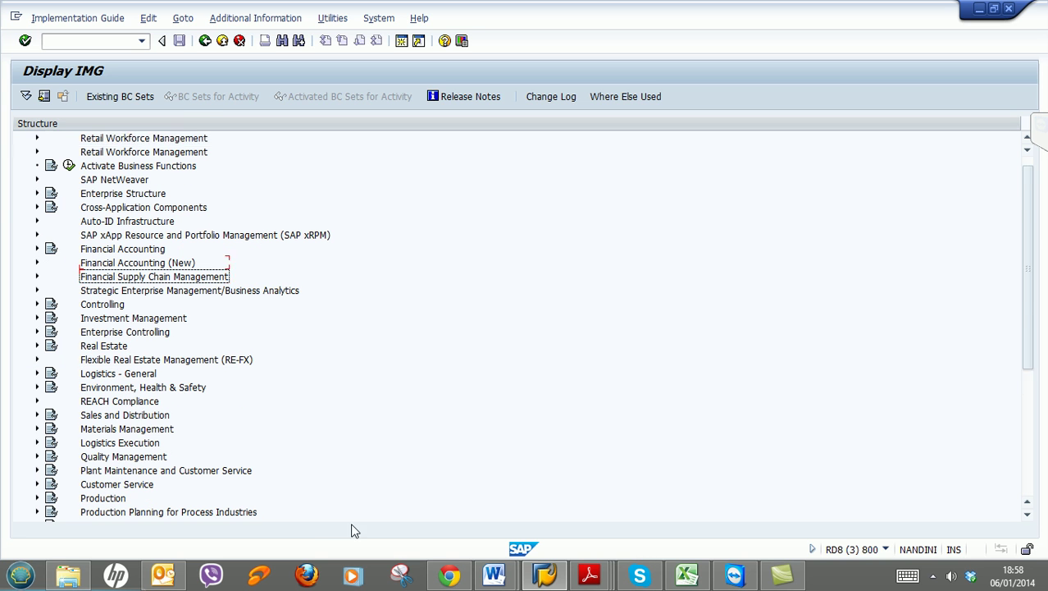
Expand Financial Accounting, its Global Settings and Document in the implementation guide, and collapse the Line Item node
left_click(36, 249)
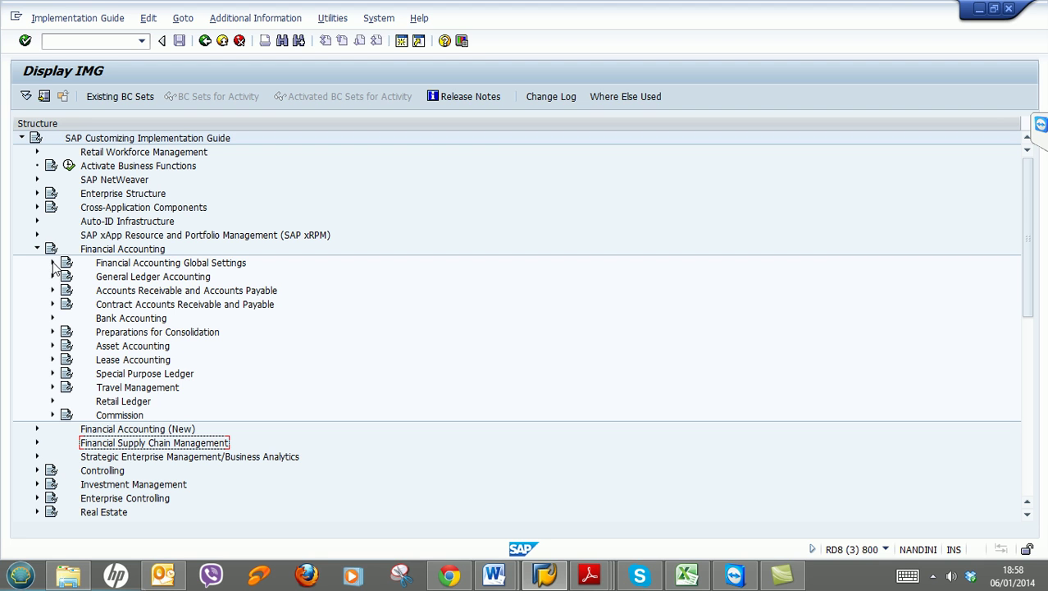
left_click(53, 262)
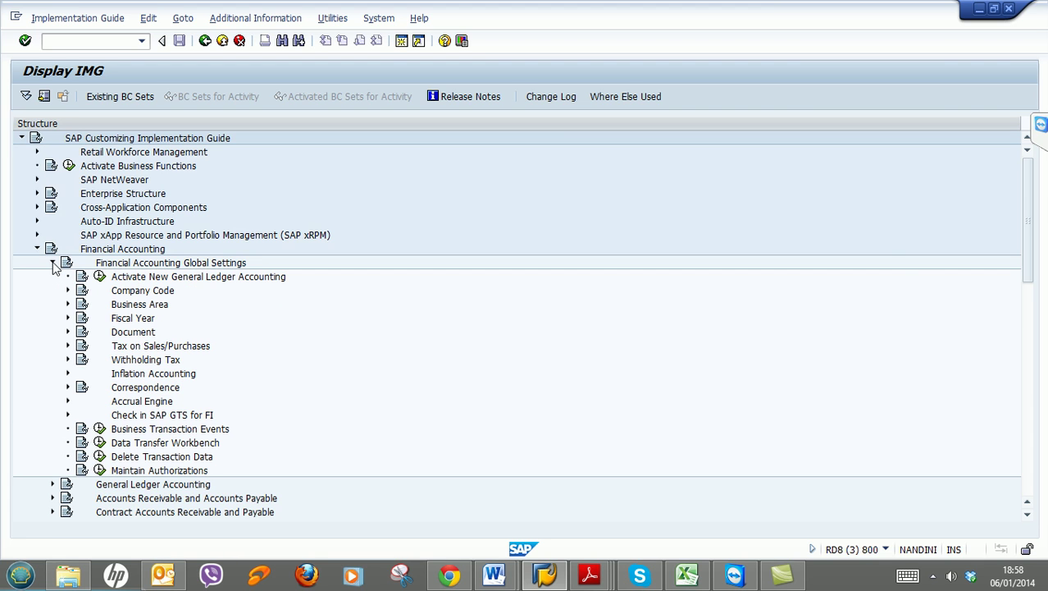
left_click(68, 331)
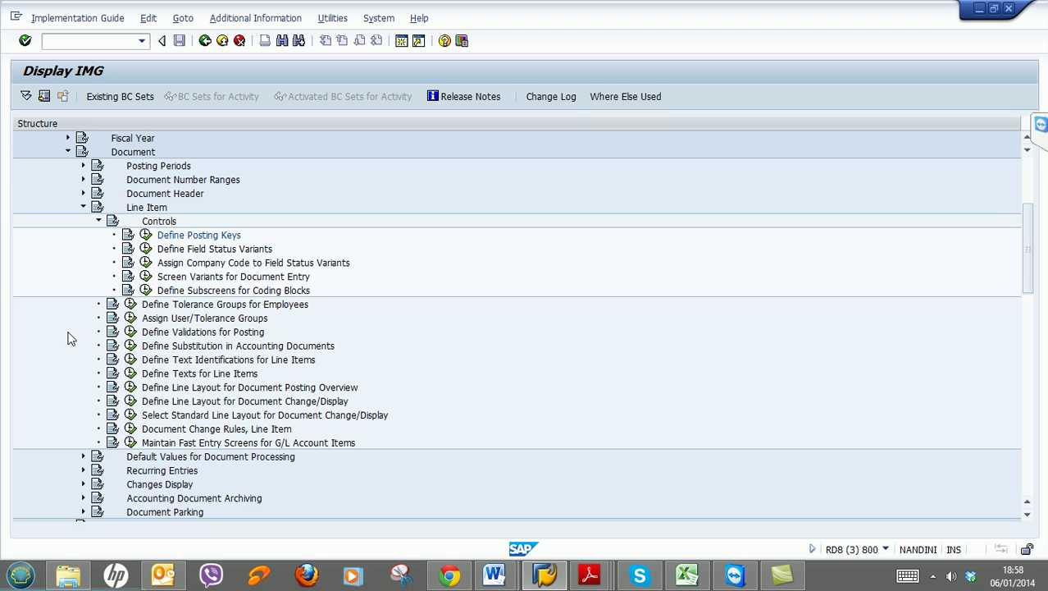
left_click(99, 222)
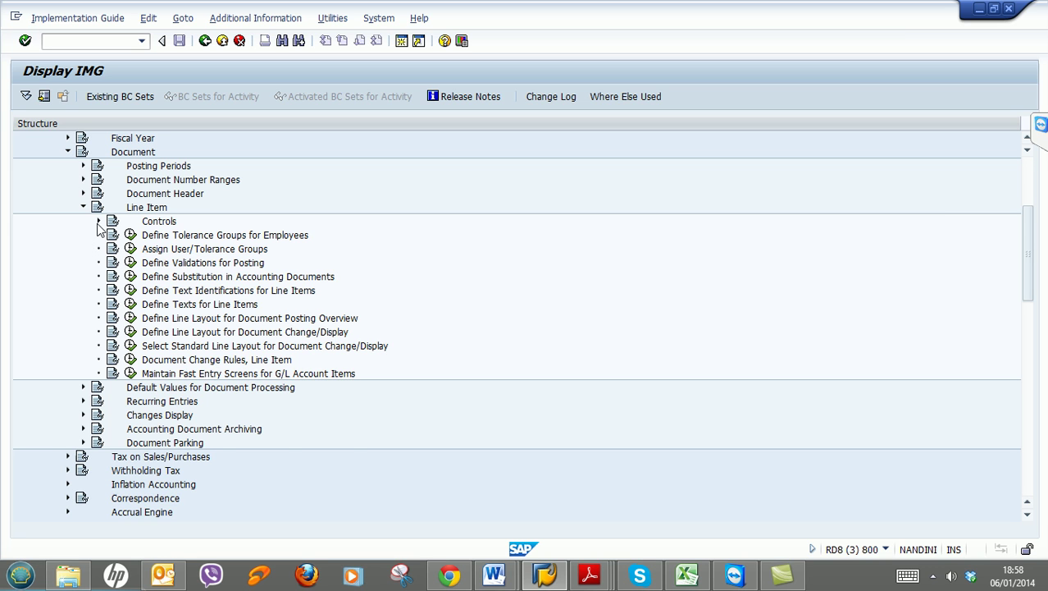
left_click(98, 221)
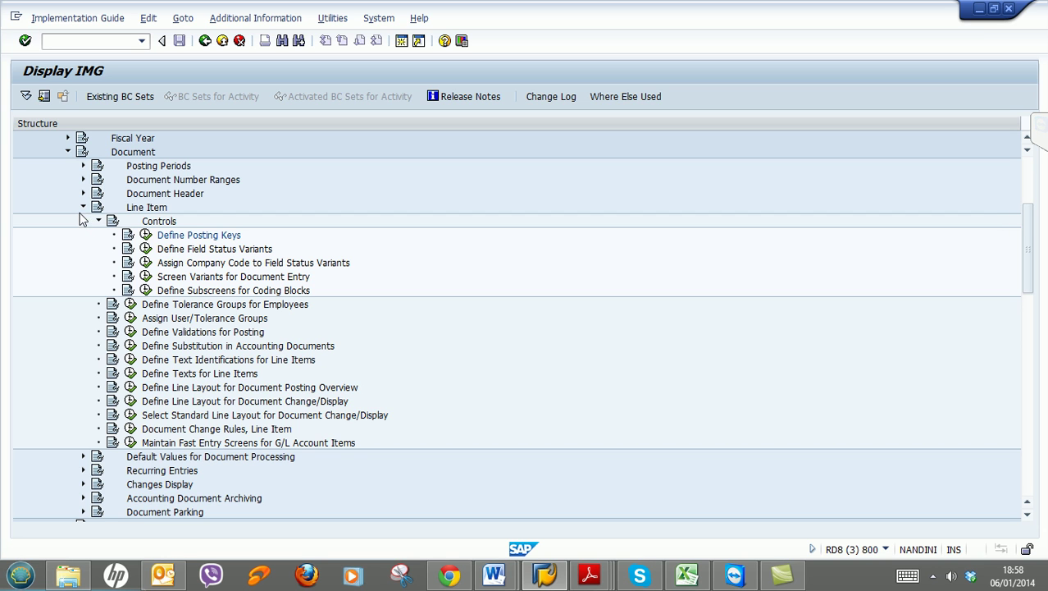
left_click(83, 208)
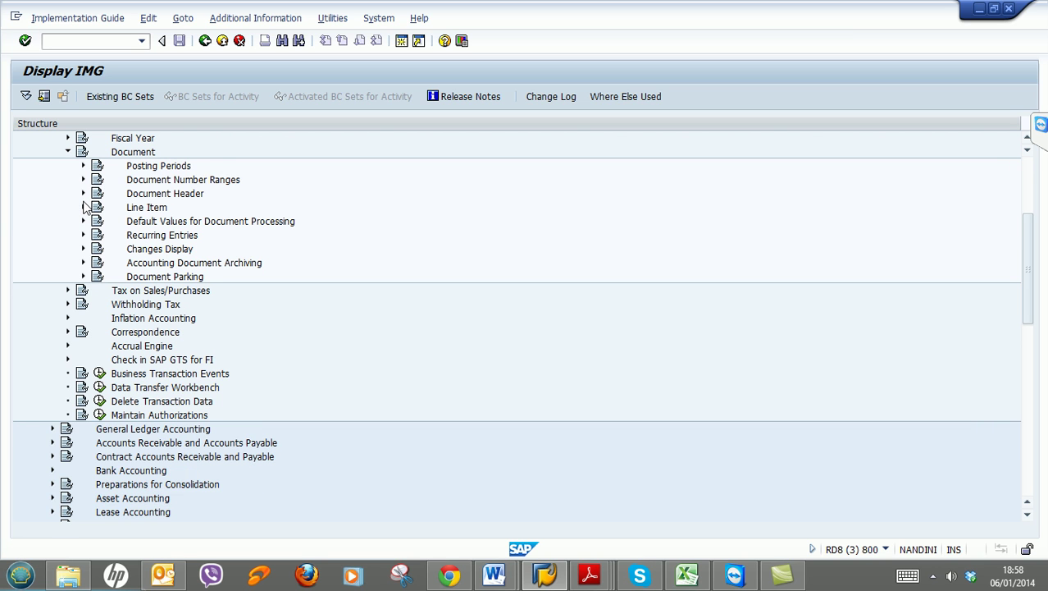
scroll(114, 261, "up", 1)
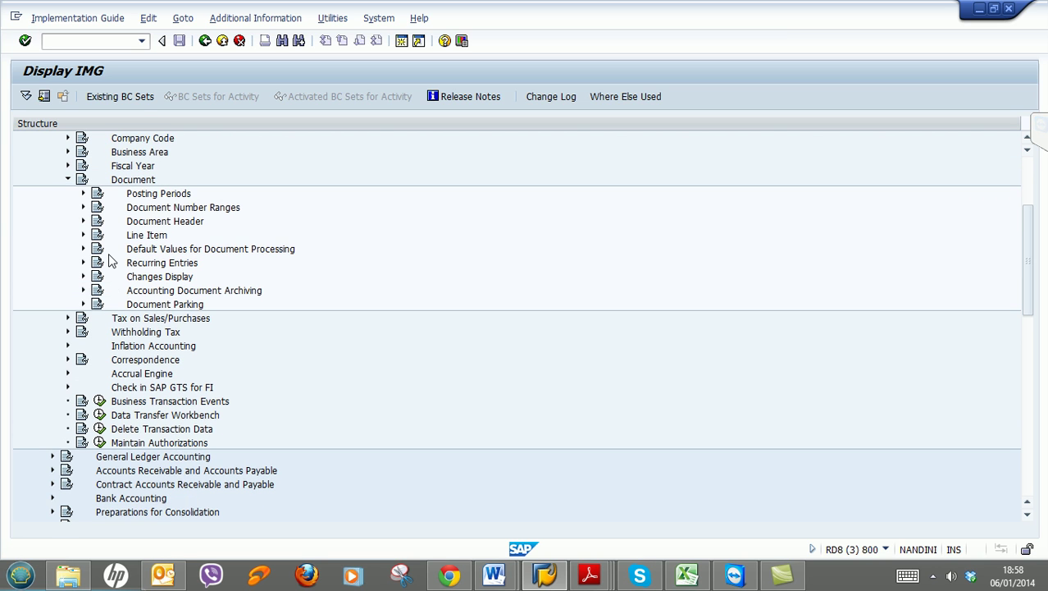
Expand Posting Periods under Document and highlight its activities for defining variants, opening and closing periods, and assigning variants to company codes
left_click(167, 194)
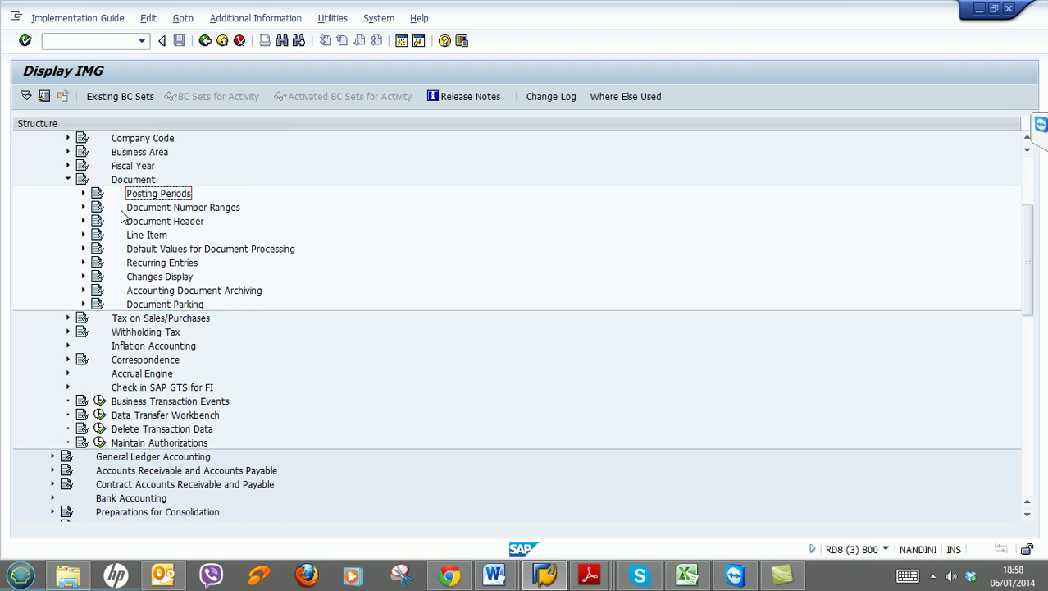
scroll(152, 207, "up", 1)
left_click(82, 221)
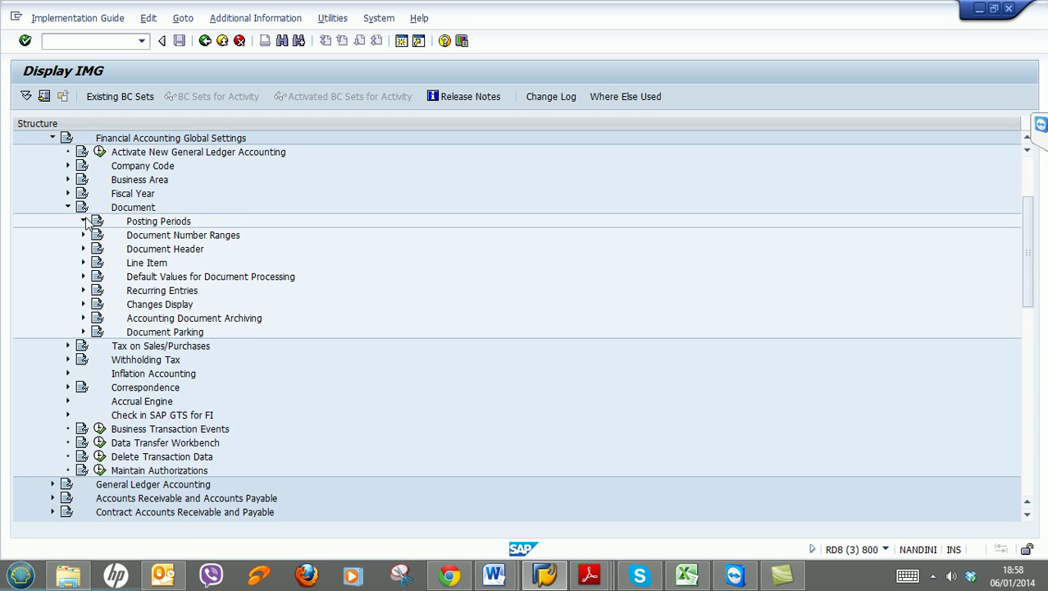
left_click(172, 237)
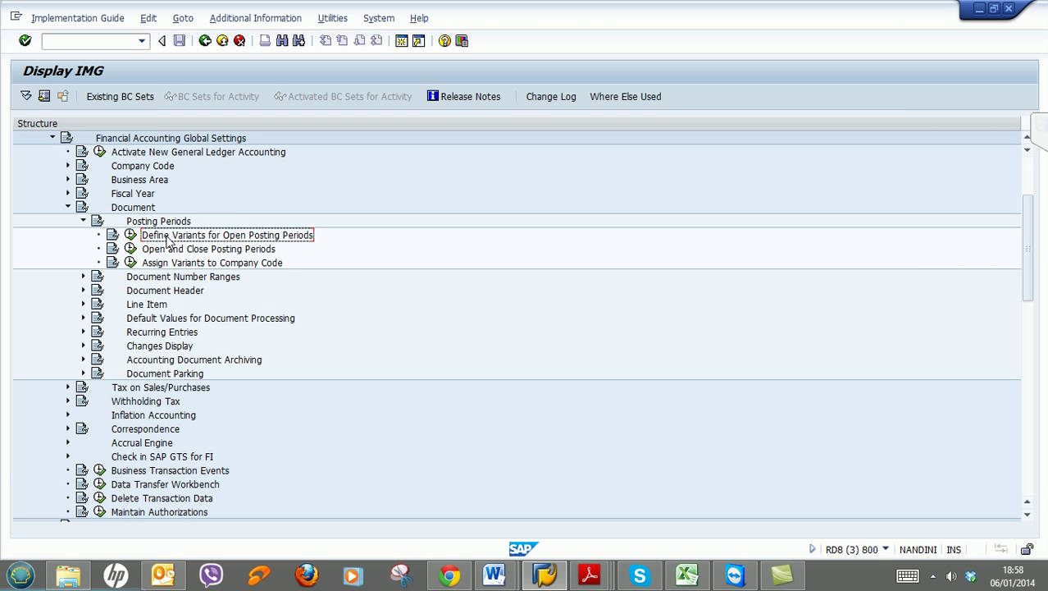
left_click(172, 251)
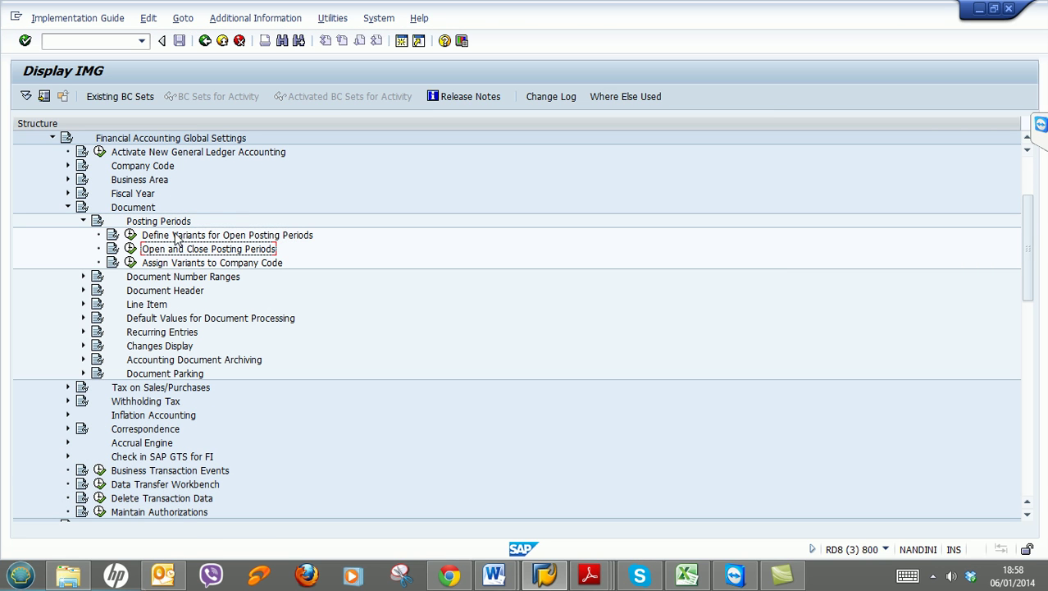
left_click(176, 237)
left_click(174, 250)
left_click(187, 264)
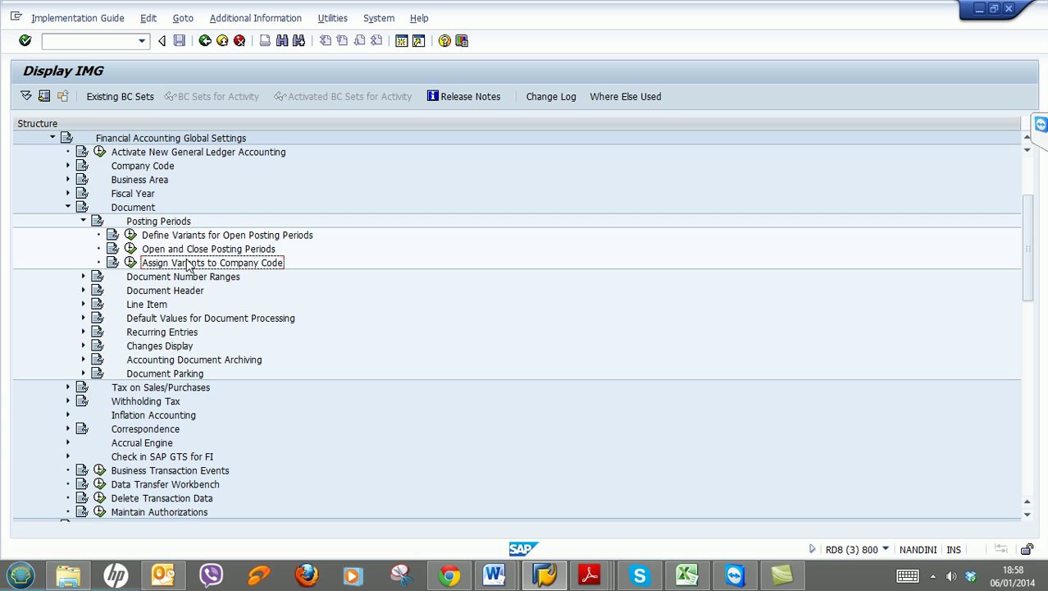
left_click(193, 238)
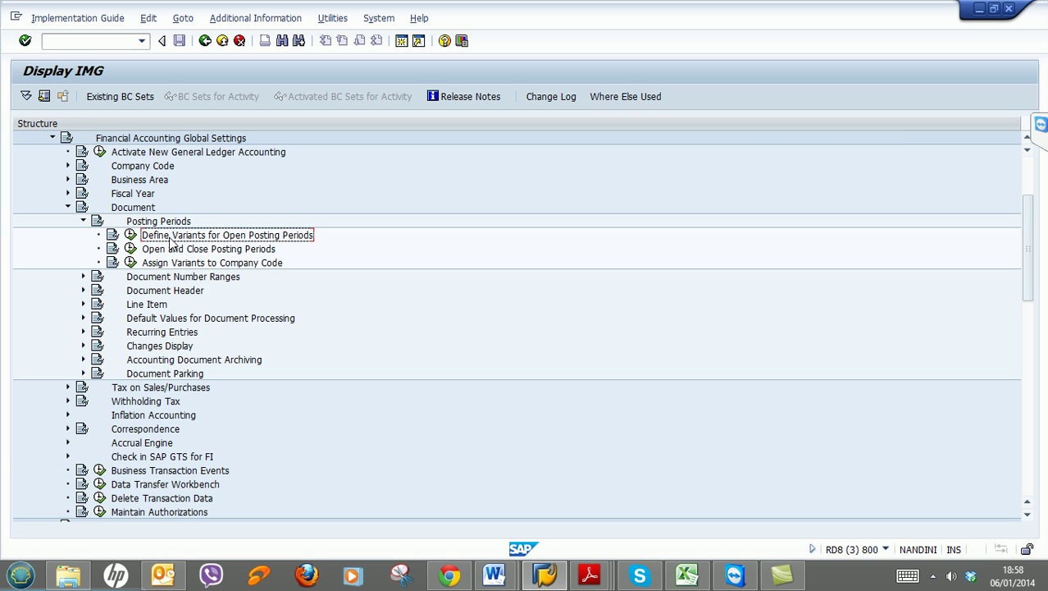
Open Define Variants for Open Posting Periods and add variant FO01 with the name "Posting Period Variant - FO01"
left_click(130, 234)
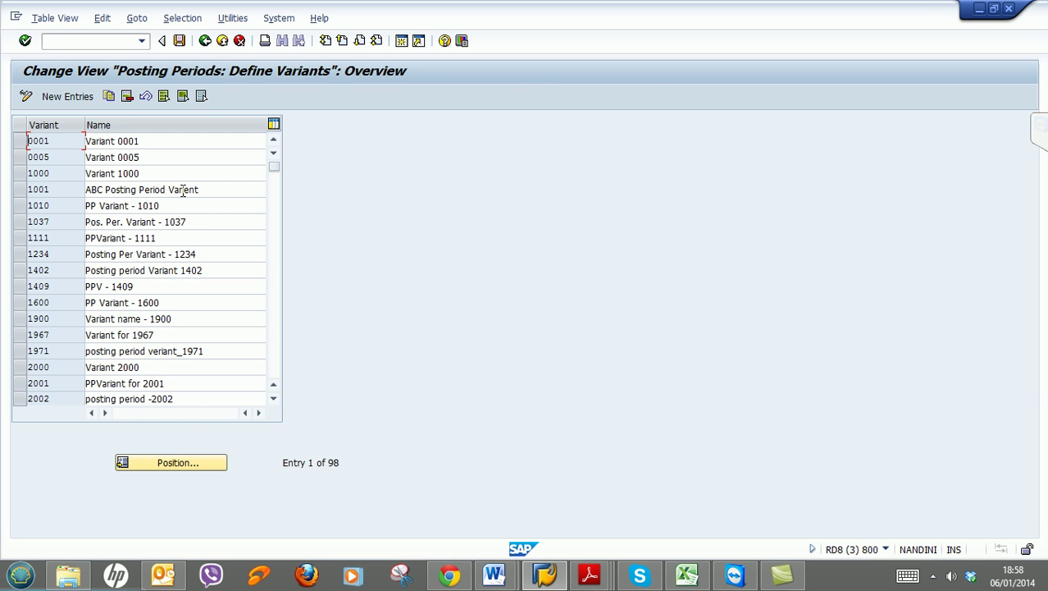
left_click(79, 97)
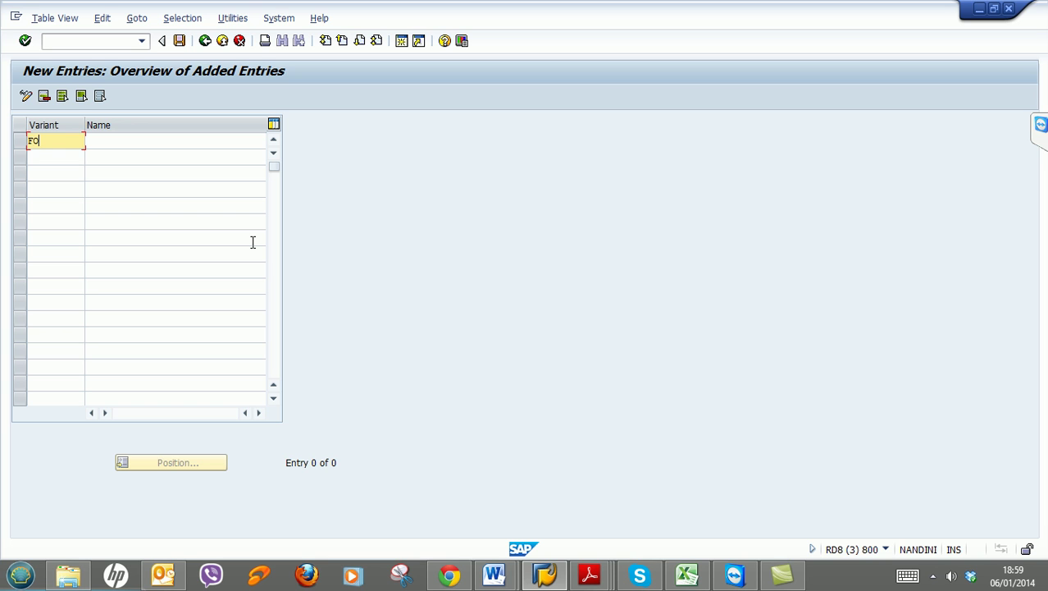
key("Tab")
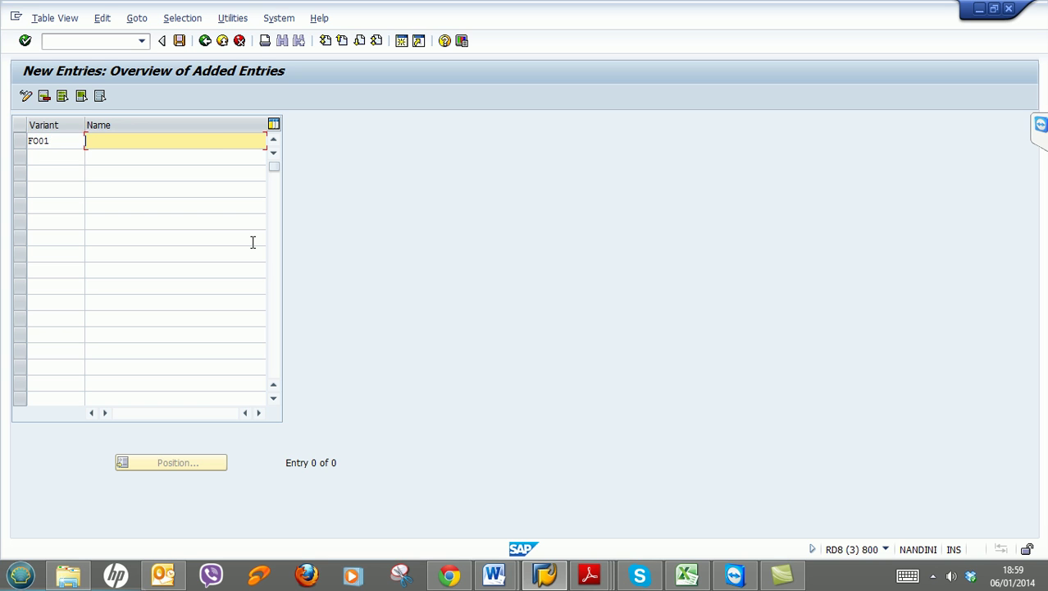
type("P")
key("Down")
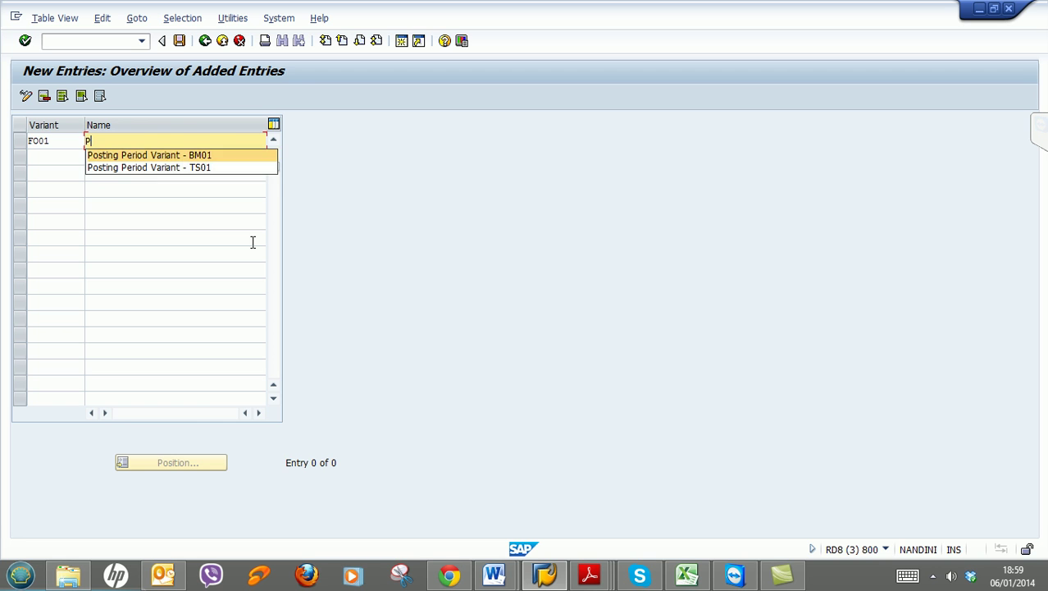
key("BackSpace")
key("BackSpace")
key("BackSpace")
key("BackSpace")
type("FO01")
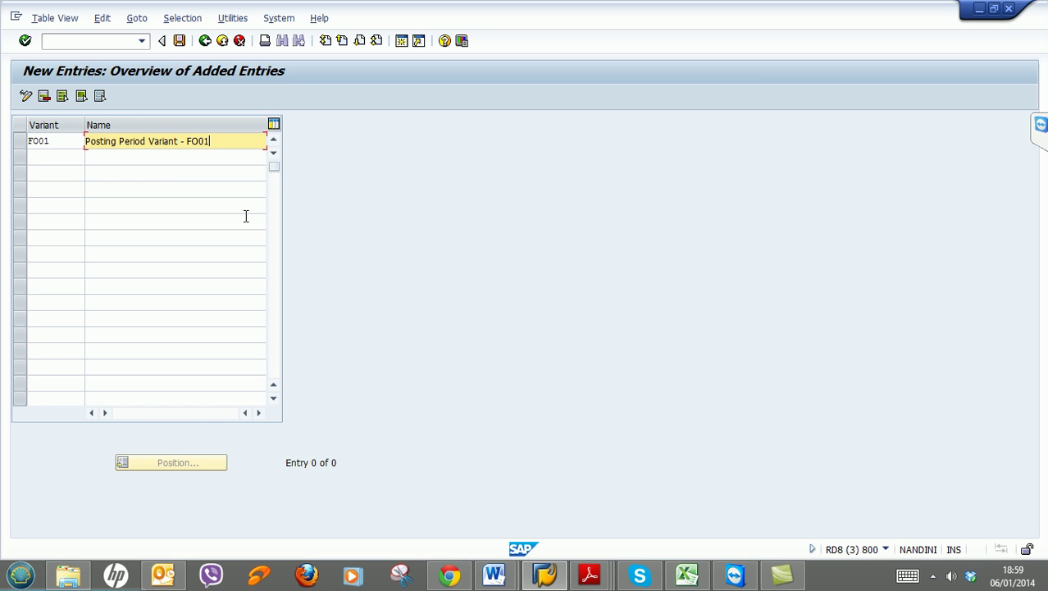
Save the new variant to the customizing request for company code FO01 and return to the implementation guide
left_click(180, 42)
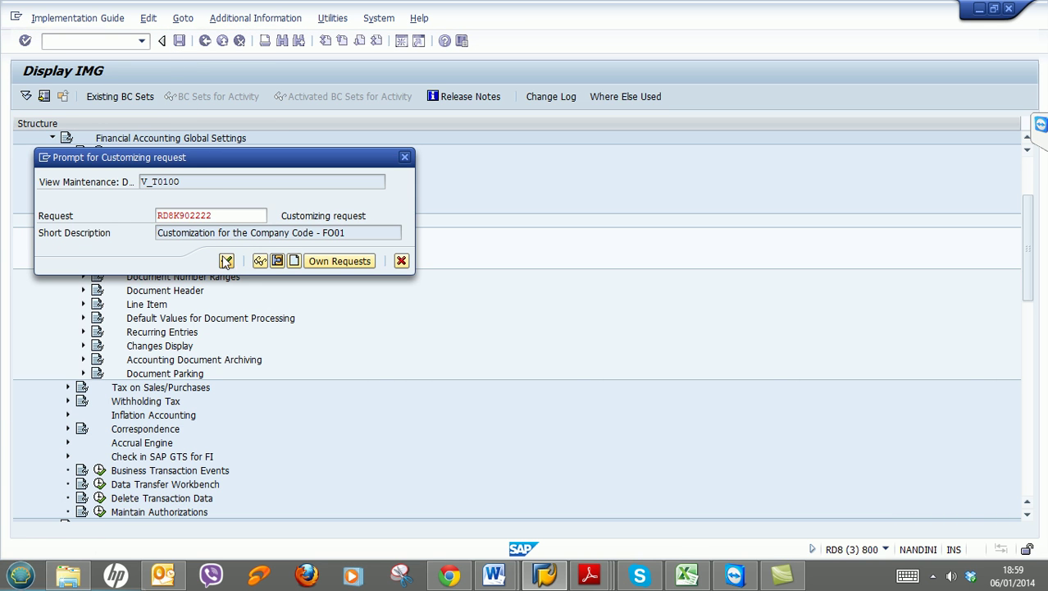
left_click(226, 261)
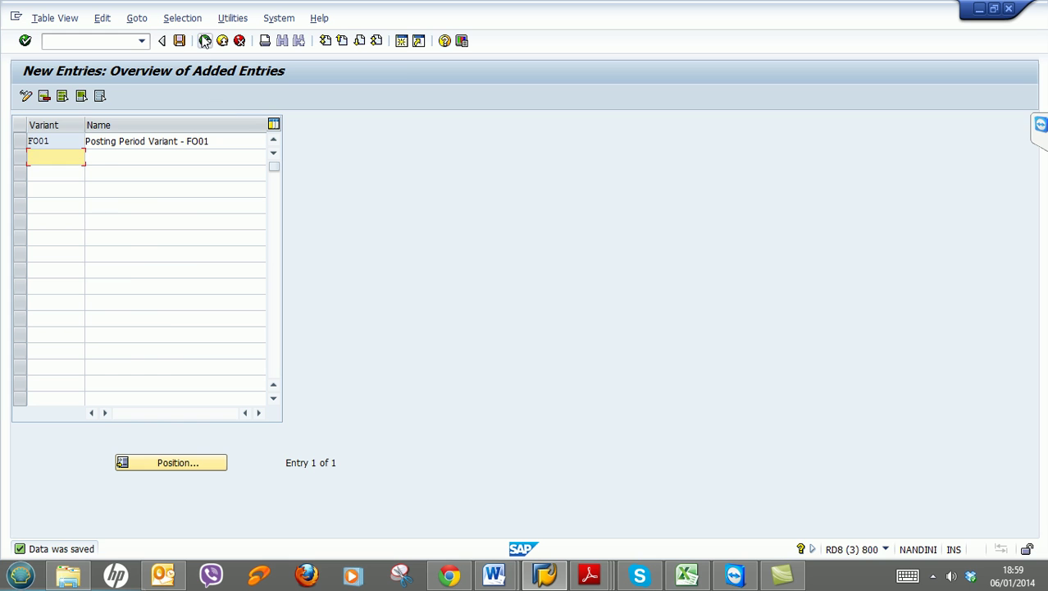
left_click(205, 41)
left_click(205, 41)
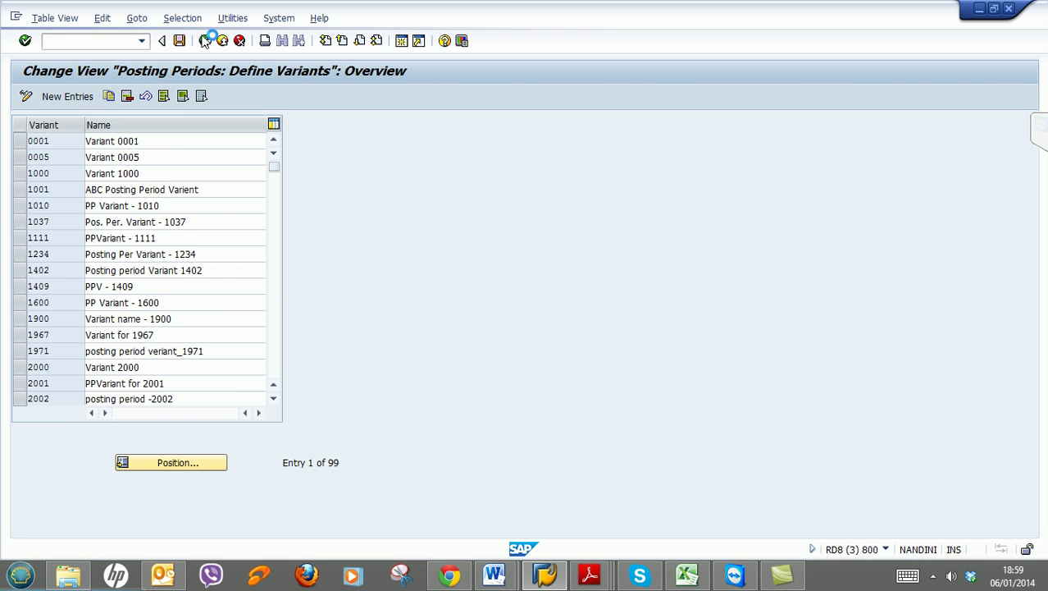
Open the Open and Close Posting Periods activity and copy all six entries of variant 0001
left_click(206, 251)
left_click(130, 249)
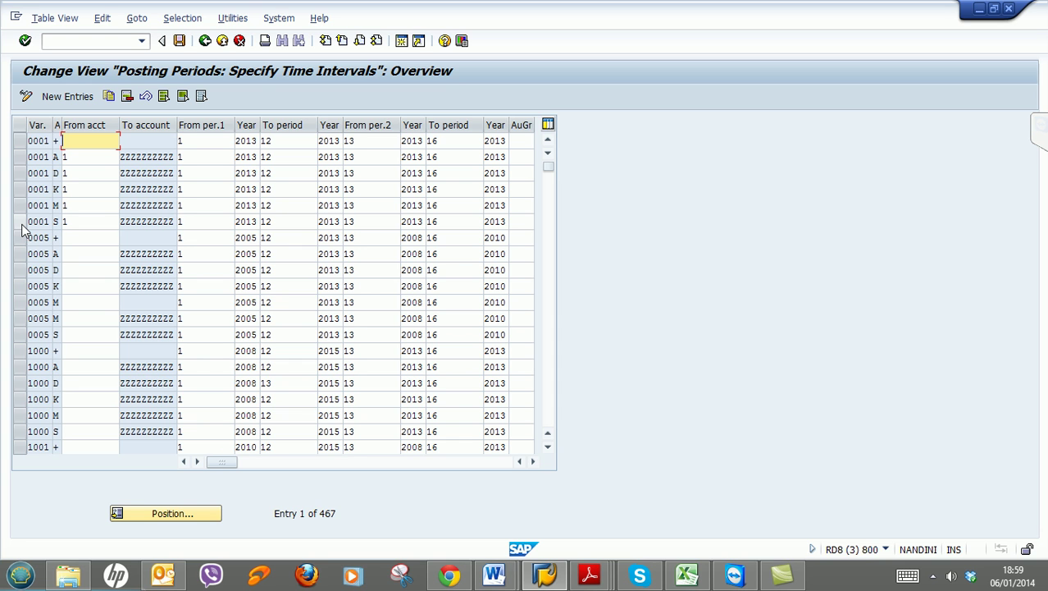
left_click_drag(20, 222, 16, 160)
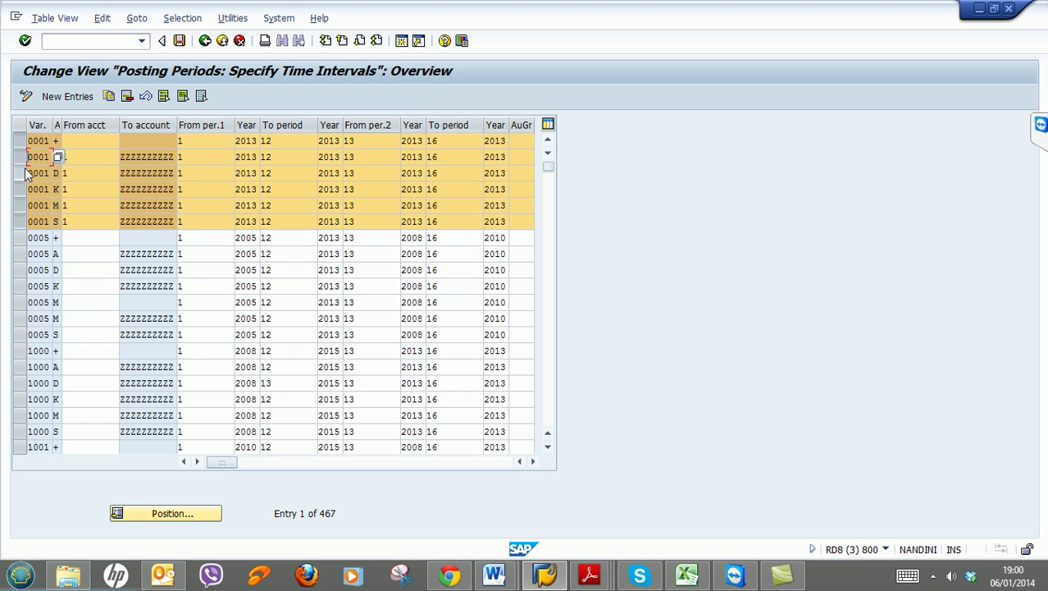
left_click(109, 97)
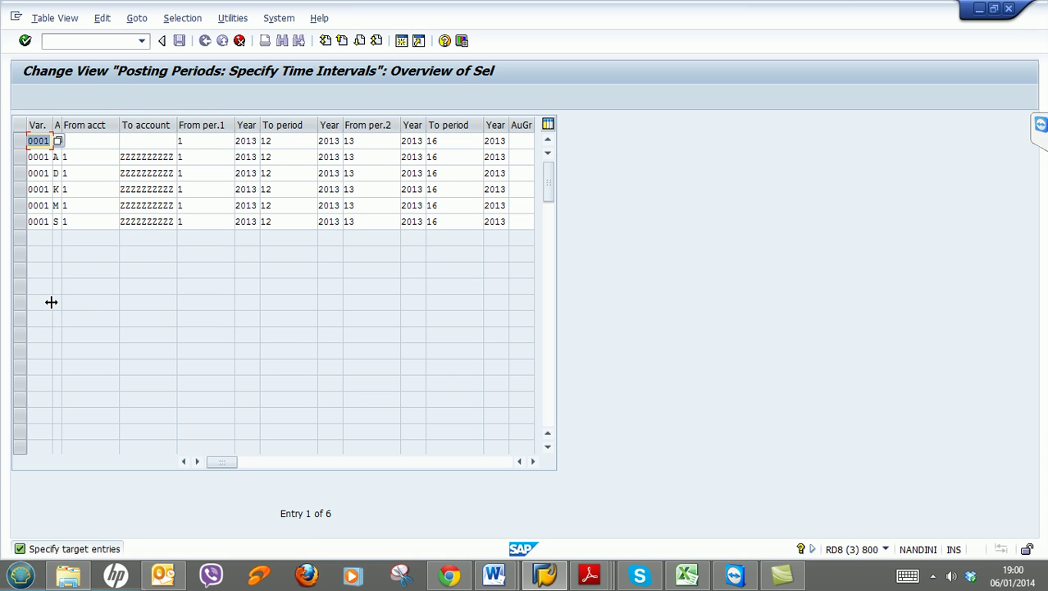
Change the variant to FO01 in all six copied posting period entries
type("F")
left_click(31, 157)
type("F")
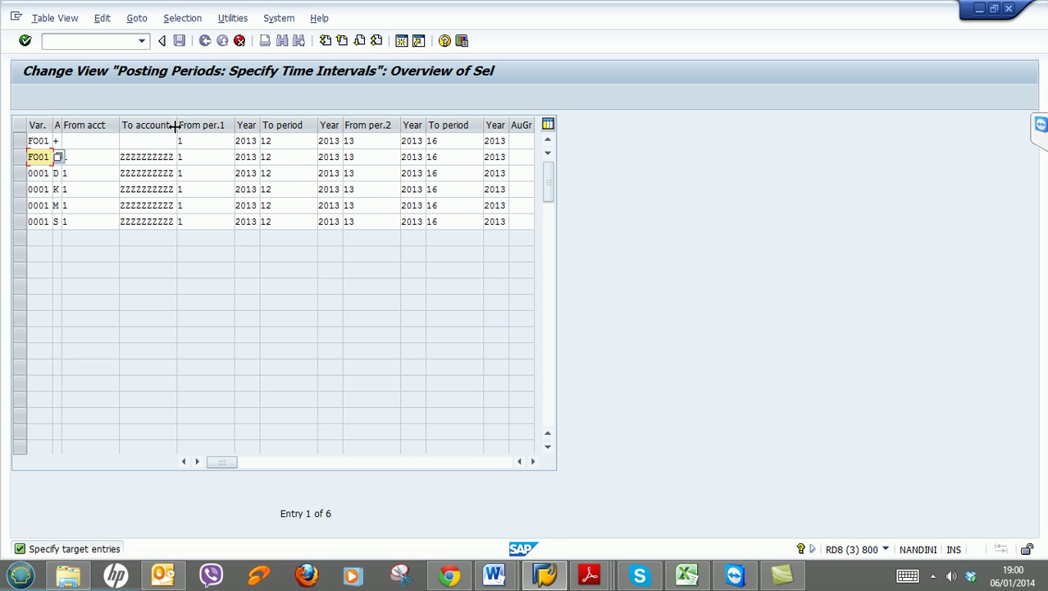
left_click(32, 173)
type("F")
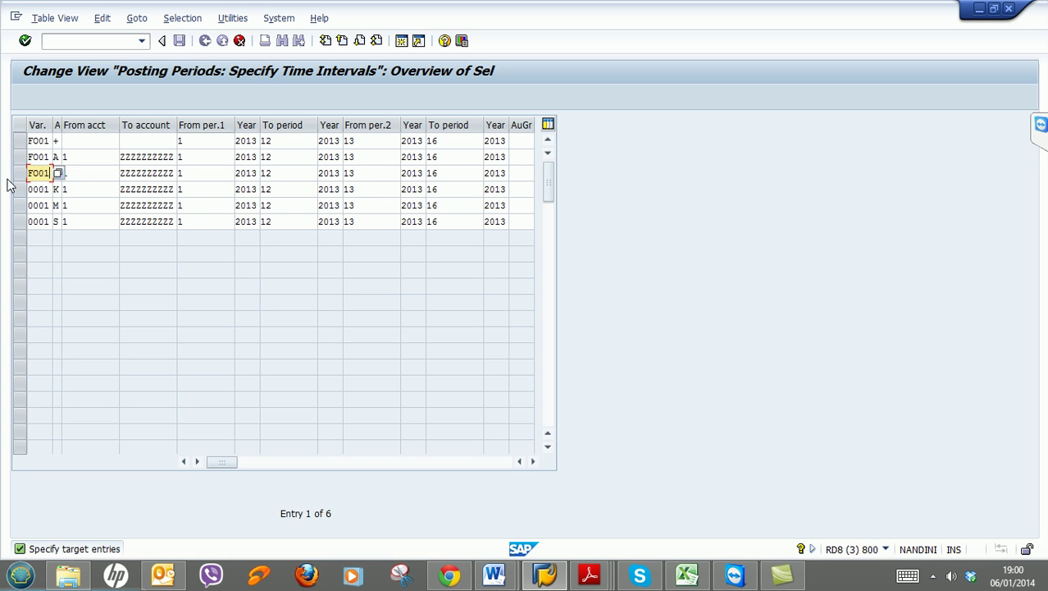
left_click(31, 190)
type("F")
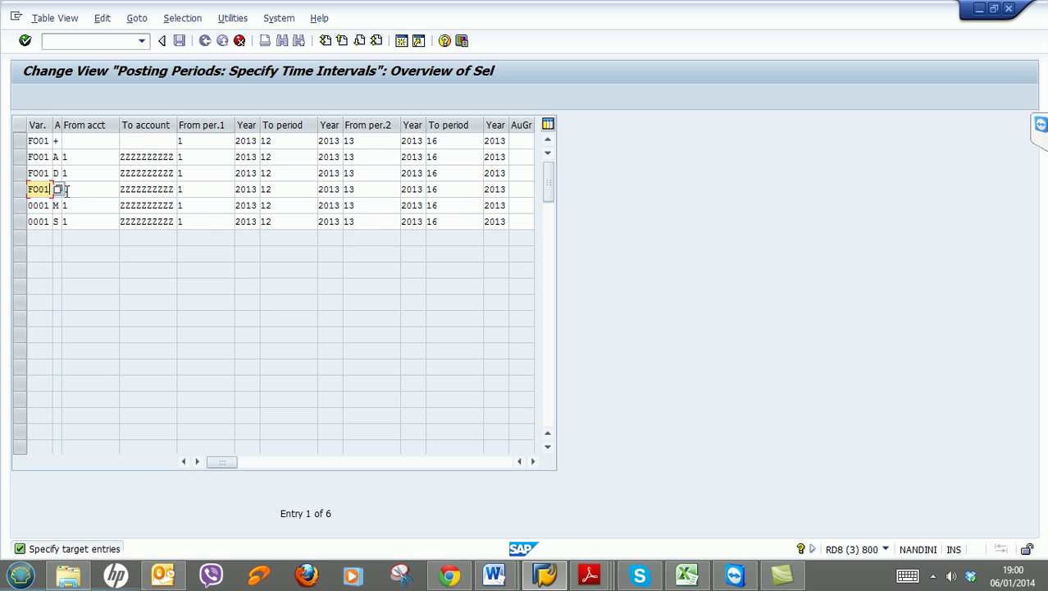
left_click_drag(29, 205, 180, 223)
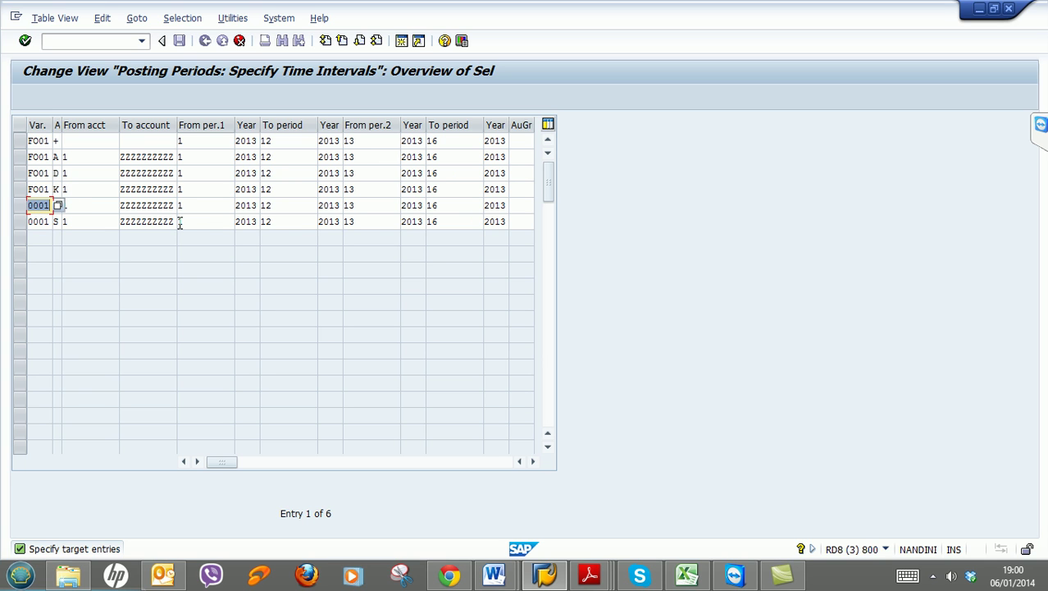
type("F")
left_click_drag(31, 223, 96, 221)
type("F")
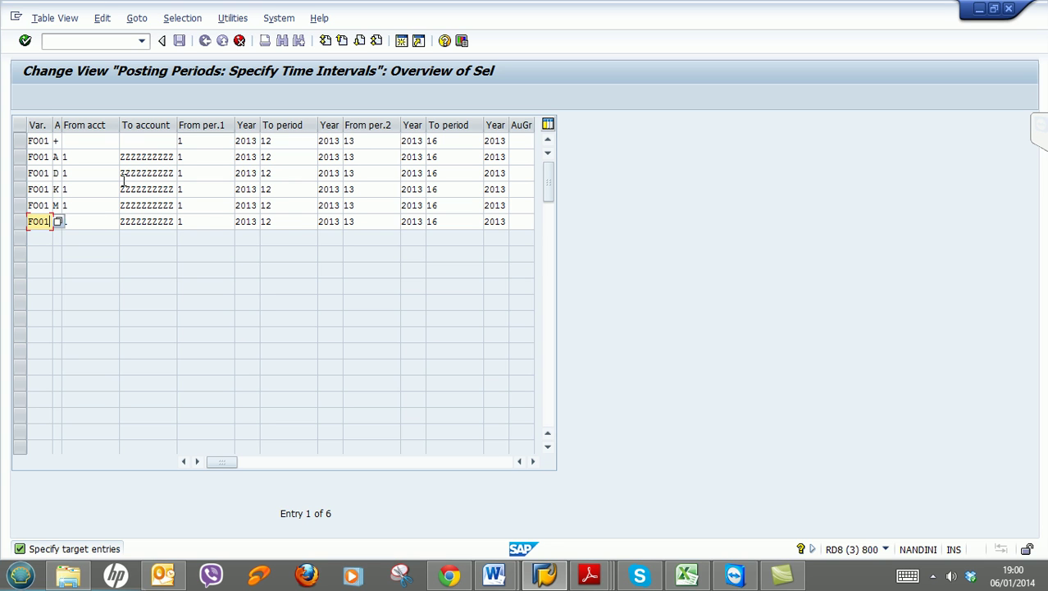
Clear the From acct value in the entries for account types A, D, K, M and S
left_click(109, 159)
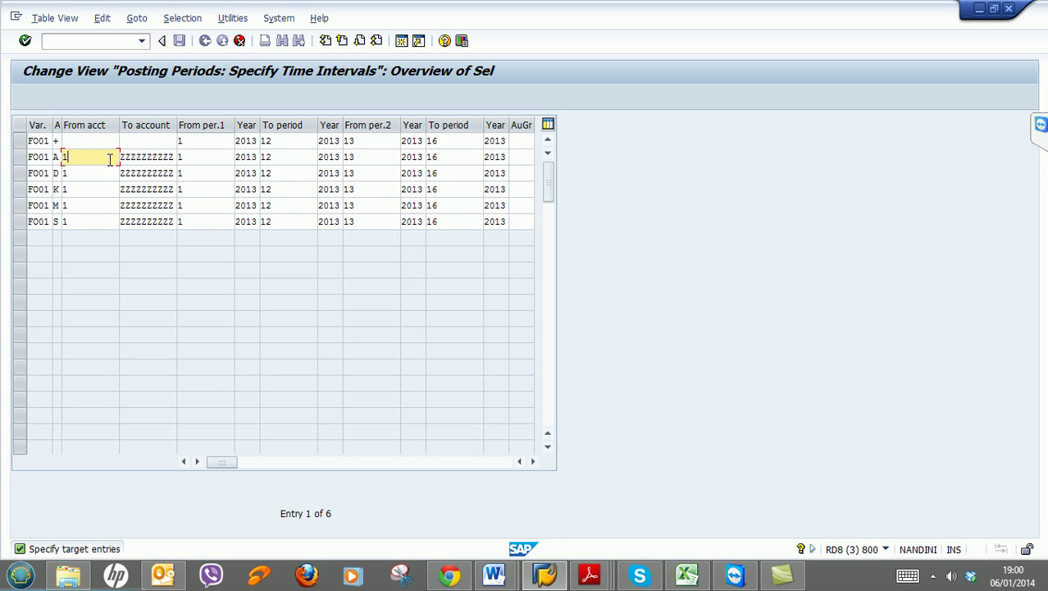
key("BackSpace")
left_click(67, 172)
key("BackSpace")
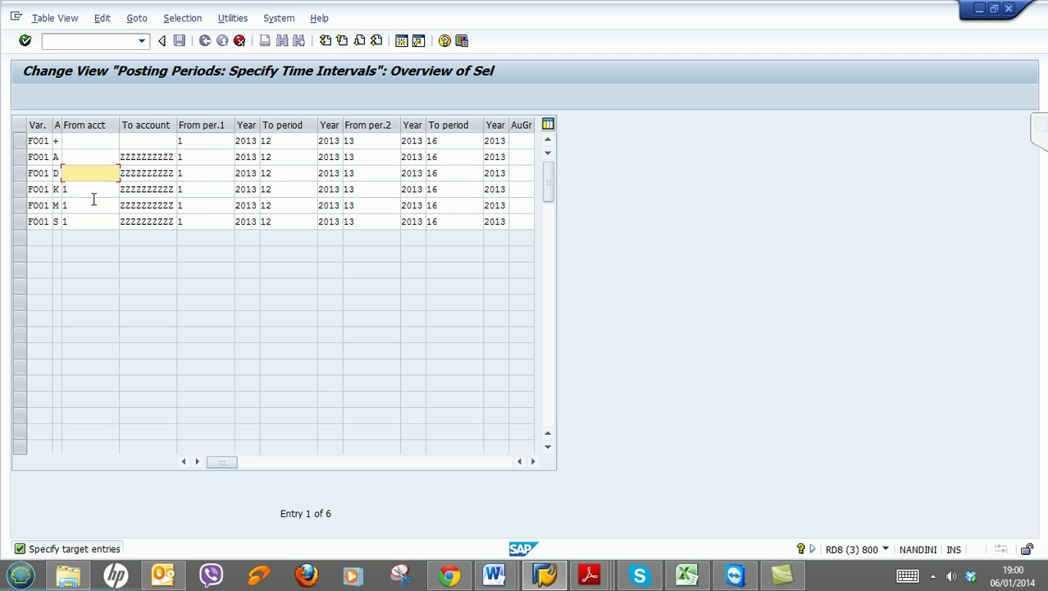
left_click(94, 203)
left_click(93, 190)
key("BackSpace")
left_click(84, 205)
key("BackSpace")
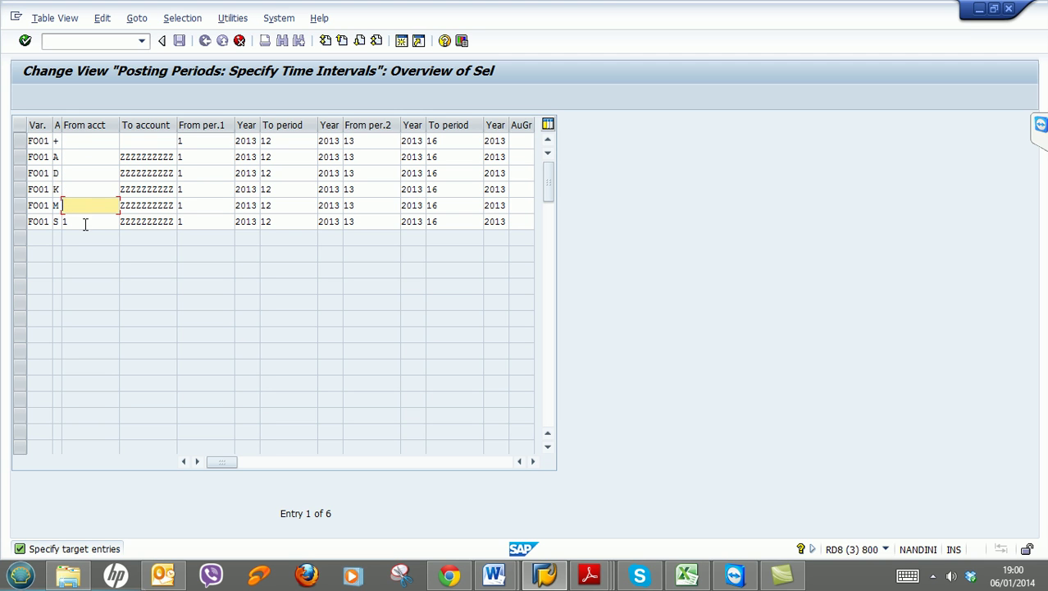
left_click(85, 222)
key("BackSpace")
Widen the account type column and examine its possible entries, from Assets, Customers and Vendors to Materials, G/L accounts and Contract accounts
left_click_drag(120, 130, 113, 134)
left_click(101, 140)
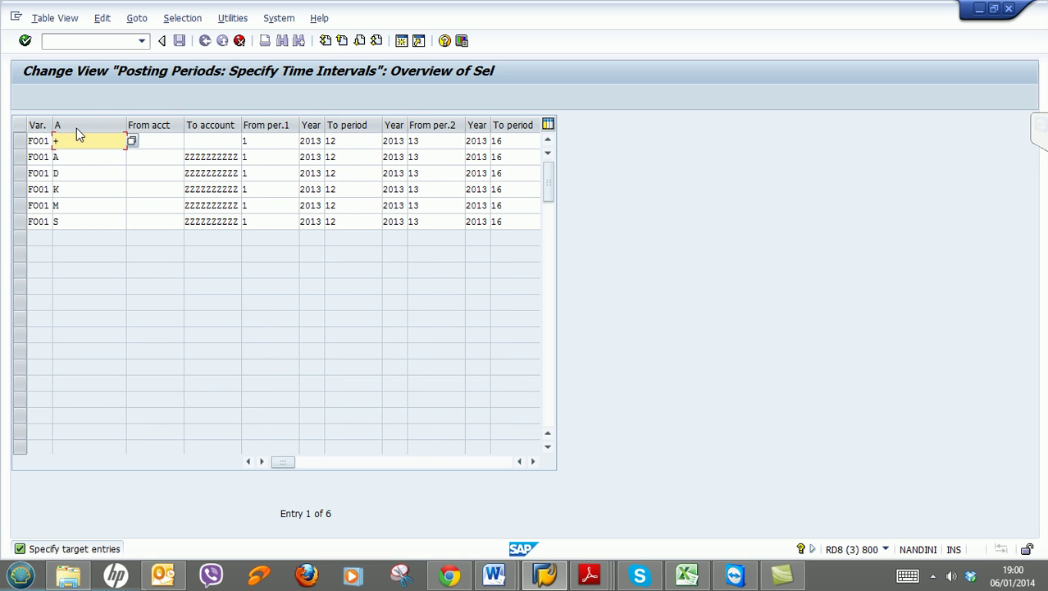
left_click(131, 141)
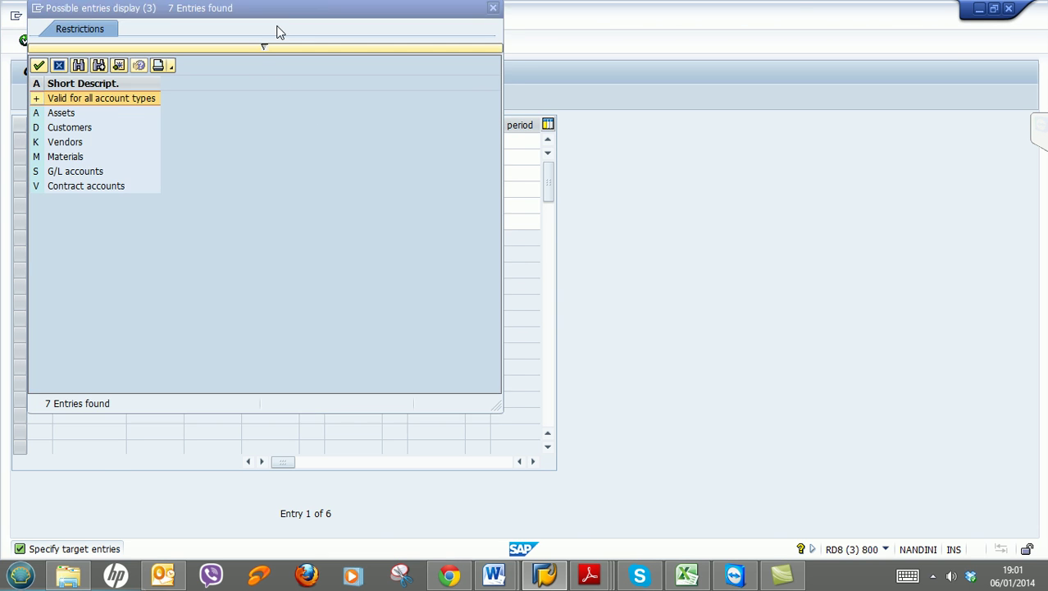
left_click_drag(279, 10, 736, 75)
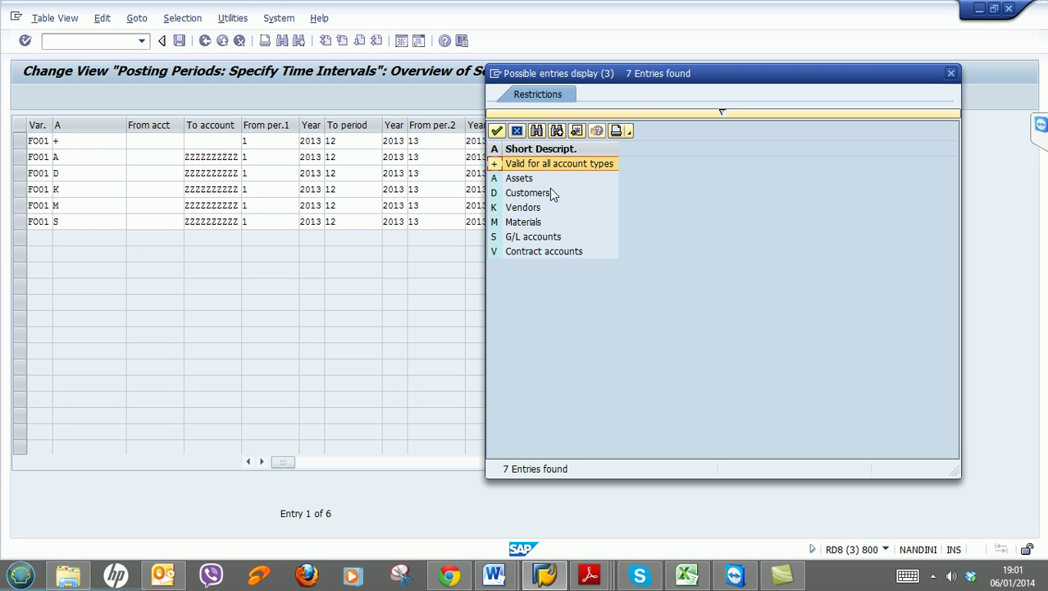
left_click(517, 179)
left_click(521, 194)
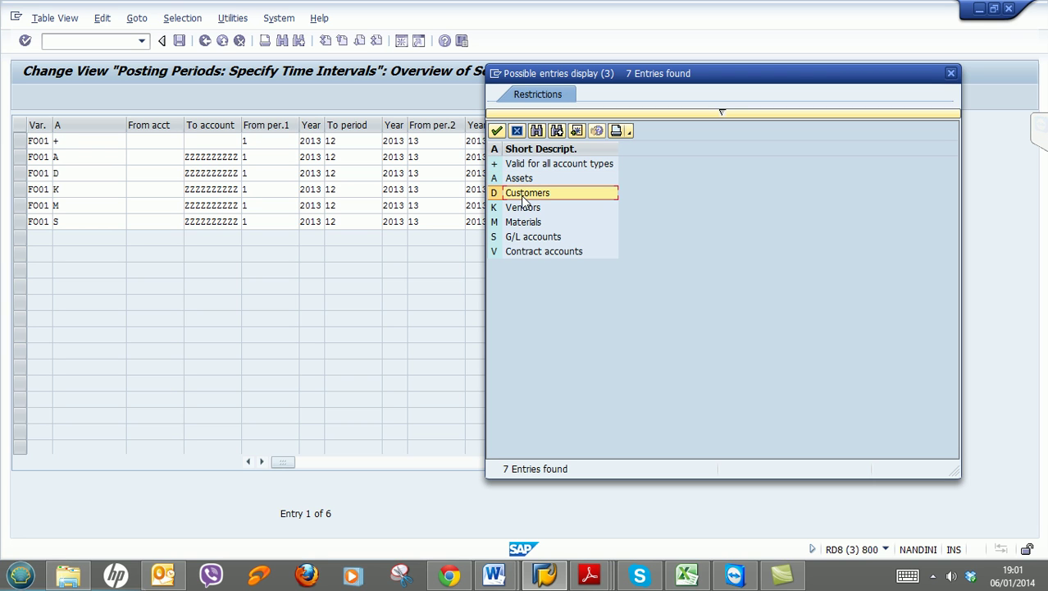
left_click(526, 210)
left_click(527, 223)
left_click(530, 238)
left_click(533, 253)
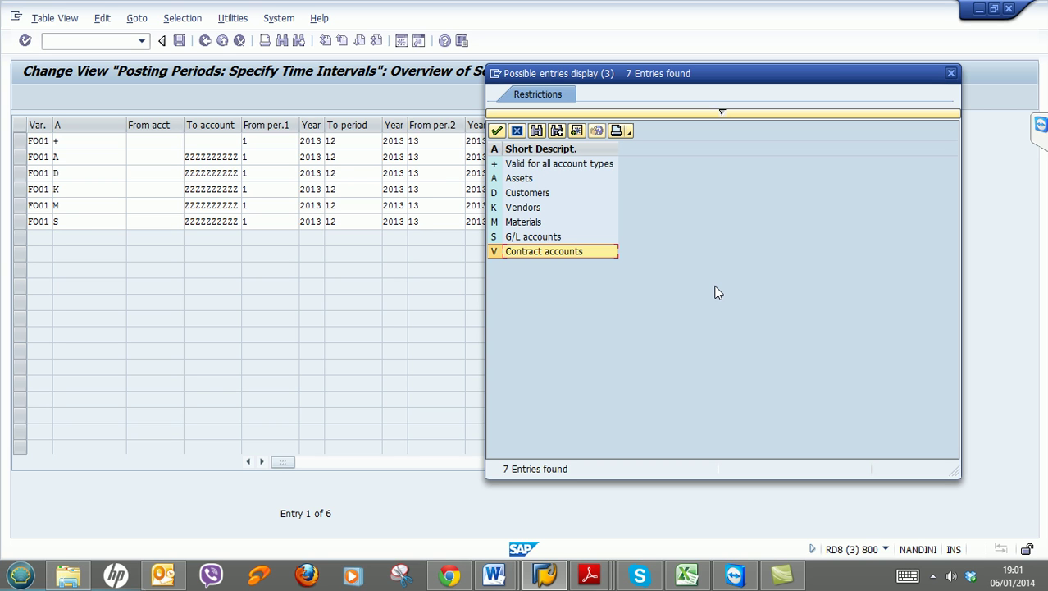
left_click(534, 197)
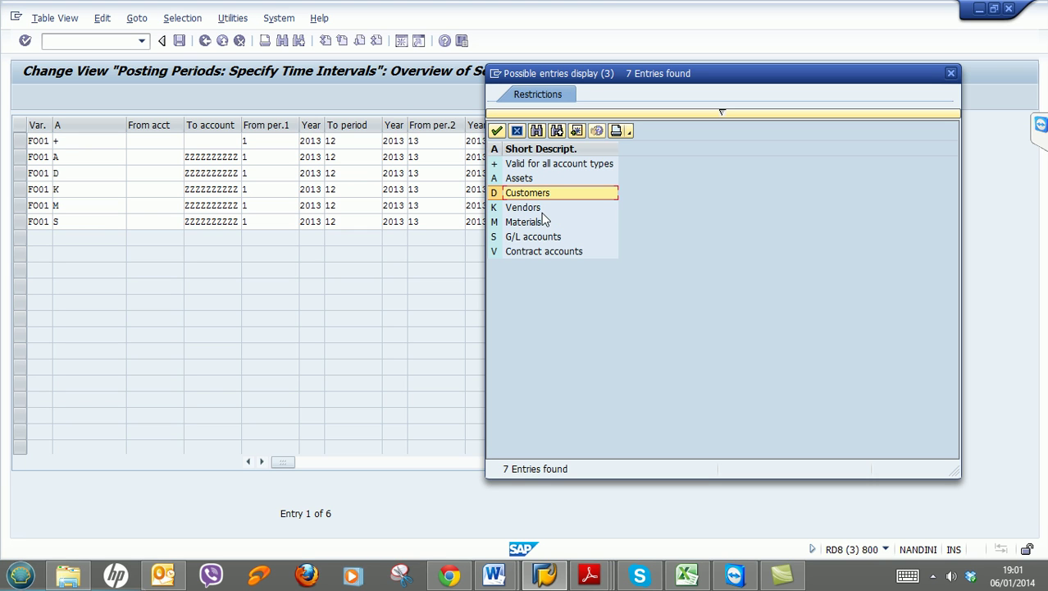
left_click(521, 180)
left_click(519, 211)
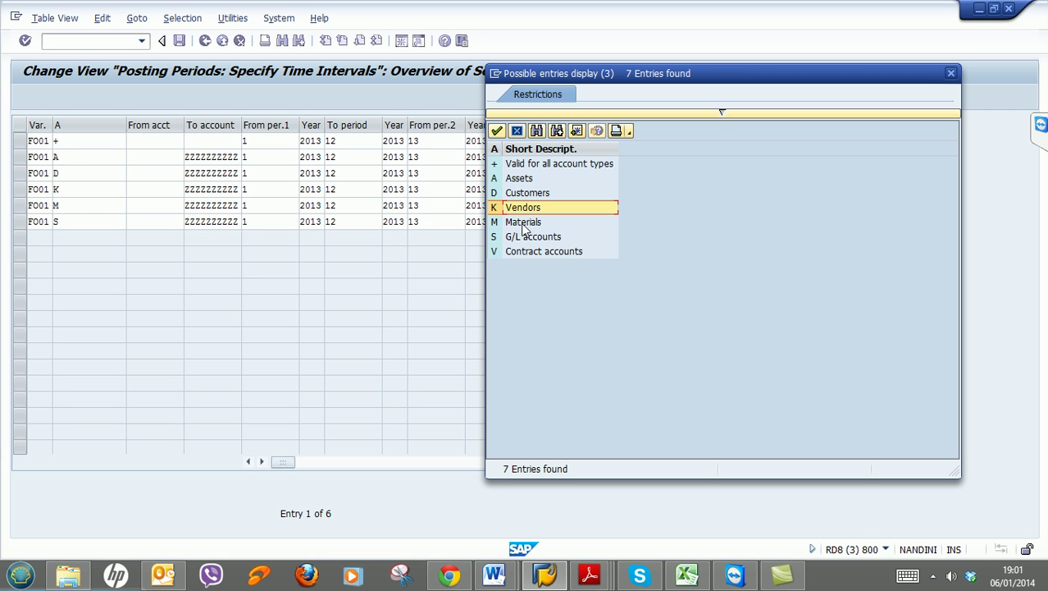
left_click(501, 178)
left_click(500, 193)
left_click(506, 210)
left_click(510, 222)
left_click(511, 206)
left_click(511, 195)
left_click(511, 181)
left_click(513, 194)
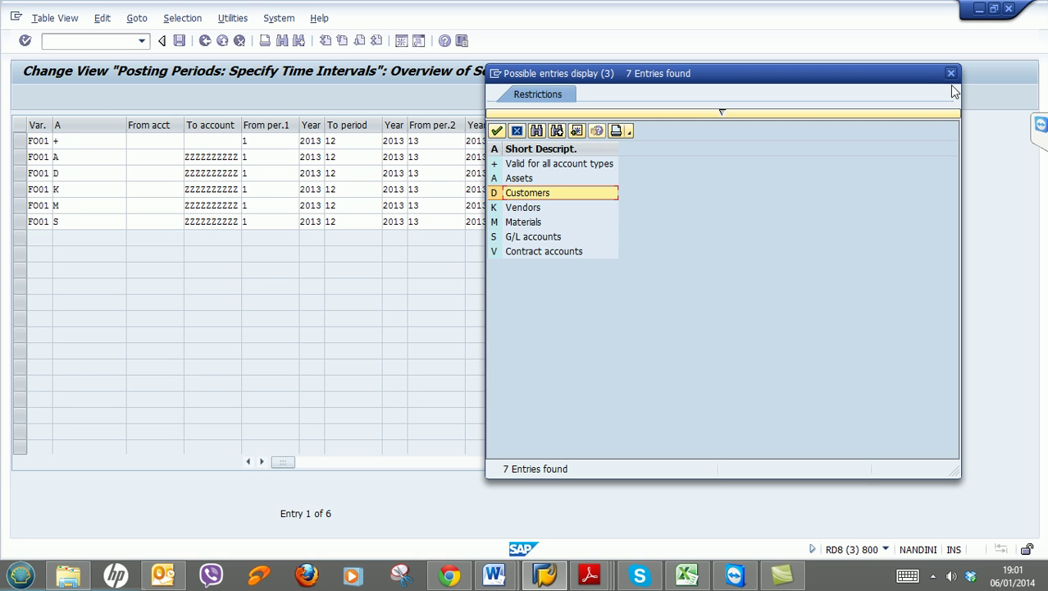
left_click(516, 250)
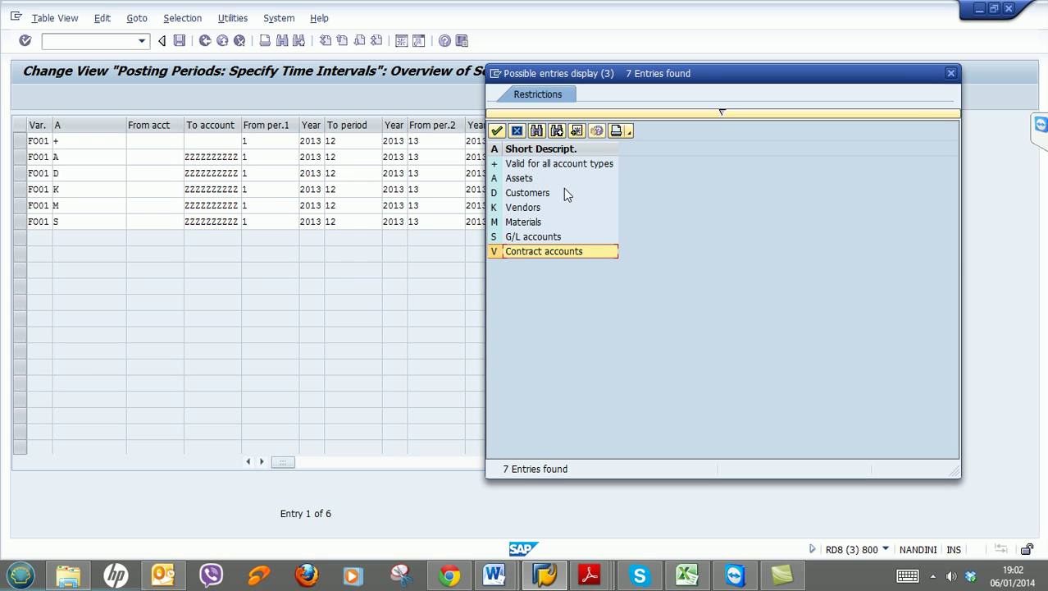
left_click(950, 75)
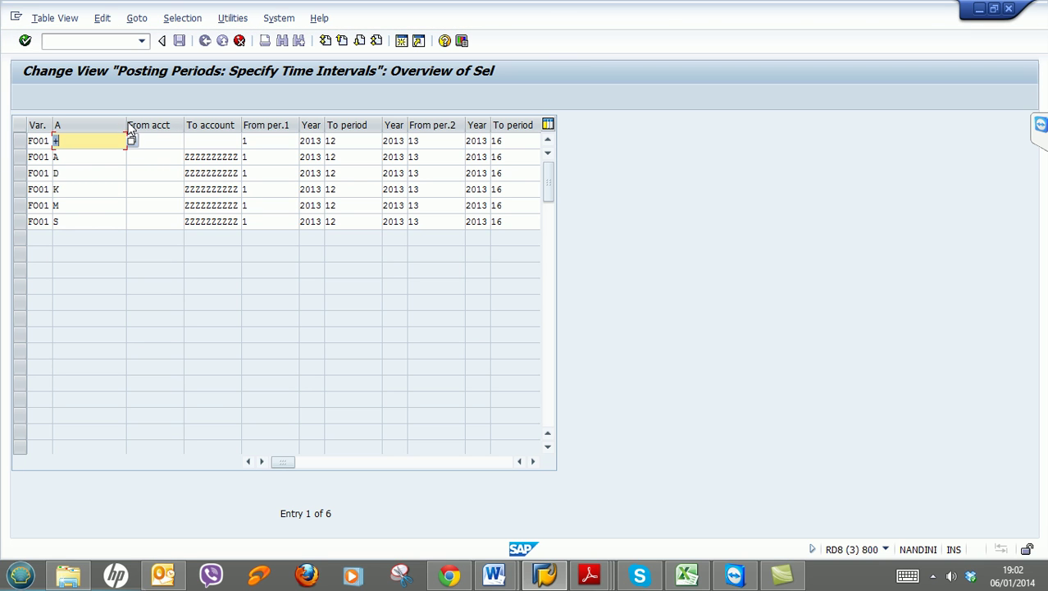
Narrow the account type column and review the account range and both period intervals of the FO01 entries
left_click_drag(125, 123, 83, 123)
left_click(119, 155)
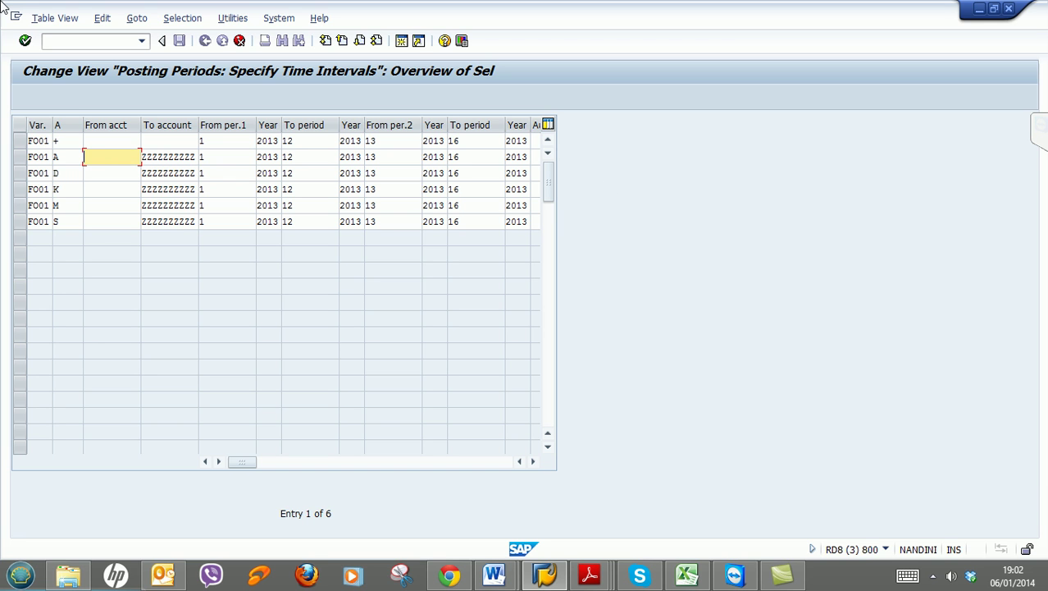
left_click(235, 172)
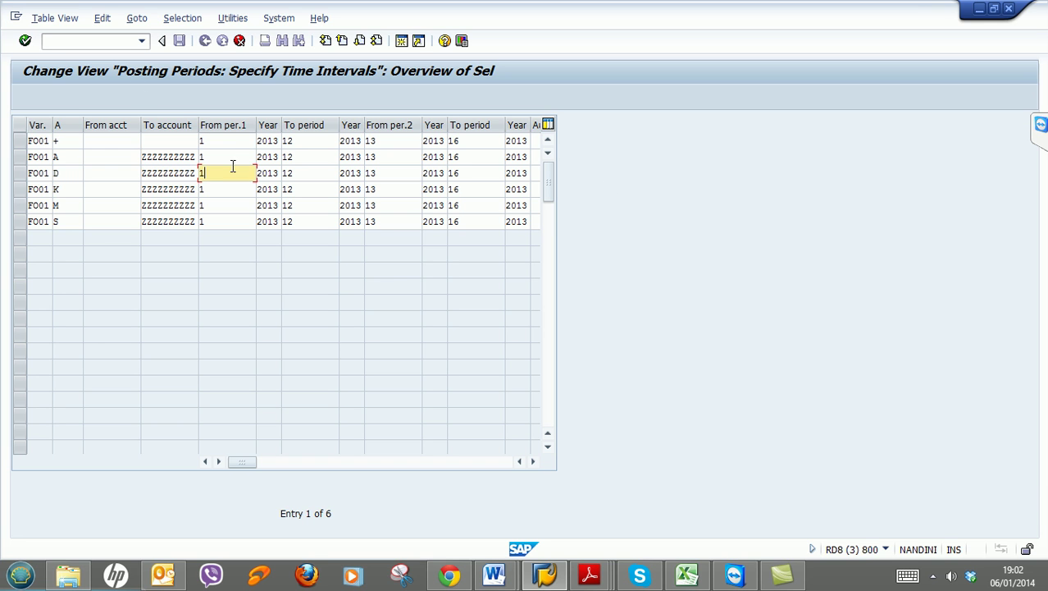
left_click(227, 157)
left_click(312, 163)
double_click(373, 142)
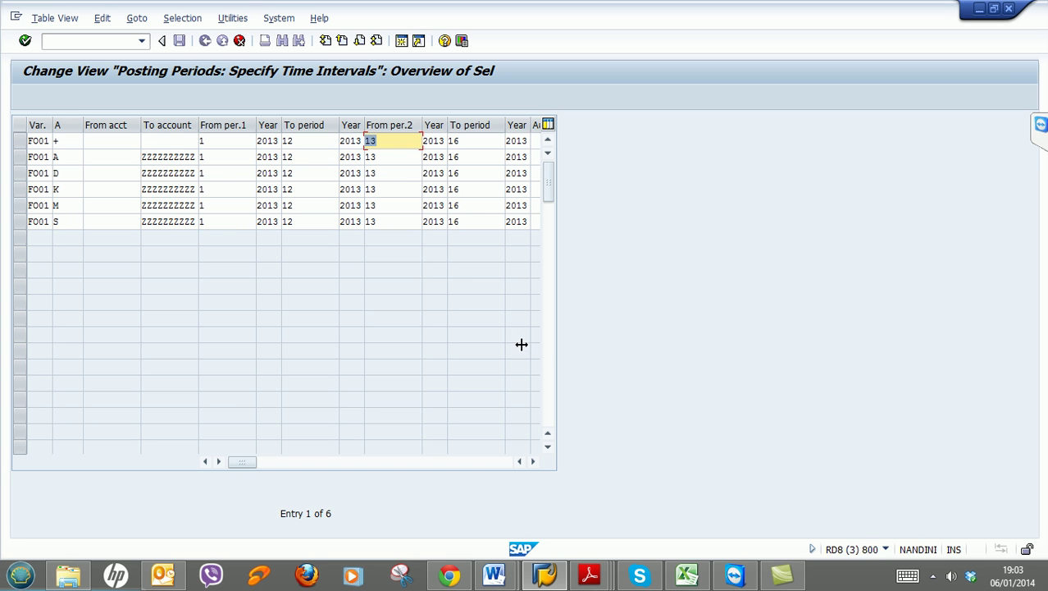
Set the end year of the first period interval to 2014 in all six FO01 entries
left_click(359, 140)
key("BackSpace")
type("4")
key("Down")
key("BackSpace")
type("4")
key("Down")
key("BackSpace")
type("4")
key("Down")
key("BackSpace")
type("4")
key("Down")
key("BackSpace")
type("4")
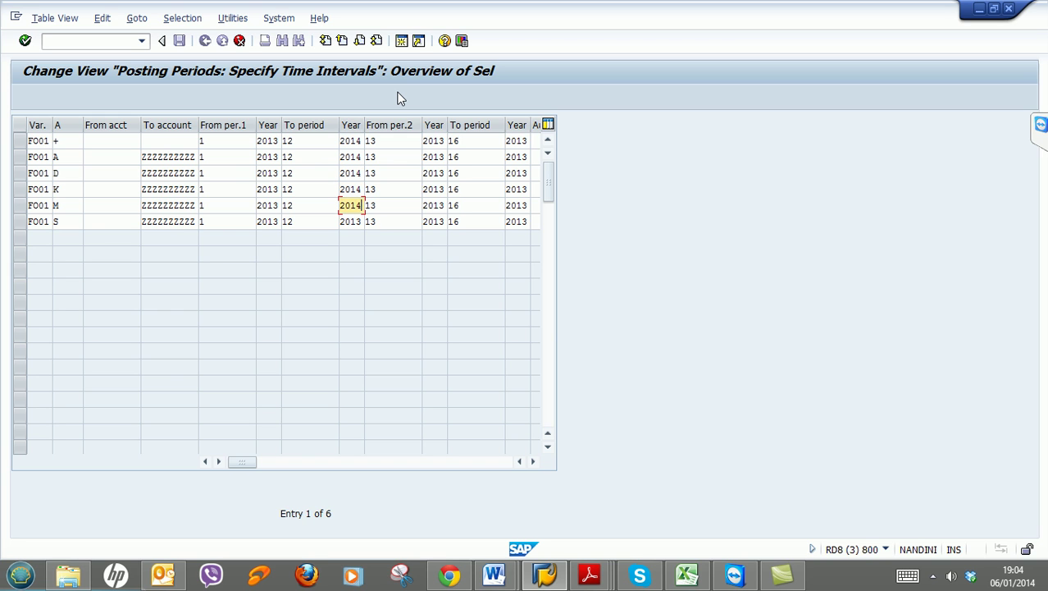
key("Down")
key("BackSpace")
type("4")
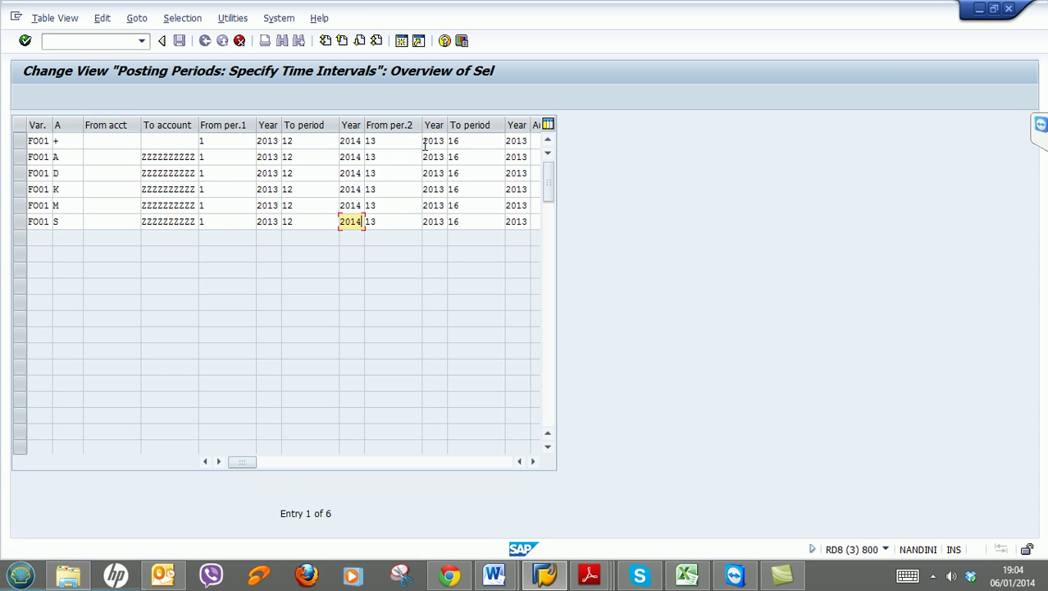
Set the end year of the second period interval to 2014 in all six FO01 entries
left_click(522, 140)
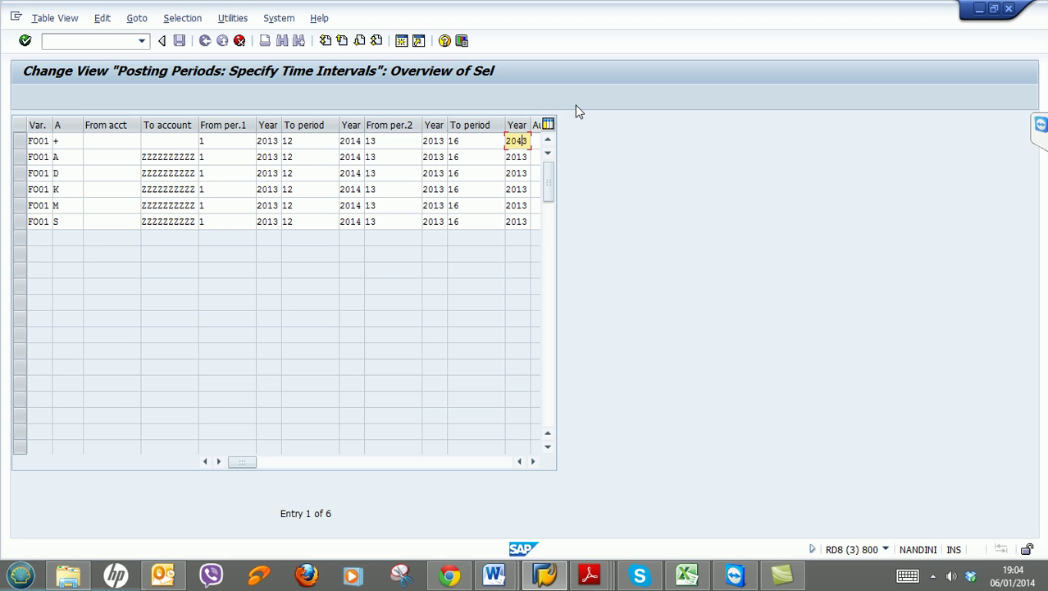
key("BackSpace")
key("BackSpace")
type("14")
key("Down")
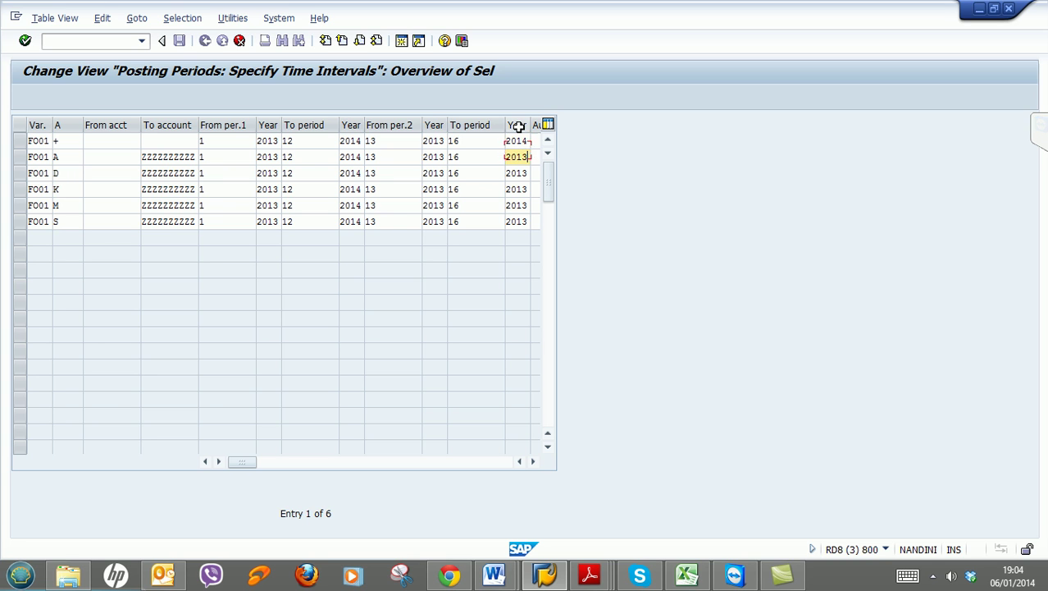
key("BackSpace")
type("4")
key("Down")
key("BackSpace")
type("4")
key("Down")
key("BackSpace")
type("4")
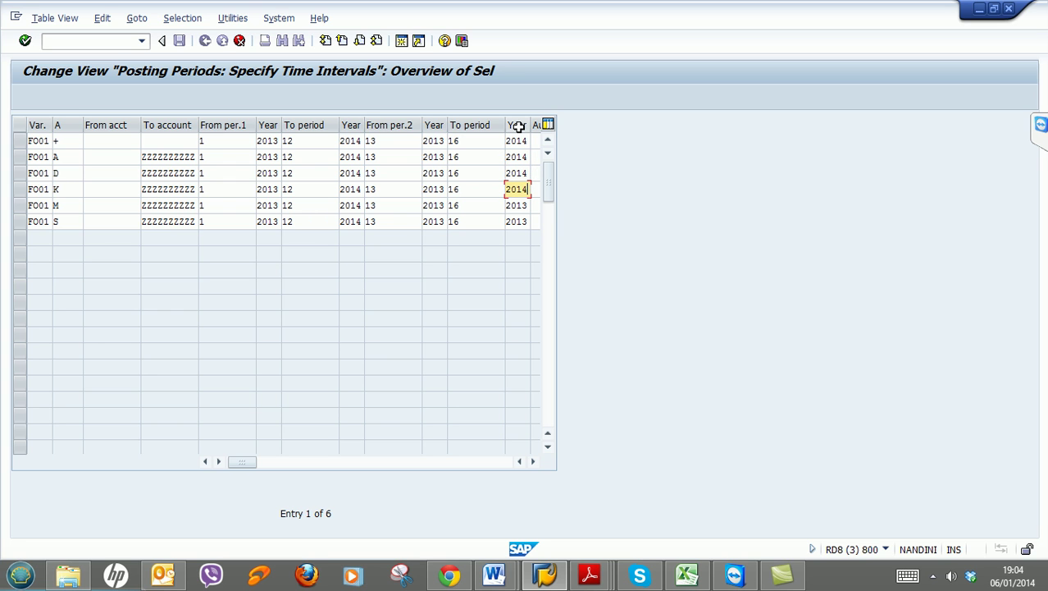
key("Down")
key("BackSpace")
type("4")
key("Down")
key("BackSpace")
type("4")
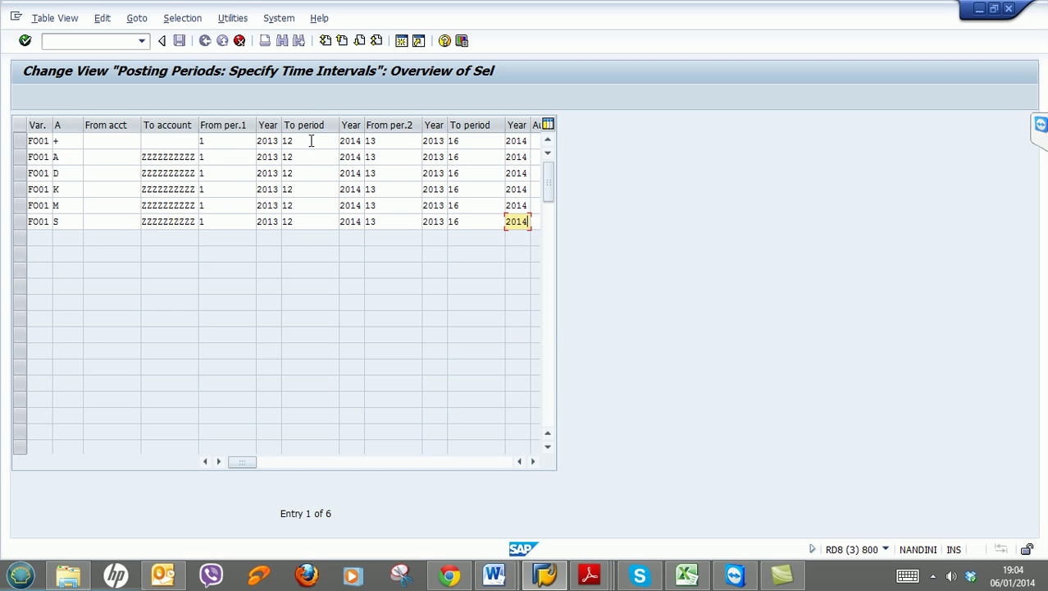
Set From per.1 to 8 in all six FO01 entries and confirm the copied entries
left_click_drag(303, 141, 281, 141)
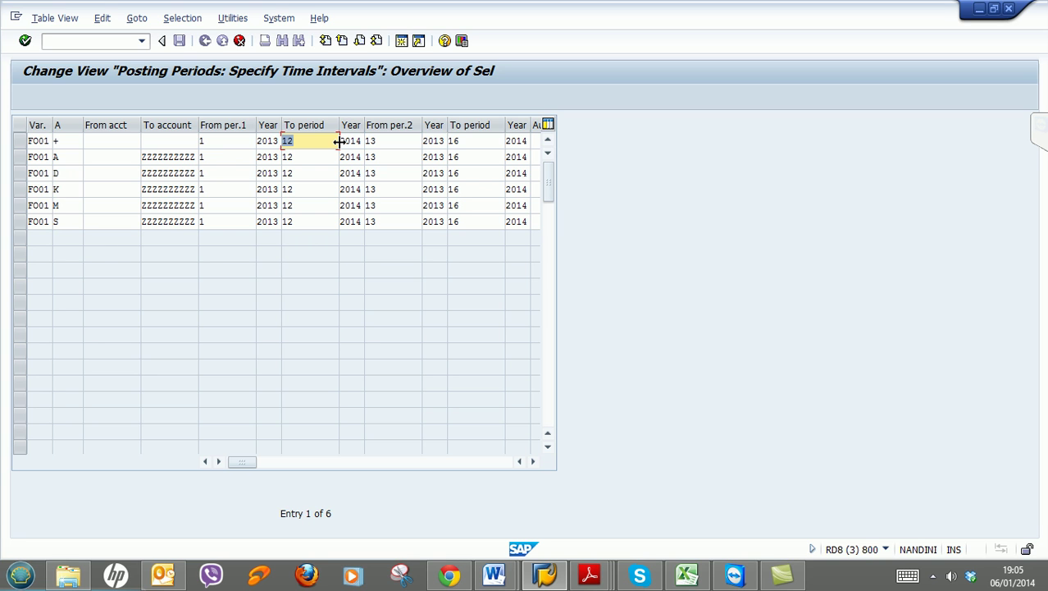
left_click(215, 146)
left_click_drag(215, 149, 167, 167)
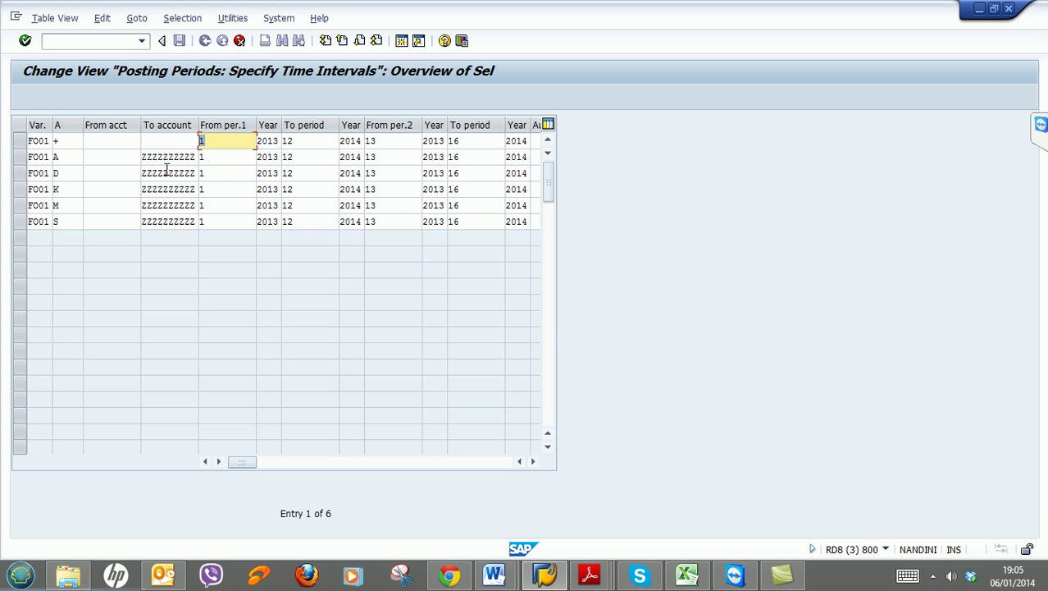
type("8")
key("Down")
type("8")
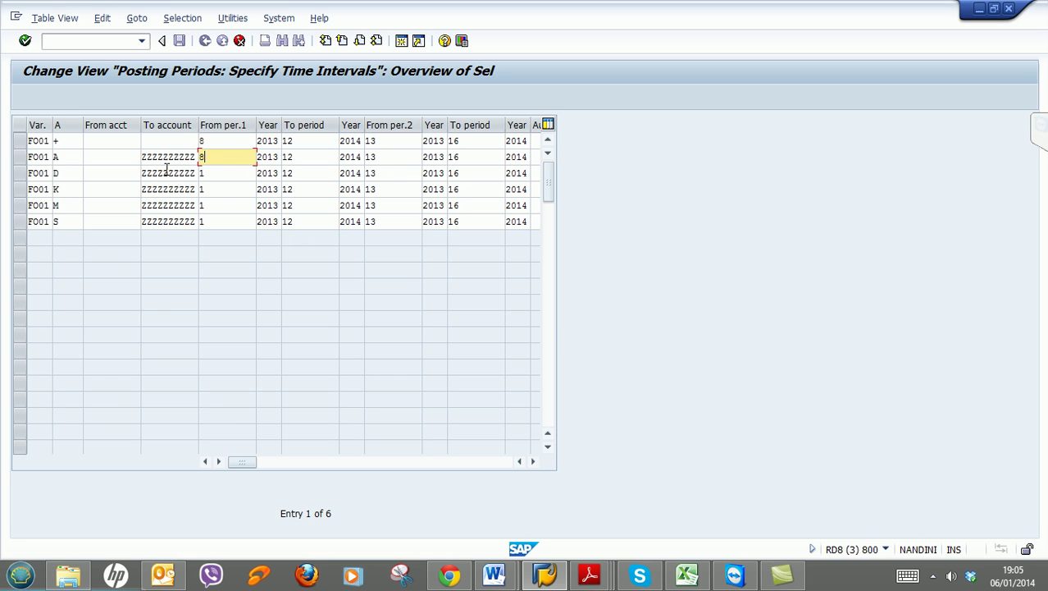
key("Down")
type("8")
key("Down")
key("BackSpace")
type("8")
key("Down")
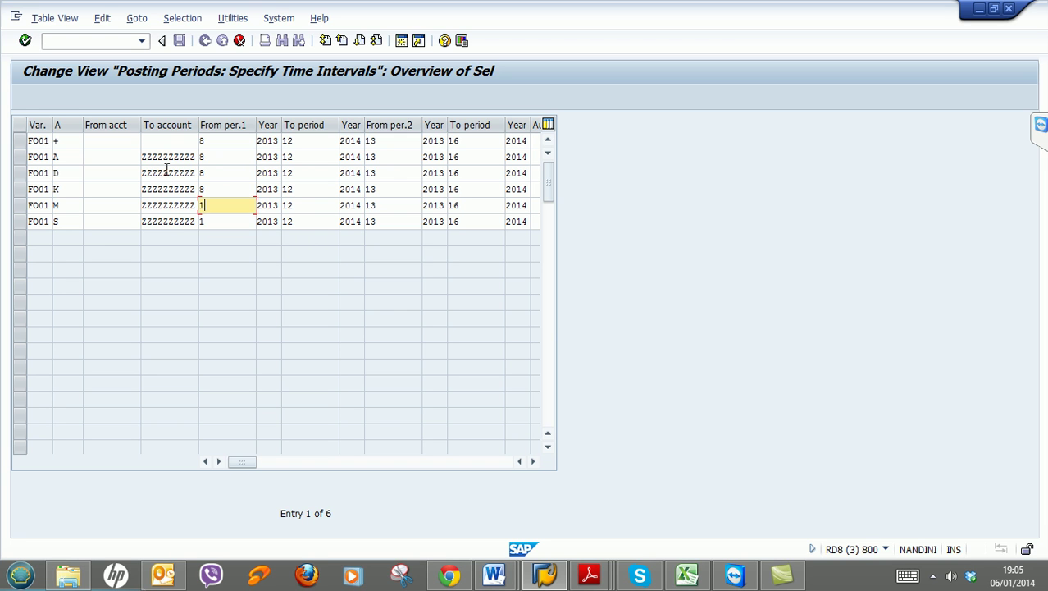
key("Down")
left_click(202, 124)
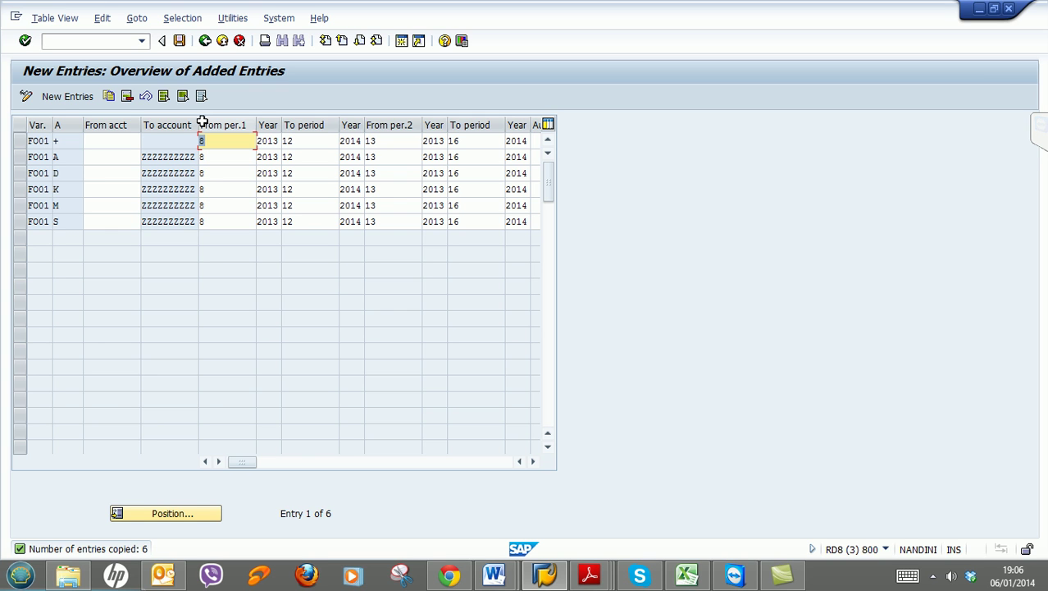
Save the FO01 posting periods to the customizing request for company code FO01 and bring up the open Word documents
left_click(181, 41)
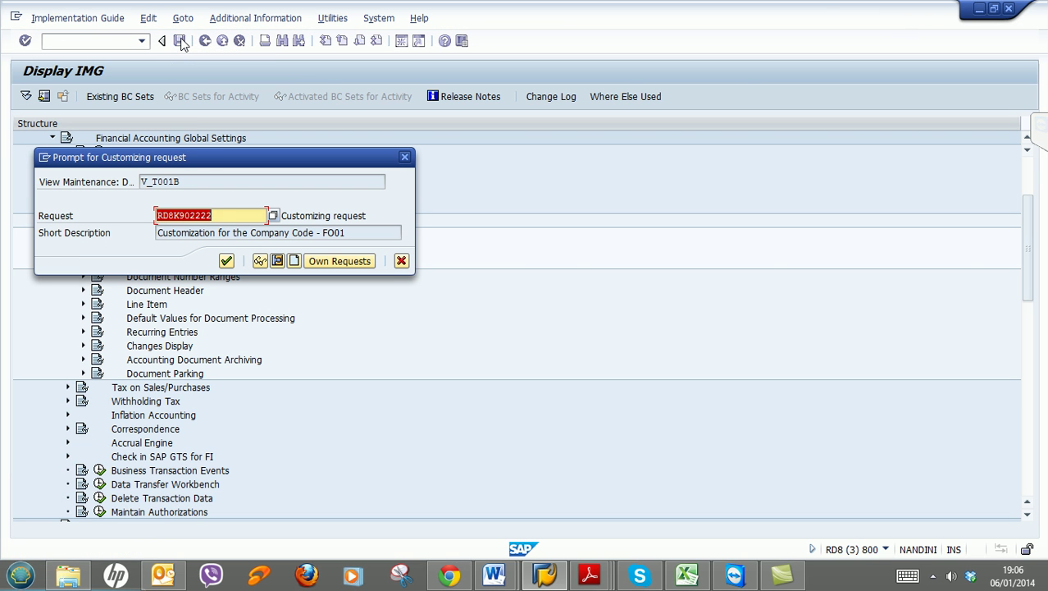
left_click(226, 261)
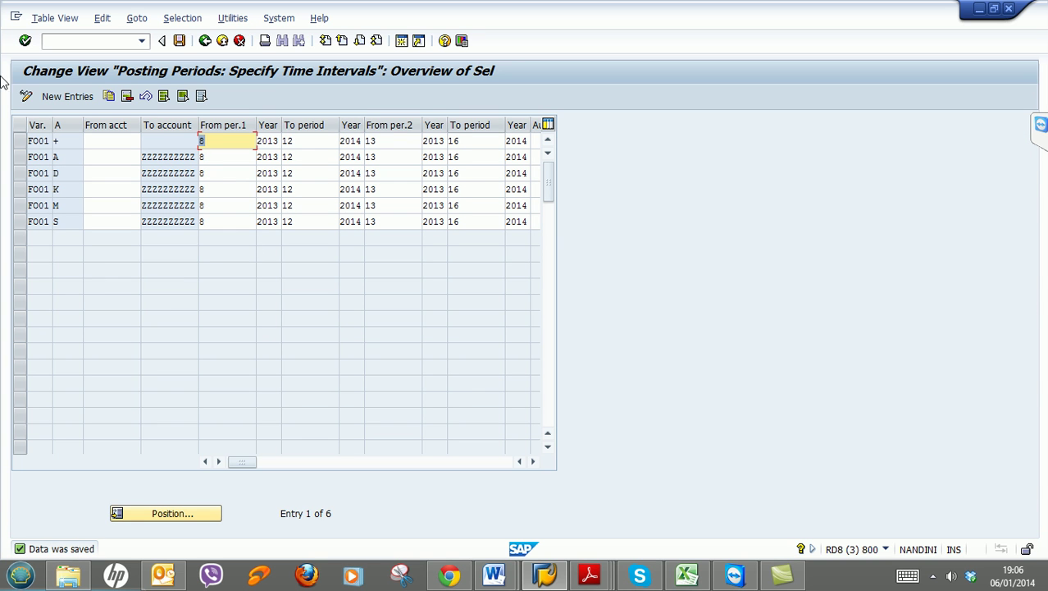
left_click(493, 577)
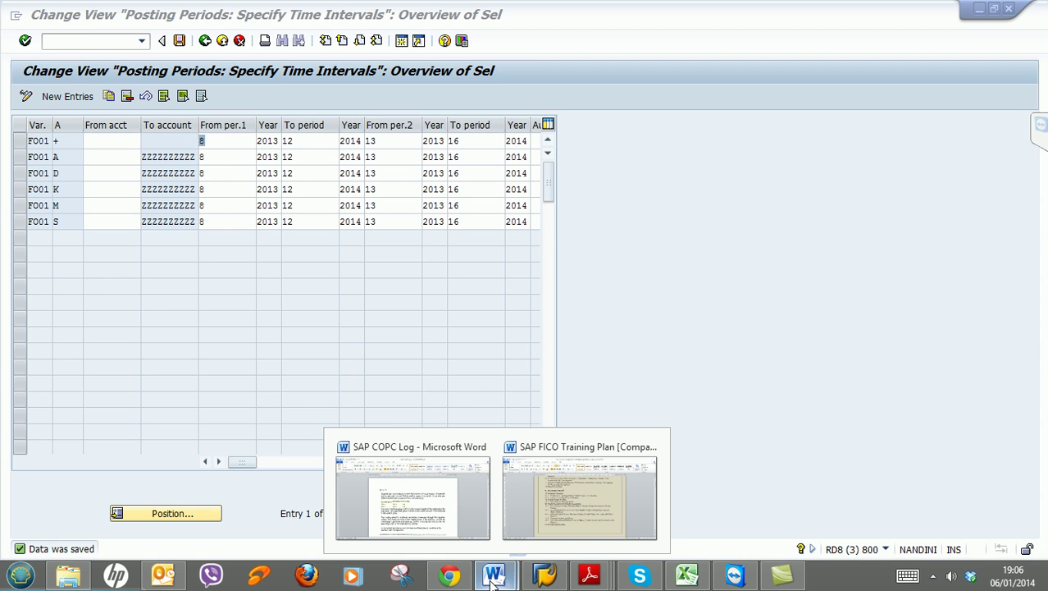
Leave the posting period intervals and open the assignment of company codes to posting period variants
left_click(591, 278)
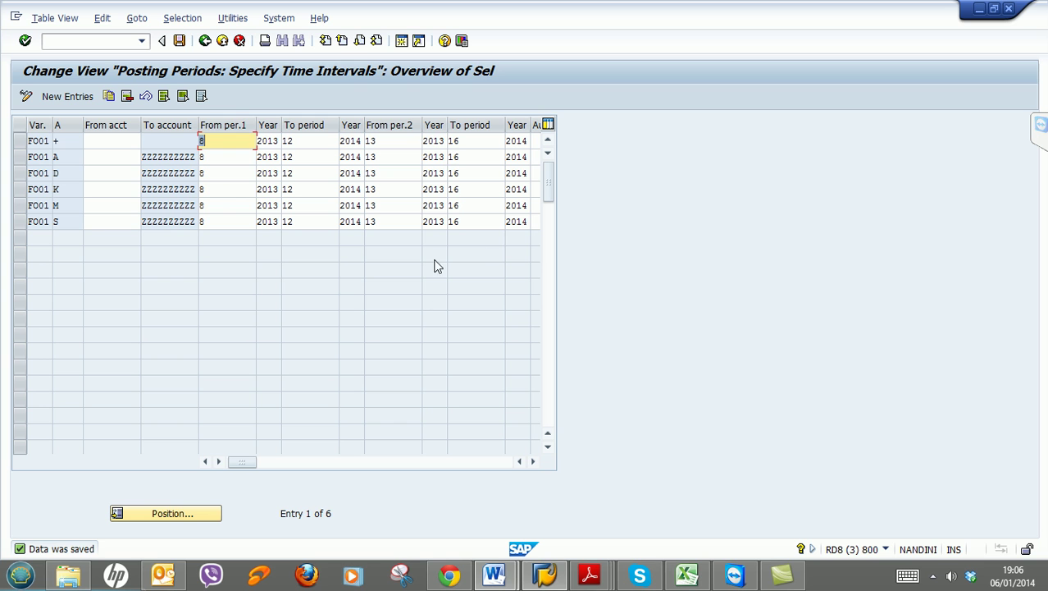
left_click(205, 42)
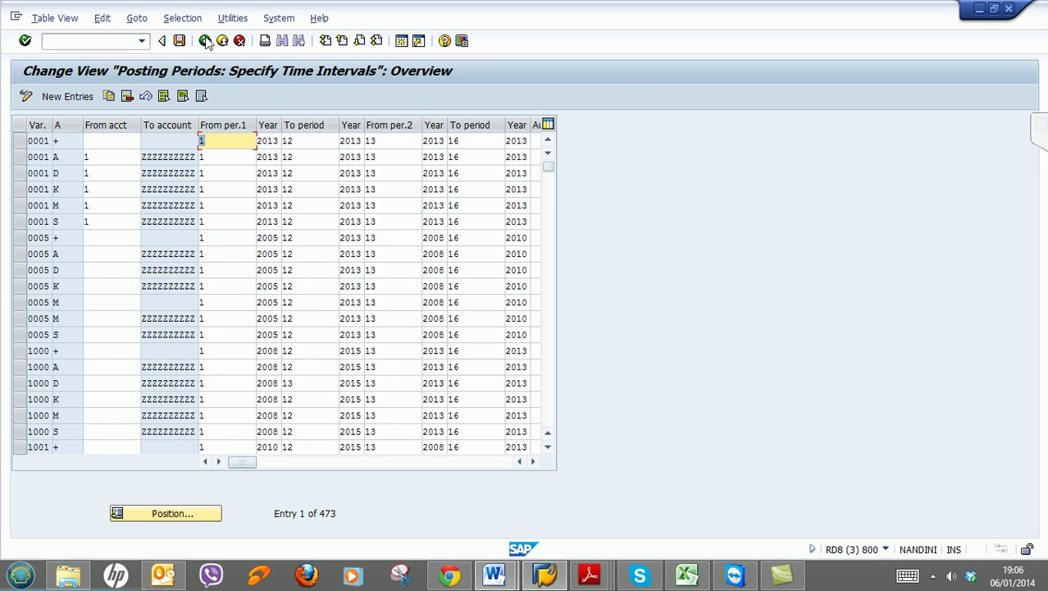
left_click(205, 41)
left_click(224, 264)
left_click(130, 262)
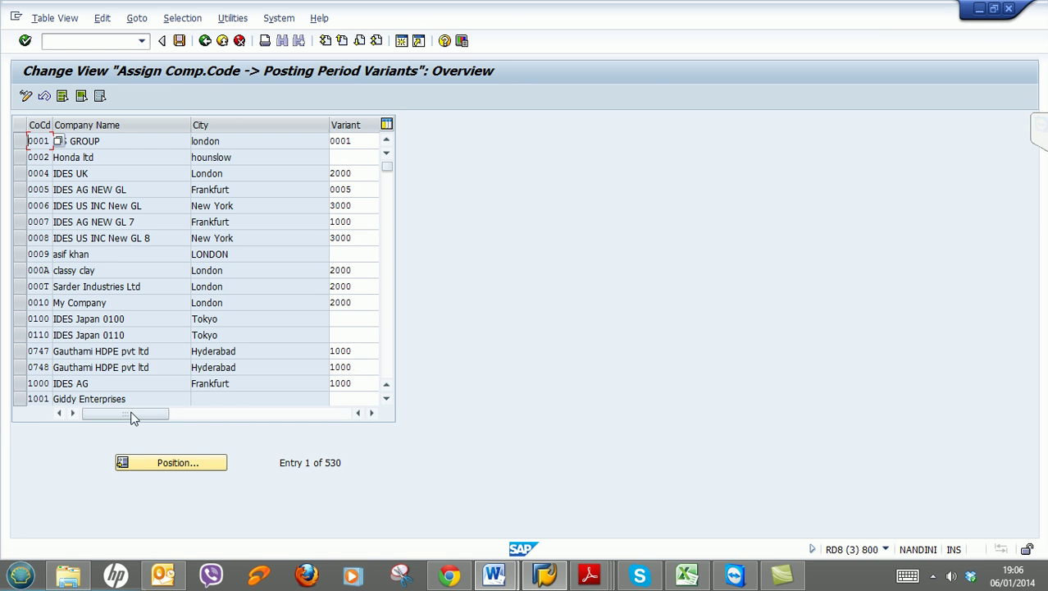
Position the company code assignment list at company code FO01
left_click(166, 462)
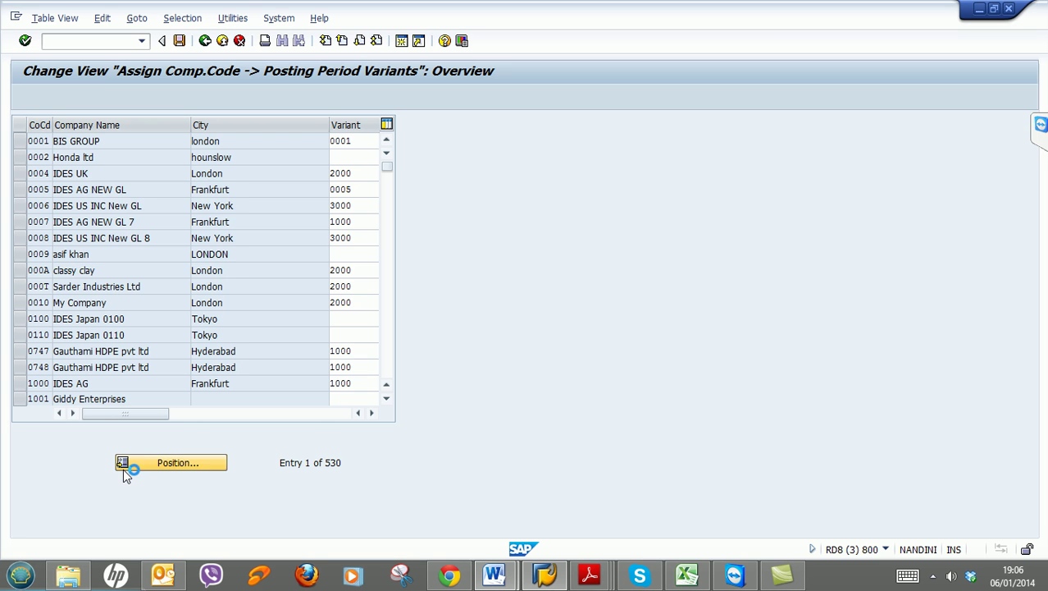
type("F001")
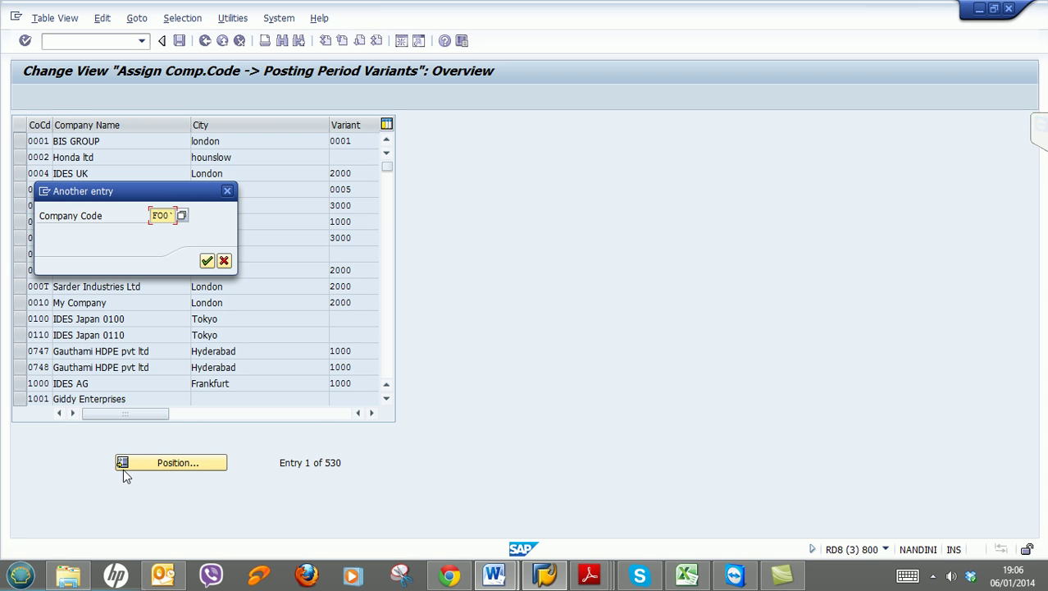
key("Return")
key("Return")
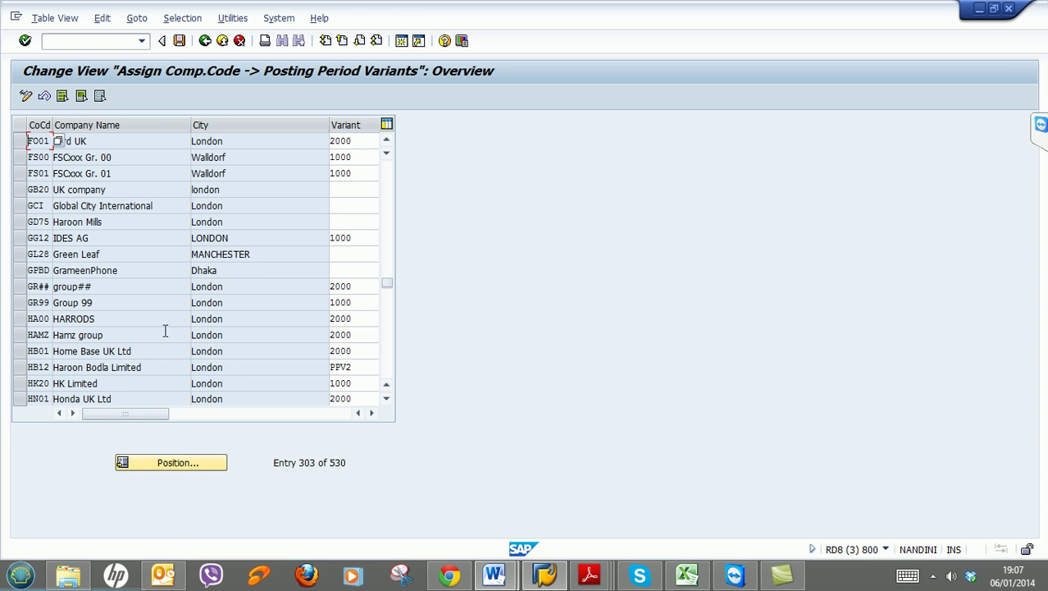
Assign posting period variant FO01 to company code FO01 and save it to the FO01 customizing request
left_click(361, 145)
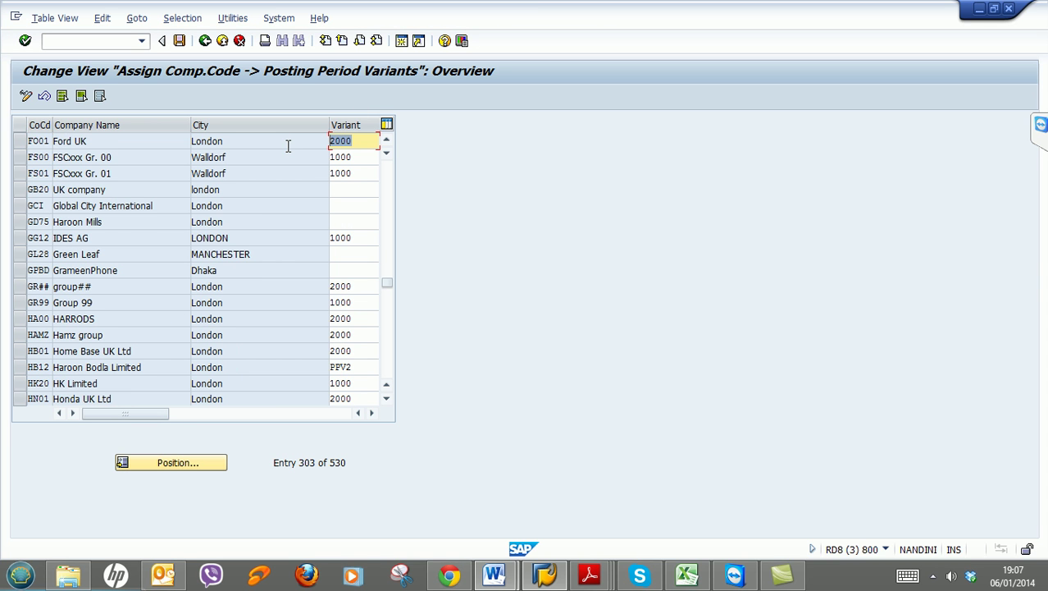
type("F001")
key("Return")
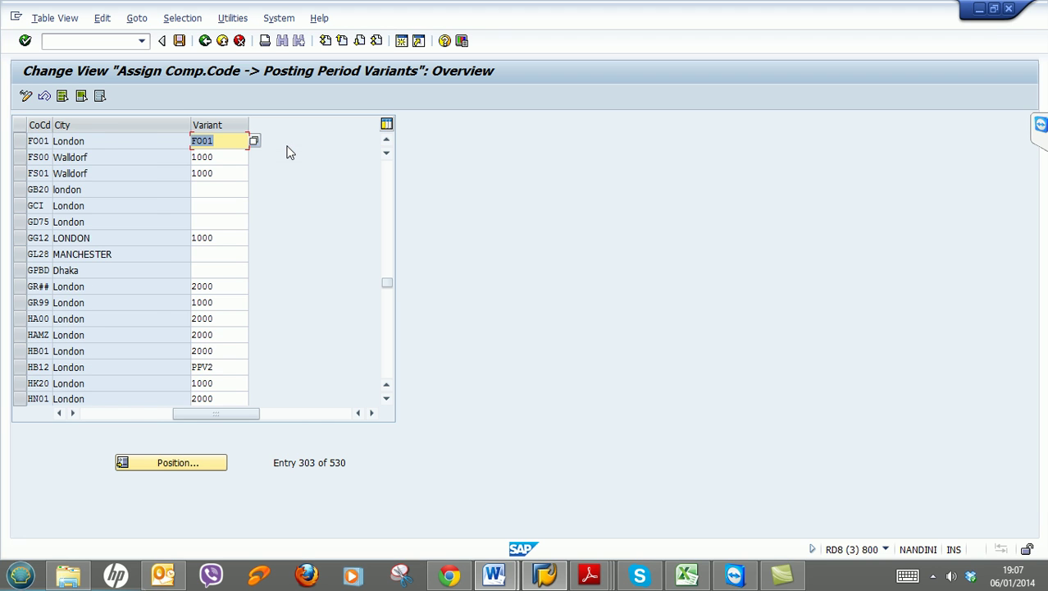
left_click_drag(246, 417, 156, 415)
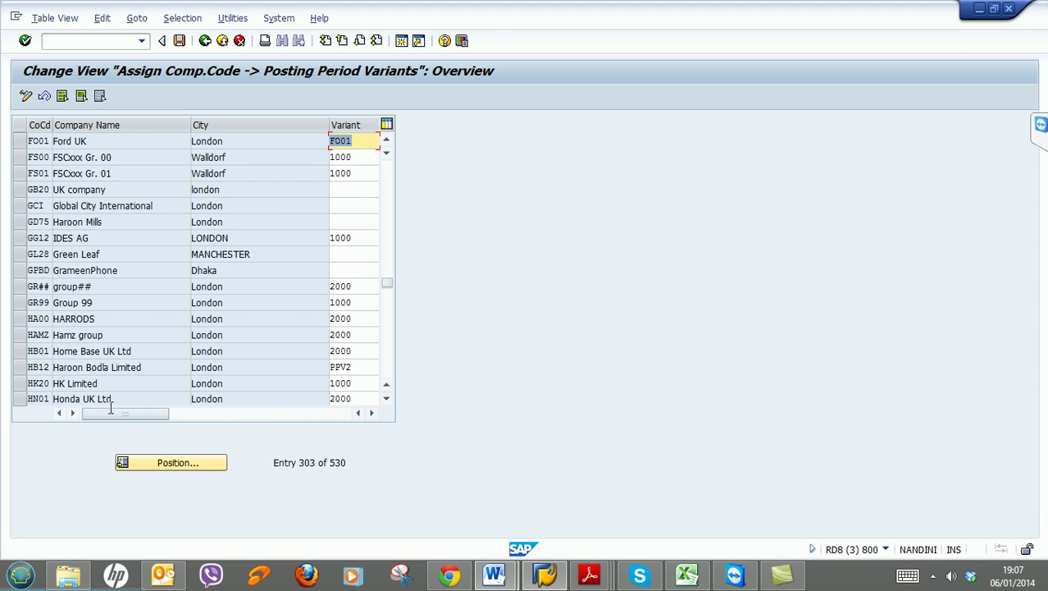
left_click(179, 41)
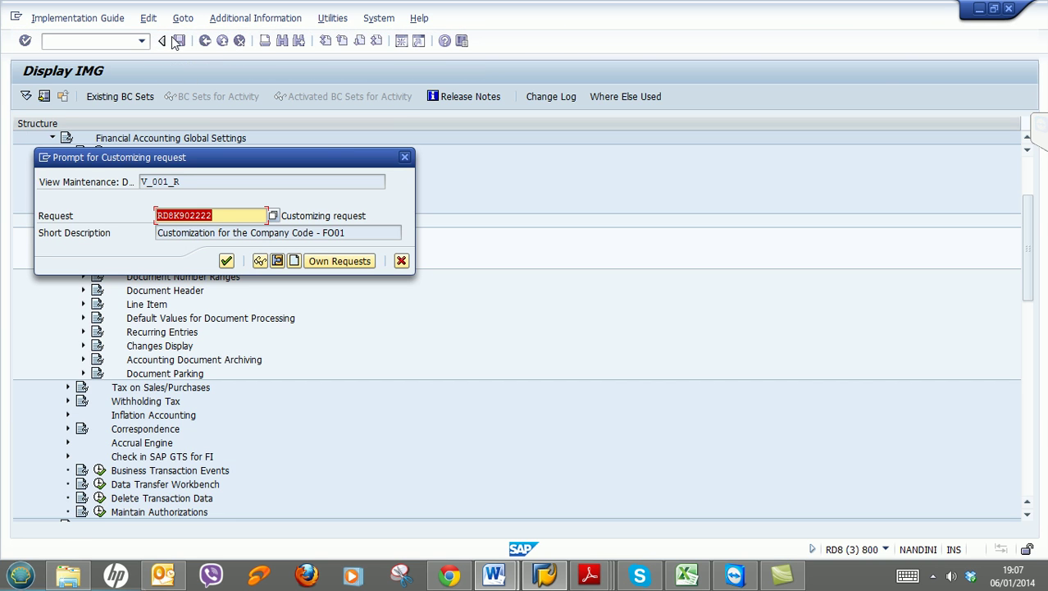
left_click(226, 261)
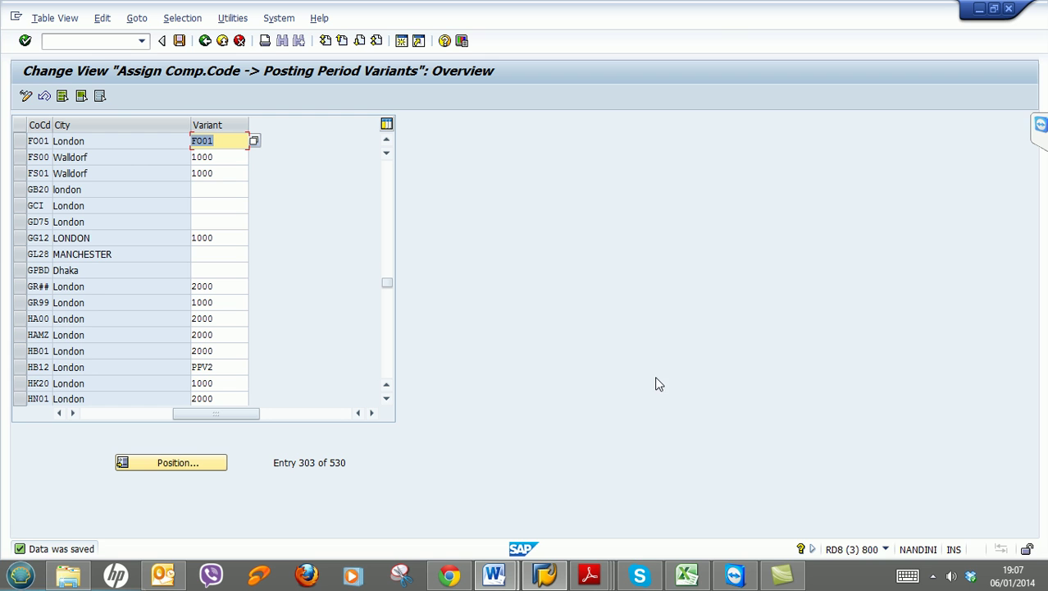
Switch to the SAP FICO Training Plan in Word and review the Document Control topics, especially 4.3 Simple Documents in Financial Accounting
left_click(497, 574)
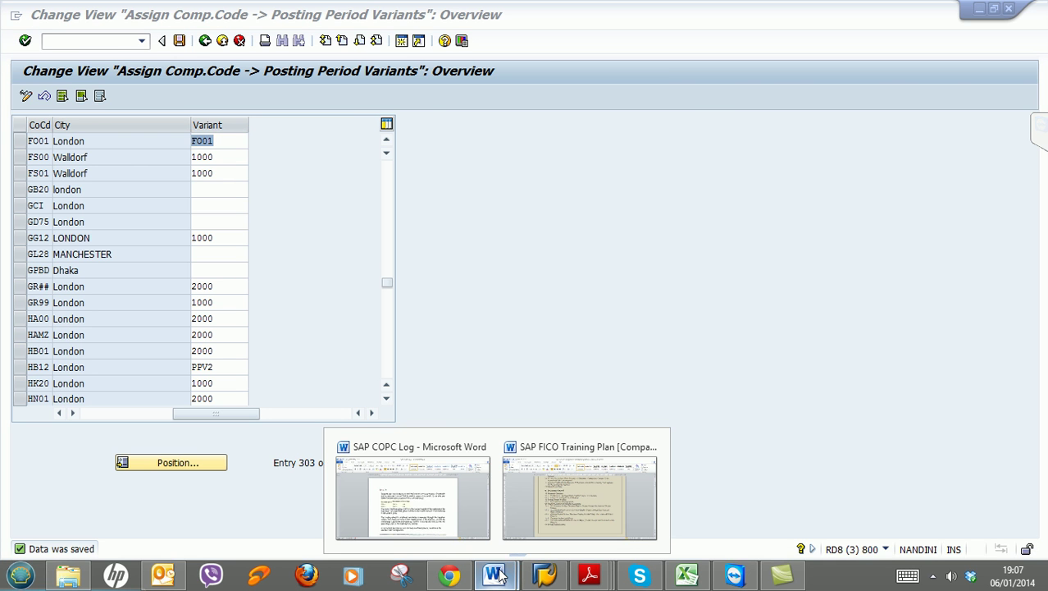
left_click(556, 523)
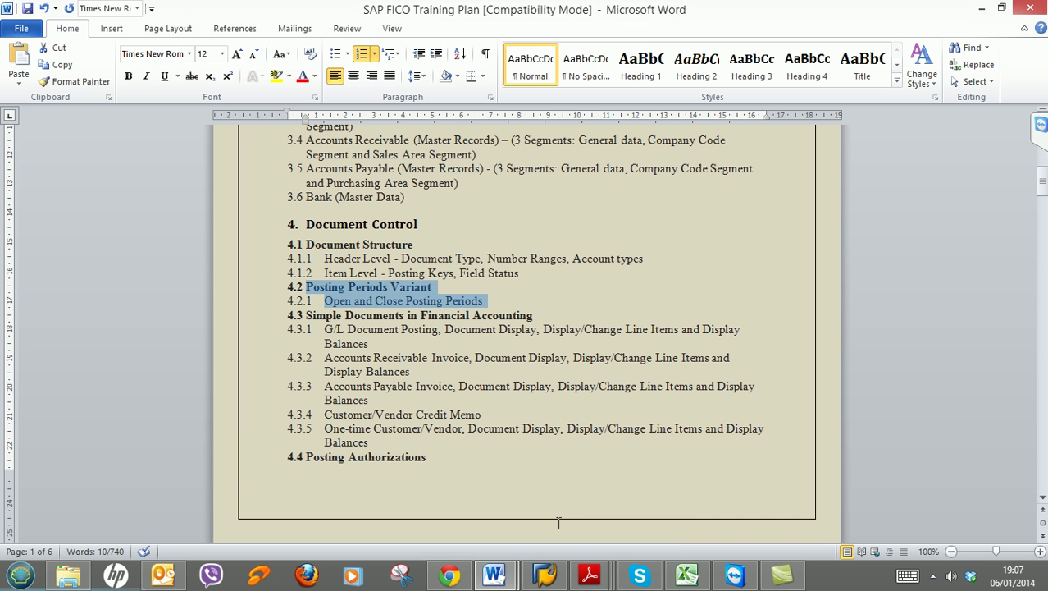
left_click(667, 332)
scroll(668, 332, "down", 2)
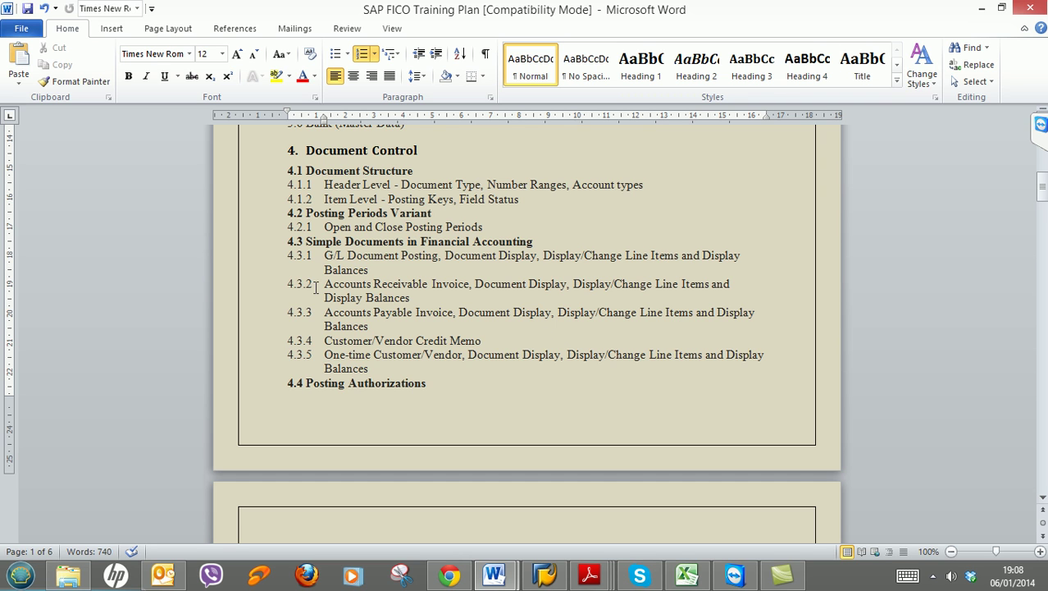
left_click_drag(319, 254, 390, 373)
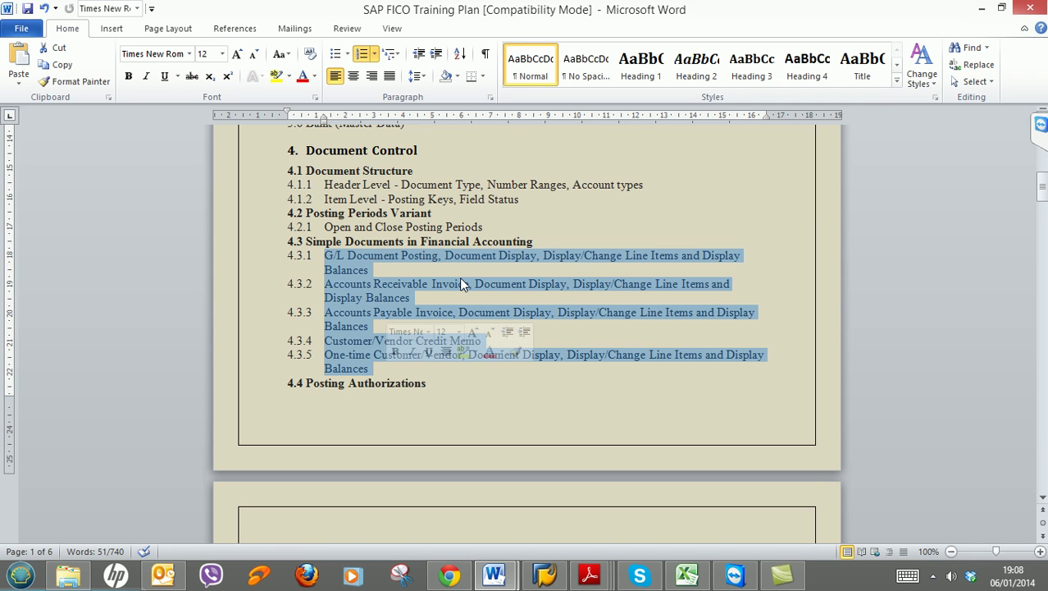
left_click(558, 228)
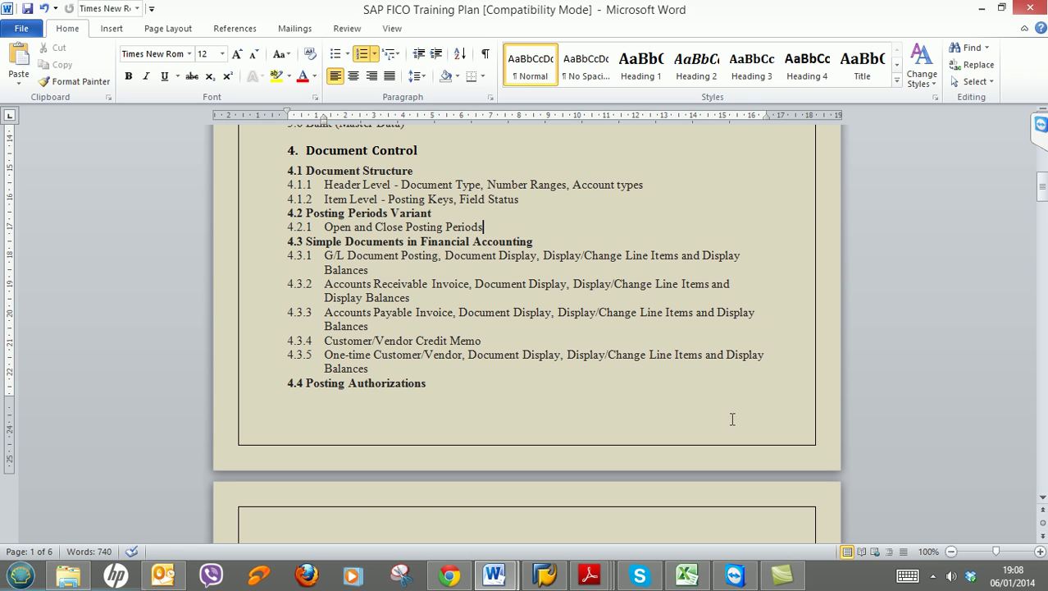
scroll(698, 384, "up", 3)
scroll(697, 384, "up", 2)
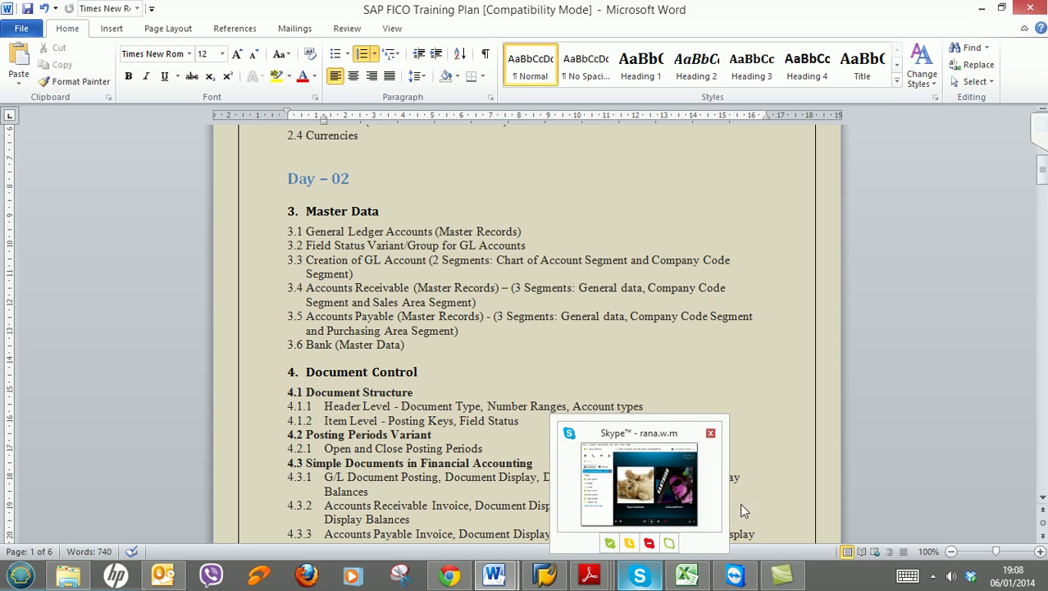
left_click(933, 577)
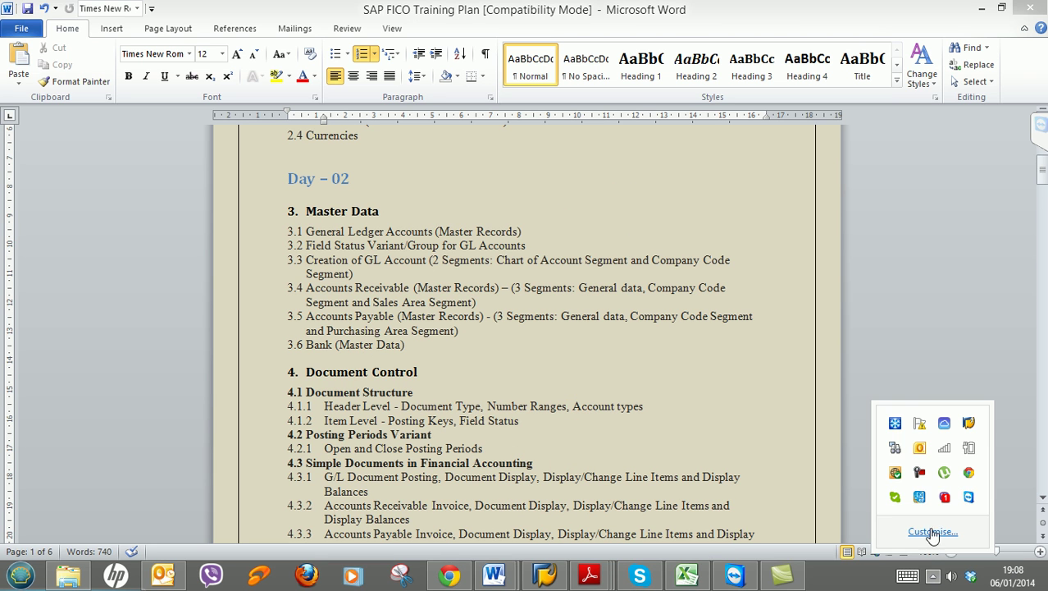
left_click(917, 474)
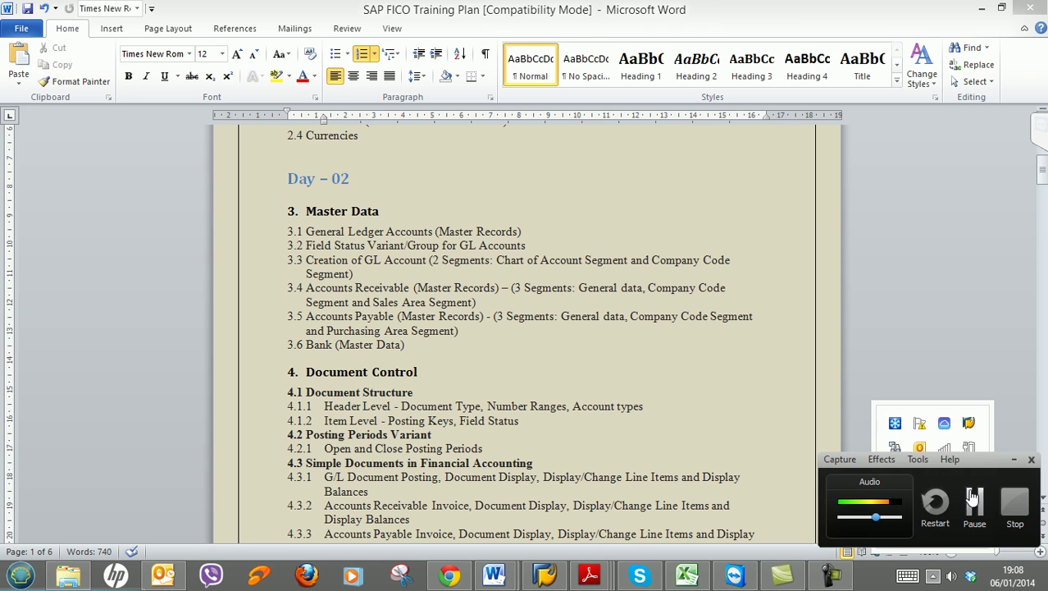
Highlight the G/L Document Posting topic in item 4.3.1 of the training plan and switch back to SAP
scroll(943, 459, "down", 3)
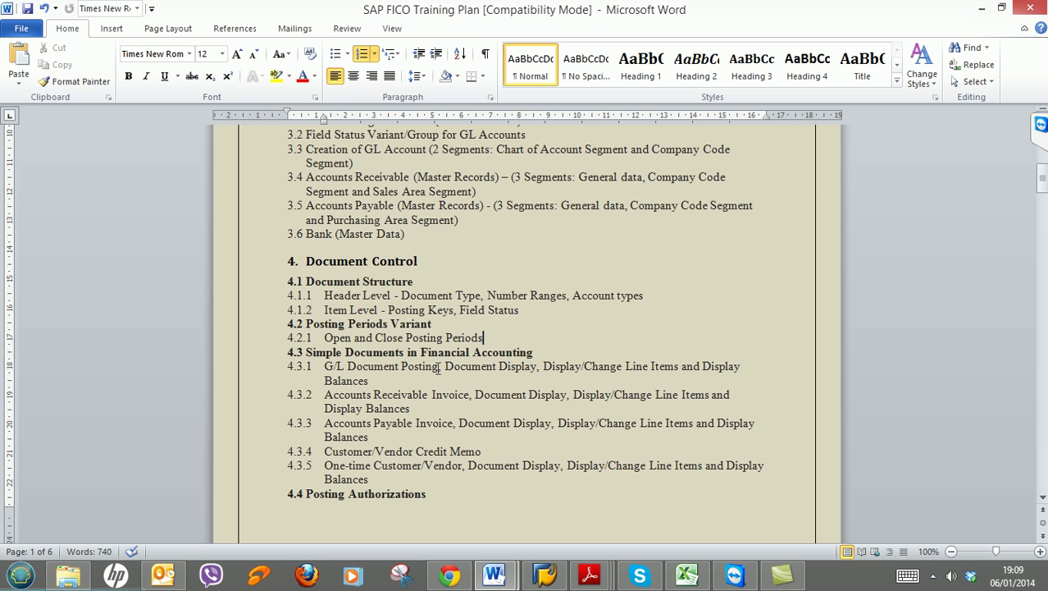
left_click_drag(444, 365, 343, 371)
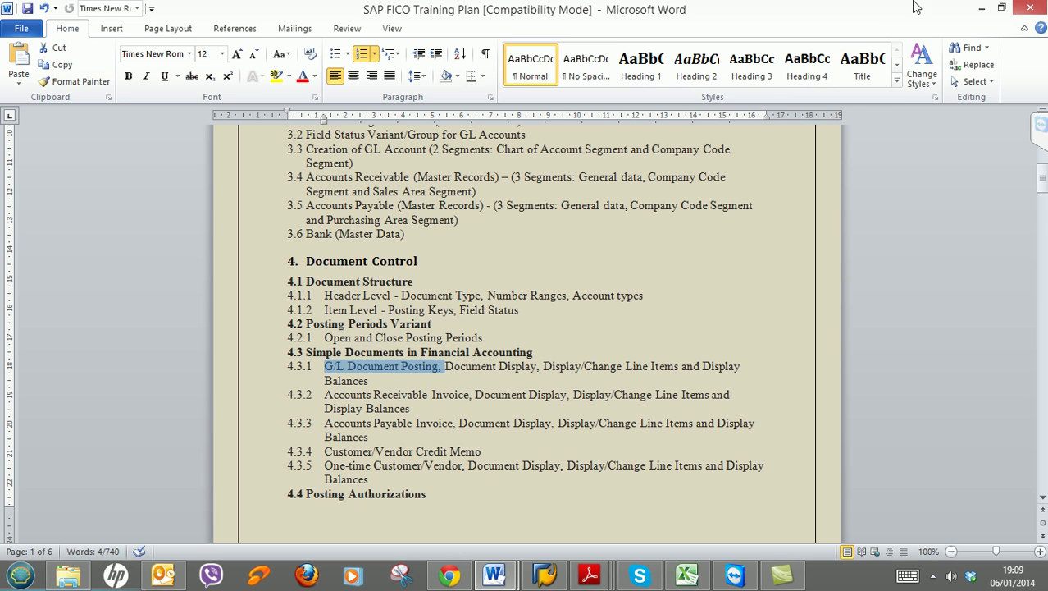
left_click(979, 9)
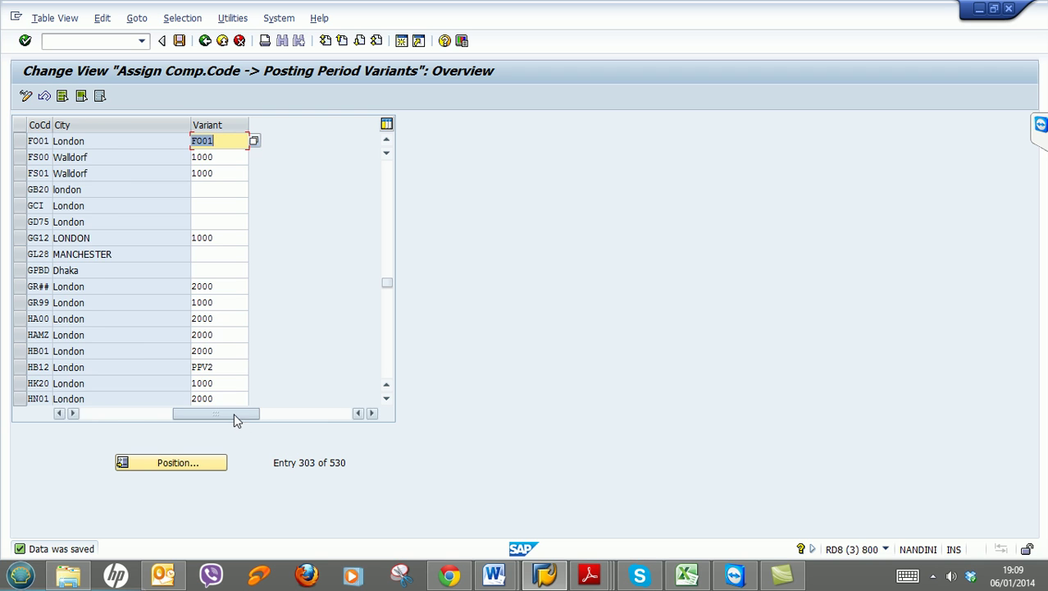
Exit to SAP Easy Access with /n and expand Accounting, Financial Accounting, General Ledger and Posting
left_click_drag(236, 416, 112, 410)
left_click(110, 41)
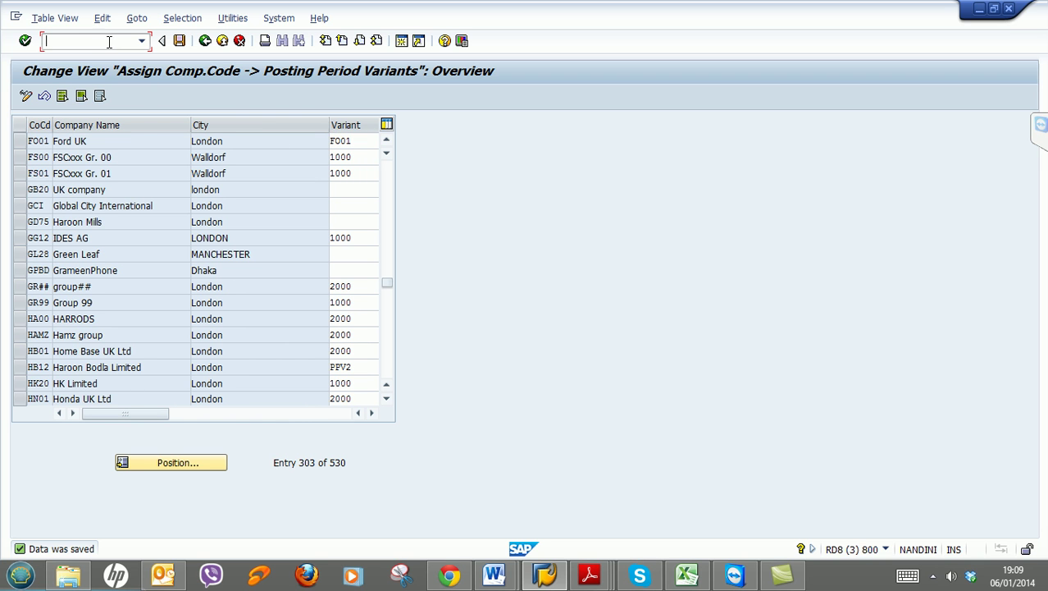
type("/n")
key("Return")
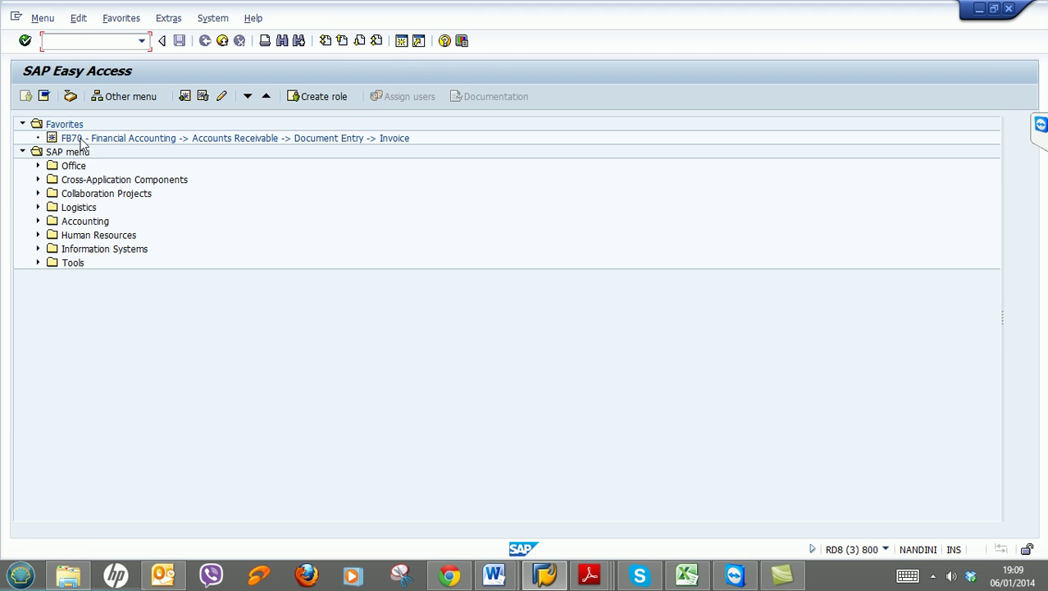
left_click(37, 222)
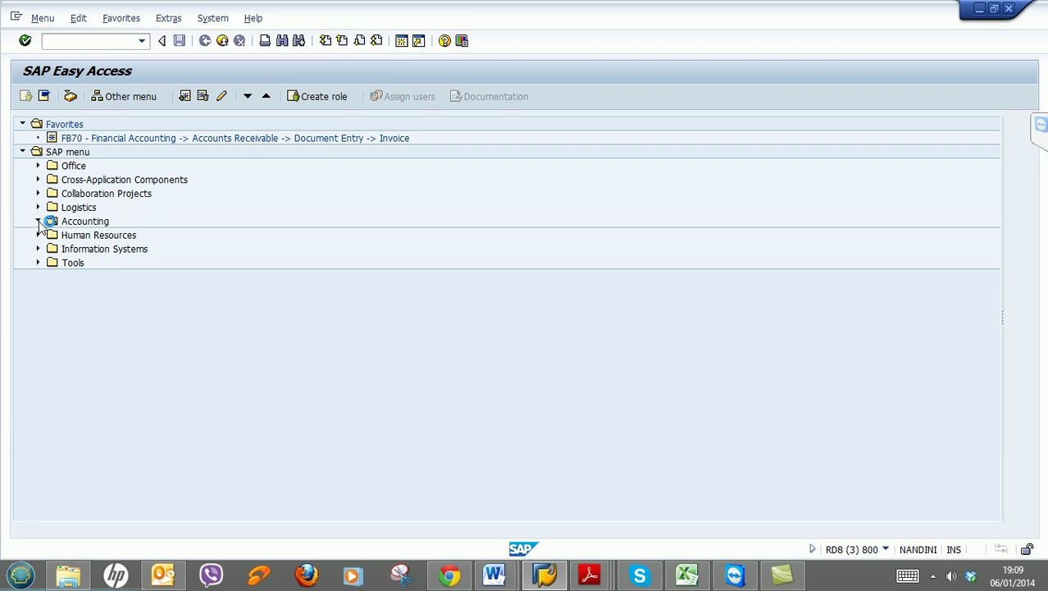
left_click(53, 235)
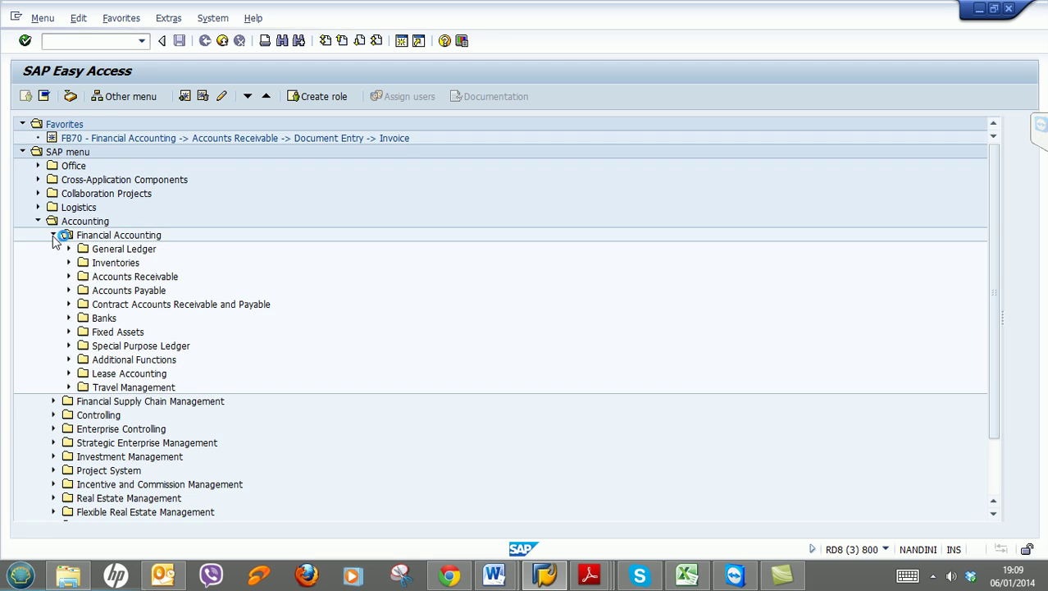
left_click(69, 249)
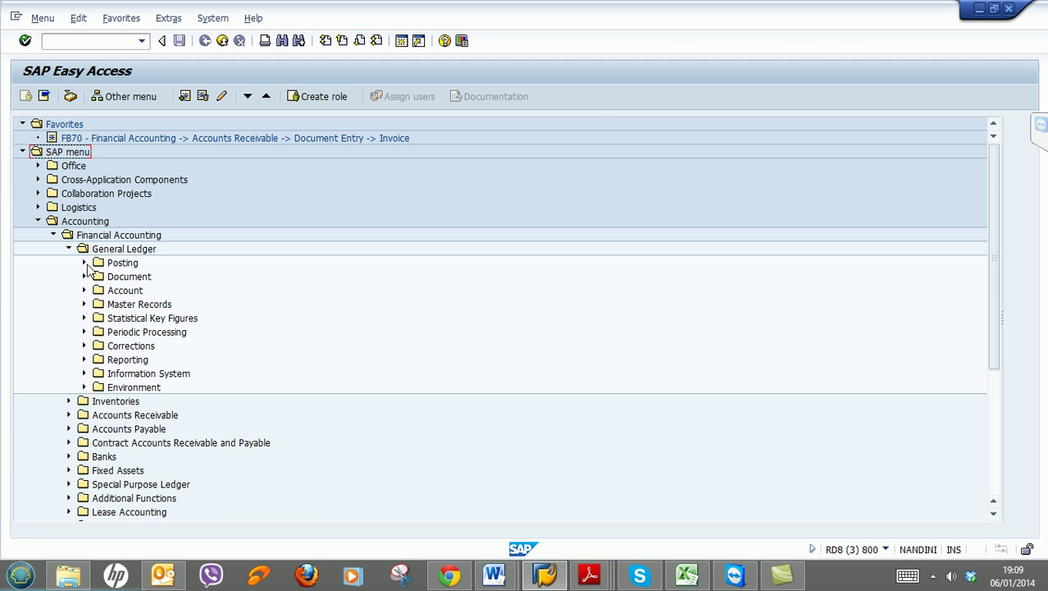
left_click(83, 262)
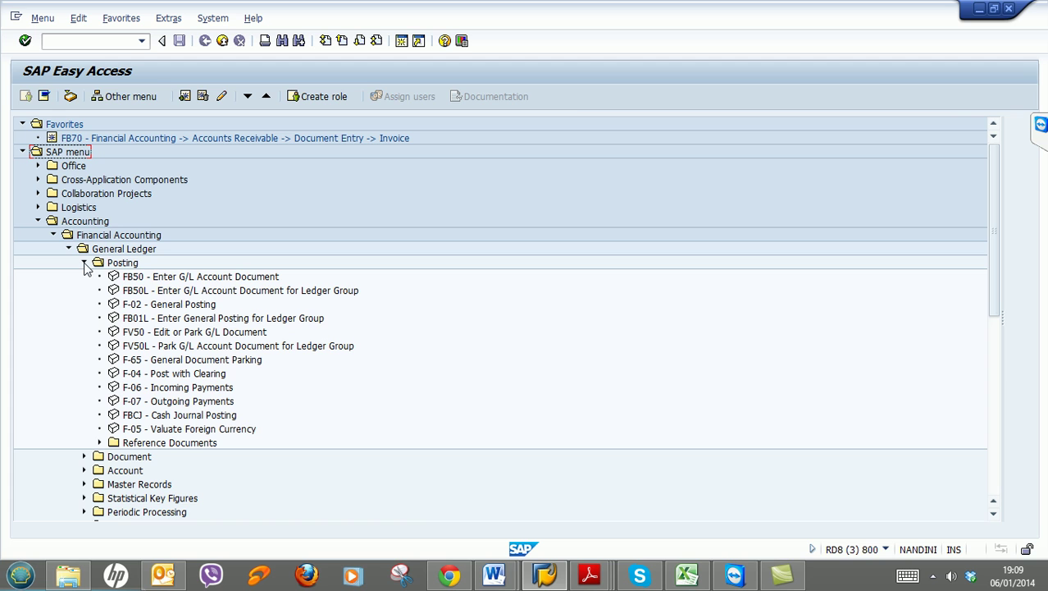
Compare the FB50 and F-02 posting entries and open FB50 - Enter G/L Account Document
left_click(197, 278)
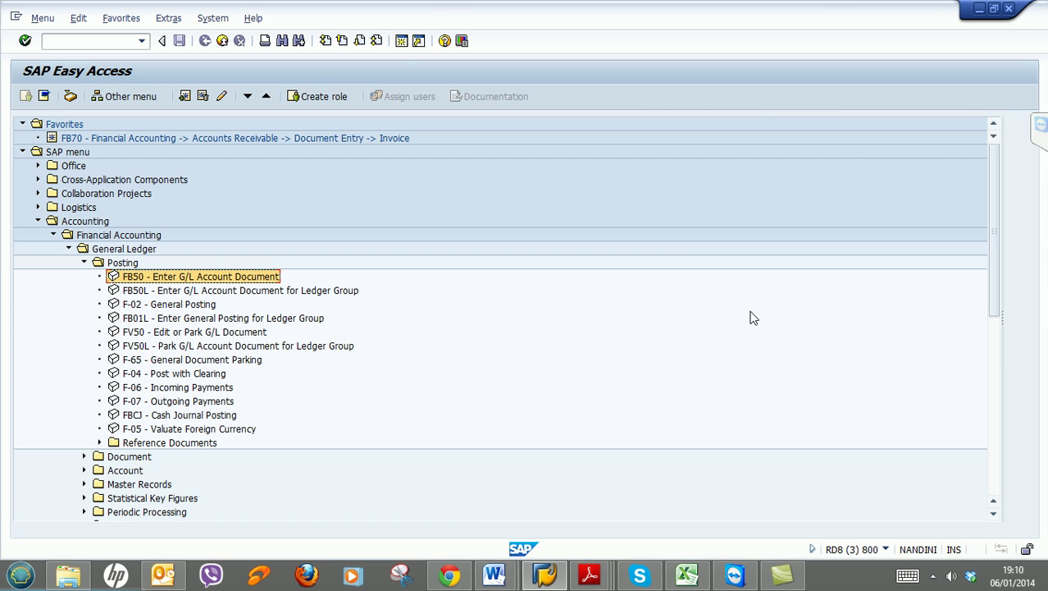
left_click(155, 309)
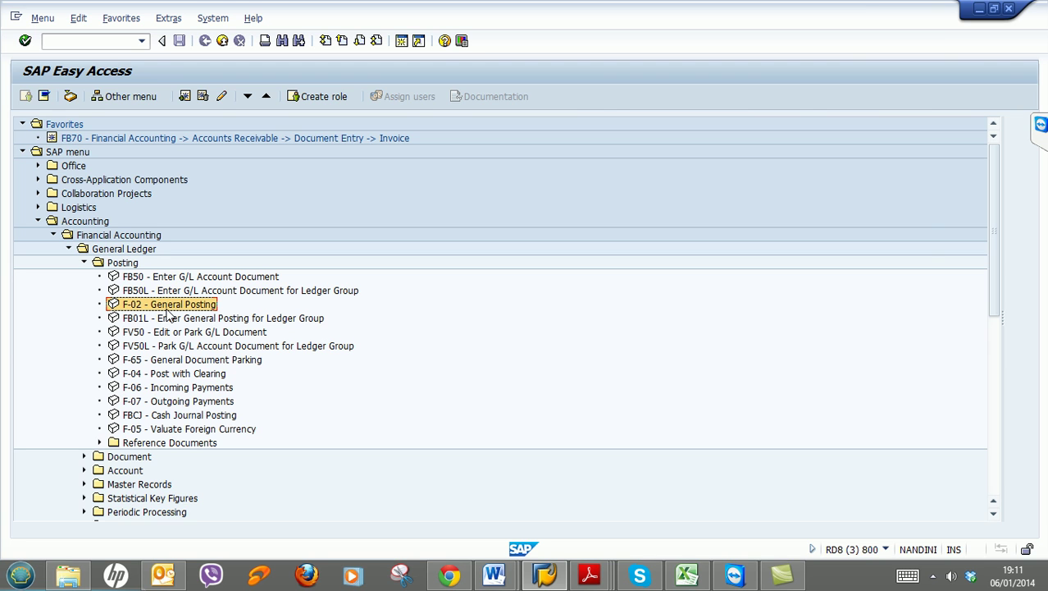
left_click(157, 282)
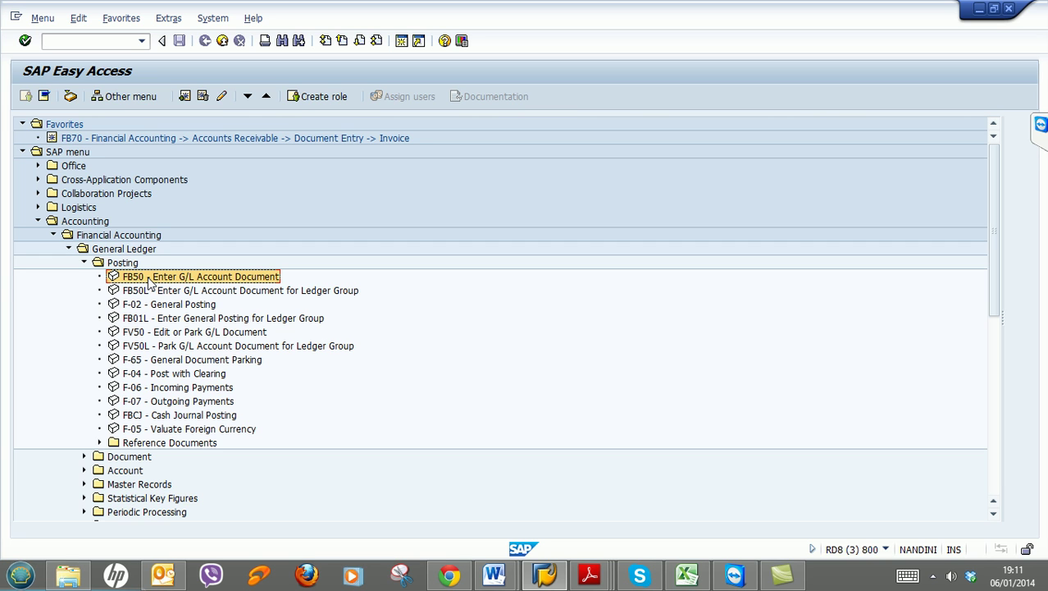
left_click(164, 305)
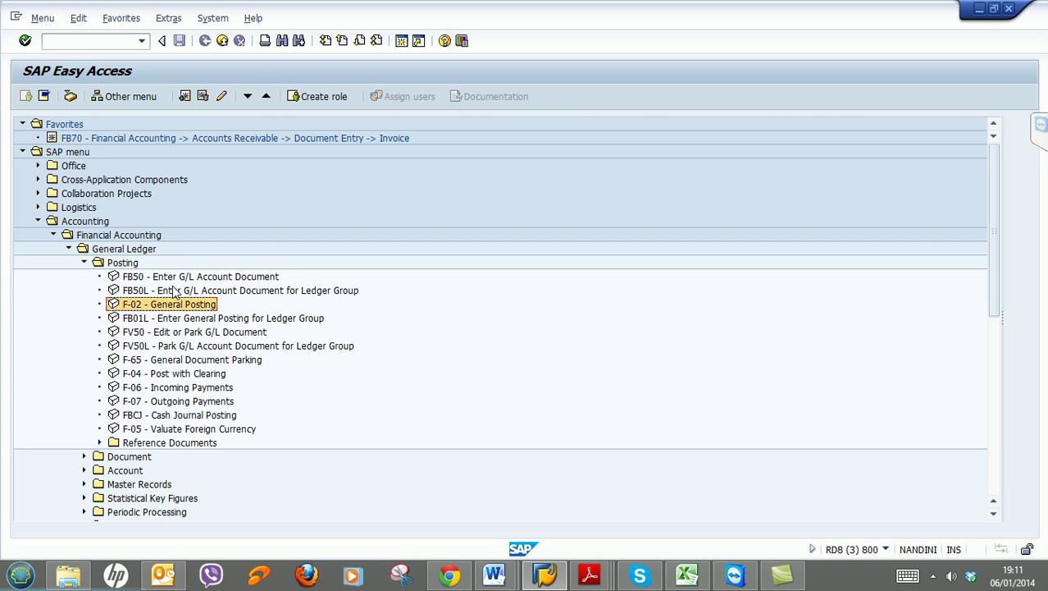
double_click(176, 282)
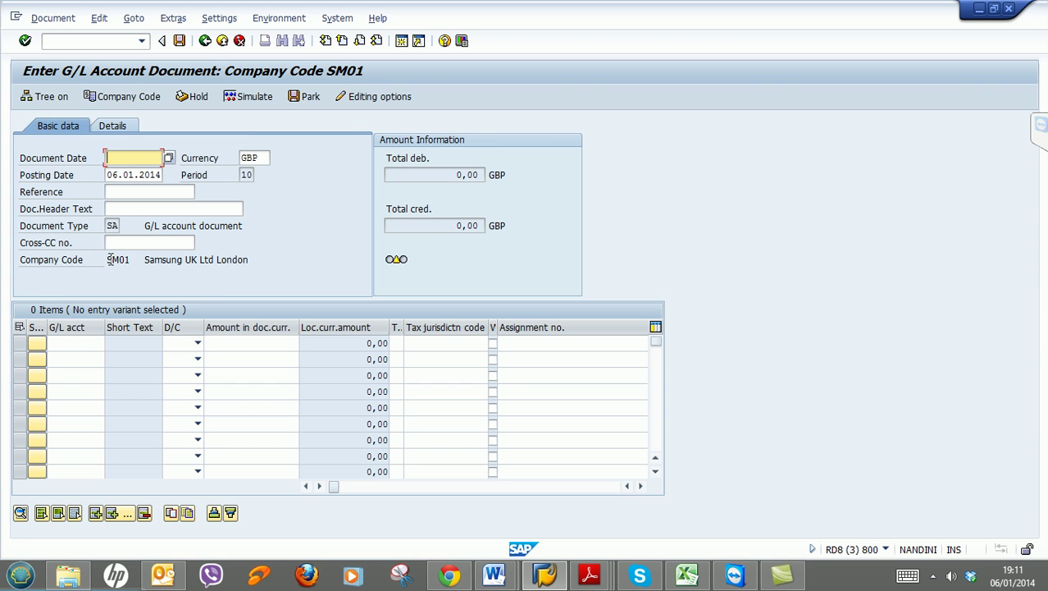
Change the G/L document's company code to FO01 and enter 06.01.2013 as the document date
left_click(109, 259)
left_click_drag(109, 259, 146, 259)
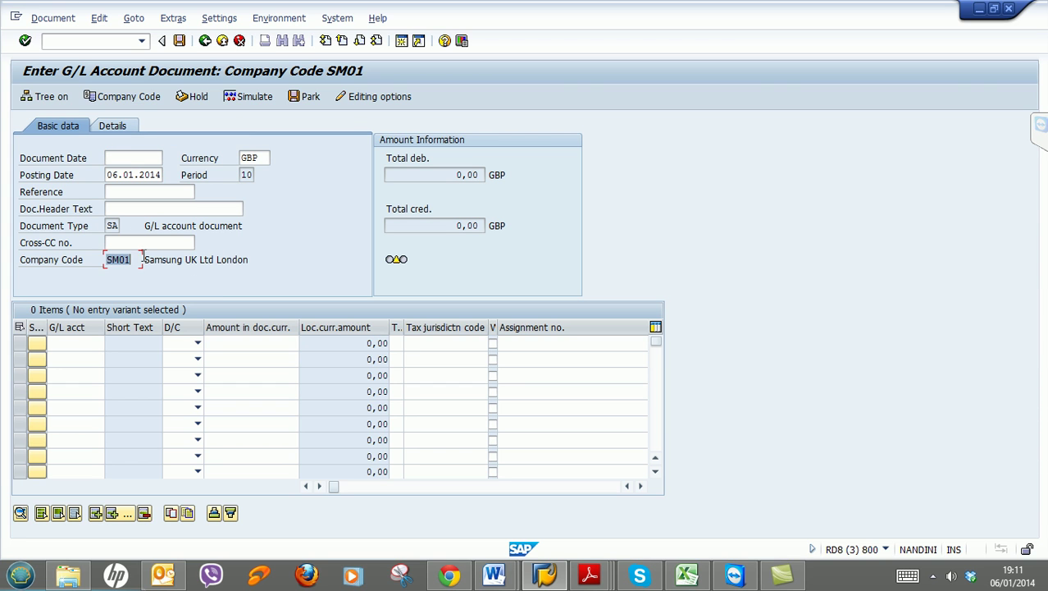
left_click(131, 96)
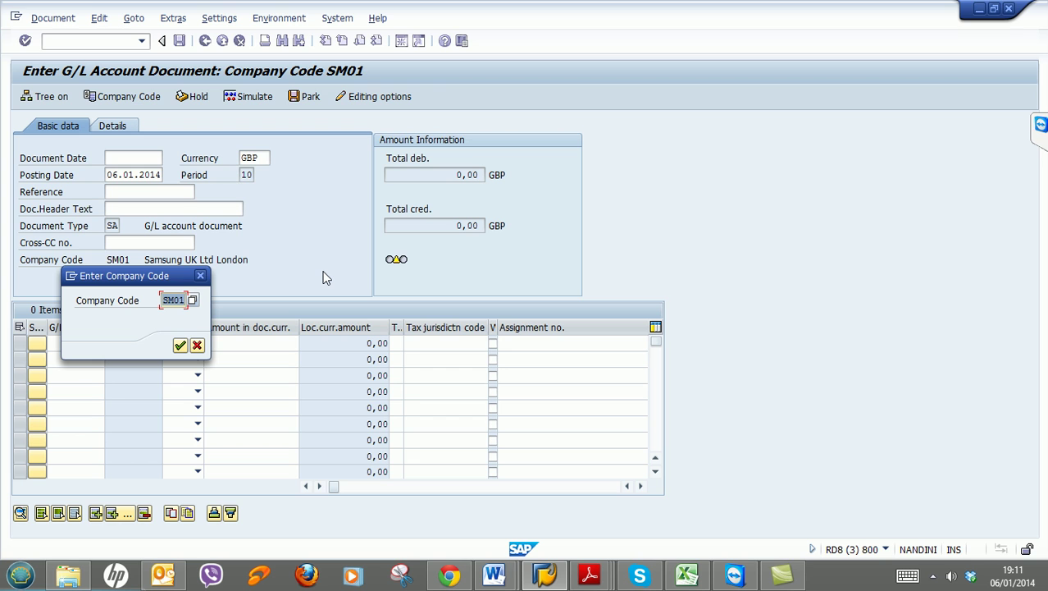
type("F0")
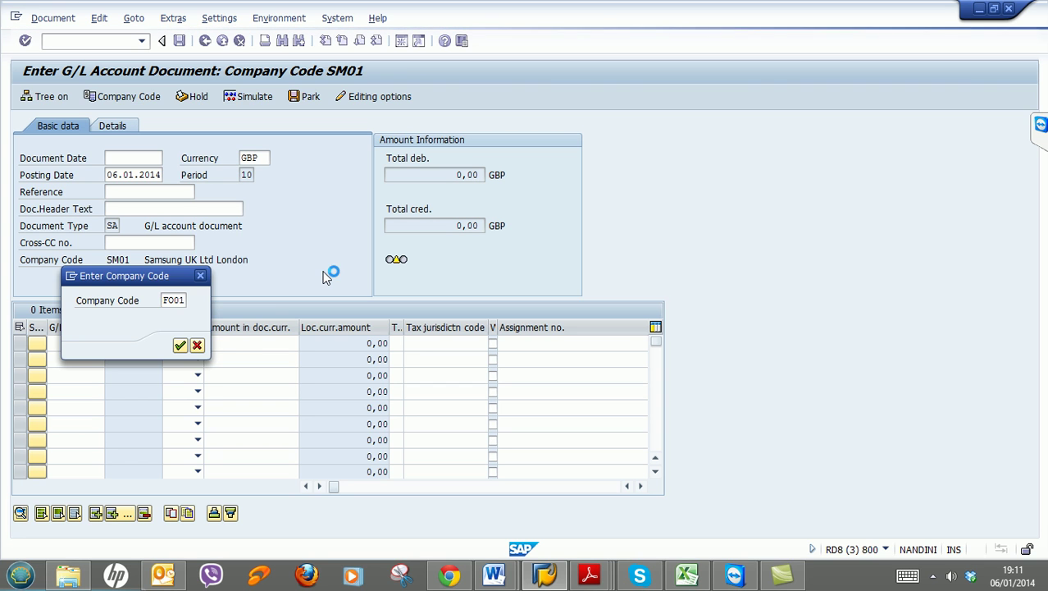
key("Return")
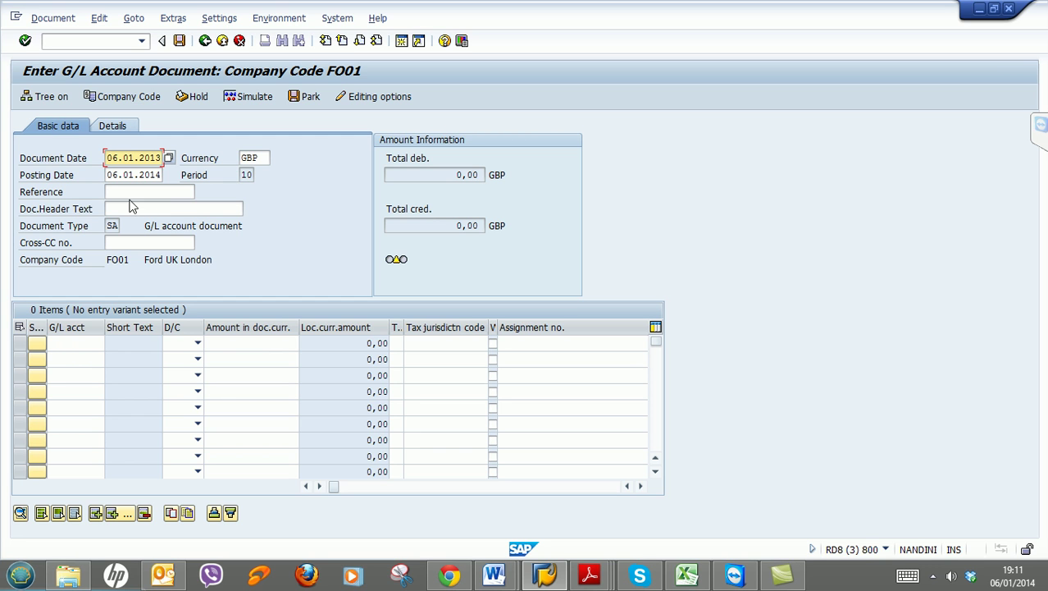
left_click_drag(242, 175, 256, 177)
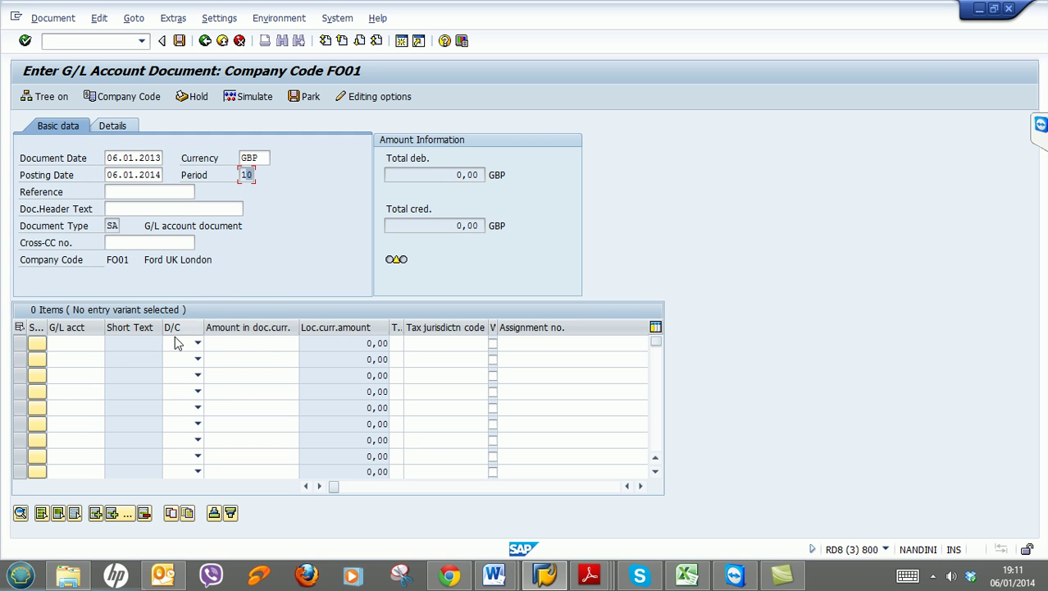
Look up the chart of accounts and choose account 1100 Bank A/C for the first line item
left_click(80, 342)
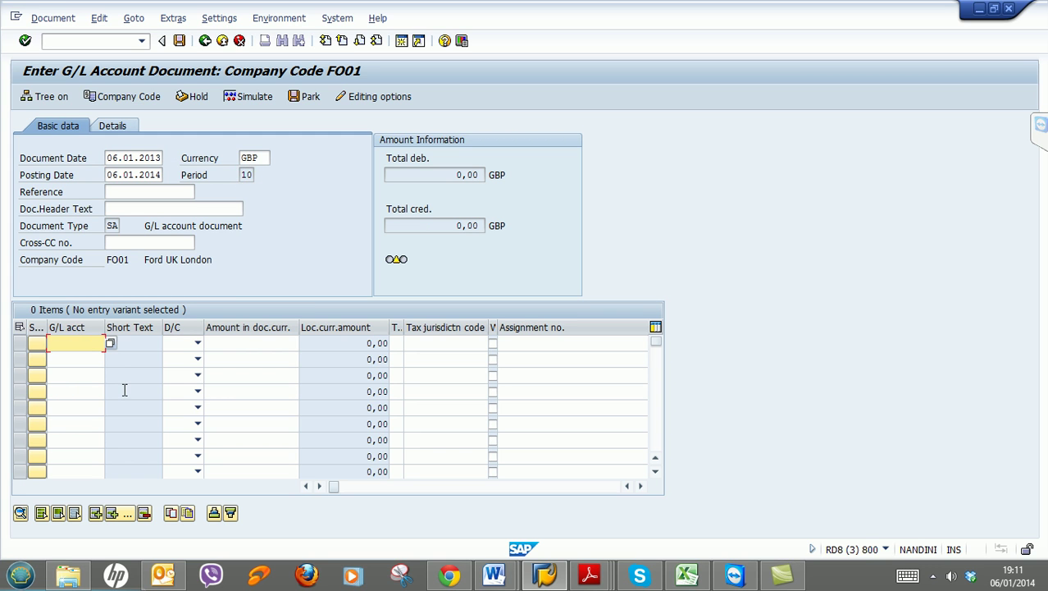
left_click(109, 342)
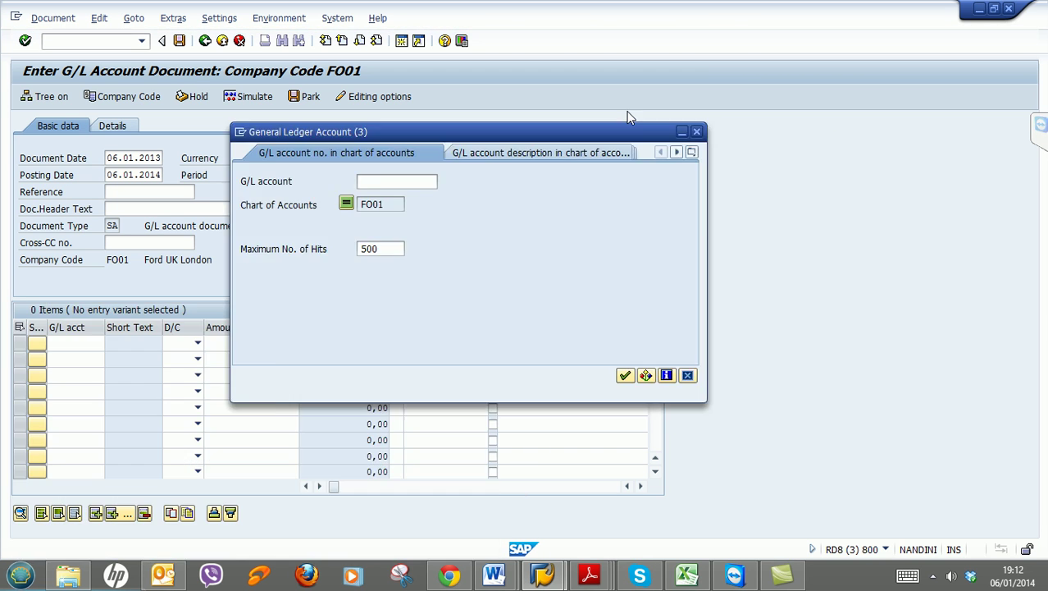
left_click(672, 343)
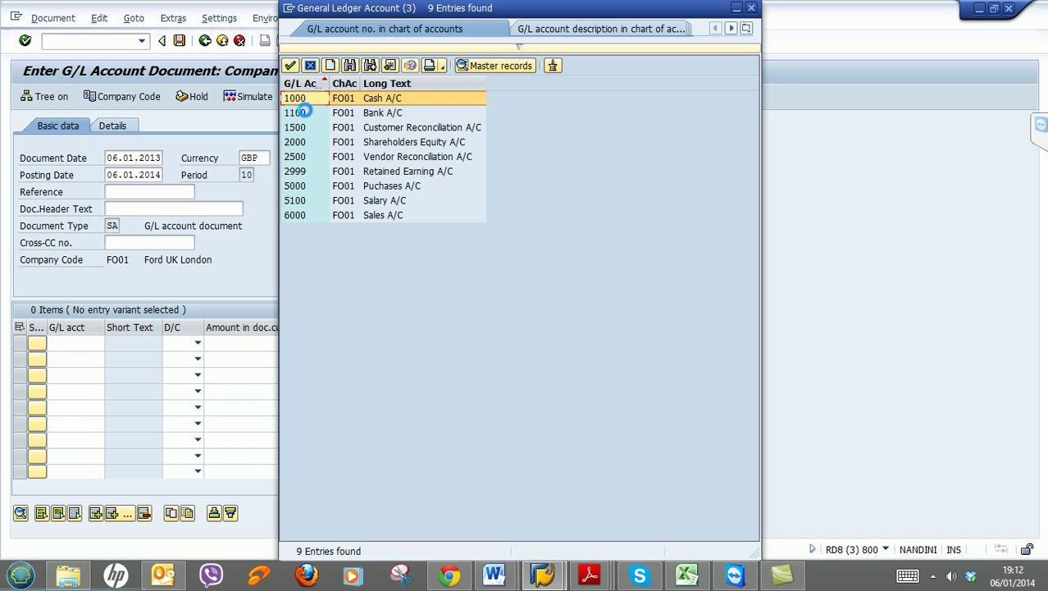
left_click(300, 115)
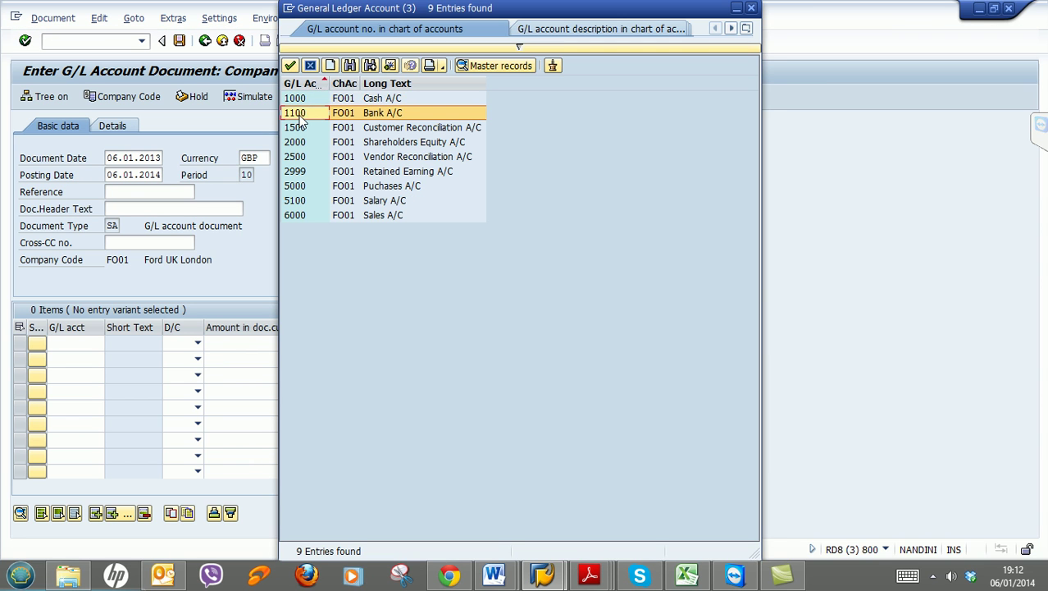
double_click(298, 115)
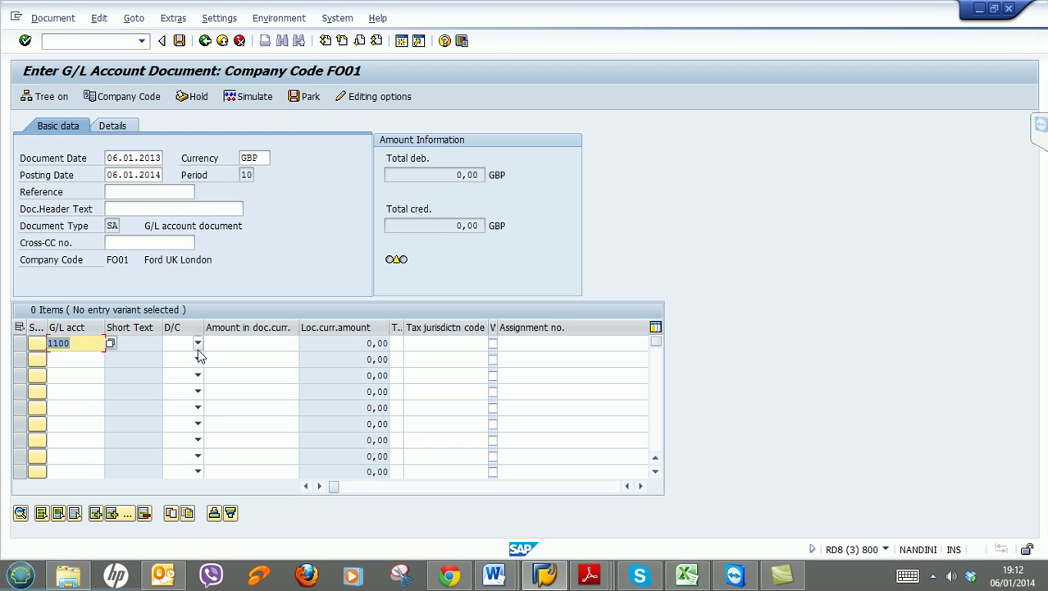
Make the Bank A/C line a Credit with an amount of 2000
left_click(198, 344)
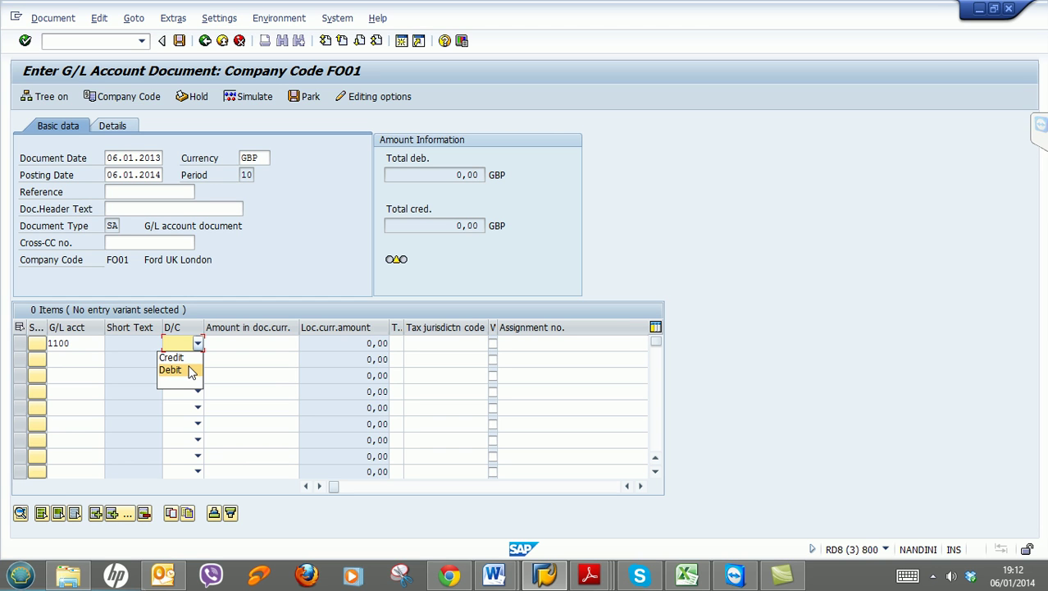
left_click(190, 371)
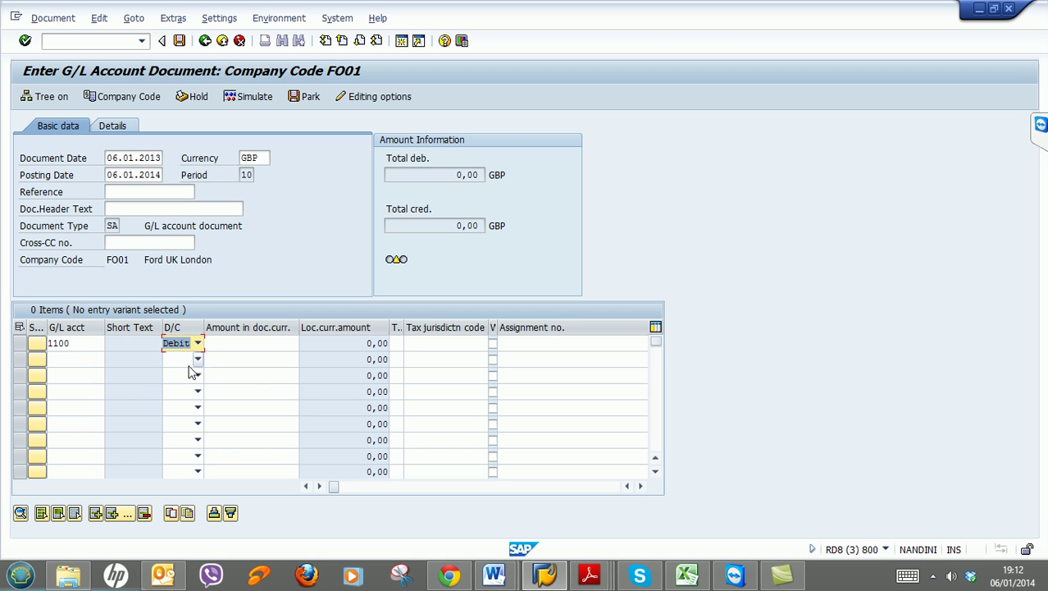
left_click(197, 343)
left_click(197, 361)
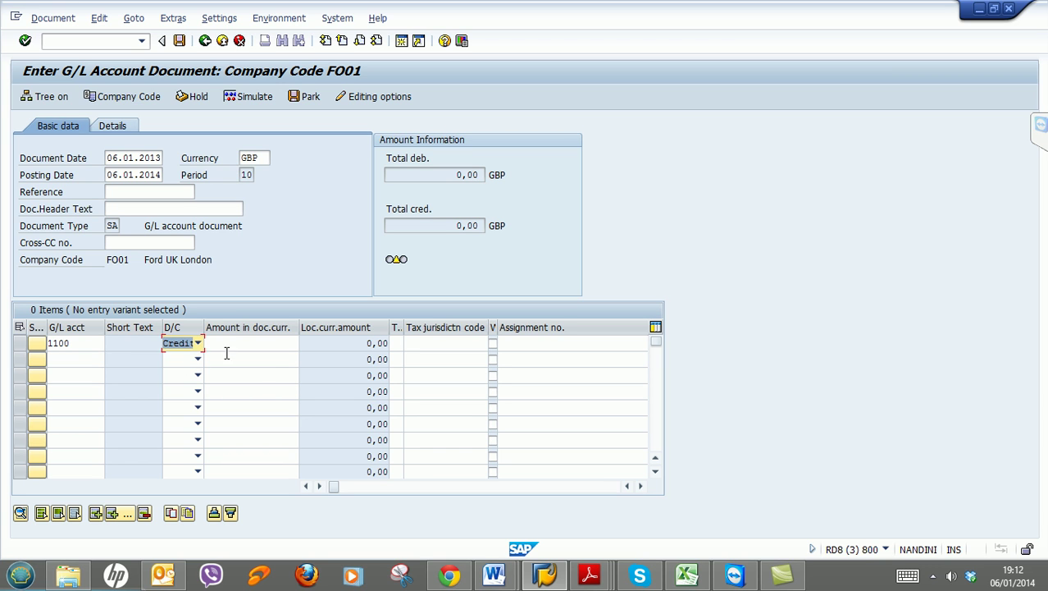
left_click(240, 345)
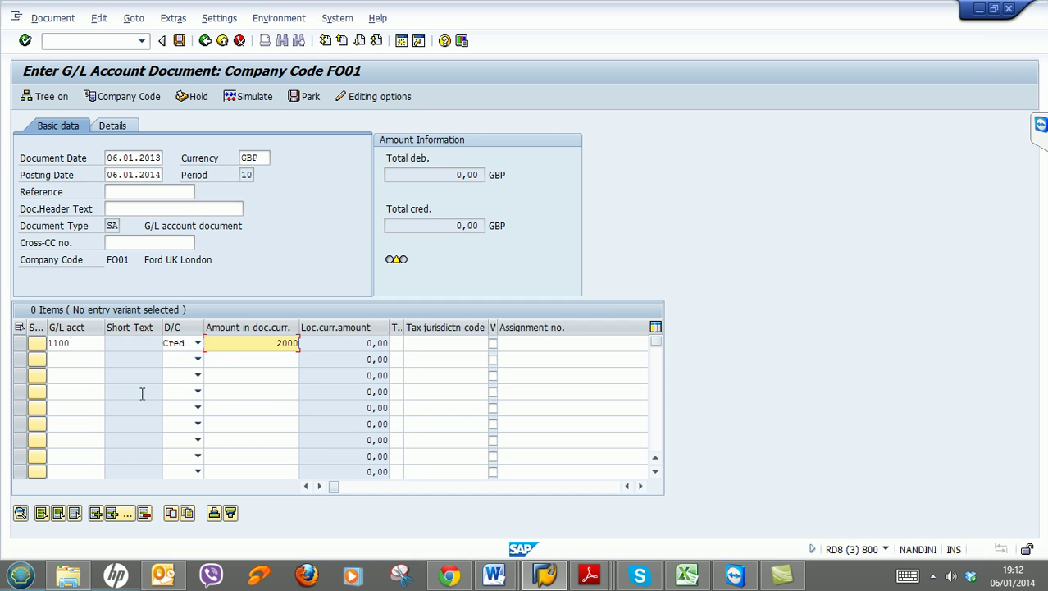
Add a second line item for account 1000 Cash A/C as a Debit of 2000
left_click(83, 356)
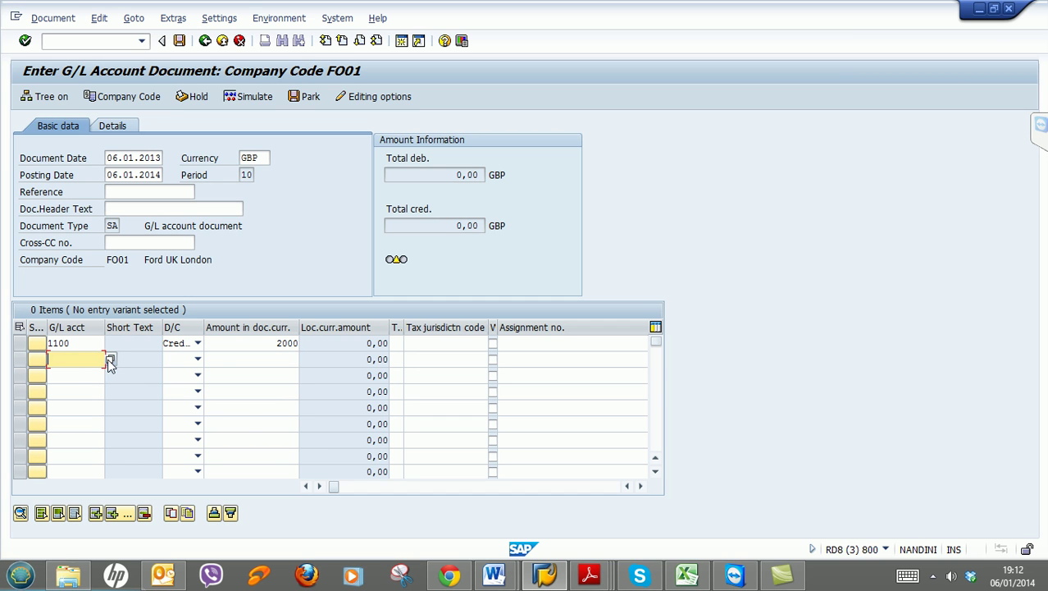
key("Return")
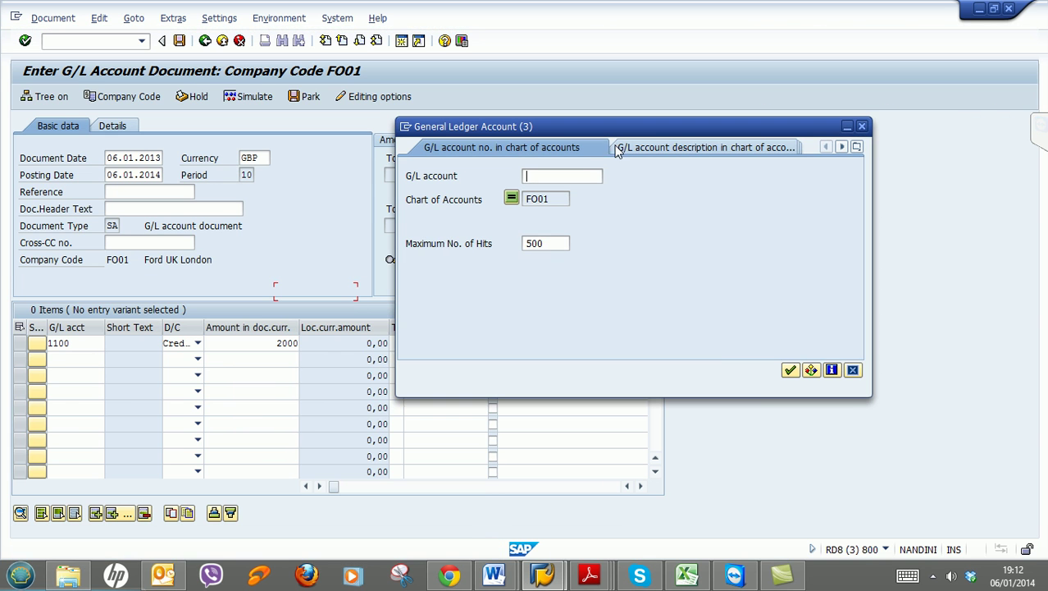
left_click(789, 368)
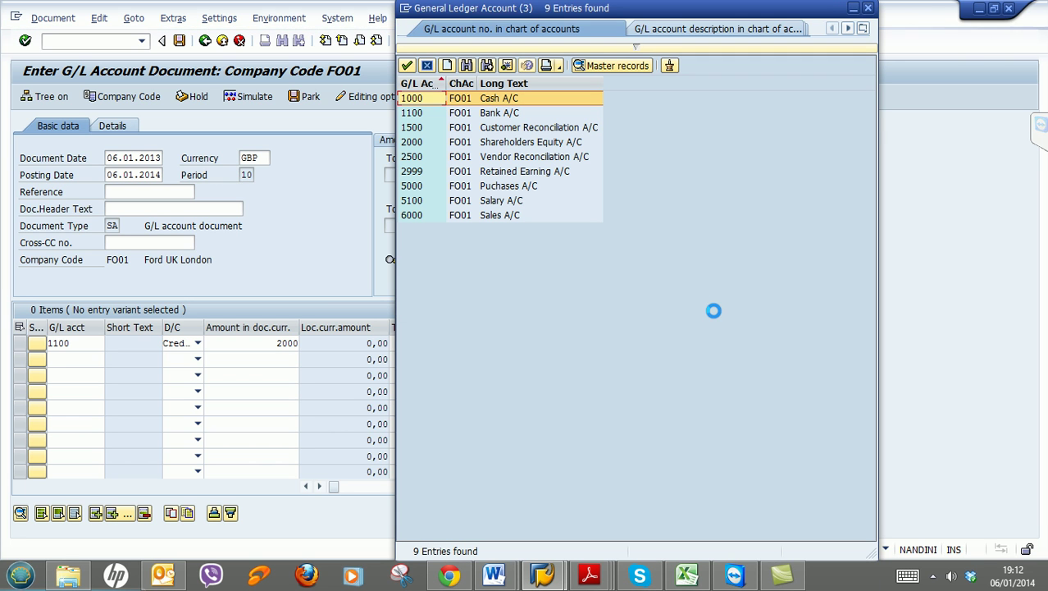
double_click(414, 98)
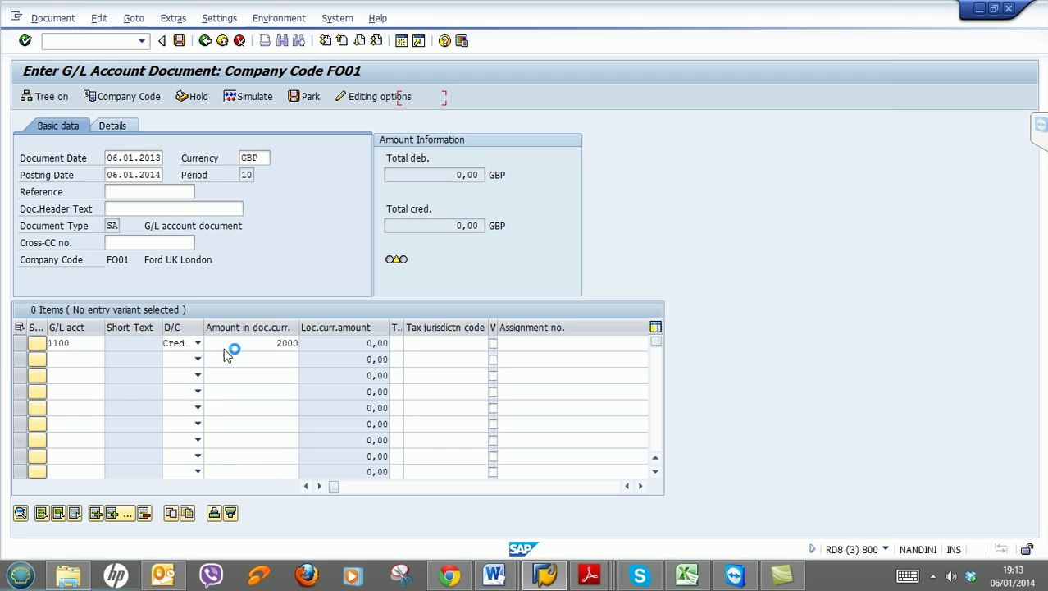
left_click(197, 360)
left_click(174, 386)
left_click(245, 363)
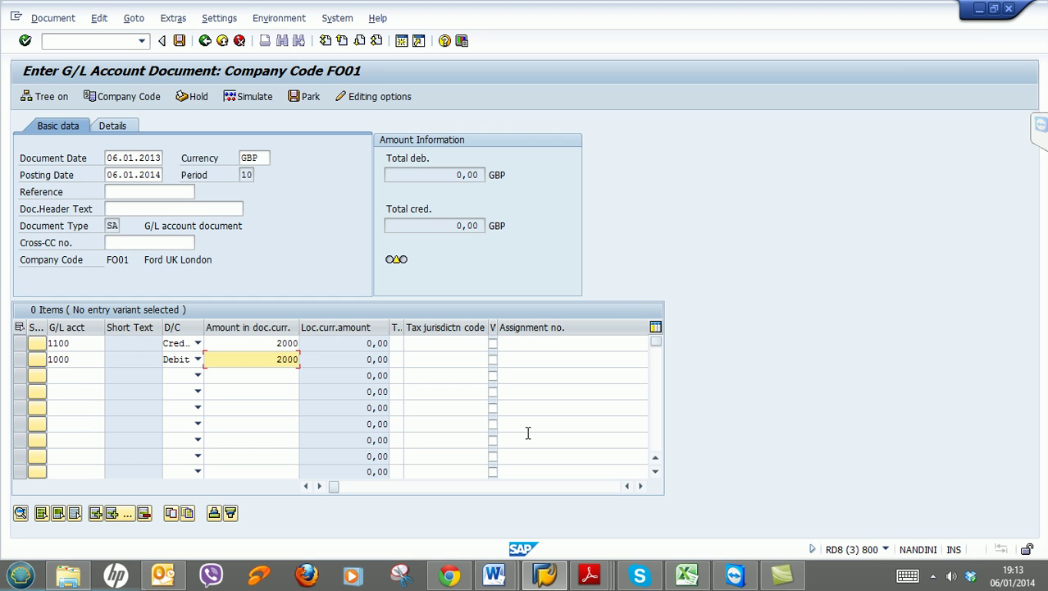
Validate the entries, correcting the document date to 06.01.2014
mouse_move(397, 261)
key("Return")
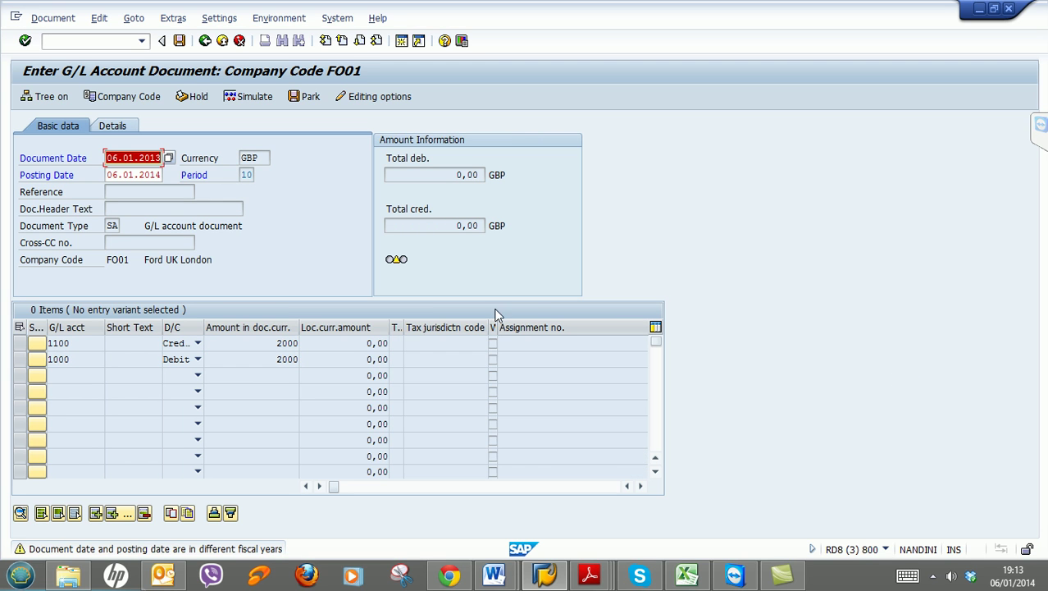
left_click(157, 157)
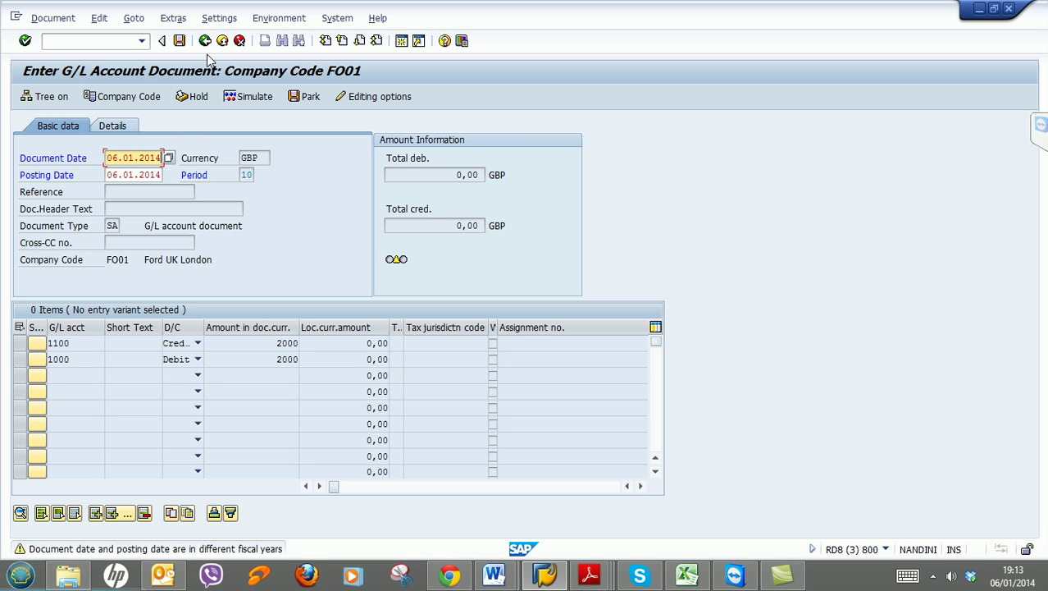
key("Return")
key("Return")
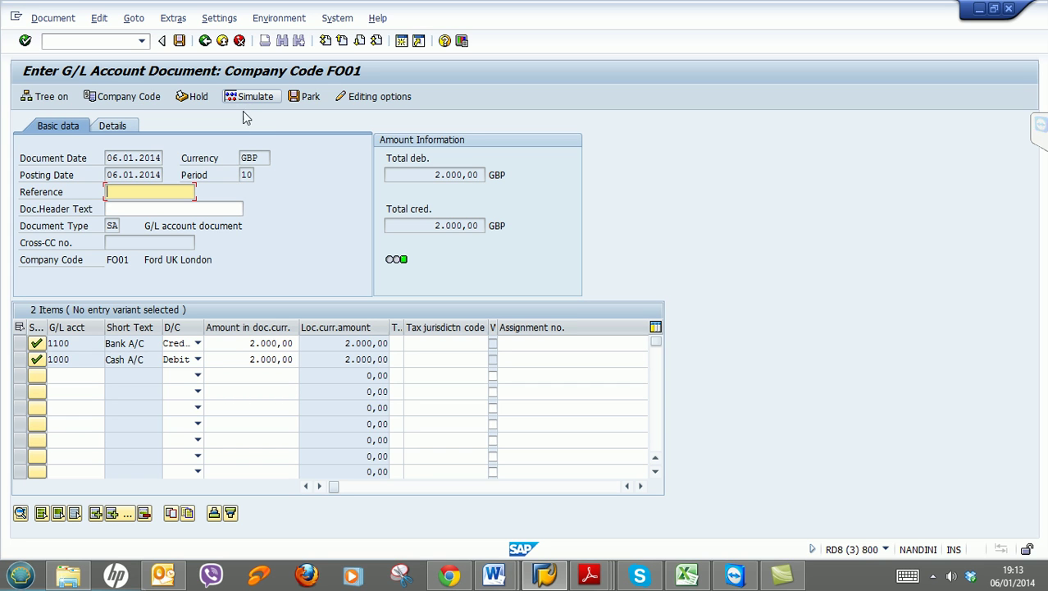
Check document type SA against the number range table under Task 6 in the TFIN50 PDF and return to the SAP document
left_click(113, 227)
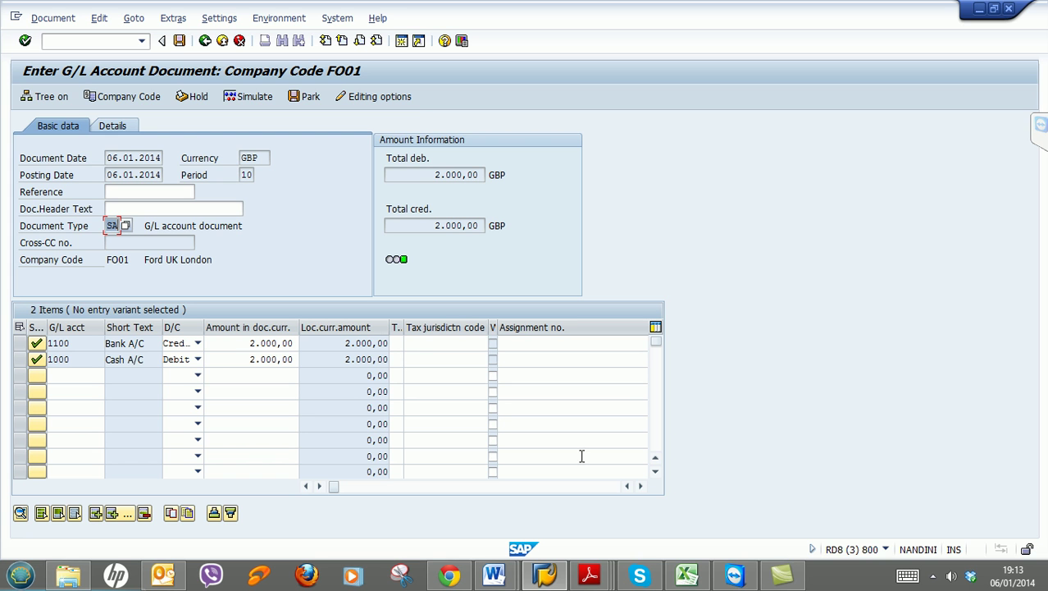
mouse_move(591, 574)
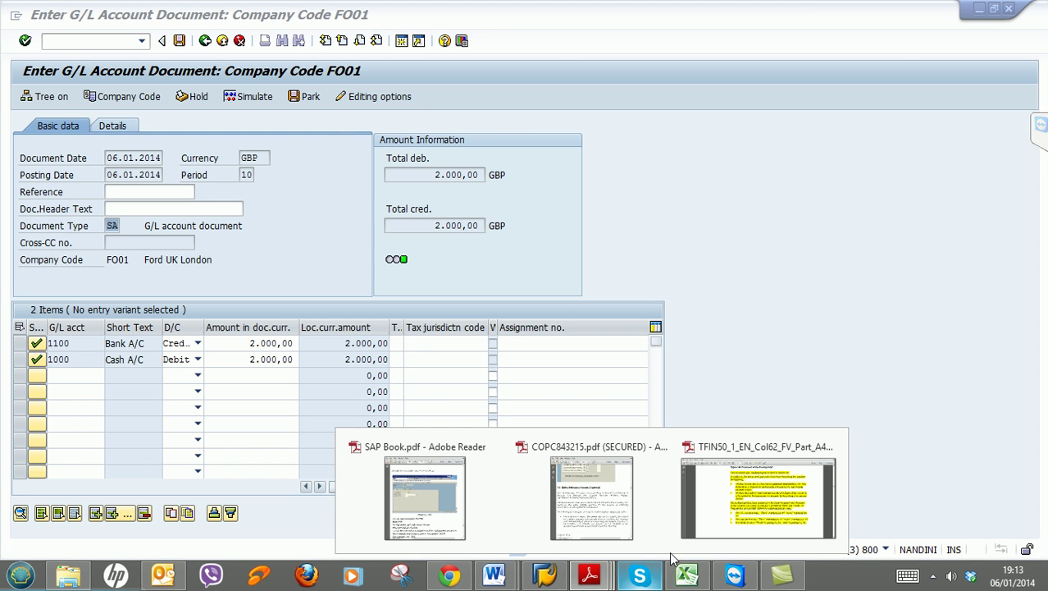
left_click(743, 496)
key("Page_Down")
key("Page_Down")
key("Page_Down")
key("Page_Down")
key("Page_Down")
key("Page_Down")
key("Page_Down")
key("Page_Down")
key("Page_Down")
key("Page_Down")
key("Page_Down")
key("Page_Down")
key("Page_Down")
key("Page_Down")
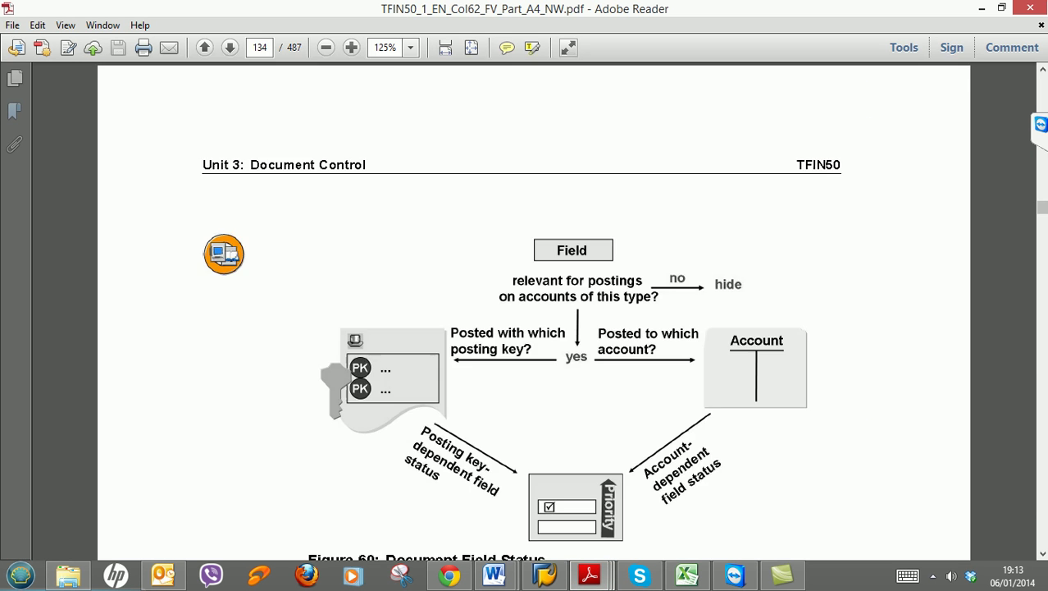
key("Page_Down")
key("Page_Down")
key("Page_Down")
key("Page_Down")
key("Page_Down")
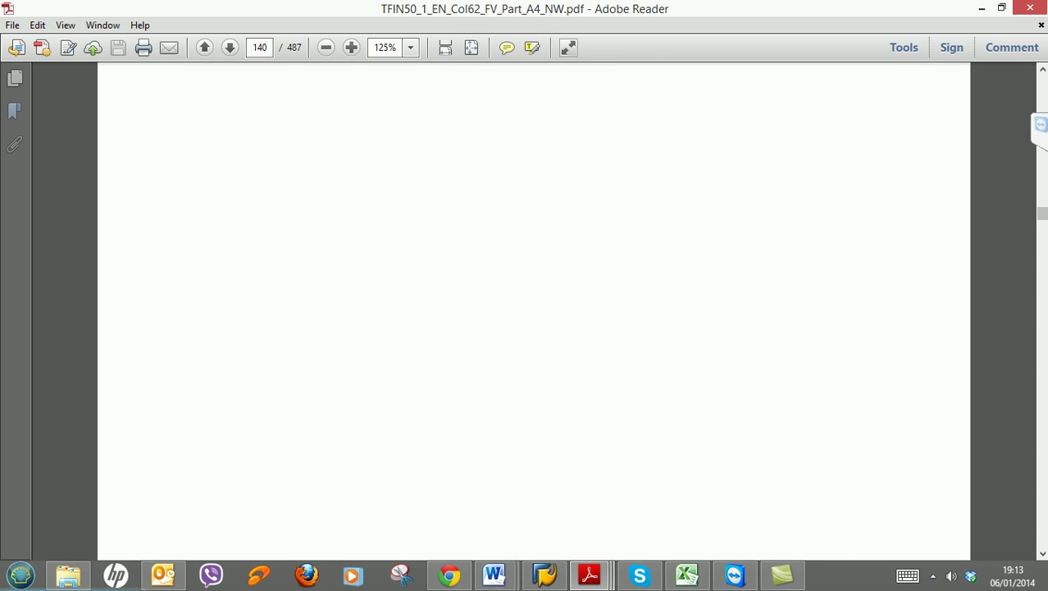
key("Page_Up")
key("Page_Up")
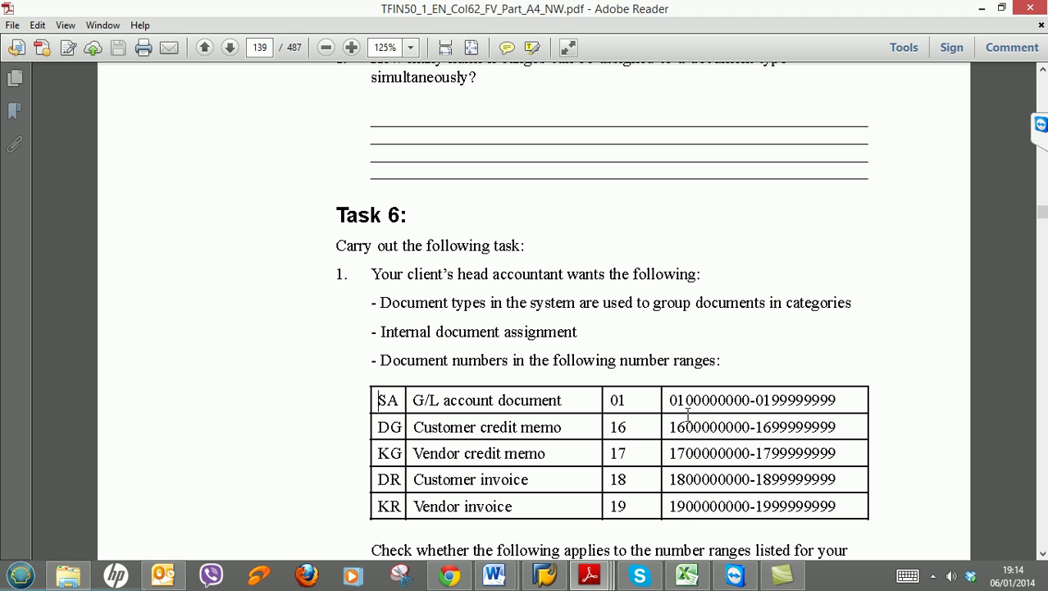
left_click(984, 7)
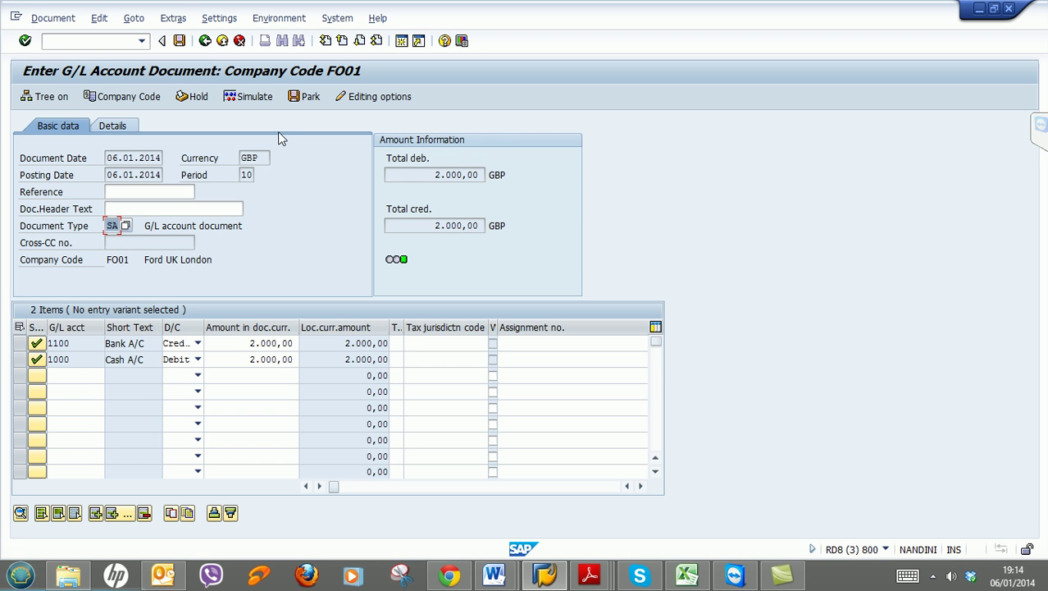
Enter Wheels as the document's reference and simulate the posting
left_click(128, 193)
left_click(129, 214)
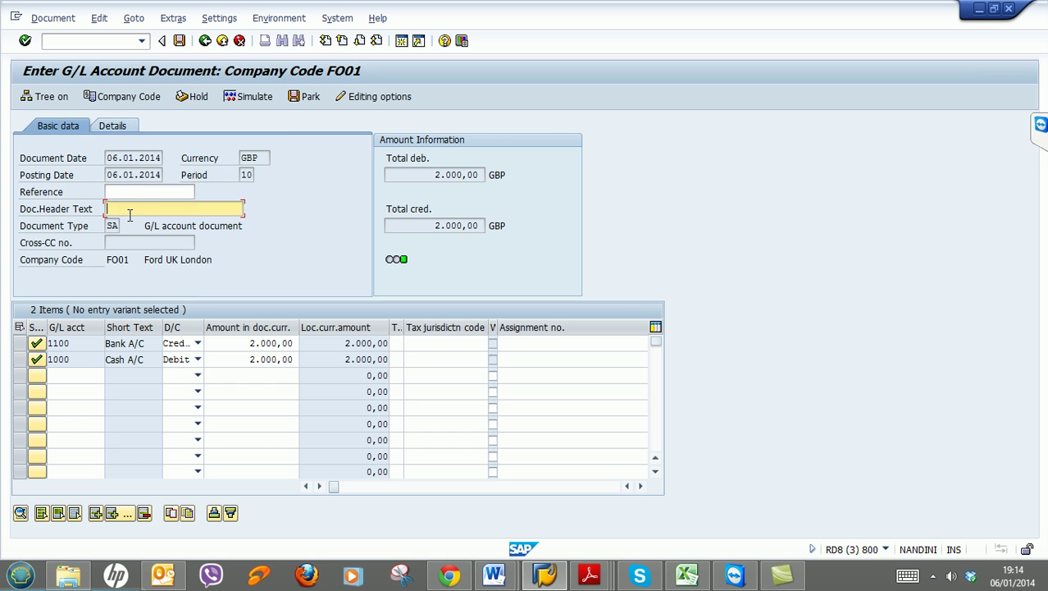
left_click(142, 191)
left_click(141, 211)
left_click(149, 192)
left_click(151, 210)
left_click(156, 193)
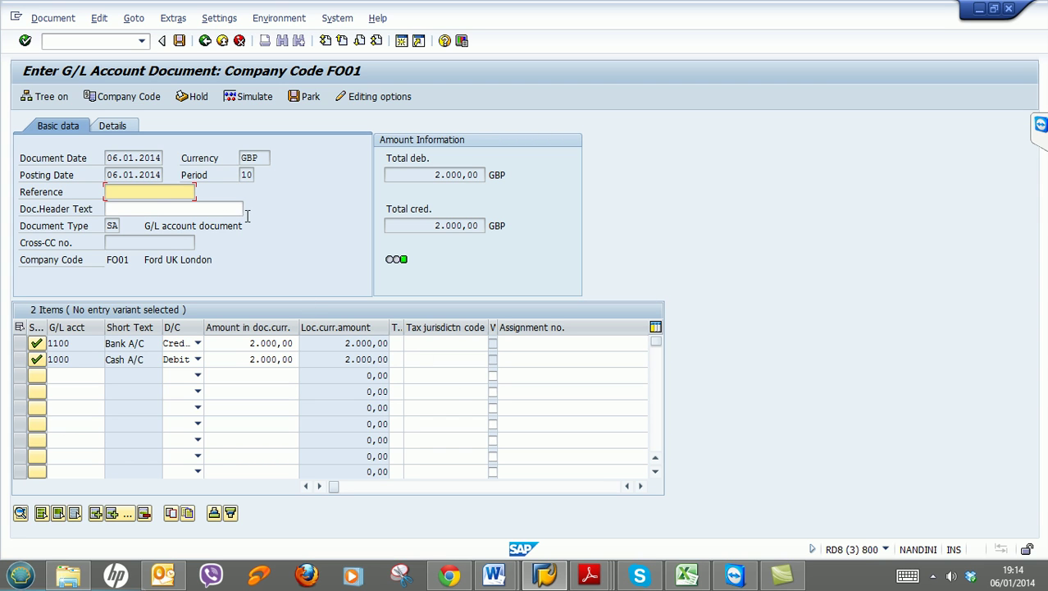
type("Car")
key("BackSpace")
key("BackSpace")
key("BackSpace")
type("Wheels")
left_click(265, 101)
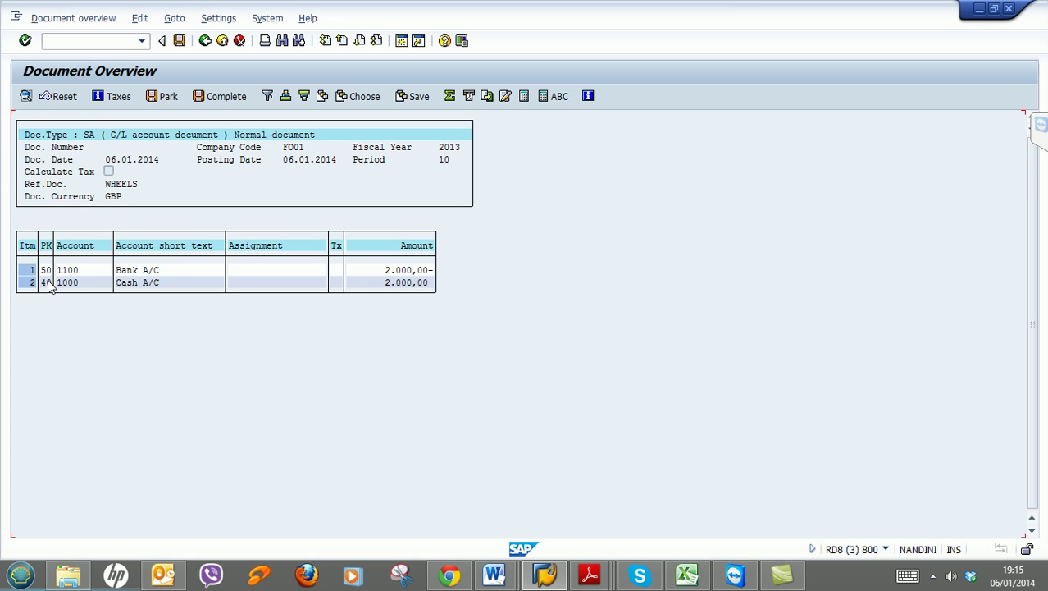
Switch to the TFIN50 PDF and read the posting key functions and the default debit and credit keys for G/L postings
left_click(590, 577)
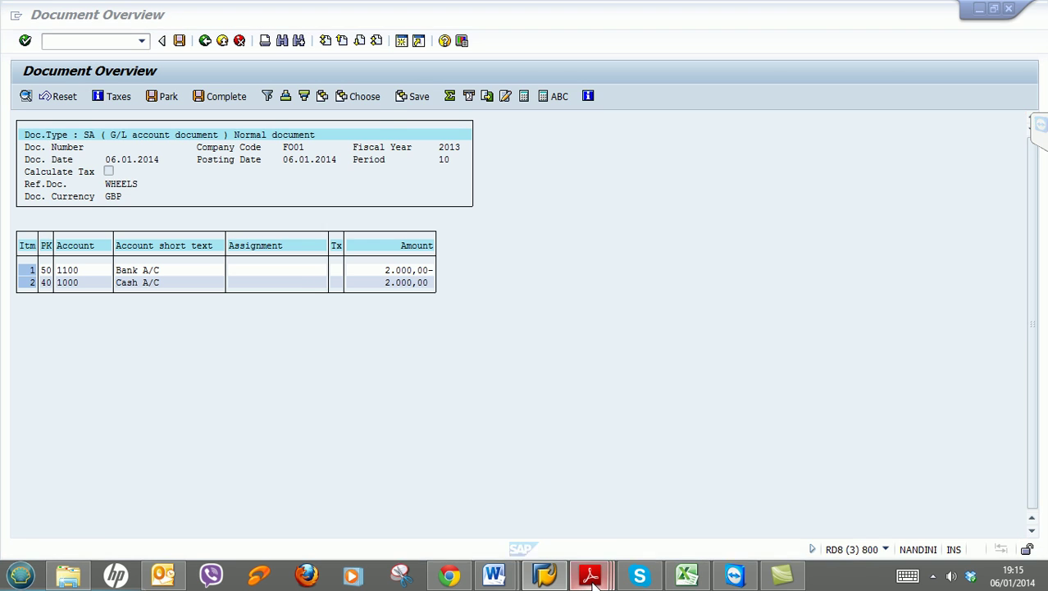
left_click(756, 490)
scroll(378, 400, "up", 20)
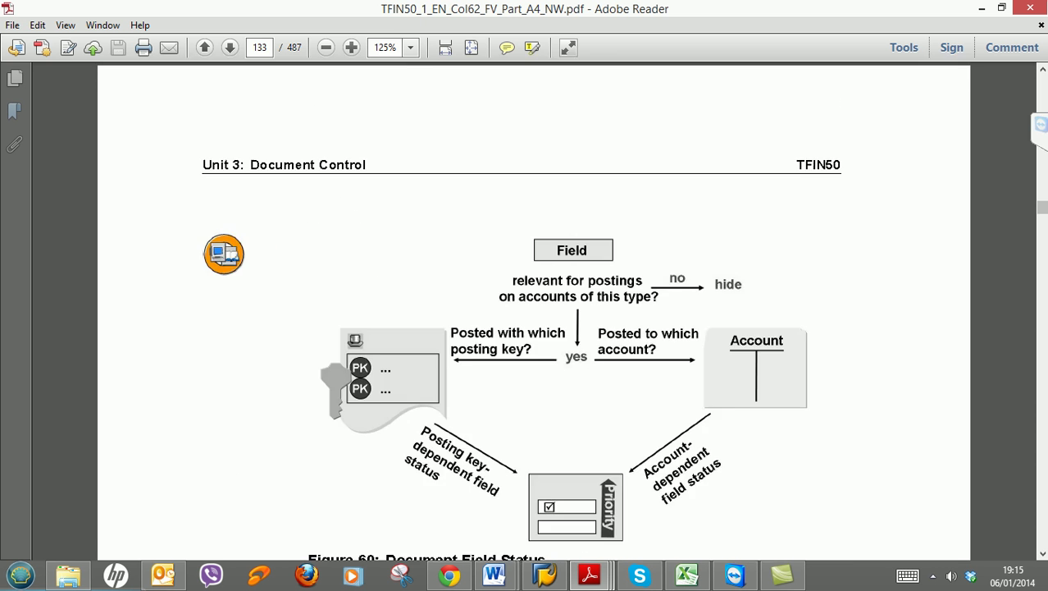
scroll(533, 311, "up", 5)
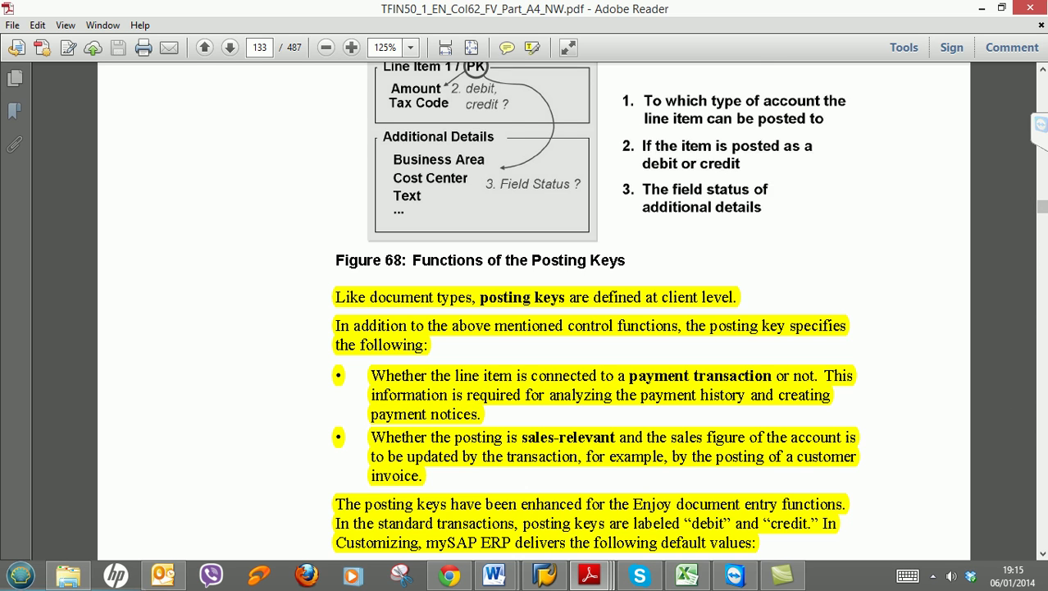
scroll(671, 152, "down", 10)
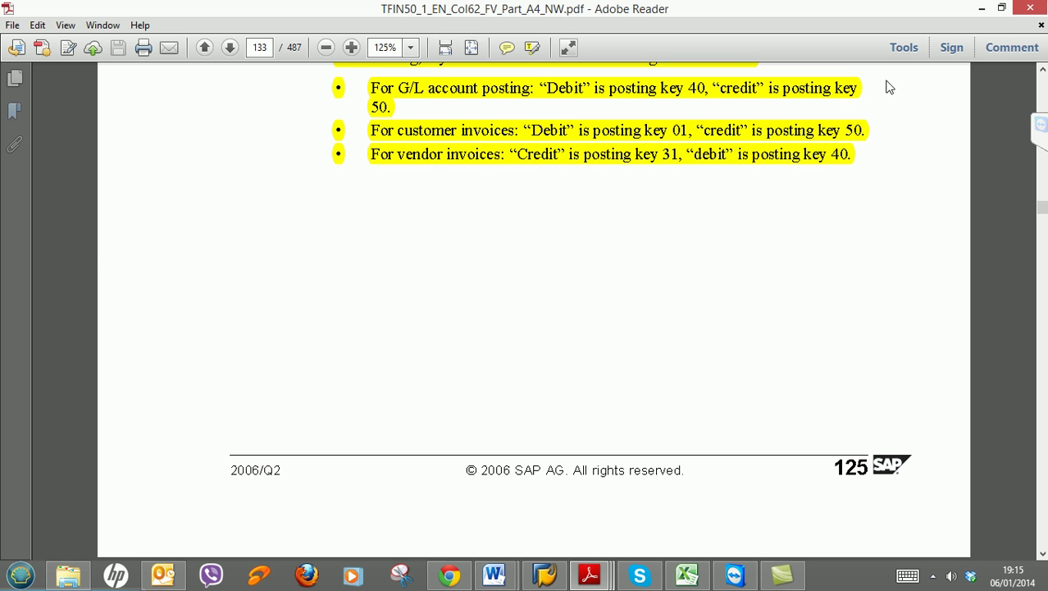
Compare the simulated document's posting keys for the Bank A/C and Cash A/C lines with the posting key rules in the TFIN50 PDF
left_click(982, 8)
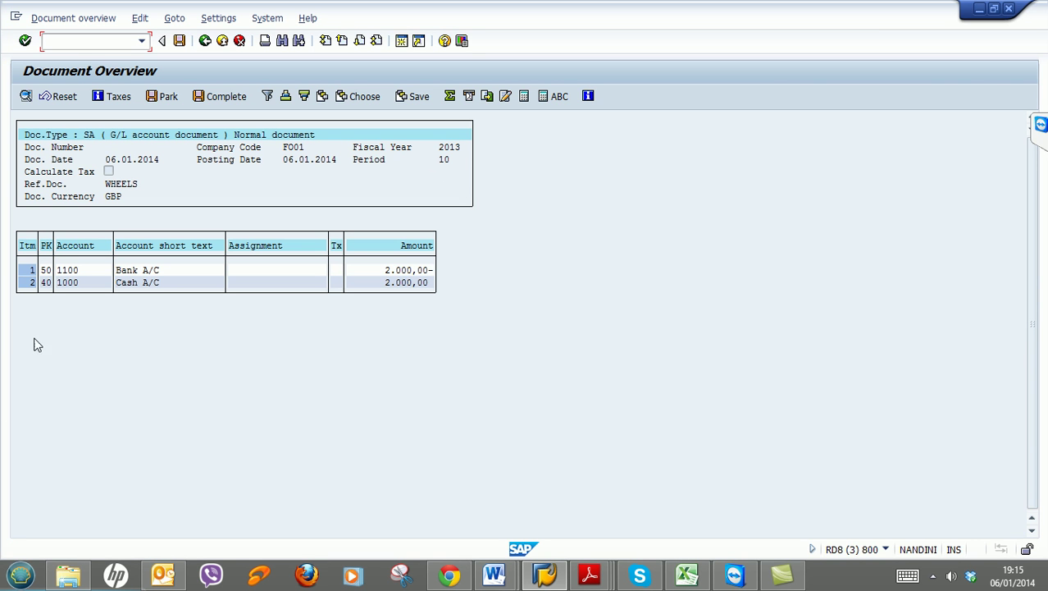
left_click(74, 271)
left_click(73, 281)
left_click(589, 574)
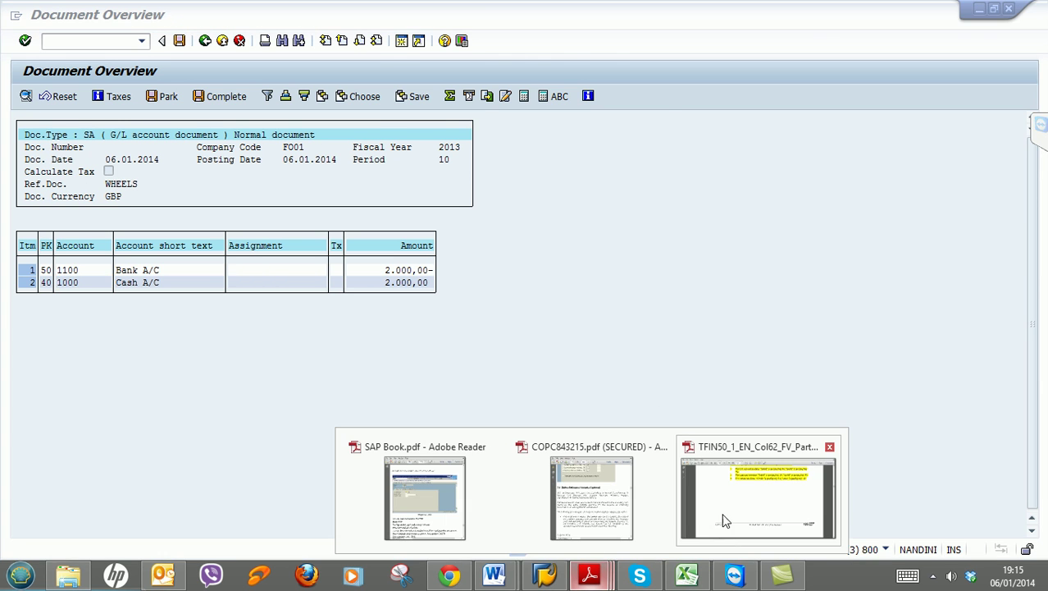
left_click(722, 529)
scroll(917, 496, "down", 15)
scroll(534, 307, "down", 12)
scroll(853, 256, "down", 8)
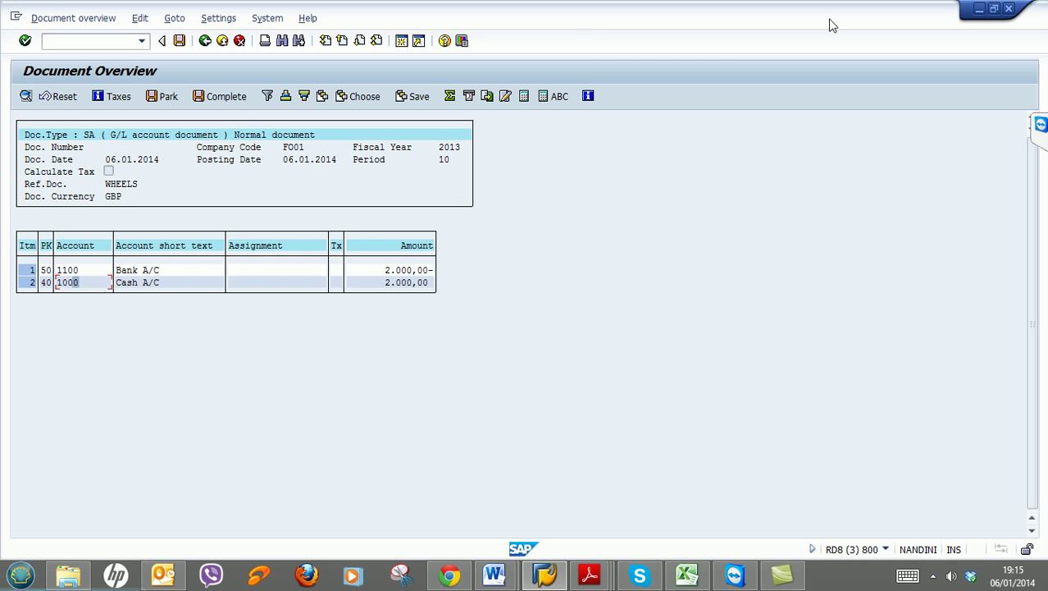
Return to the simulated G/L document in SAP and post it
left_click(981, 7)
left_click(180, 41)
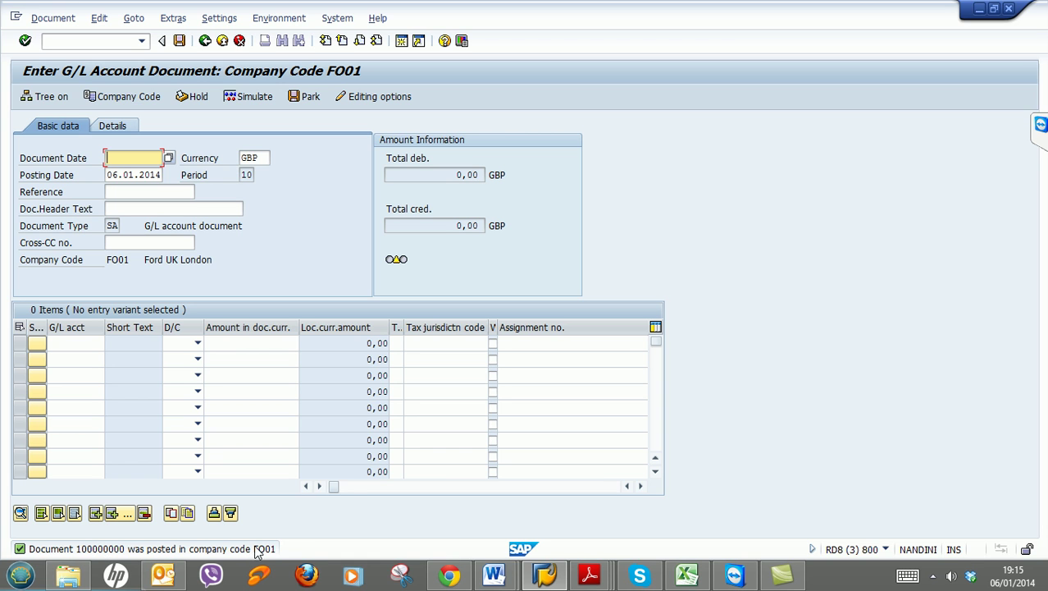
Switch to the SAP FICO Training Plan in Word, point out Document Display under 4.3.1 and return to SAP
left_click(494, 575)
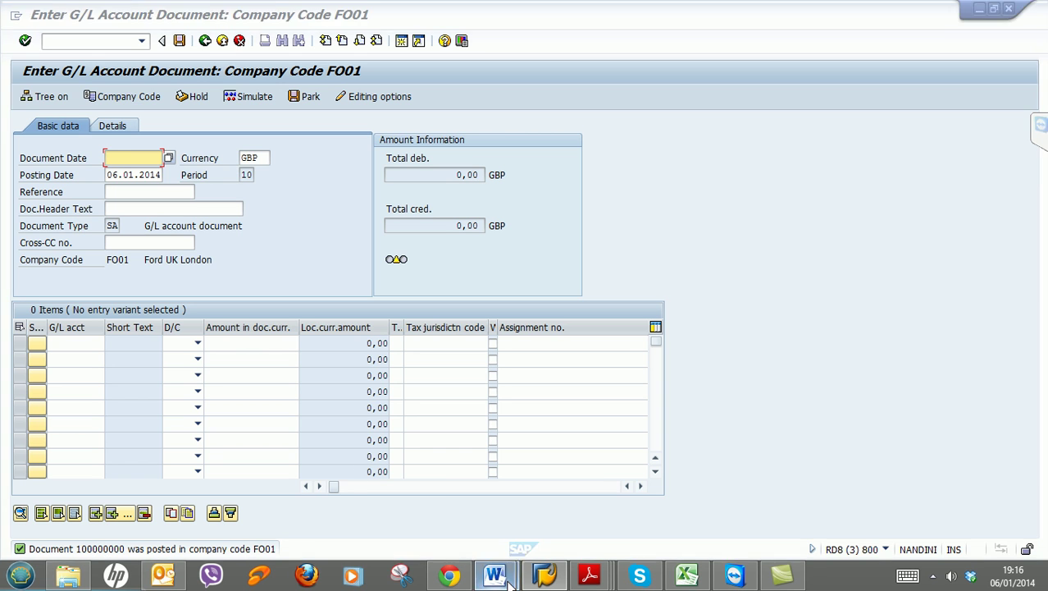
left_click(572, 525)
left_click_drag(445, 366, 543, 371)
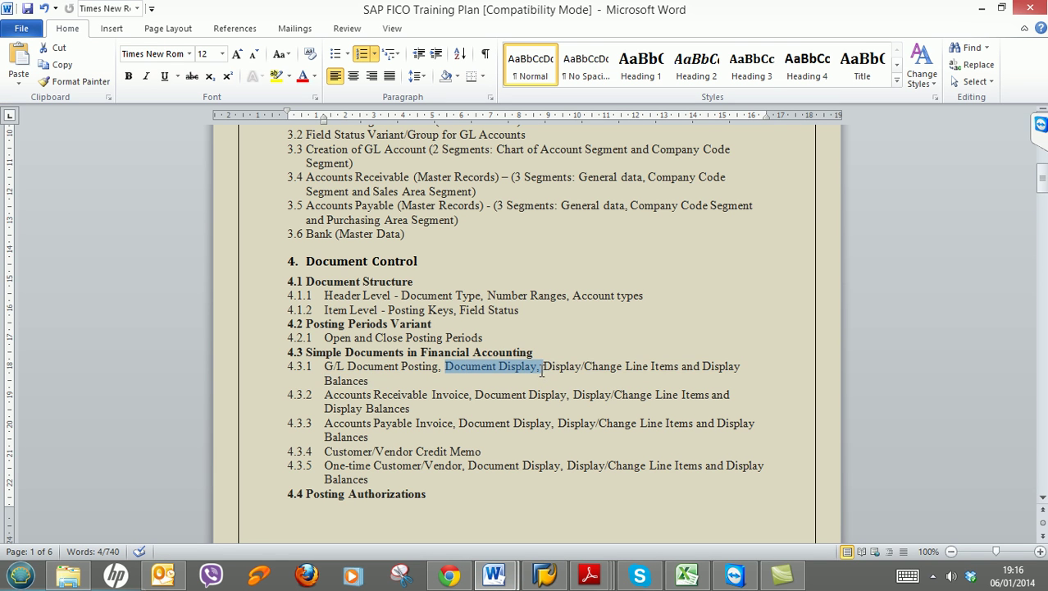
left_click(982, 8)
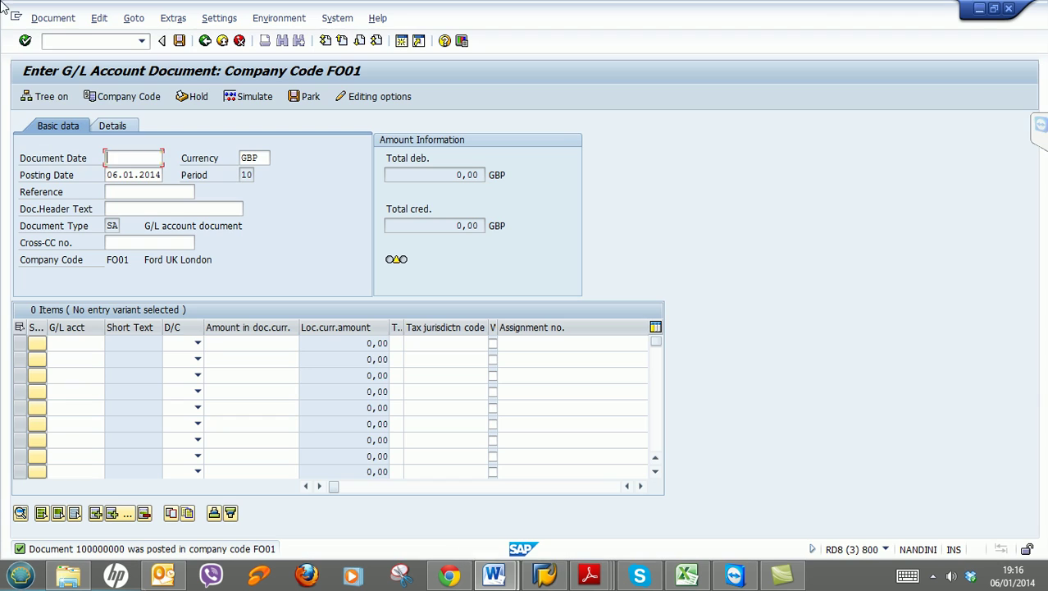
Display the document just posted and check the transaction code of the display screen in the system information
left_click(66, 18)
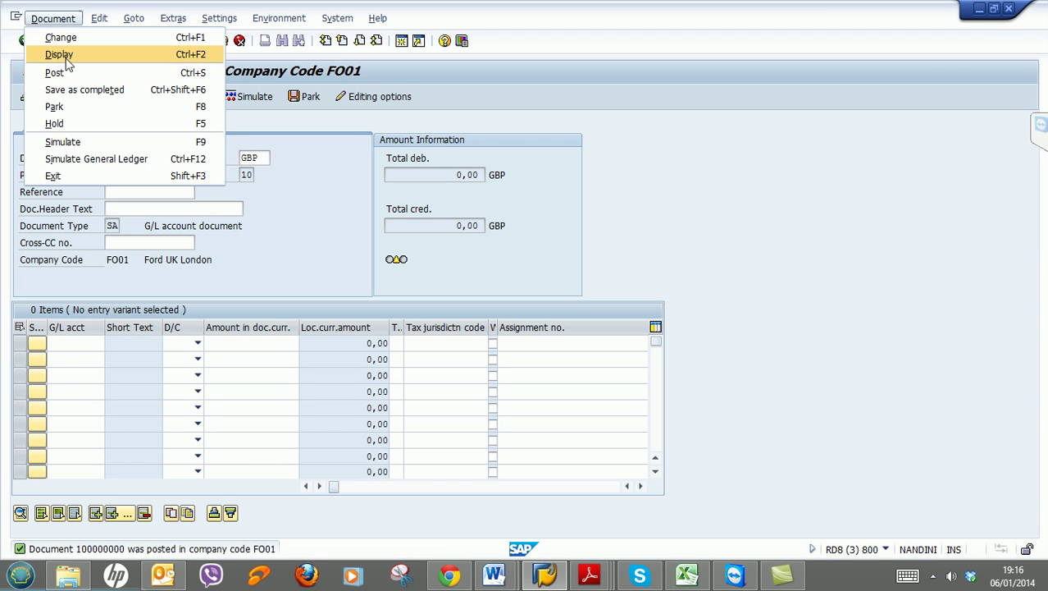
left_click(67, 55)
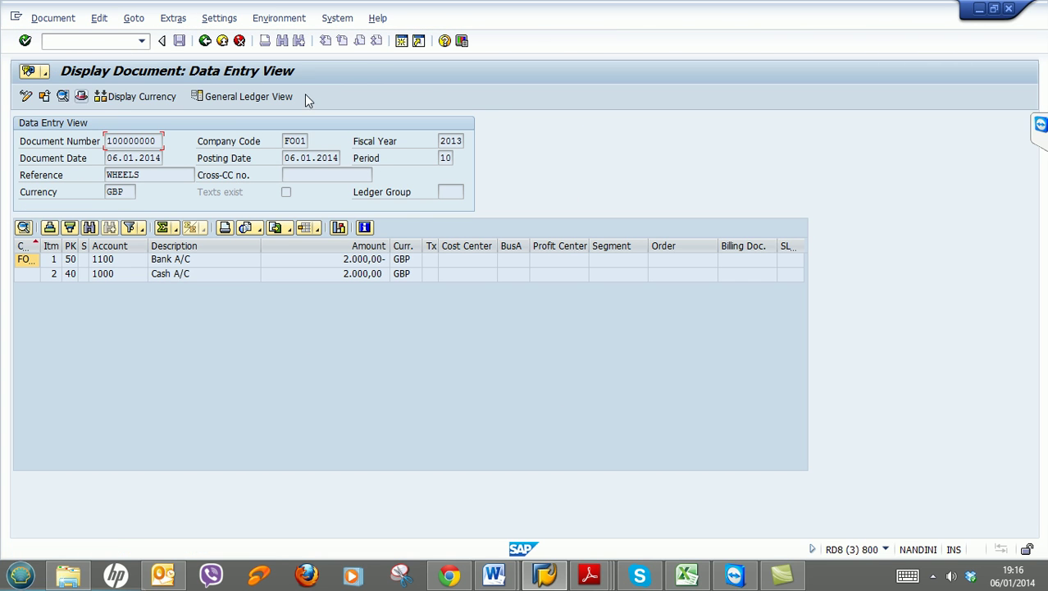
left_click(887, 550)
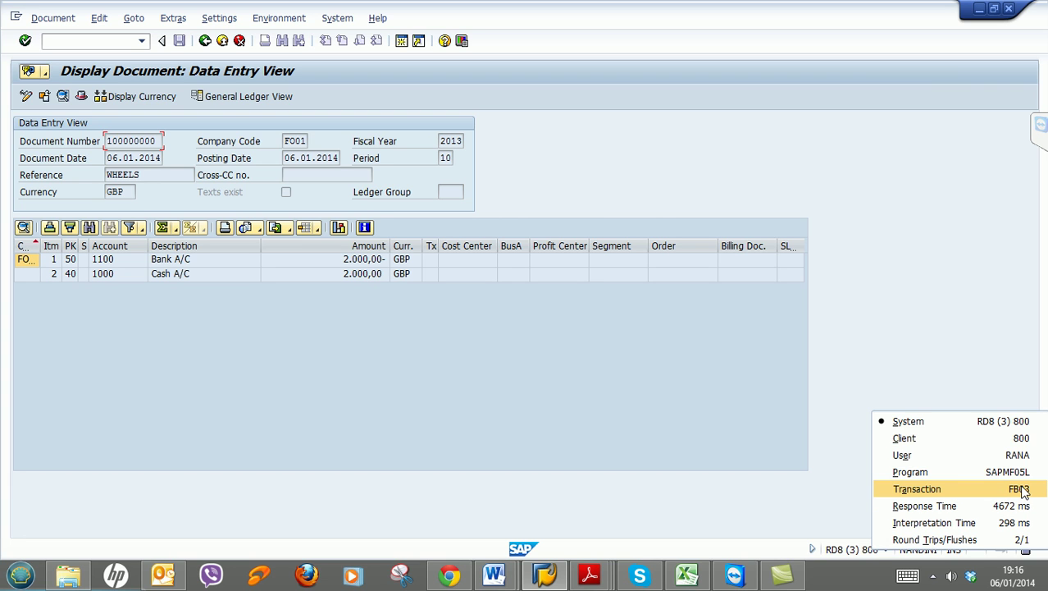
left_click(200, 362)
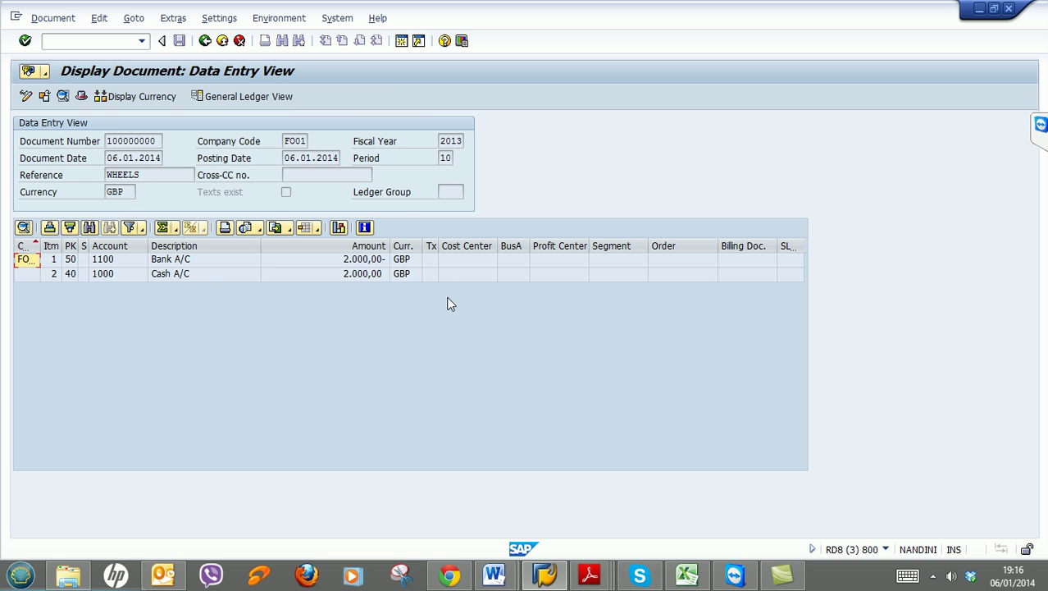
Point out the Display/Change Line Items topic under 4.3.1 in the Word training plan and return to SAP
mouse_move(494, 574)
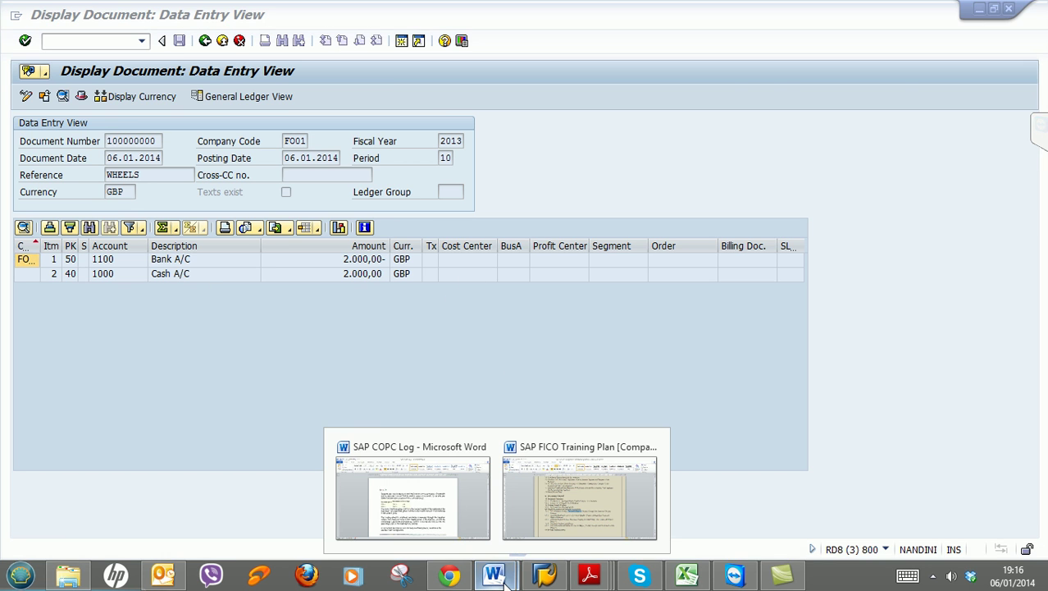
left_click(621, 538)
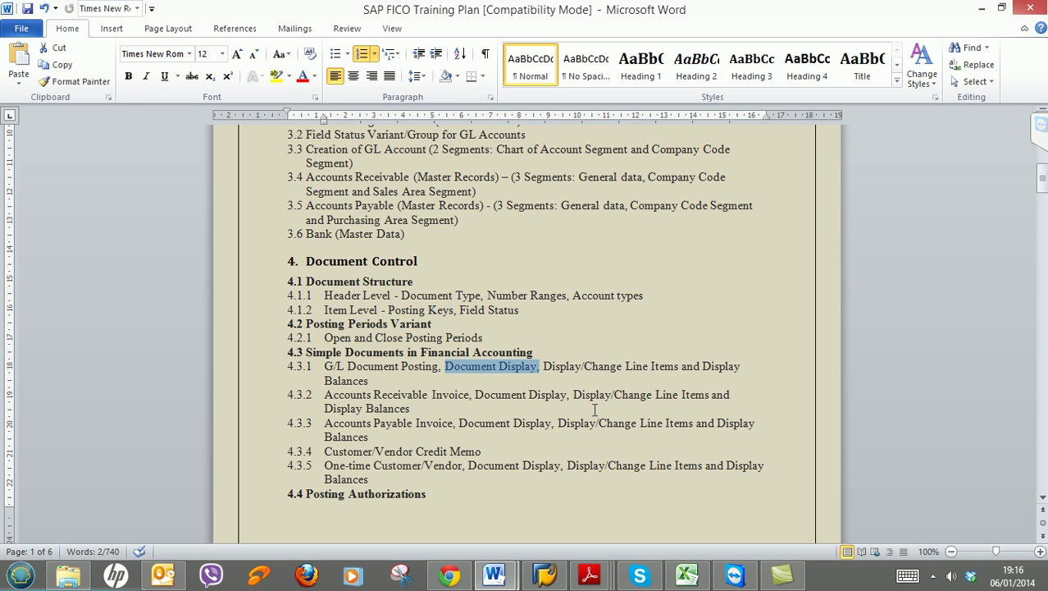
left_click_drag(544, 366, 675, 366)
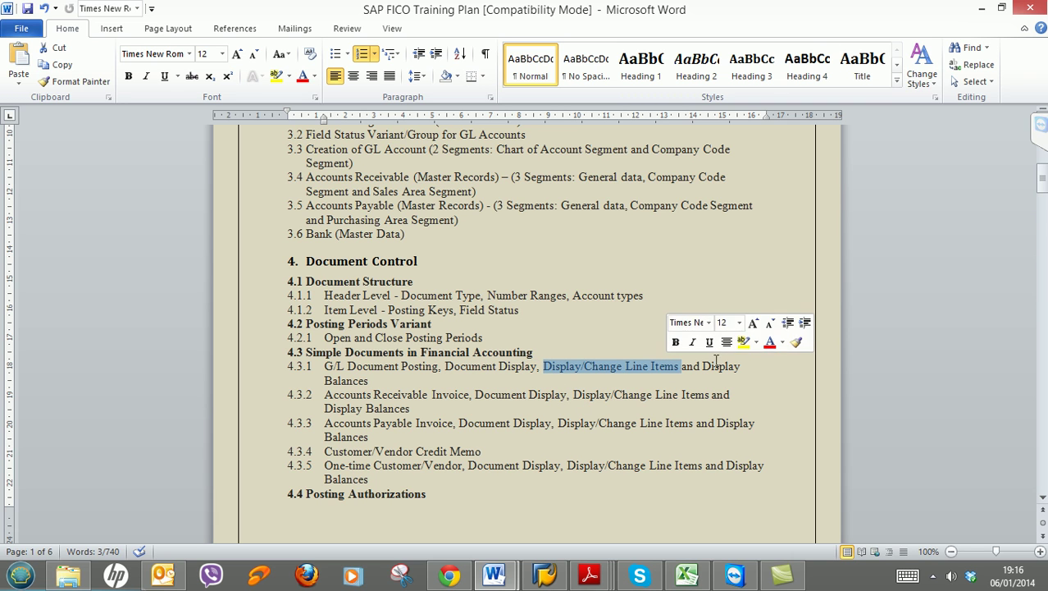
left_click(980, 7)
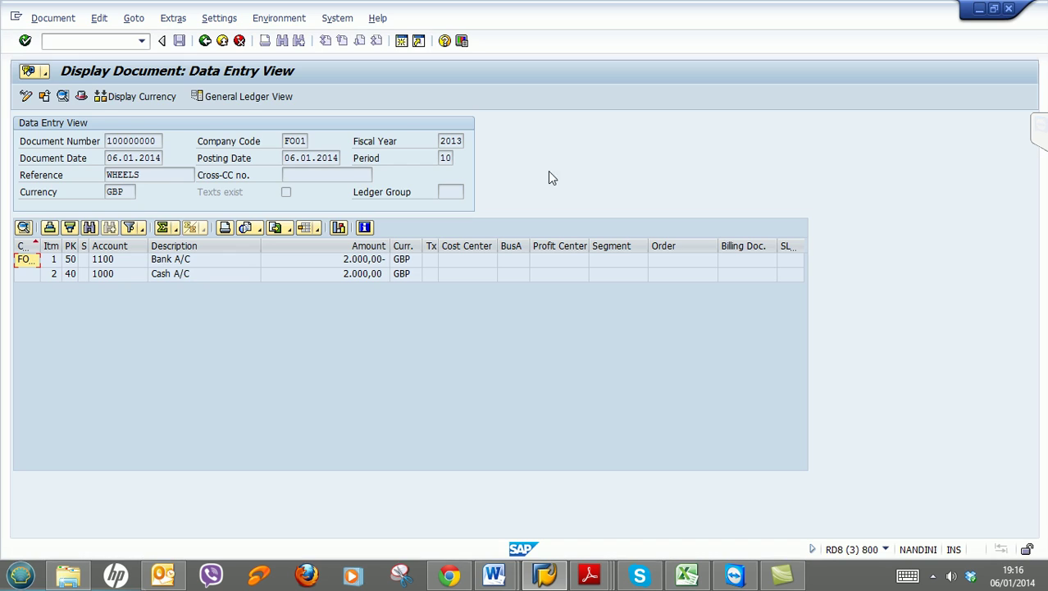
Leave the document display and end the G/L document entry with /n to return to SAP Easy Access
left_click(208, 46)
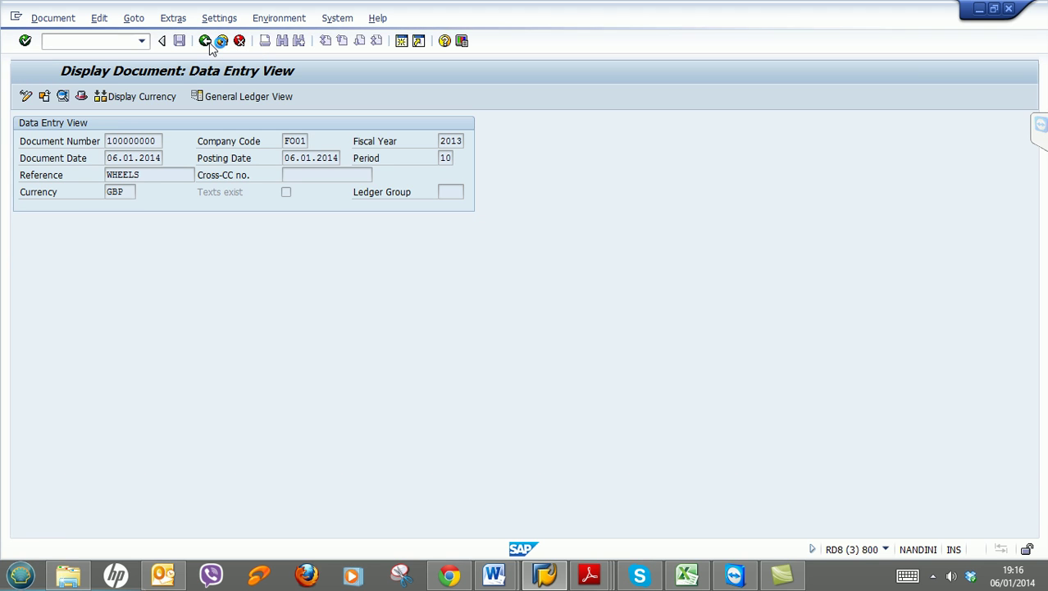
left_click(206, 42)
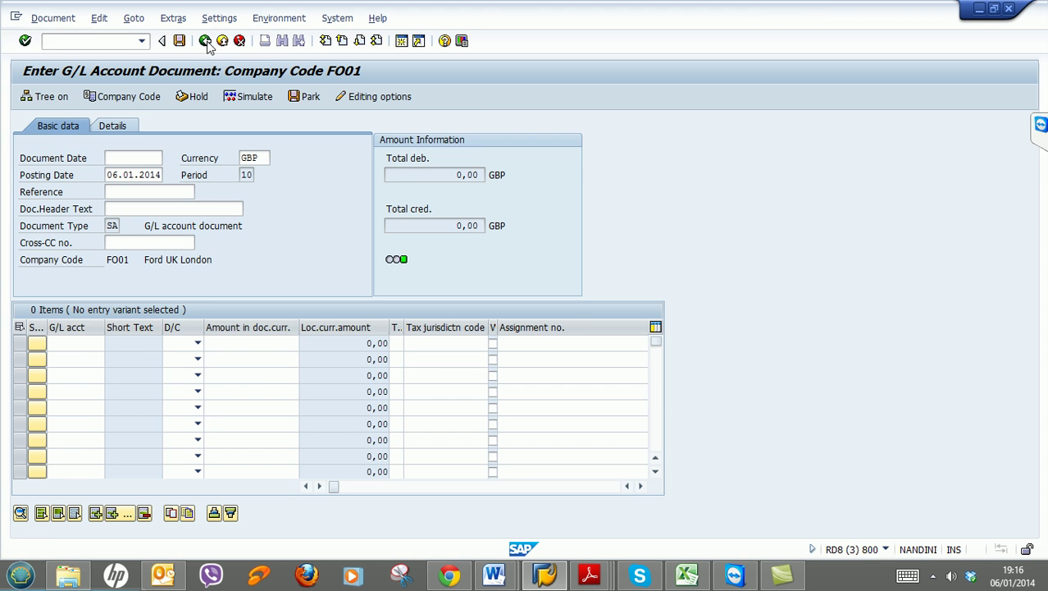
left_click(110, 43)
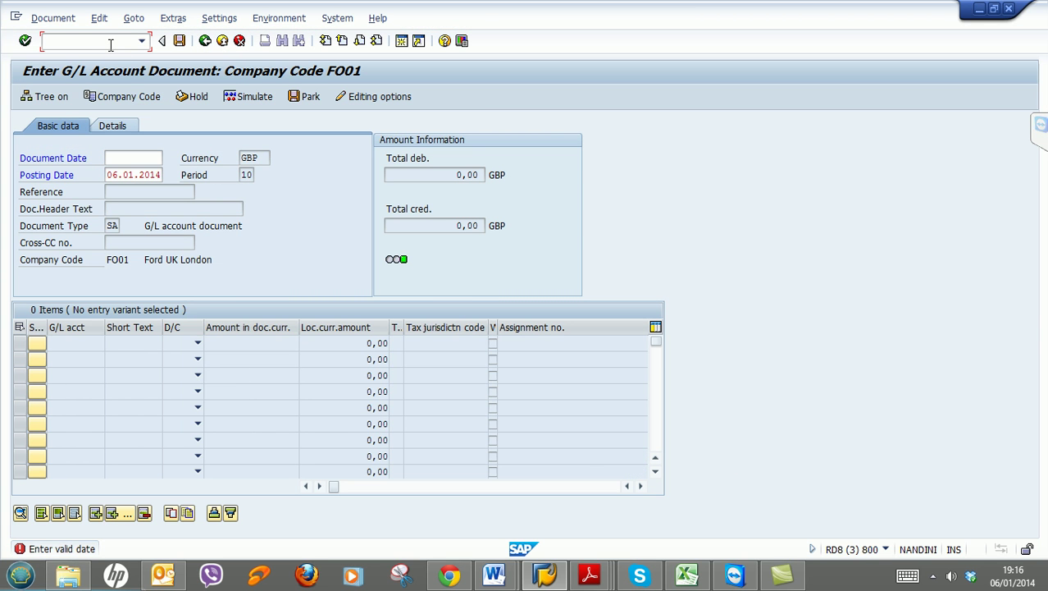
type("/n")
key("Return")
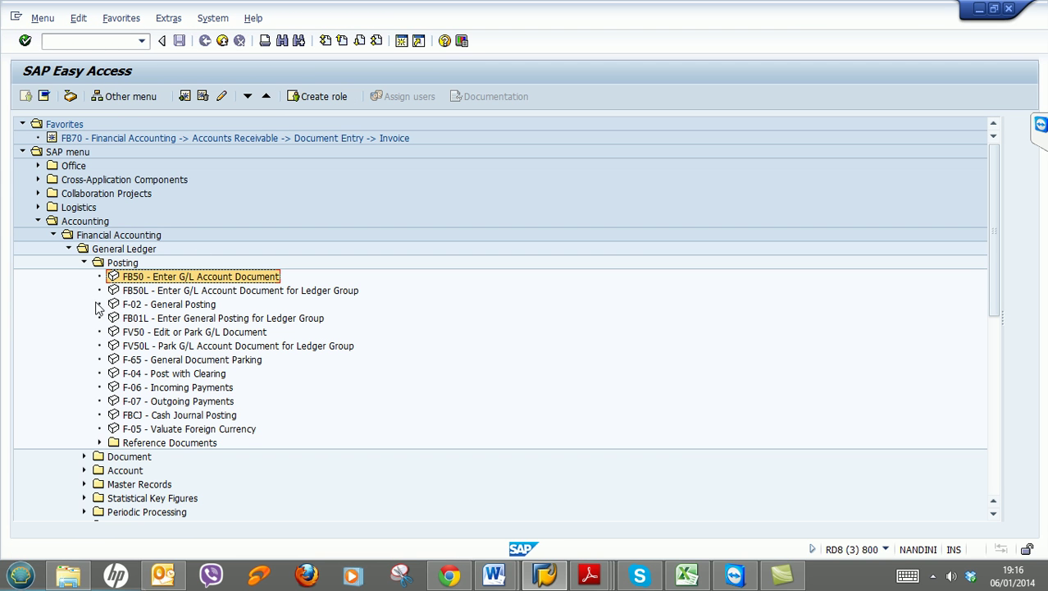
Collapse the Posting folder and start FBL3N - Display/Change Line Items from the General Ledger Account folder
left_click(85, 262)
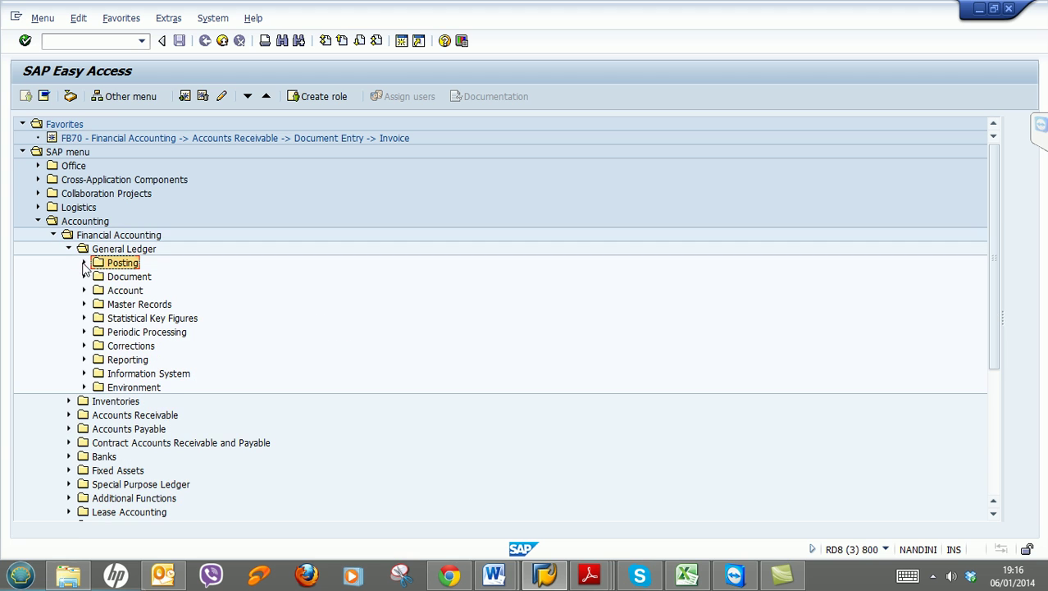
left_click(84, 290)
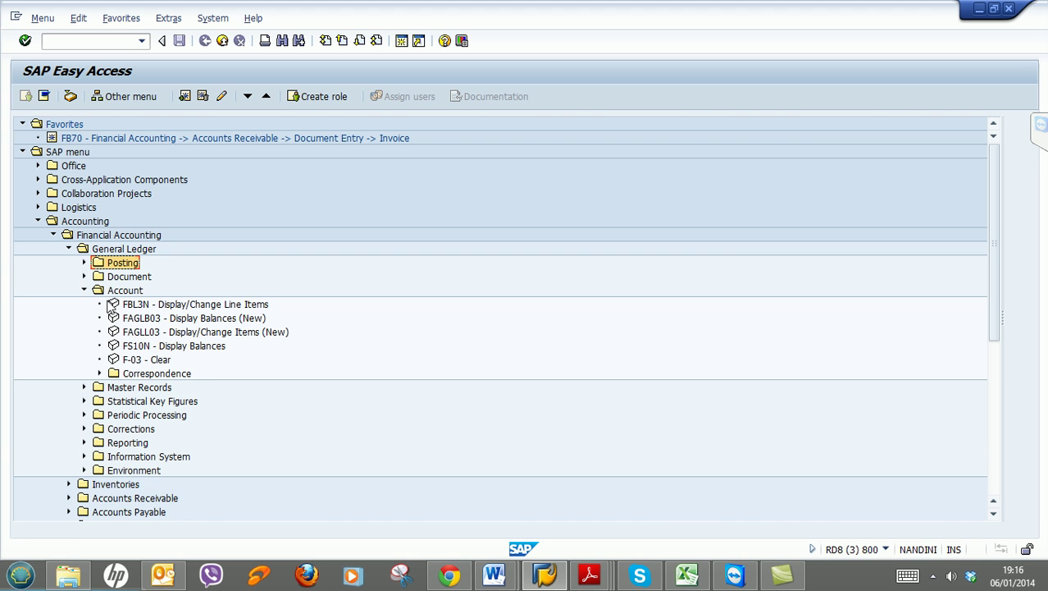
left_click(196, 306)
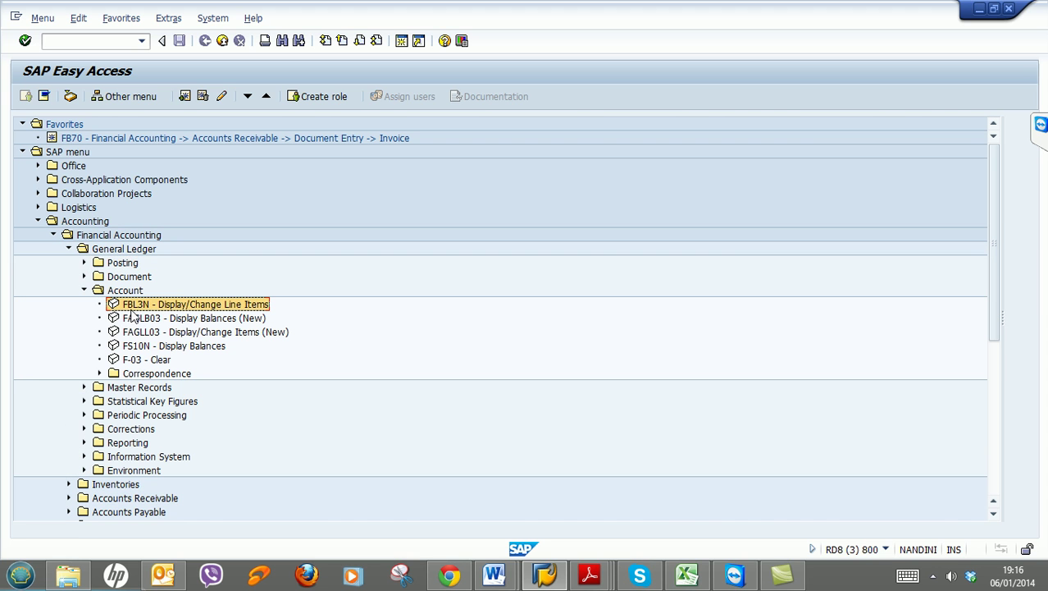
double_click(200, 306)
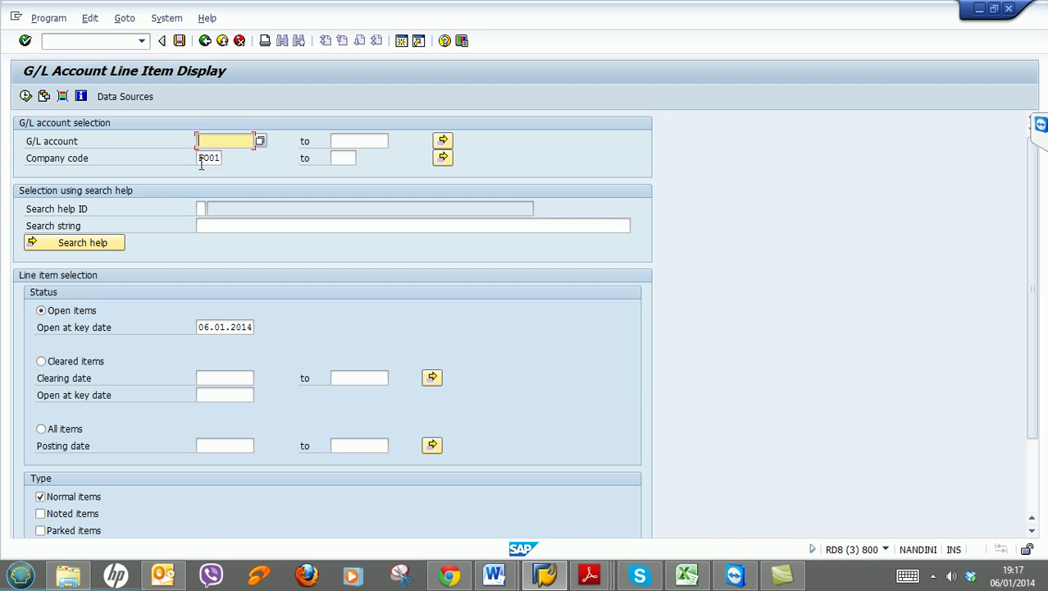
Run the G/L line item report for company code FO01 with All items selected and the G/L account left blank
left_click_drag(199, 158, 235, 159)
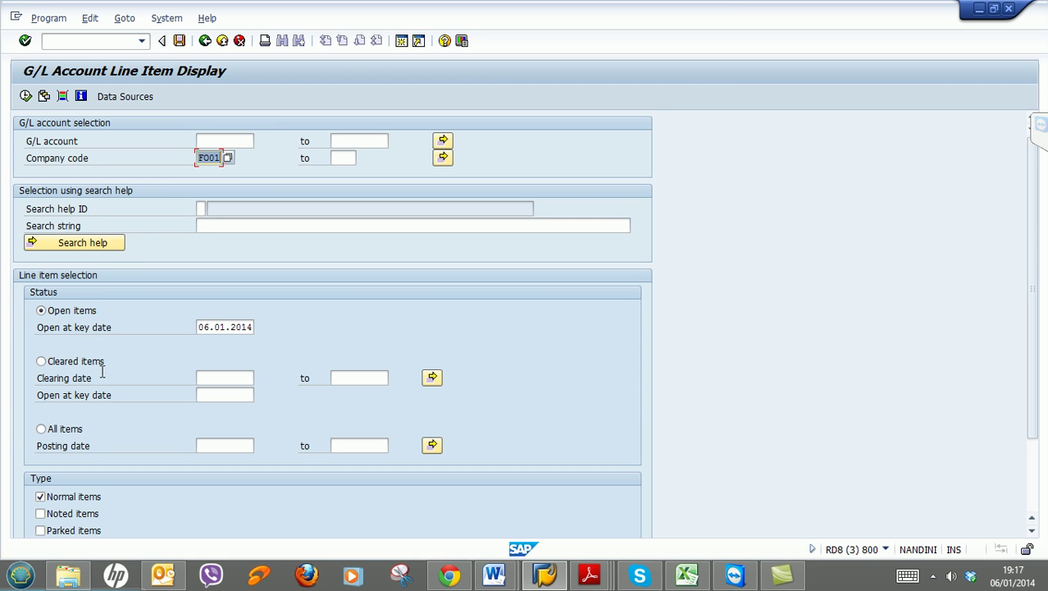
left_click(58, 432)
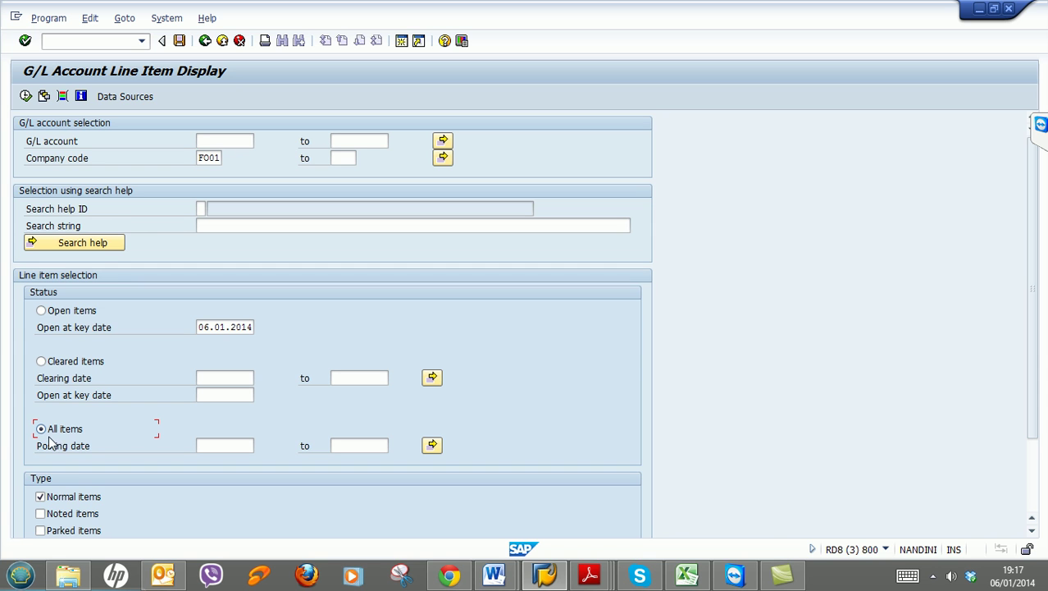
scroll(117, 456, "down", 2)
scroll(116, 457, "down", 1)
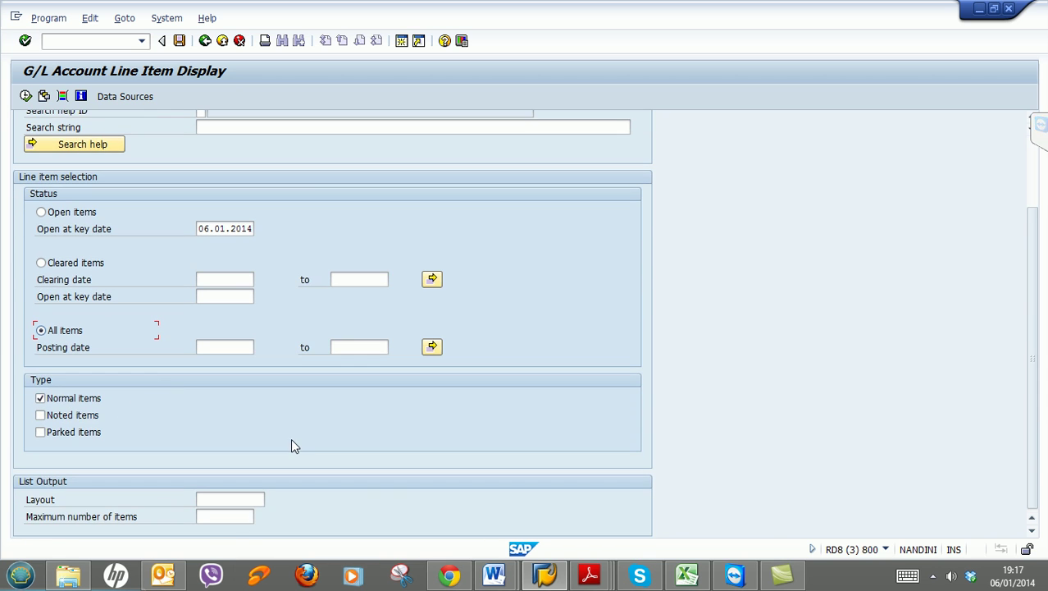
scroll(293, 447, "up", 2)
scroll(424, 513, "up", 1)
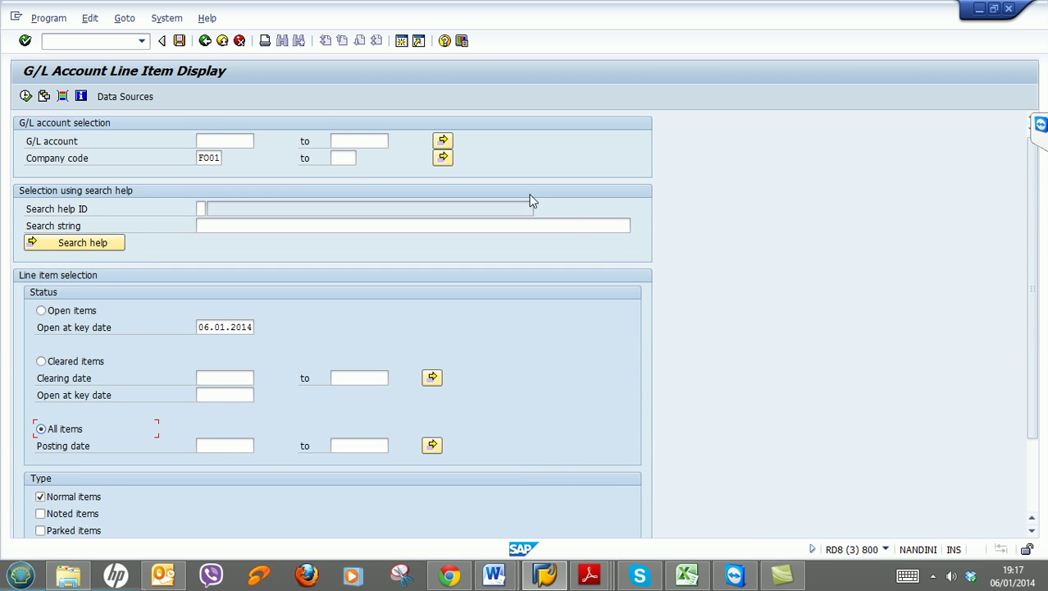
left_click(235, 143)
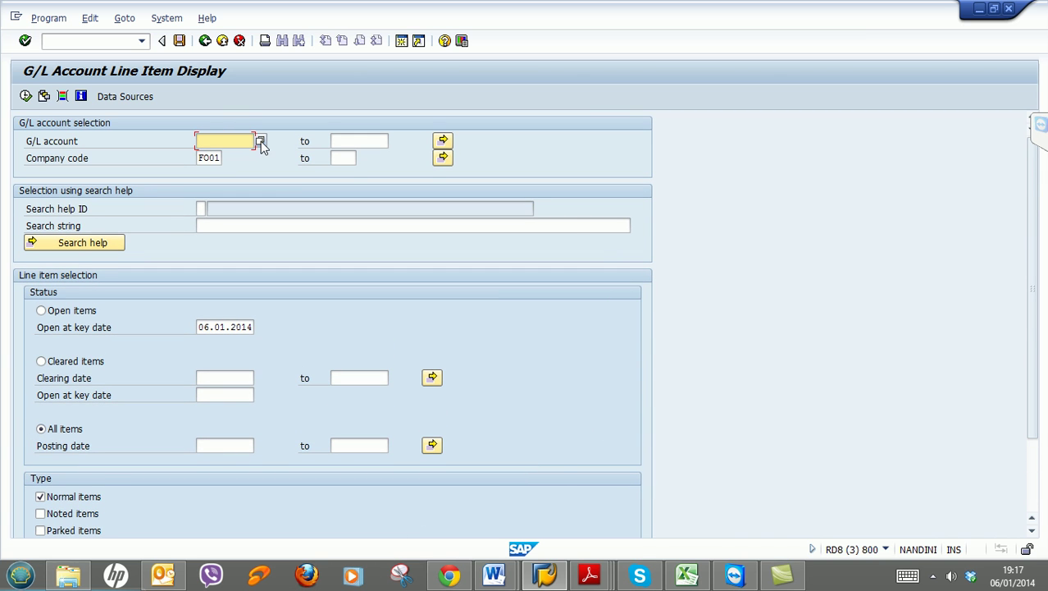
left_click(26, 97)
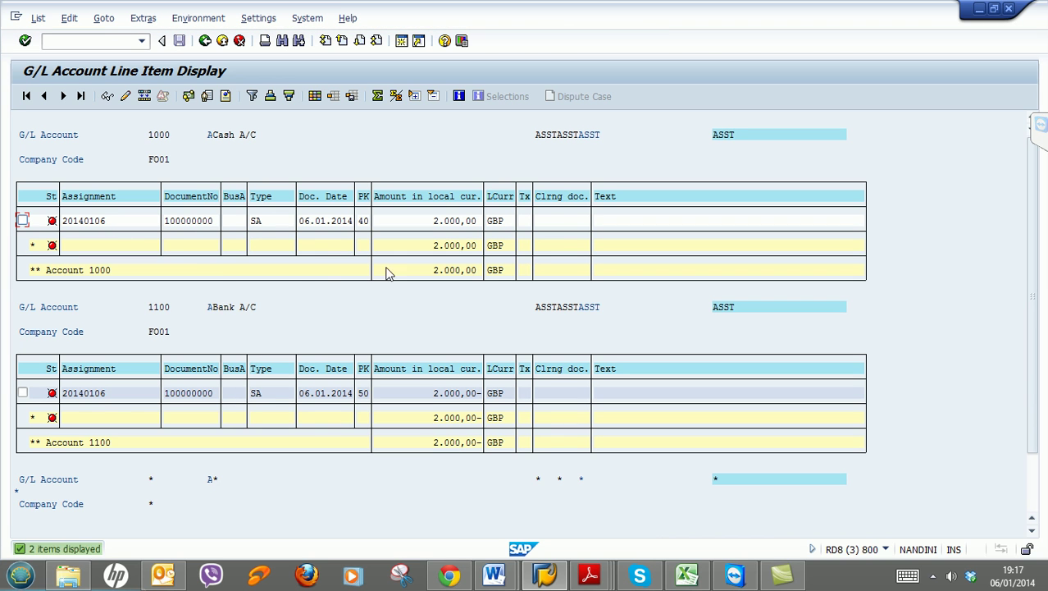
Open the Cash A/C line item from the report, switch it to change mode and go to its Text field
left_click(187, 224)
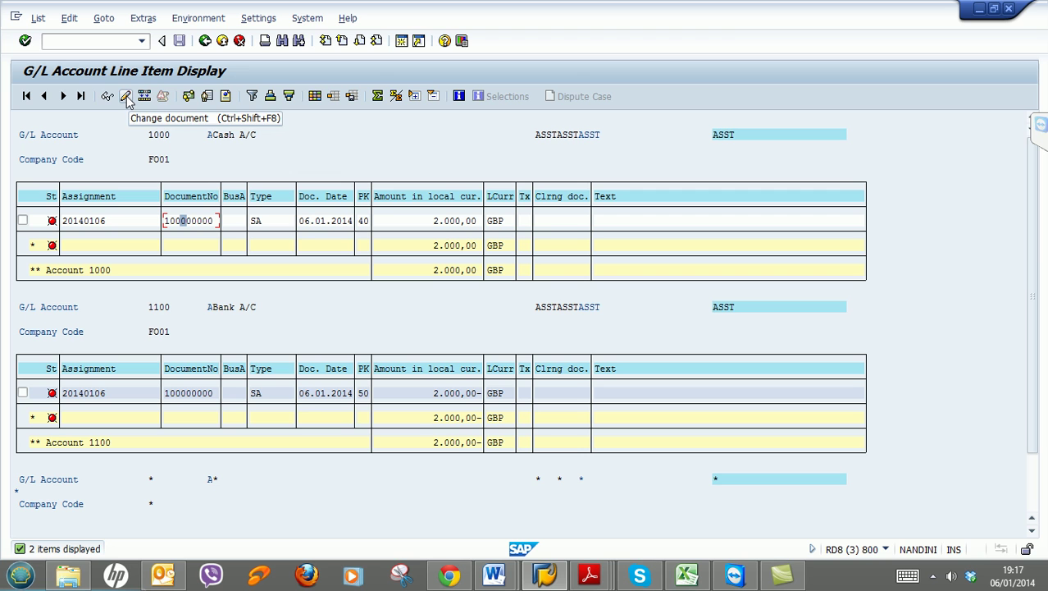
double_click(186, 223)
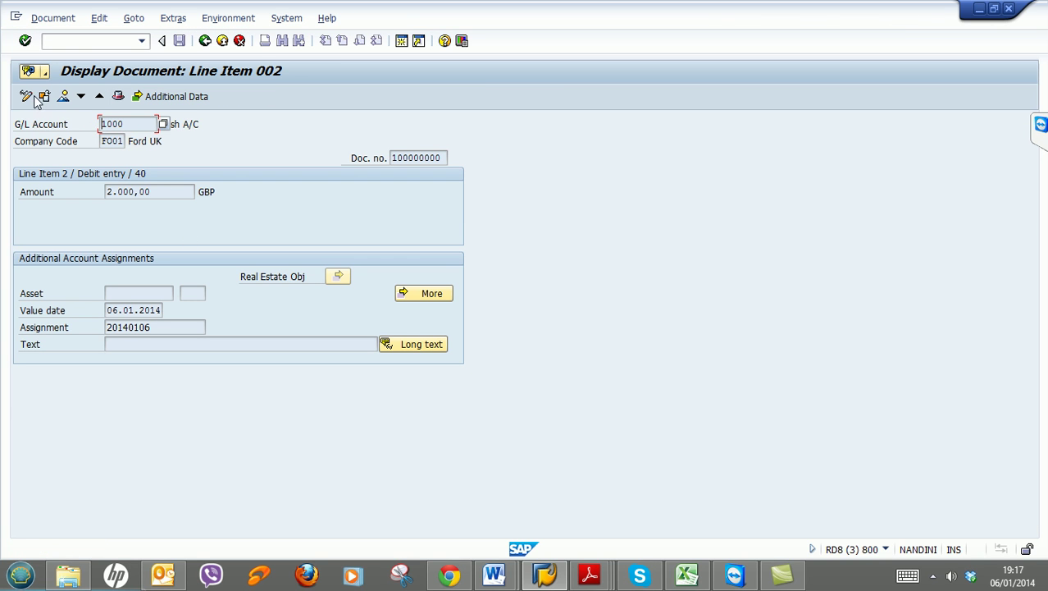
left_click(28, 95)
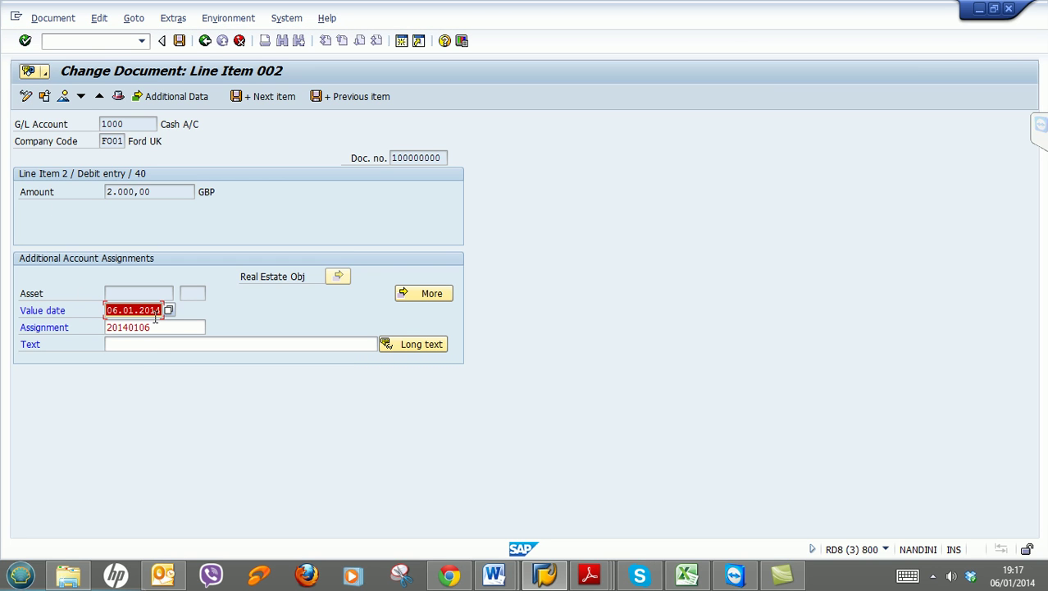
left_click(135, 348)
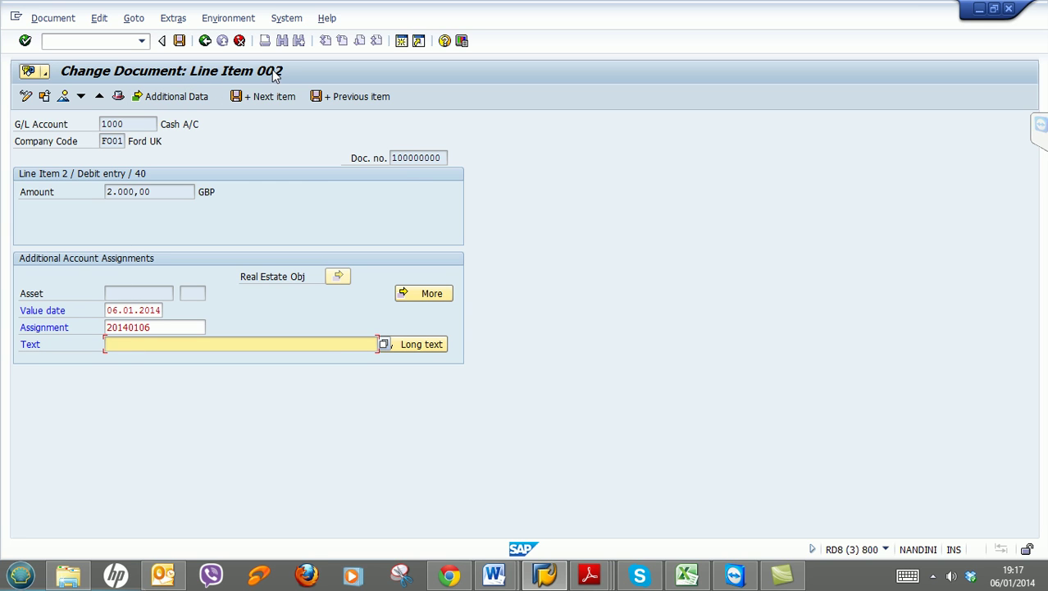
Go to the document's Bank A/C line item, view the document header details and close them
left_click(84, 97)
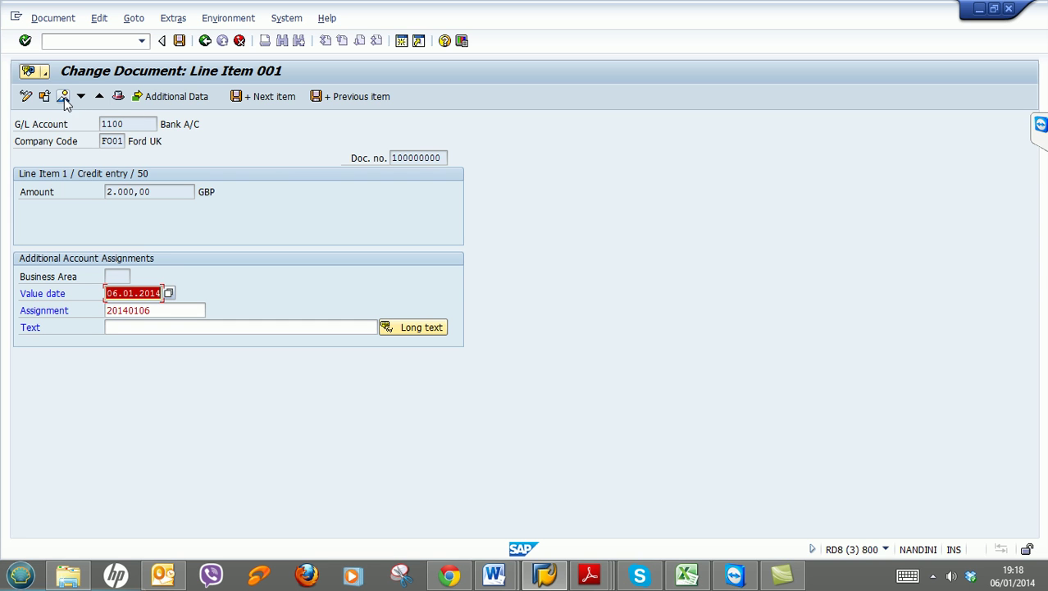
left_click(118, 97)
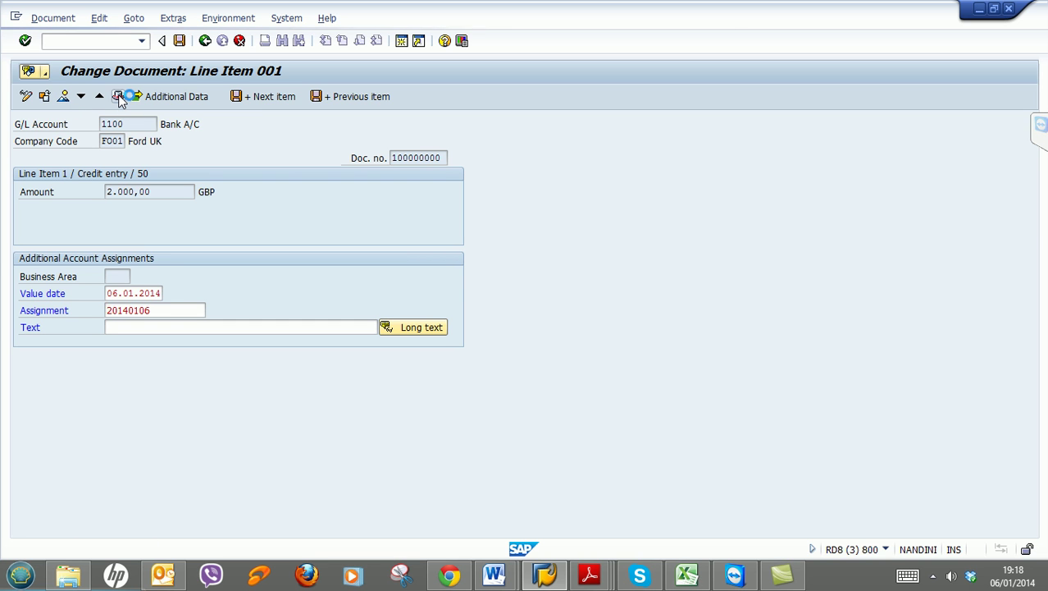
left_click_drag(223, 179, 727, 77)
left_click_drag(698, 167, 602, 143)
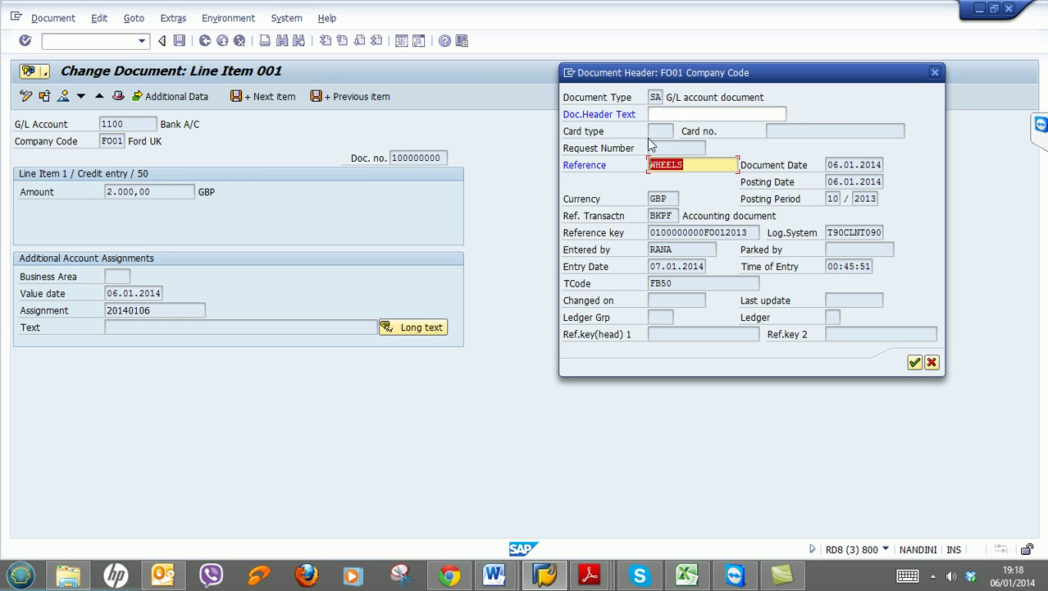
left_click(914, 362)
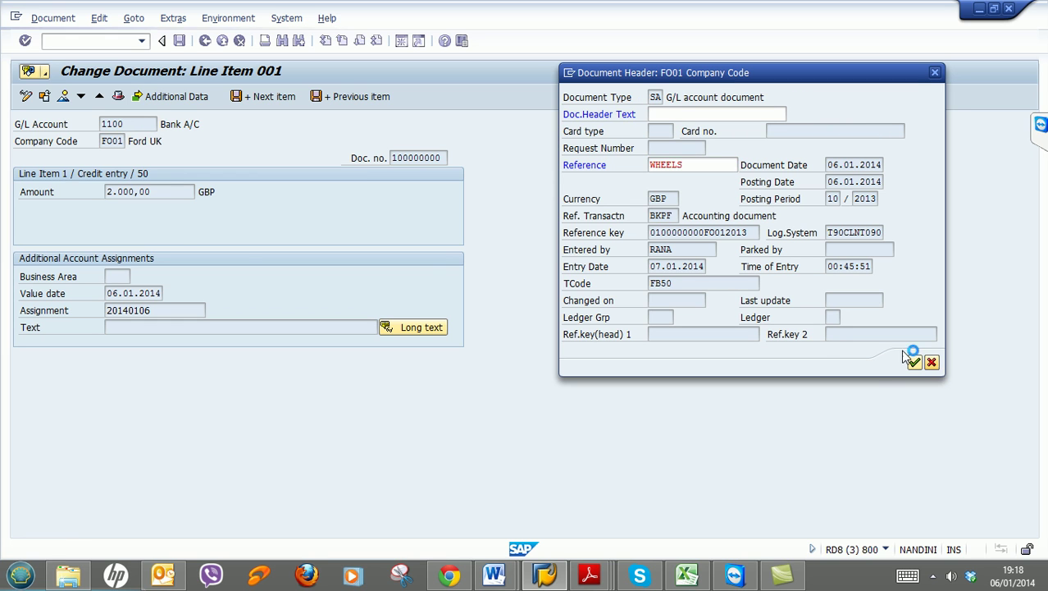
Display the document's data entry overview and go back through the line item report to SAP Easy Access
left_click(64, 96)
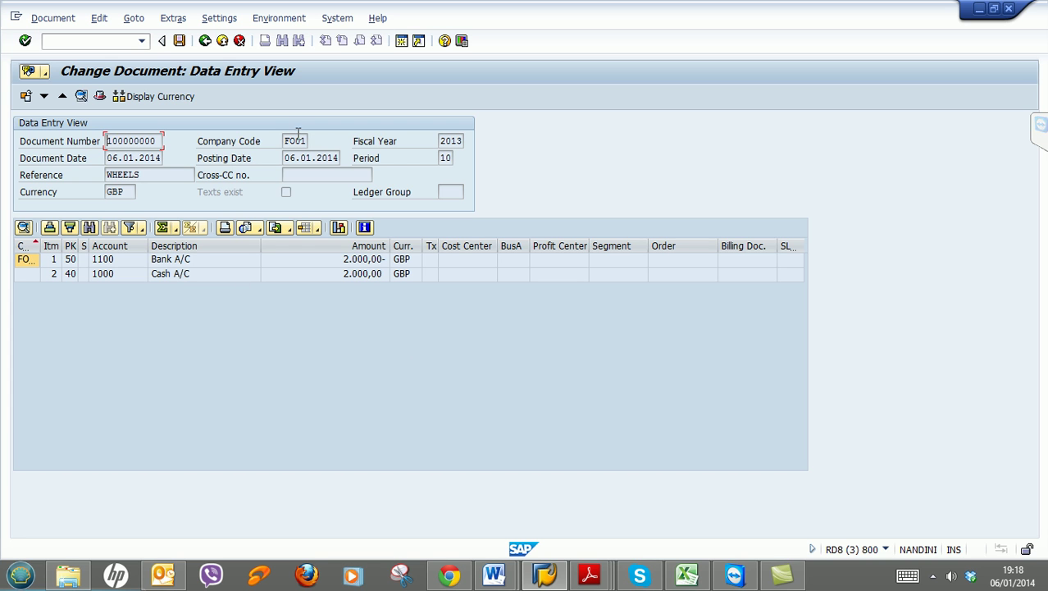
left_click(205, 43)
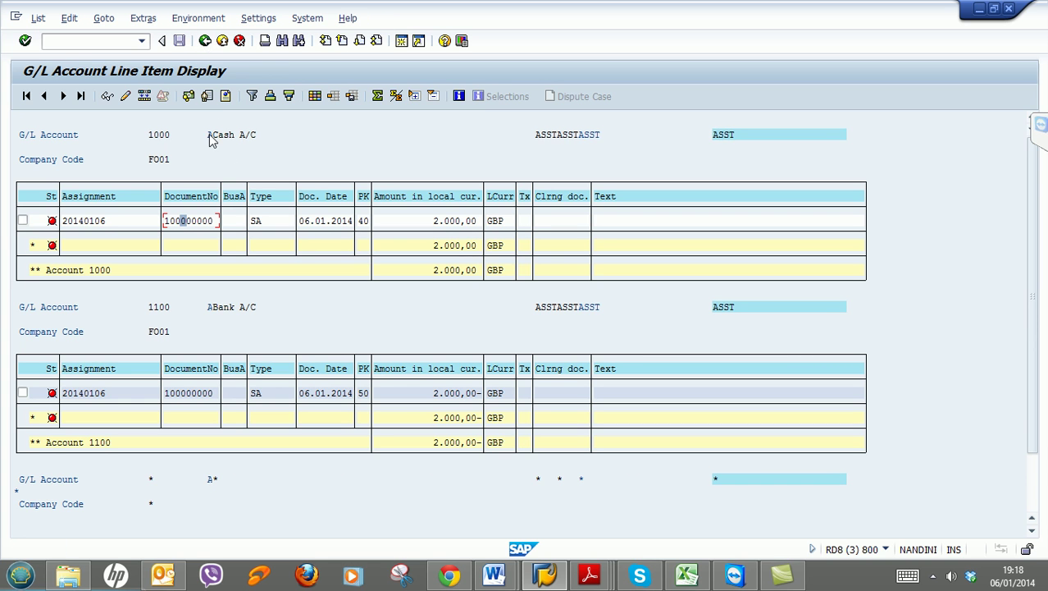
left_click(205, 42)
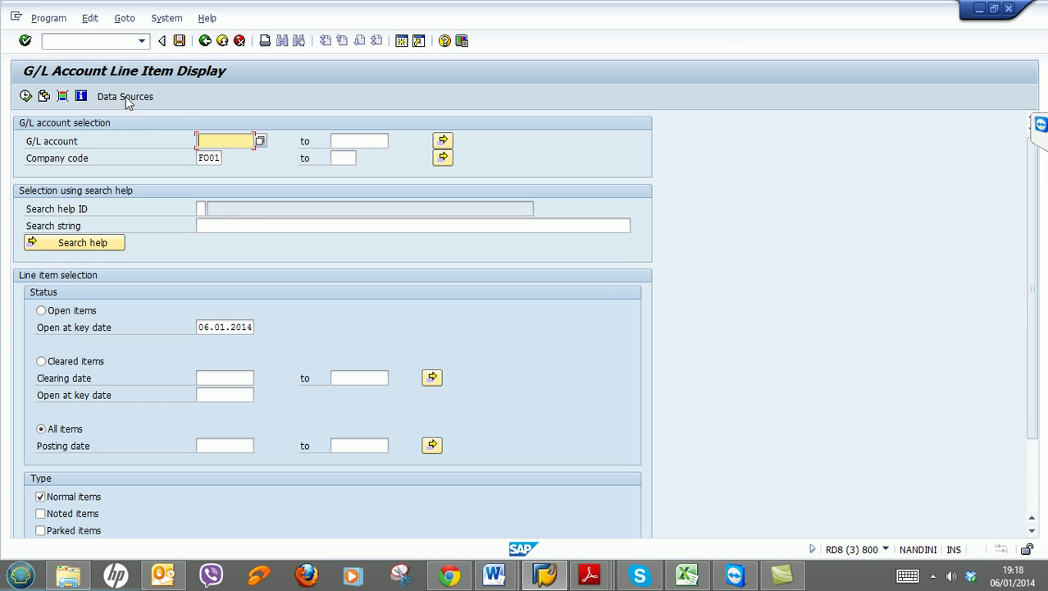
left_click(206, 41)
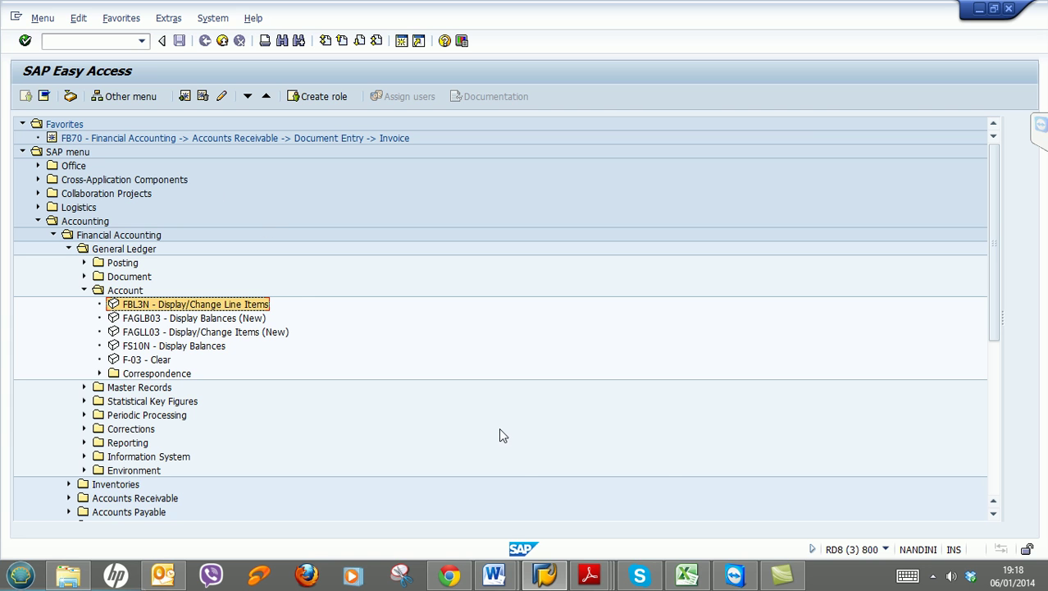
Switch to the SAP FICO Training Plan in Word, highlight the Display Balances topic under 4.3.1 and return to SAP
mouse_move(495, 574)
left_click(564, 502)
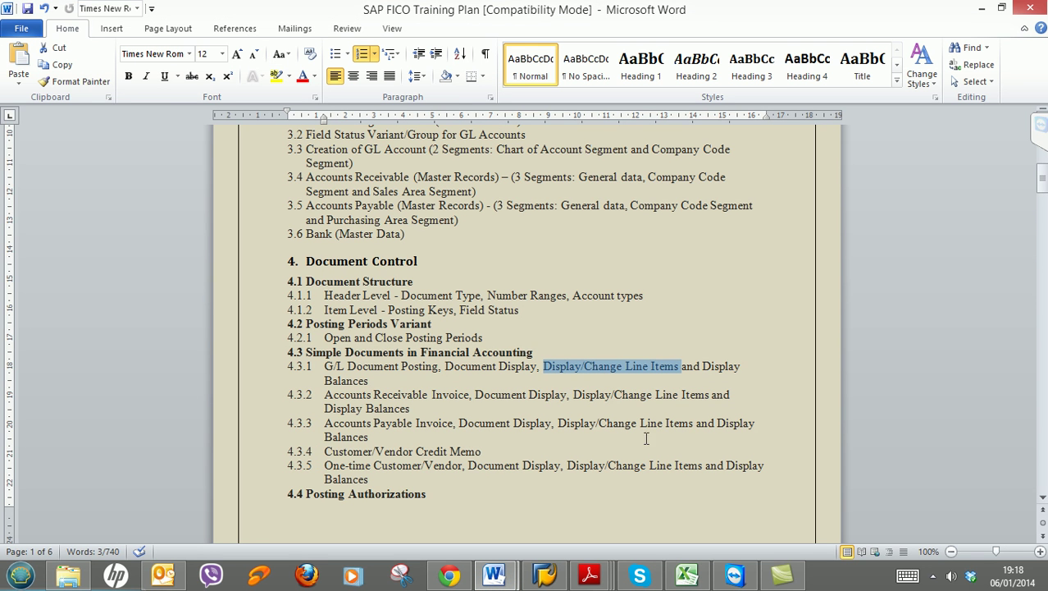
left_click_drag(704, 366, 712, 394)
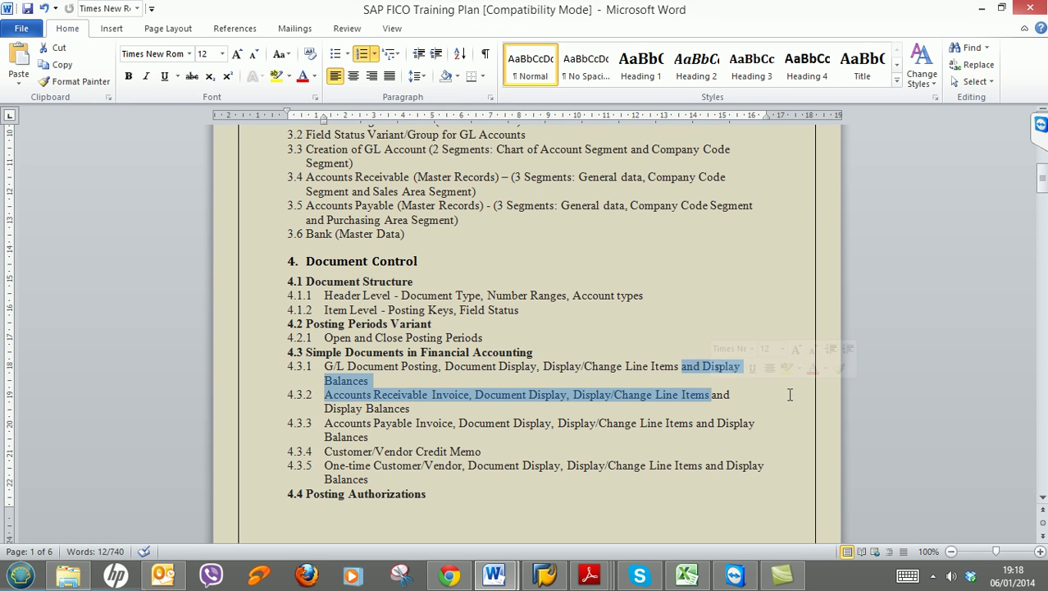
left_click(982, 8)
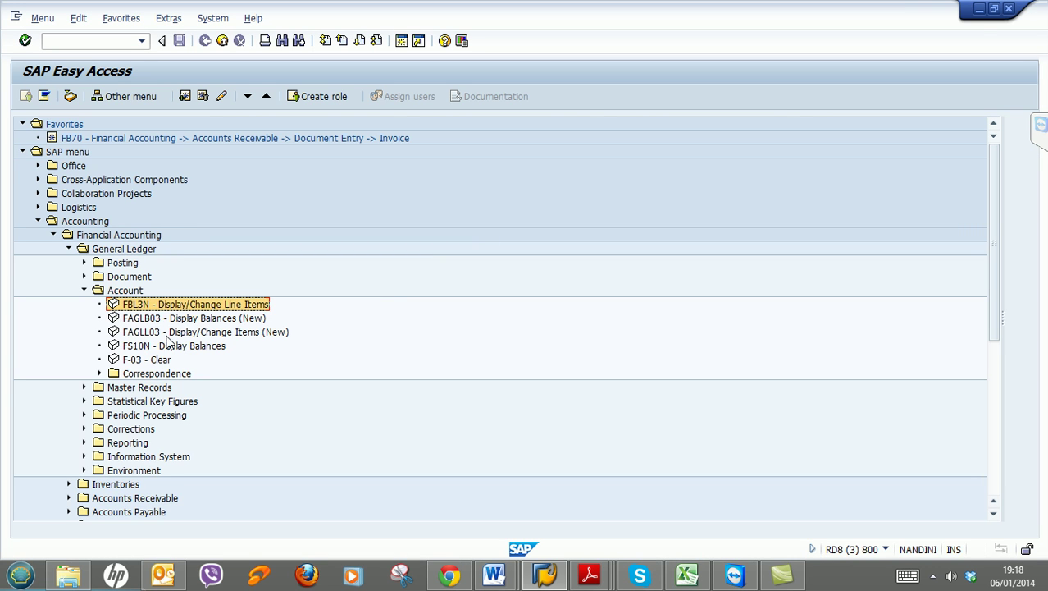
Start FS10N - Display Balances and run it for G/L account 1000, company code FO01 and fiscal year 2013
left_click(185, 319)
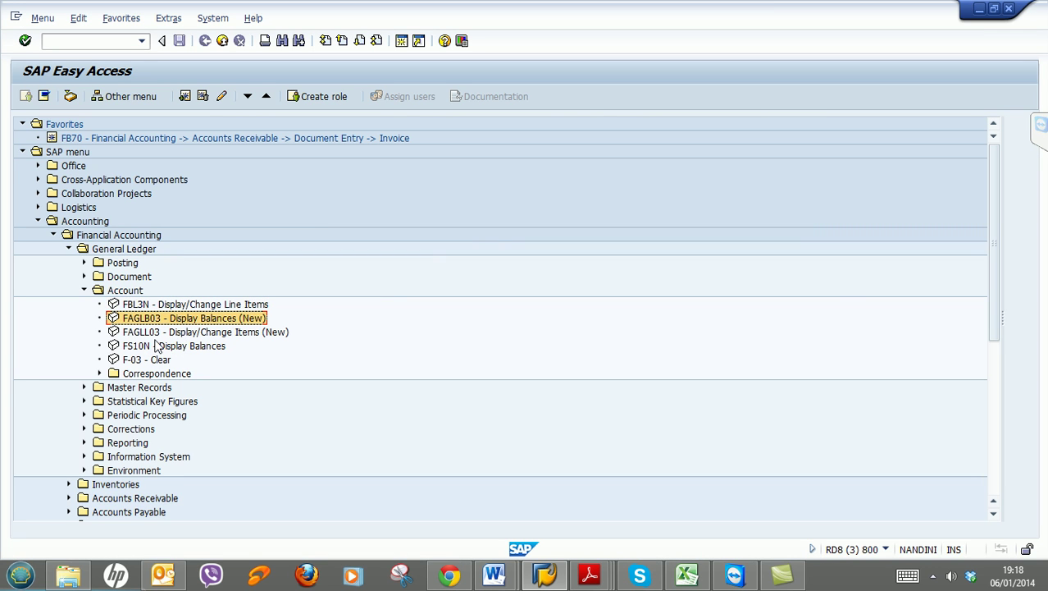
left_click(158, 346)
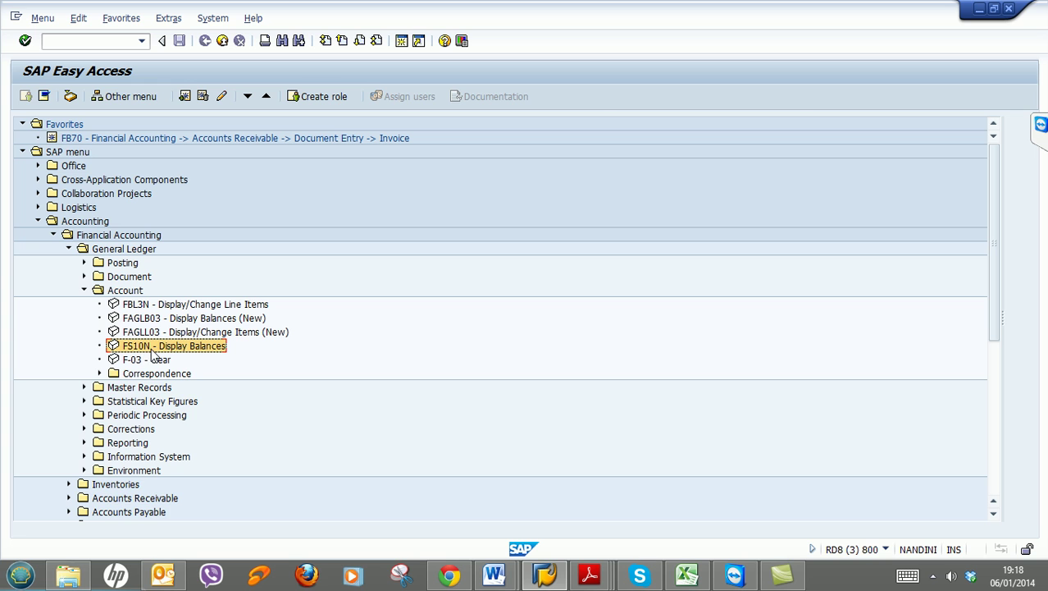
double_click(174, 348)
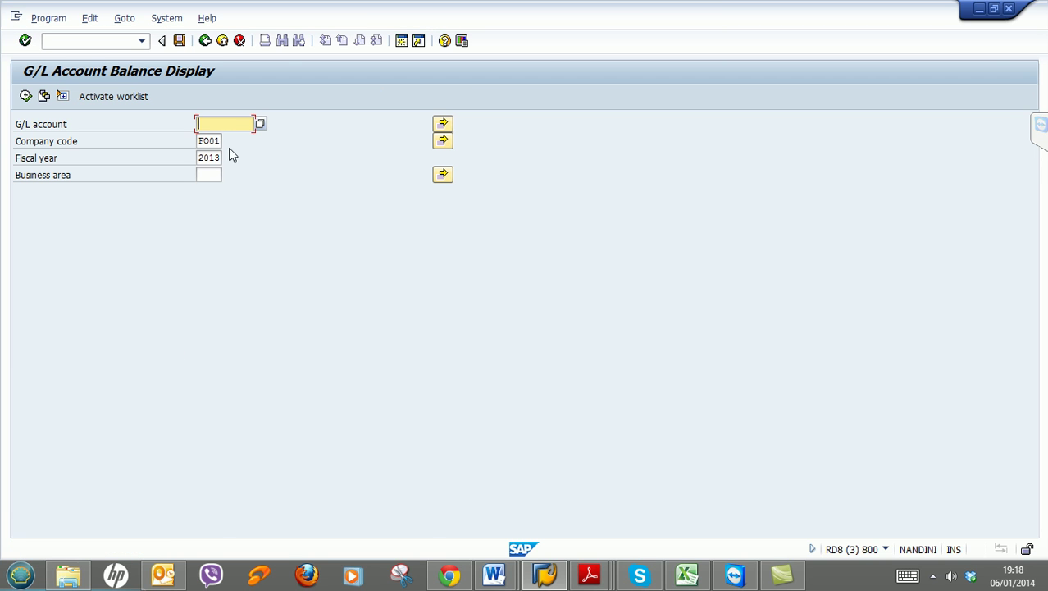
type("1000")
left_click(25, 96)
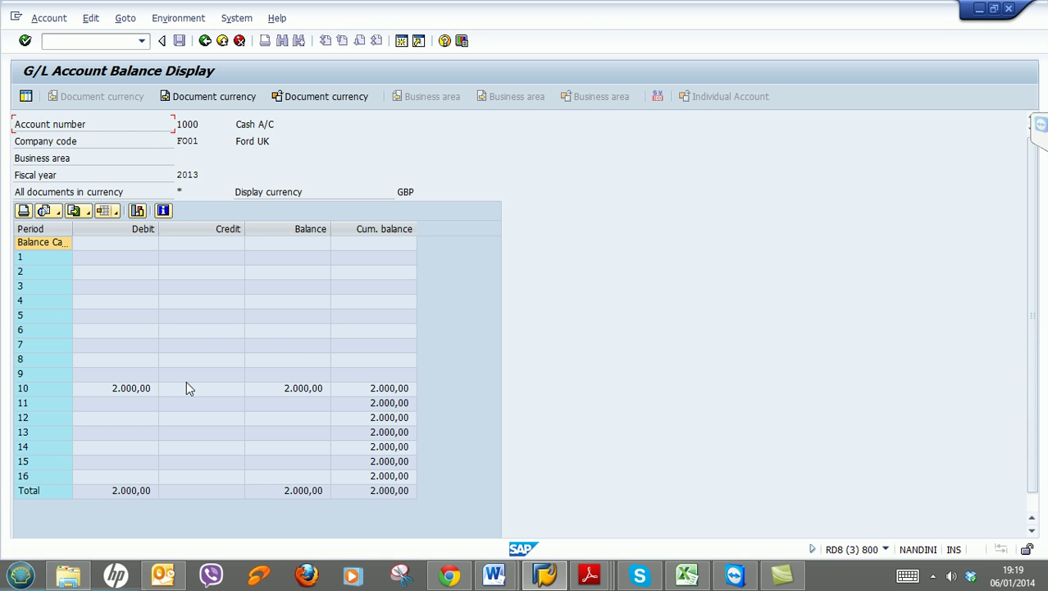
Drill down from the period 10 balance to the Cash A/C line item and its document overview
left_click(116, 390)
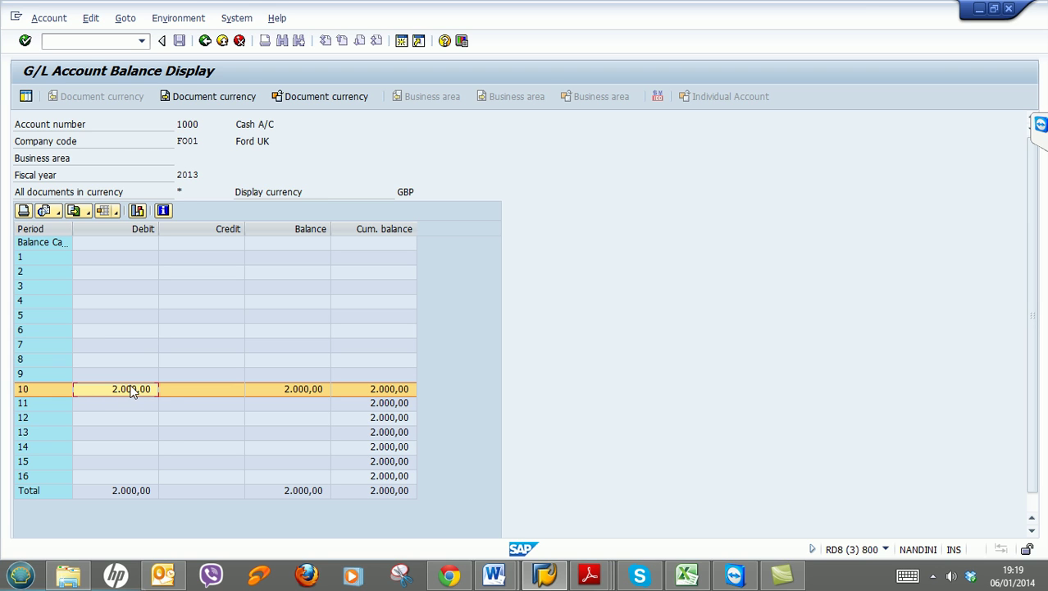
double_click(282, 390)
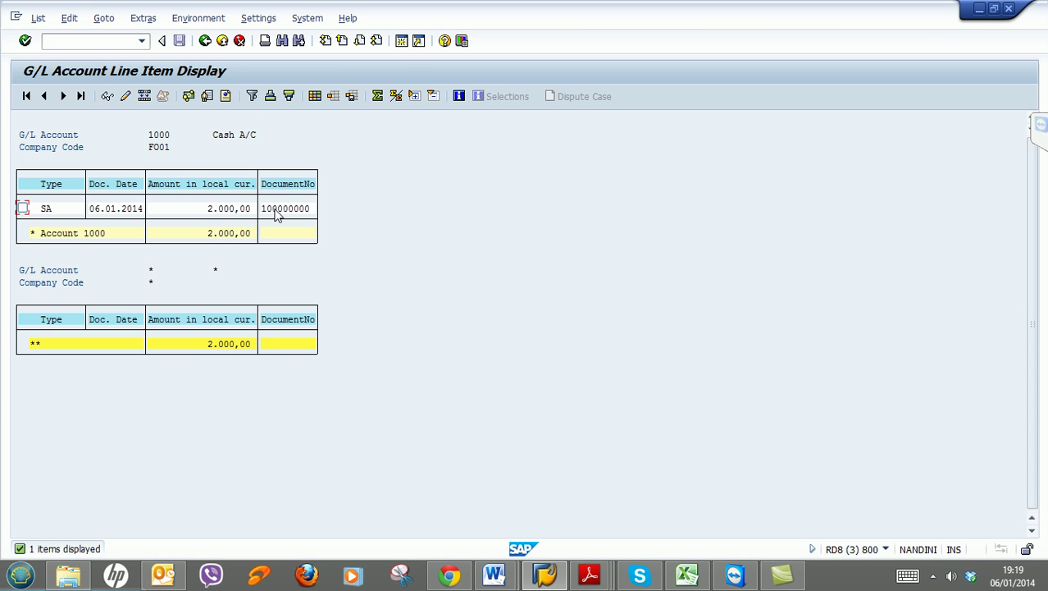
double_click(276, 211)
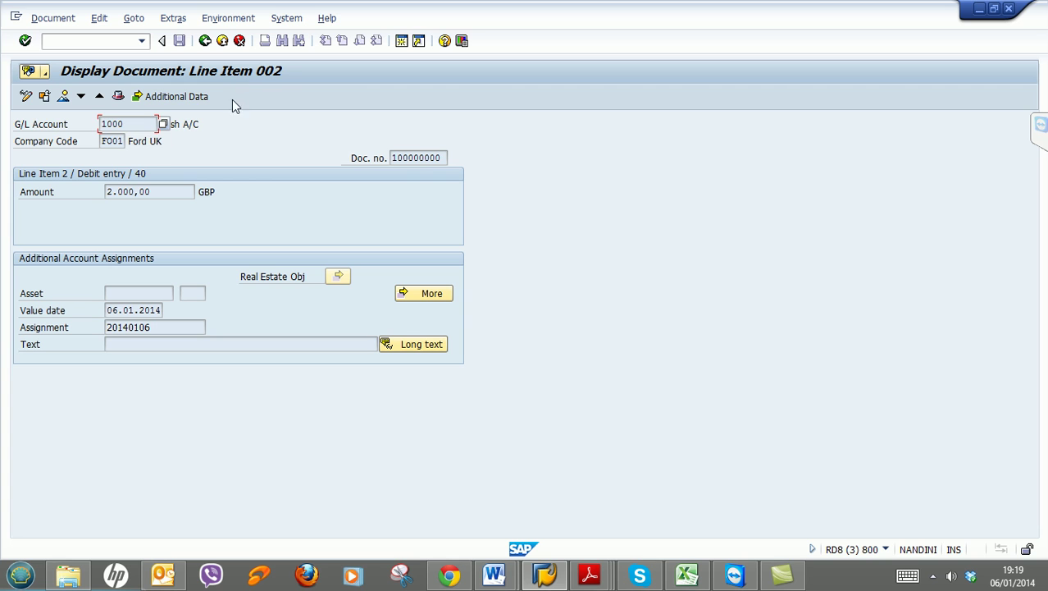
left_click(62, 98)
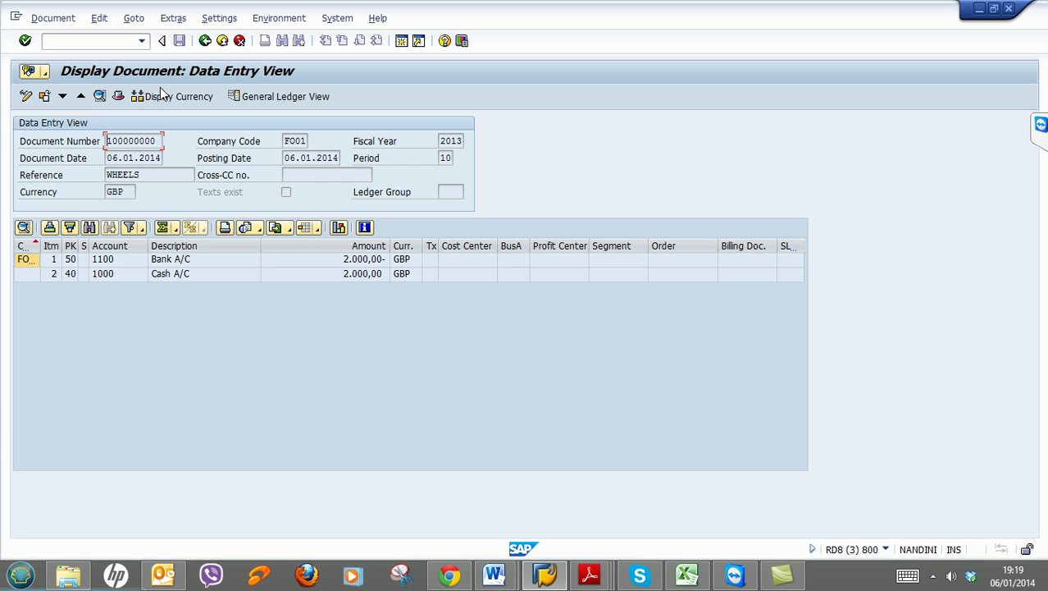
Return to the line item list, reopen the Cash A/C document and display its overview in the General Ledger View
left_click(205, 41)
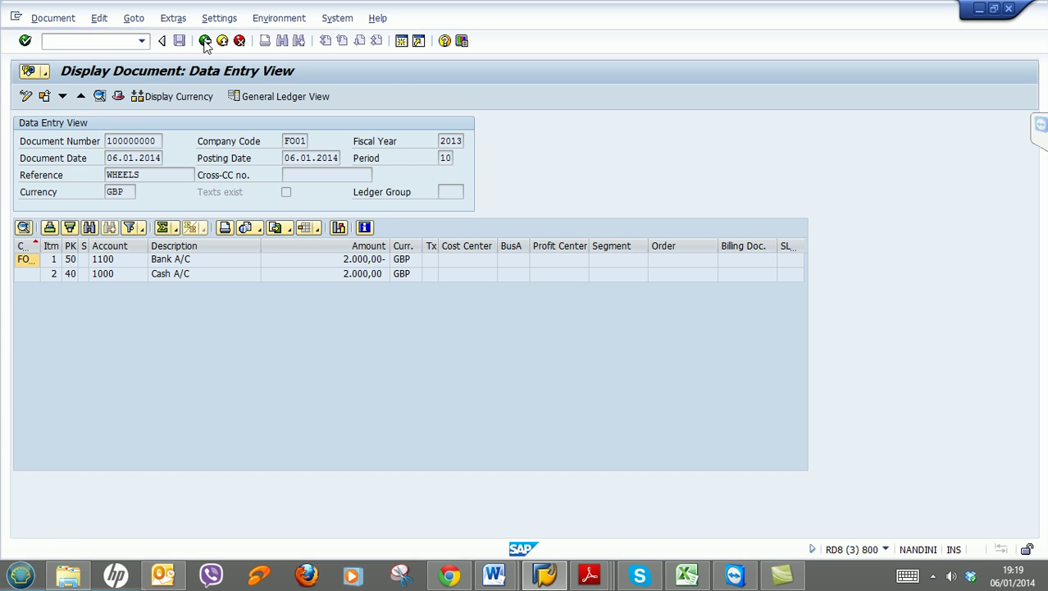
double_click(292, 208)
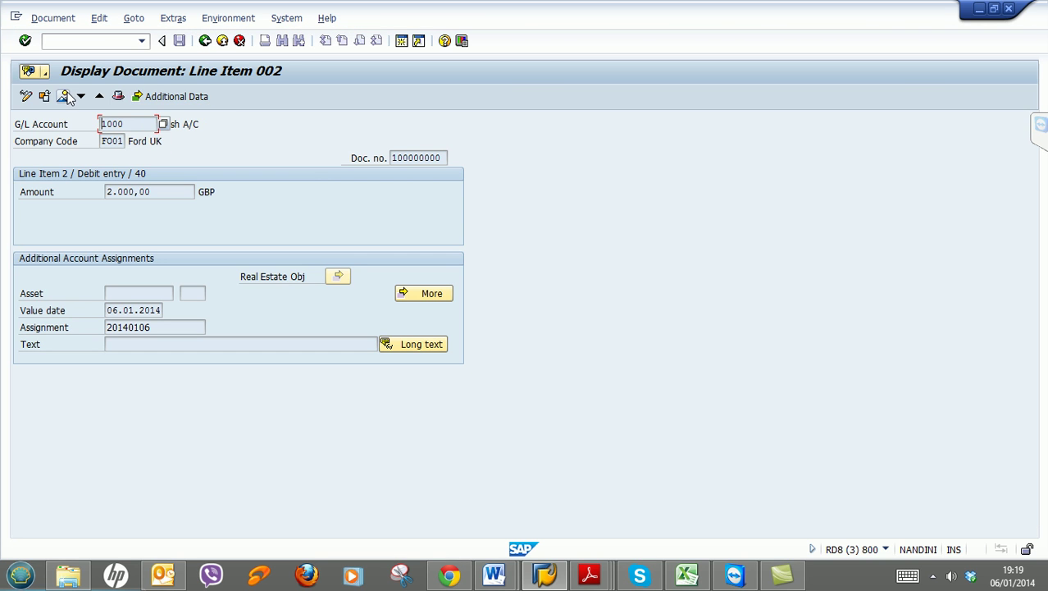
left_click(67, 95)
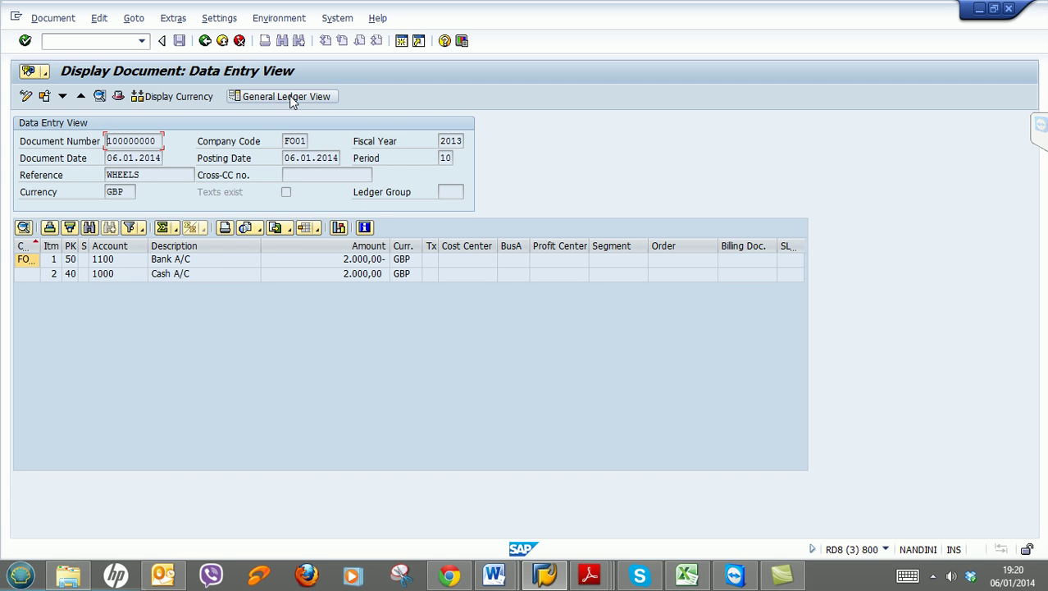
left_click(289, 96)
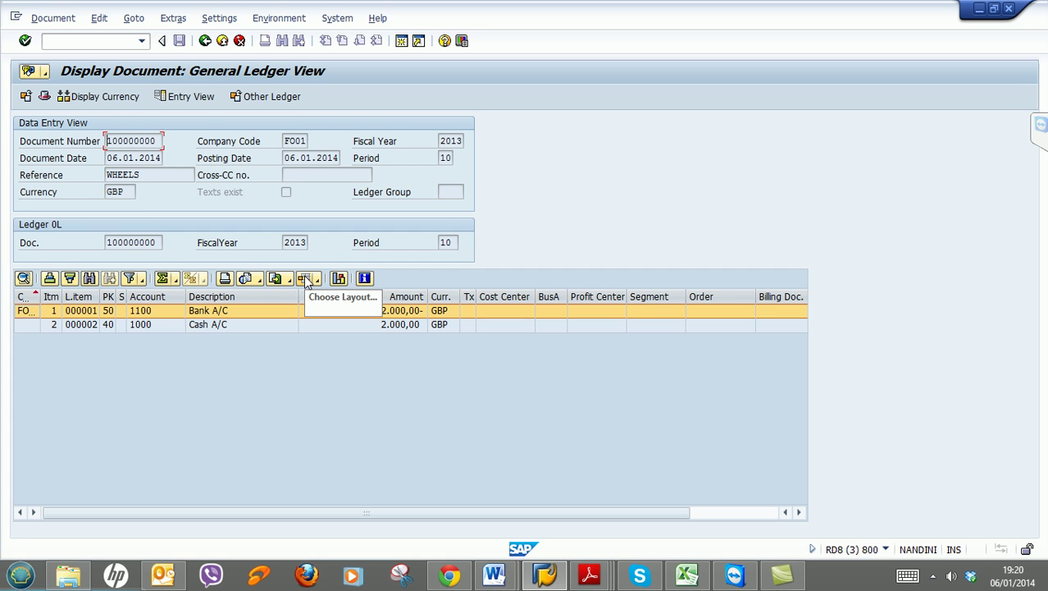
Leave the document, line item list and balance display to return to the G/L balance selection screen
left_click(204, 42)
left_click(204, 43)
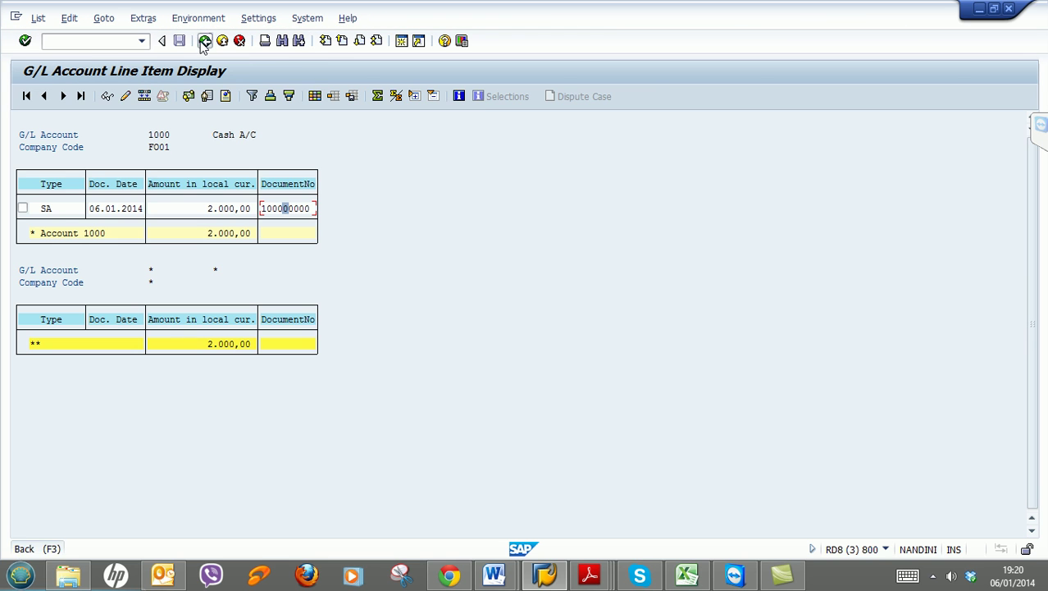
left_click(204, 43)
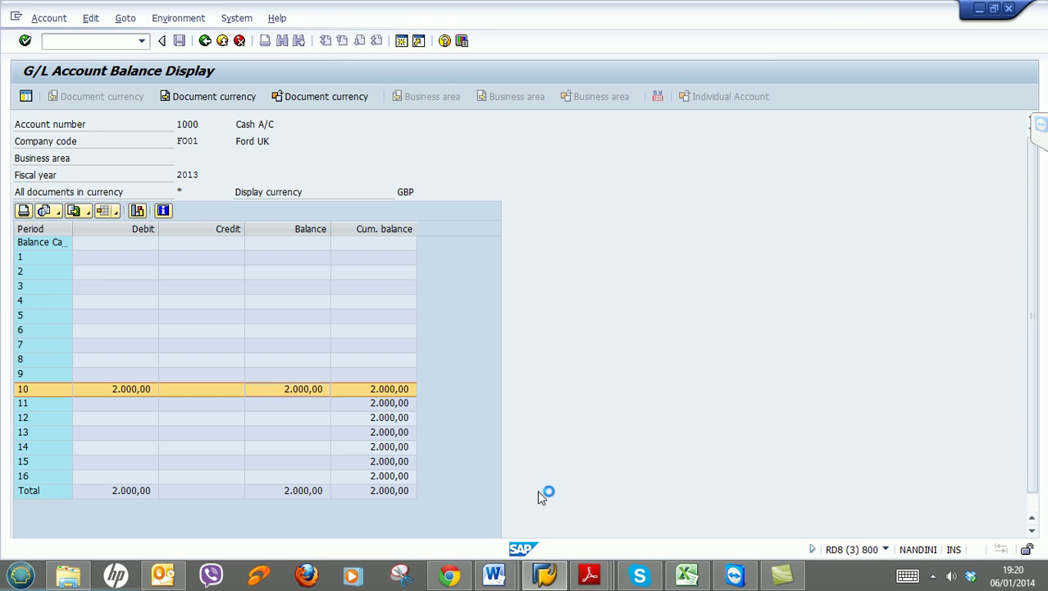
Switch to the SAP FICO Training Plan in Word and review topics 4.3.1 to 4.3.3, highlighting the receivable and payable invoice topics
mouse_move(515, 576)
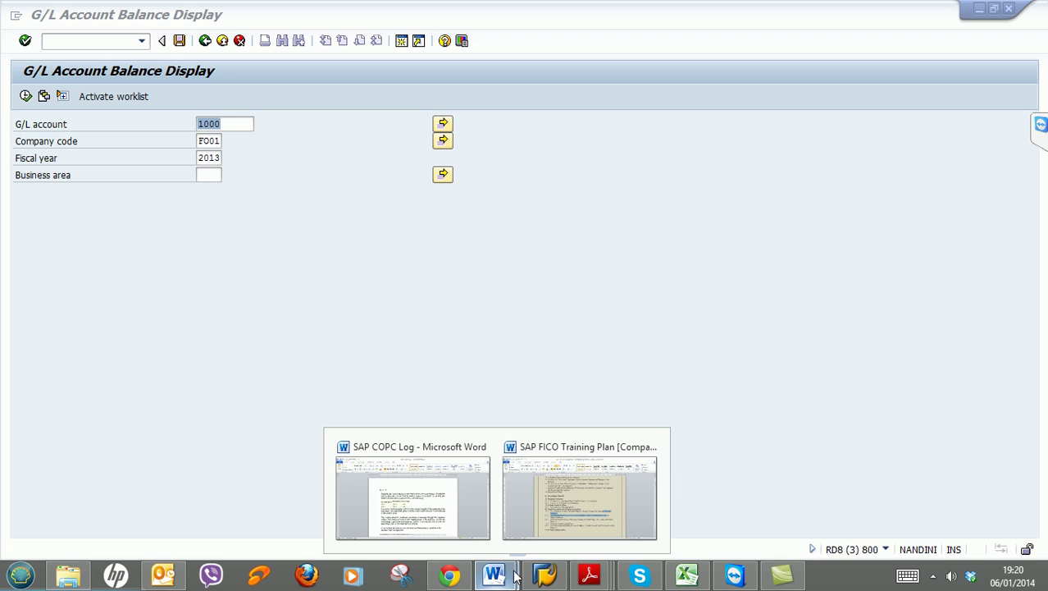
left_click(570, 503)
left_click(539, 371)
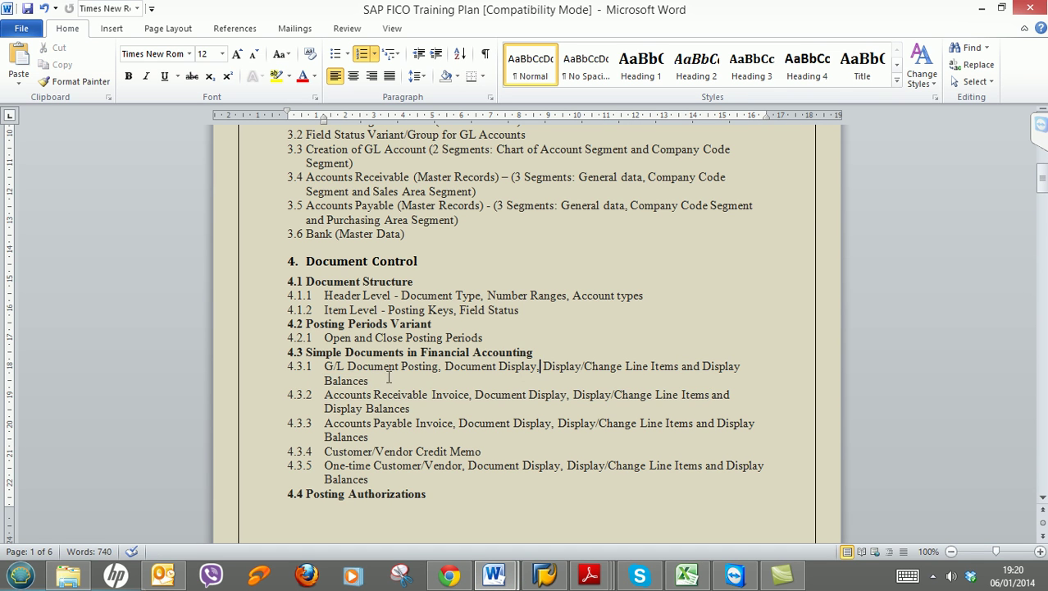
left_click_drag(324, 366, 630, 358)
left_click(704, 366)
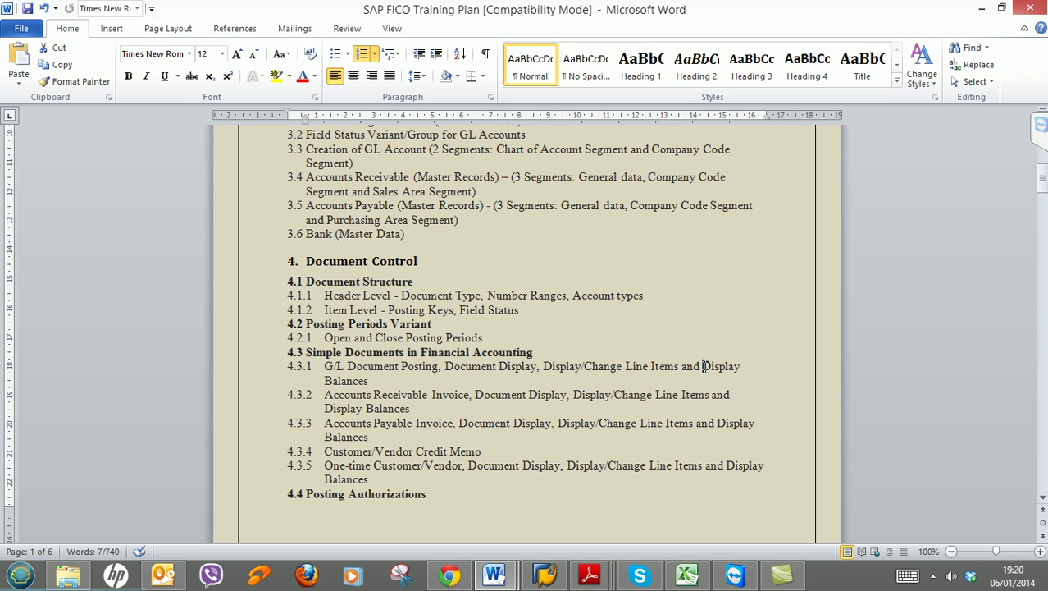
left_click(373, 366)
left_click(487, 366)
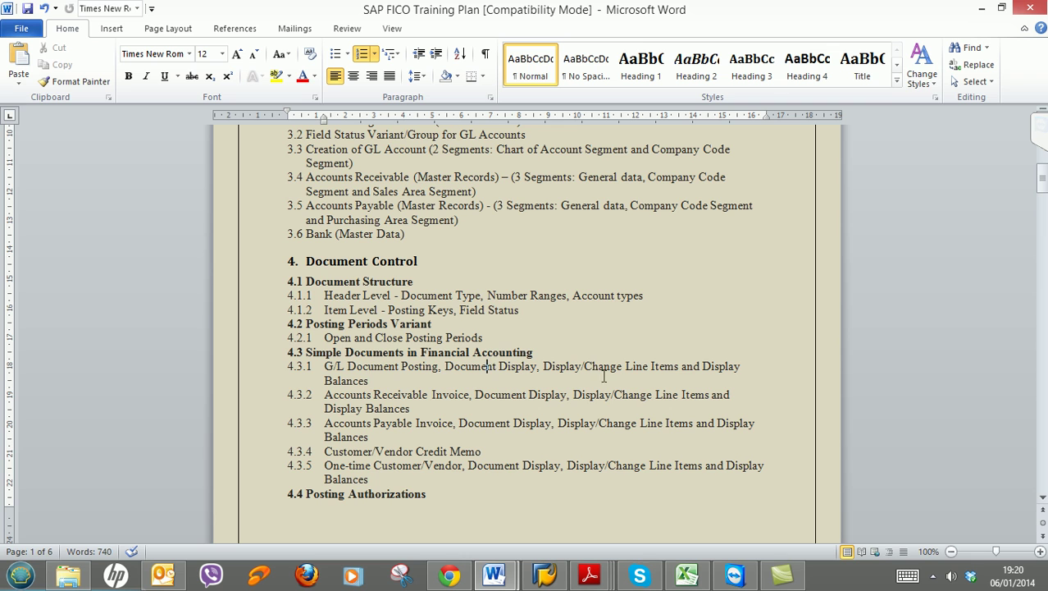
triple_click(326, 396)
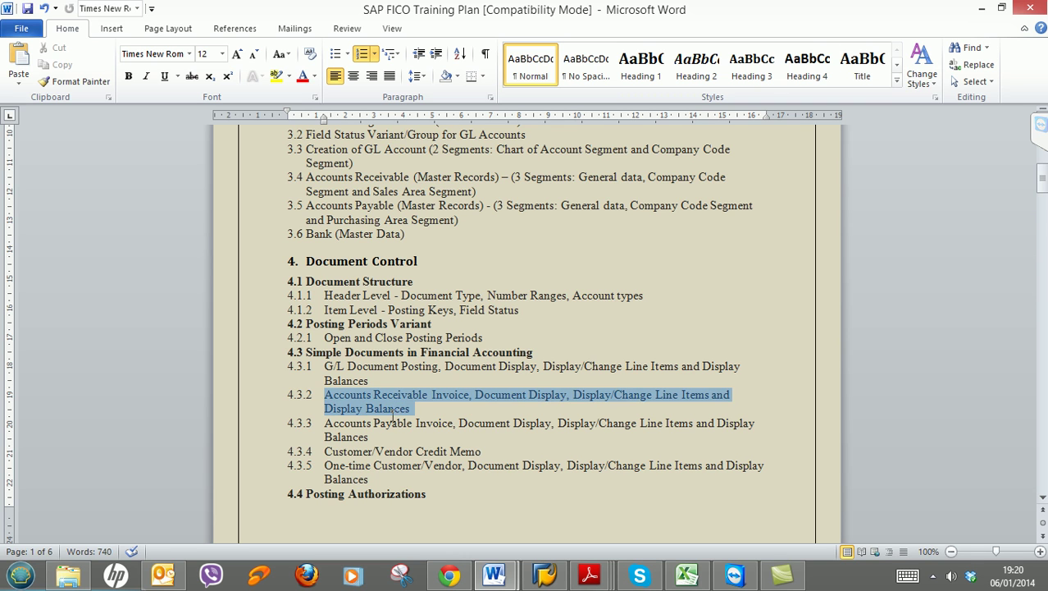
triple_click(336, 425)
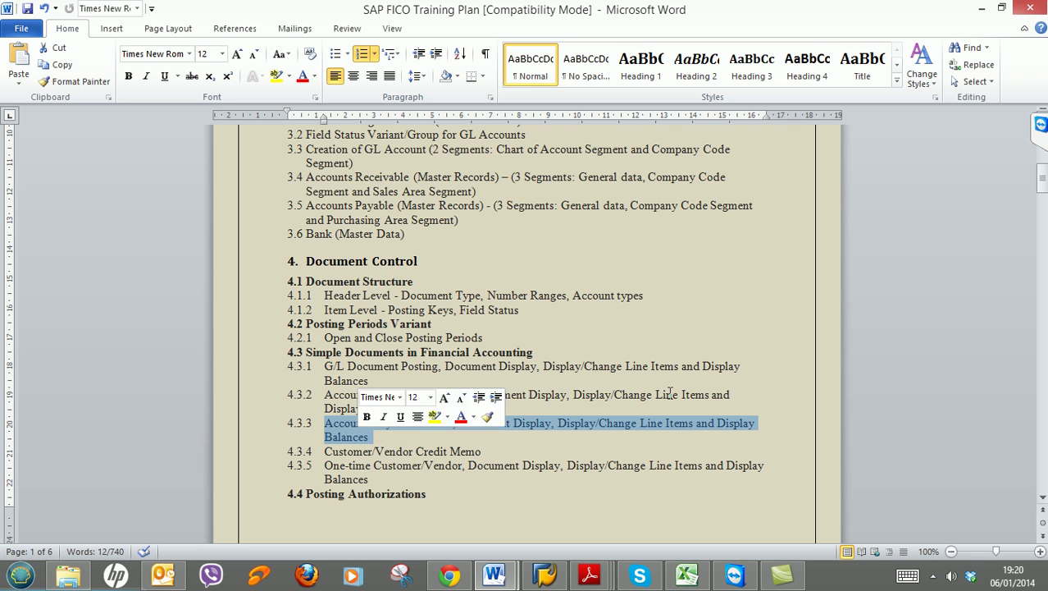
left_click(930, 574)
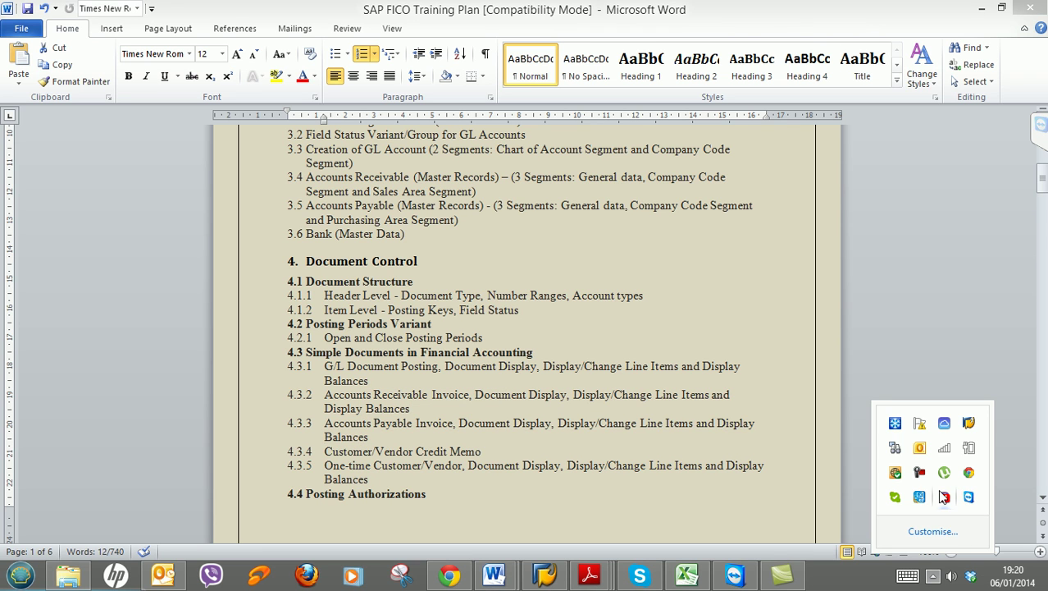
left_click(920, 474)
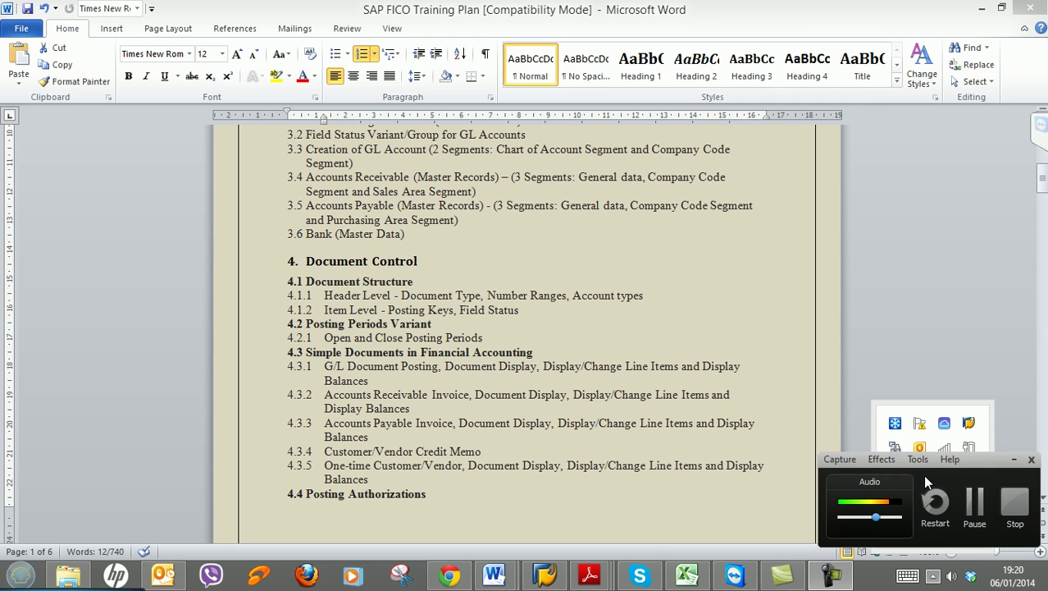